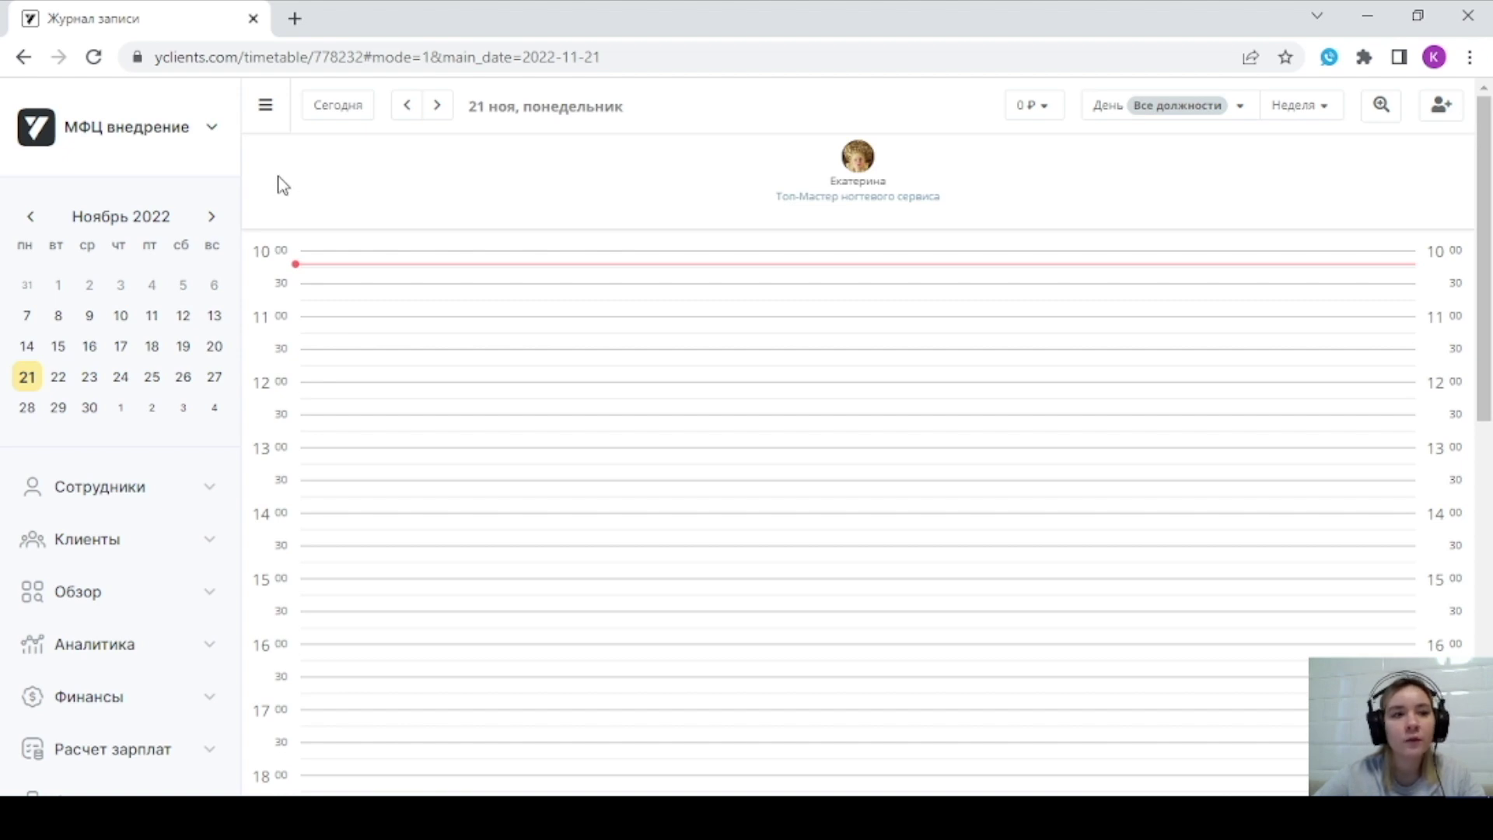
- Switch to the network "Сеть МФЦ внедрение" and open its loyalty certificate types (Типы сертификатов)
click(194, 146)
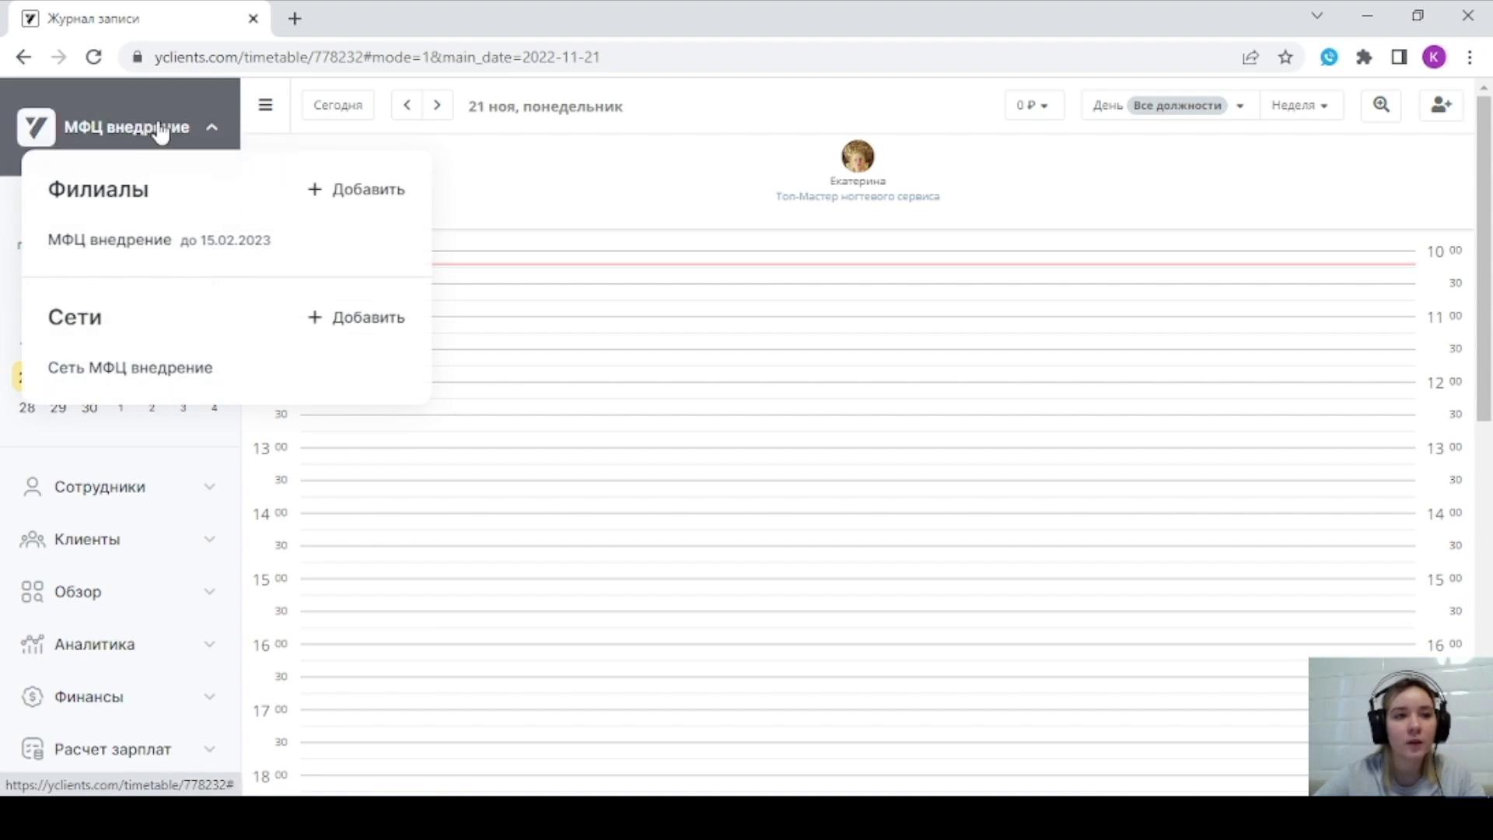
click(112, 381)
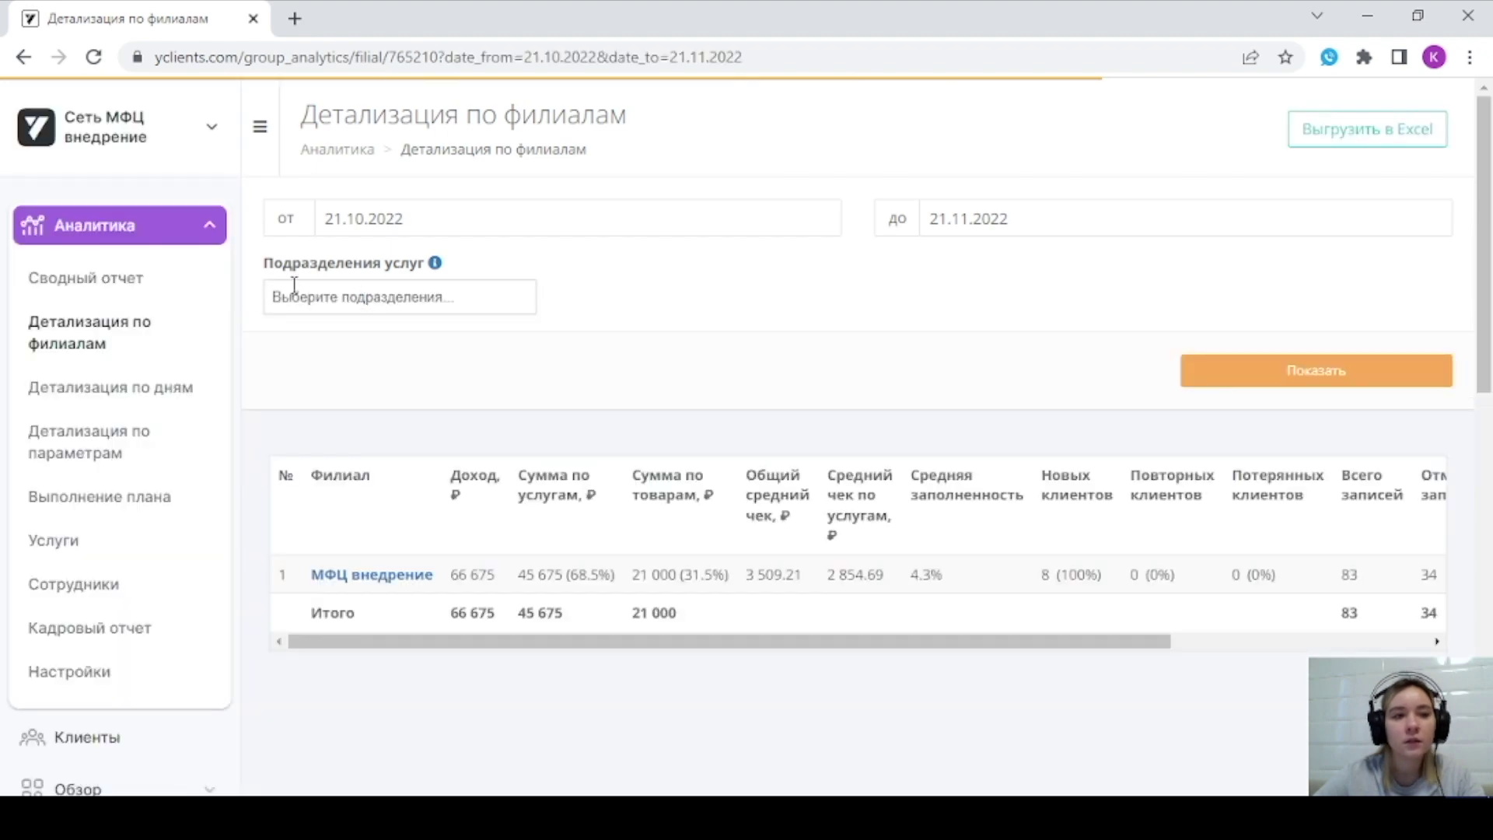
click(184, 226)
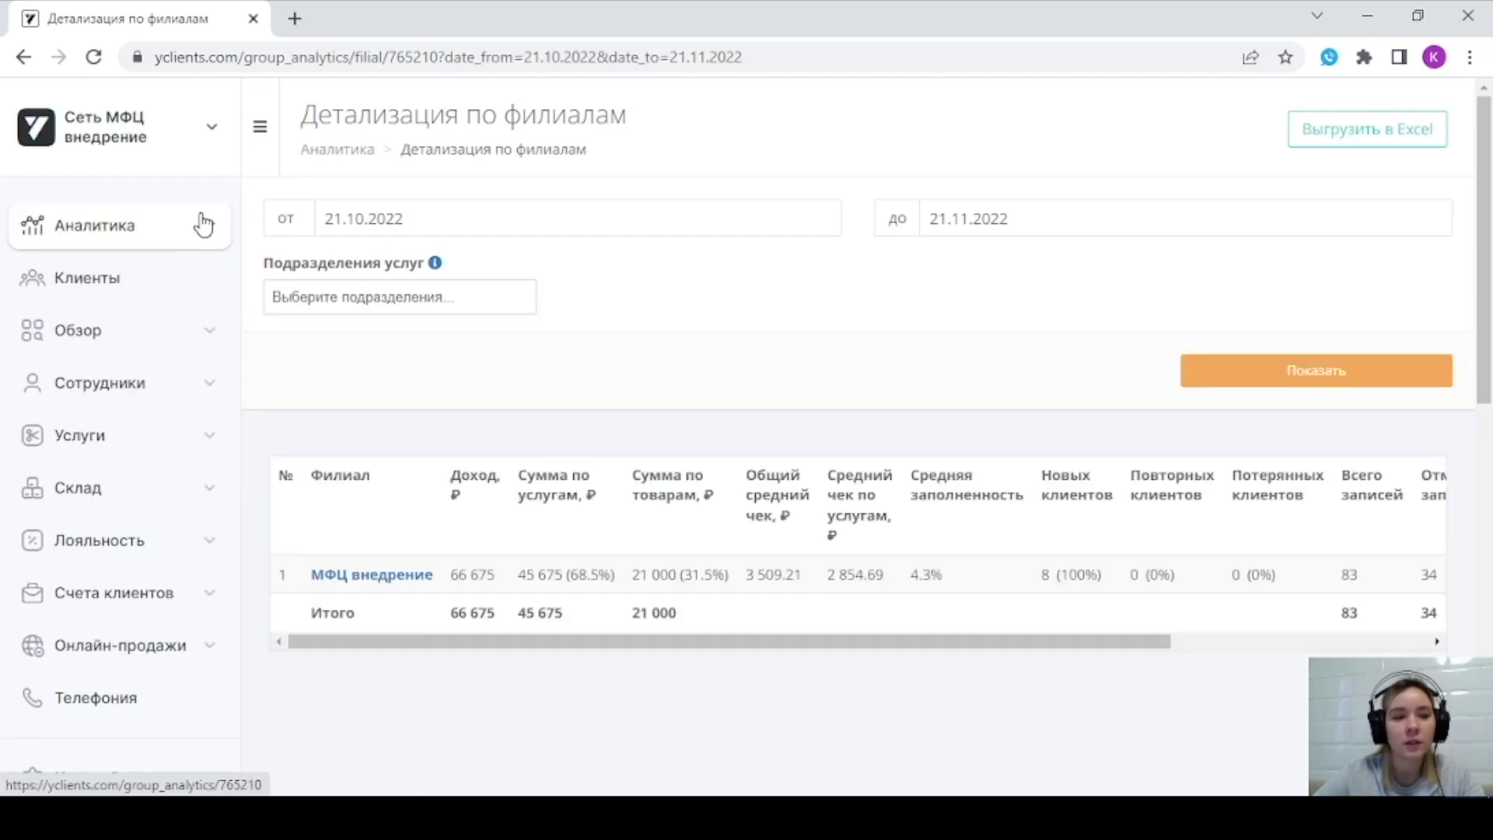
scroll(200, 224, down, 2)
scroll(199, 223, down, 2)
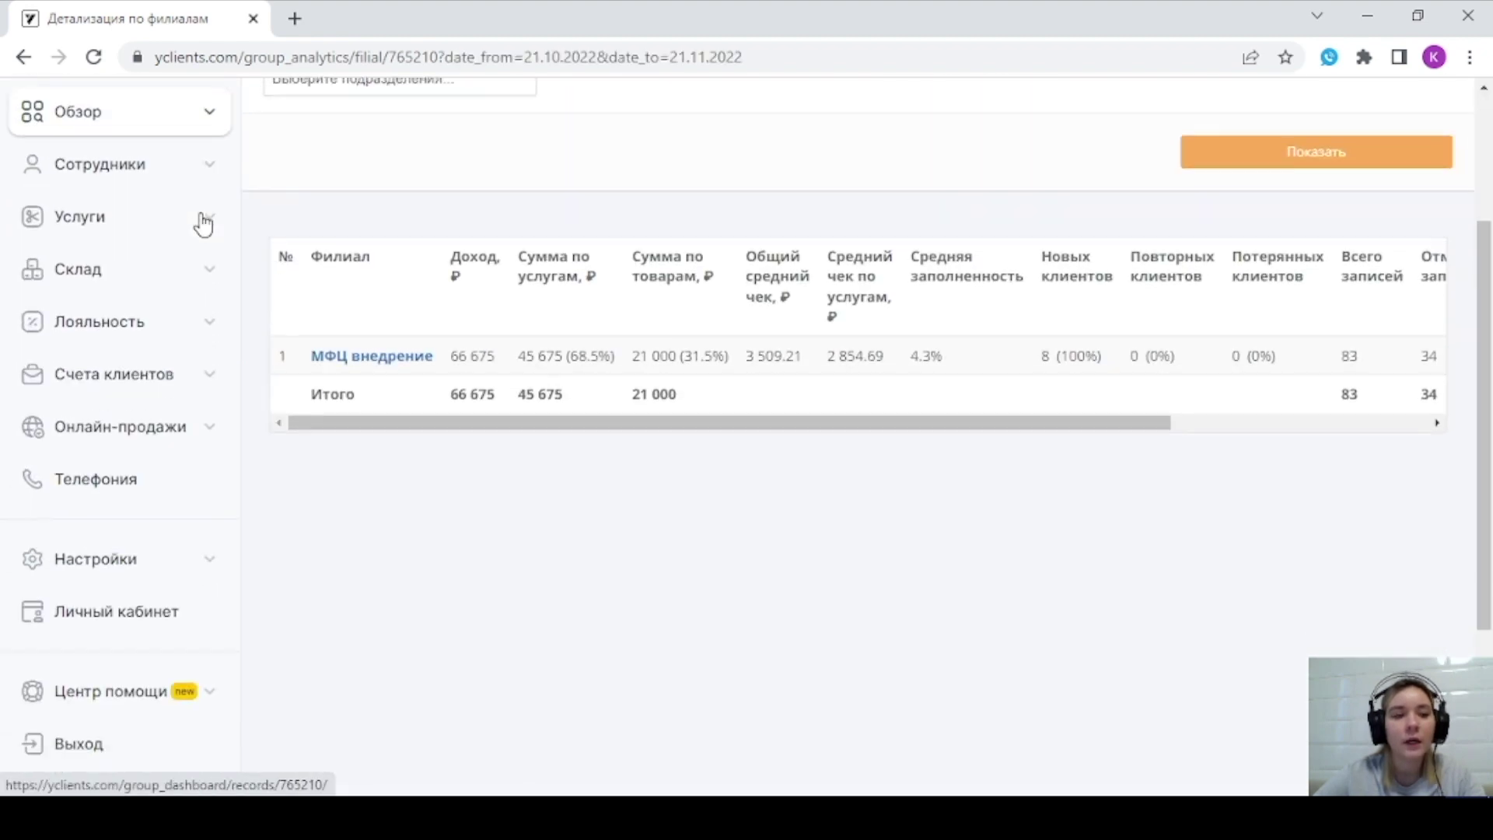
click(173, 331)
scroll(128, 328, down, 2)
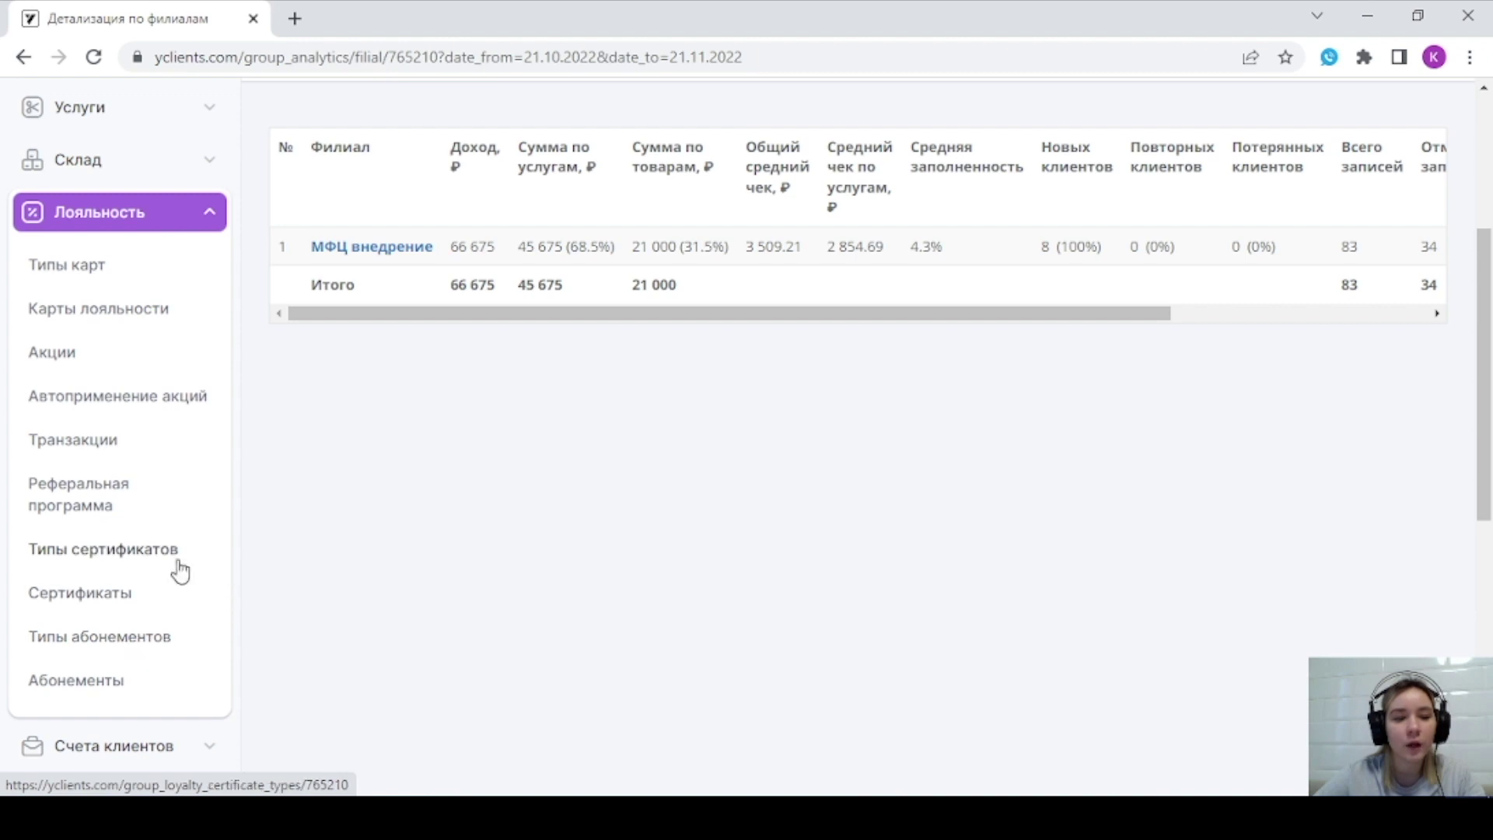
click(131, 552)
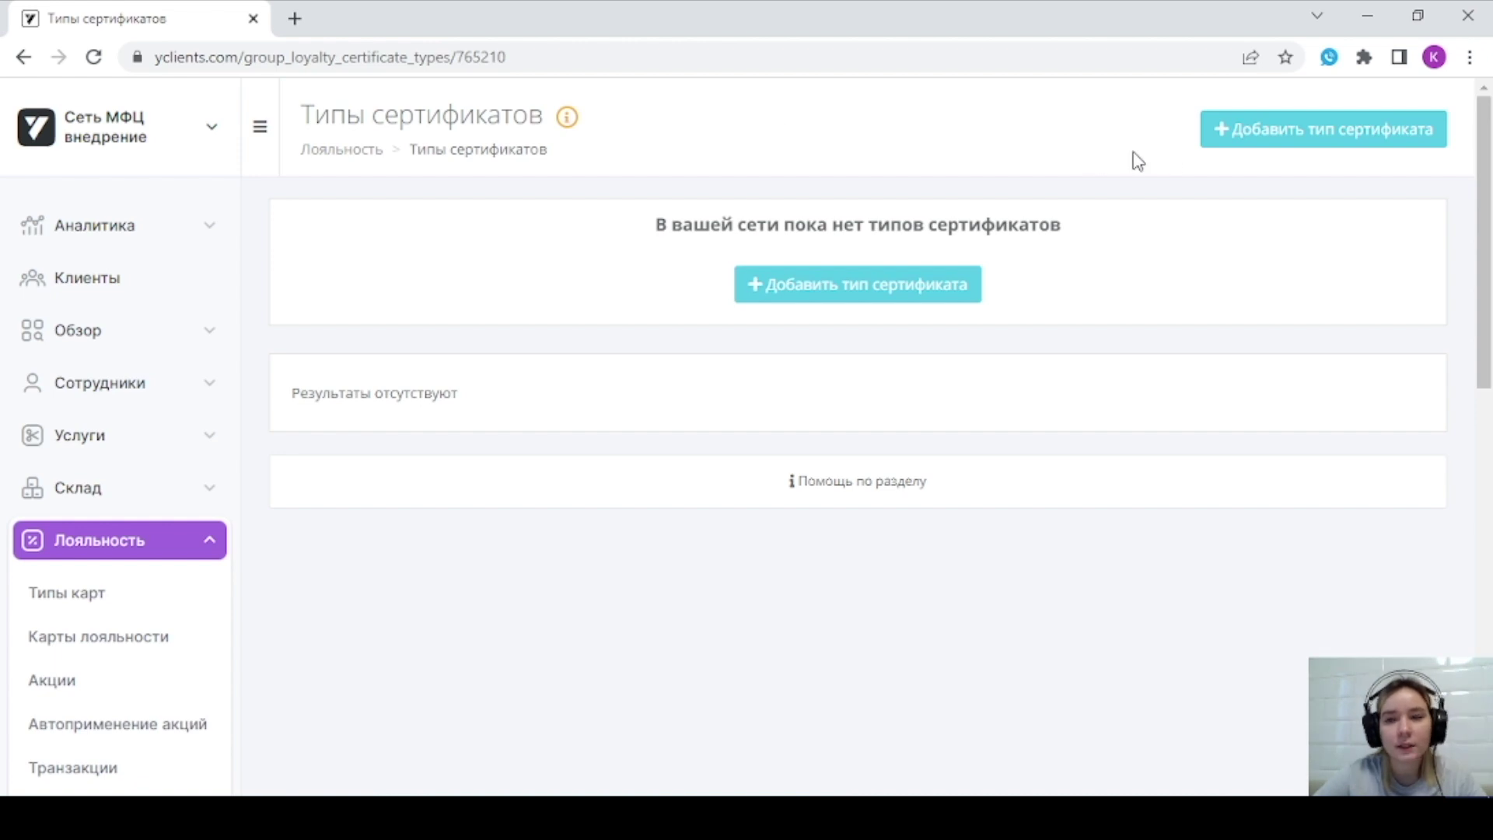
- Start a new certificate type and name it "Сертификат на 5000 рублей"
click(1282, 140)
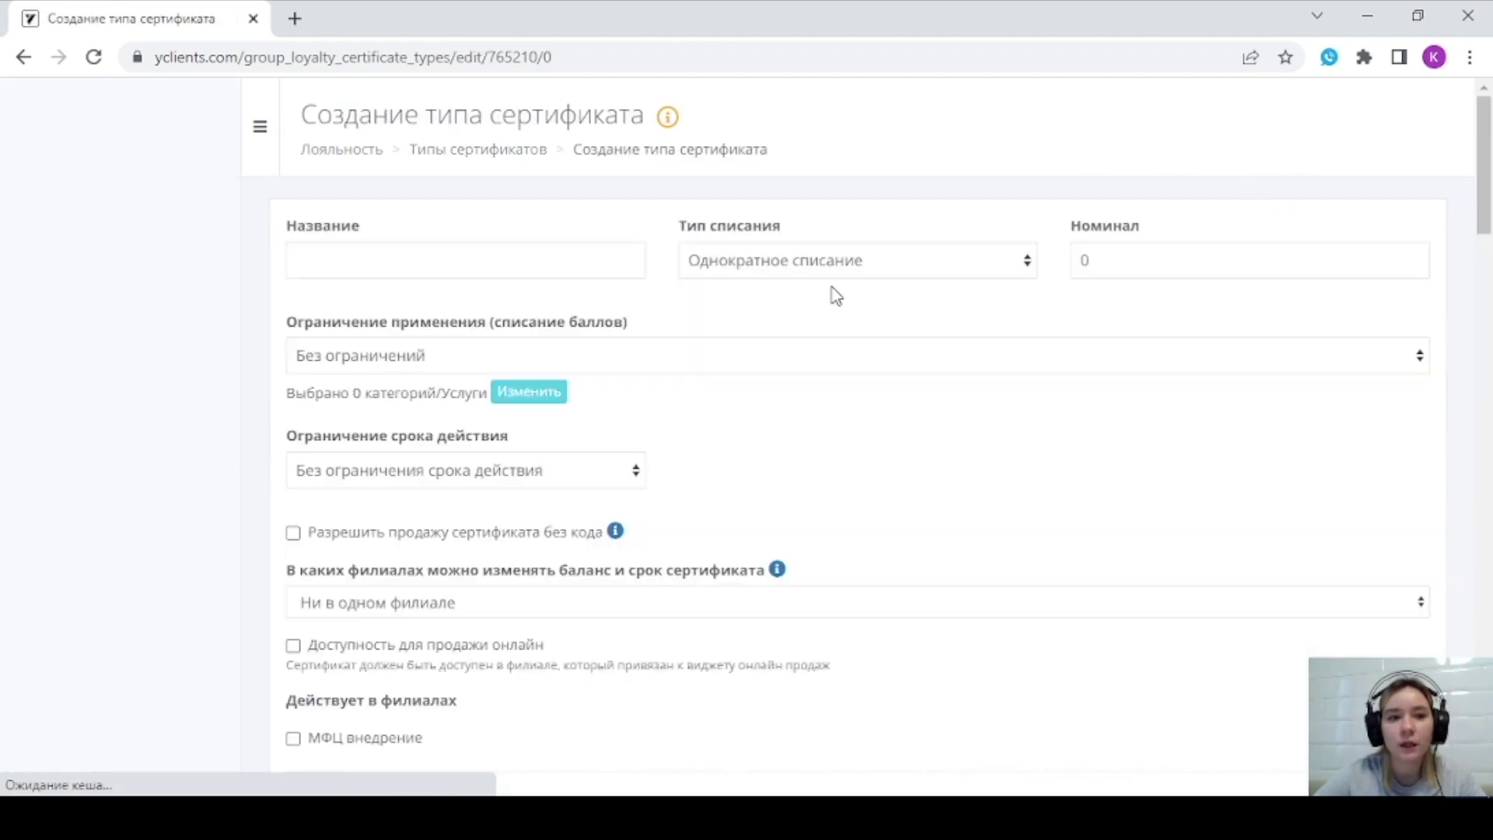
click(560, 258)
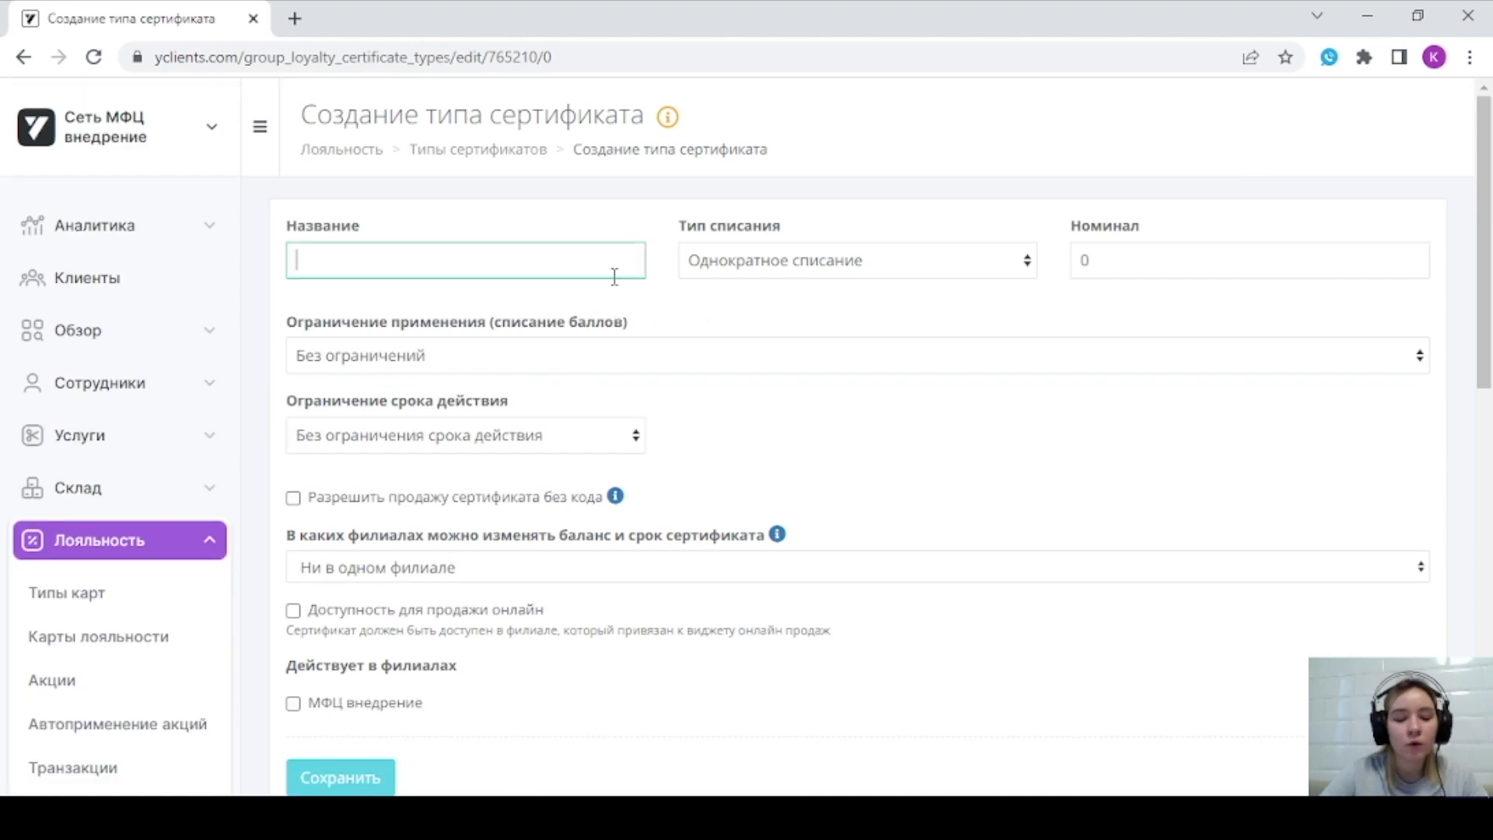
text(Сертификат на 5000 р)
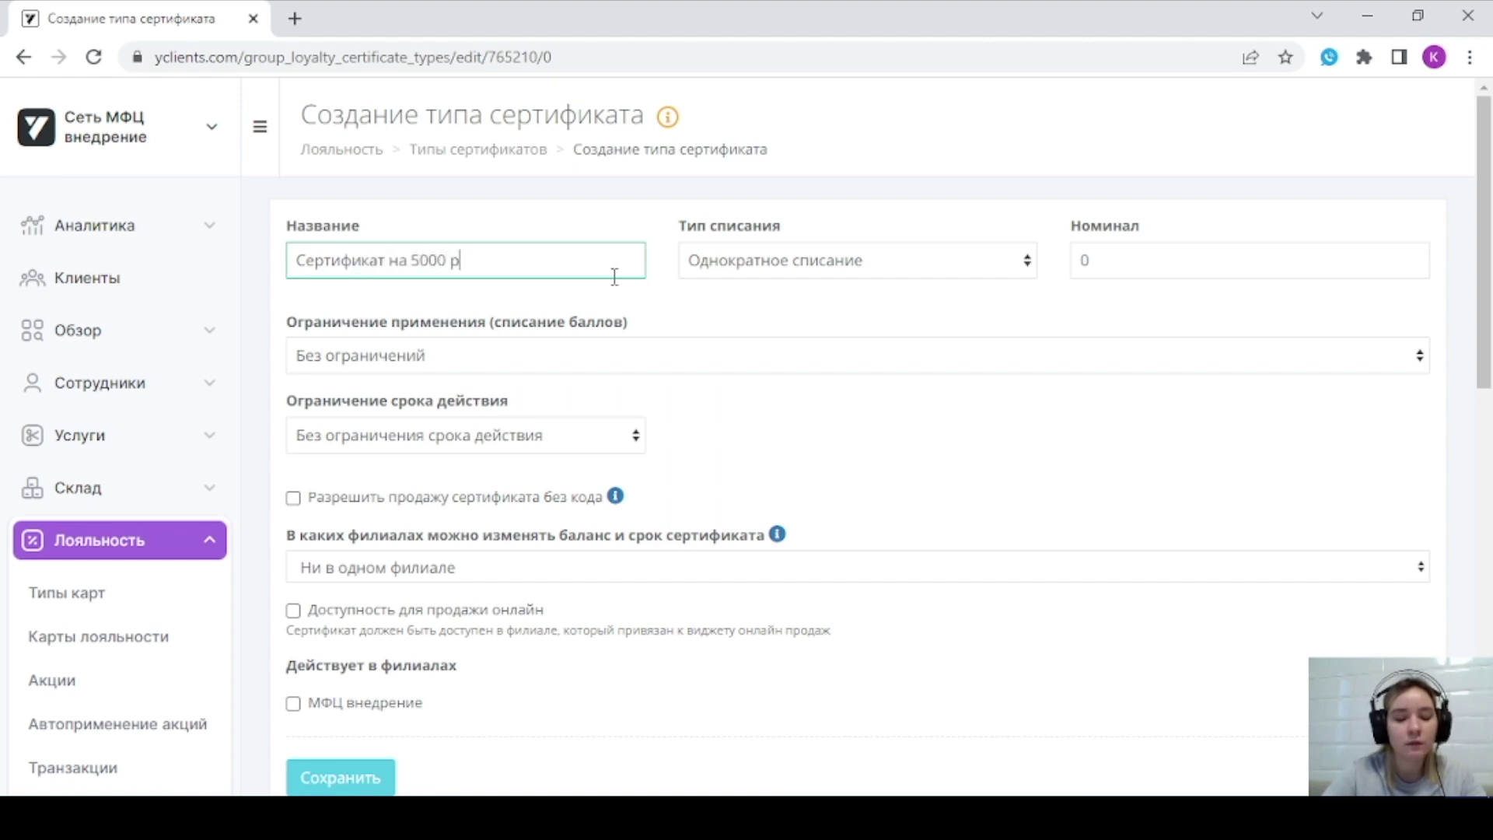
text(лей)
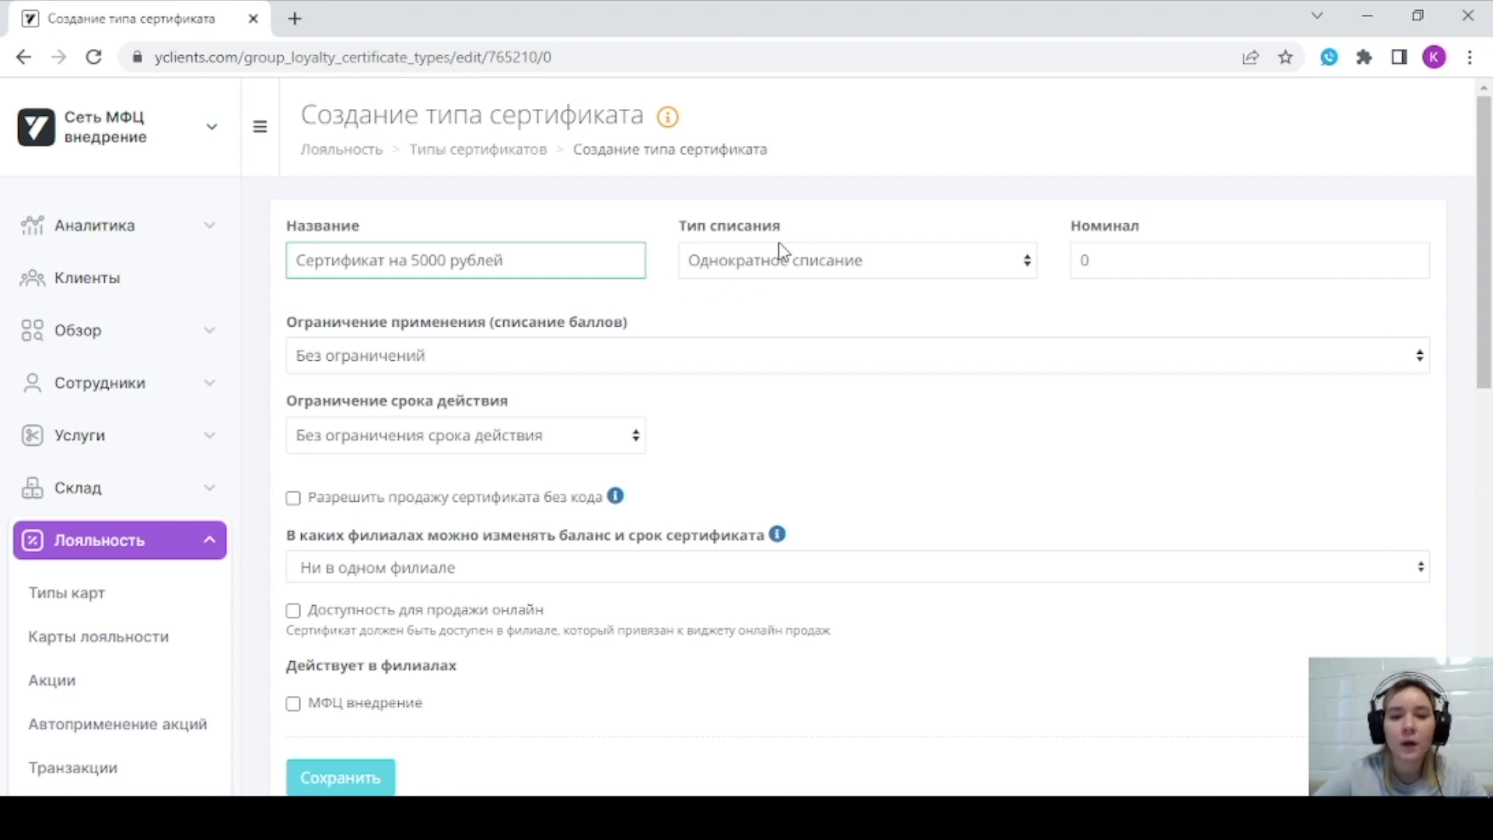
- Set the certificate's write-off type to "Многократное списание" and its nominal value to 5000
drag(781, 226, 678, 226)
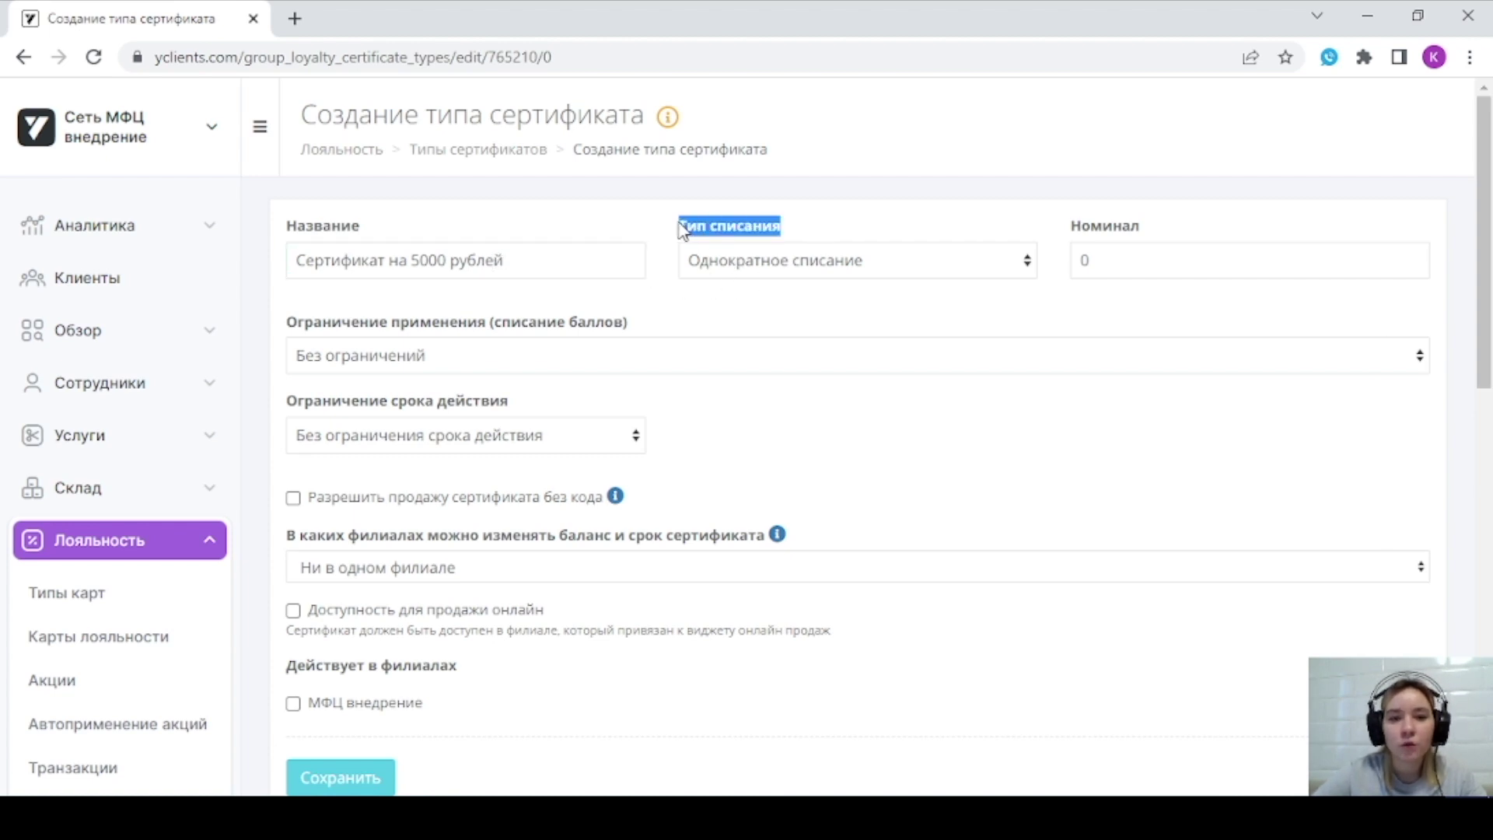
click(793, 270)
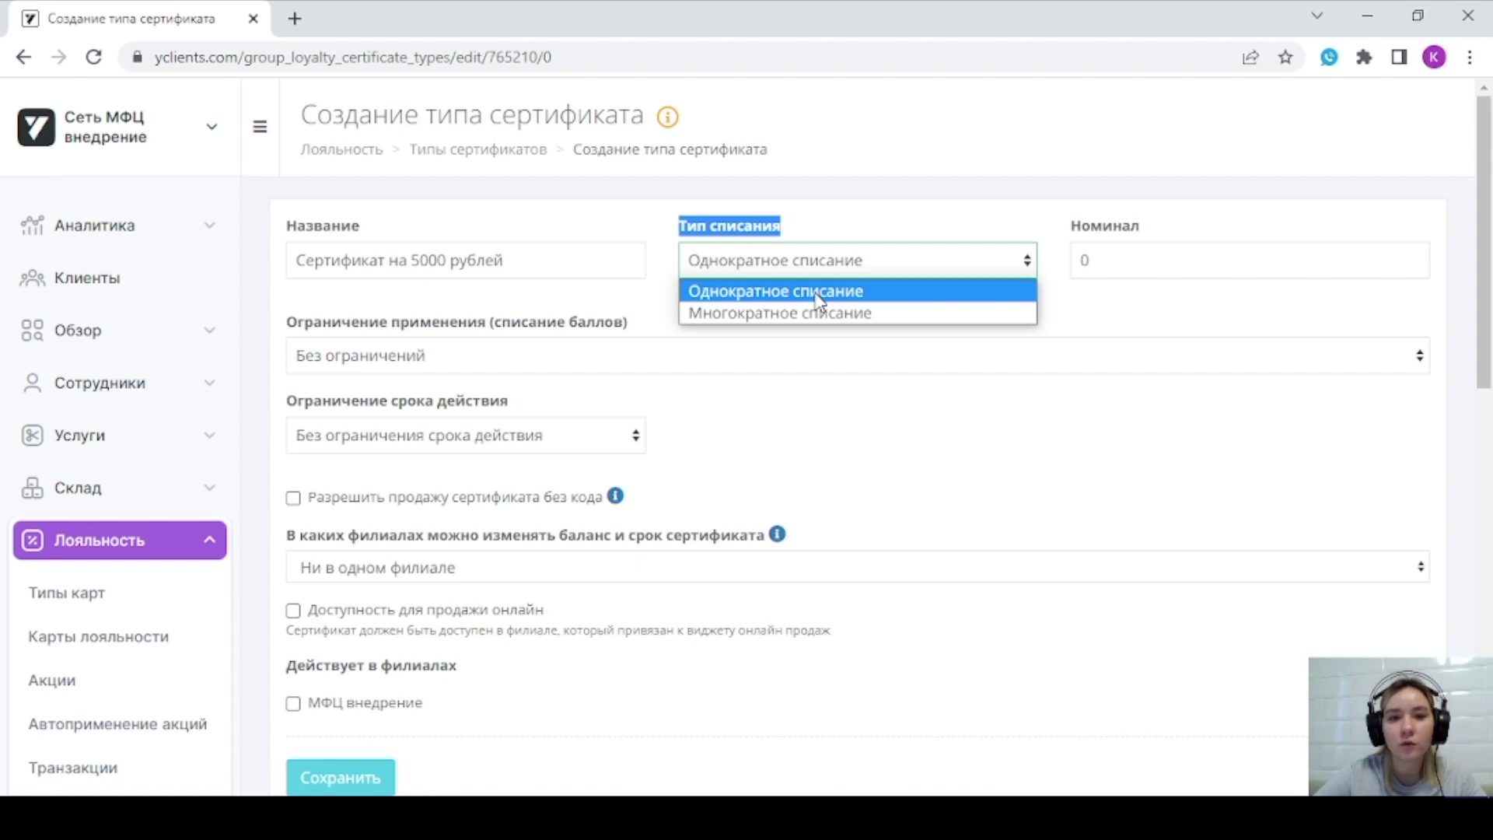
click(772, 314)
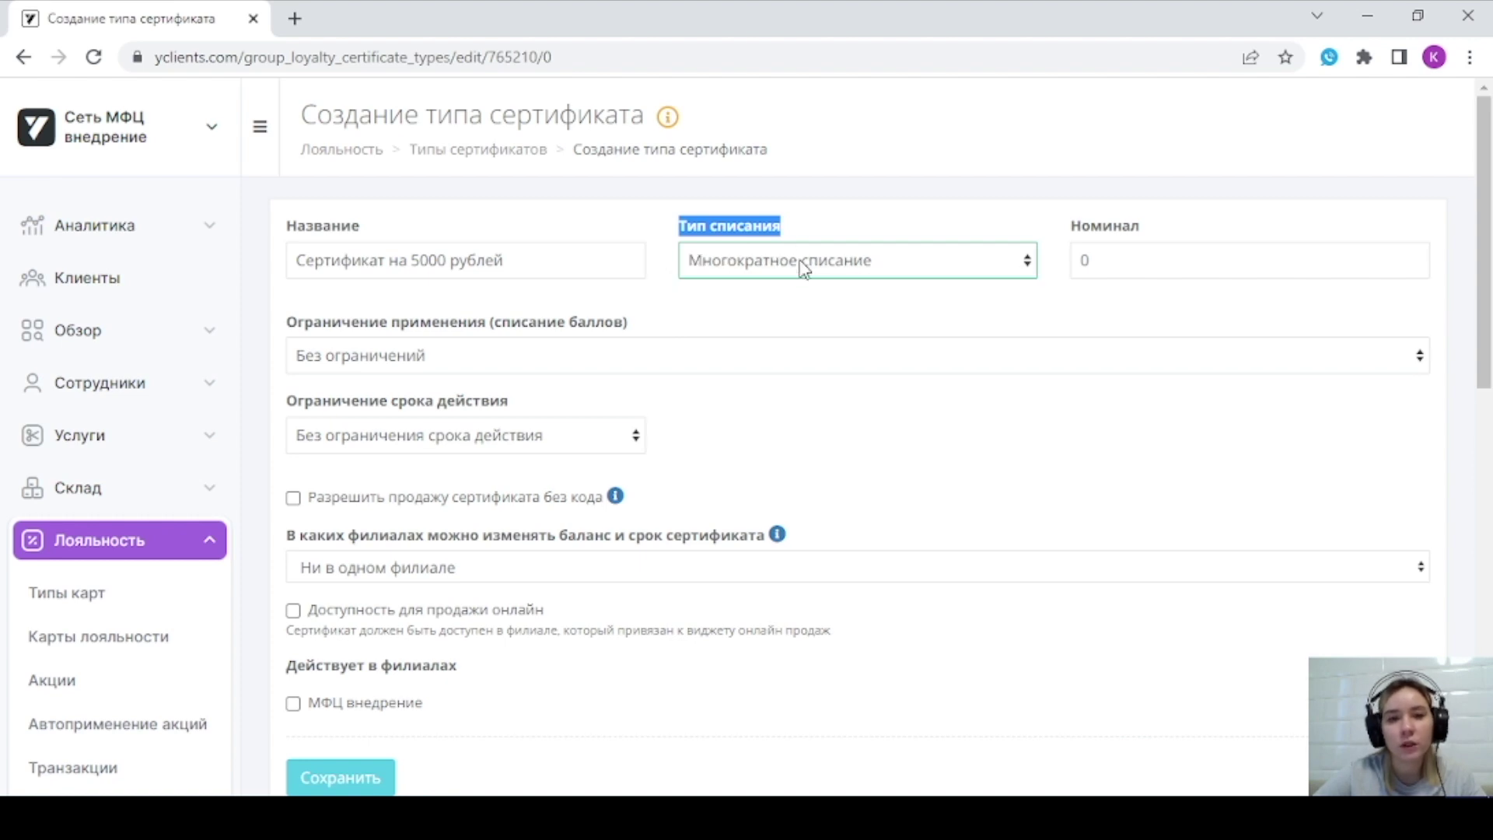
click(1227, 258)
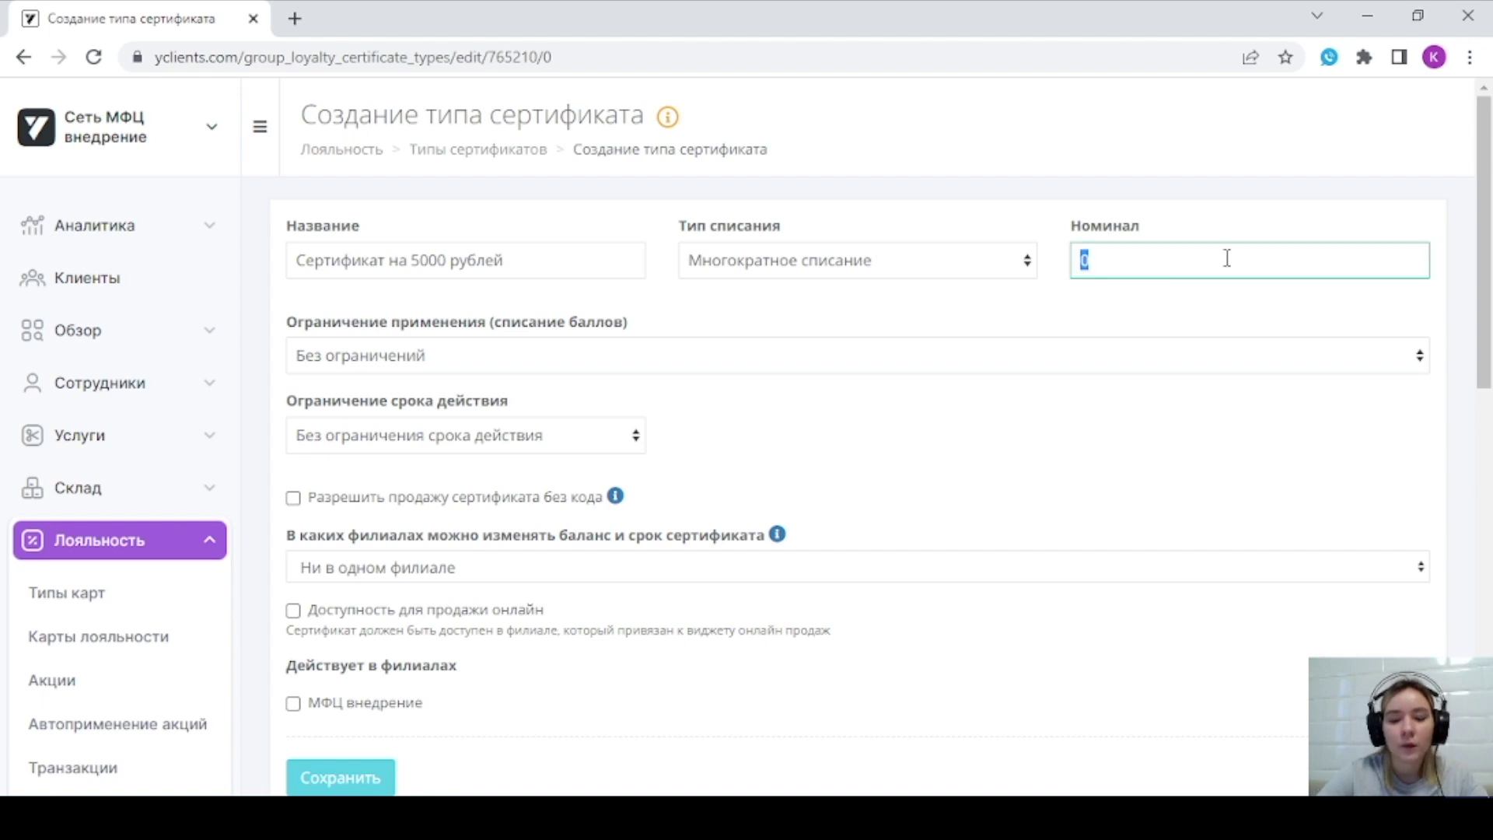
text(5000)
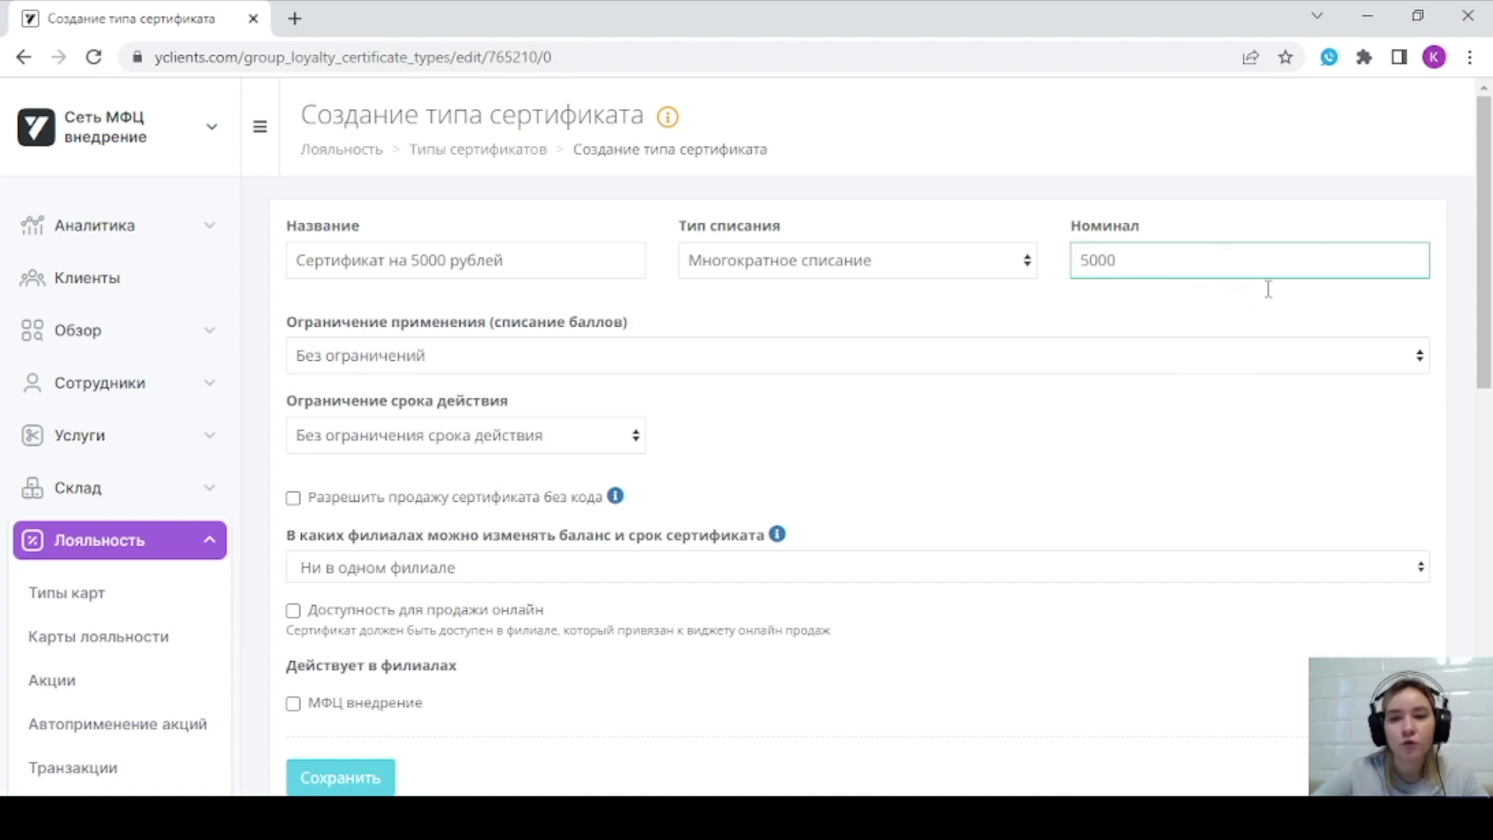
click(1003, 292)
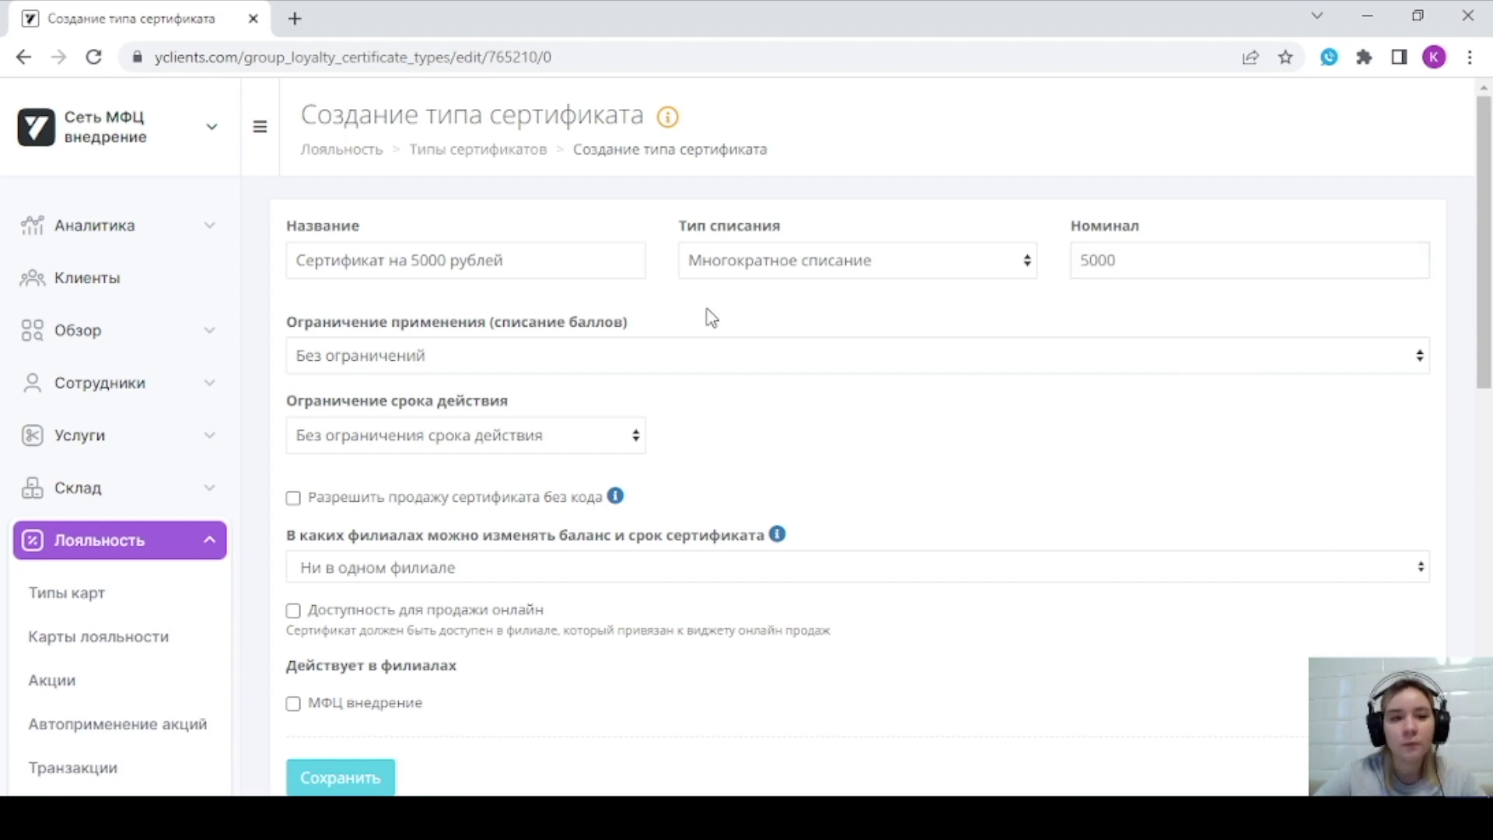
- Set the certificate's usage restriction (Ограничение применения) to "Некоторые услуги и любые товары"
drag(281, 325, 665, 311)
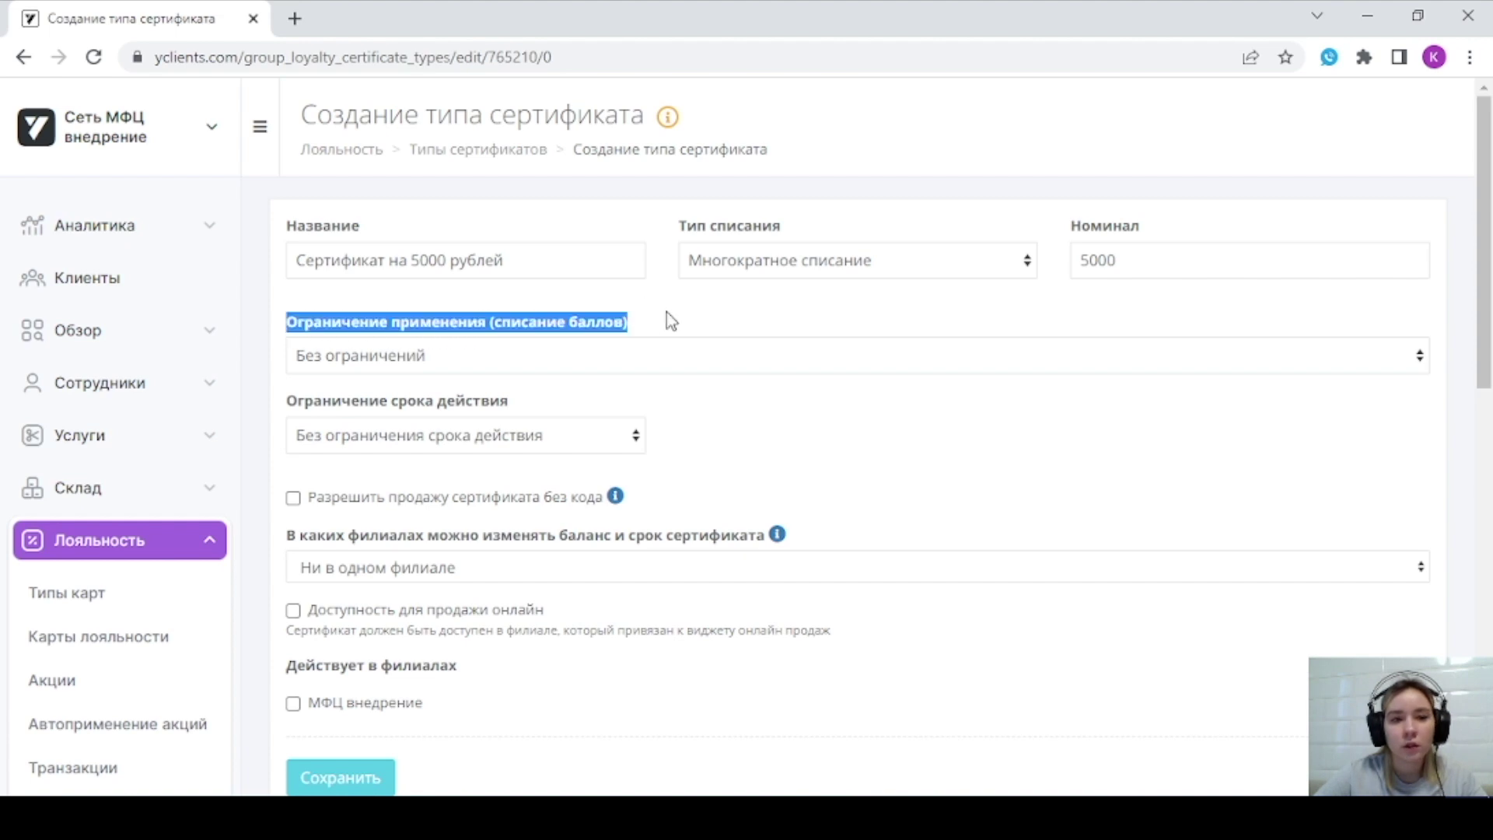
click(711, 317)
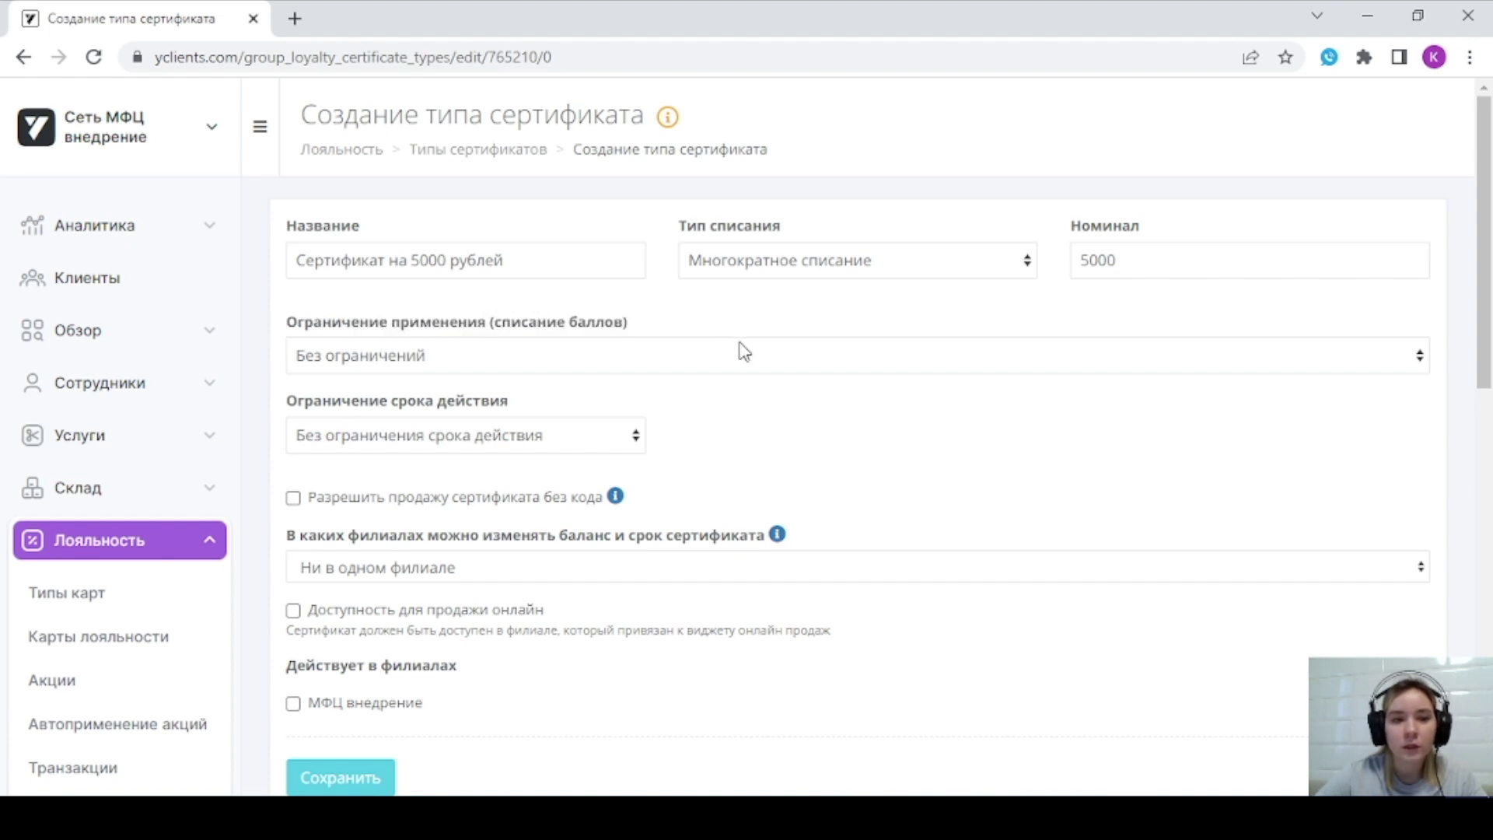
click(662, 359)
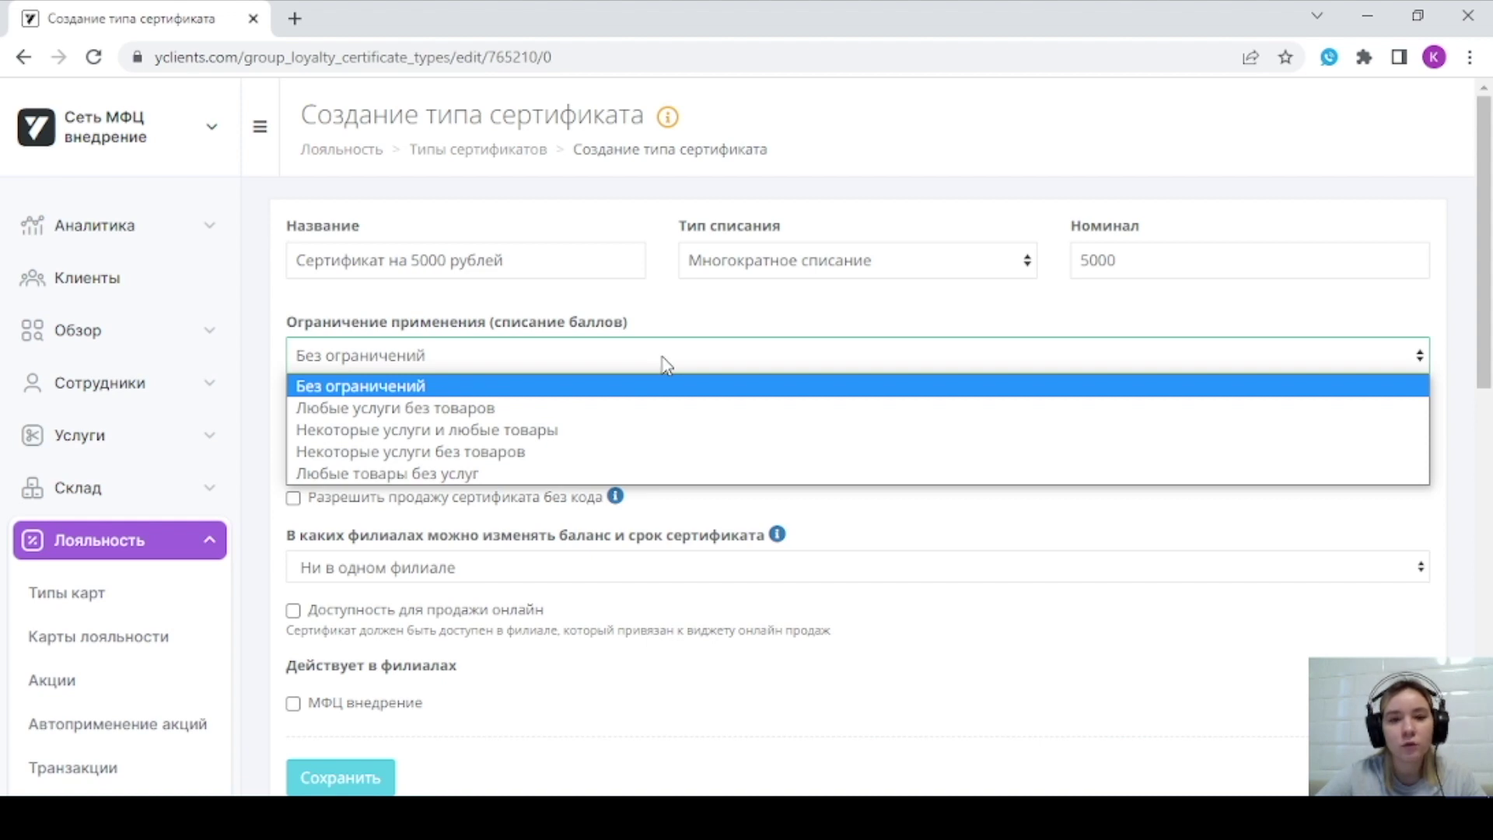
click(1143, 265)
drag(1134, 260, 1071, 264)
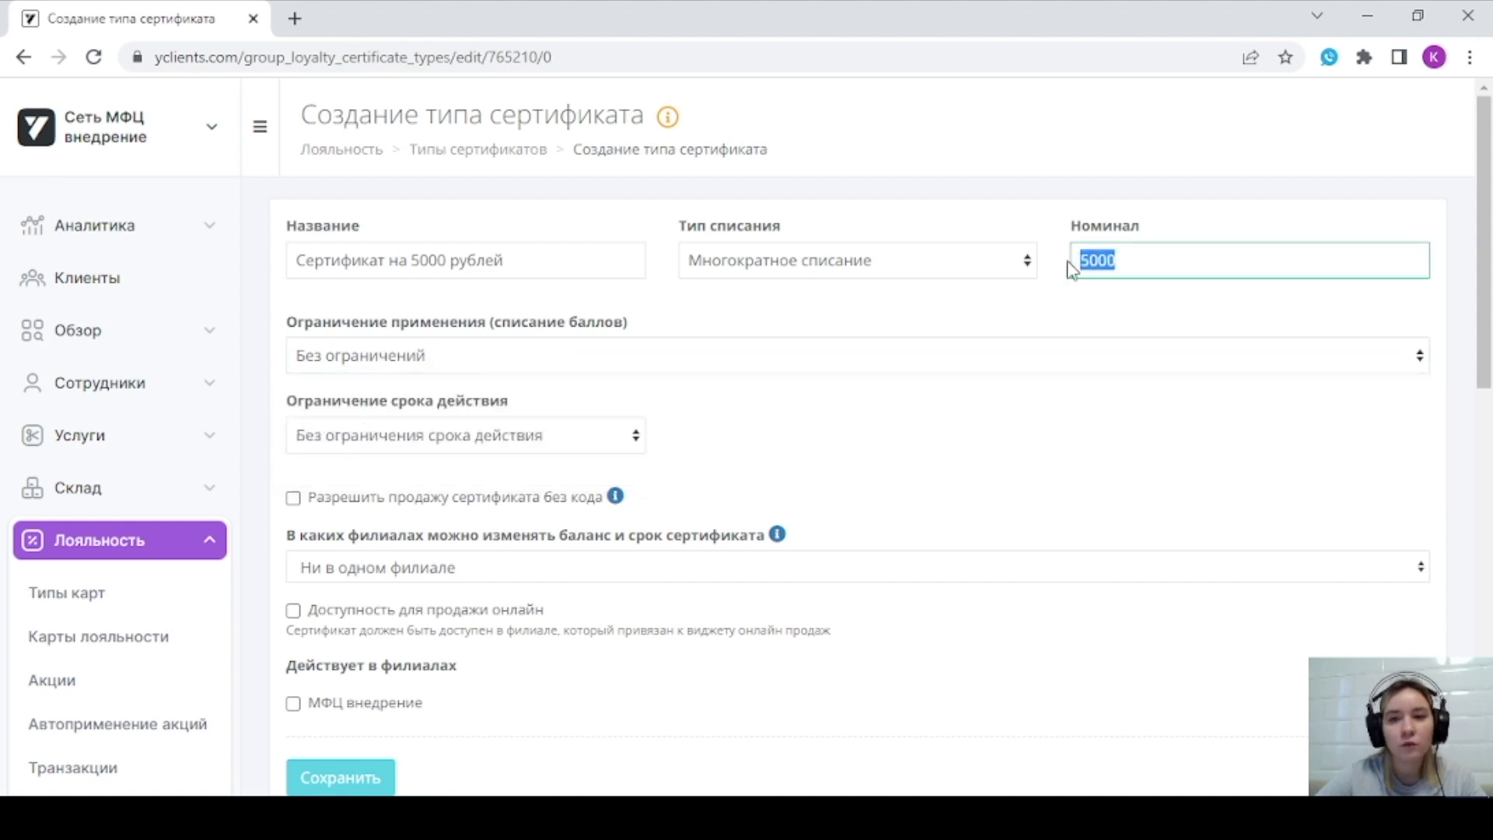
click(698, 367)
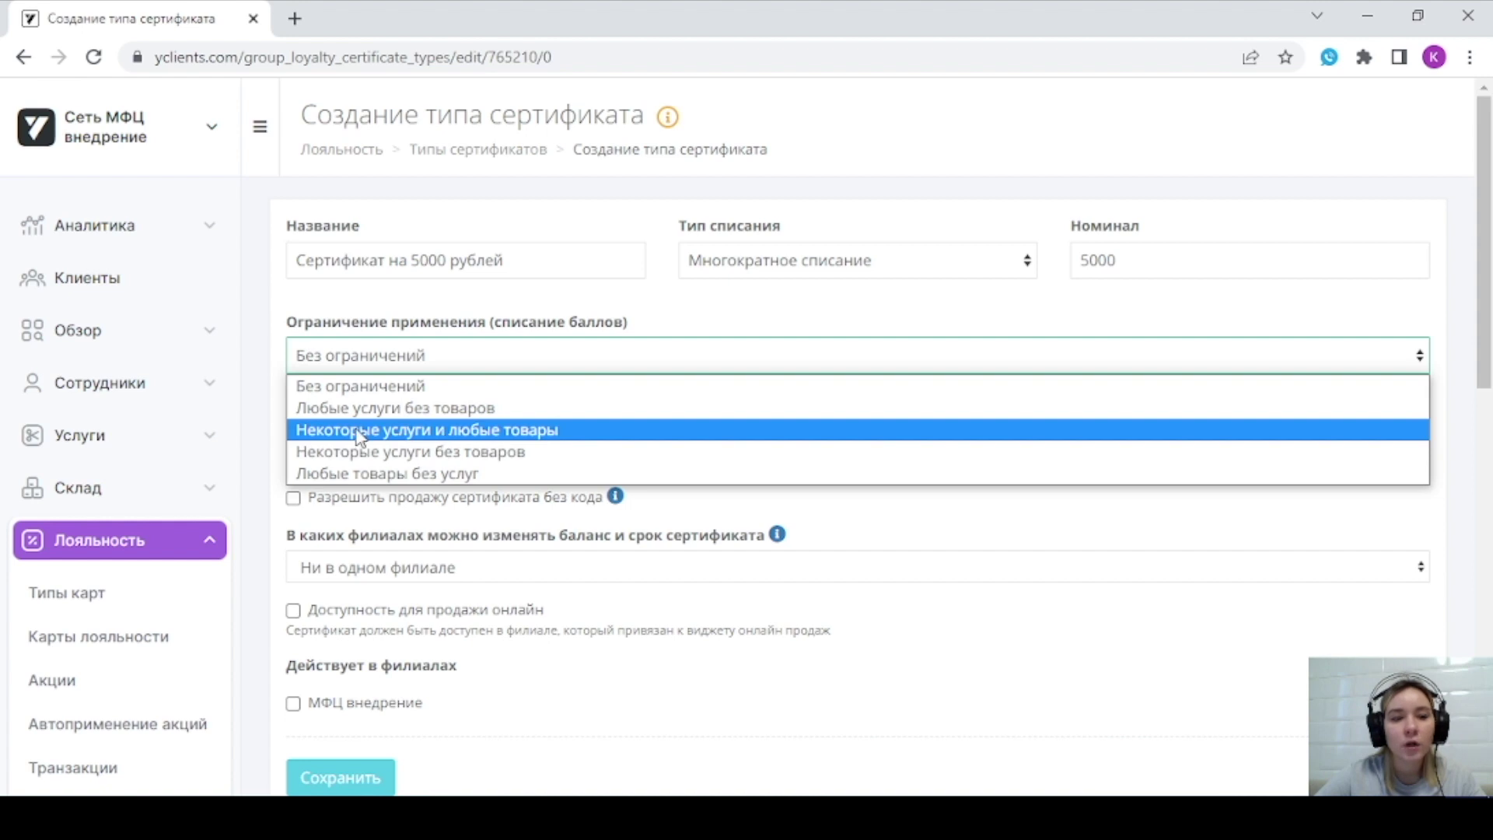
click(415, 433)
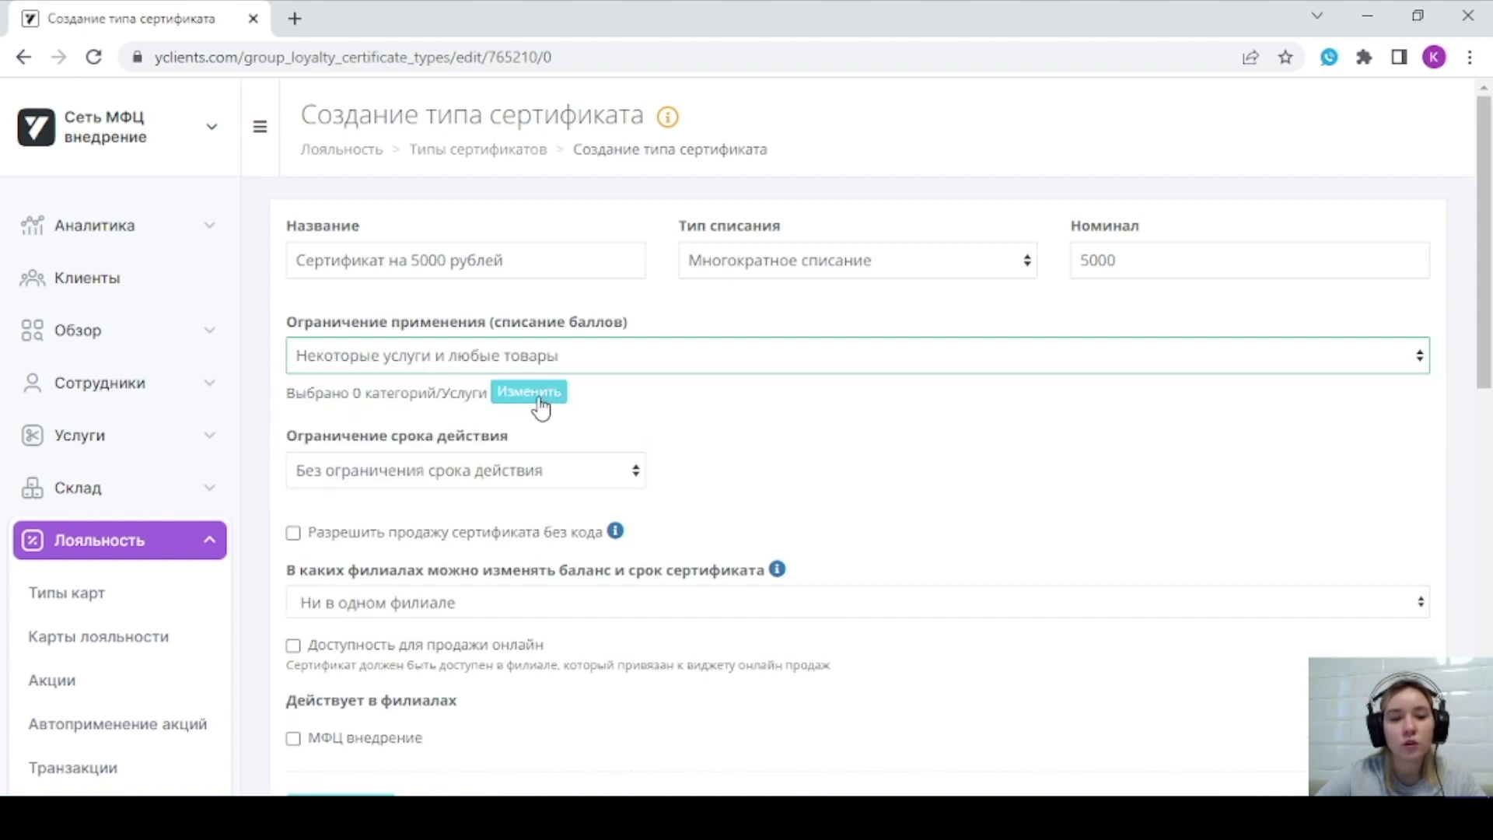
- Select the allowed services "Антицеллюлитный массаж 30мин", "Лифодренажный массаж" and "Массаж лица" in the Массаж category and apply the selection
click(540, 400)
click(497, 283)
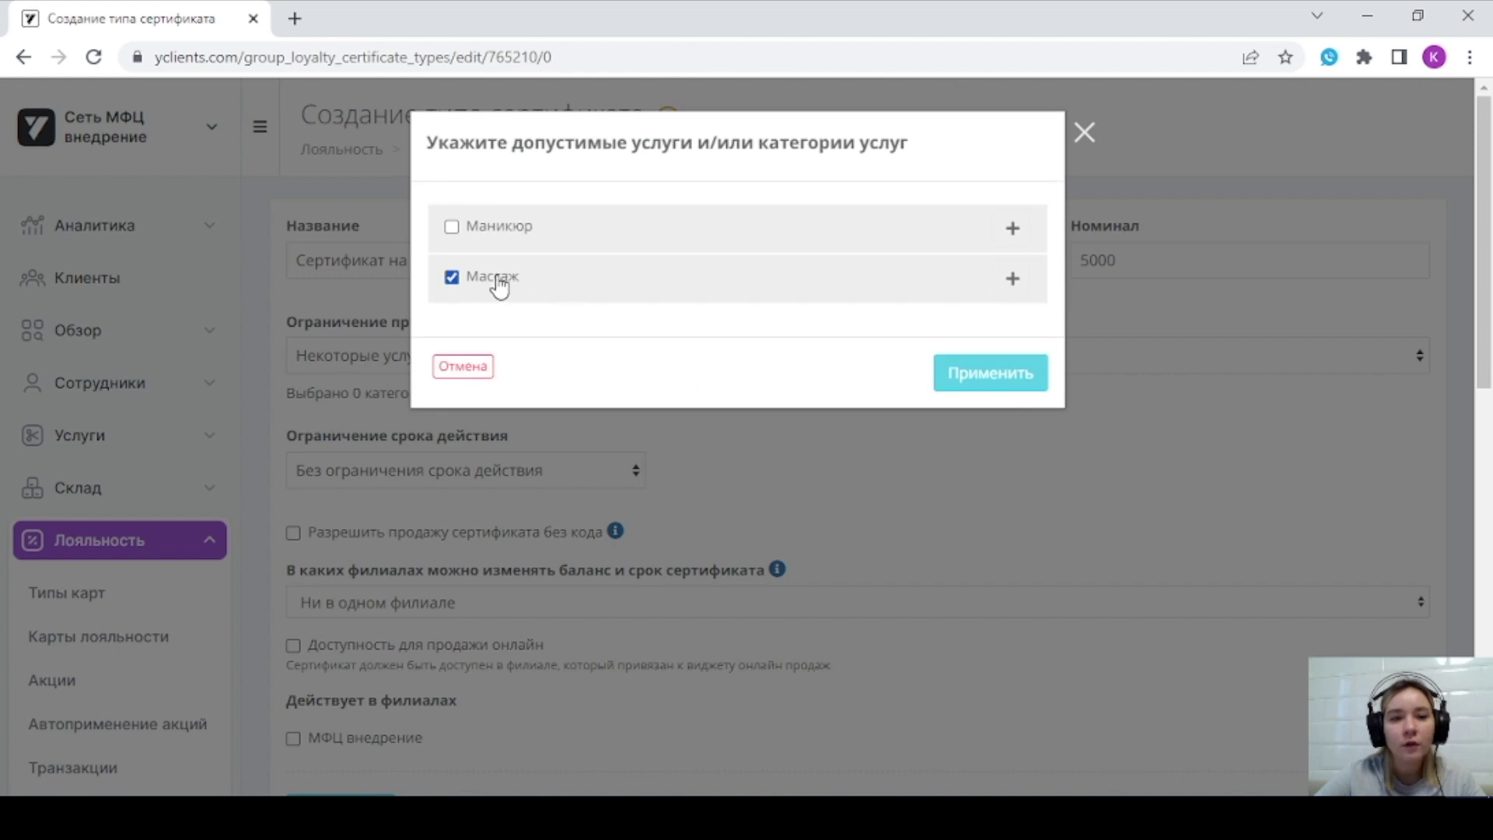
click(500, 284)
click(1013, 278)
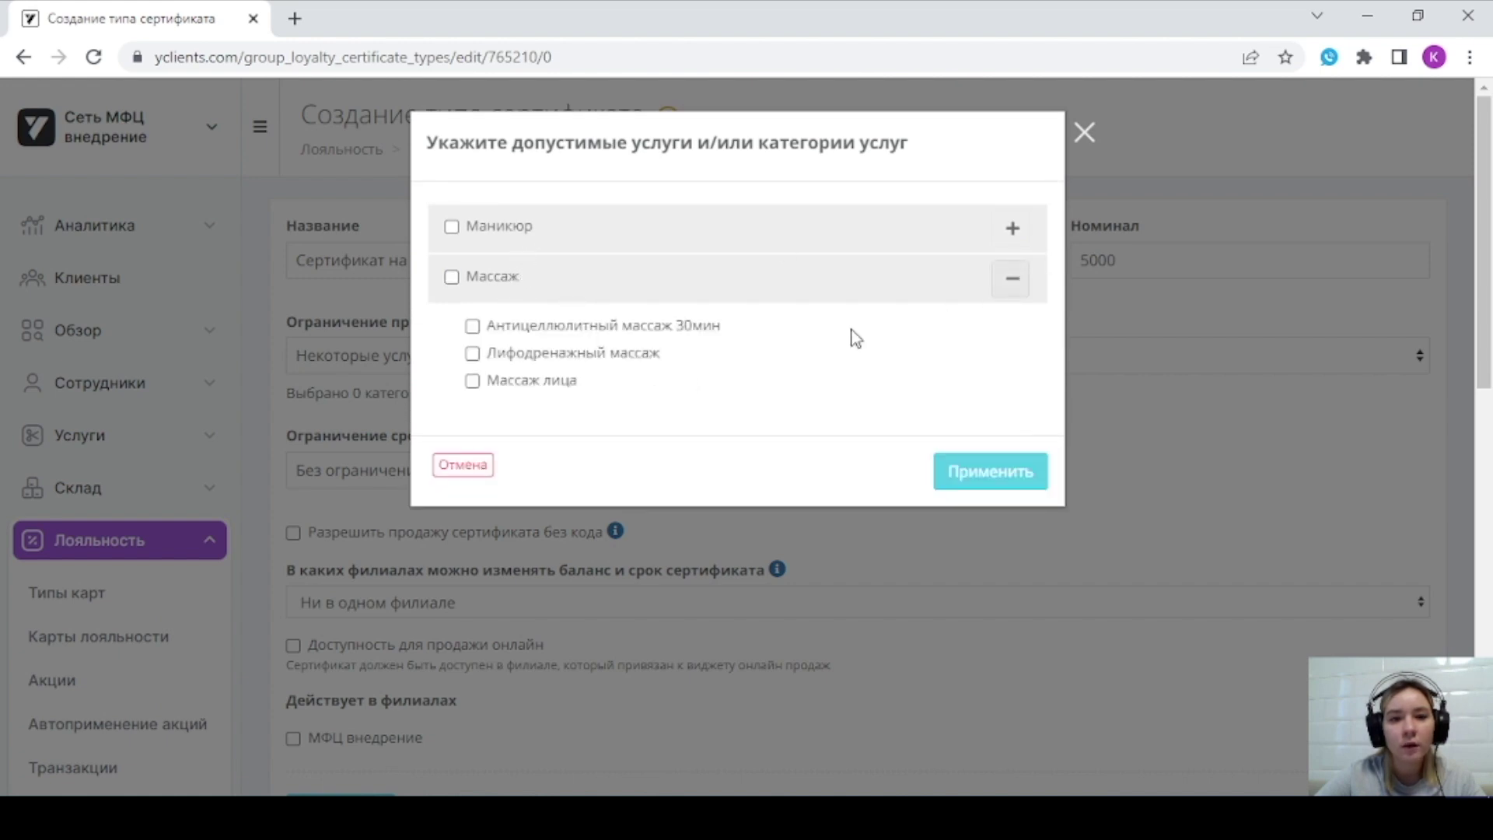
click(521, 326)
click(524, 353)
click(529, 380)
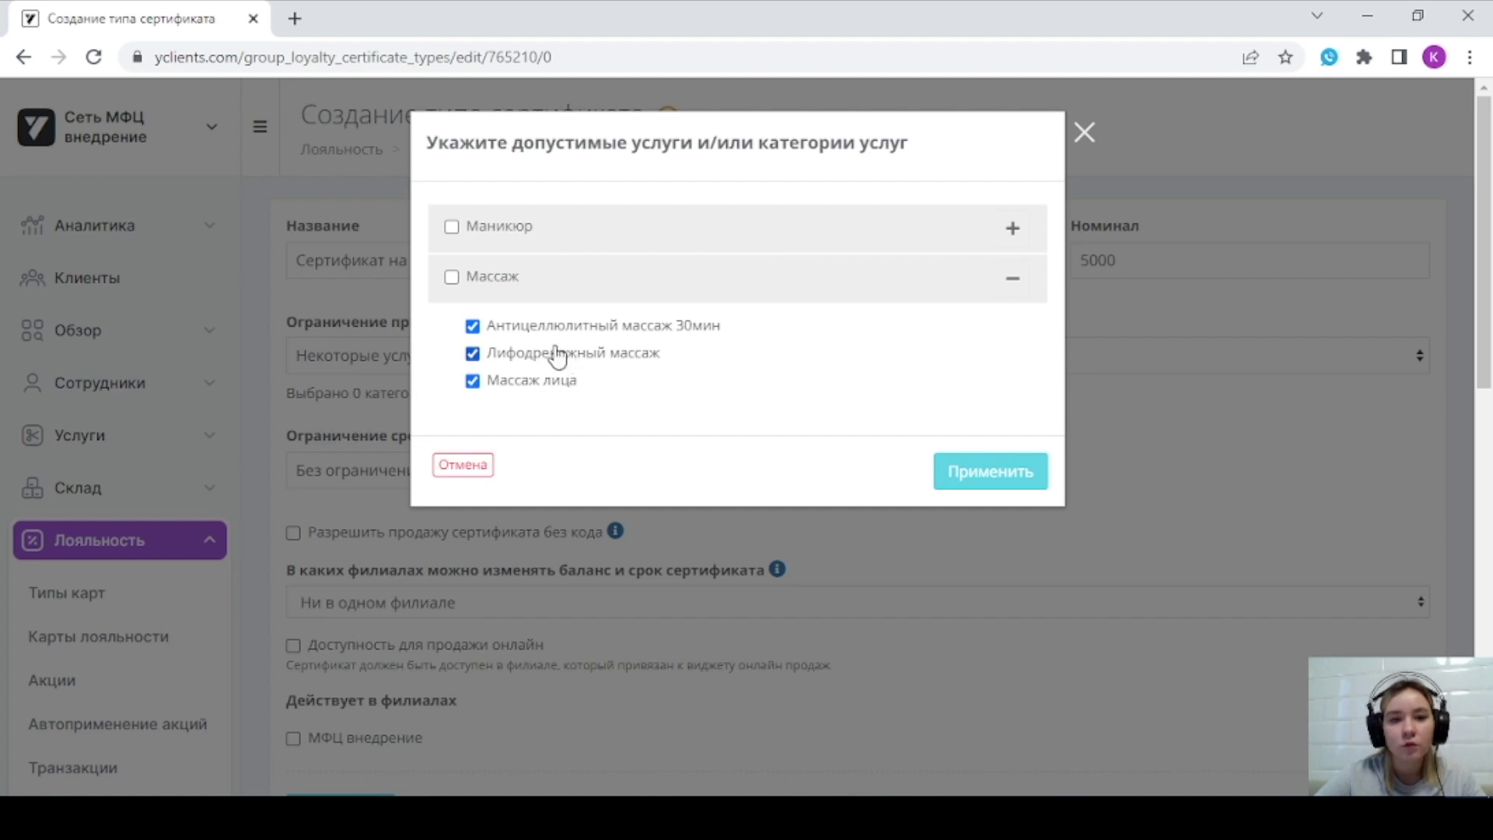
click(1016, 280)
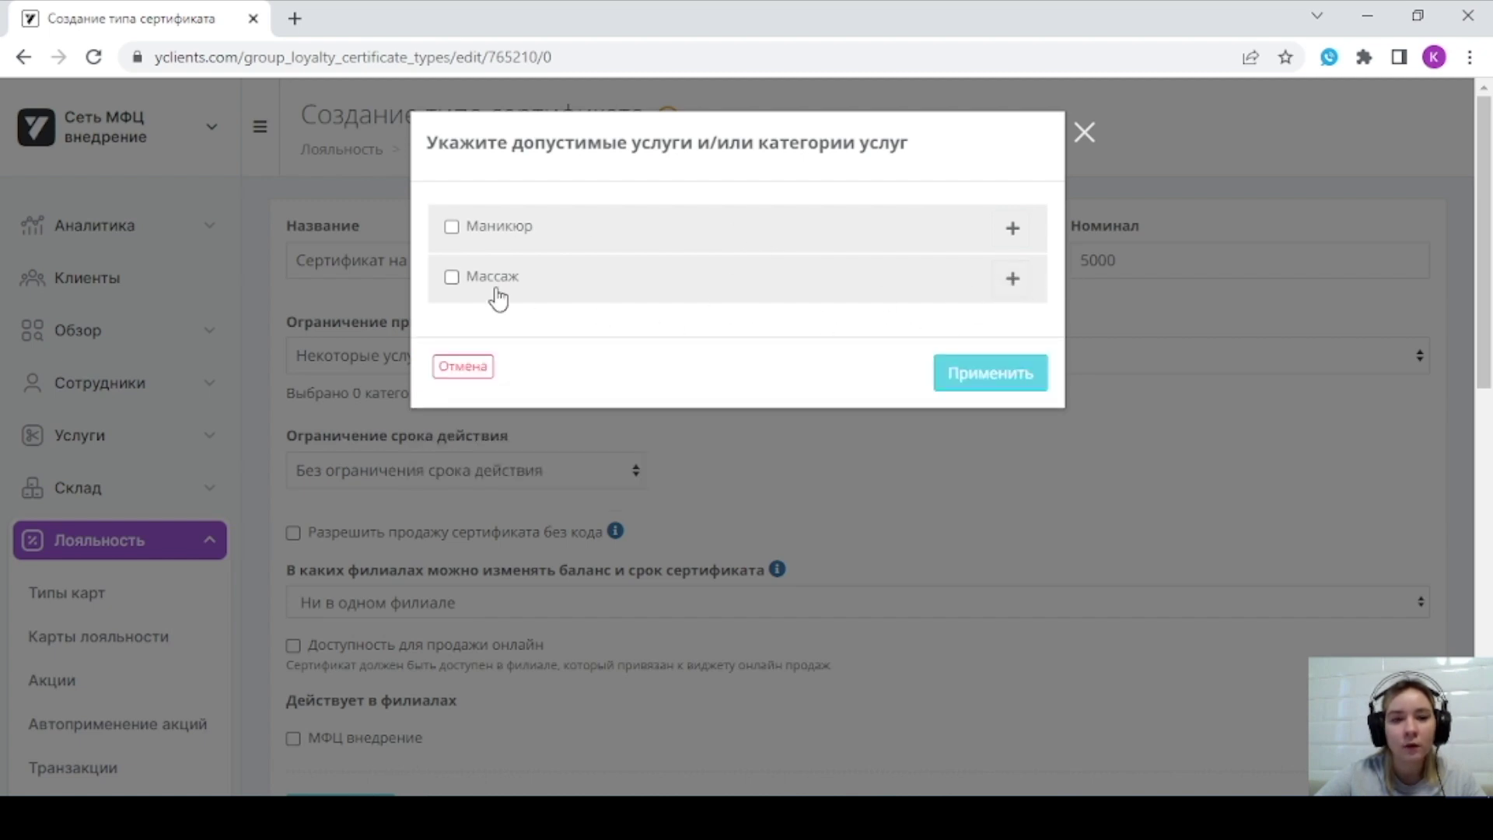
click(991, 373)
- Return the certificate's usage restriction to "Без ограничений"
click(516, 358)
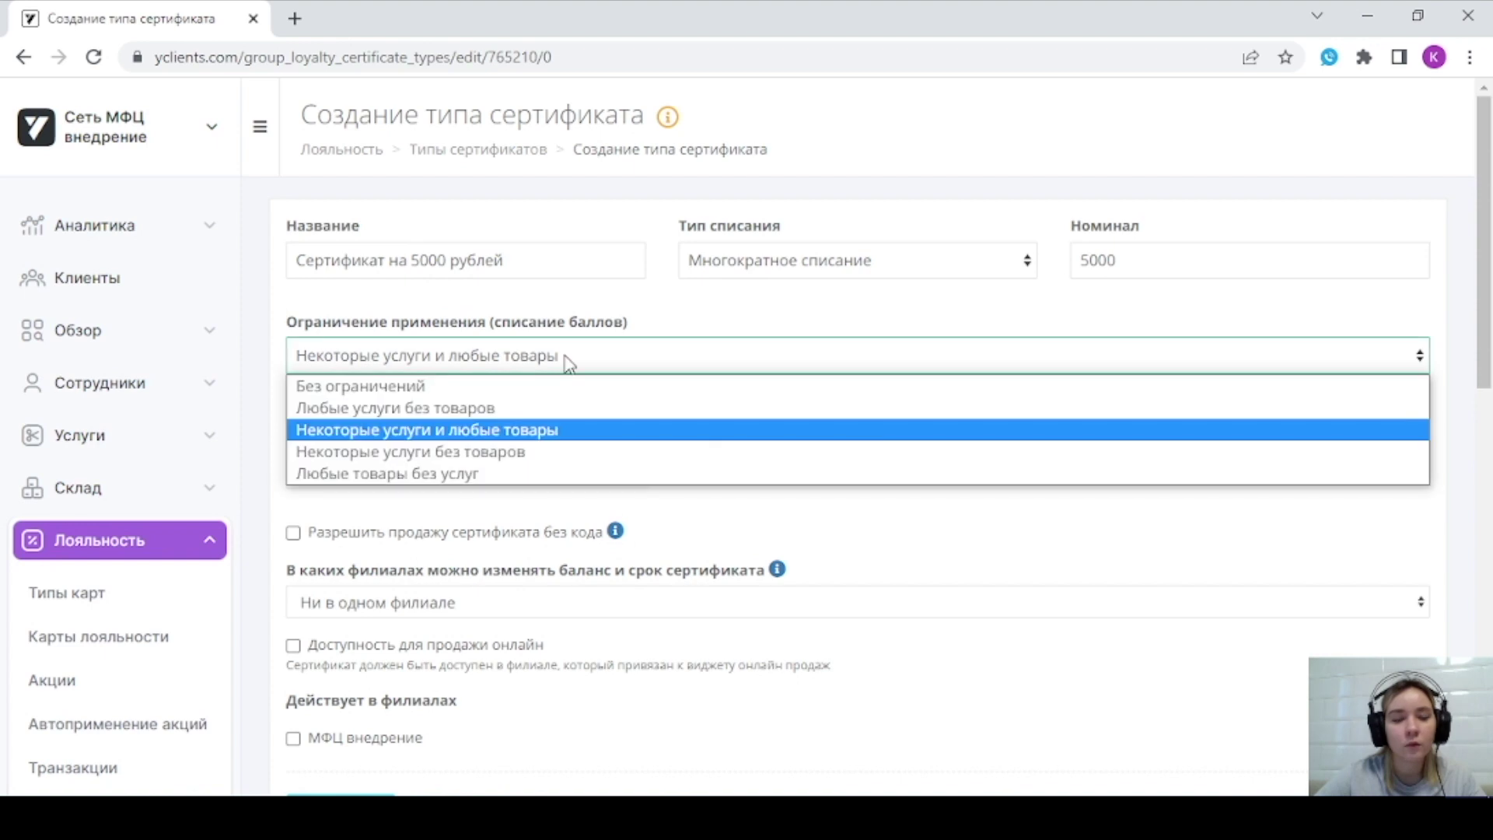
click(360, 394)
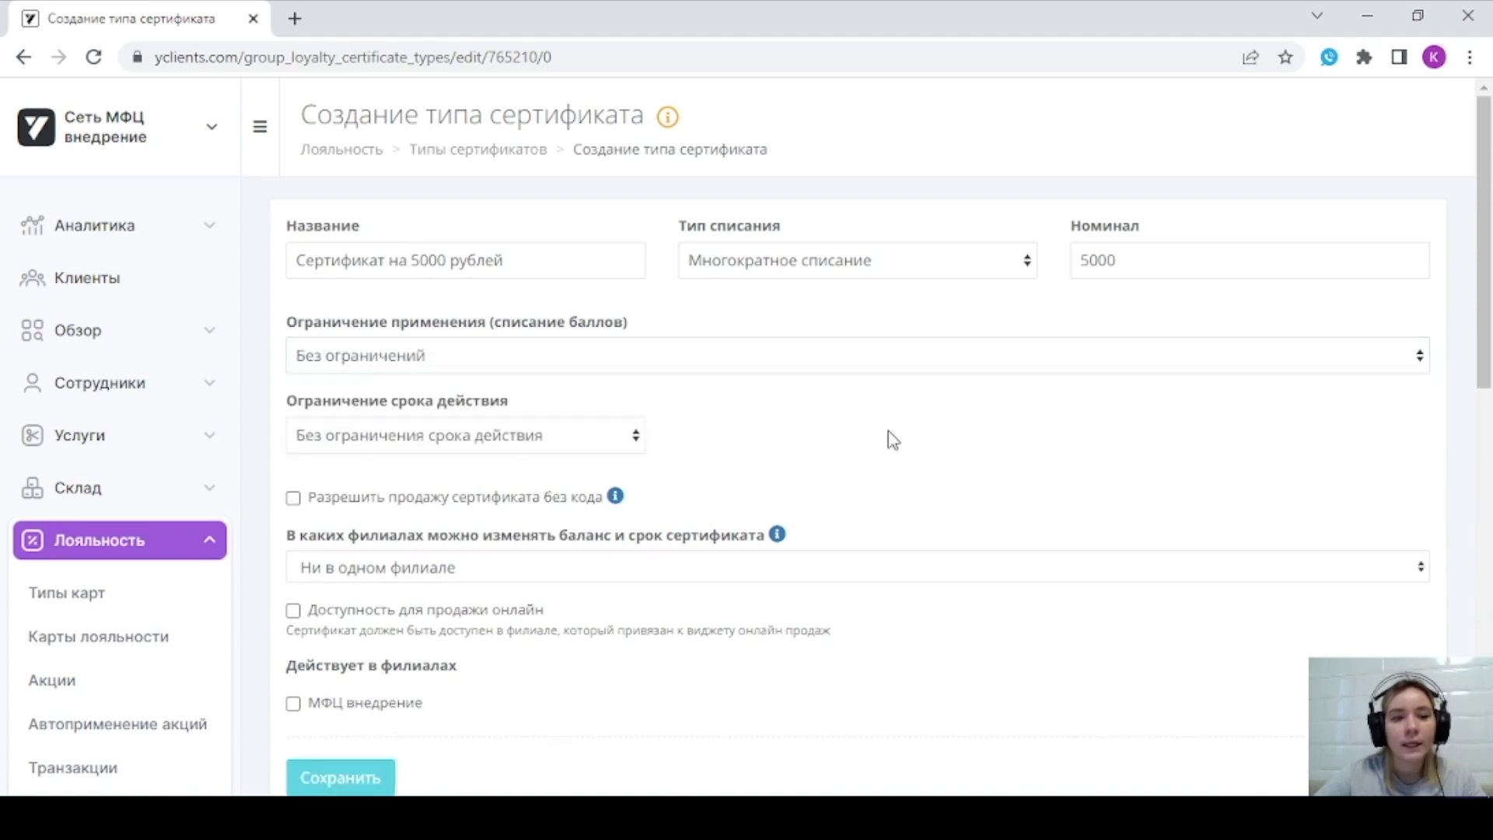
- Limit the certificate's validity period with the option "Фиксированная дата для всех экземпляров"
scroll(889, 437, down, 1)
drag(510, 302, 273, 300)
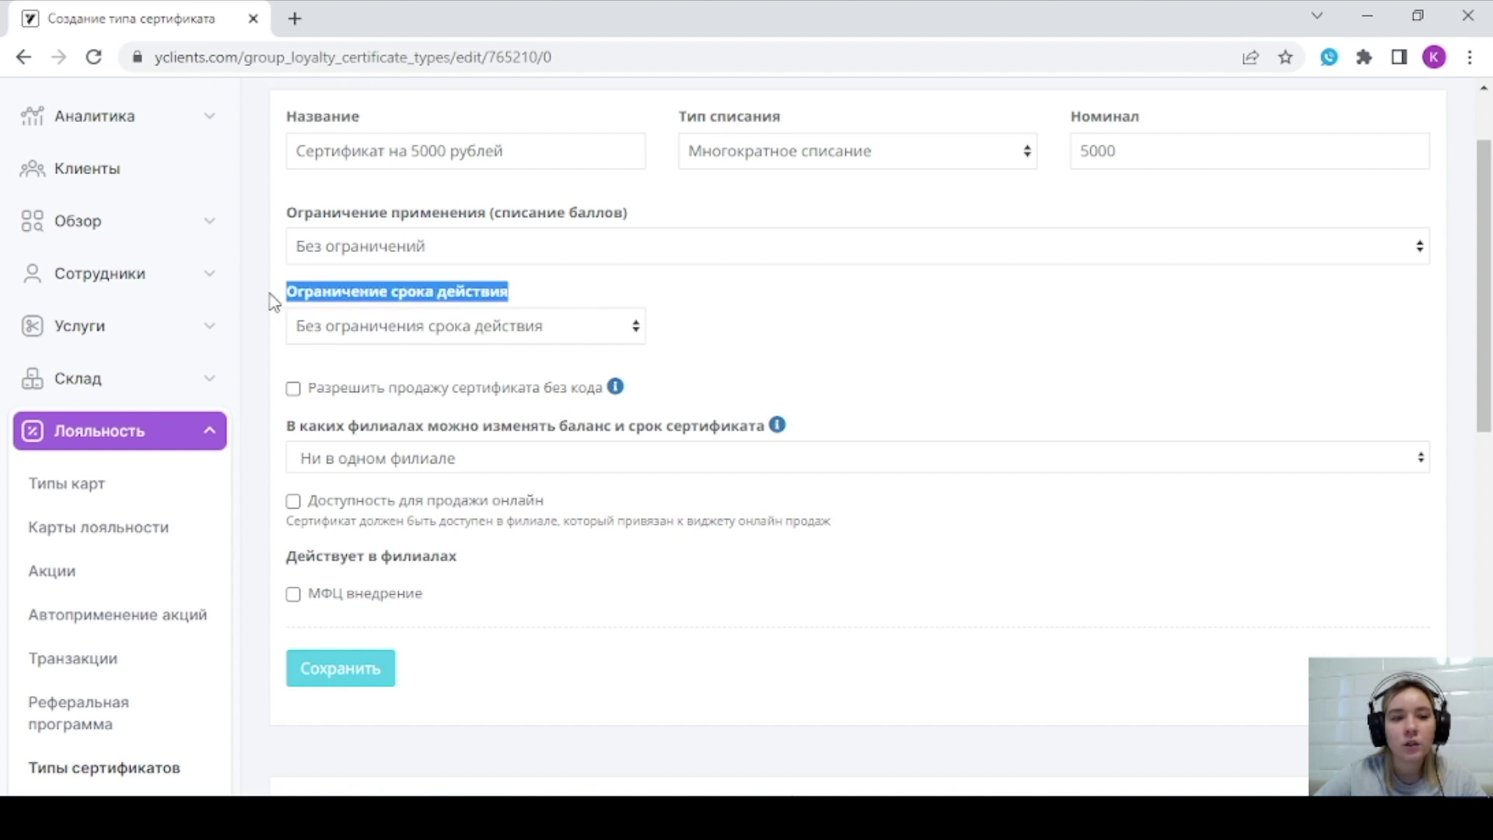
click(879, 321)
click(535, 319)
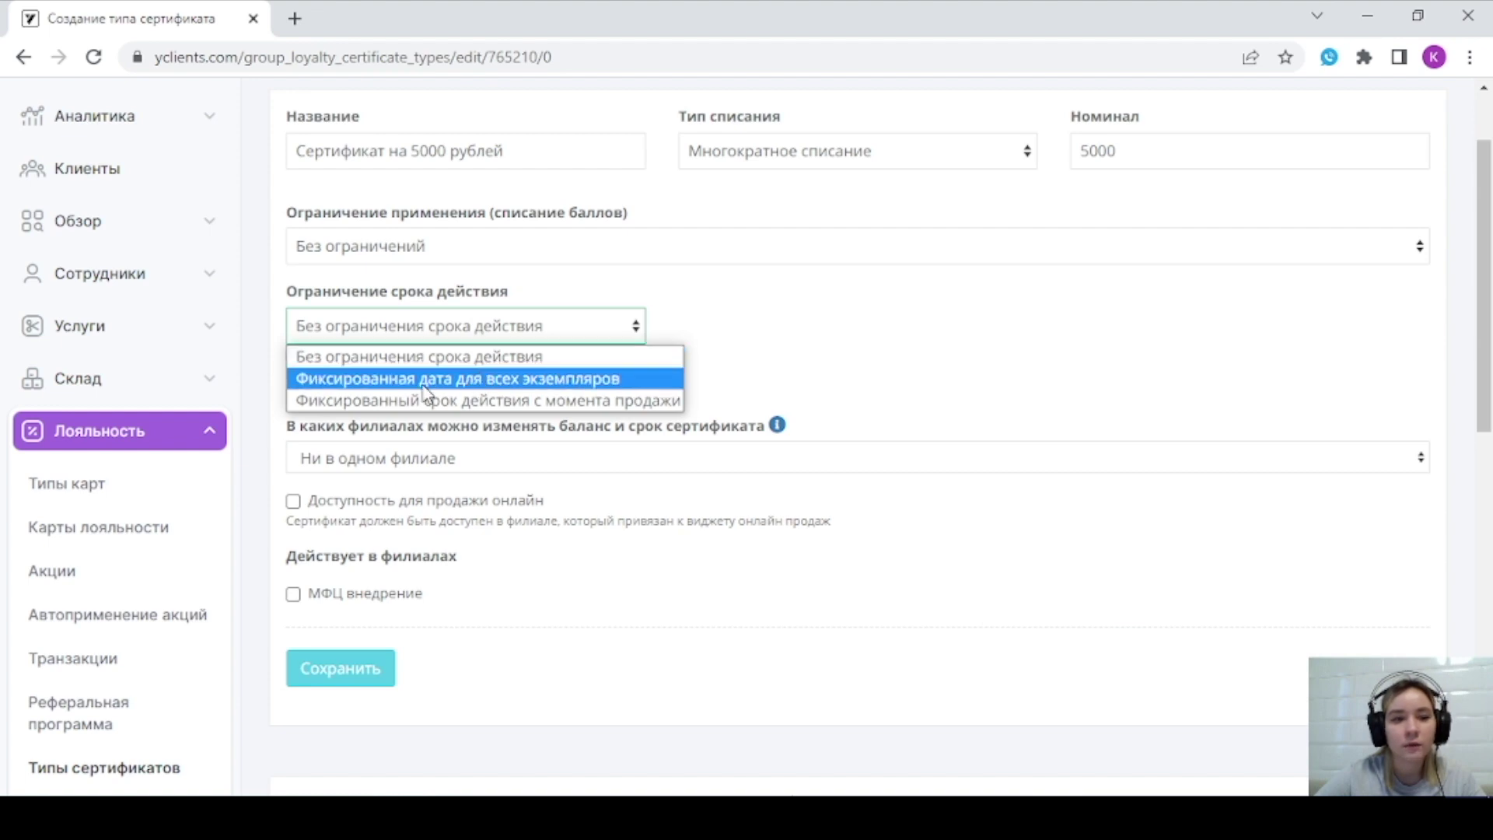
click(362, 383)
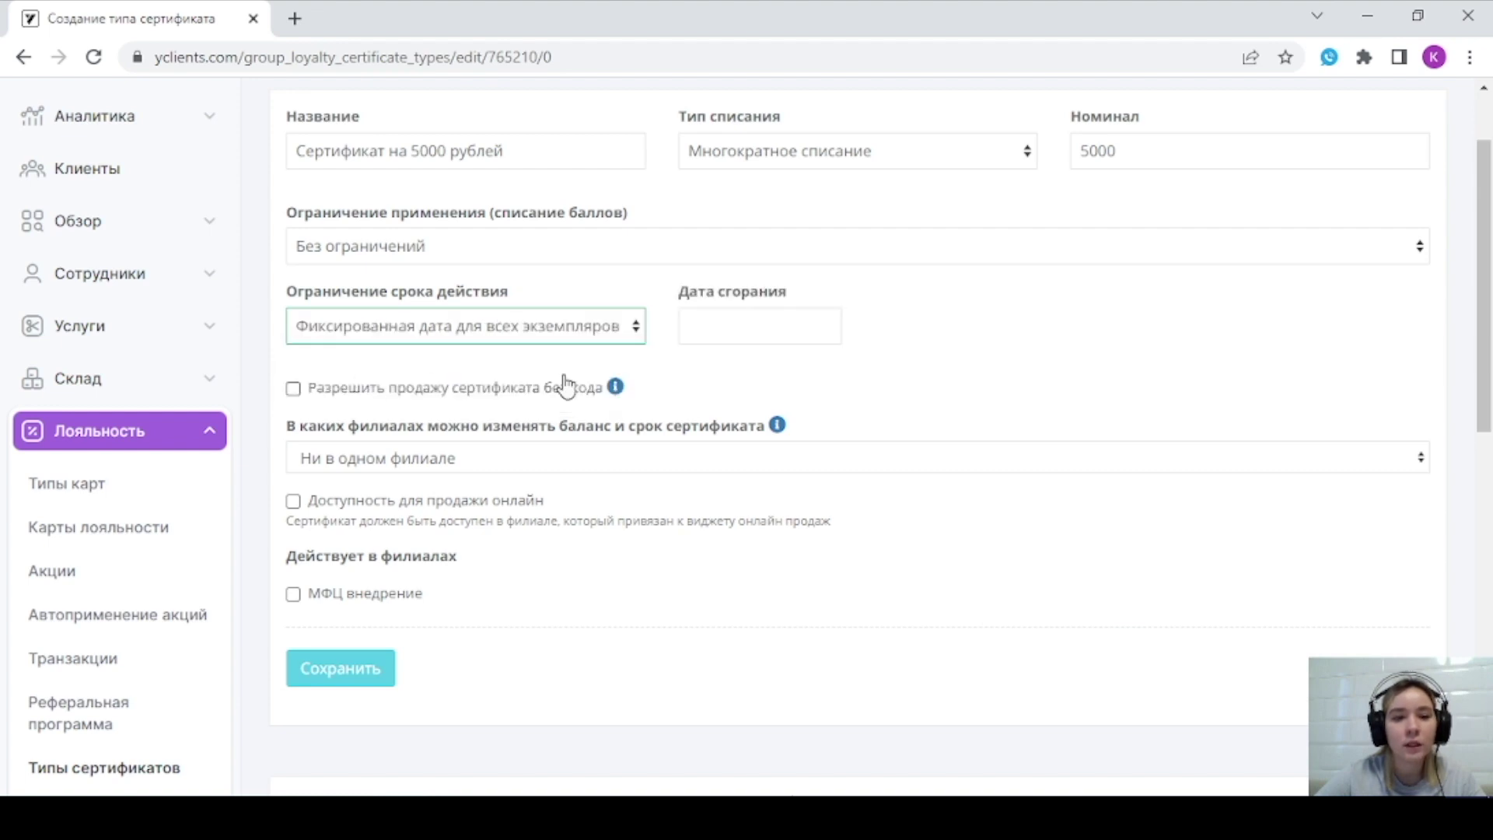
- Set the certificate's expiry date (Дата сгорания) to 01.01.2024
click(786, 326)
click(910, 330)
click(780, 319)
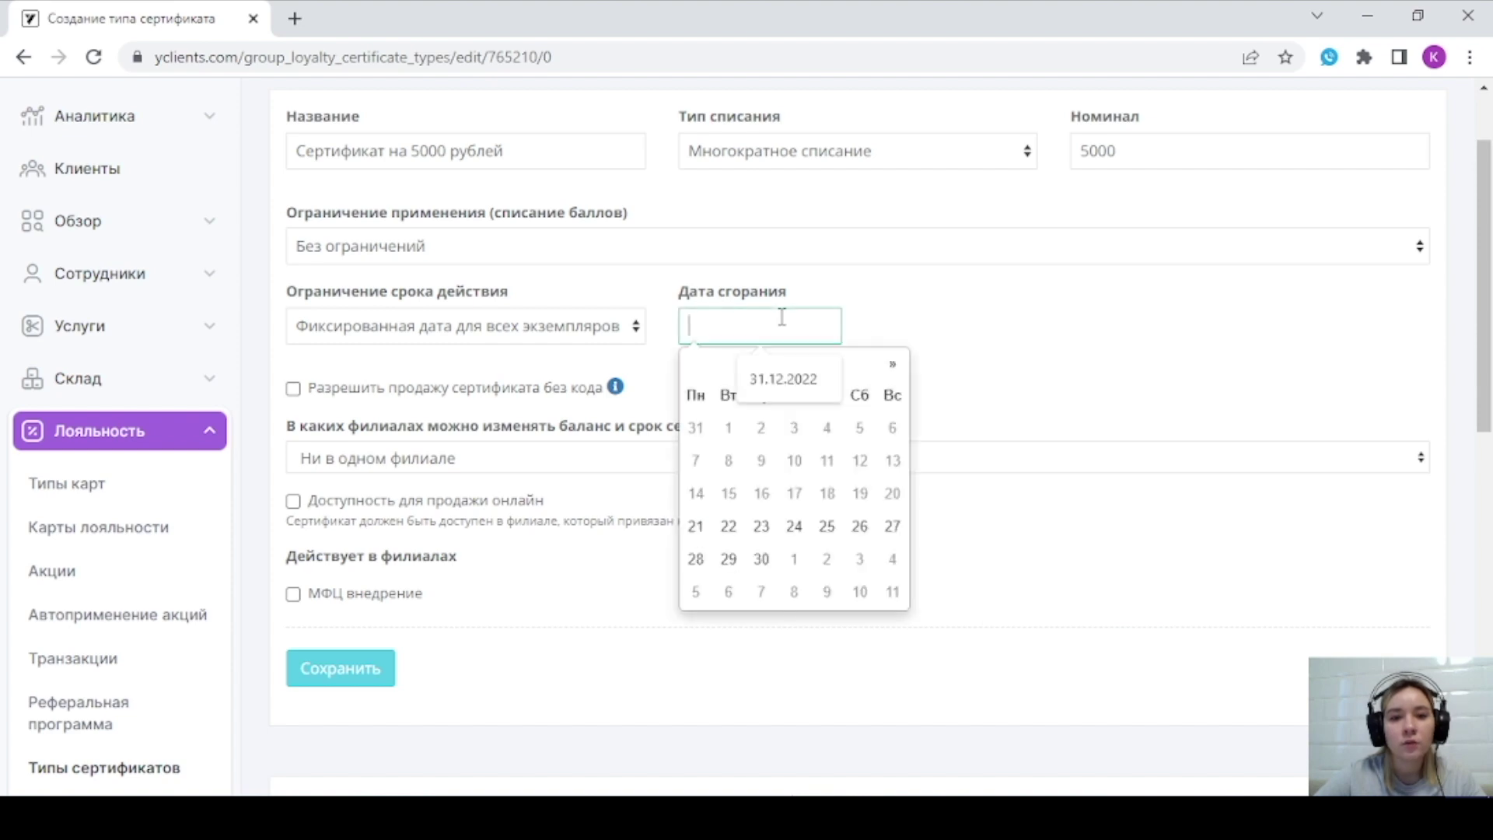
click(893, 372)
click(892, 365)
click(892, 366)
click(892, 365)
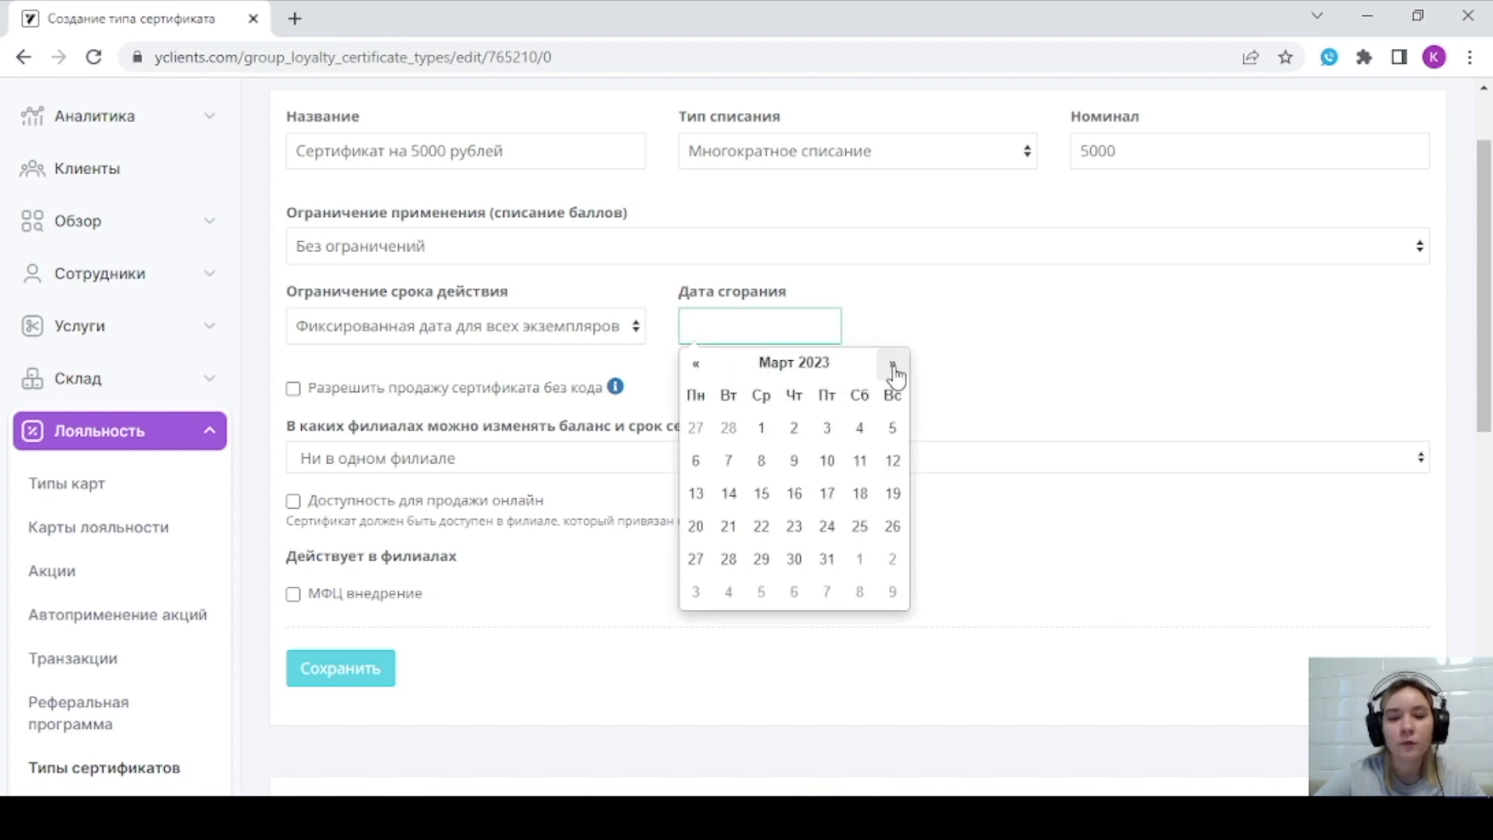
click(892, 365)
click(893, 365)
click(893, 365)
click(893, 366)
click(892, 365)
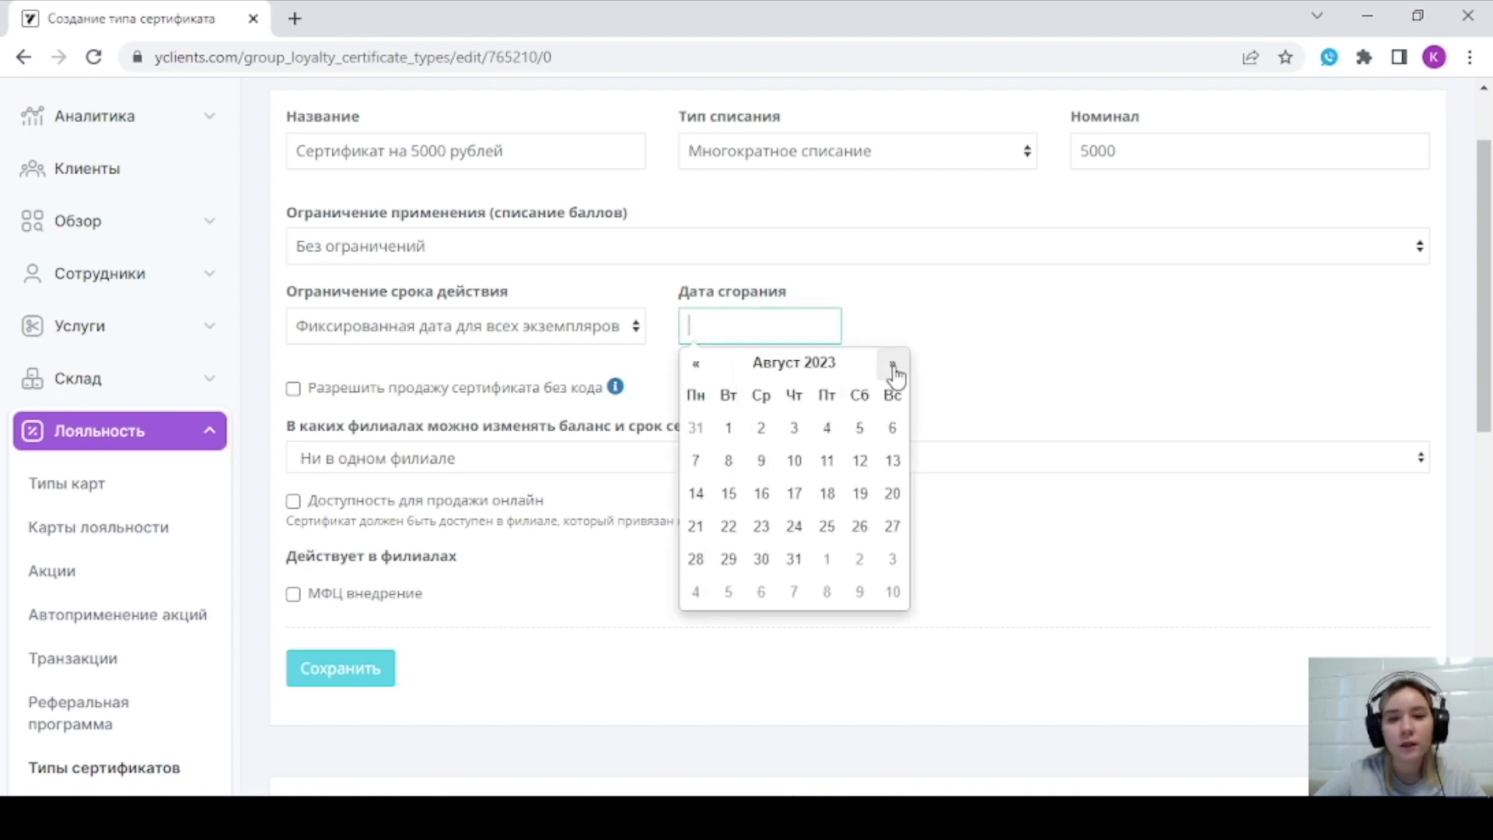
click(893, 365)
click(893, 365)
click(893, 366)
click(893, 366)
click(892, 365)
click(893, 365)
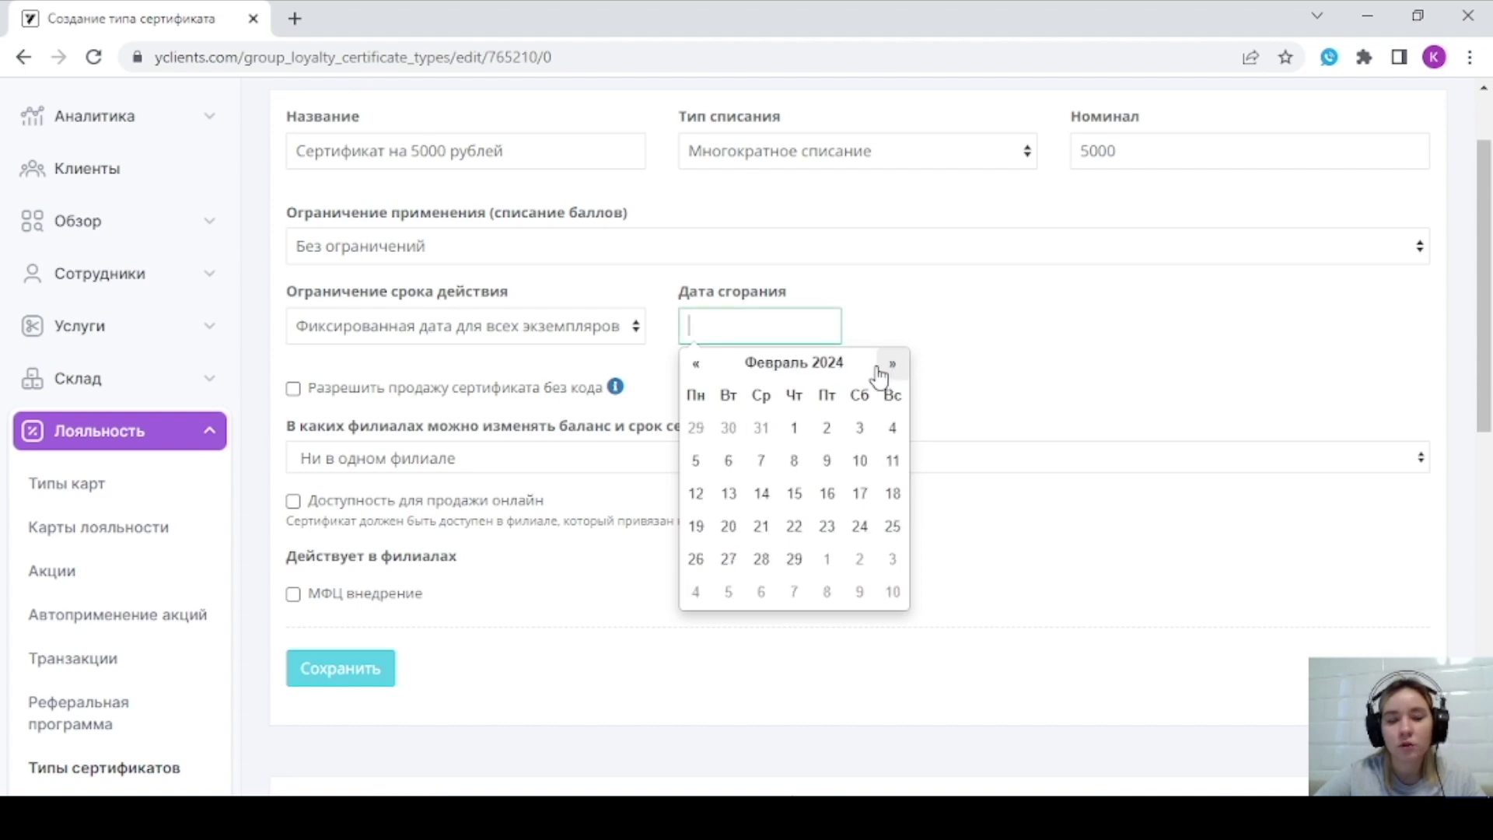
click(695, 365)
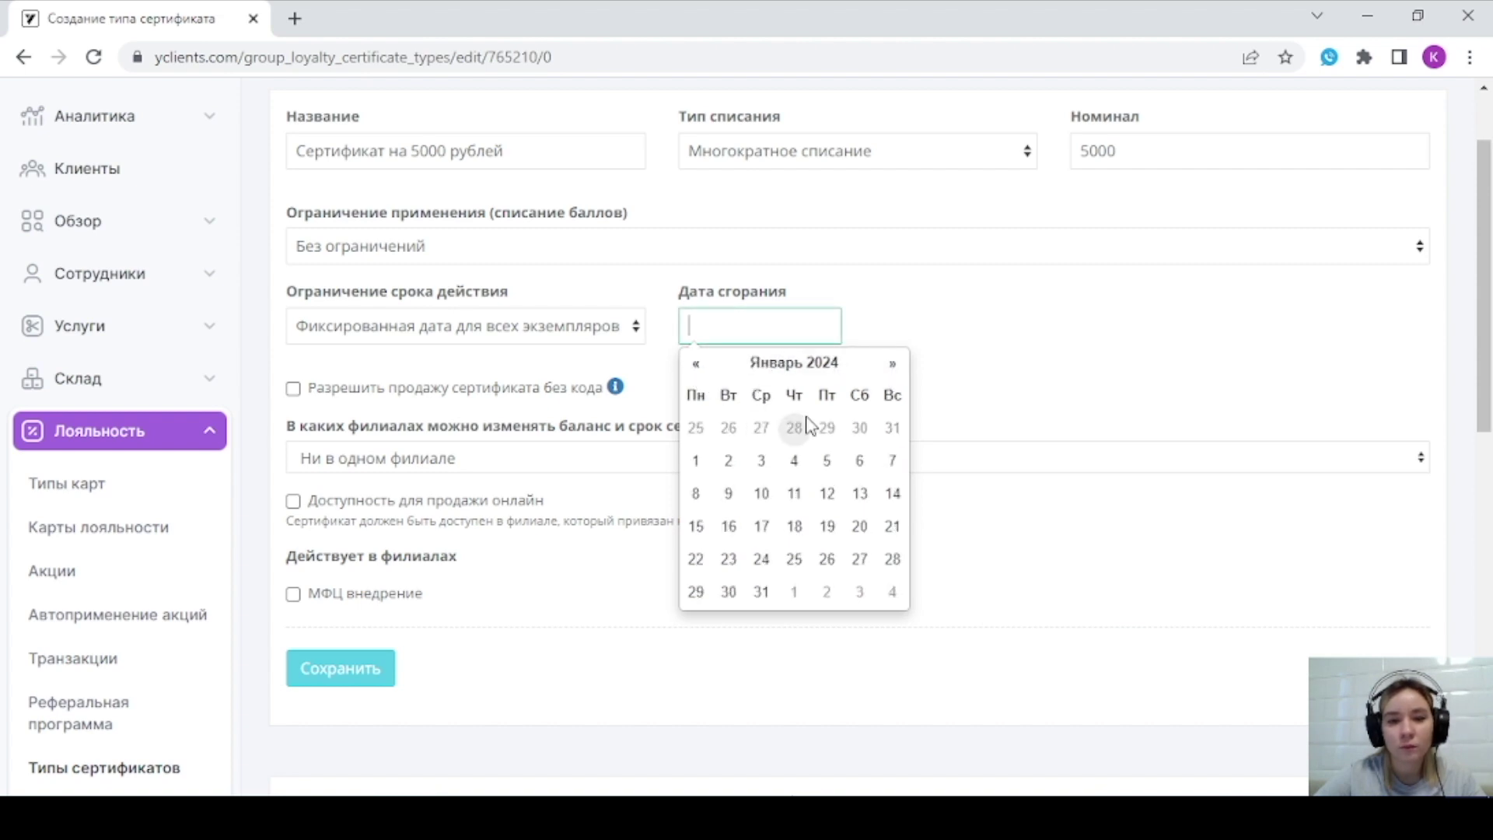
click(694, 463)
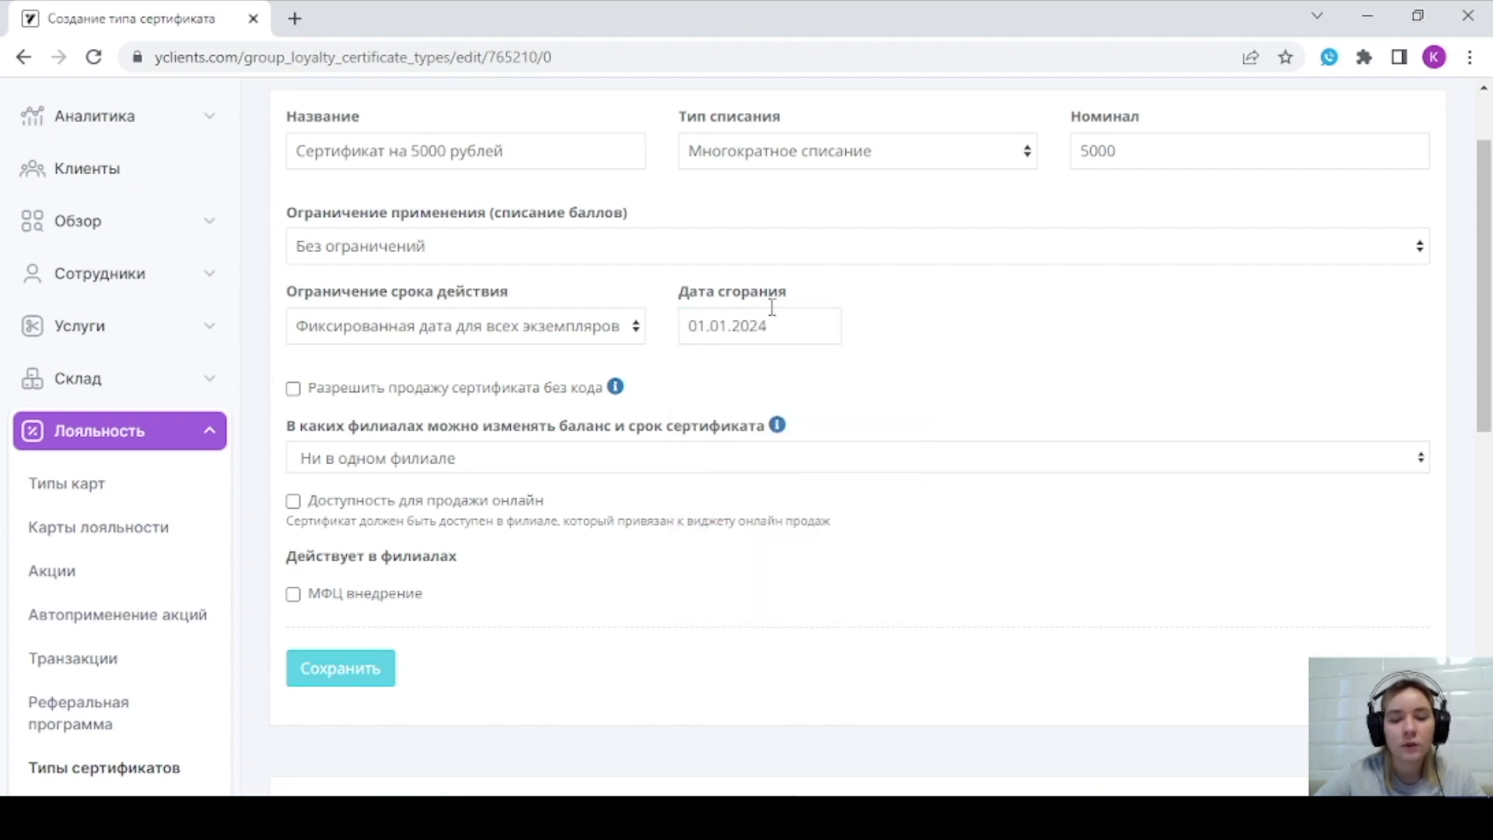
drag(815, 295, 679, 292)
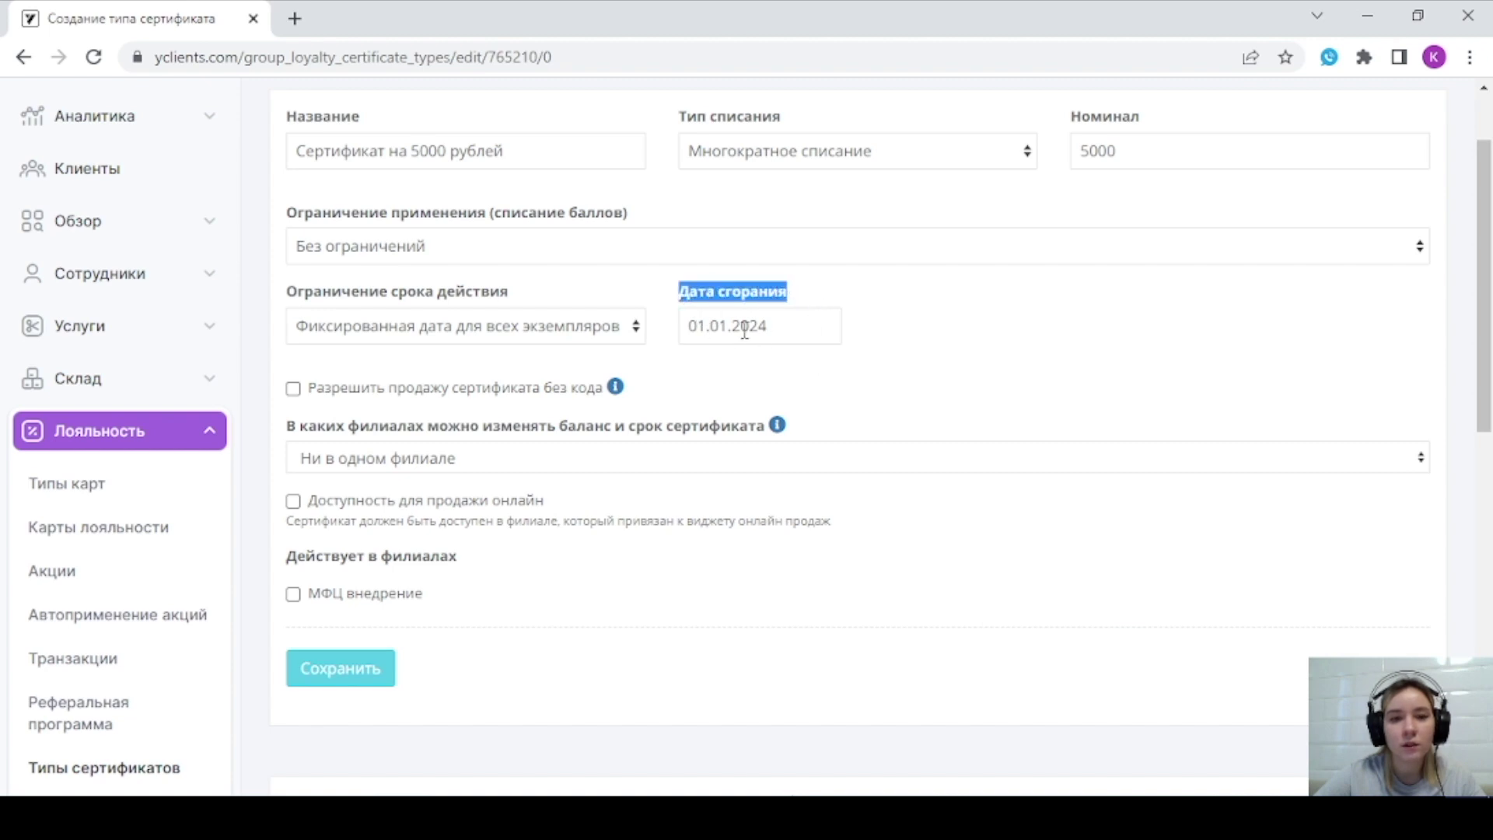
- Change the validity limit to "Фиксированный срок действия с момента продажи" with a term of 6 and the unit "Месяц"
click(568, 330)
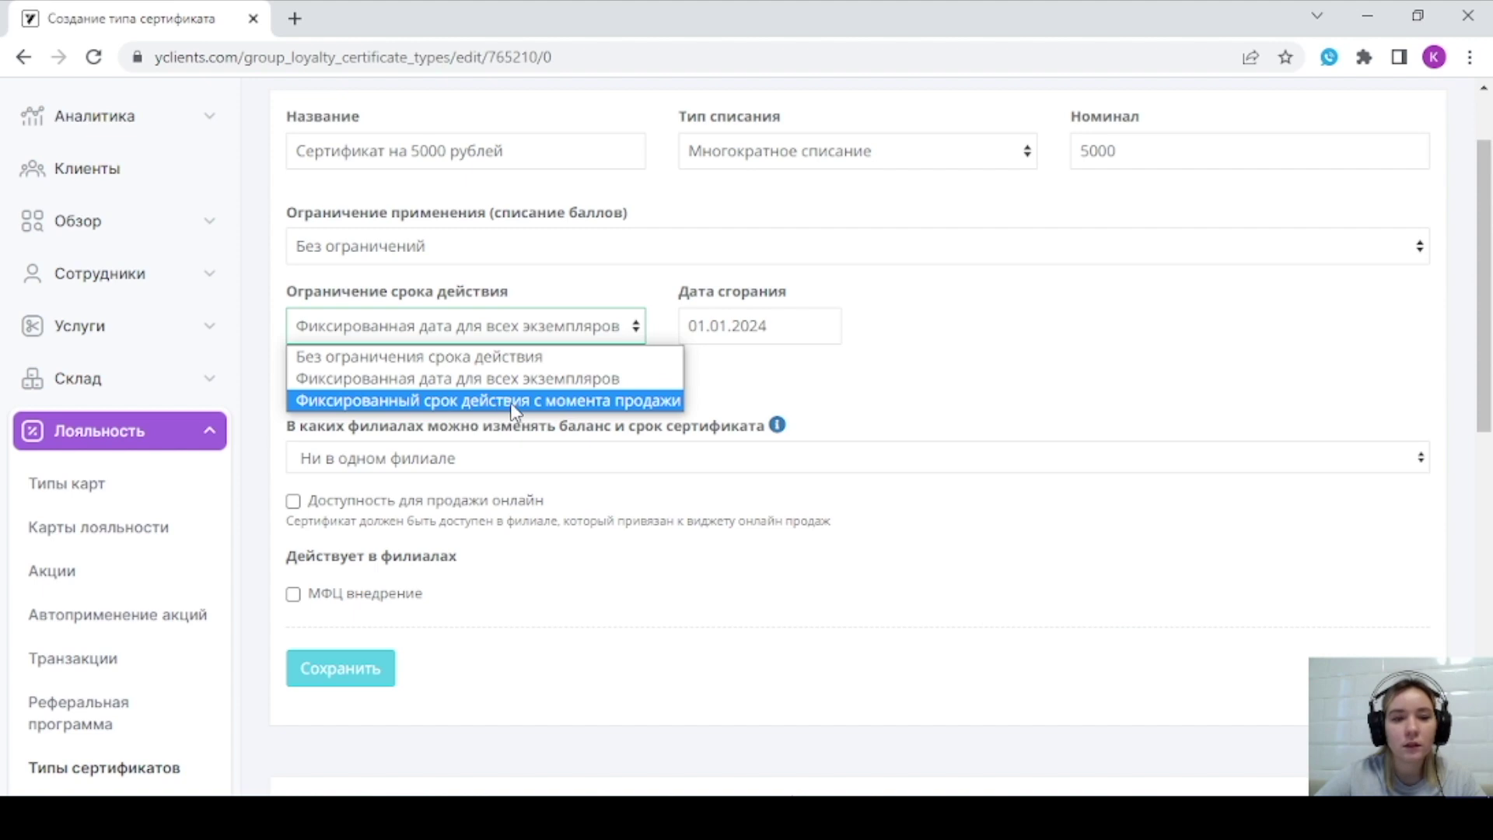
click(545, 400)
double_click(771, 325)
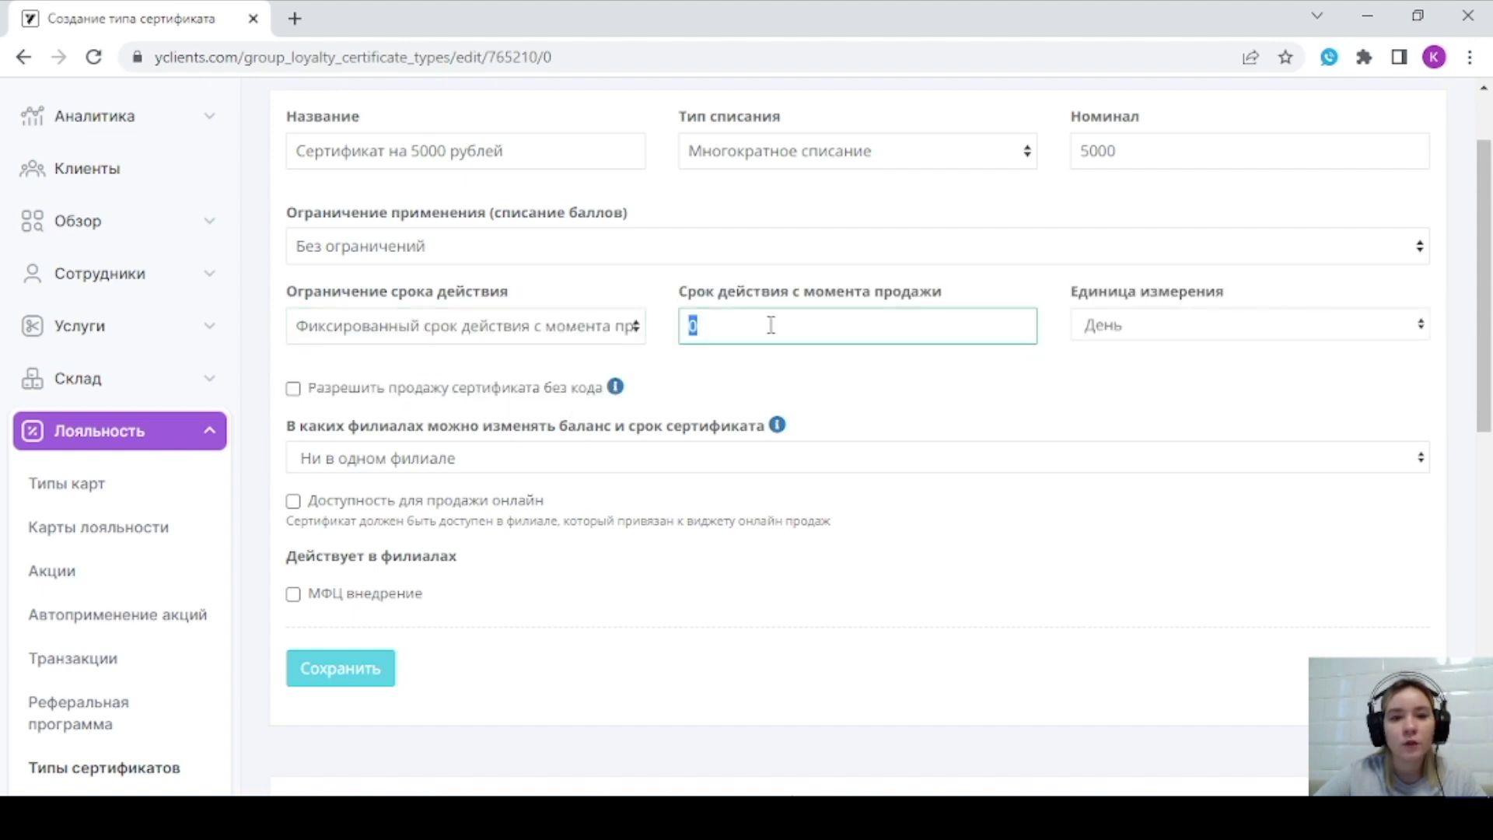
click(793, 394)
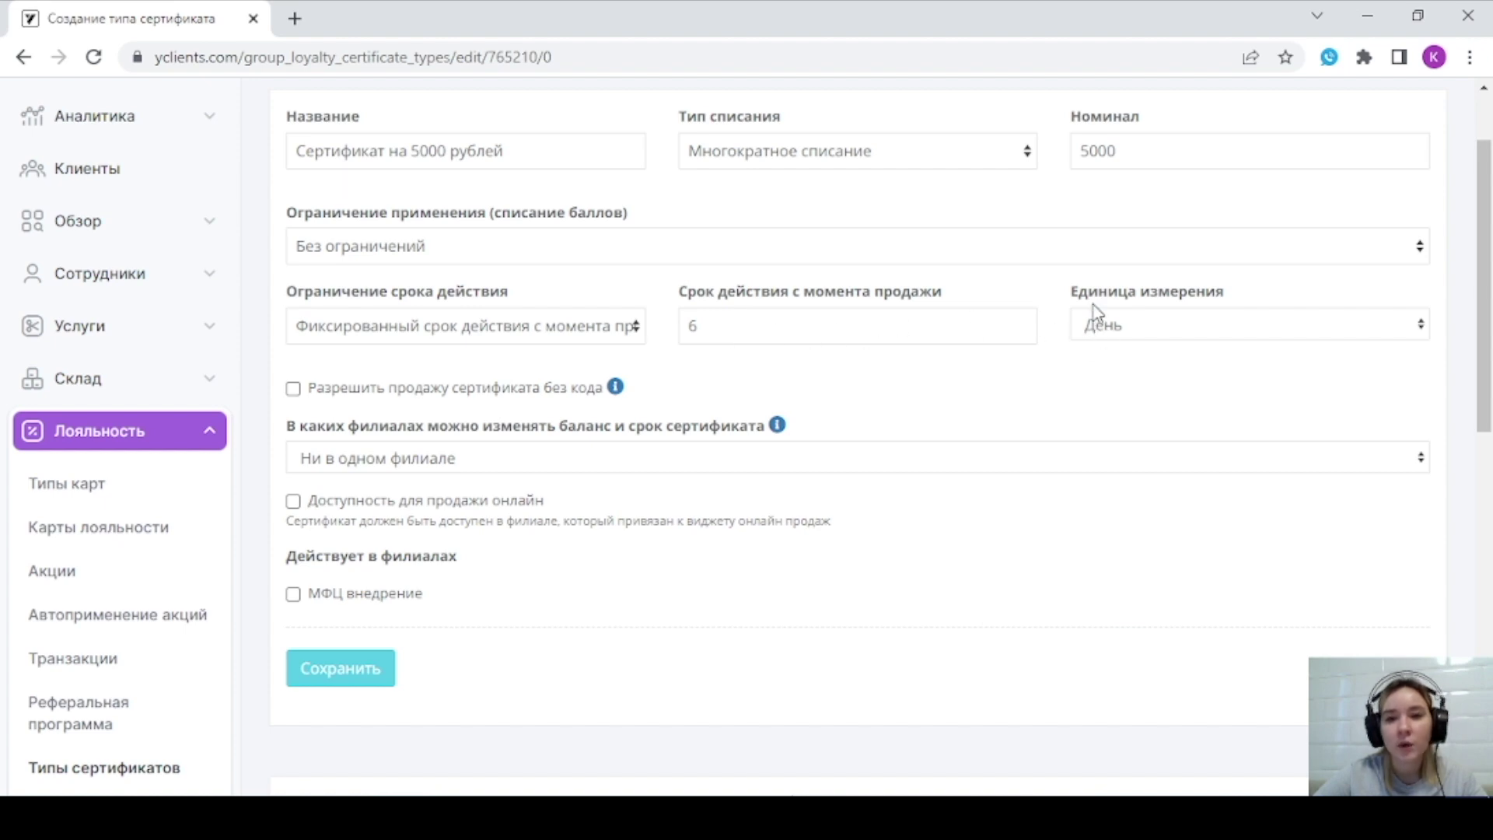
click(1120, 325)
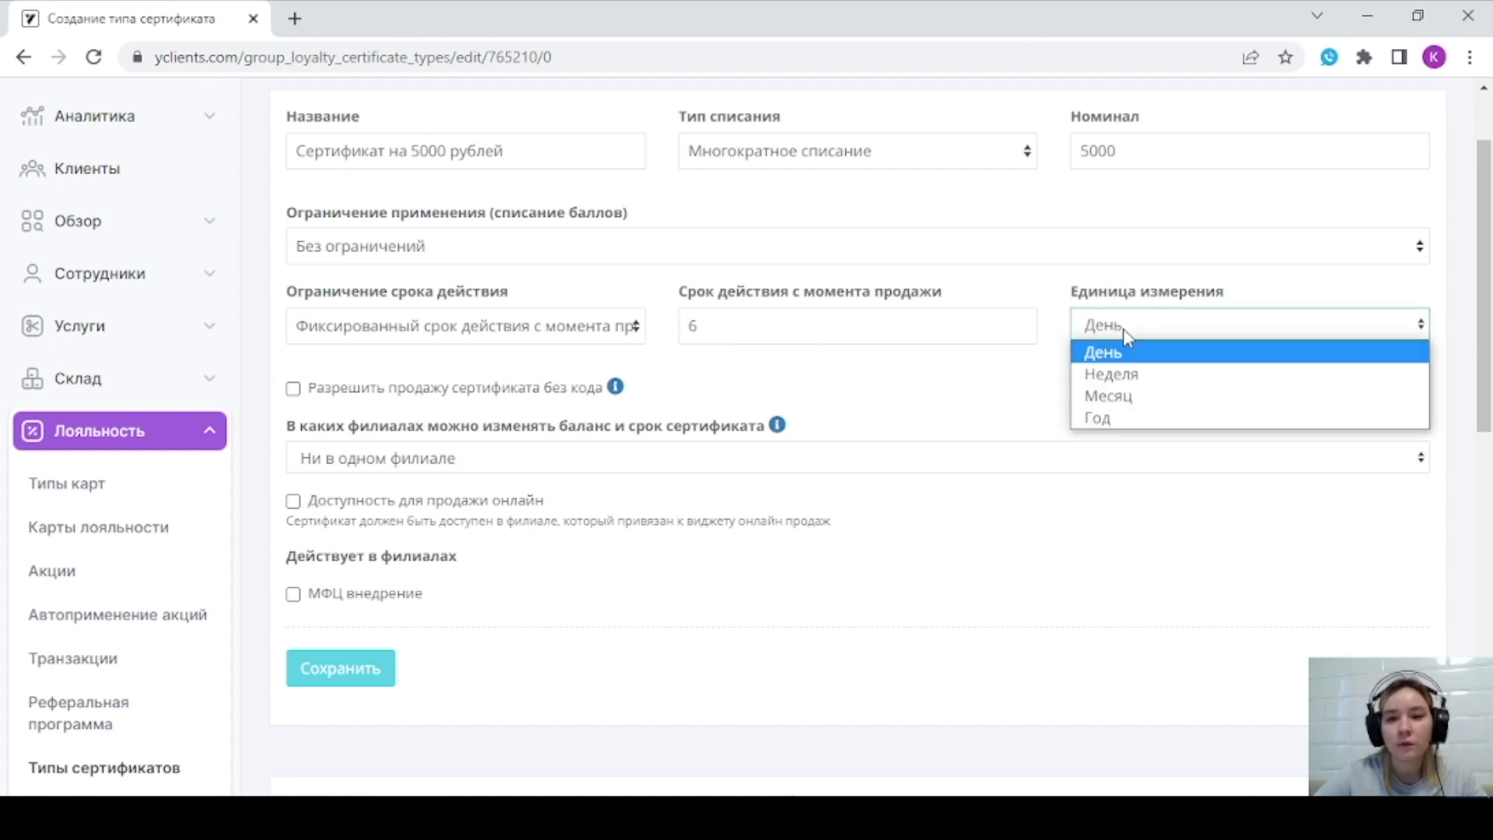
click(1129, 396)
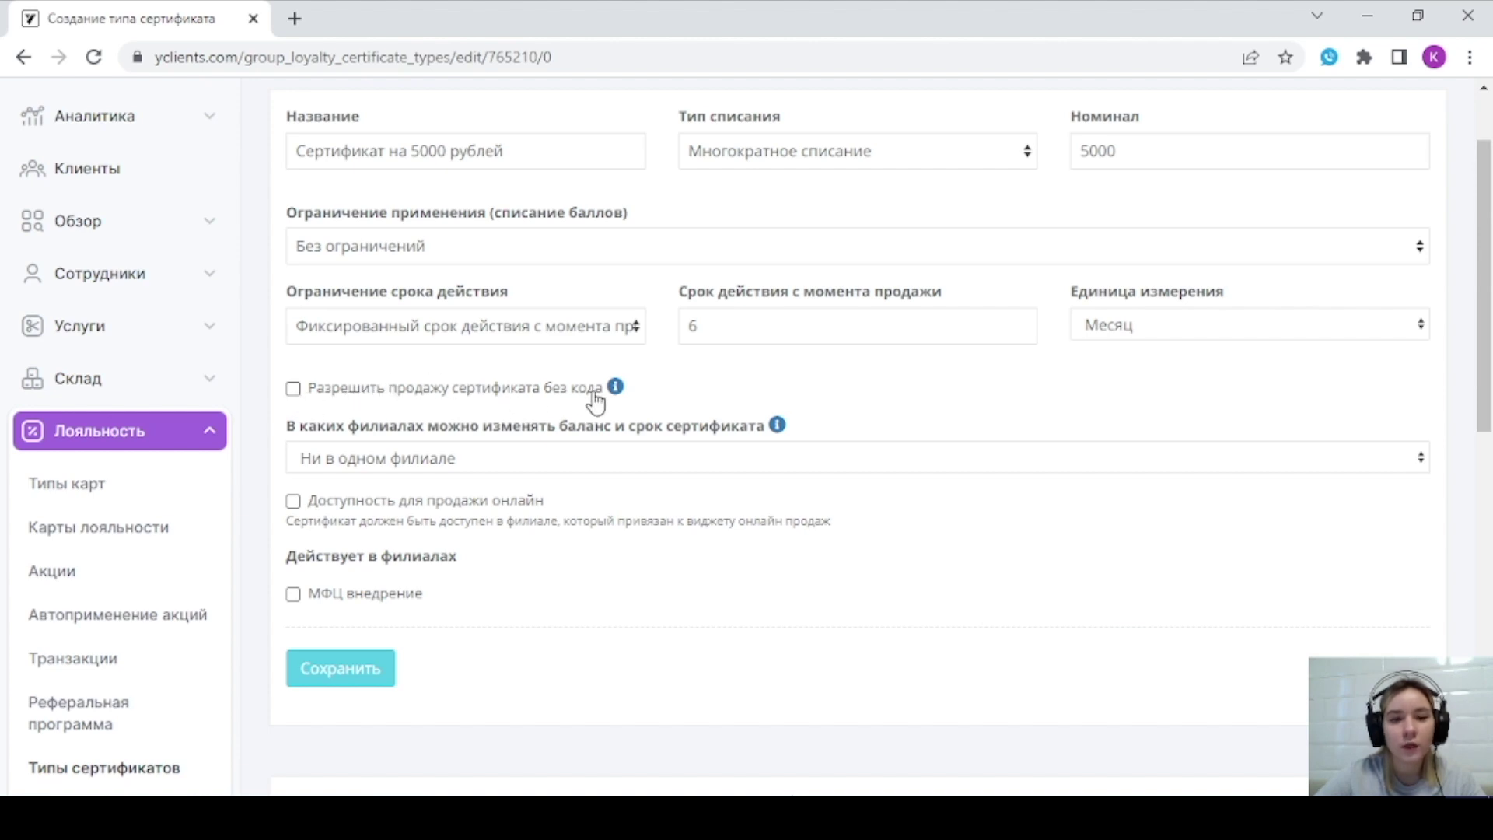
- Enable the option "Разрешить продажу сертификата без кода" and turn it off again
click(353, 400)
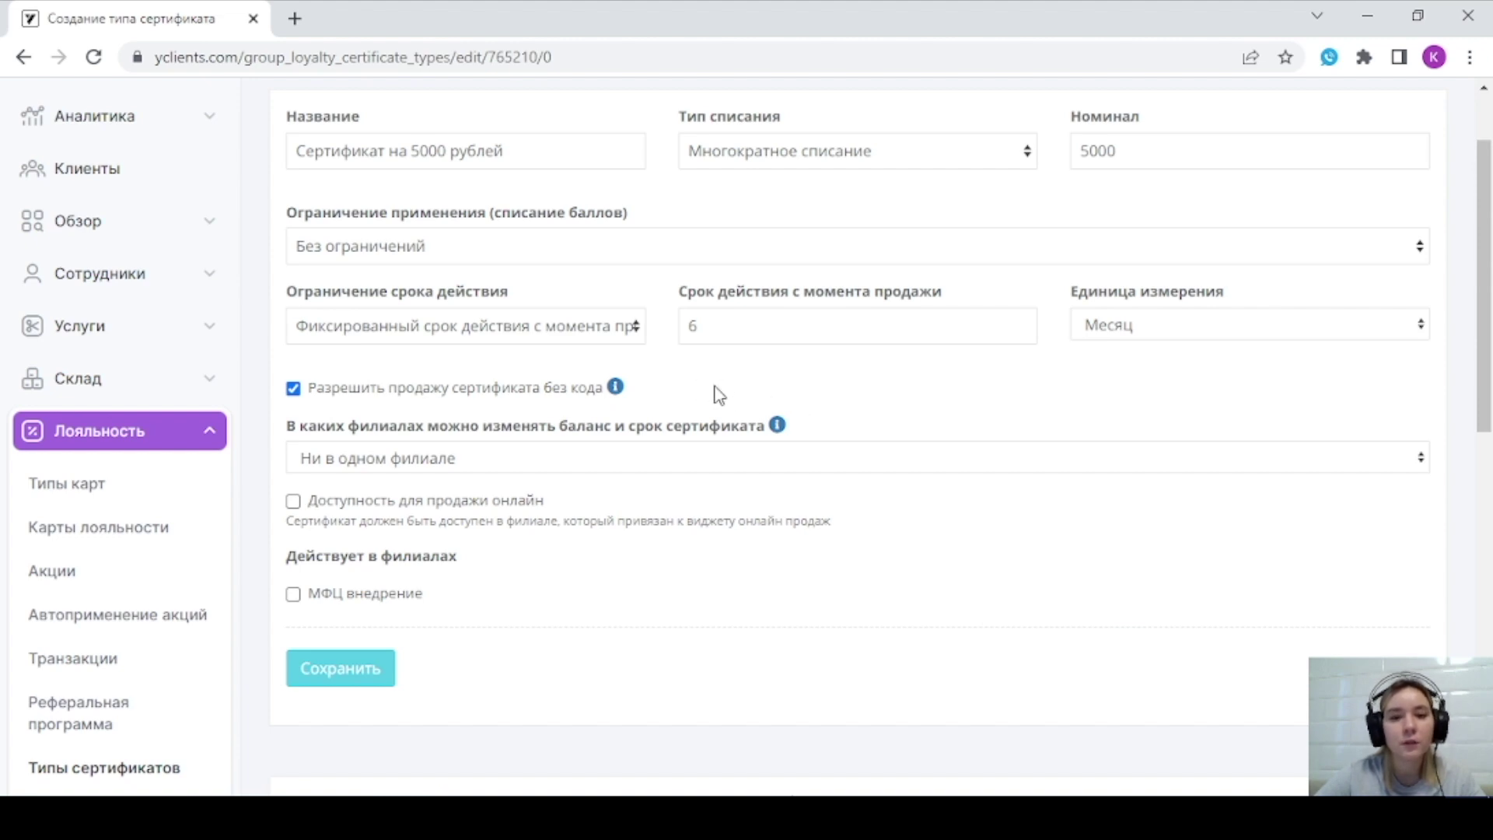
click(299, 391)
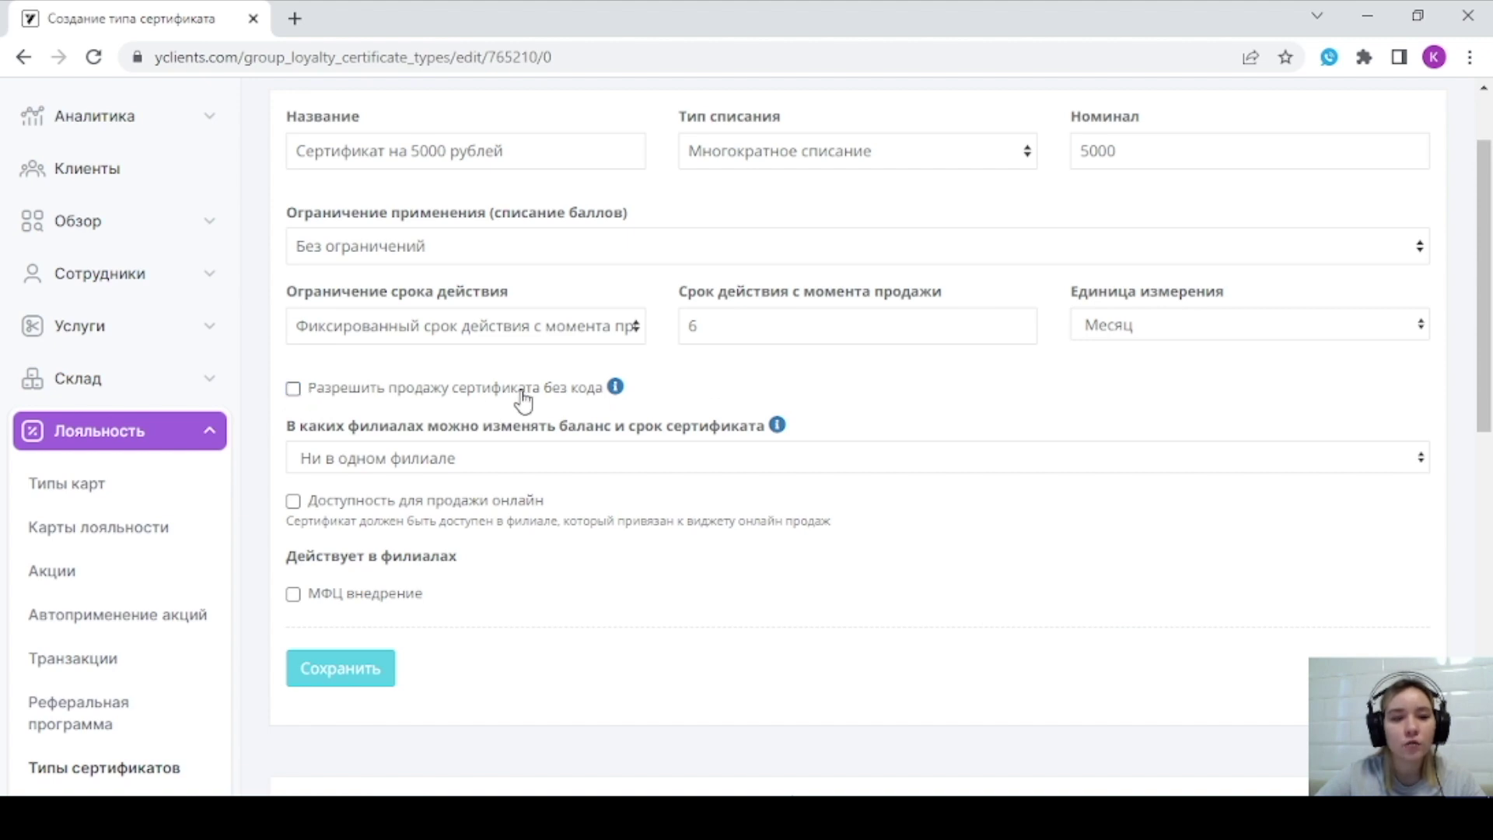
click(703, 389)
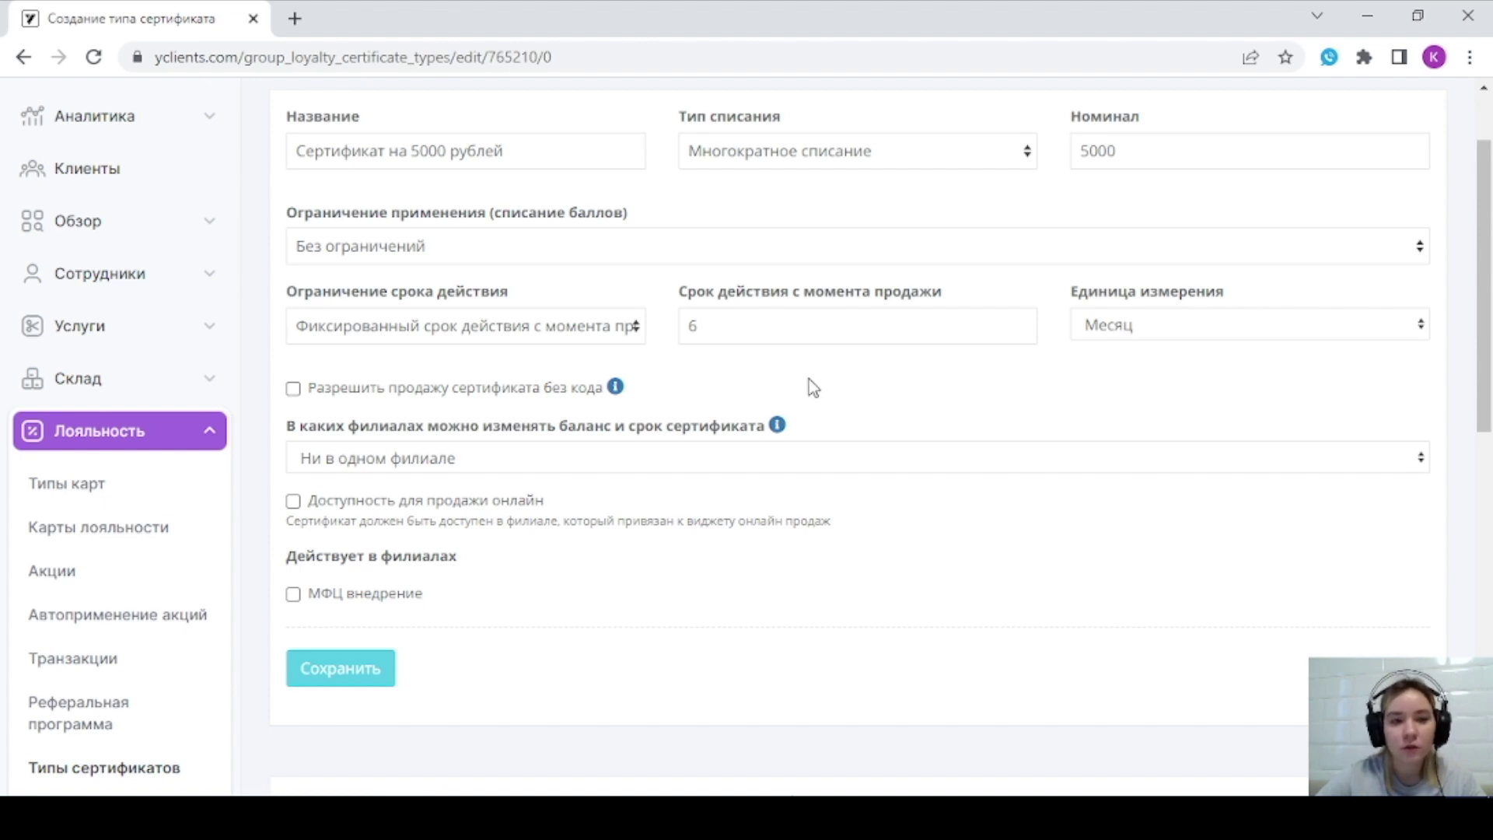
- Allow the certificate's balance and validity period to be changed in all branches of the network ("Во всех филиалах сети")
drag(287, 427, 769, 429)
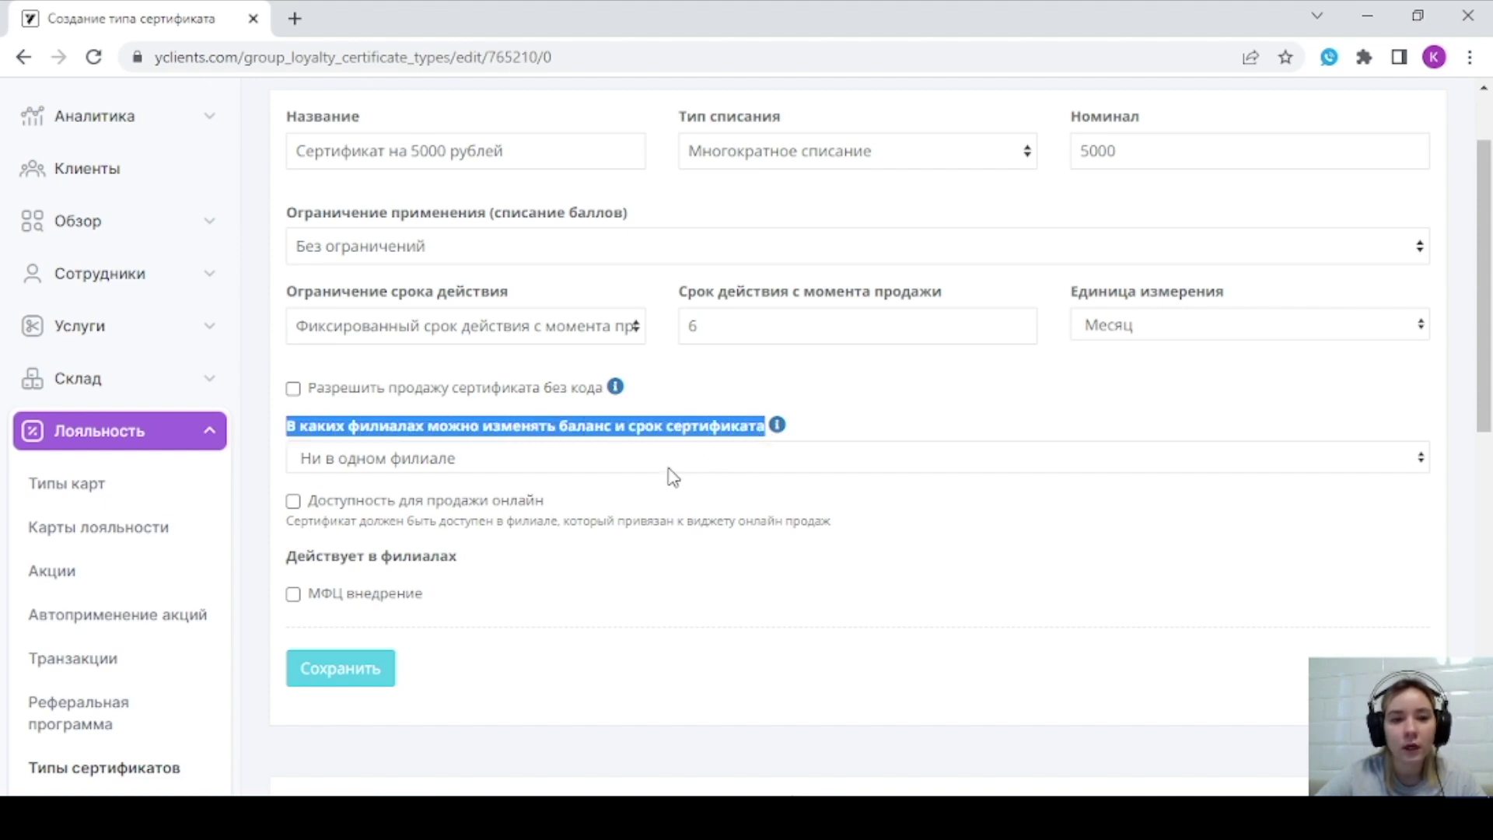
click(690, 466)
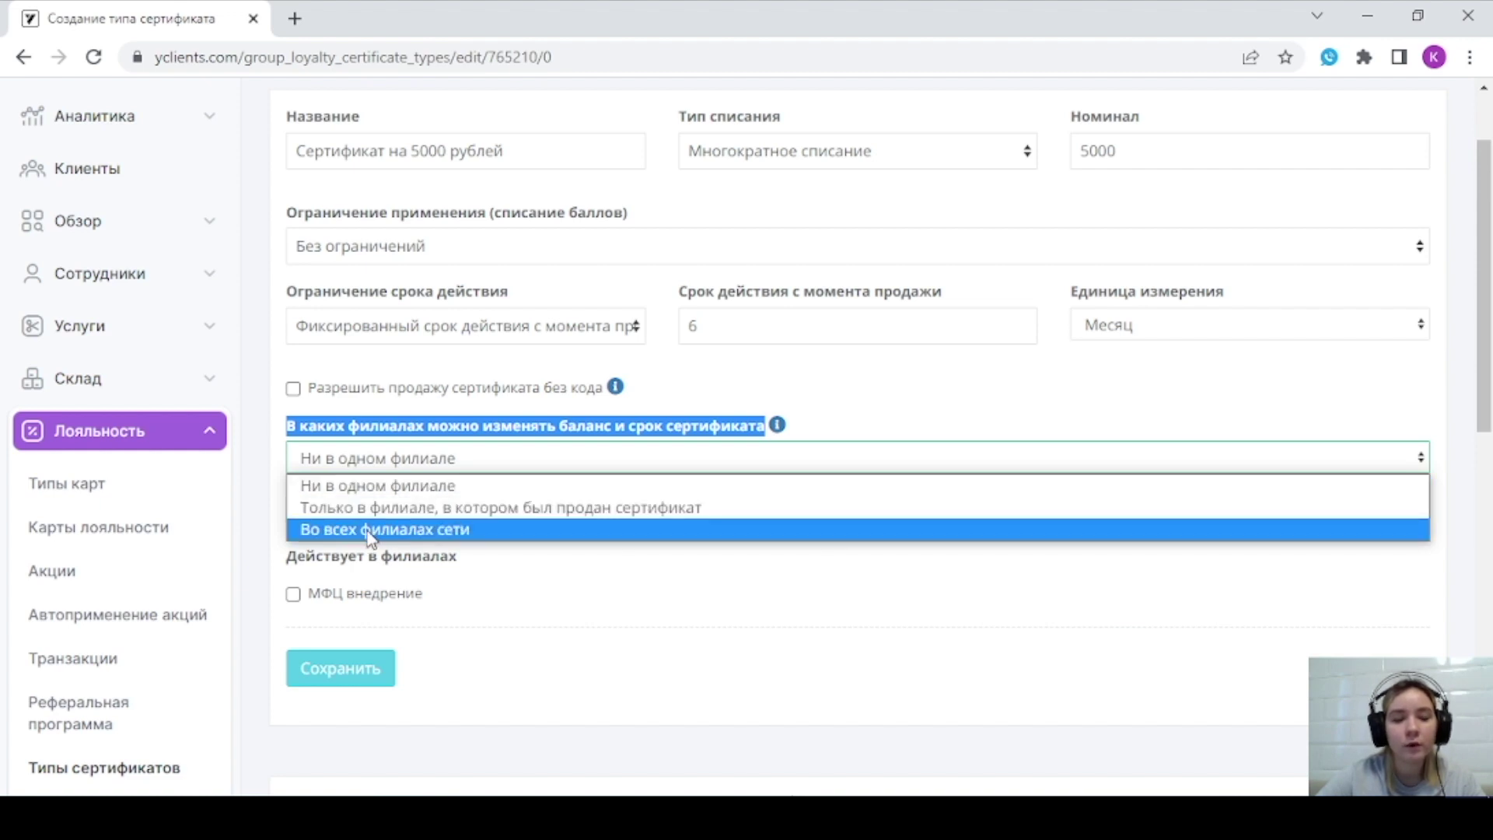
click(460, 472)
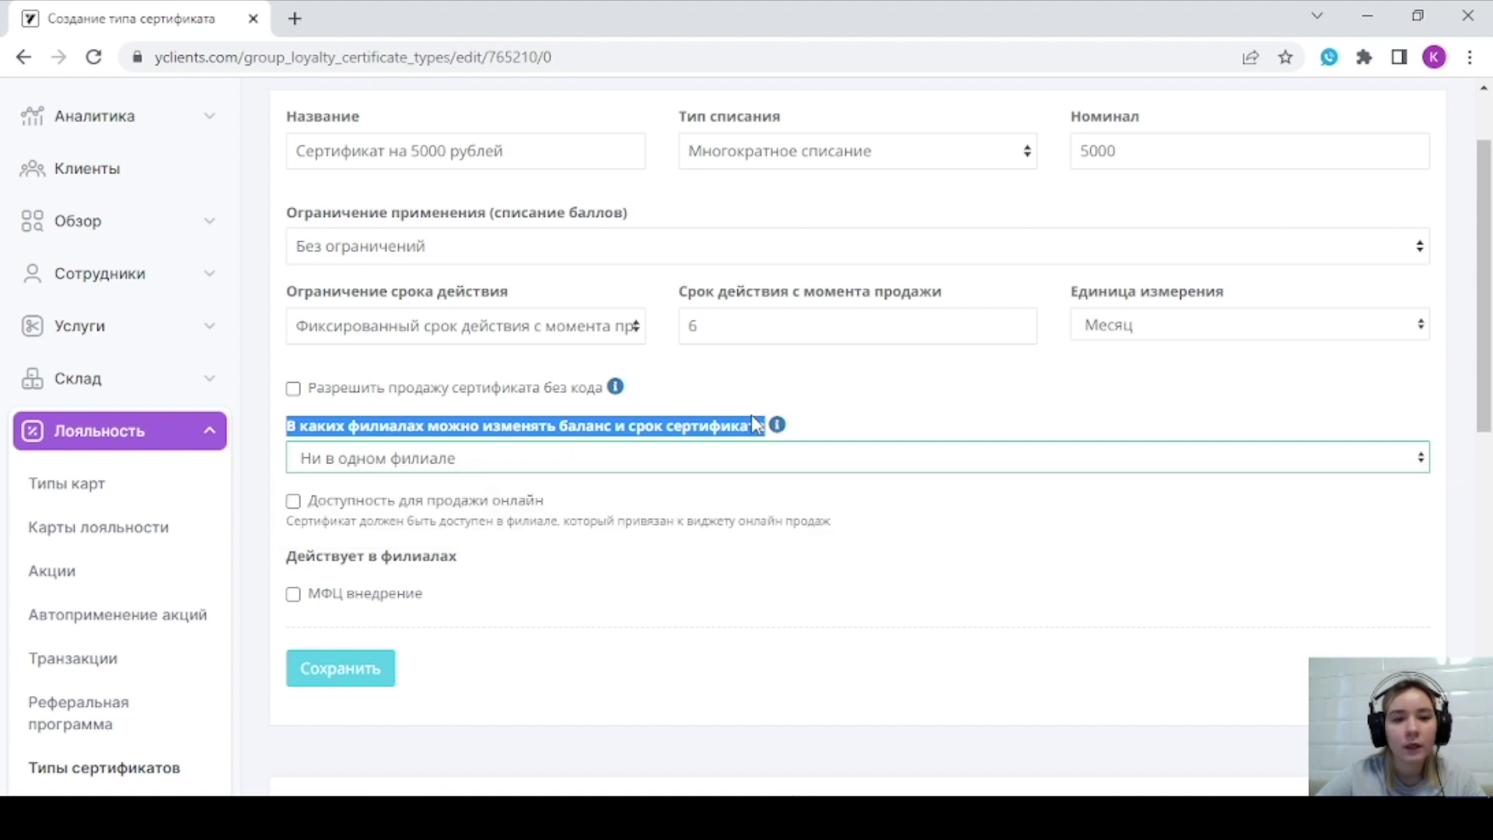
click(809, 426)
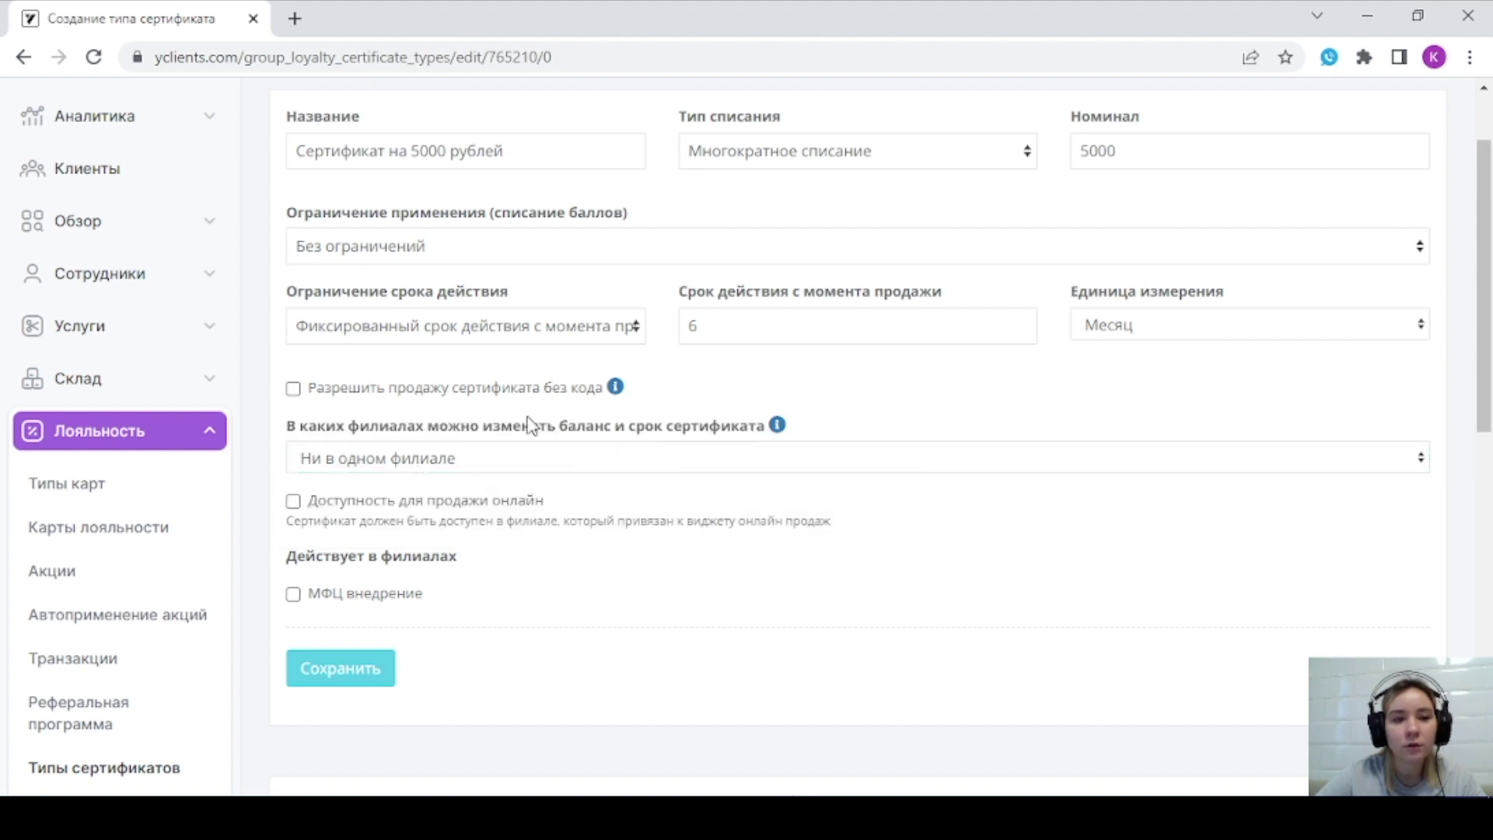
double_click(586, 428)
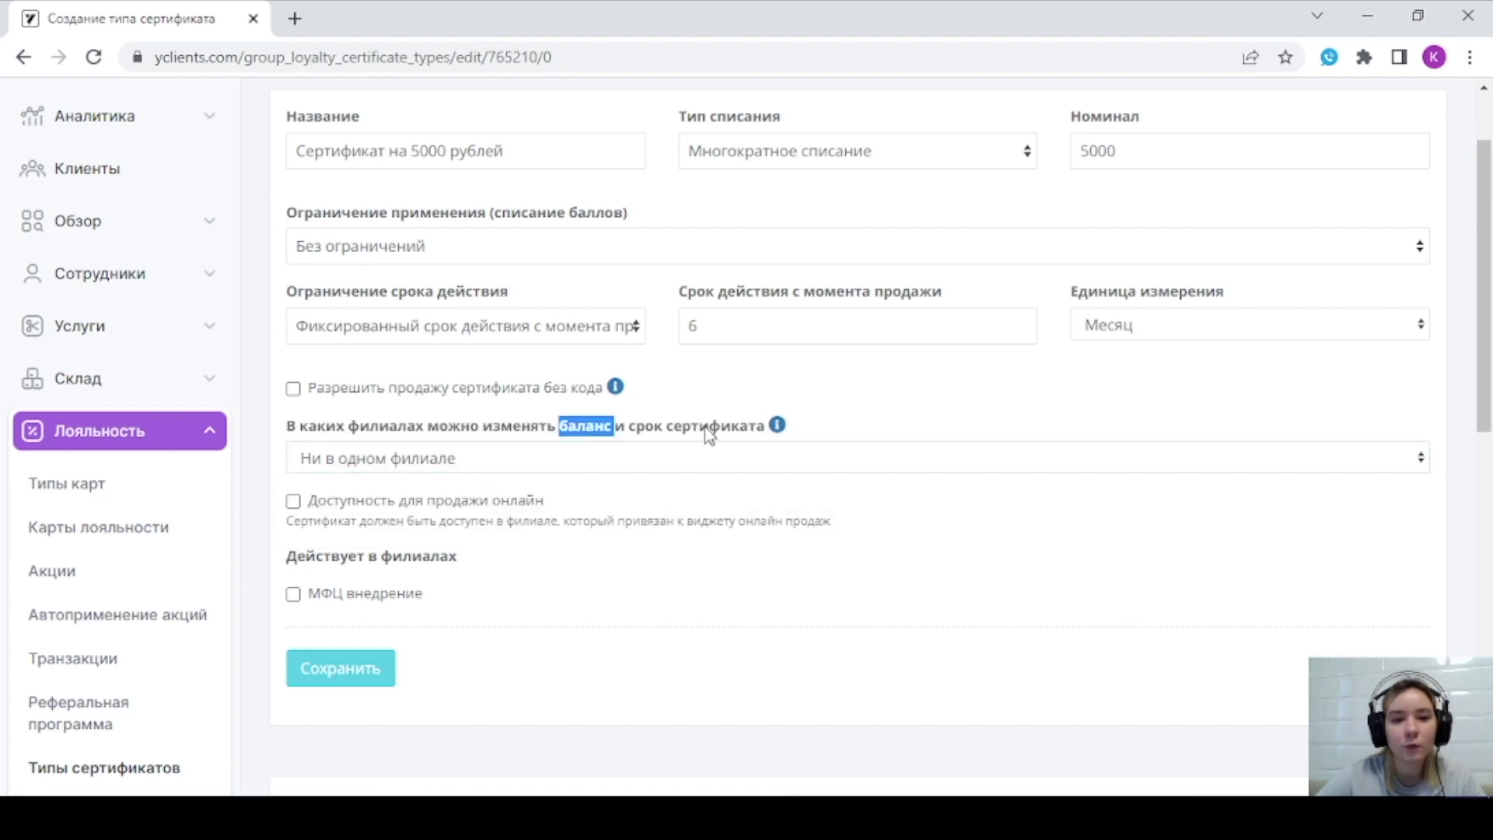
click(704, 428)
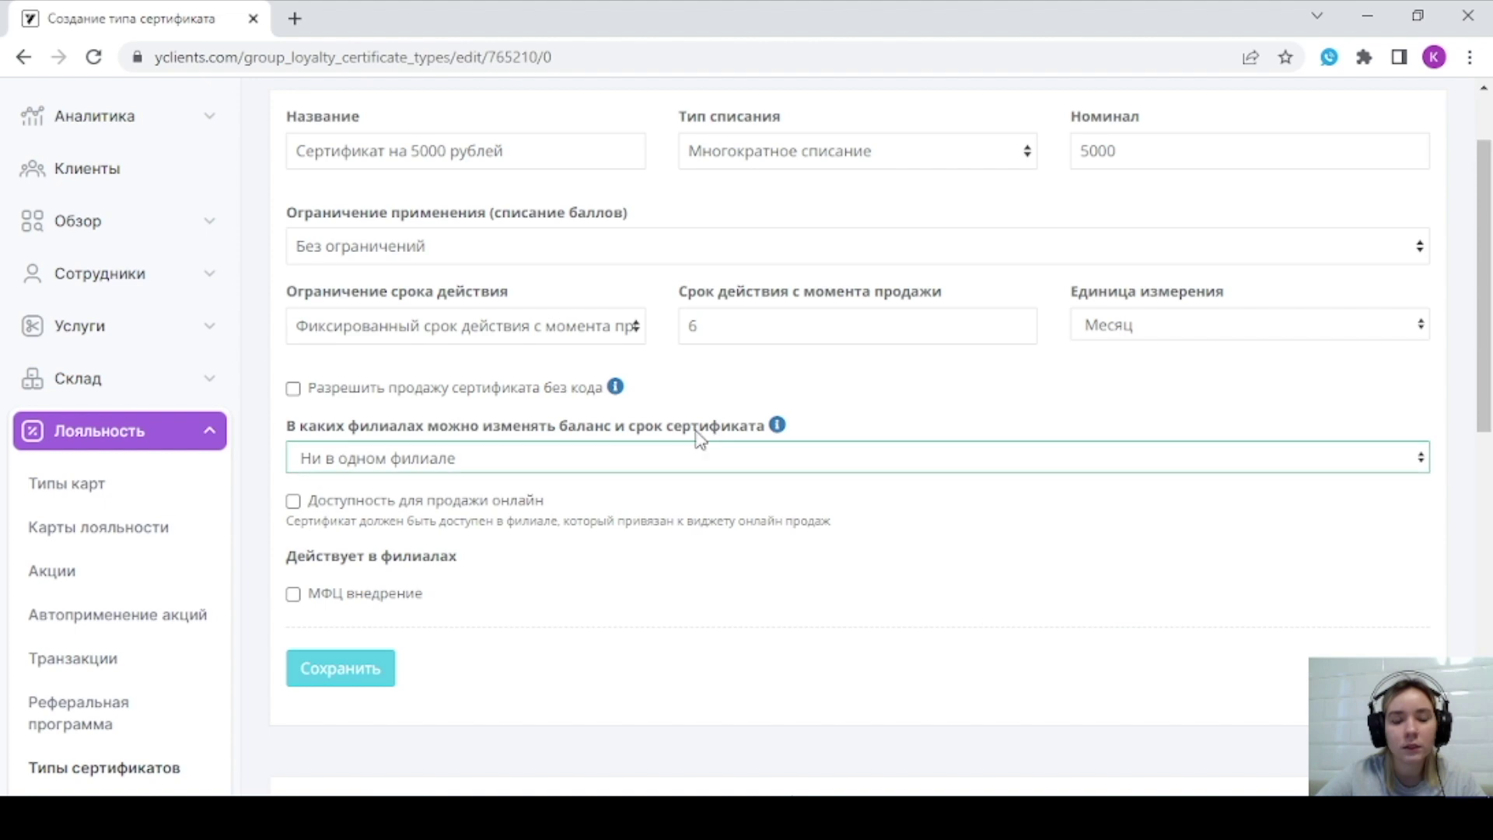
click(556, 465)
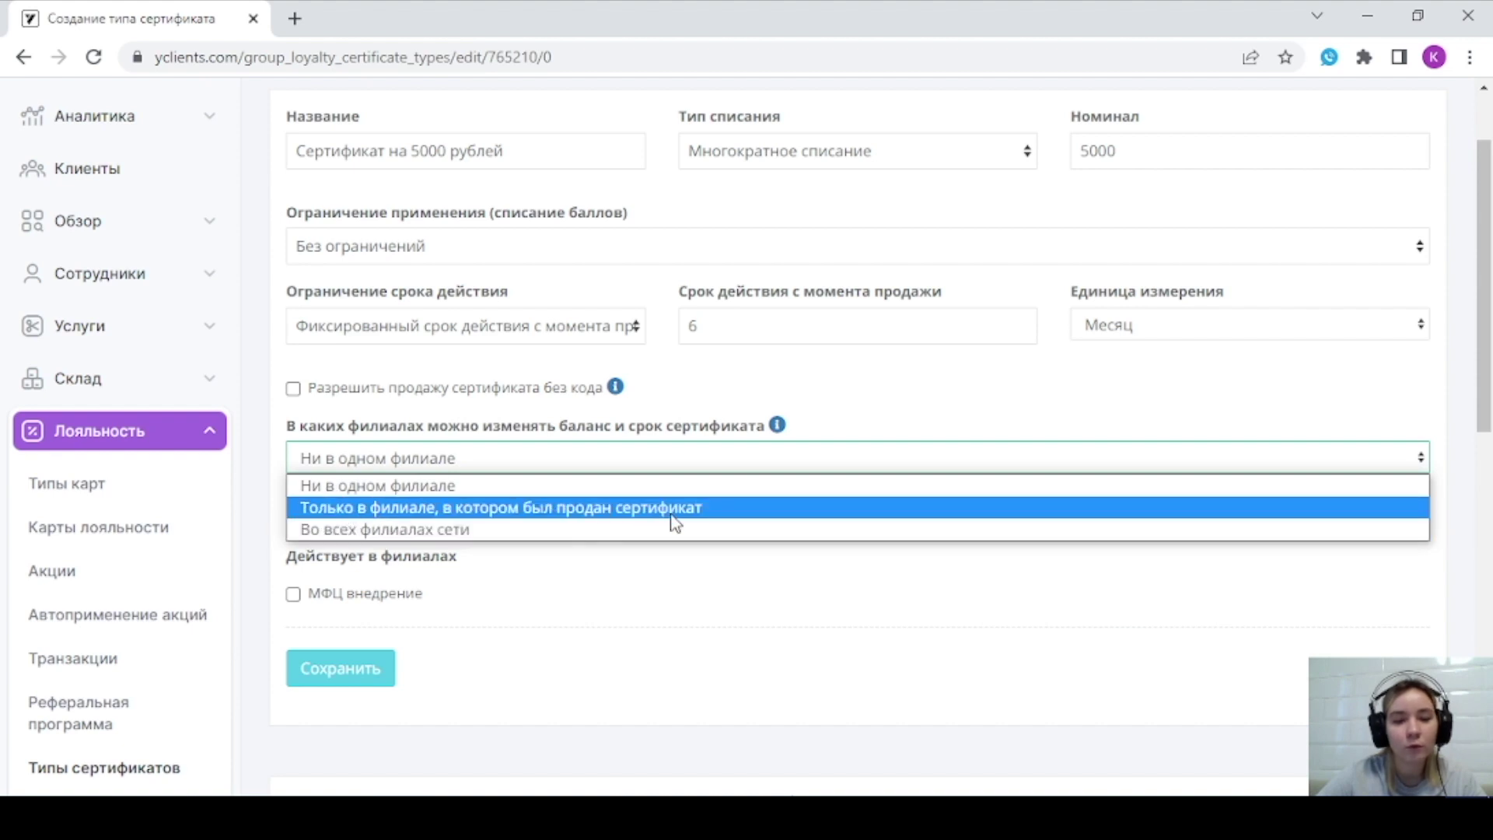
click(384, 528)
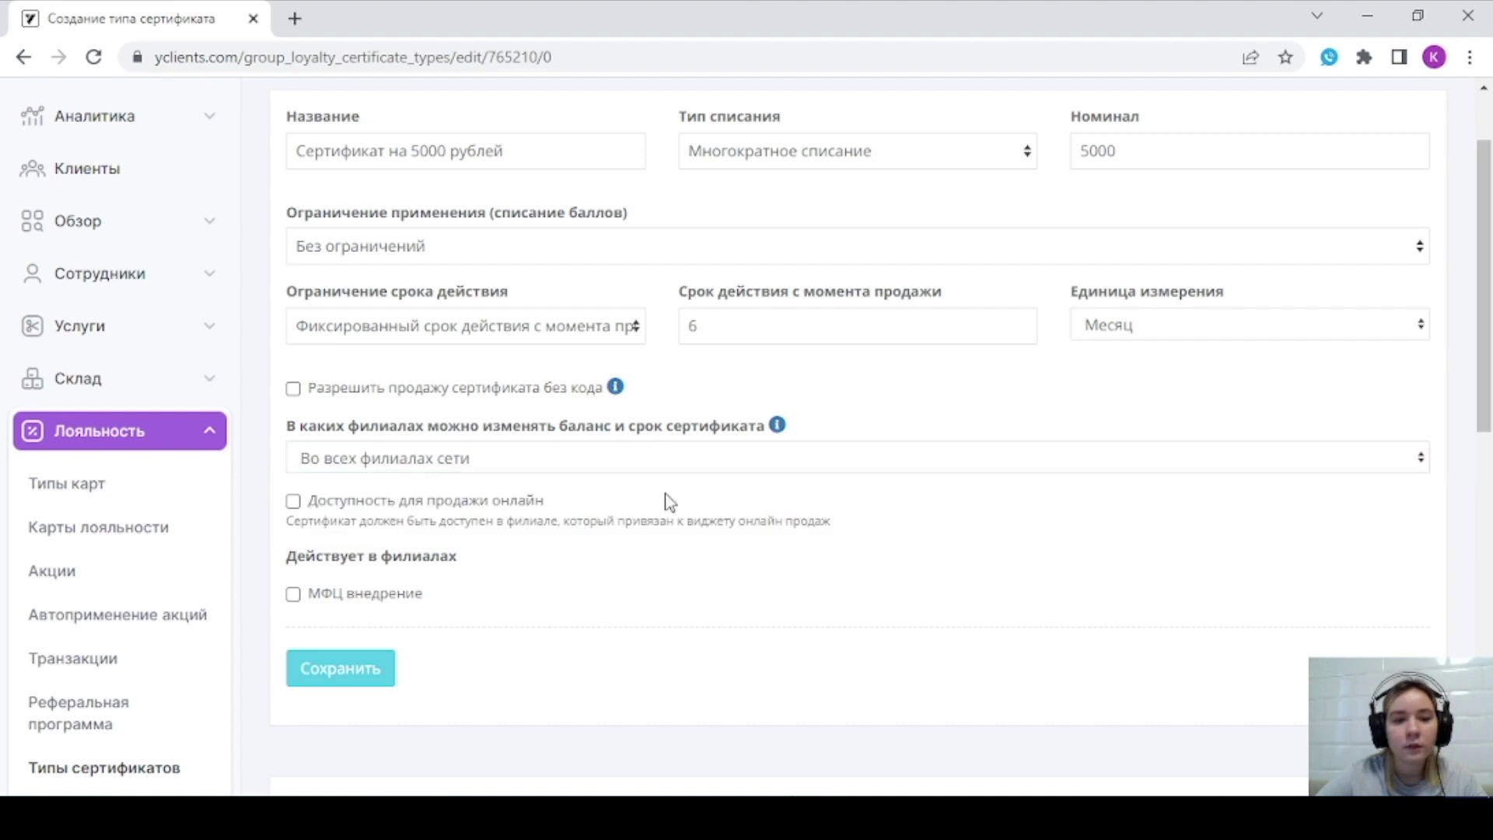
- Make the certificate available for online sale (Доступность для продажи онлайн)
click(523, 503)
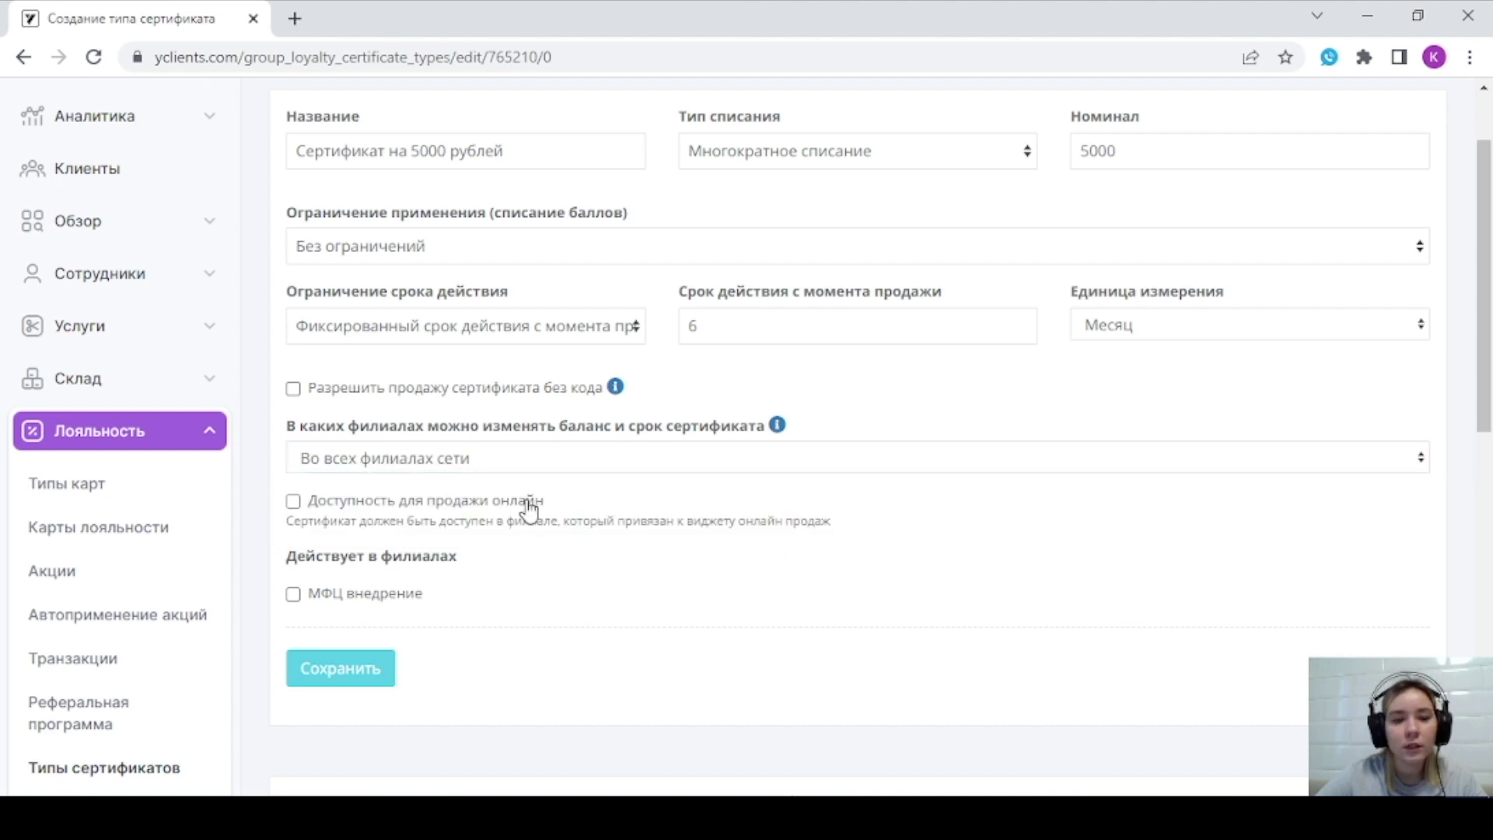
scroll(633, 507, down, 1)
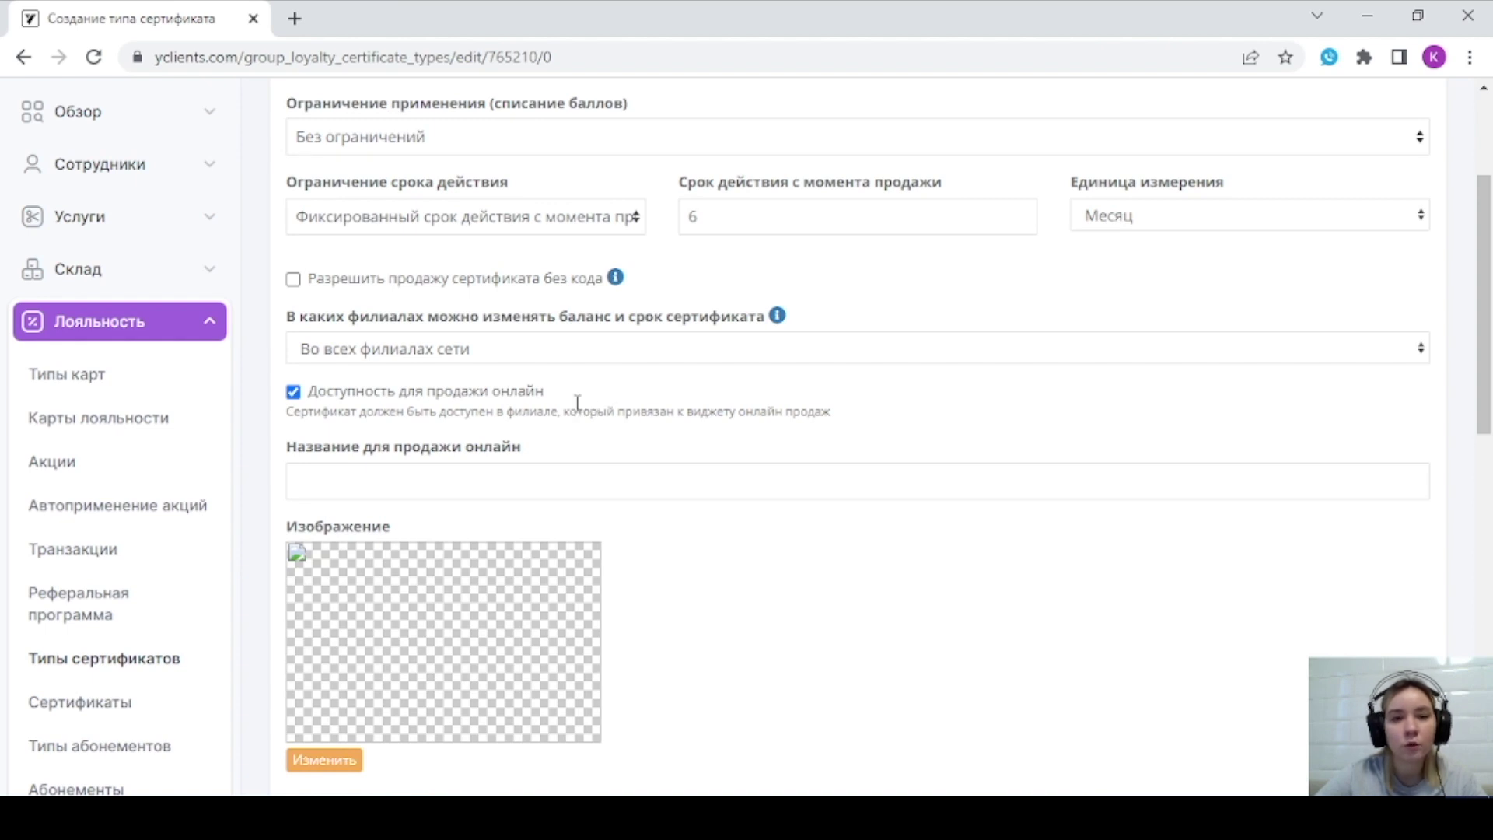
scroll(578, 402, up, 1)
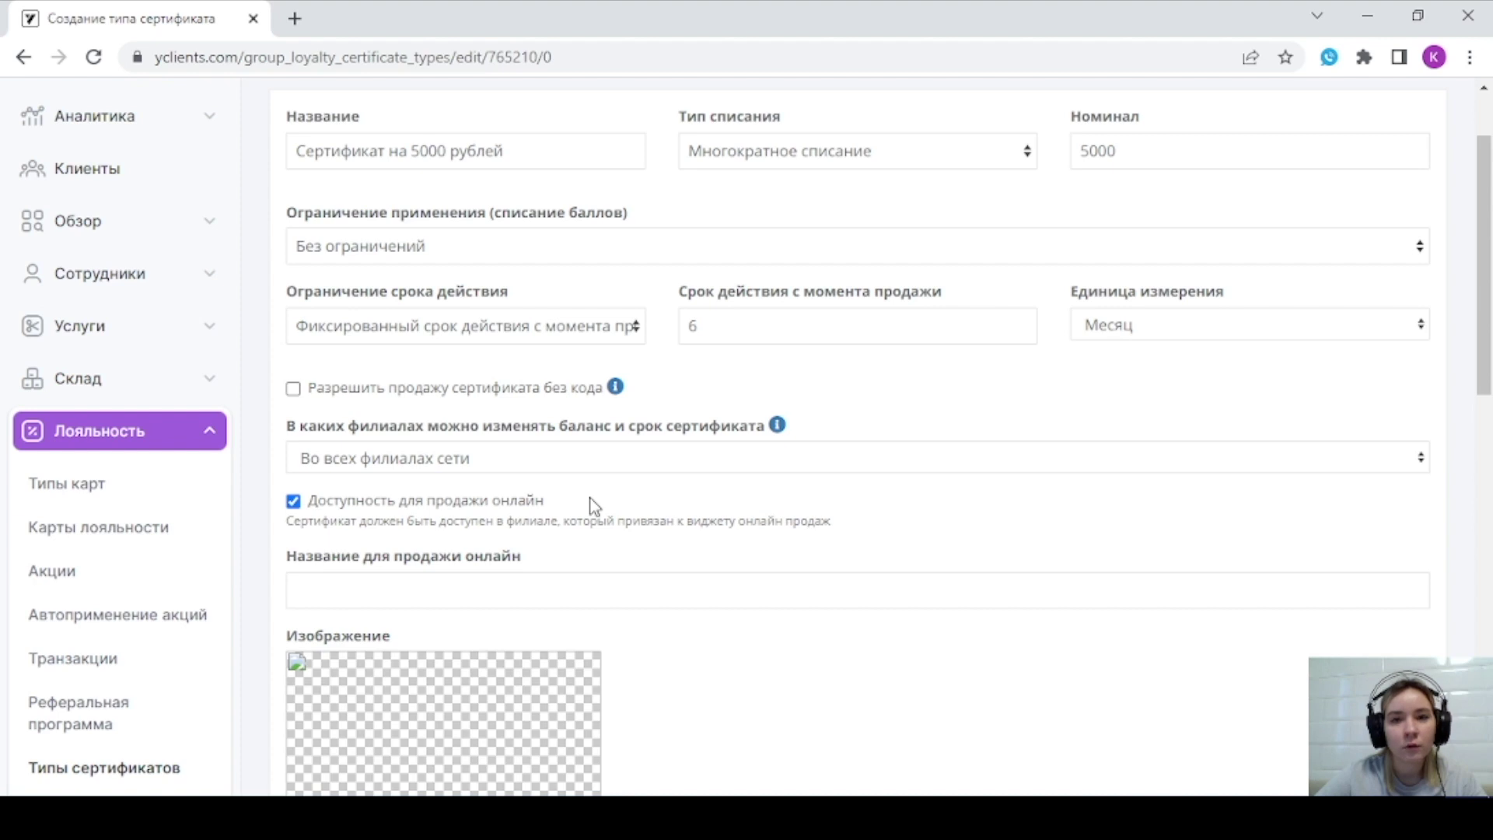
scroll(593, 505, down, 1)
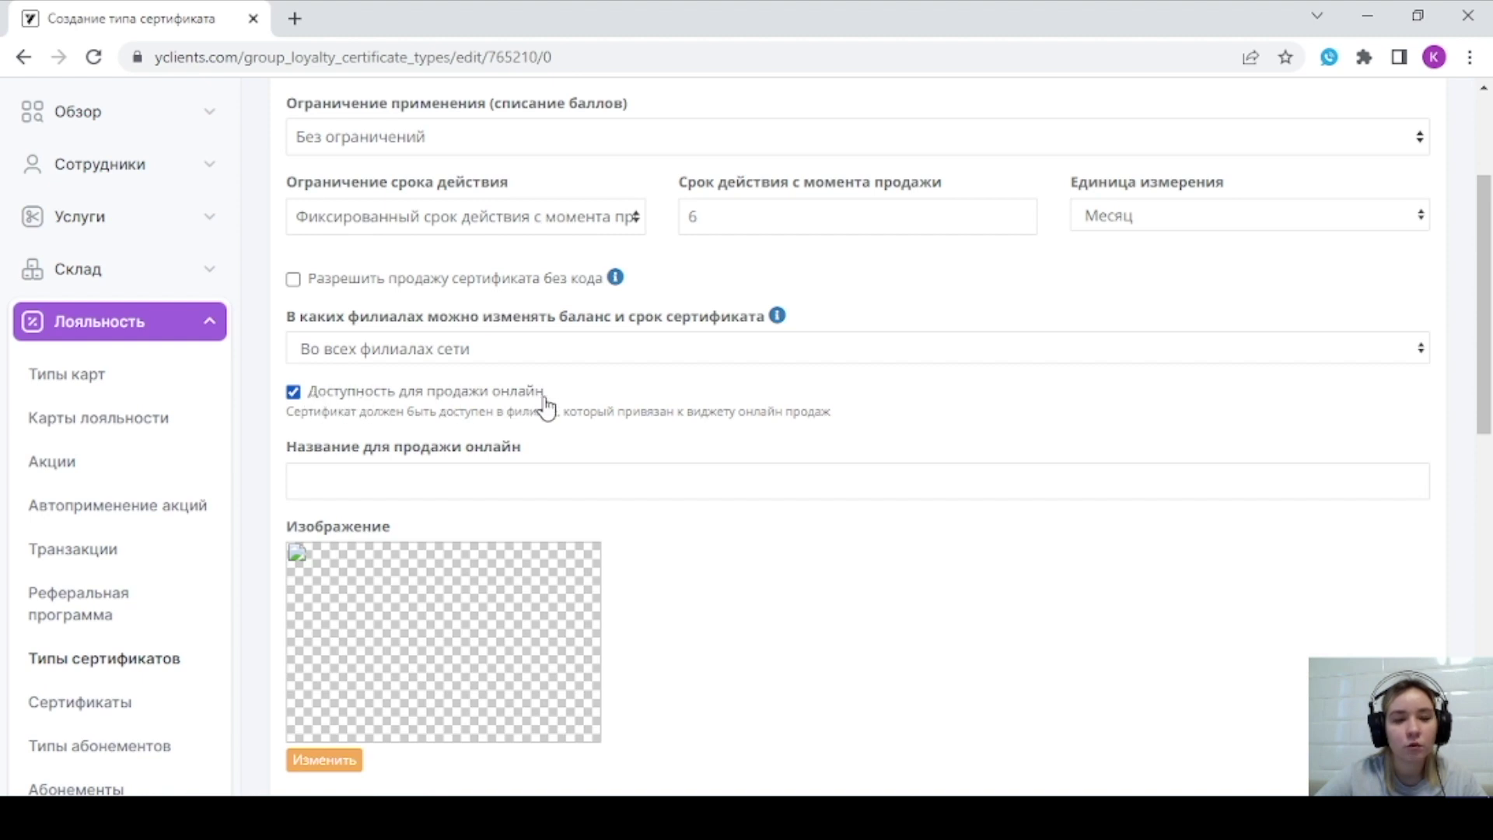
- Copy the certificate's name "Сертификат на 5000 рублей" into the online sale name (Название для продажи онлайн)
scroll(576, 405, down, 1)
click(583, 367)
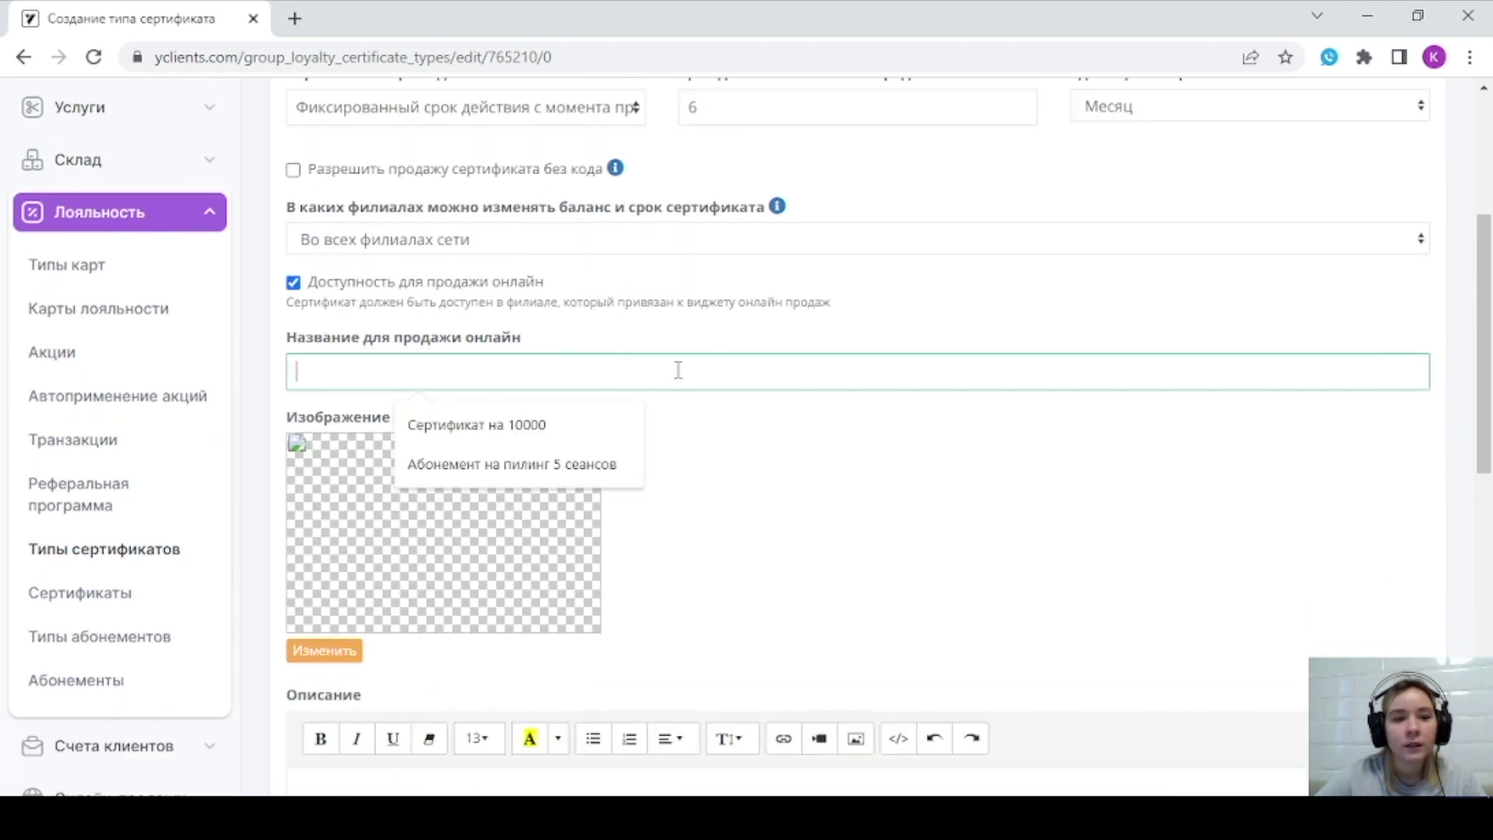
click(937, 450)
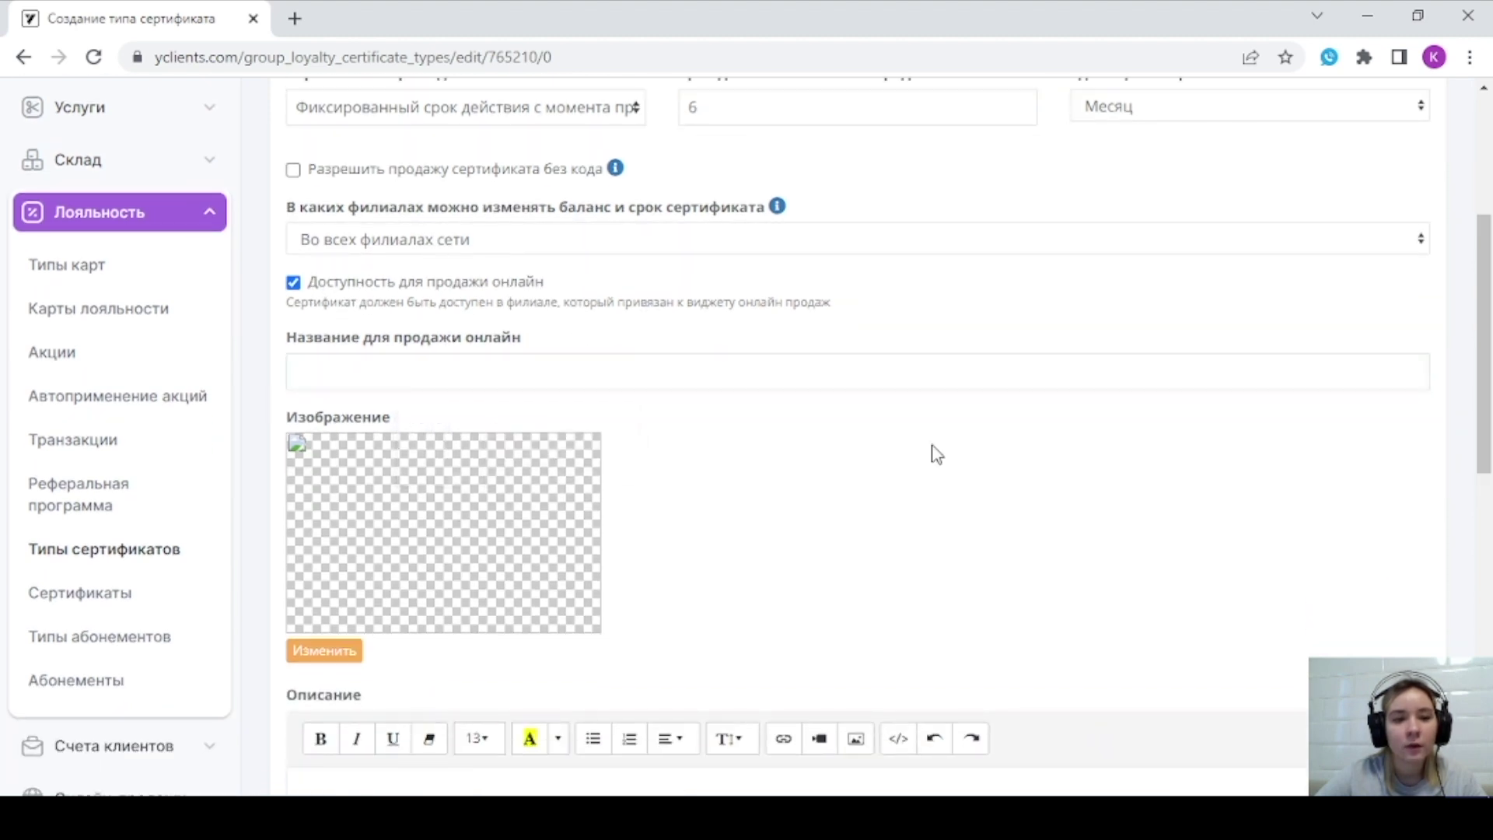
scroll(651, 417, up, 4)
drag(502, 260, 293, 260)
key(ctrl+c)
scroll(607, 408, down, 3)
click(417, 473)
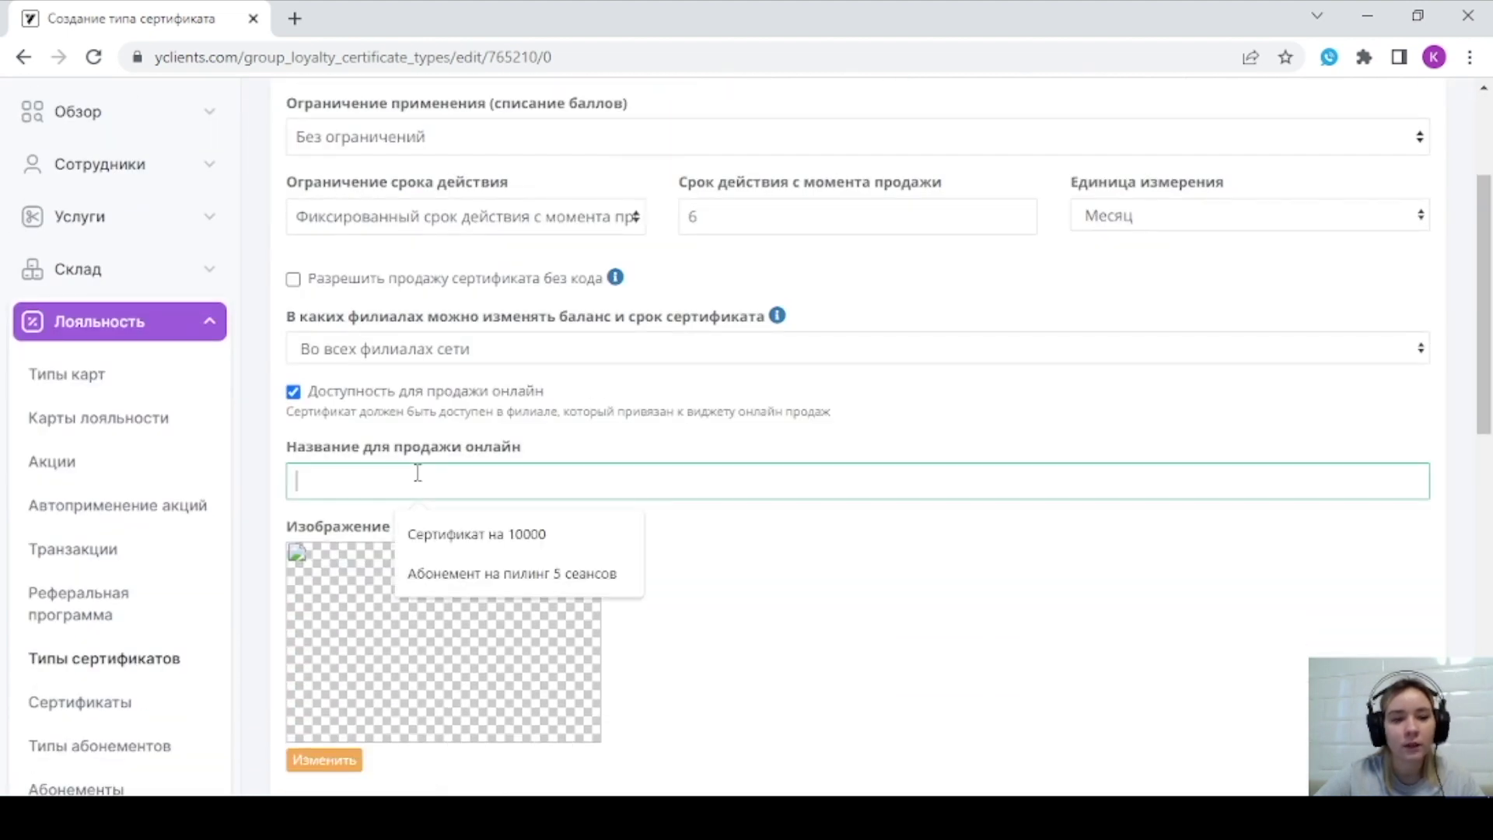
key(ctrl+v)
click(860, 526)
- Examine the image, description (Описание) and price (Цена) settings for the certificate's online sale
scroll(824, 517, down, 3)
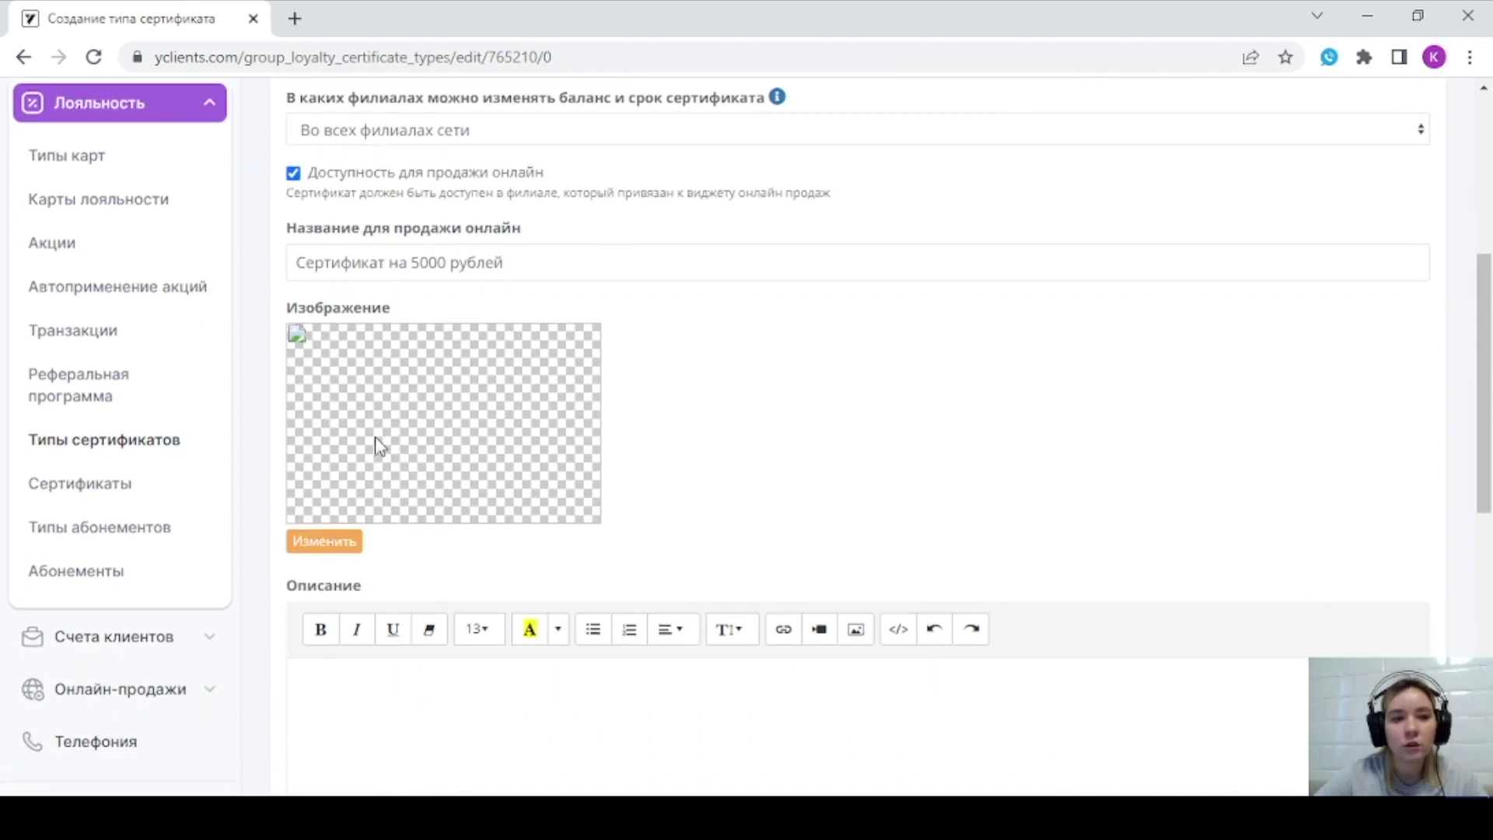
scroll(426, 460, down, 5)
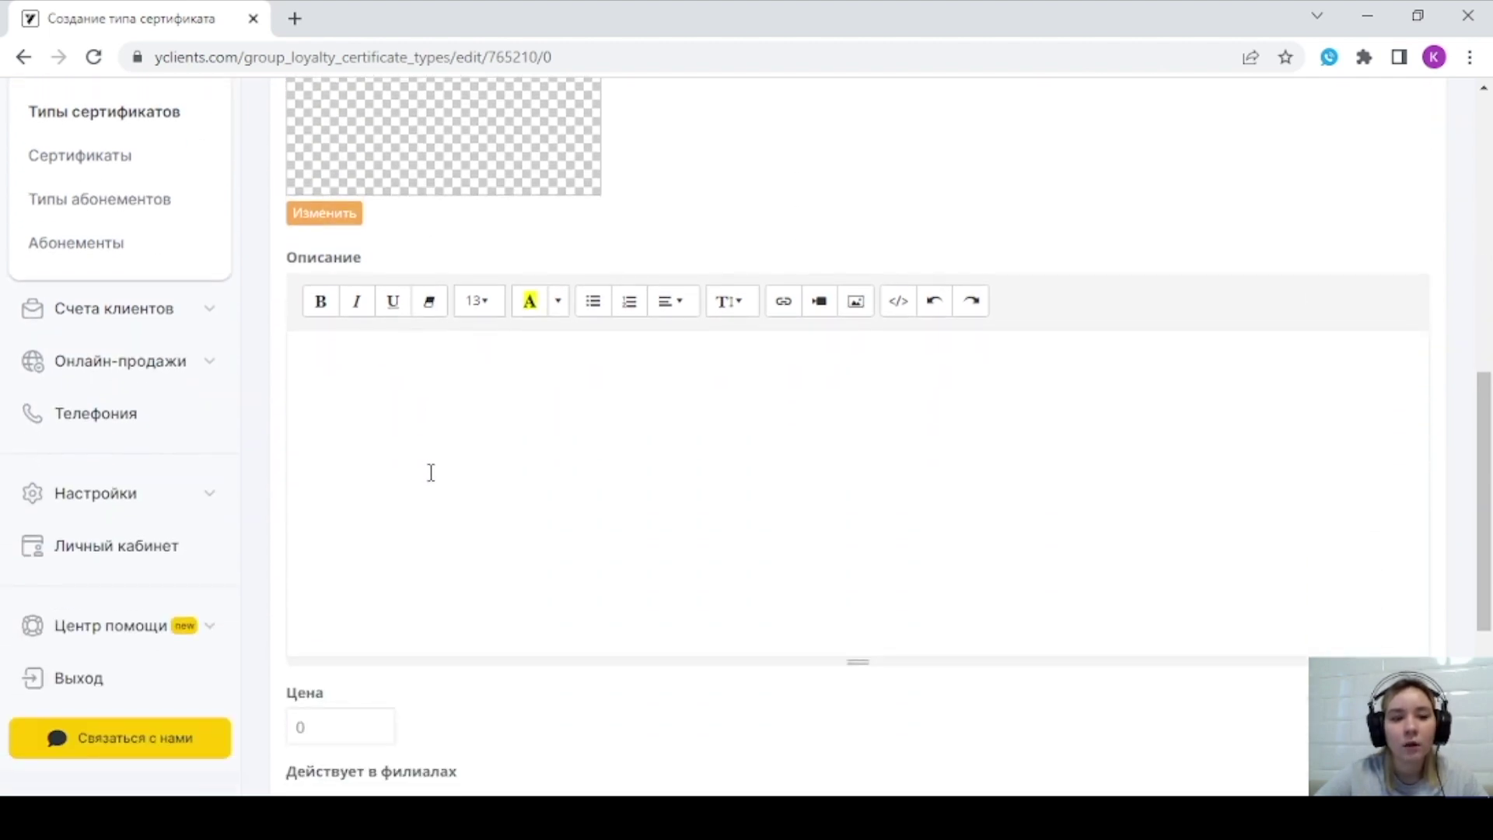
click(438, 430)
scroll(598, 441, down, 2)
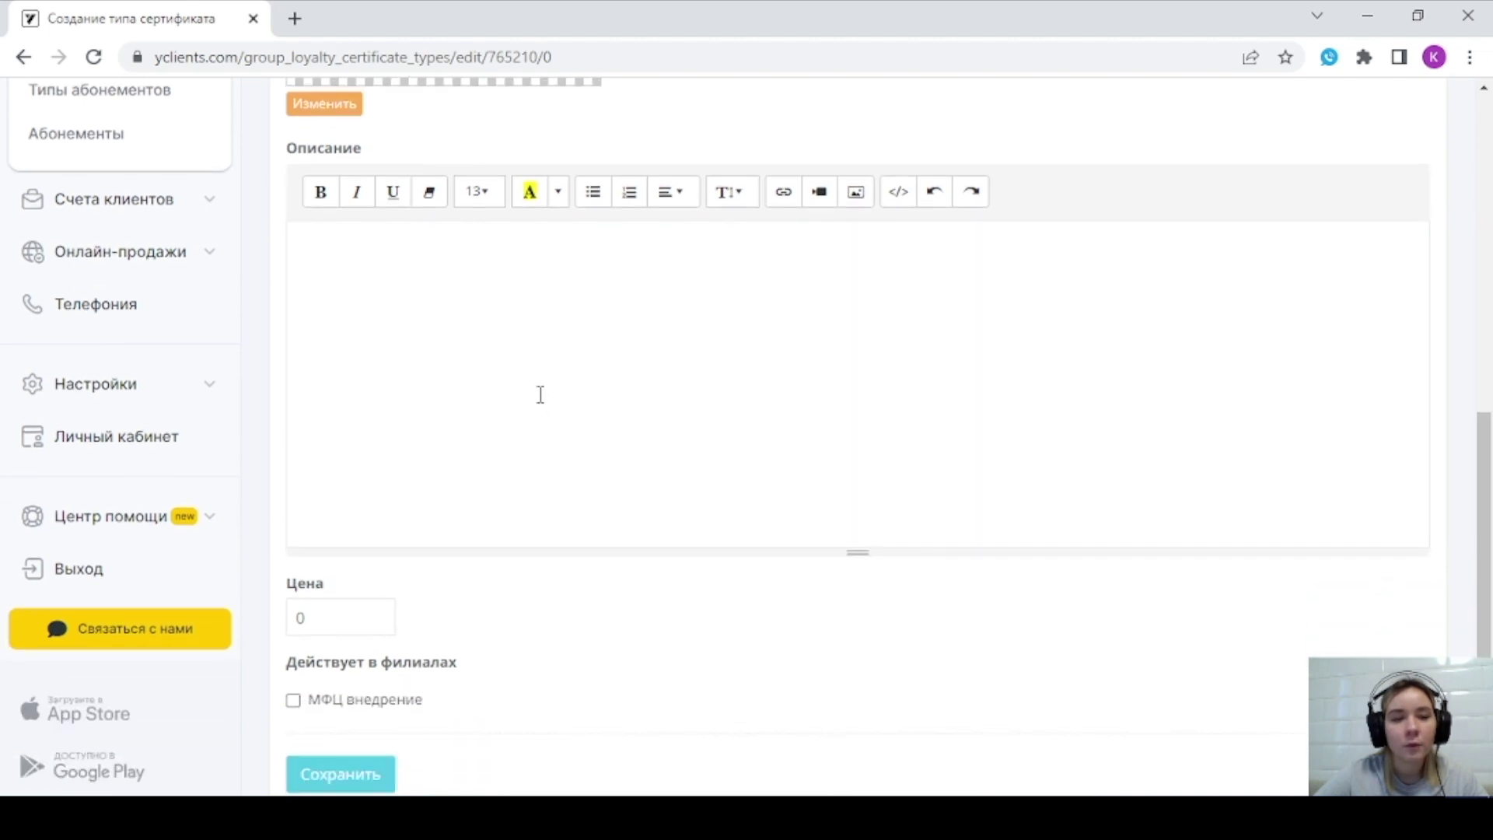
scroll(544, 420, up, 3)
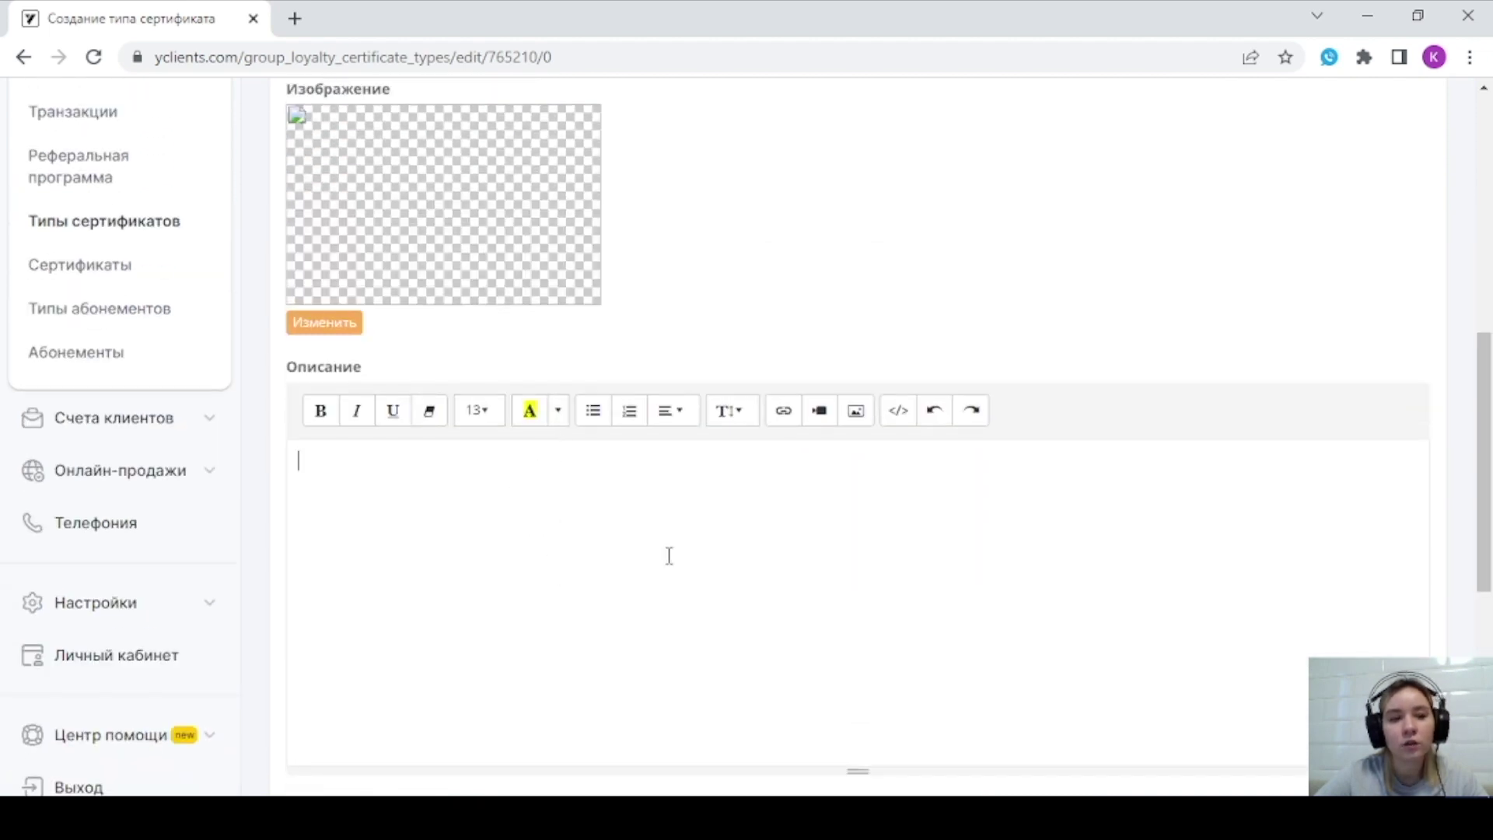
scroll(669, 555, down, 2)
scroll(633, 534, down, 2)
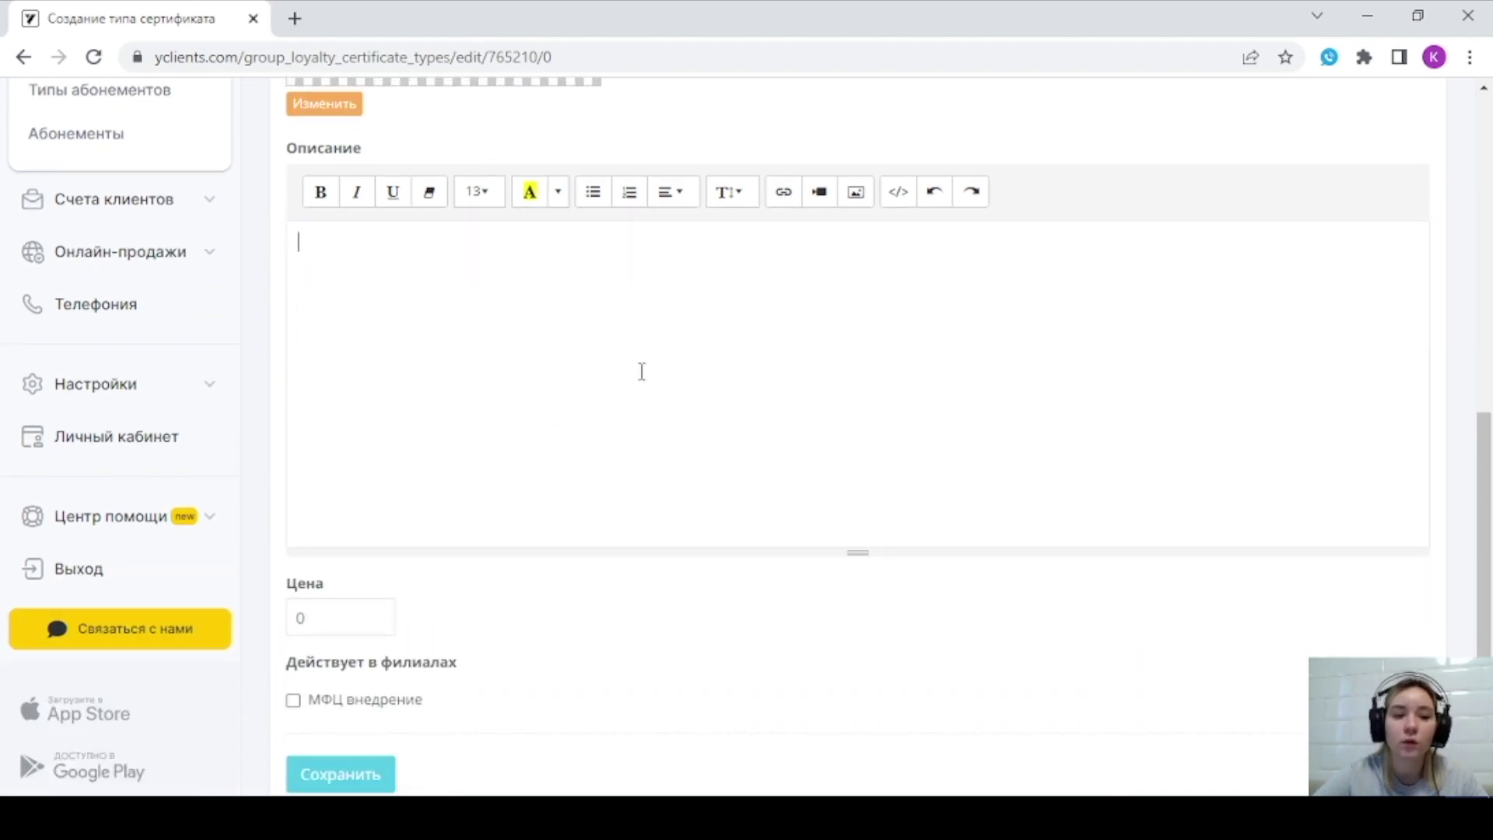
- Set the certificate's online sale price (Цена) to 5000
scroll(641, 377, down, 2)
click(334, 508)
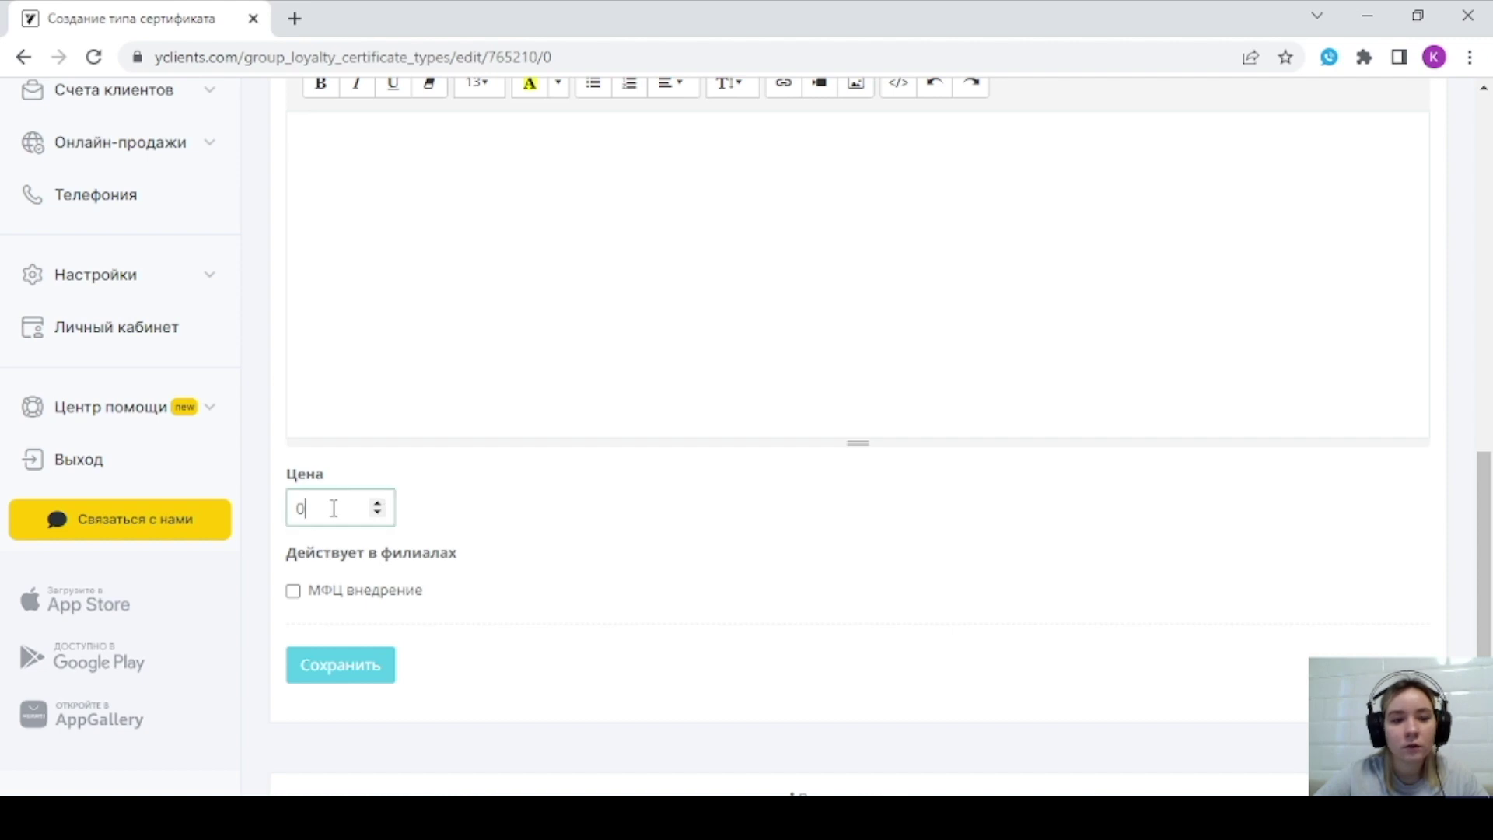
text(5000)
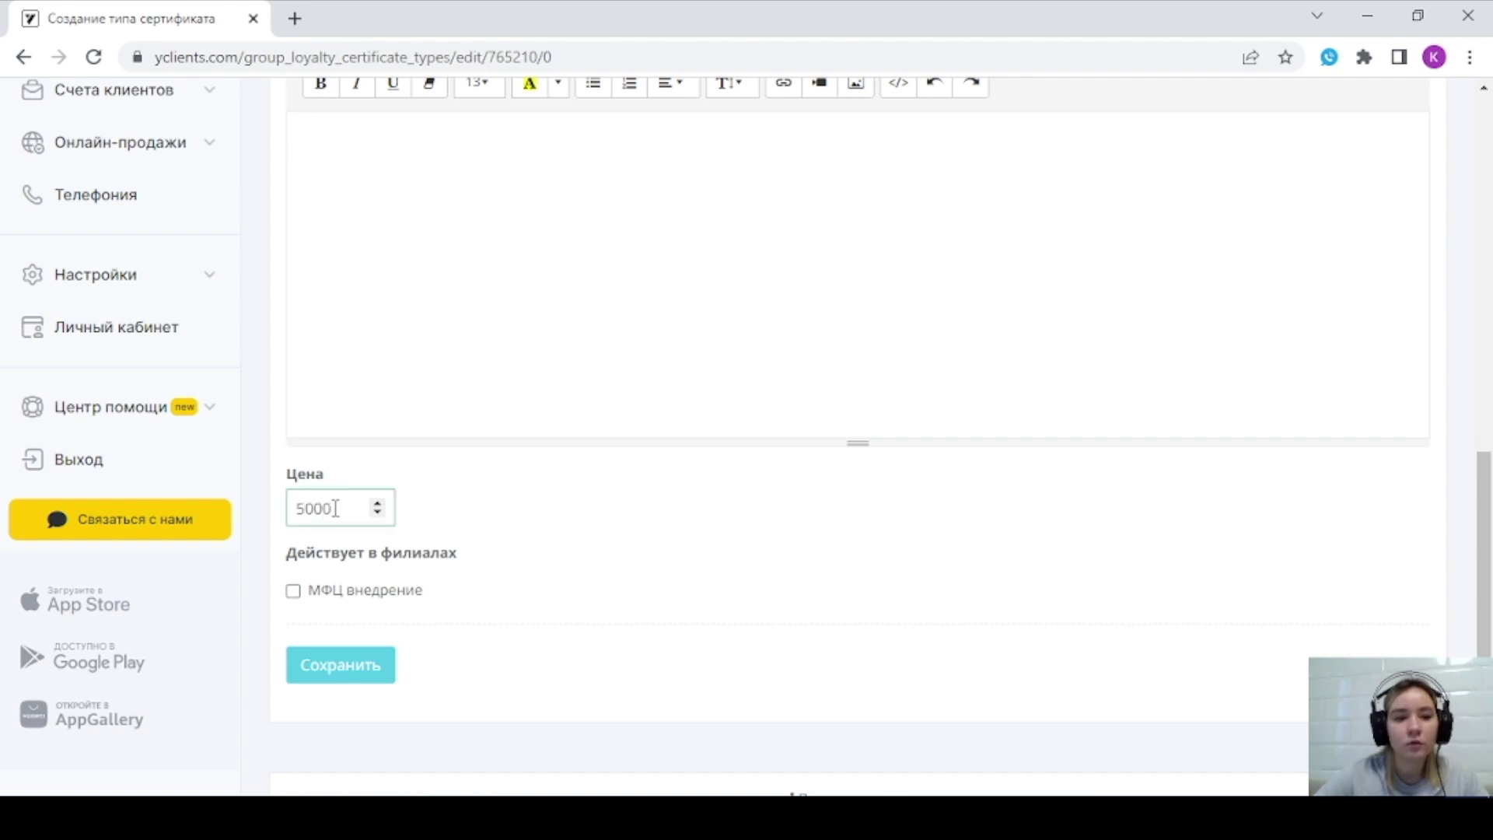
click(502, 499)
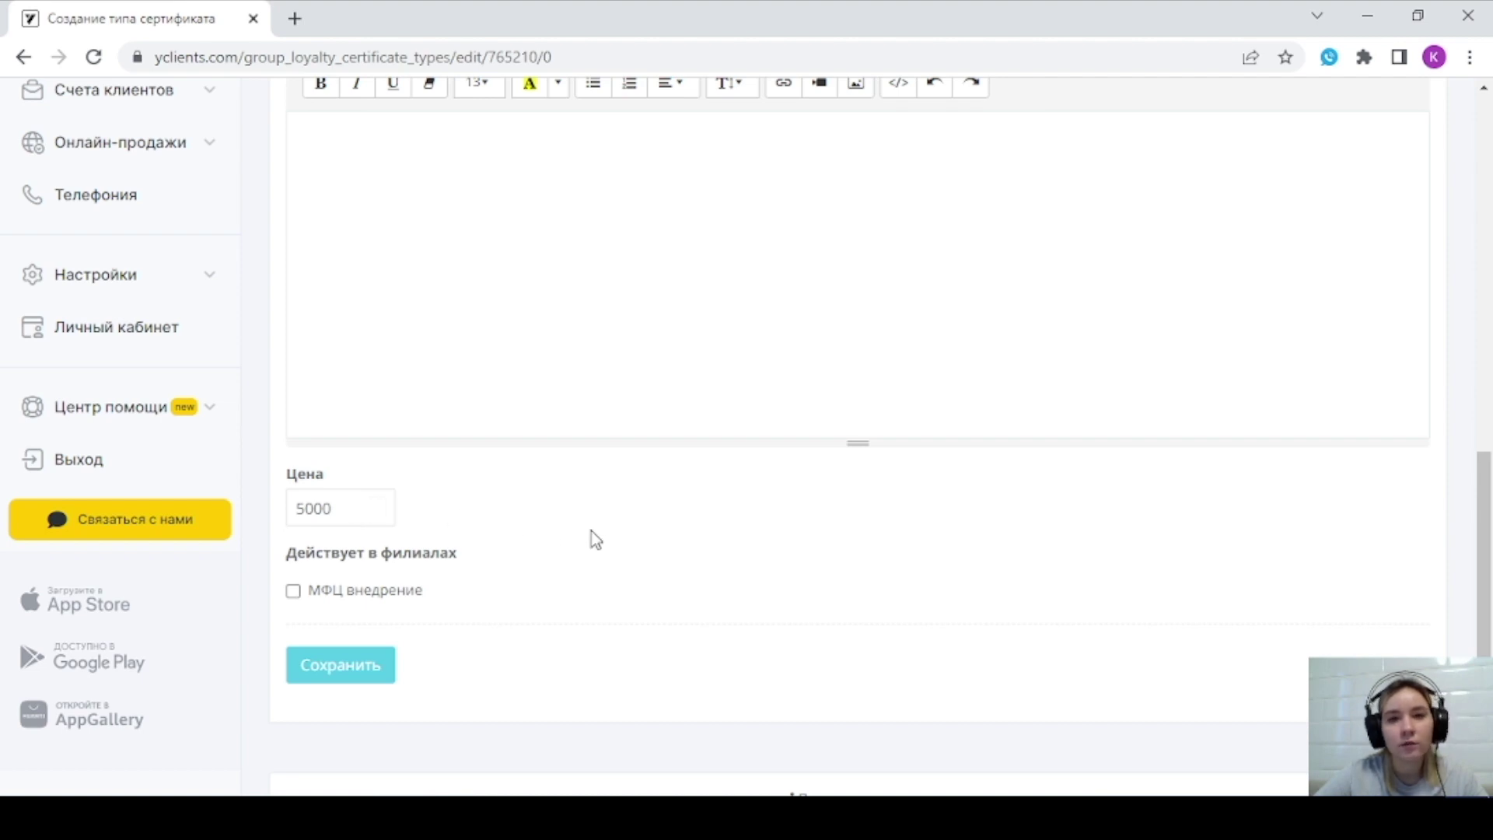
- Change the certificate's online sale price (Цена) to 4500
click(333, 510)
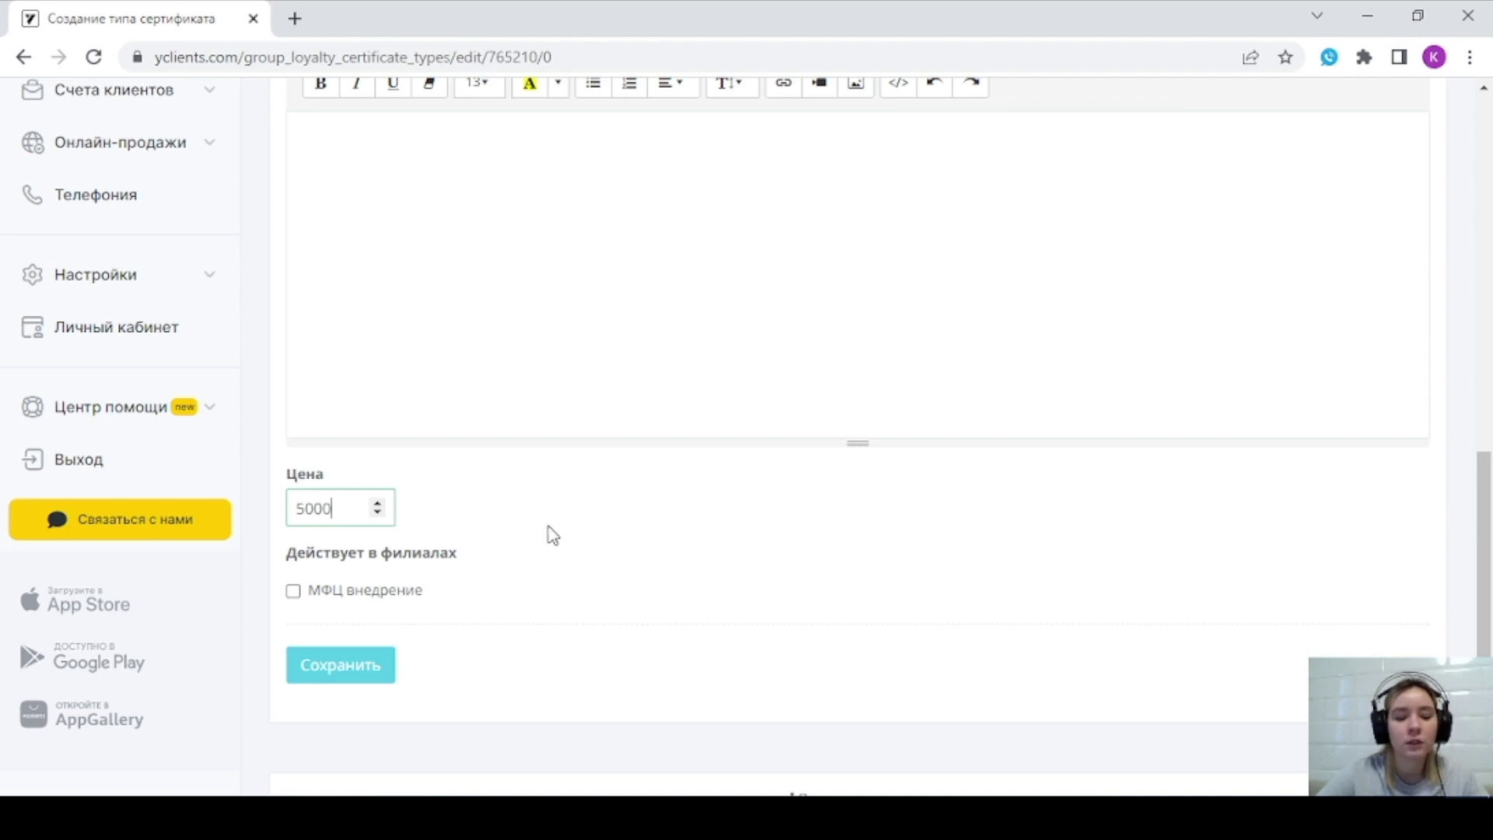
key(BackSpace)
key(BackSpace)
key(BackSpace)
key(BackSpace)
text(4500)
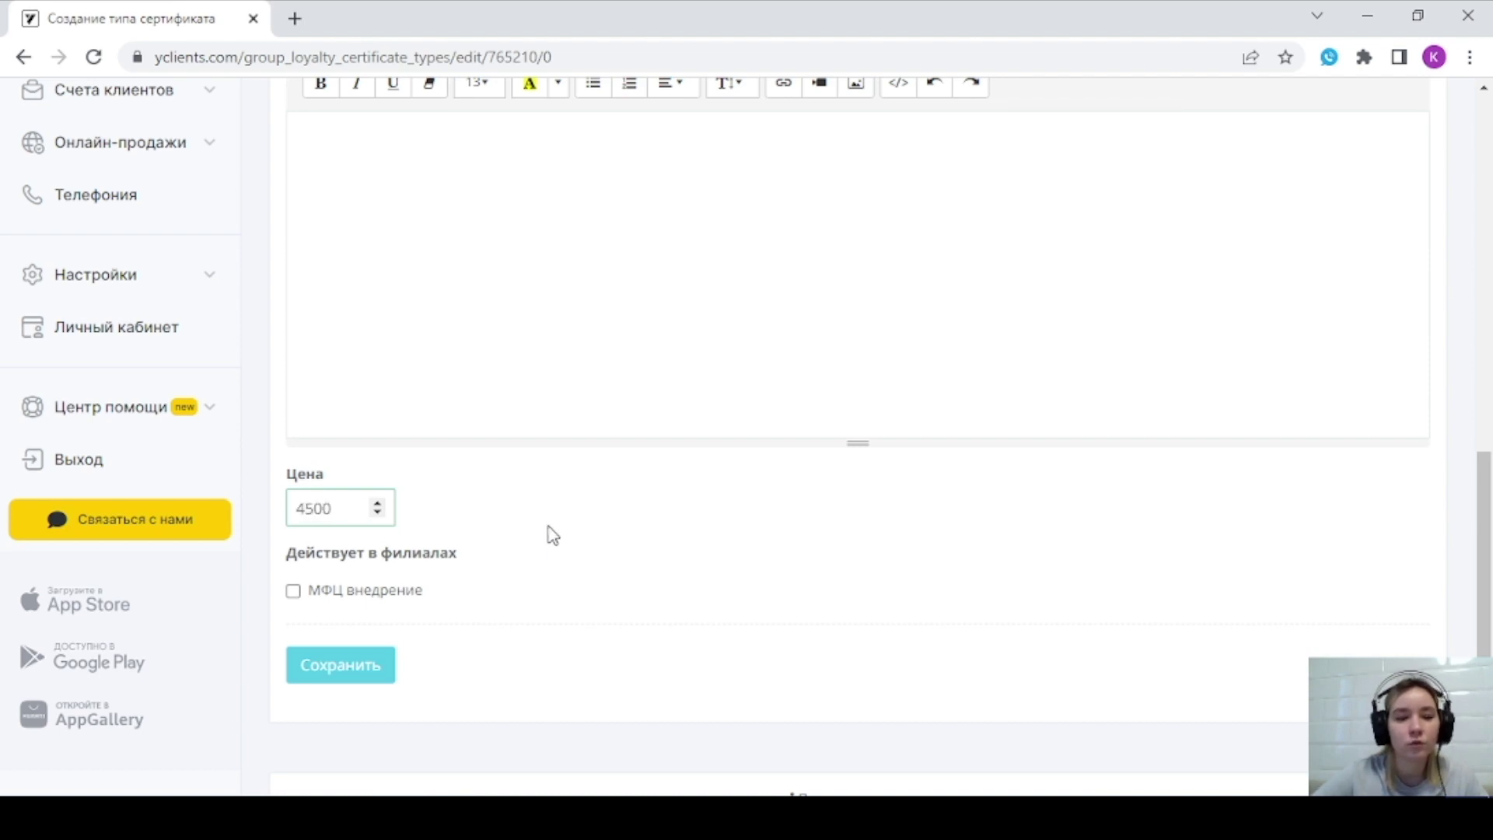
click(536, 527)
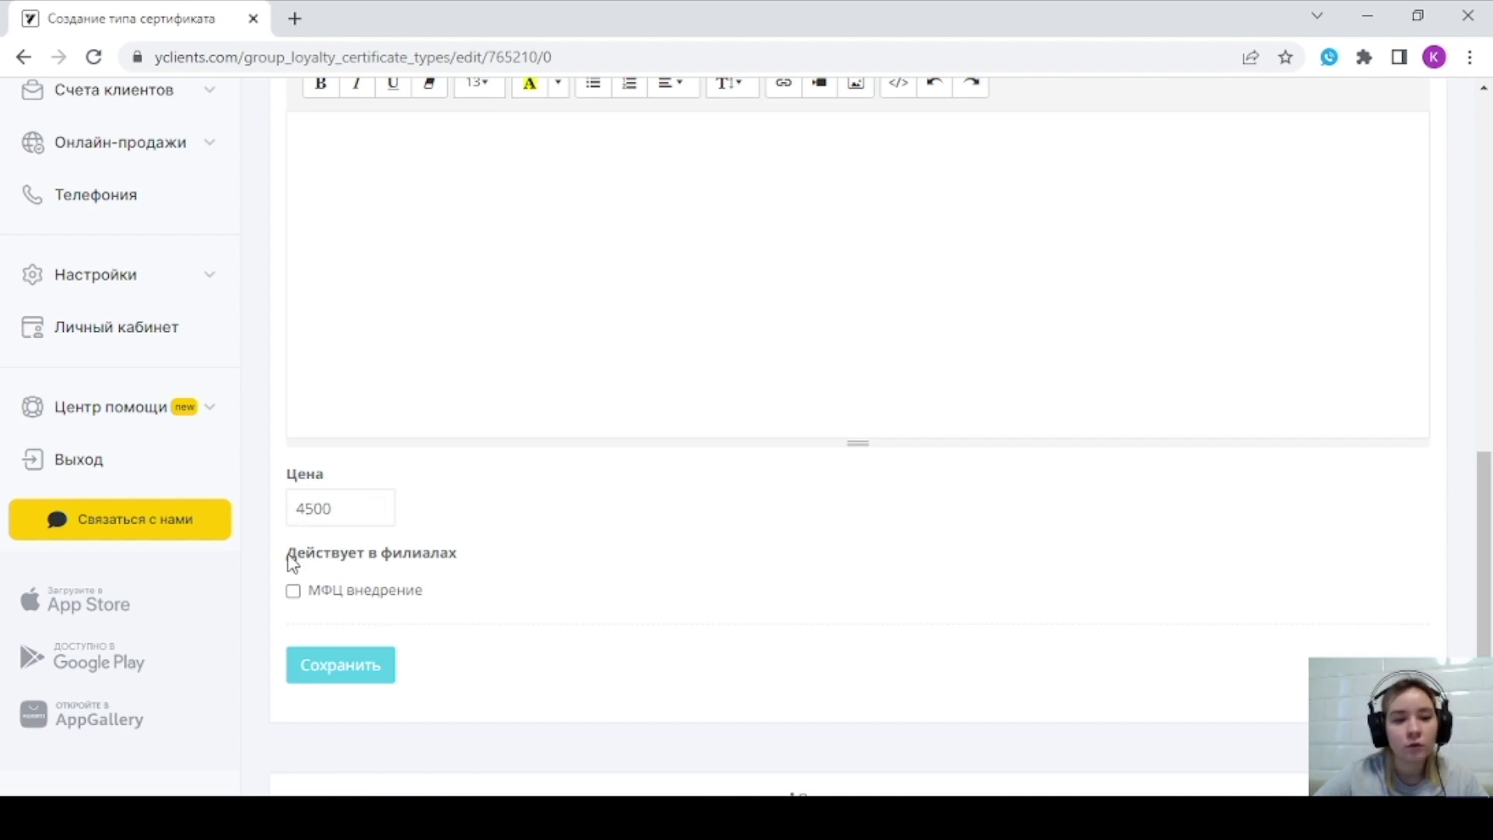
- Make the certificate valid in the "МФЦ внедрение" branch (Действует в филиалах) and save the certificate type
drag(290, 559, 520, 558)
click(523, 560)
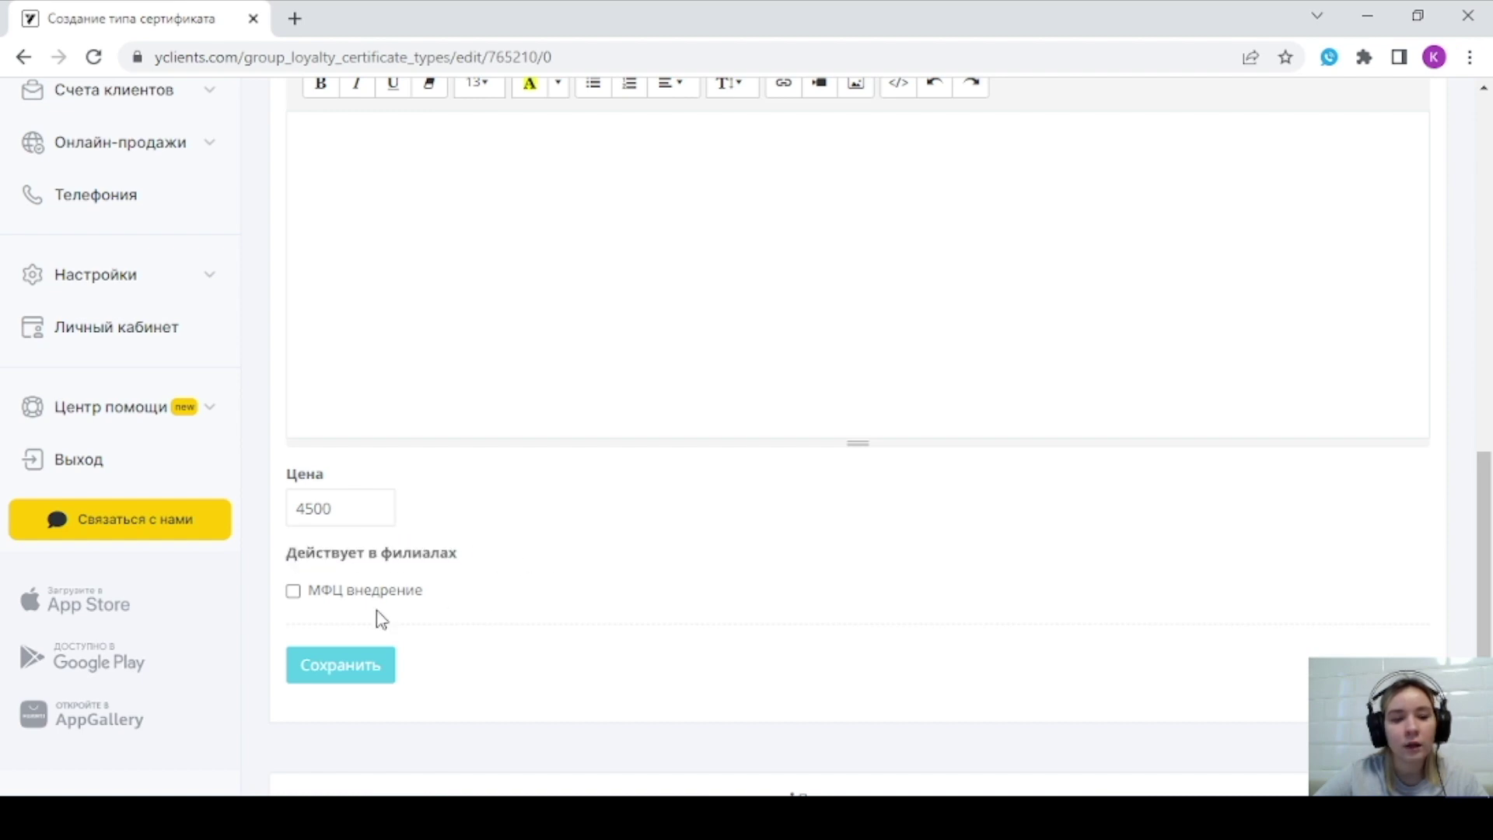
click(315, 591)
click(347, 675)
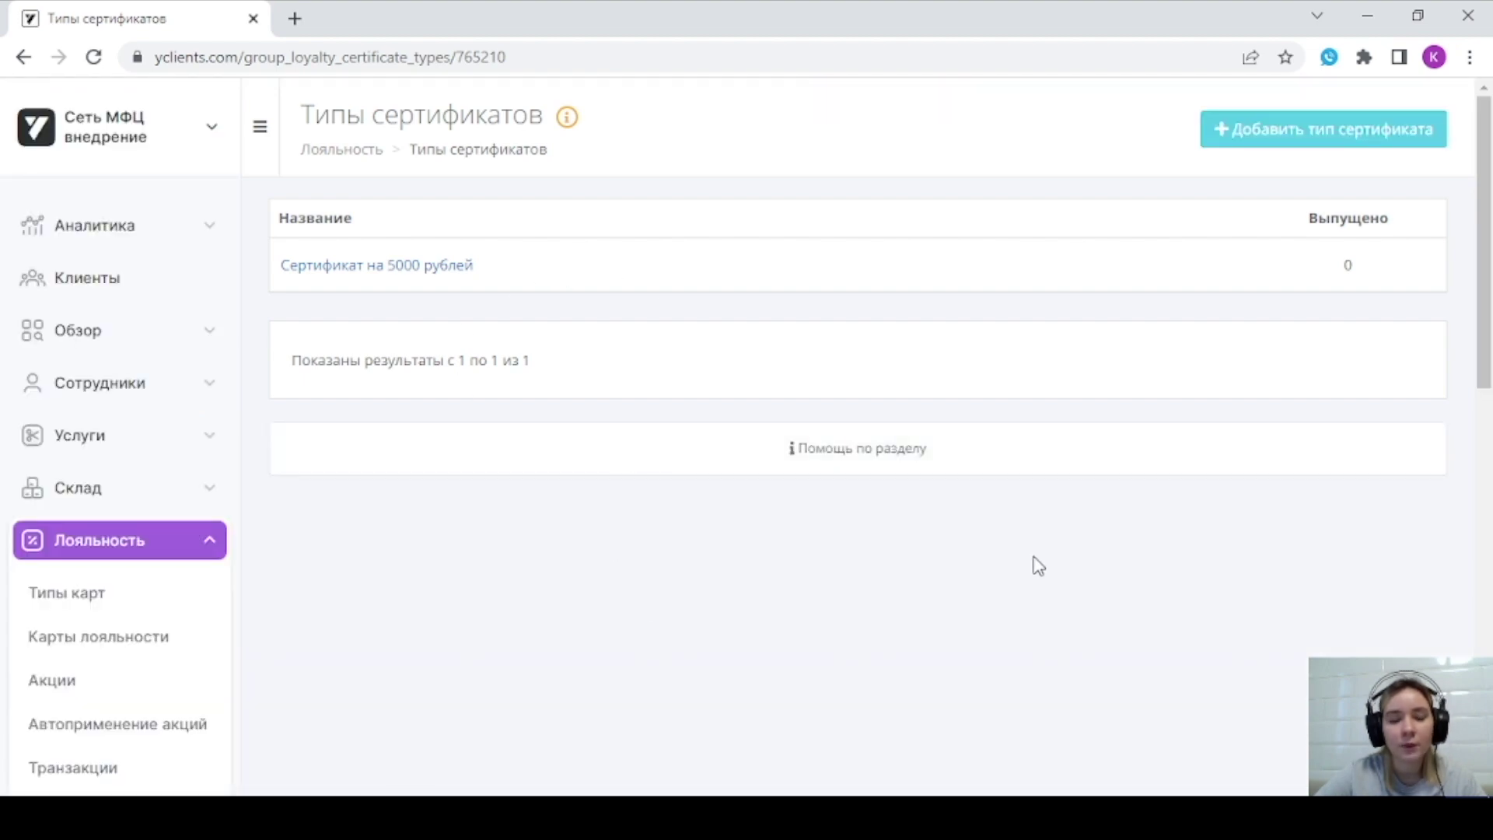
- Go to the network's subscription types (Типы абонементов) and start creating a new one
scroll(1034, 558, down, 5)
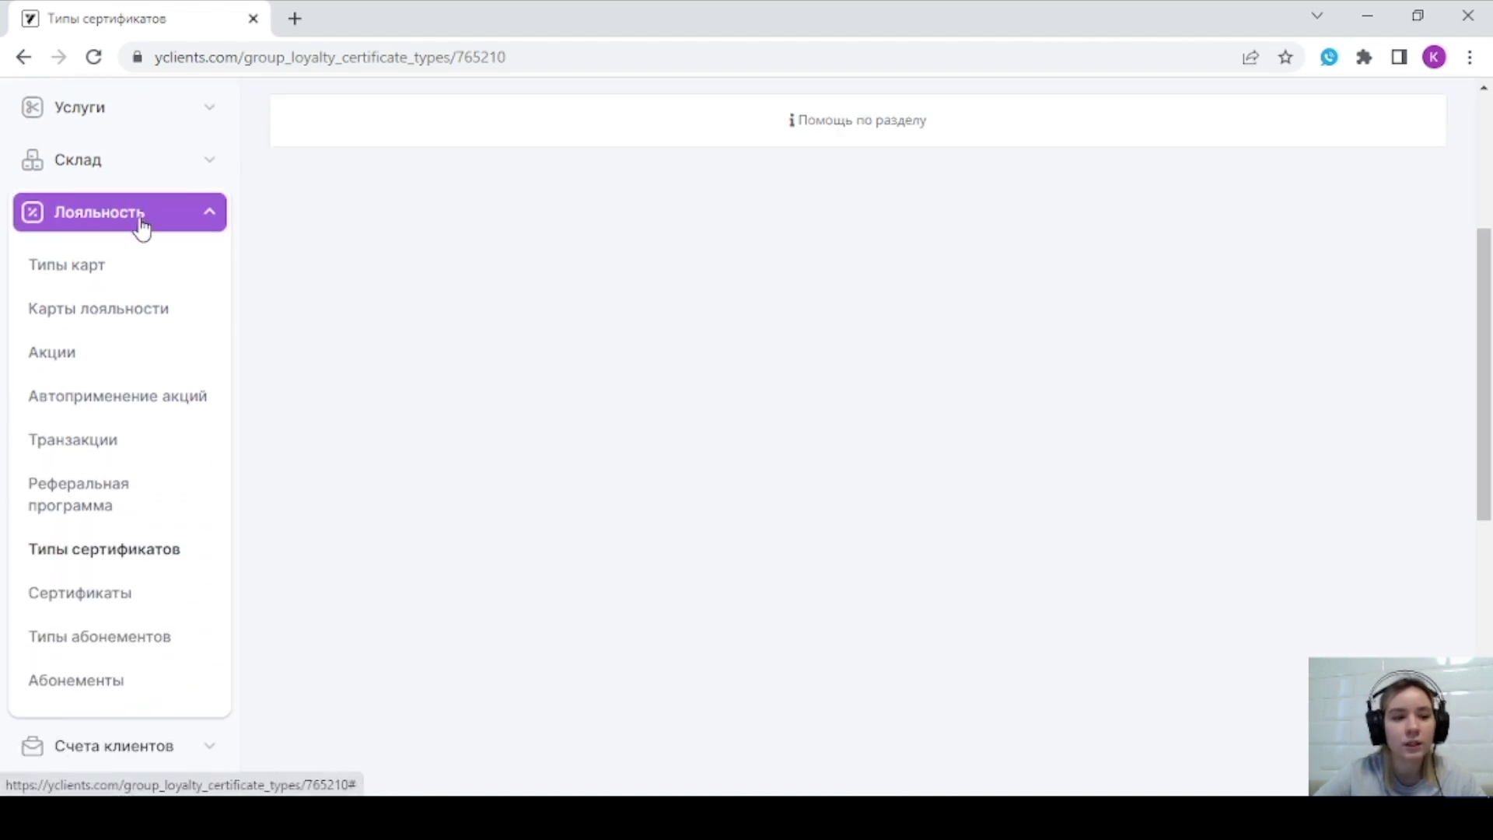
click(138, 654)
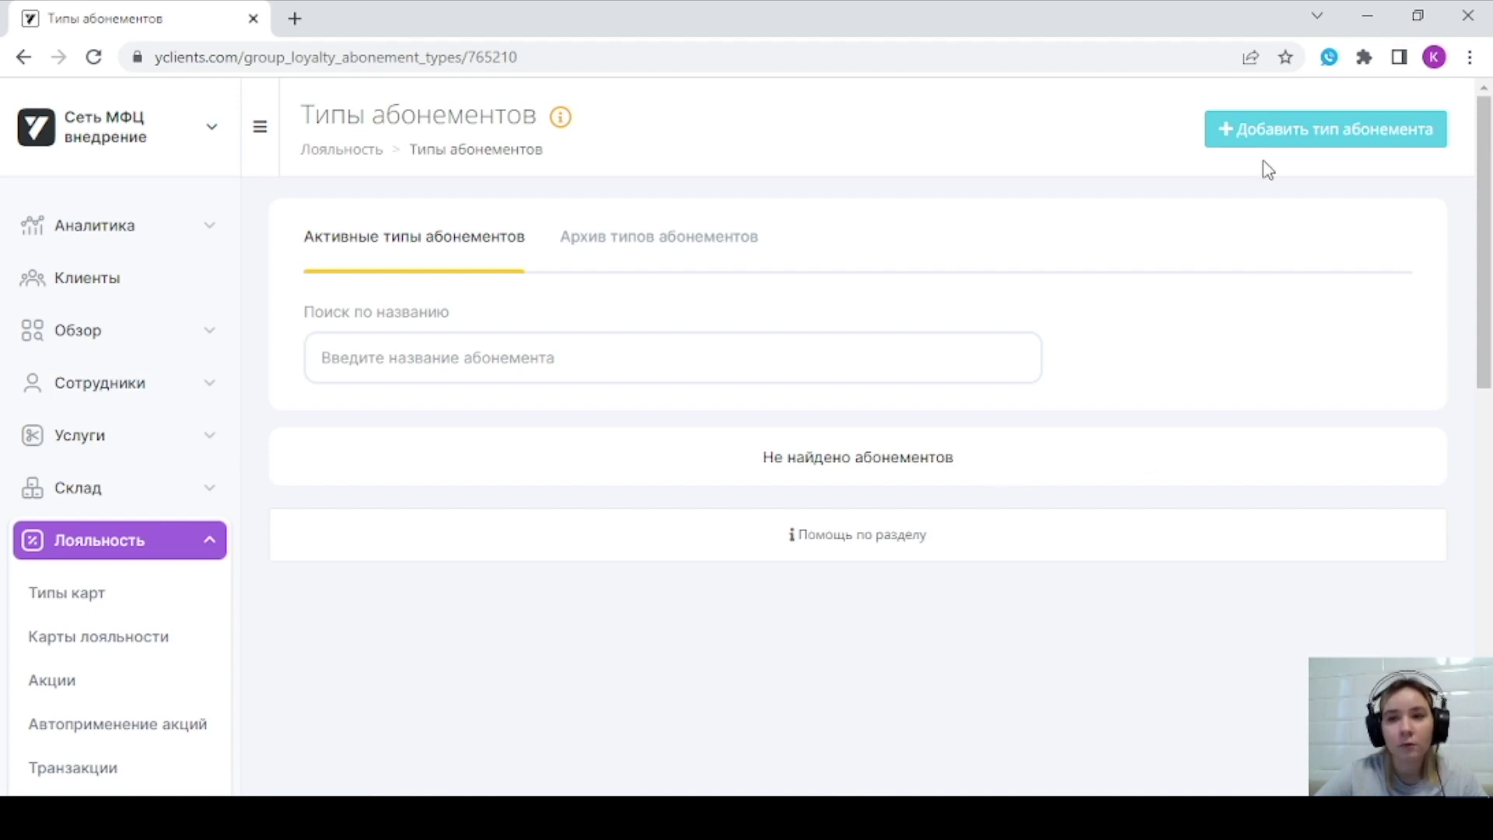
click(1279, 138)
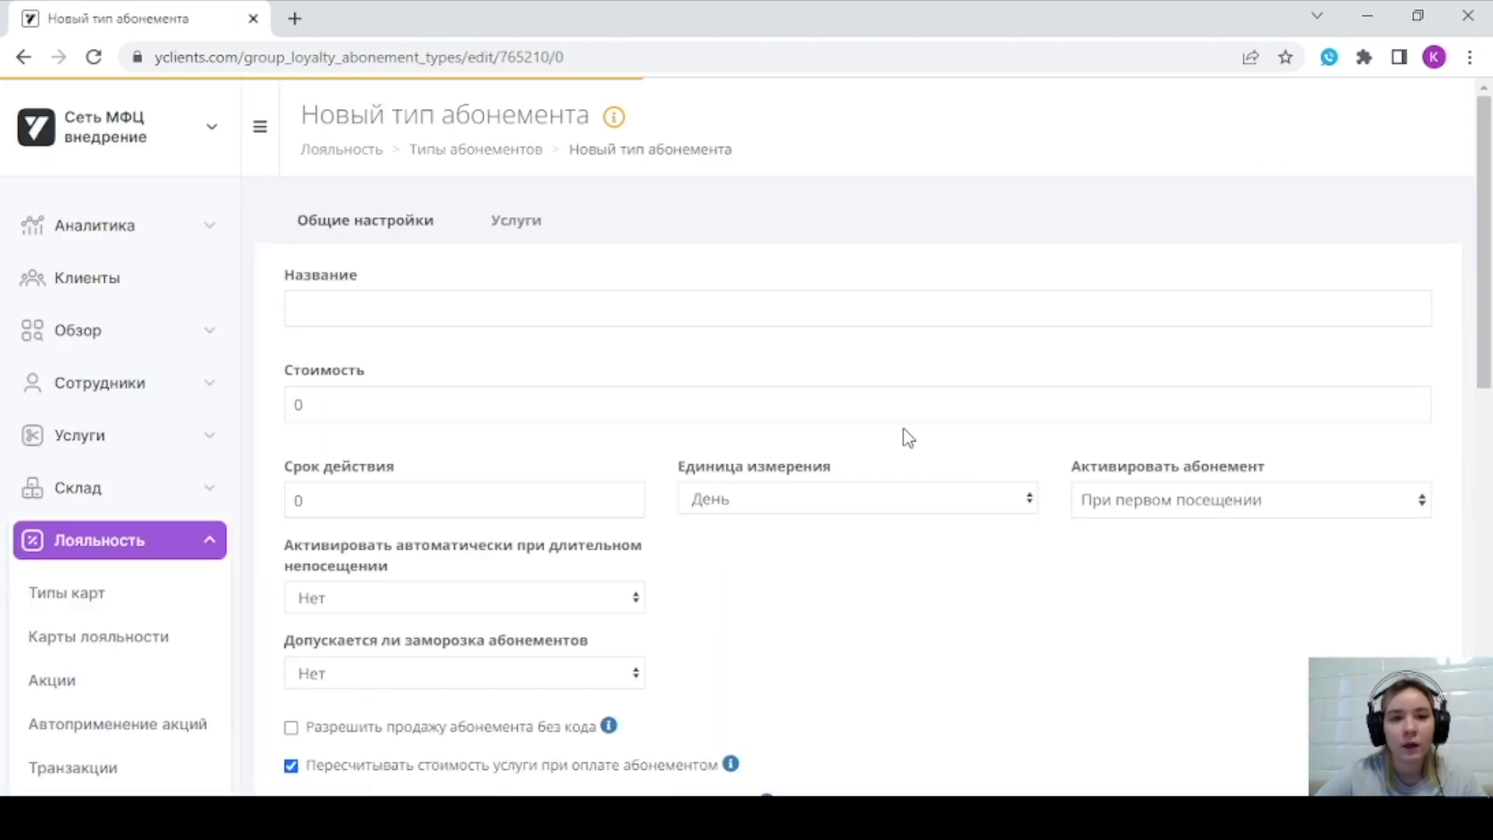
- Name the new subscription type "Абонемент на 5 индивидуальных тренировок"
click(632, 304)
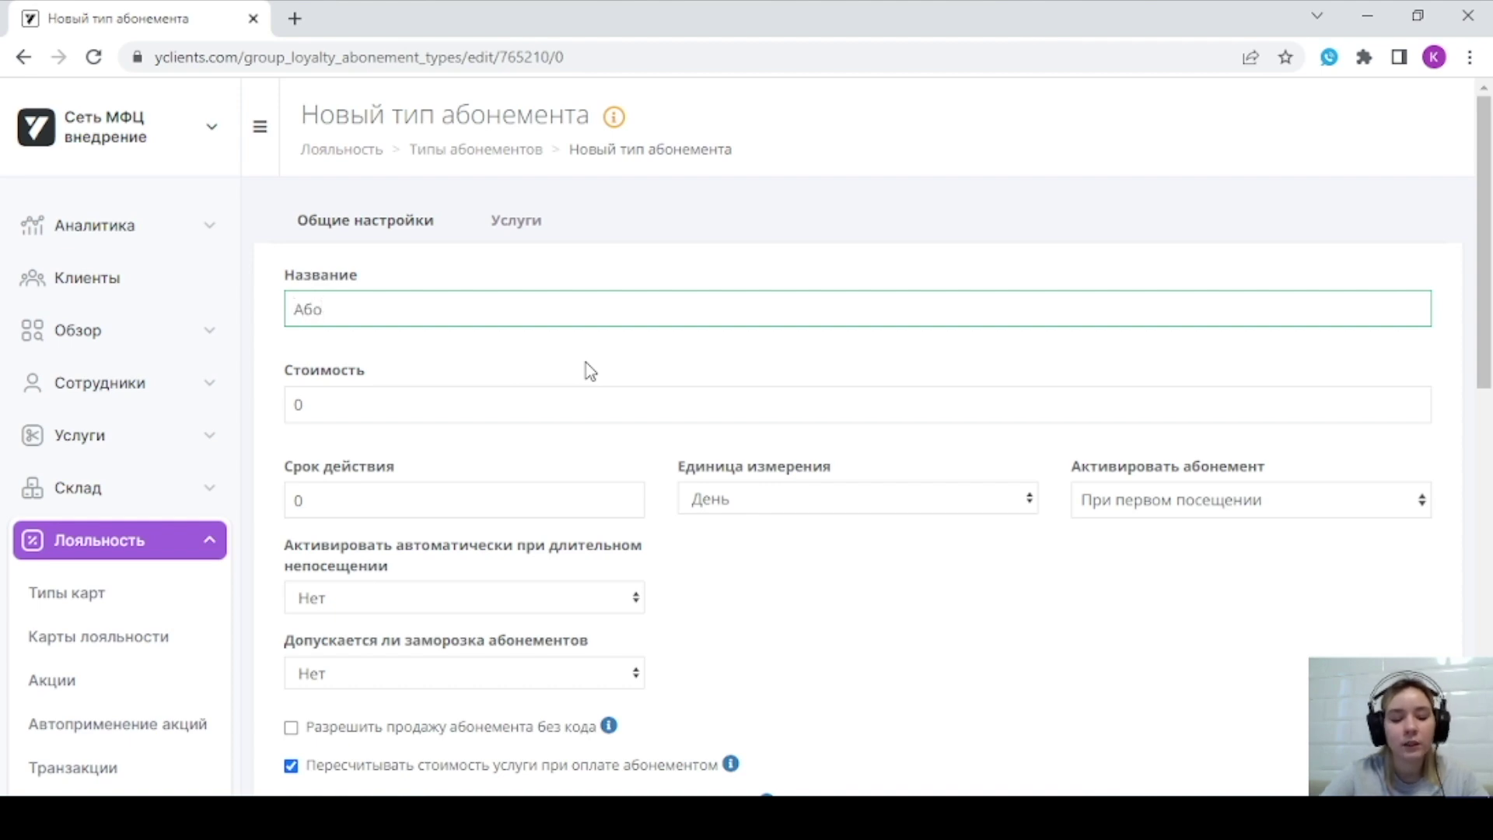
text(емент )
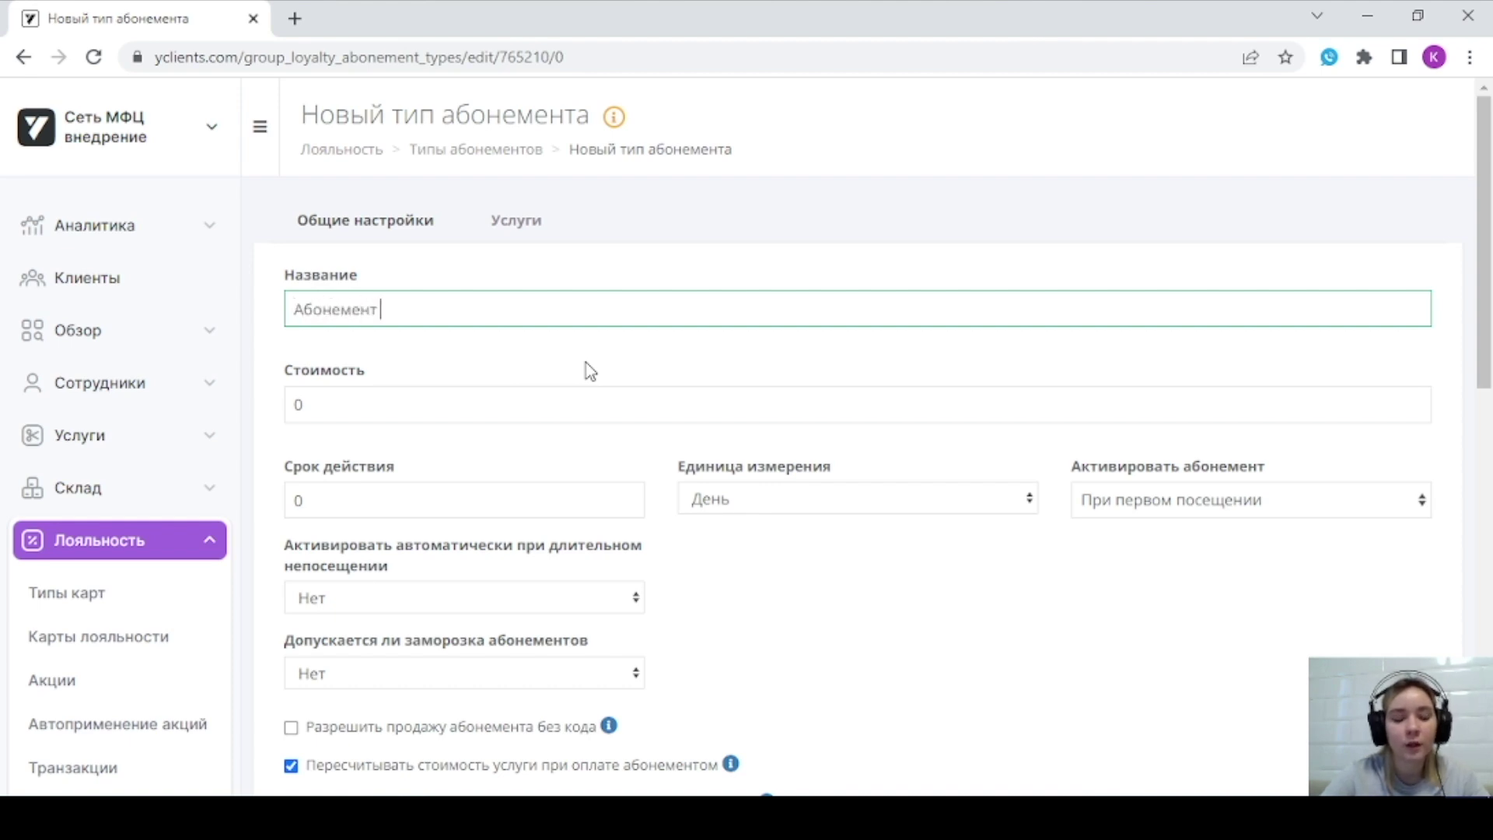
text(на 5 инд)
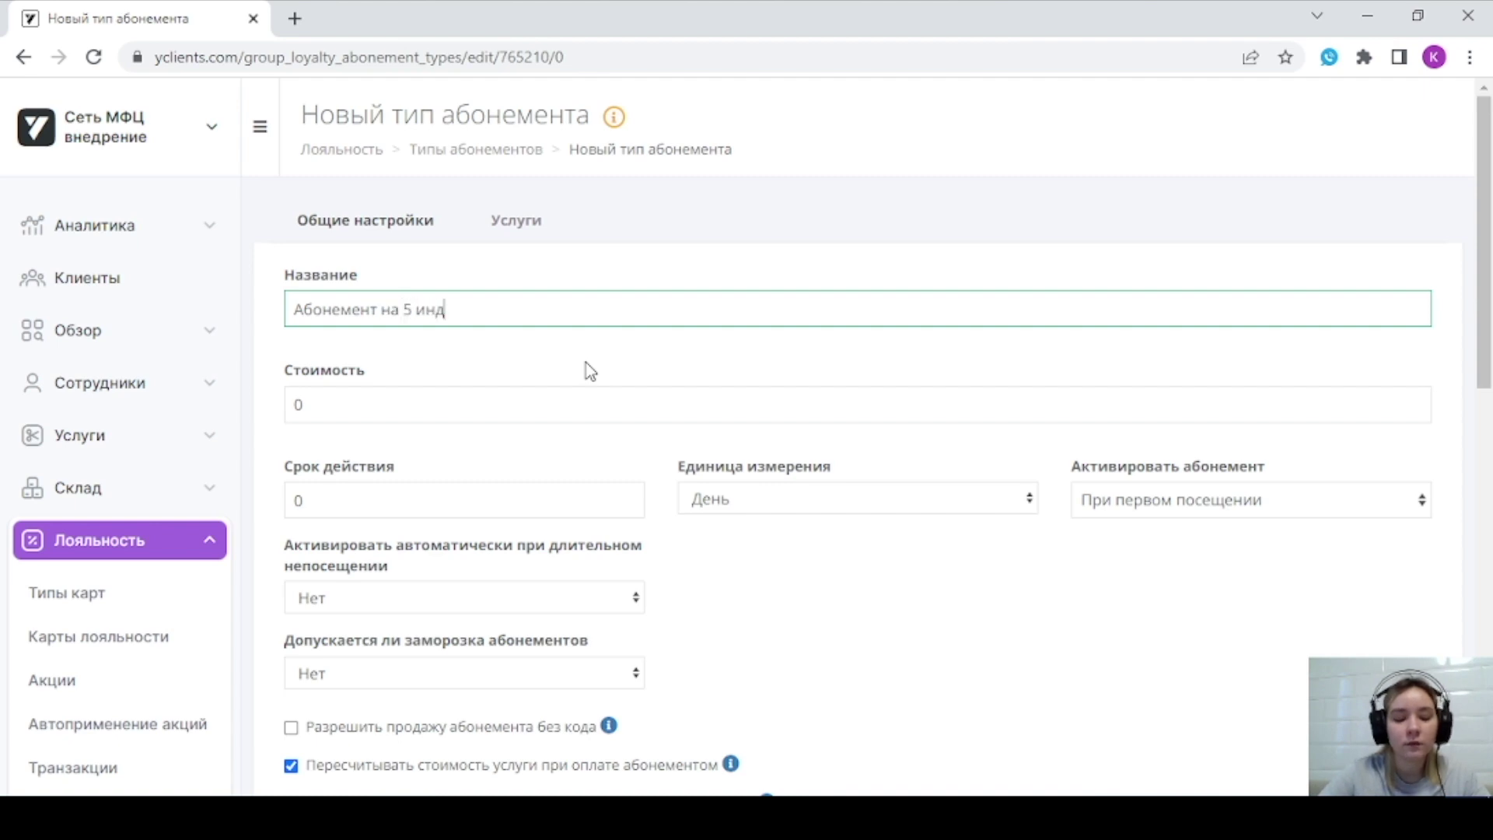
text(ивидуаль)
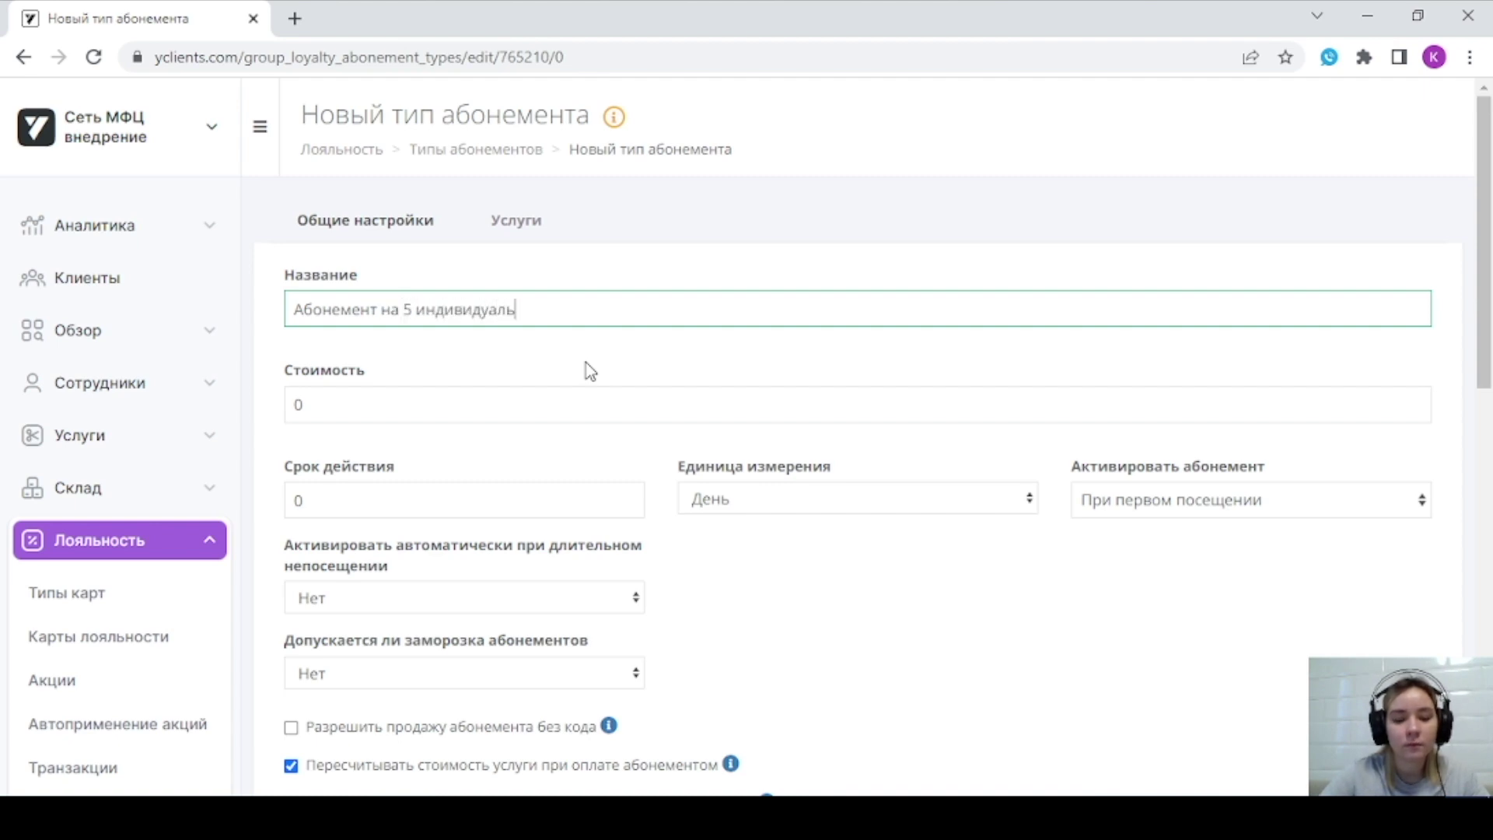
text(ных трениро)
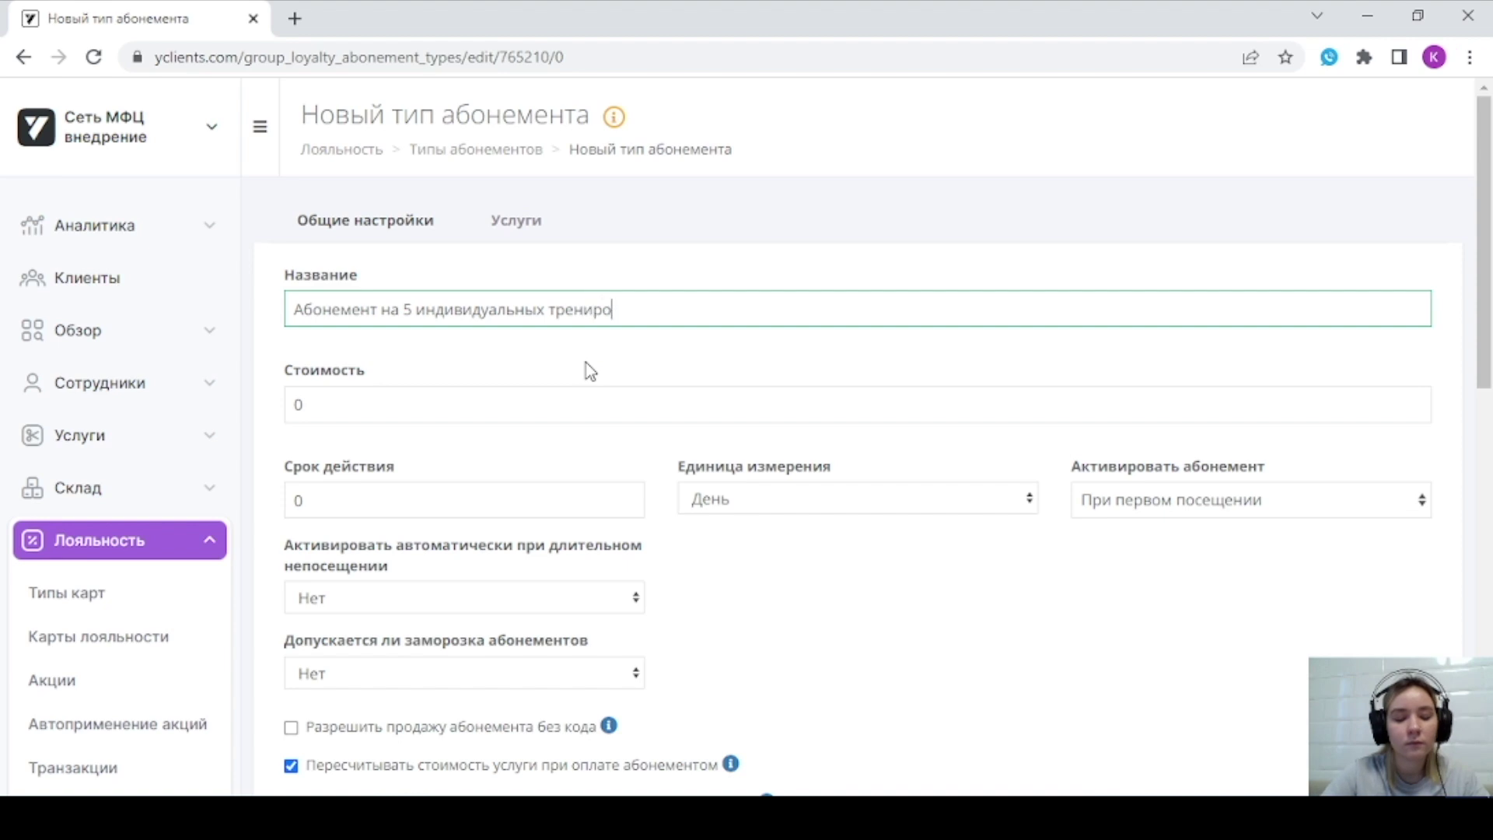
text(вок)
click(626, 379)
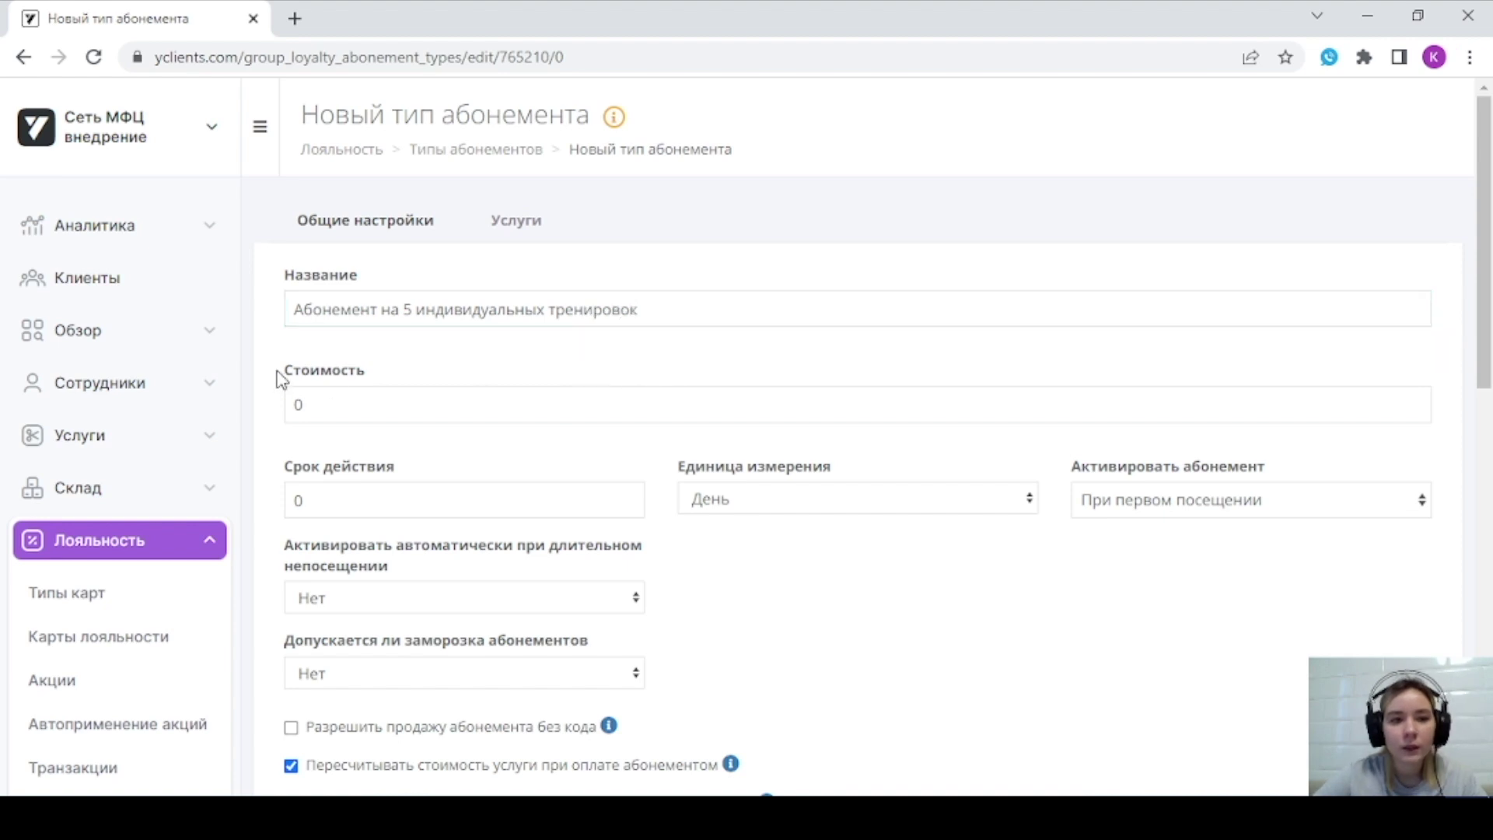
- Set the subscription's cost (Стоимость) to 10000
click(379, 413)
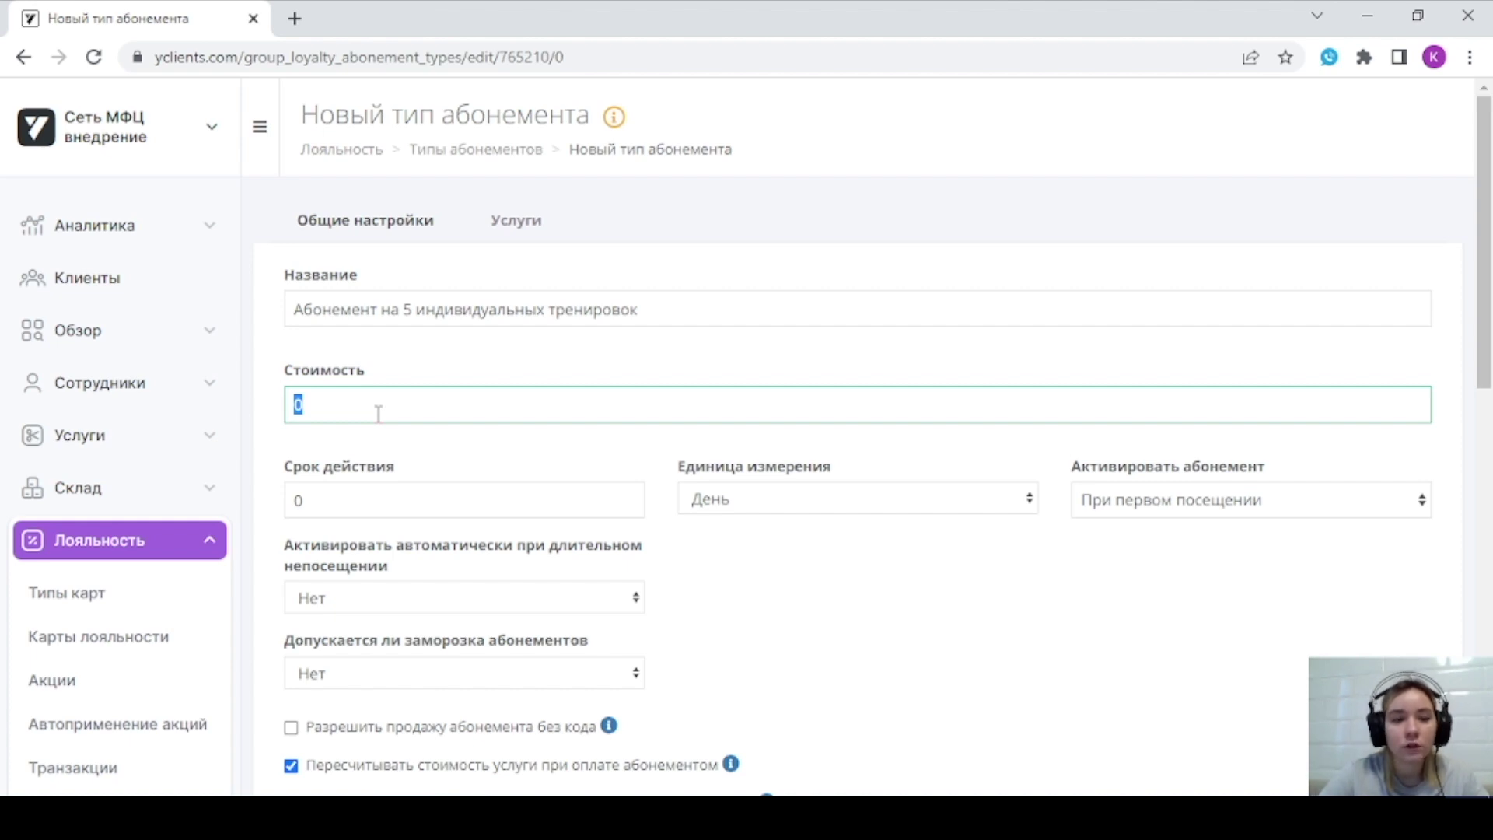
text(10000)
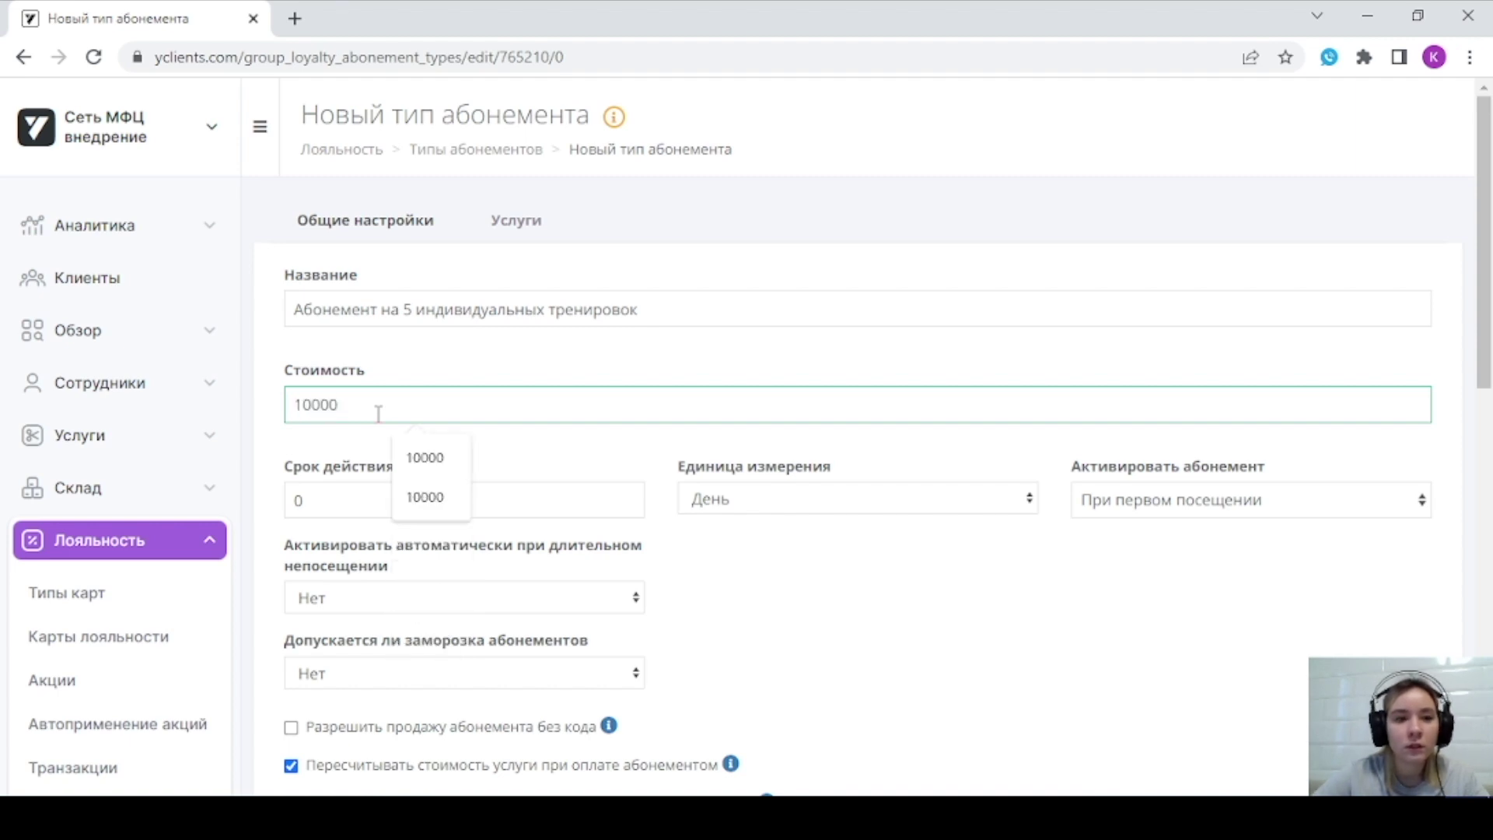
click(425, 381)
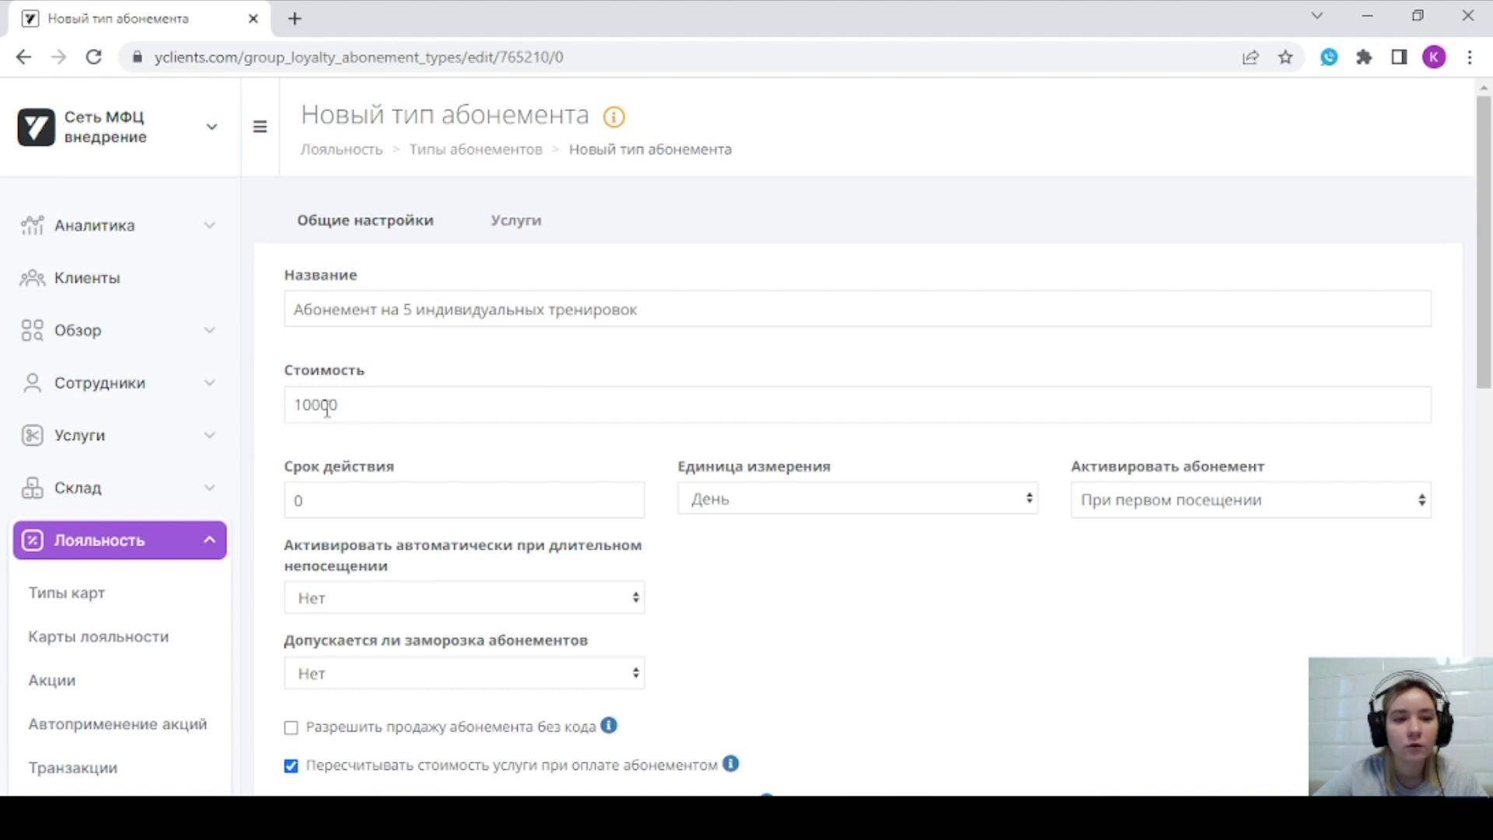
drag(299, 404, 426, 383)
click(446, 373)
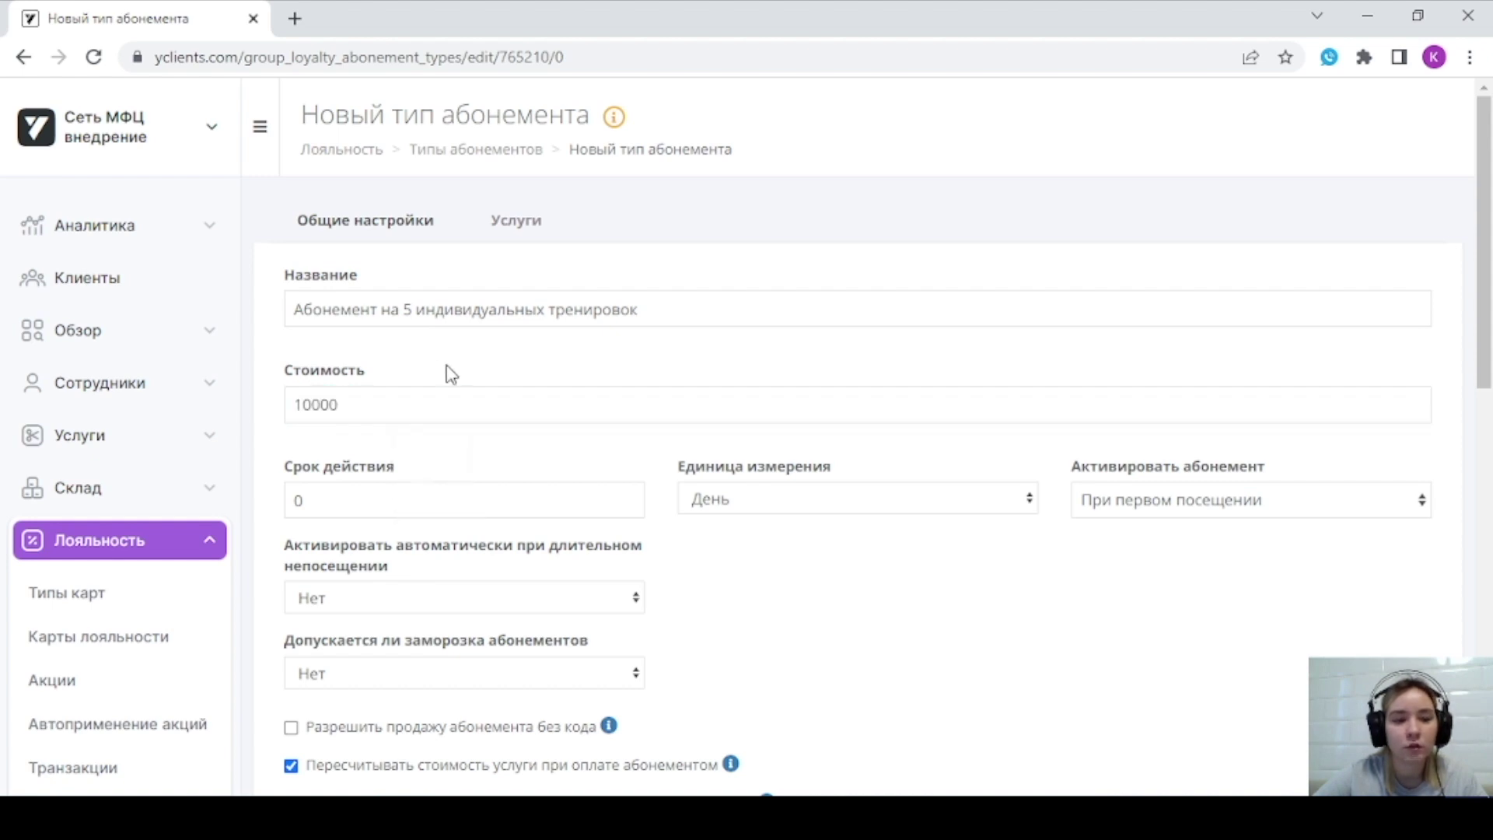
- Set the subscription's validity period (Срок действия) to 6 with month (Месяц) as the unit
scroll(547, 451, down, 1)
scroll(547, 459, down, 1)
drag(294, 356, 400, 377)
click(446, 356)
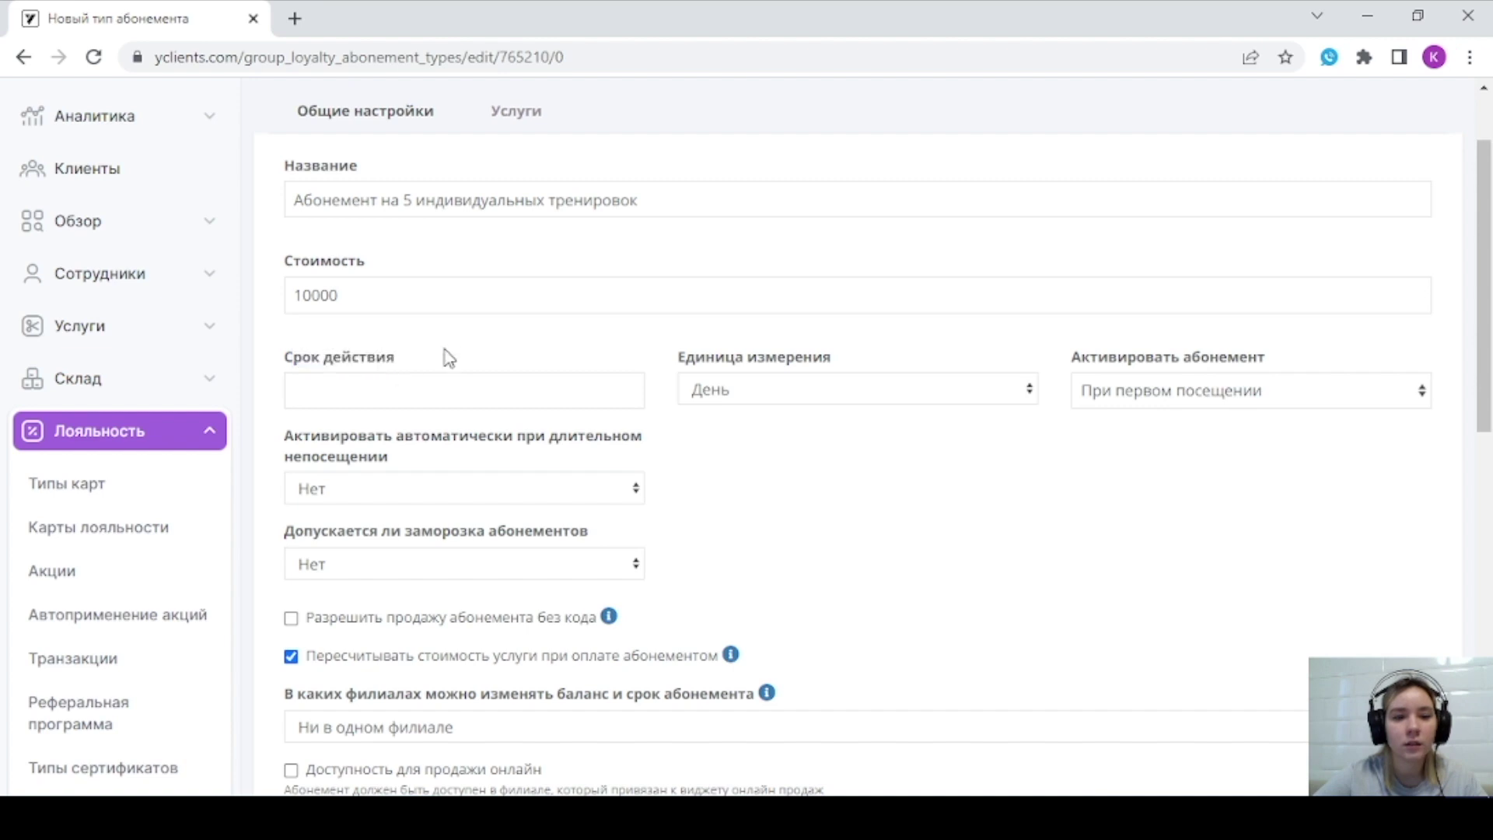
click(433, 403)
text(6)
click(520, 359)
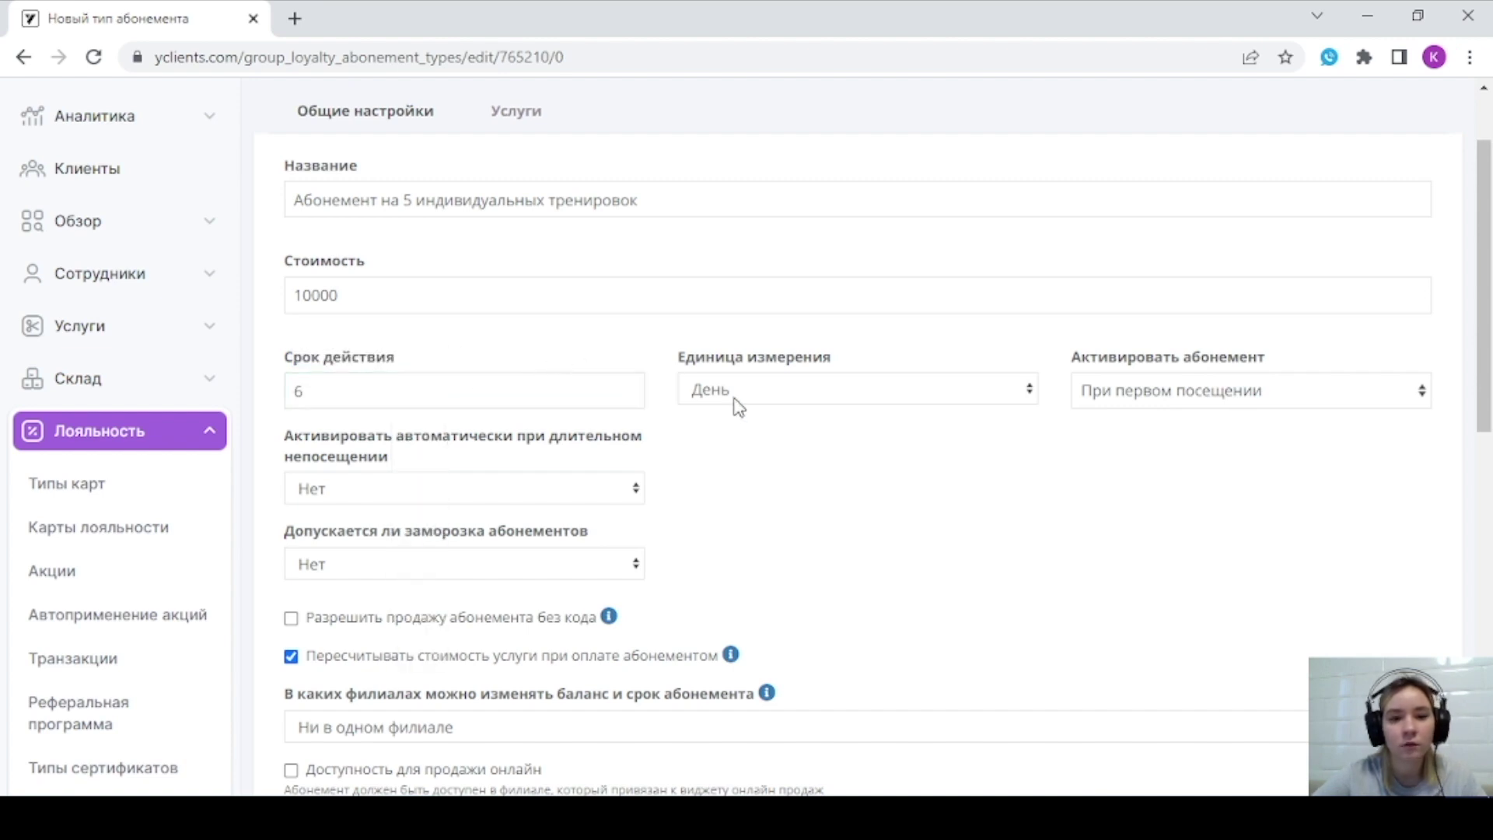
click(798, 403)
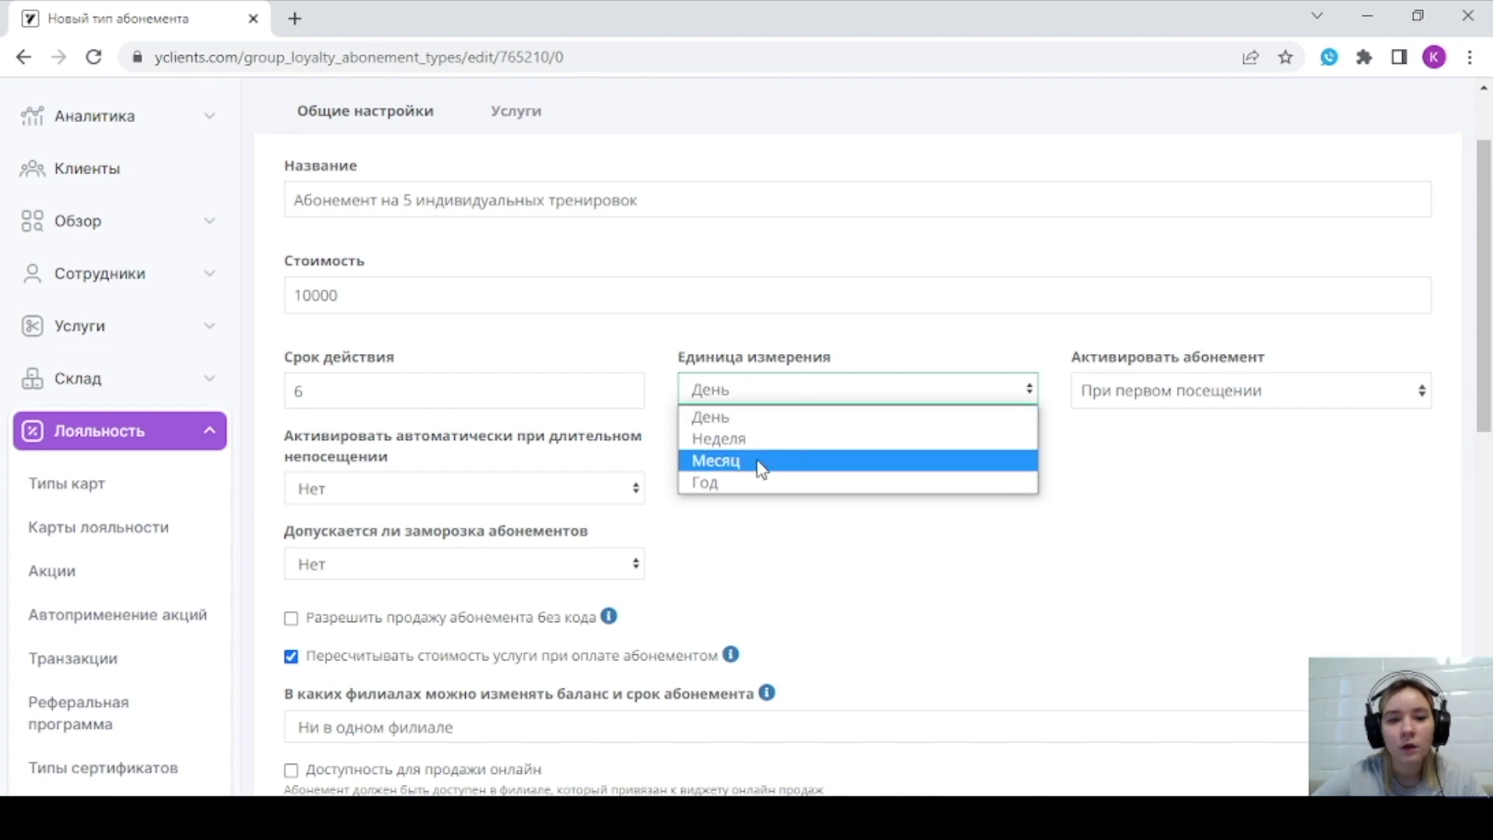
click(713, 467)
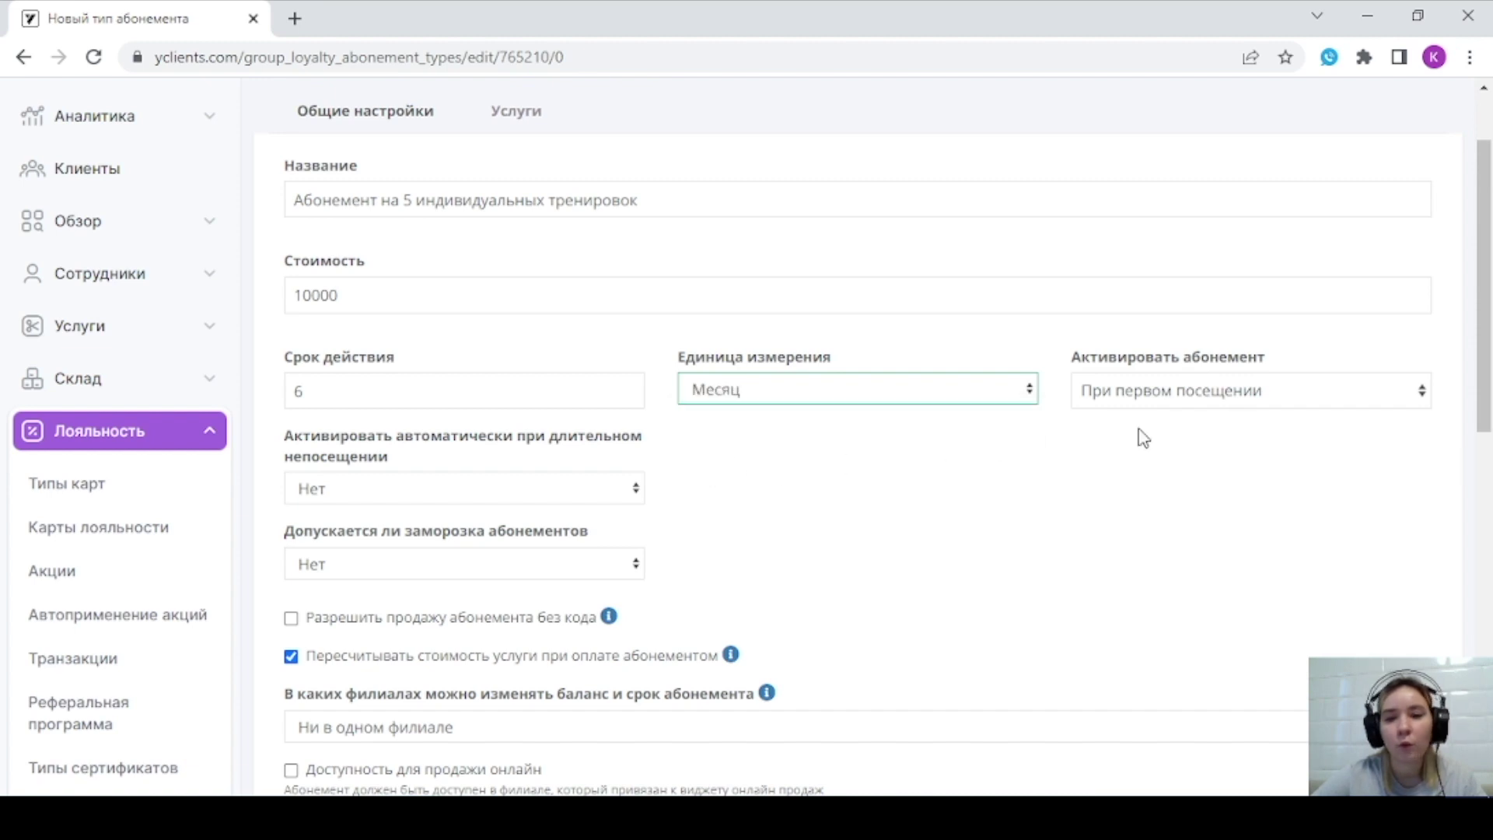
- Review the activation options (Активировать абонемент) and choose activation on the first visit (При первом посещении)
drag(1073, 357, 1267, 360)
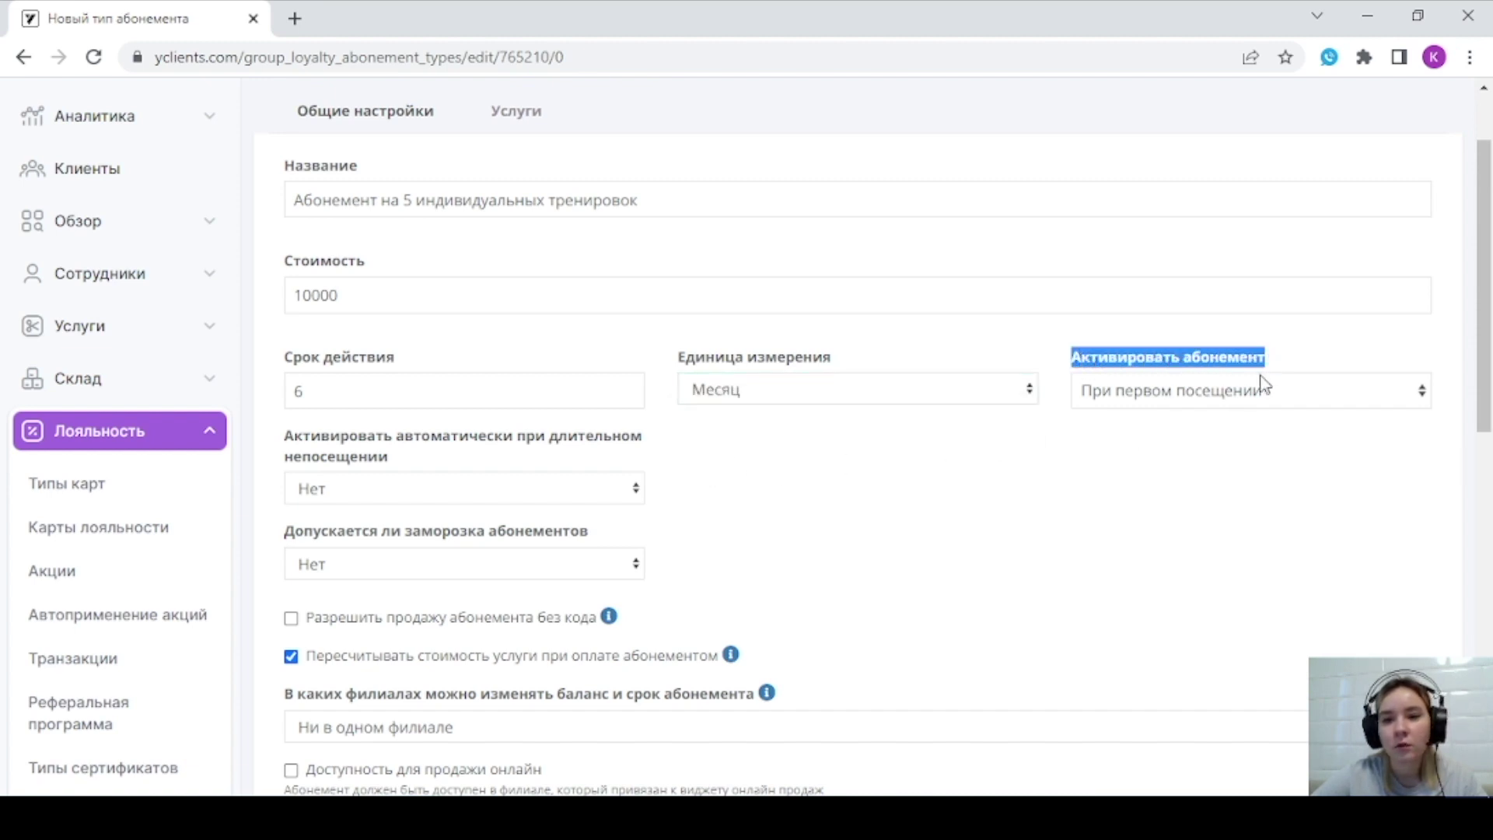
click(1308, 361)
click(1236, 397)
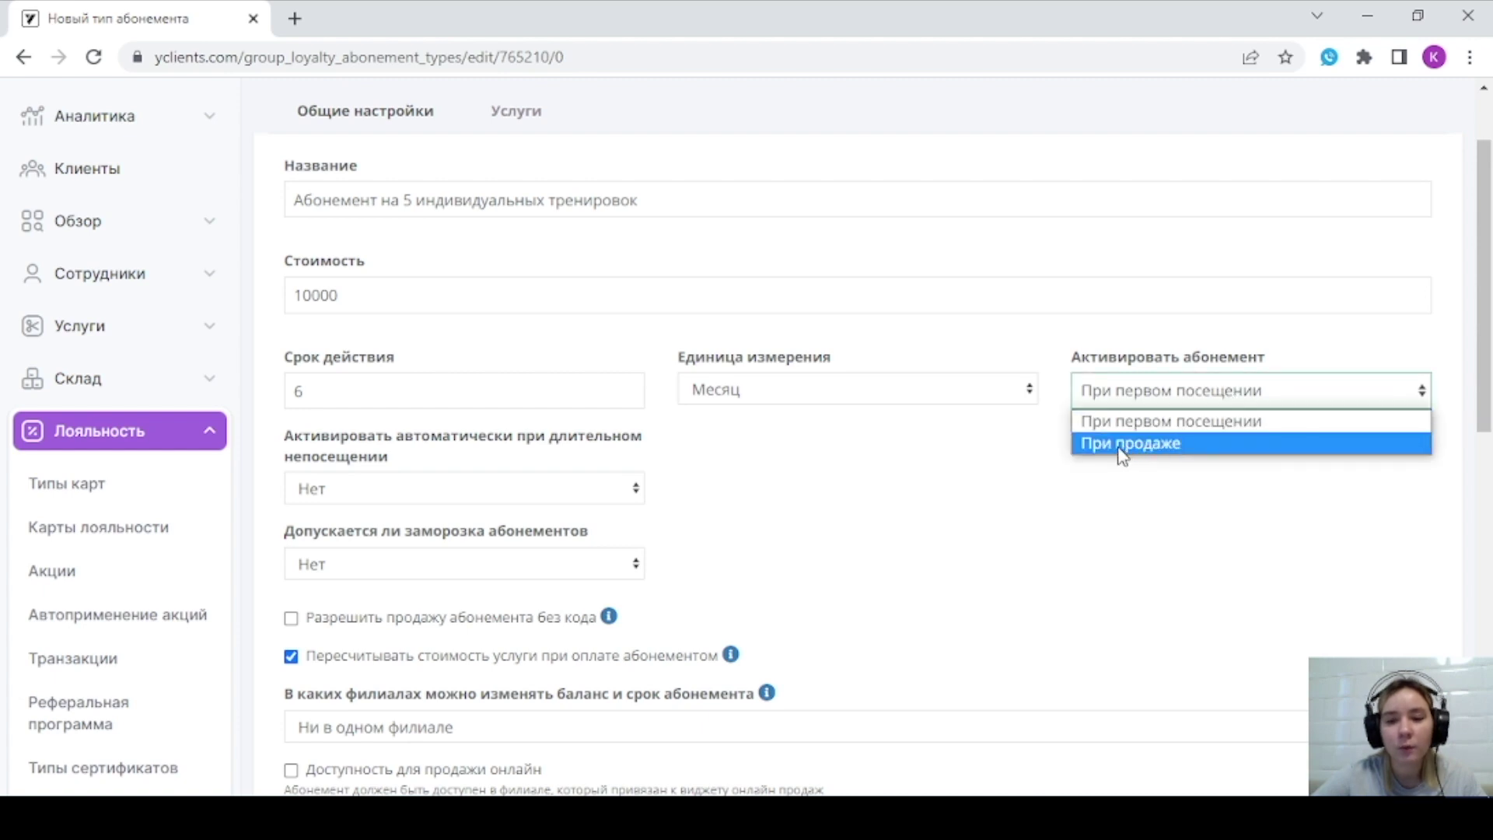
click(1179, 427)
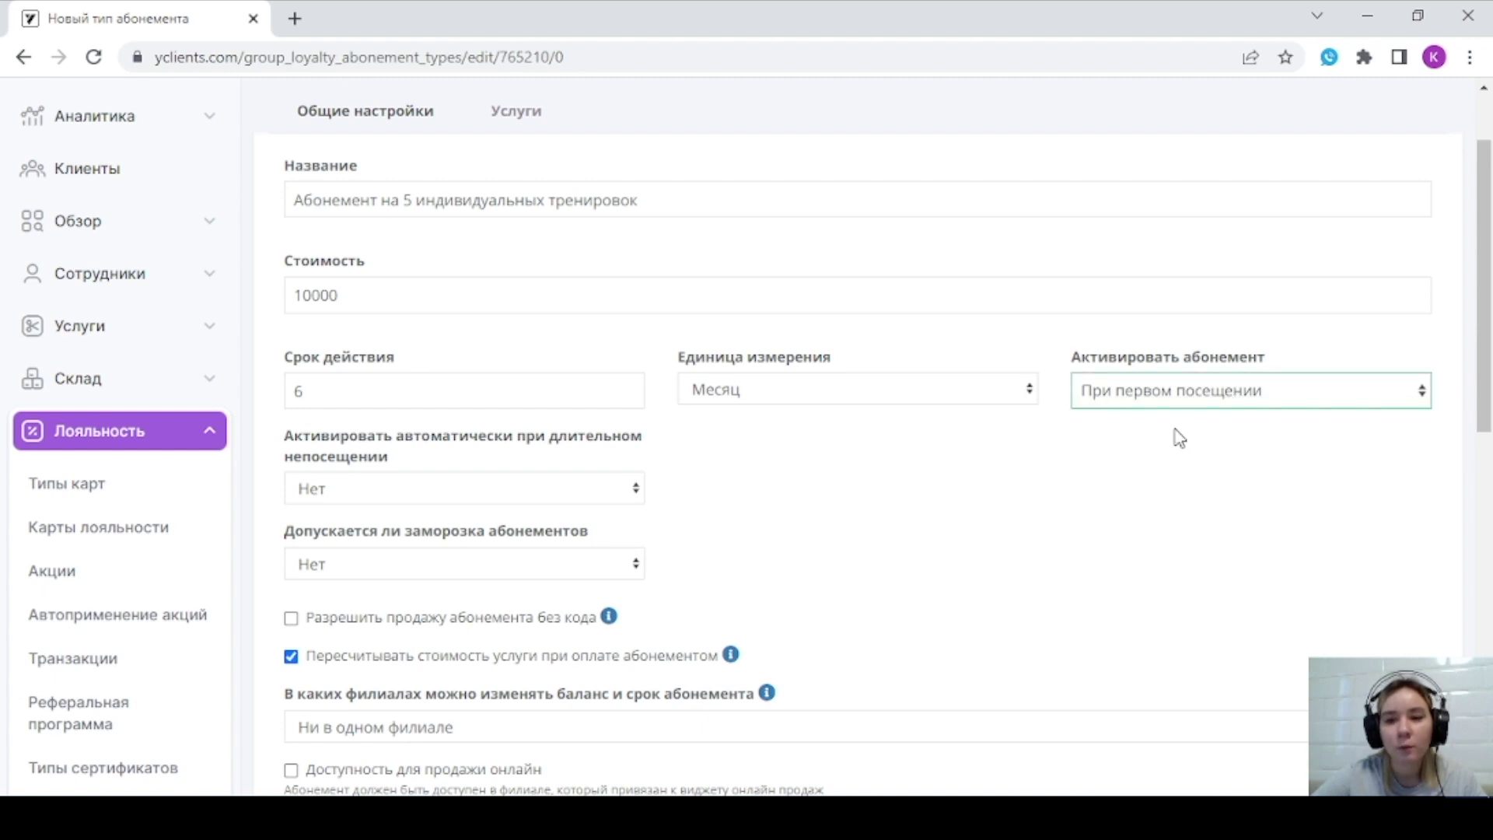
- Try enabling automatic activation after a long absence (Да) and examine the options for the delay from the sale date
scroll(840, 490, down, 1)
scroll(838, 488, down, 1)
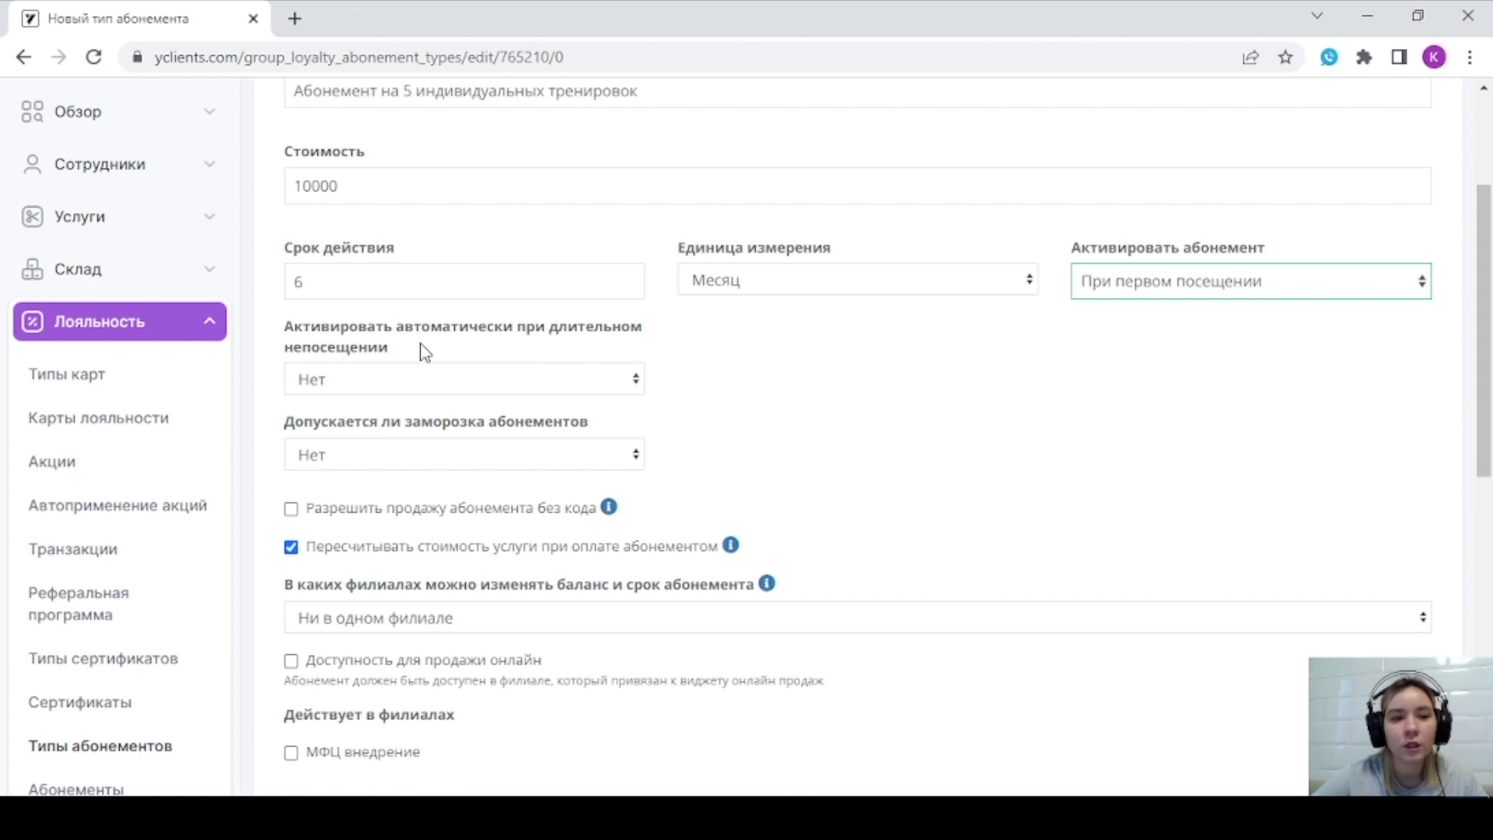
click(399, 381)
click(373, 424)
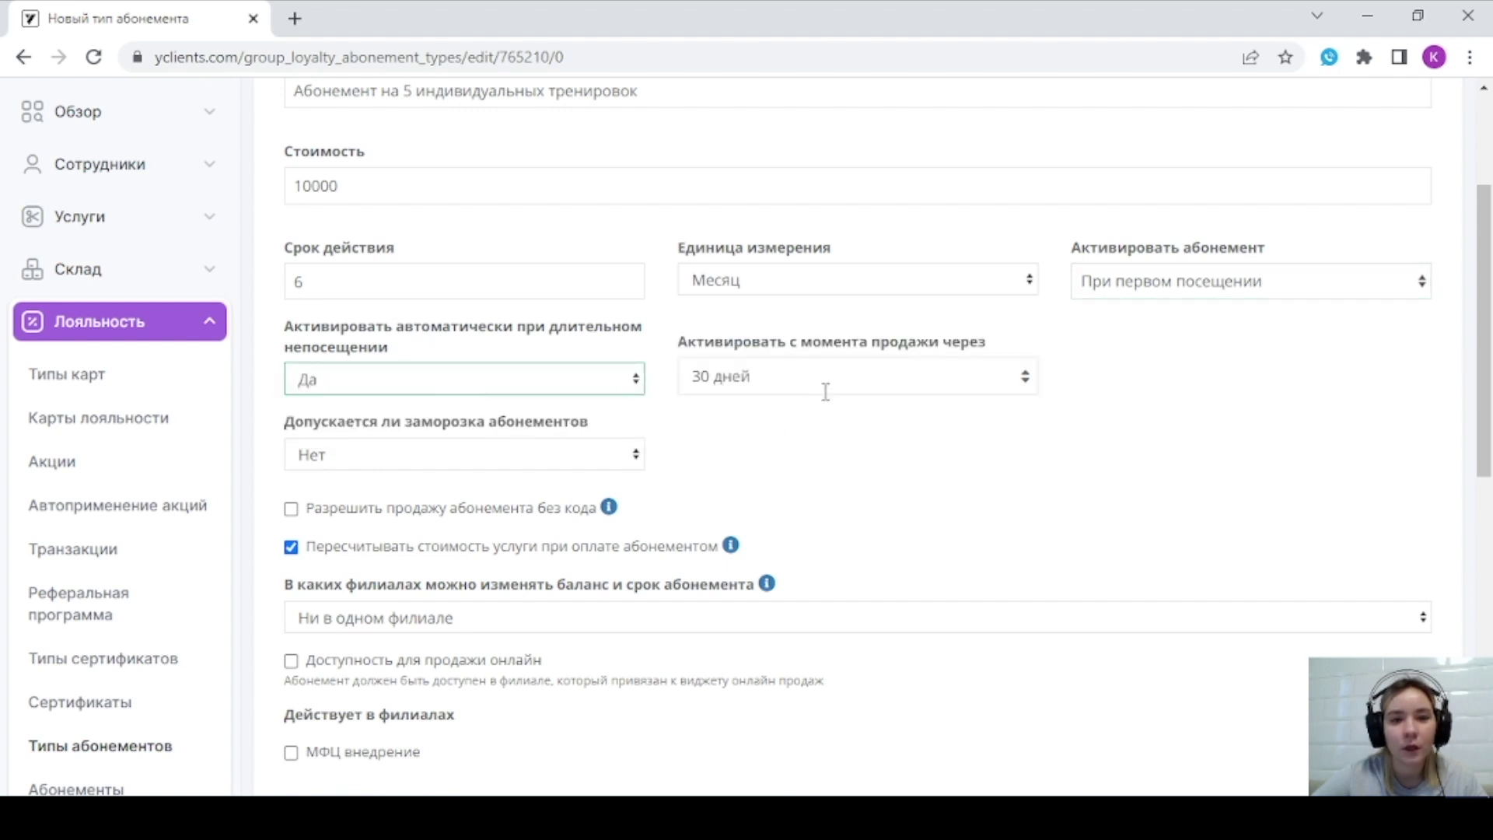
click(816, 375)
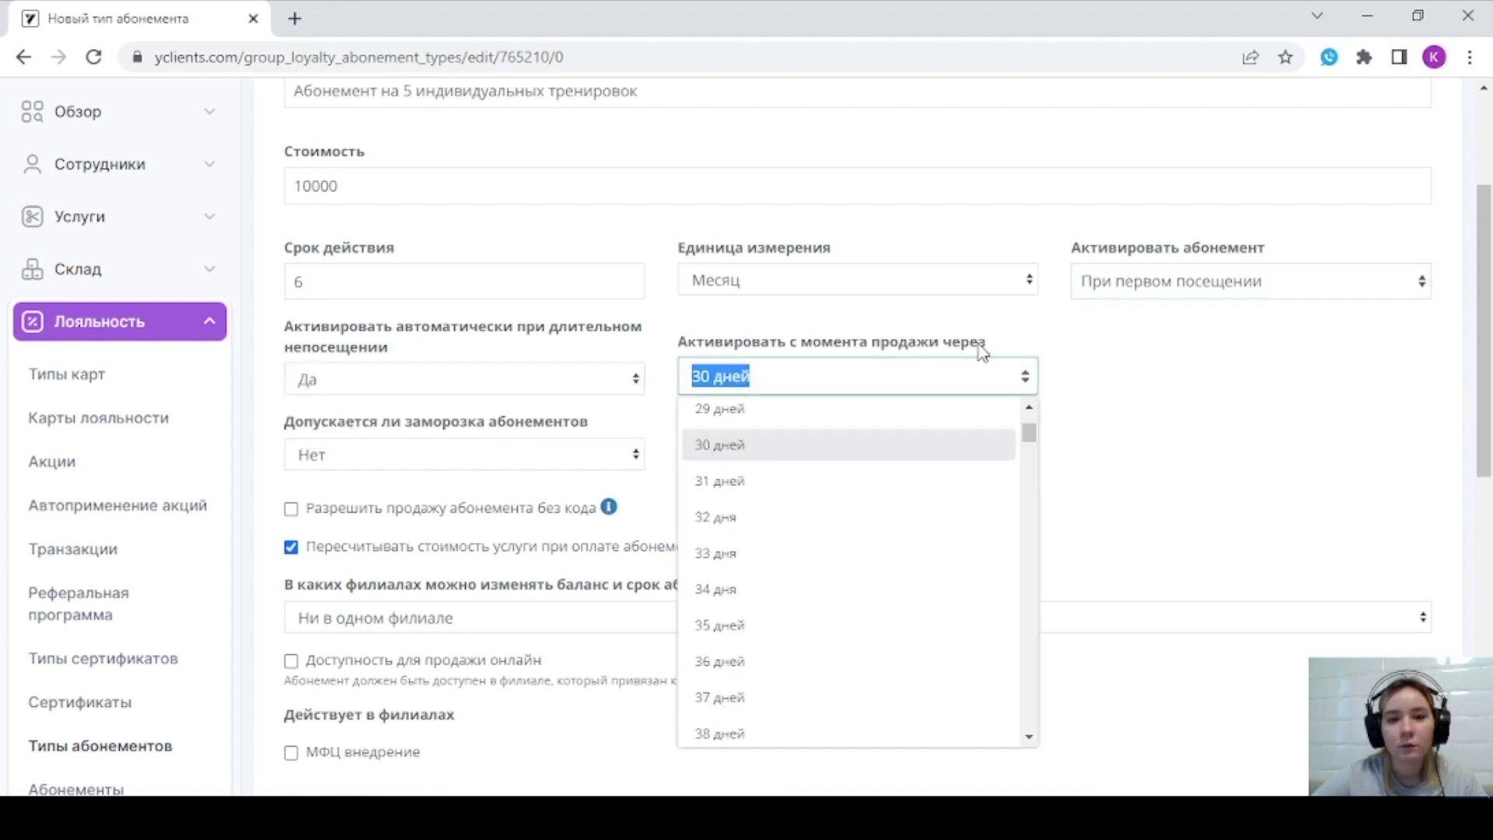
click(1002, 350)
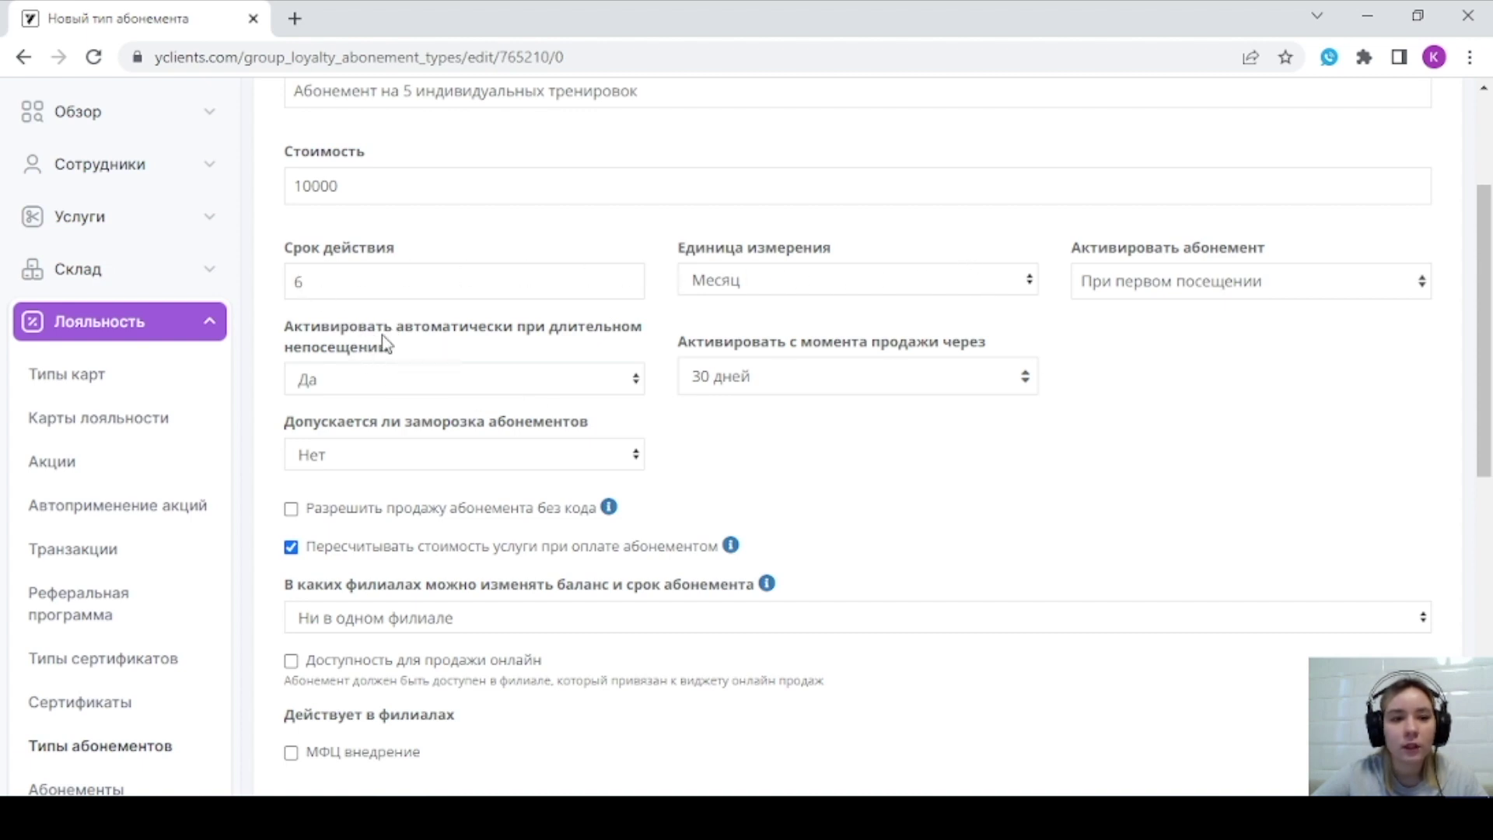
- Set automatic activation after a long absence (Активировать автоматически при длительном непосещении) to Нет
click(424, 381)
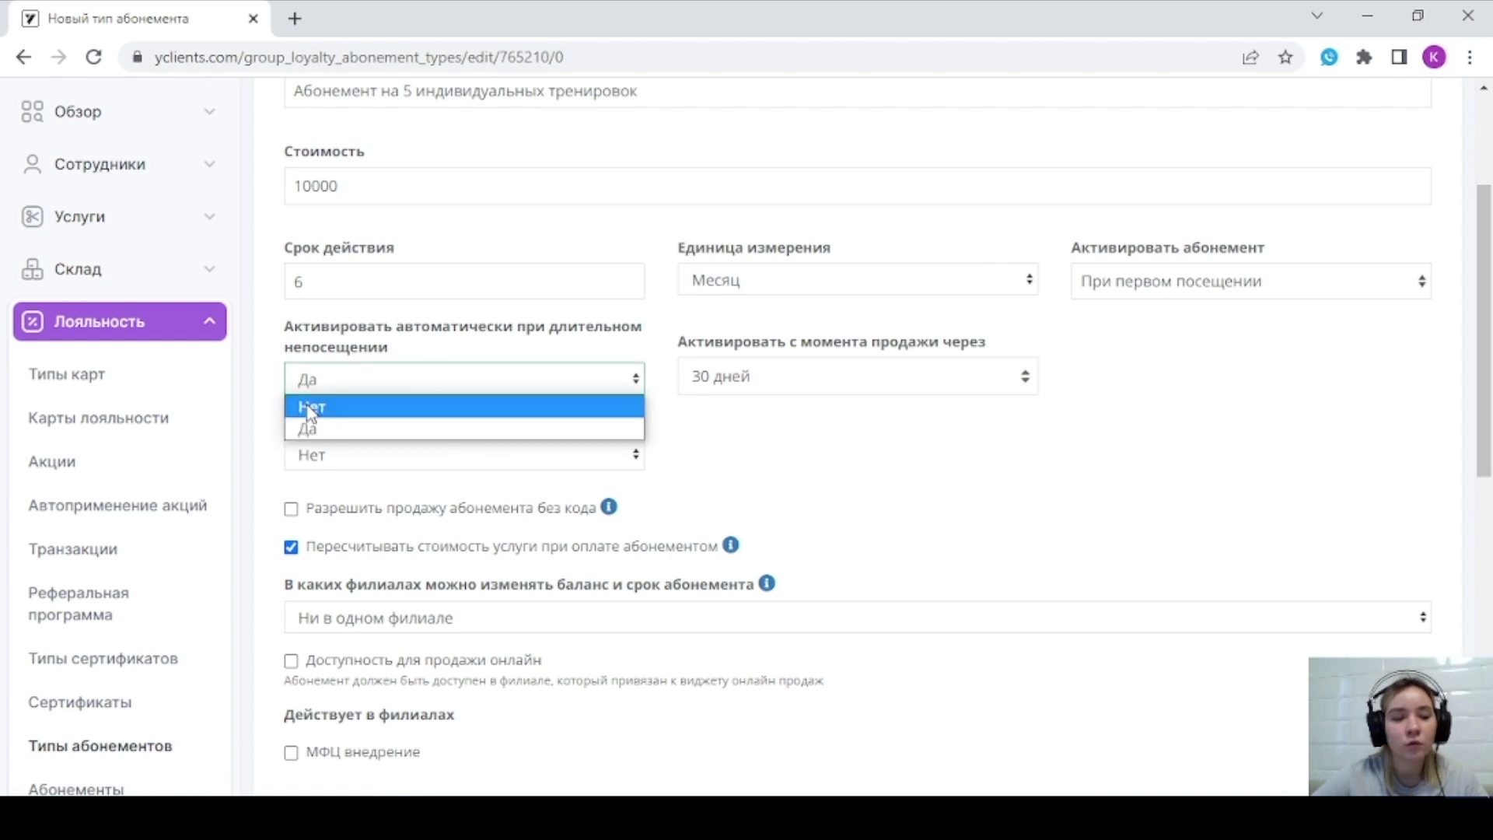
click(397, 407)
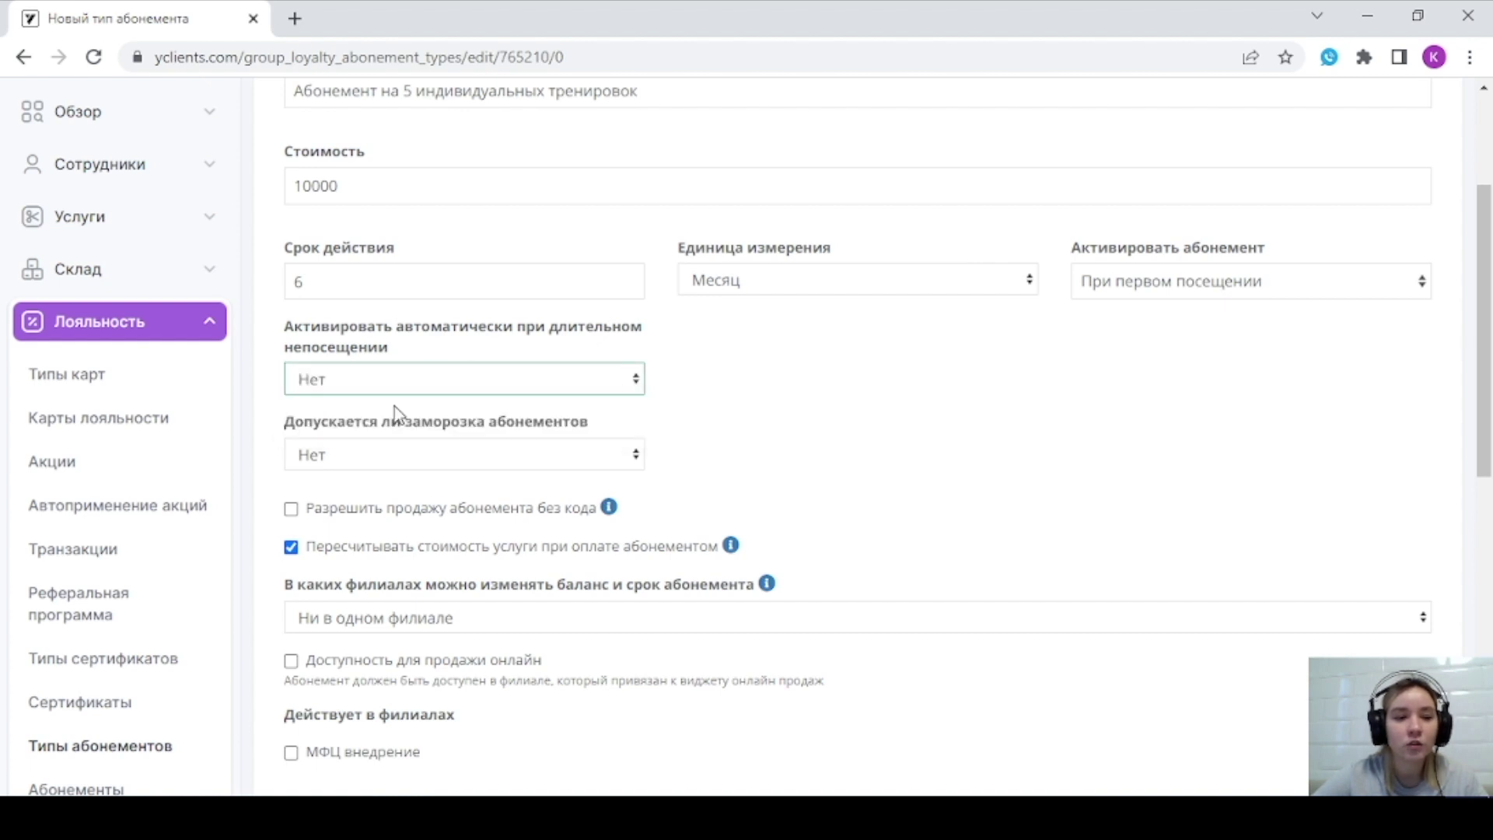
- Try activating the subscription at sale (При продаже), and return the setting to the first visit (При первом посещении)
click(1120, 289)
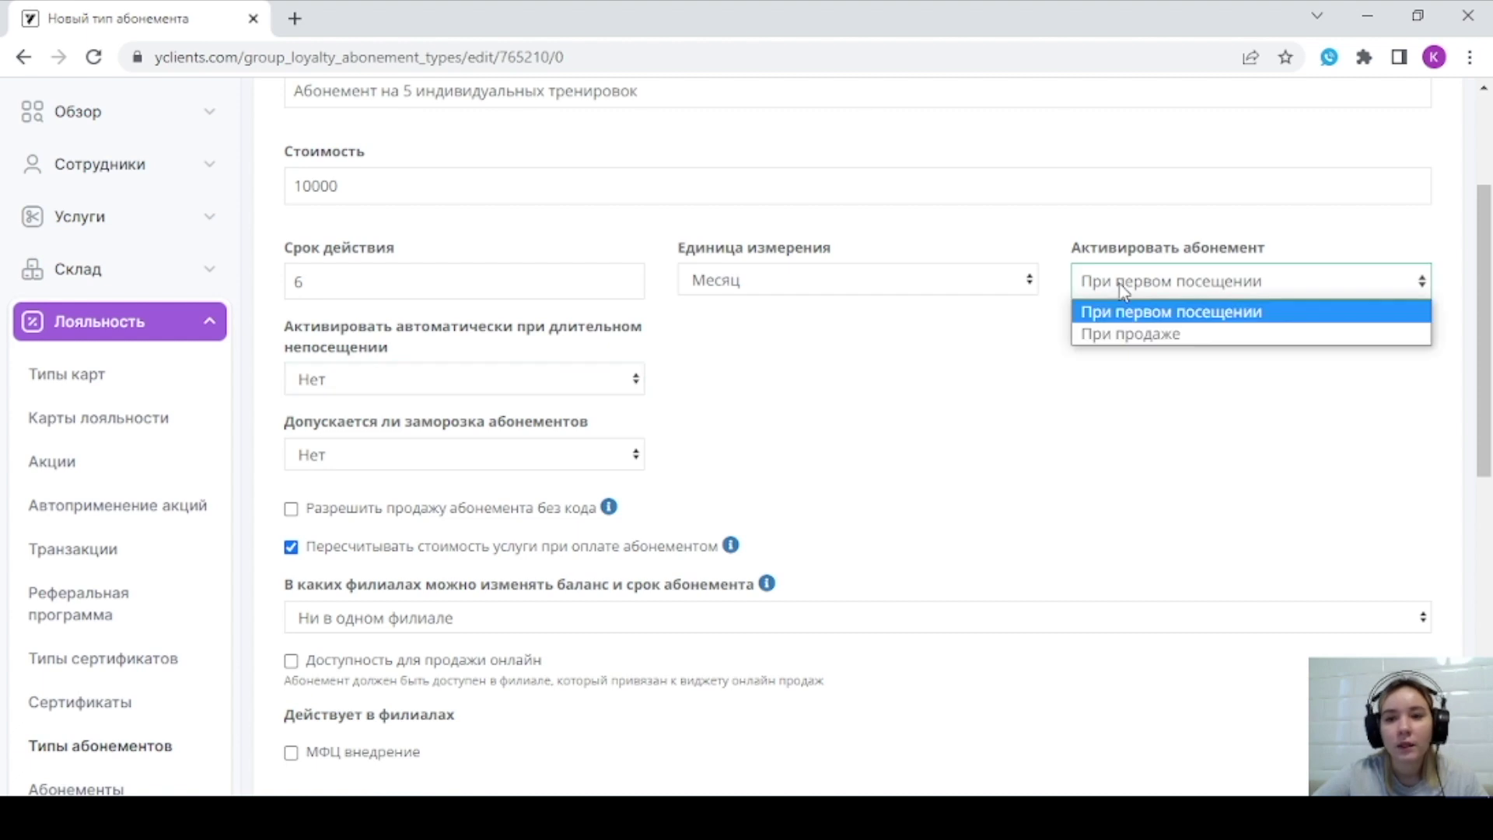
click(1194, 334)
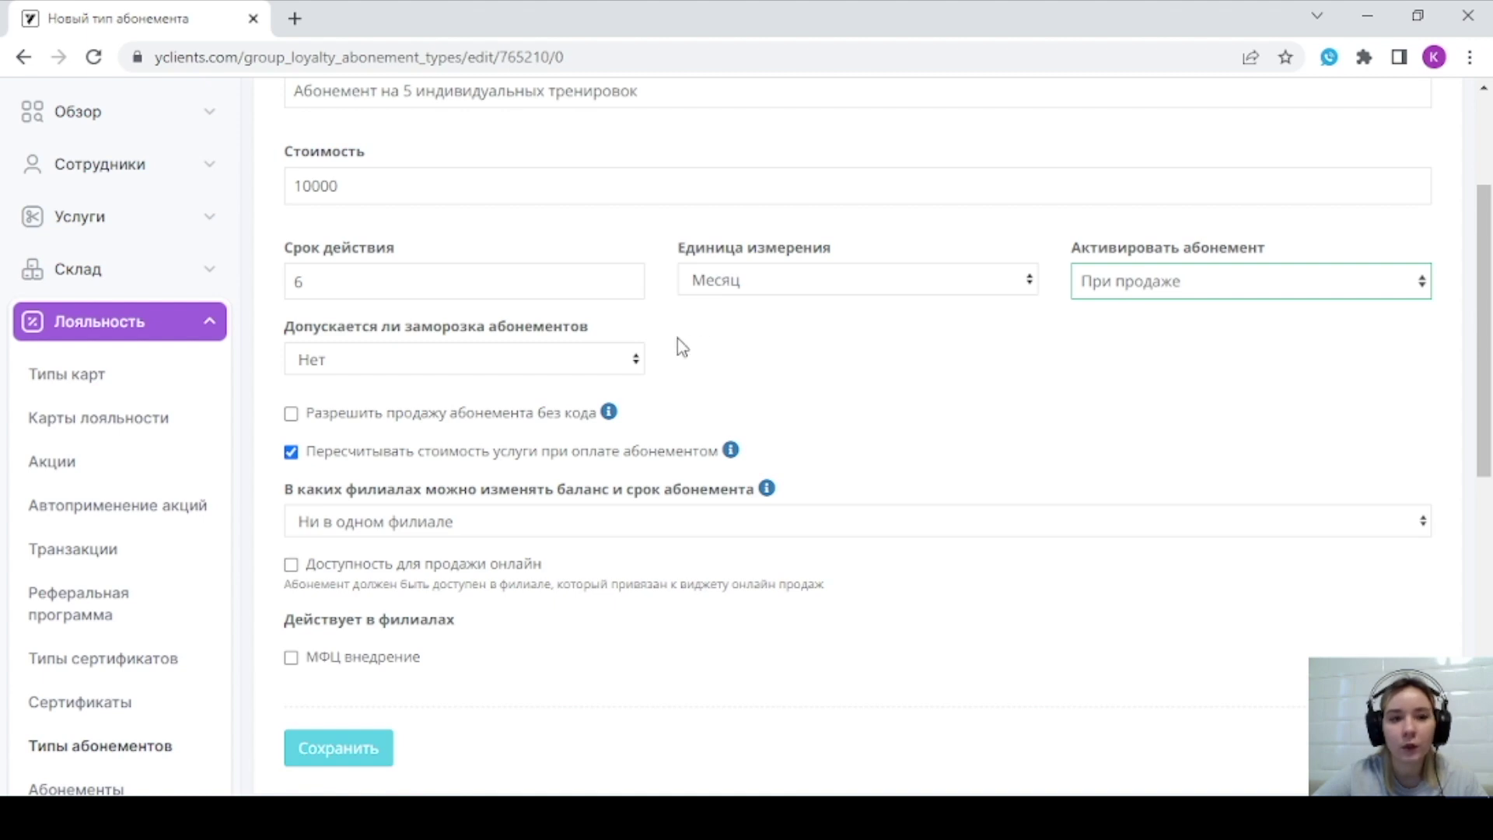
click(1129, 279)
click(1114, 309)
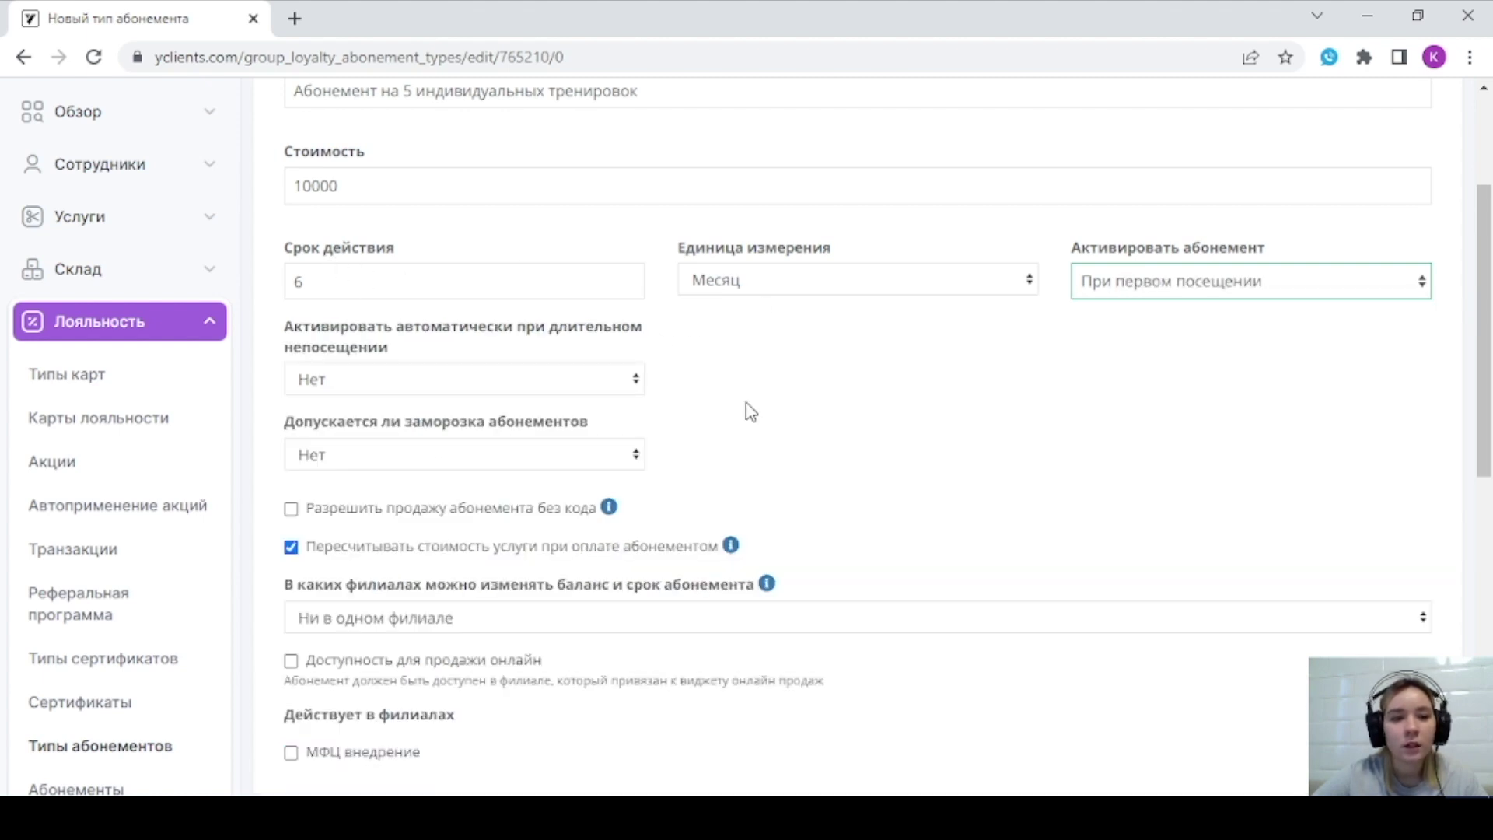
- Allow freezing of the subscription by setting Допускается ли заморозка абонементов to Да
scroll(700, 408, down, 1)
drag(287, 312, 622, 316)
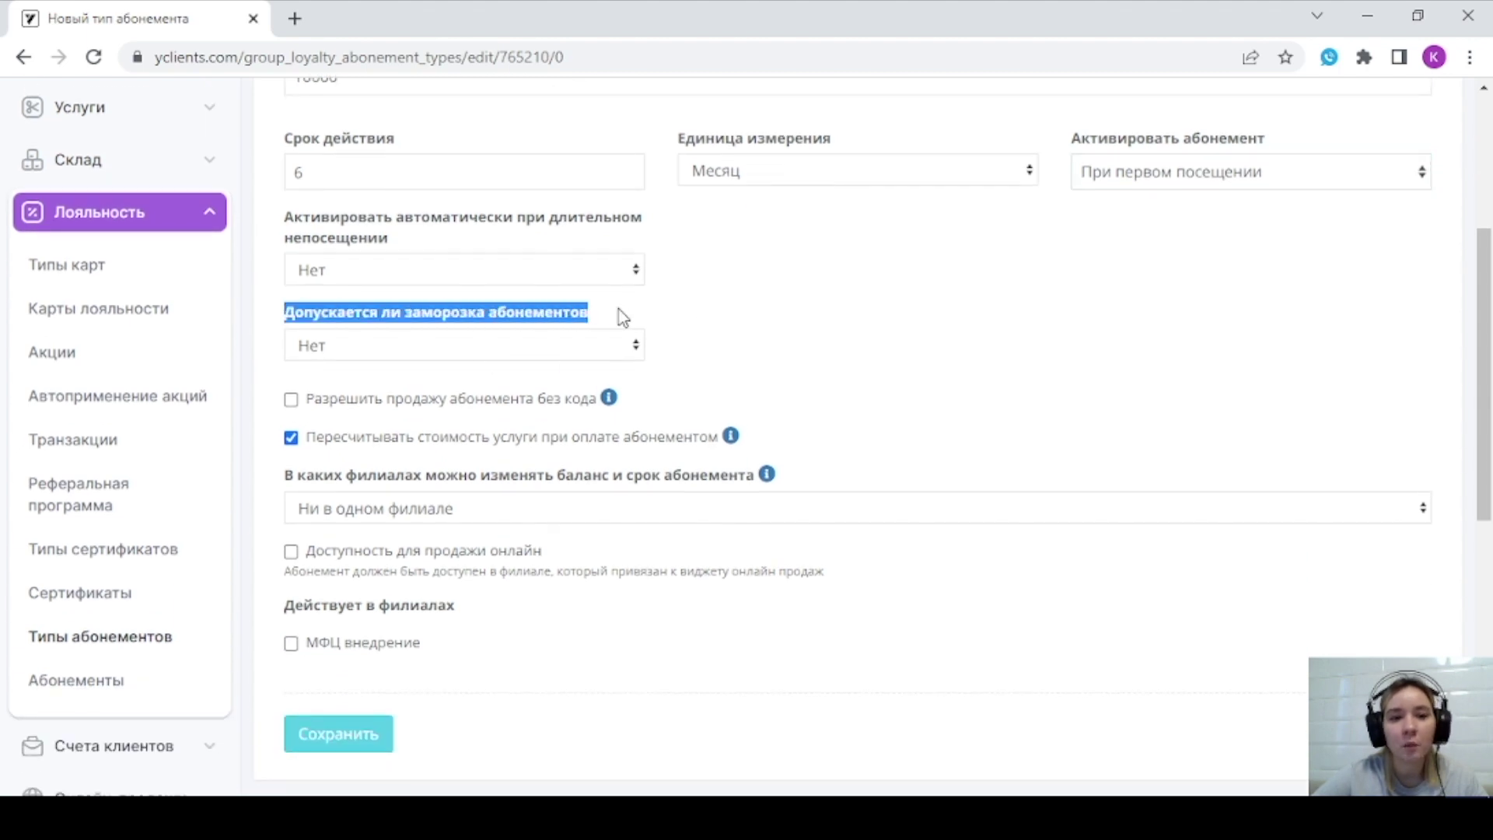
click(793, 341)
click(433, 346)
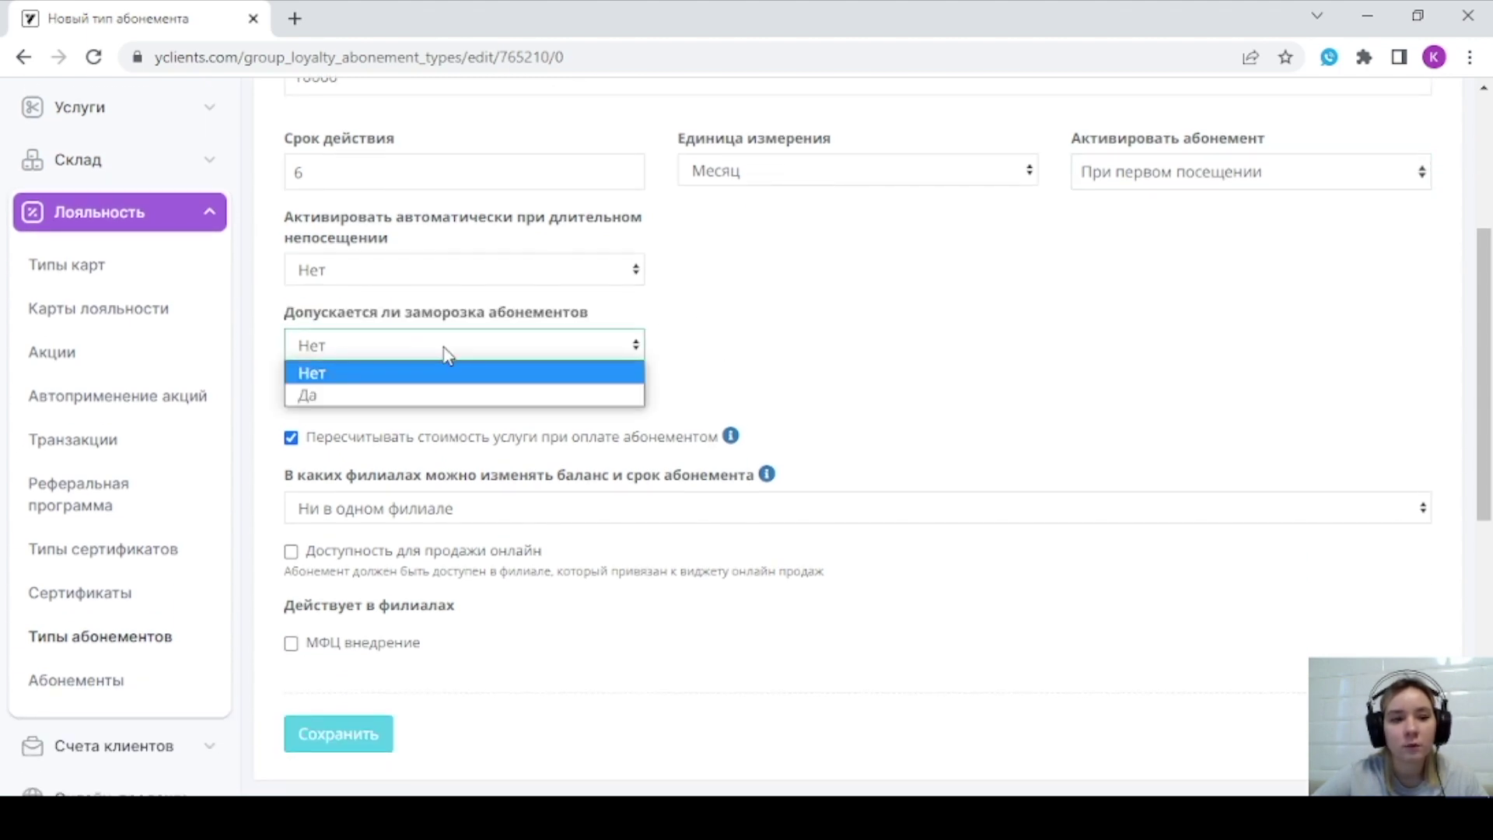
click(343, 394)
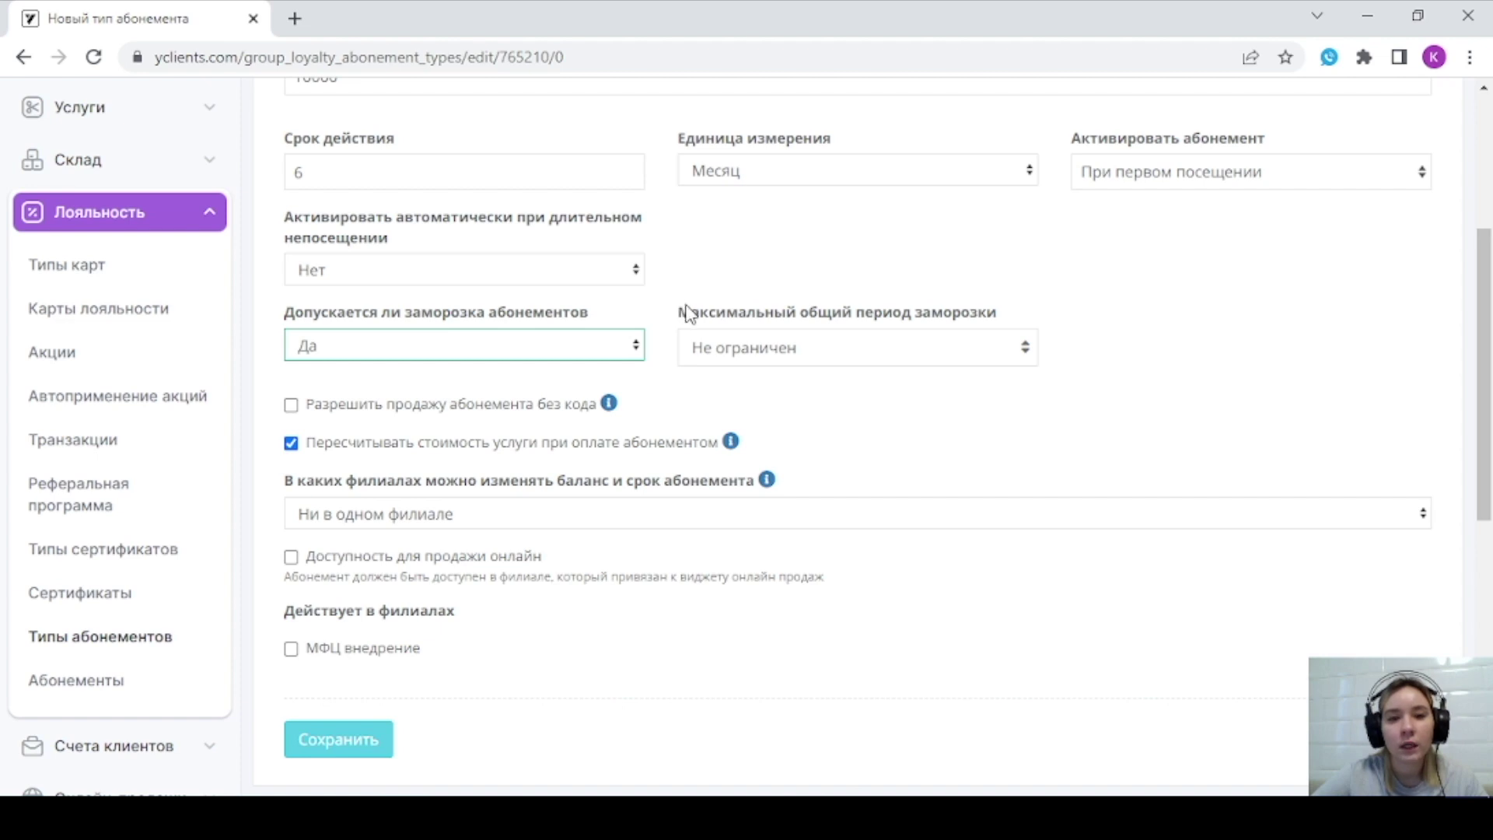
- Set the maximum total freeze period (Максимальный общий период заморозки) to 30 days (30 дней)
drag(681, 312, 998, 322)
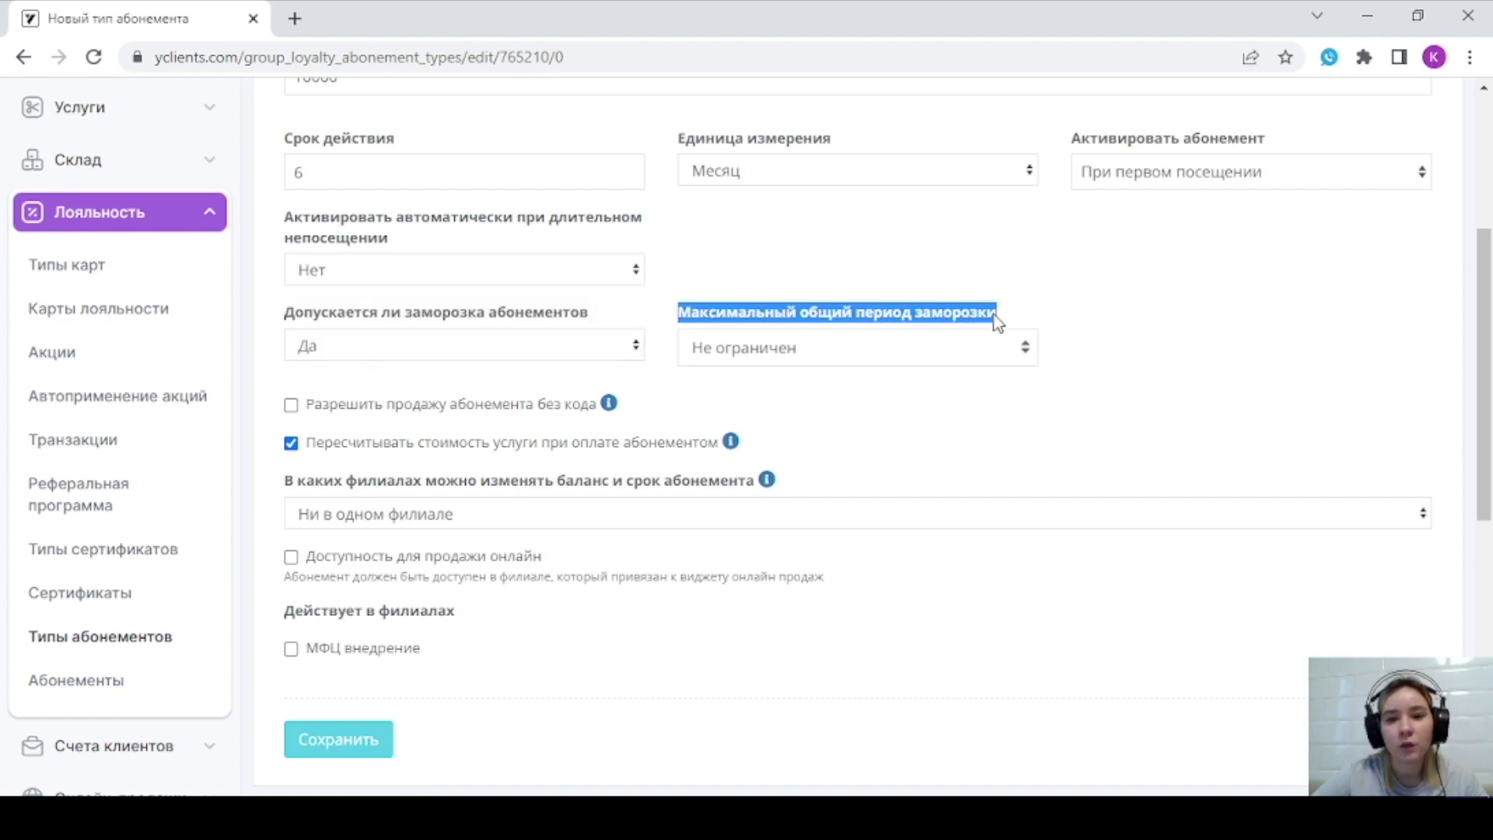
click(1093, 308)
click(839, 356)
scroll(799, 556, down, 3)
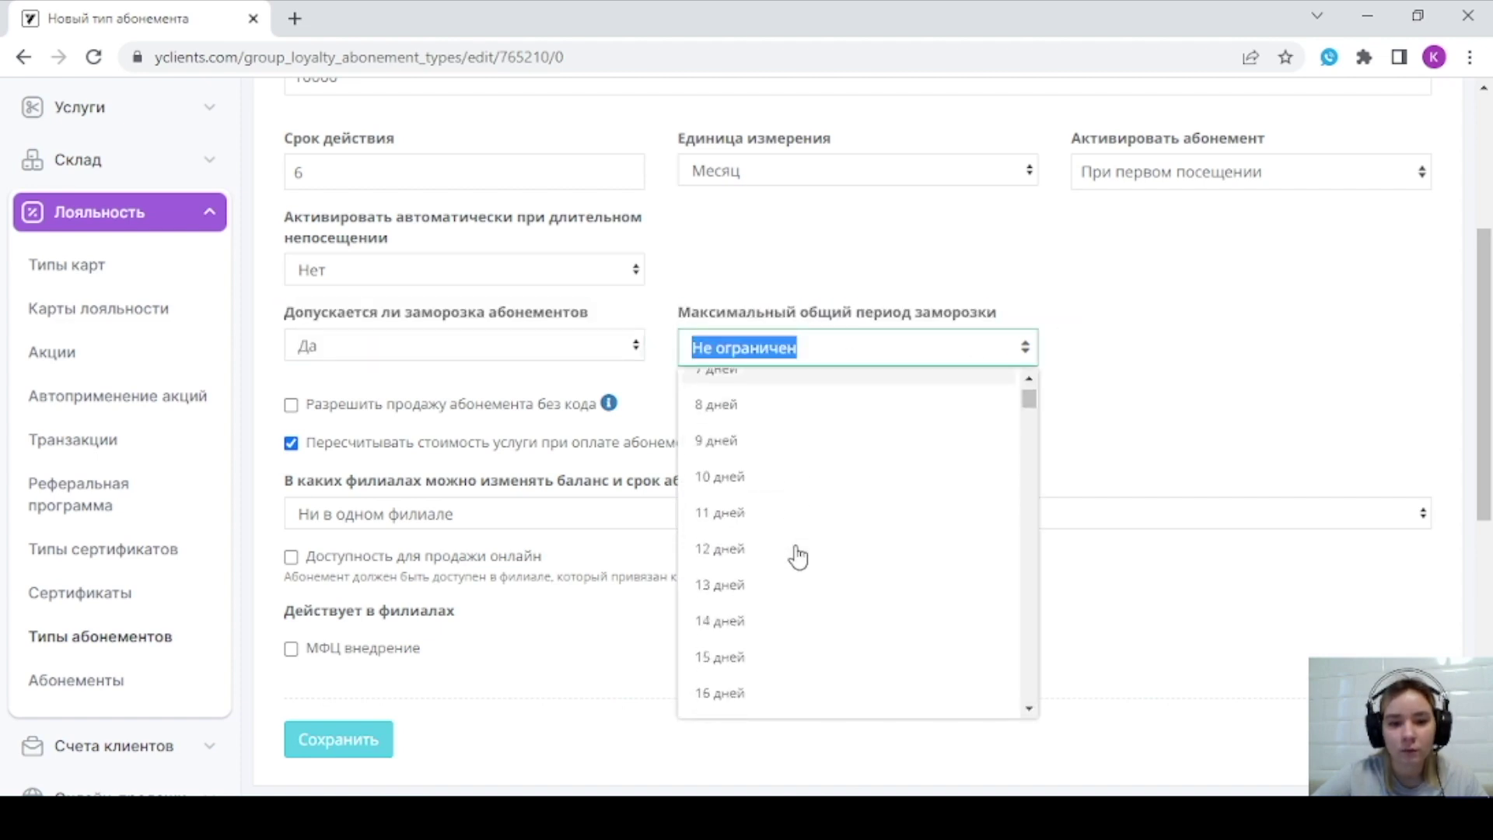
scroll(797, 557, down, 8)
click(730, 493)
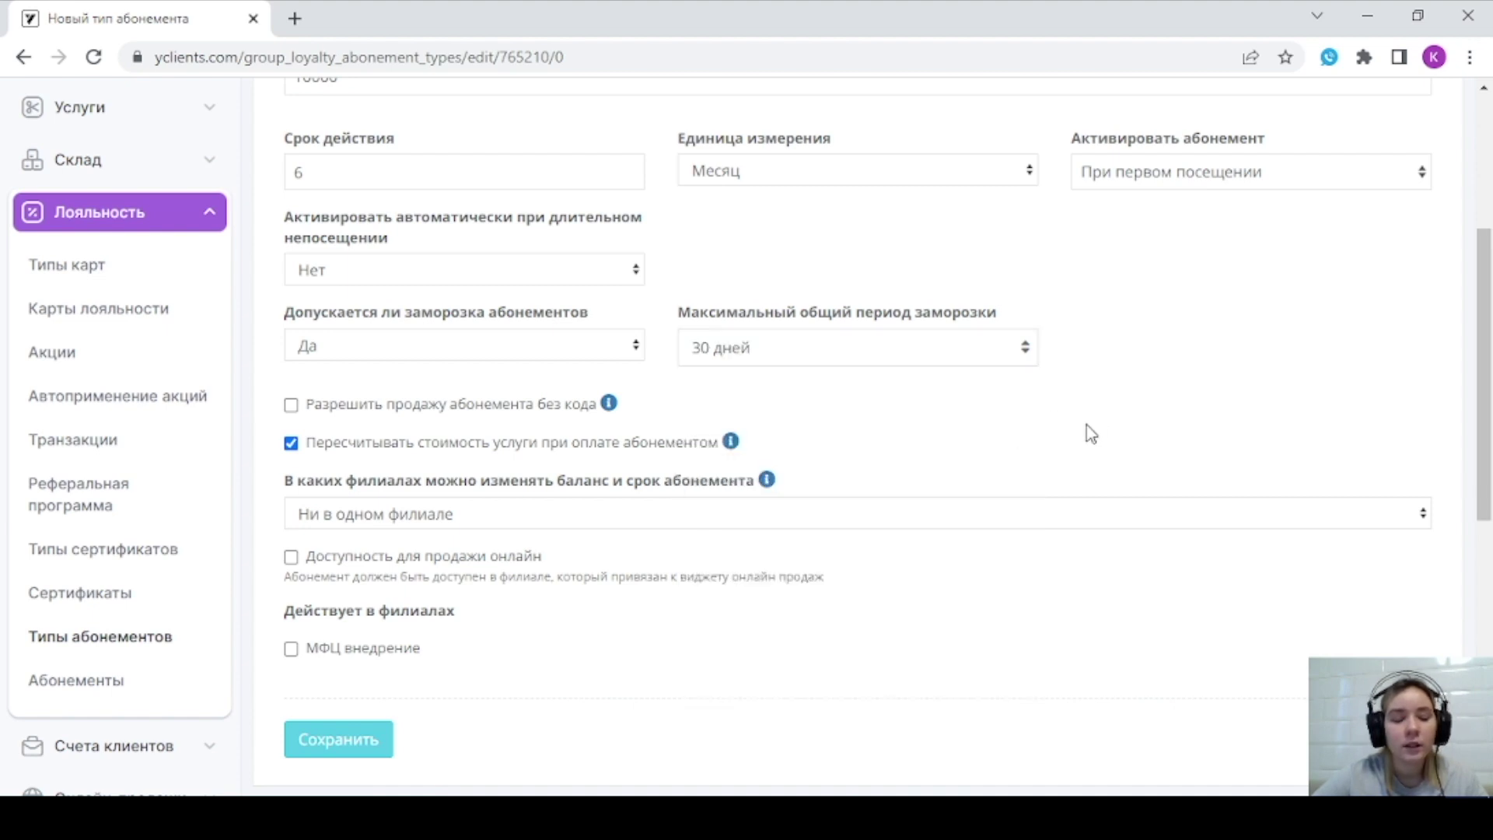
- Try allowing the subscription to be sold without a code (Разрешить продажу абонемента без кода) and turn the option off again
click(389, 405)
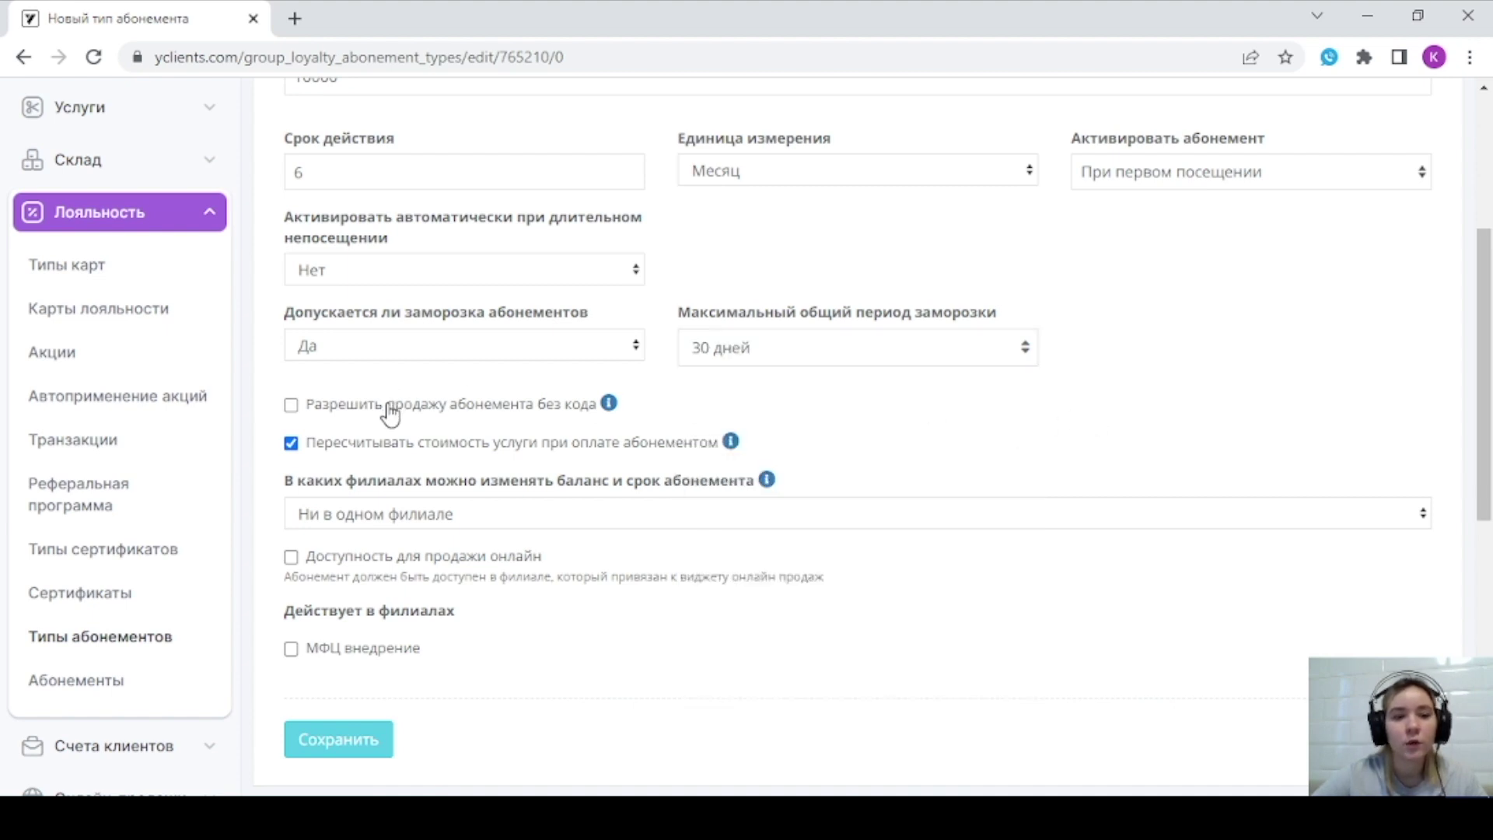
click(515, 416)
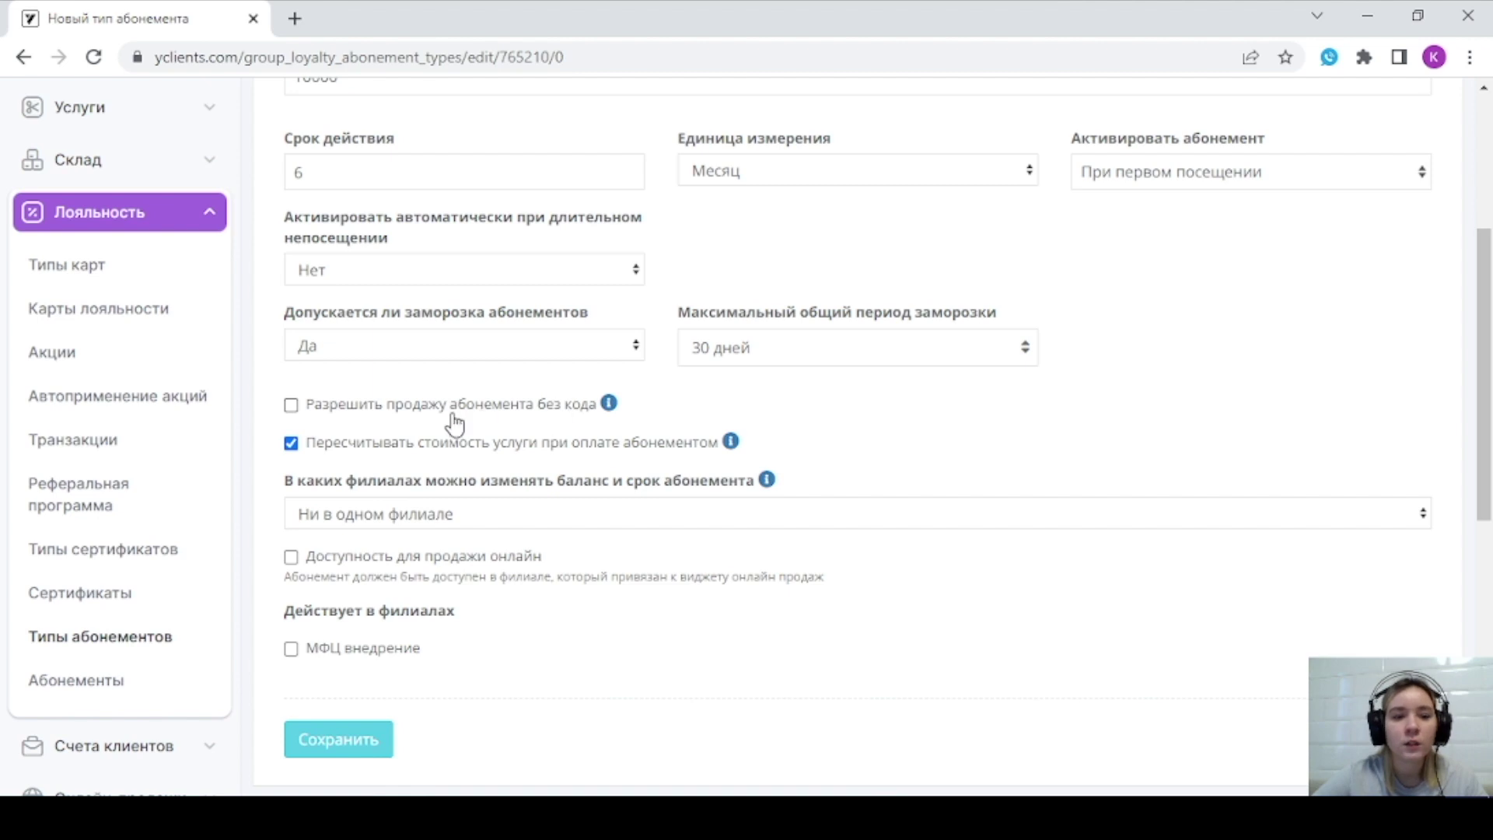
click(431, 408)
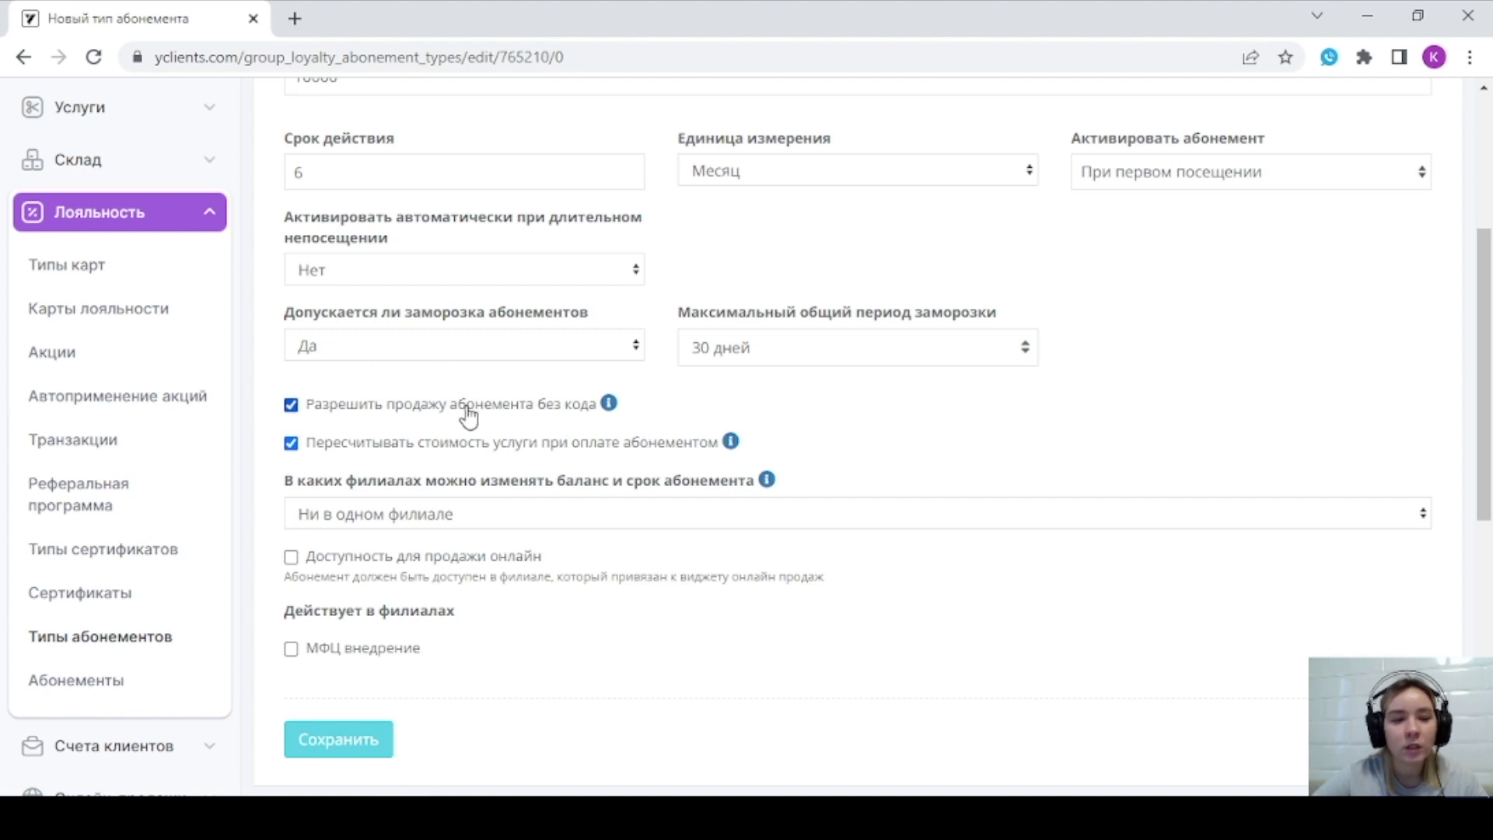
click(291, 405)
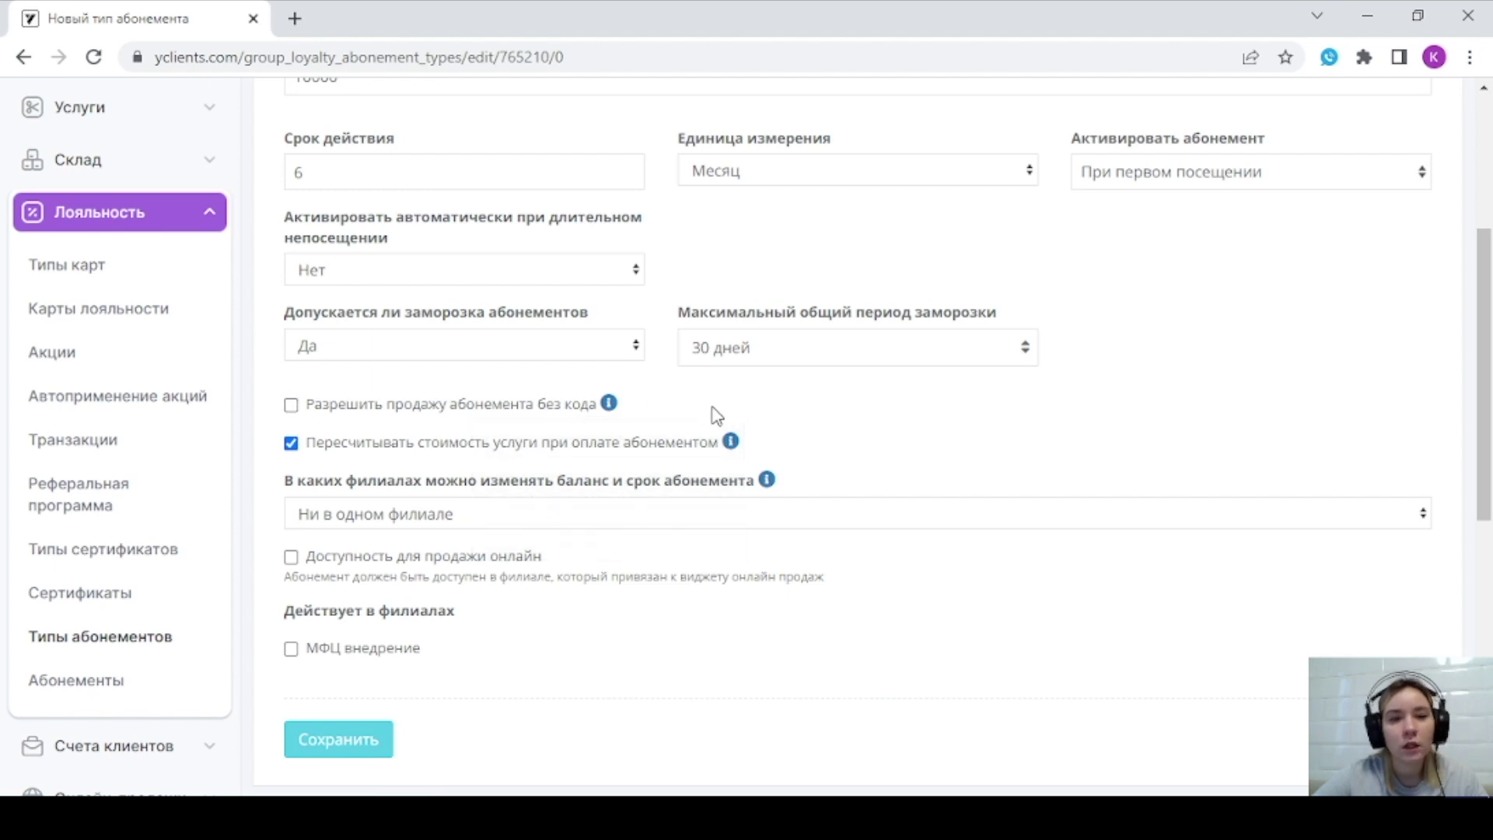
- Try turning off service cost recalculation (Пересчитывать стоимость услуги при оплате абонементом), review the subscription's name and cost, and turn recalculation back on
scroll(700, 420, up, 3)
scroll(591, 331, down, 1)
scroll(651, 342, down, 3)
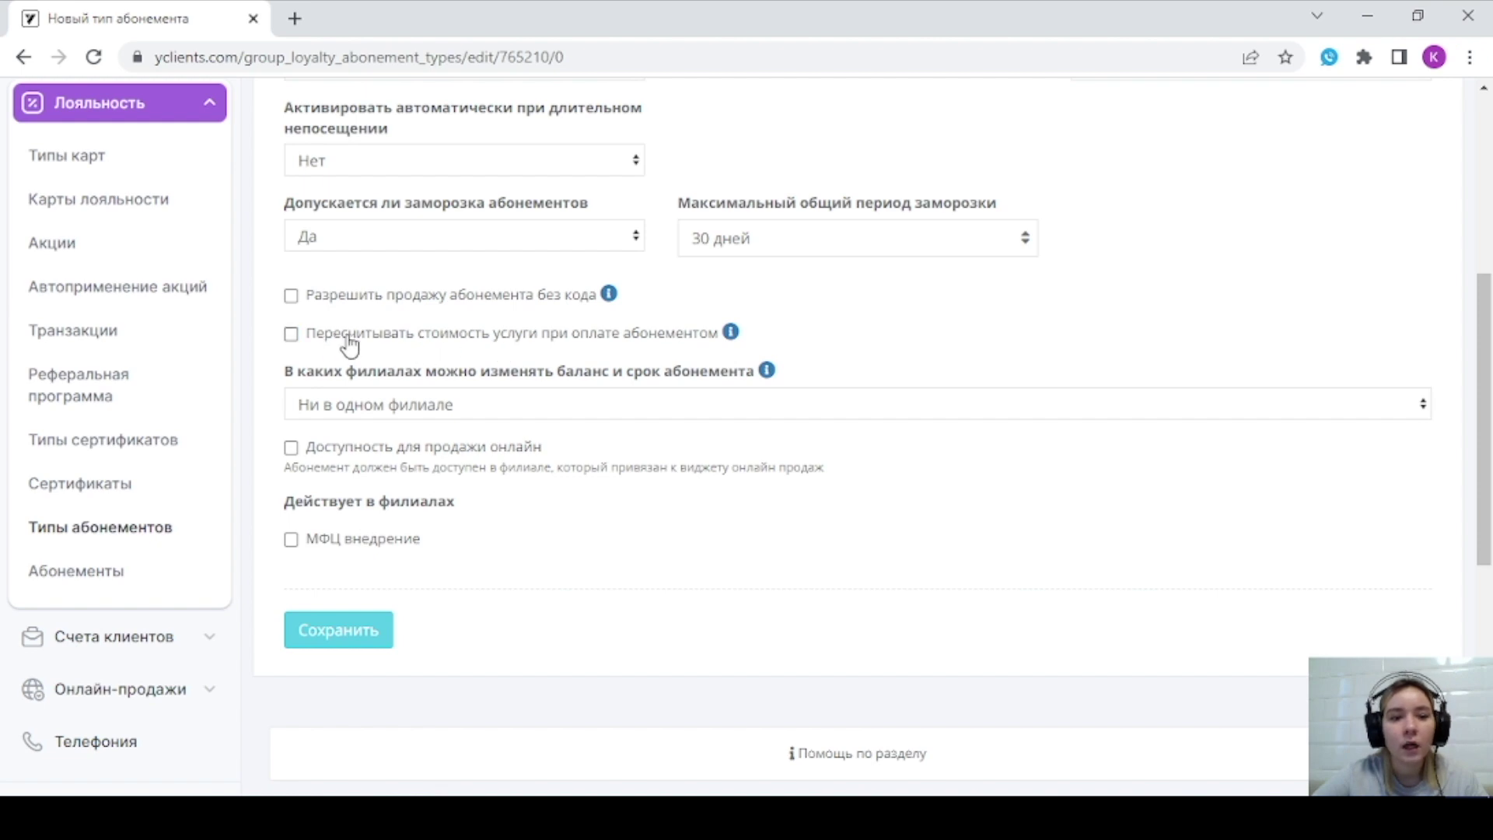
scroll(372, 172, up, 3)
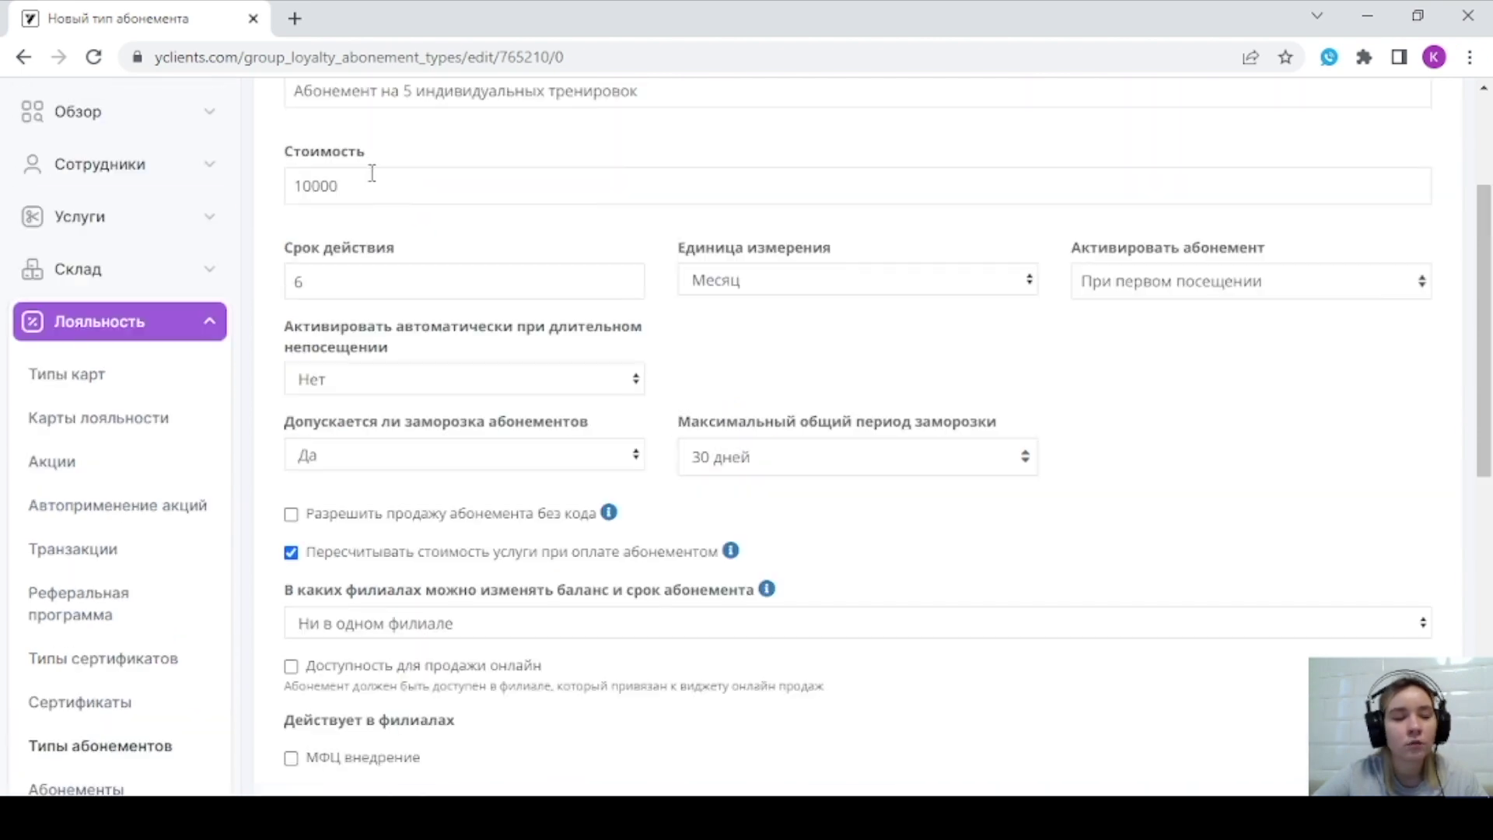
double_click(356, 191)
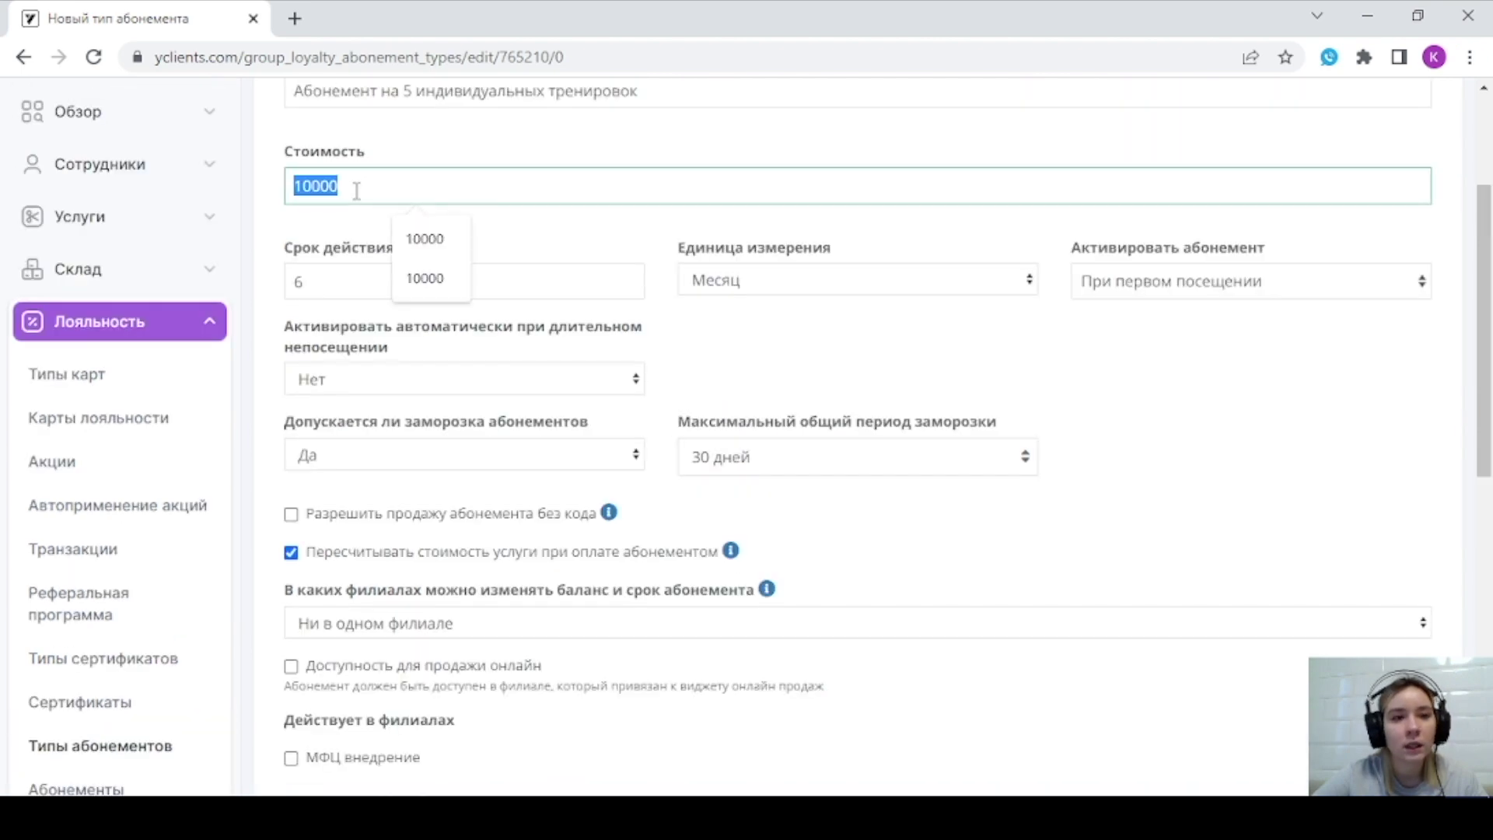
click(437, 159)
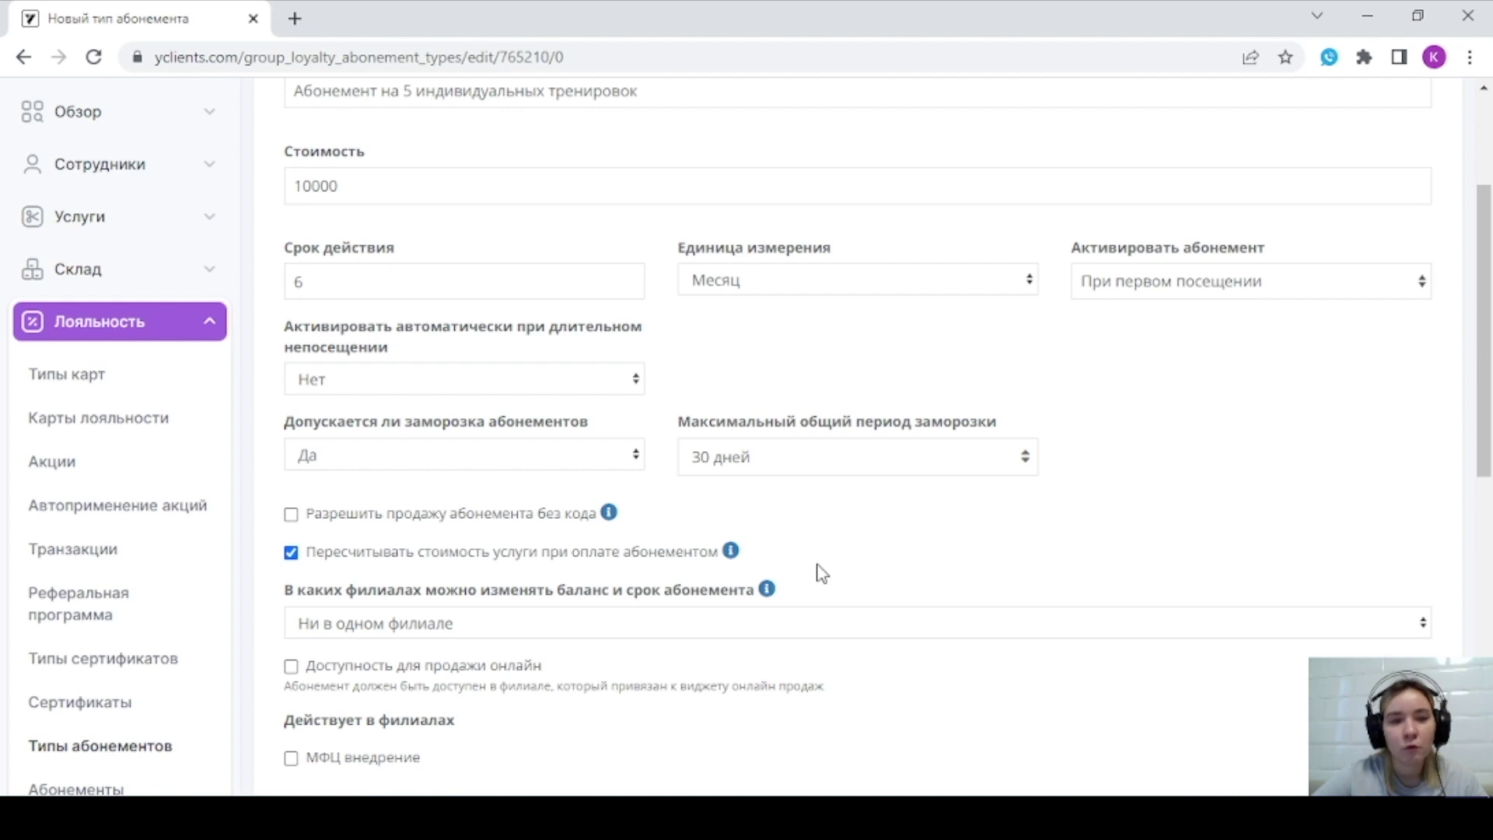
scroll(863, 570, up, 2)
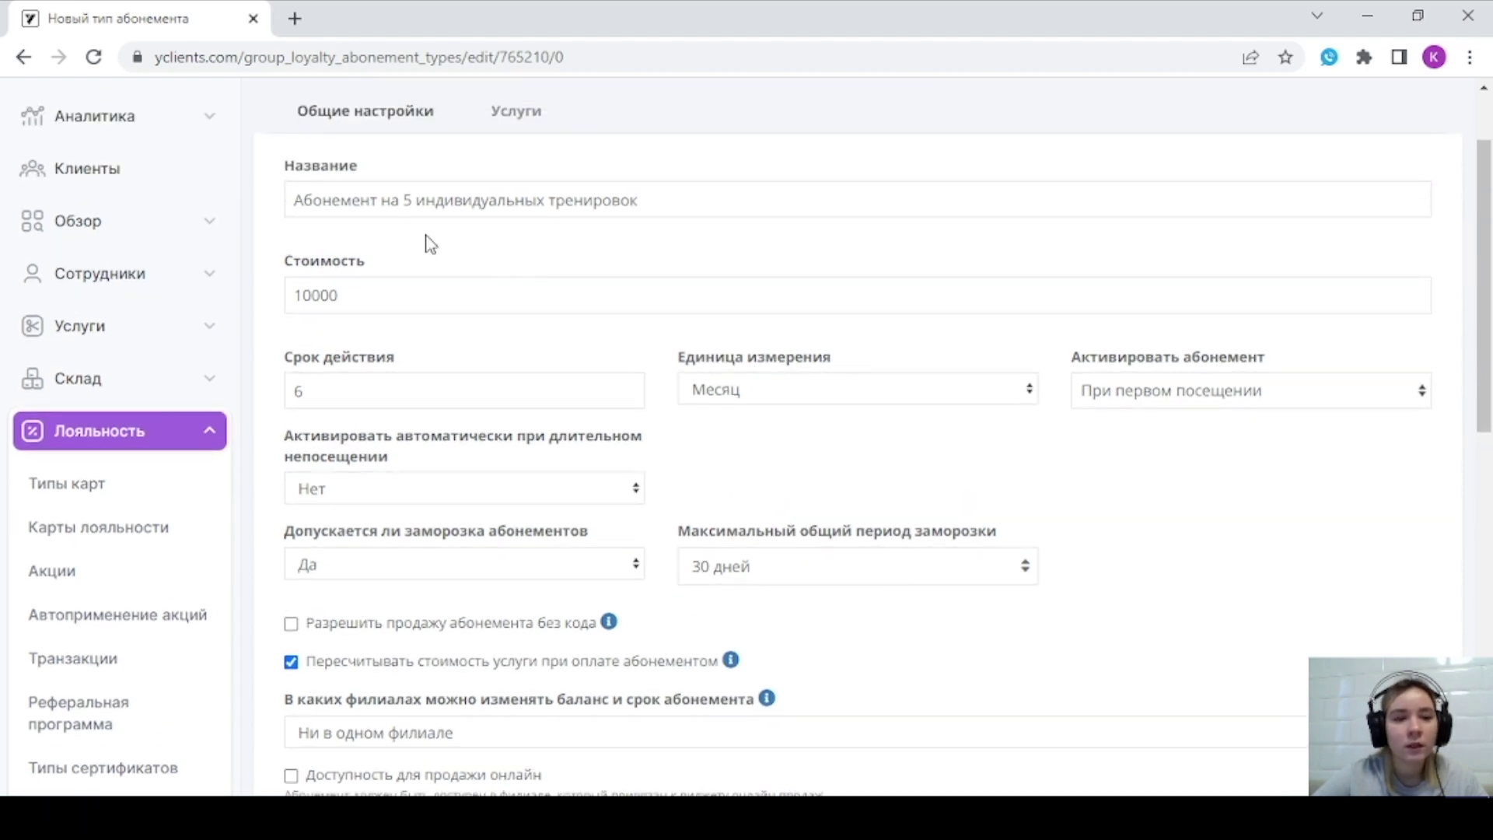
scroll(430, 244, down, 2)
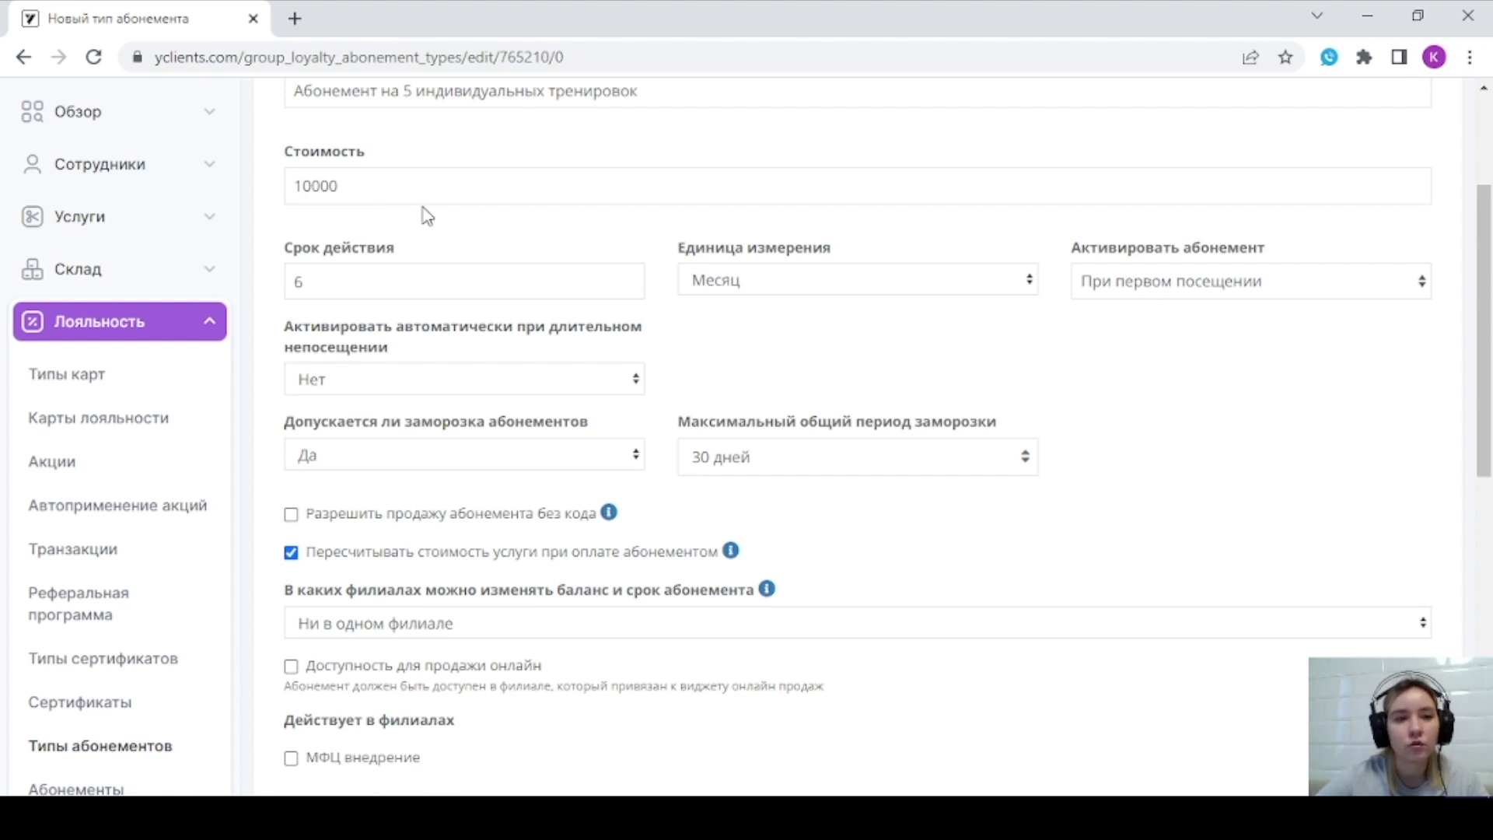
scroll(420, 301, down, 3)
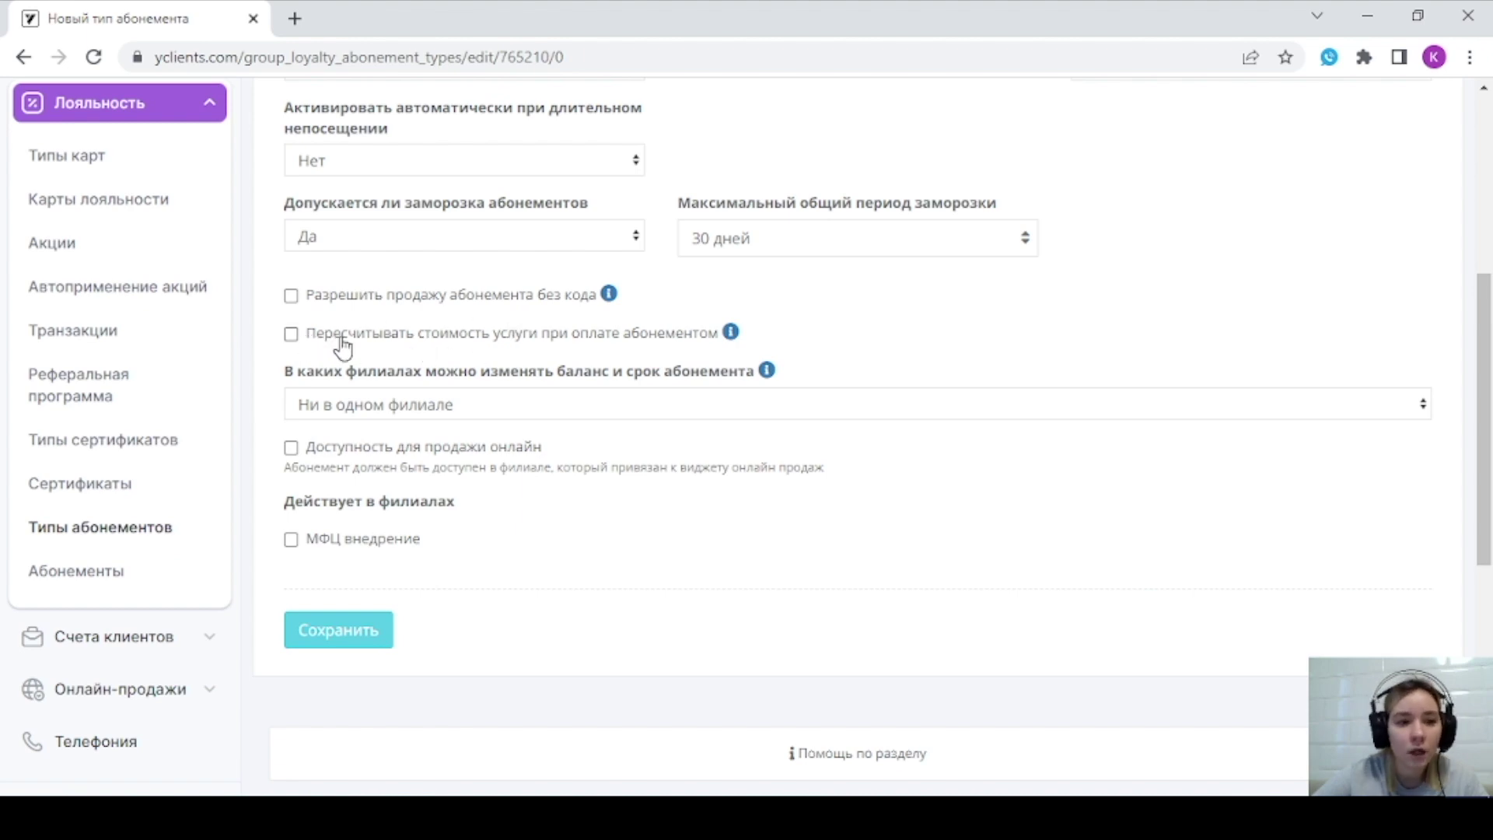
click(401, 342)
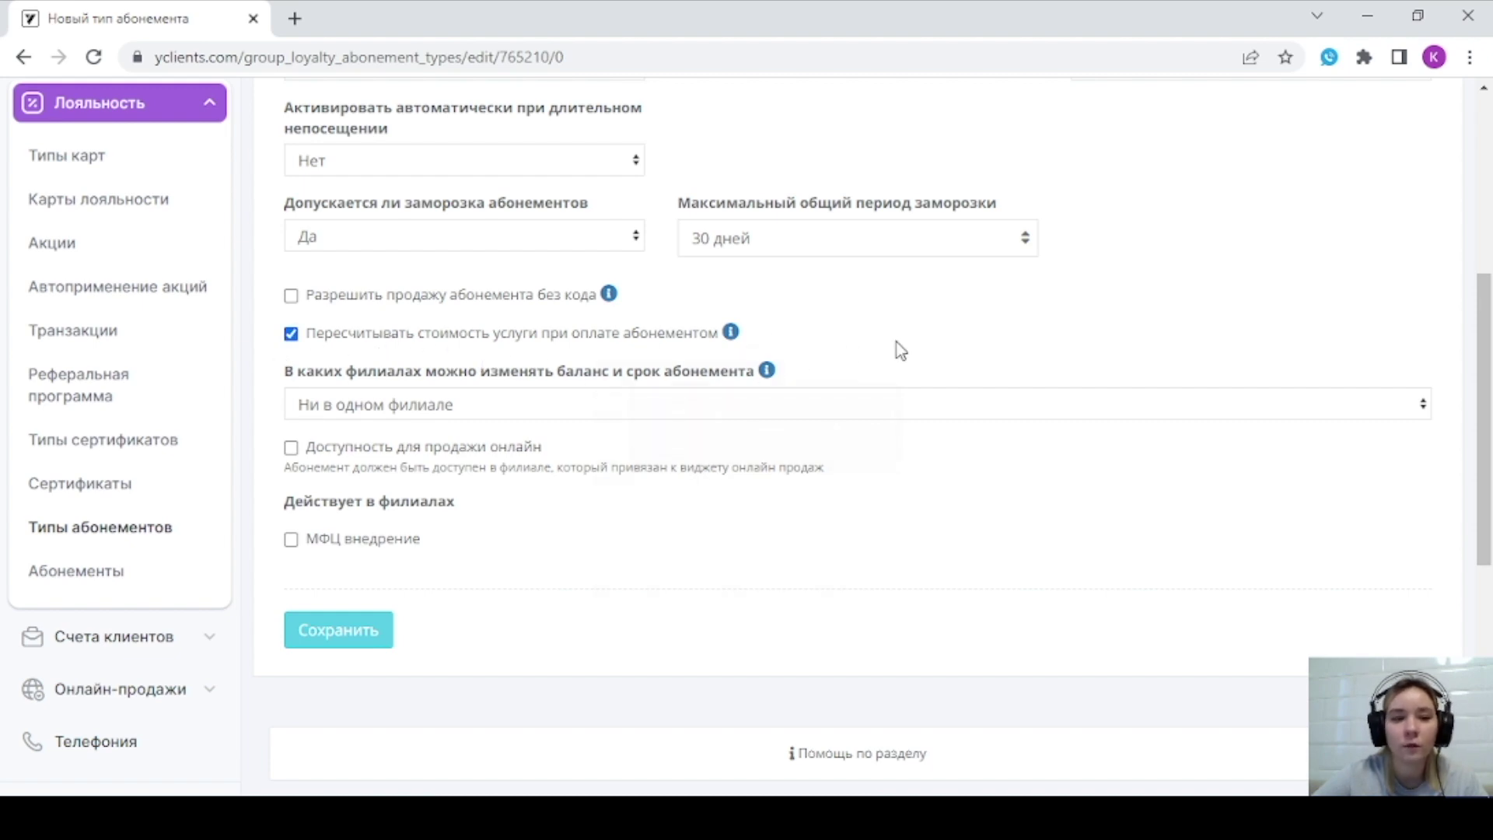
- Allow the subscription's balance and validity period to be changed in all branches of the network (Во всех филиалах сети)
scroll(606, 389, down, 1)
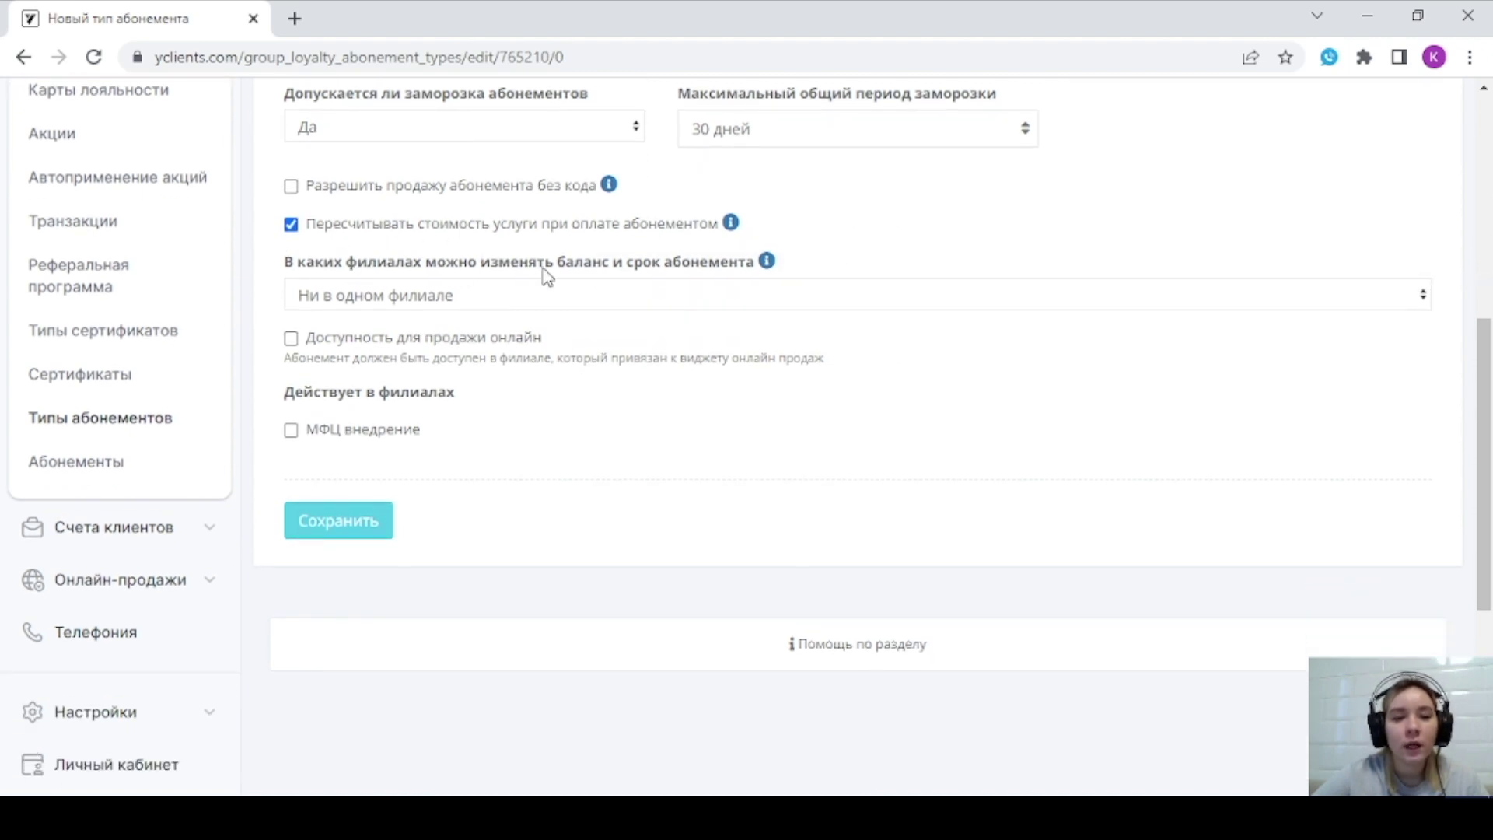
click(680, 300)
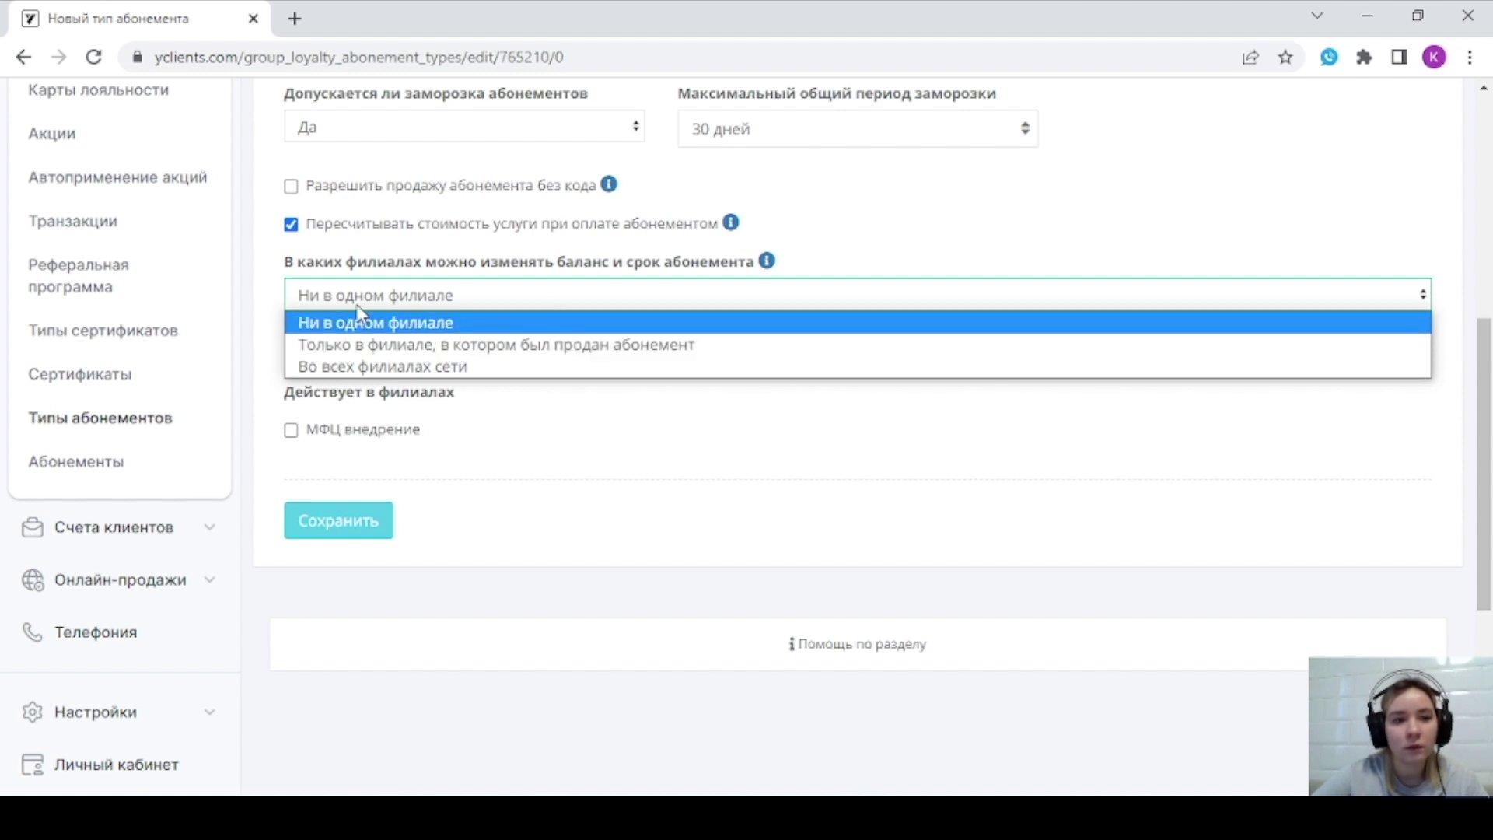
click(436, 321)
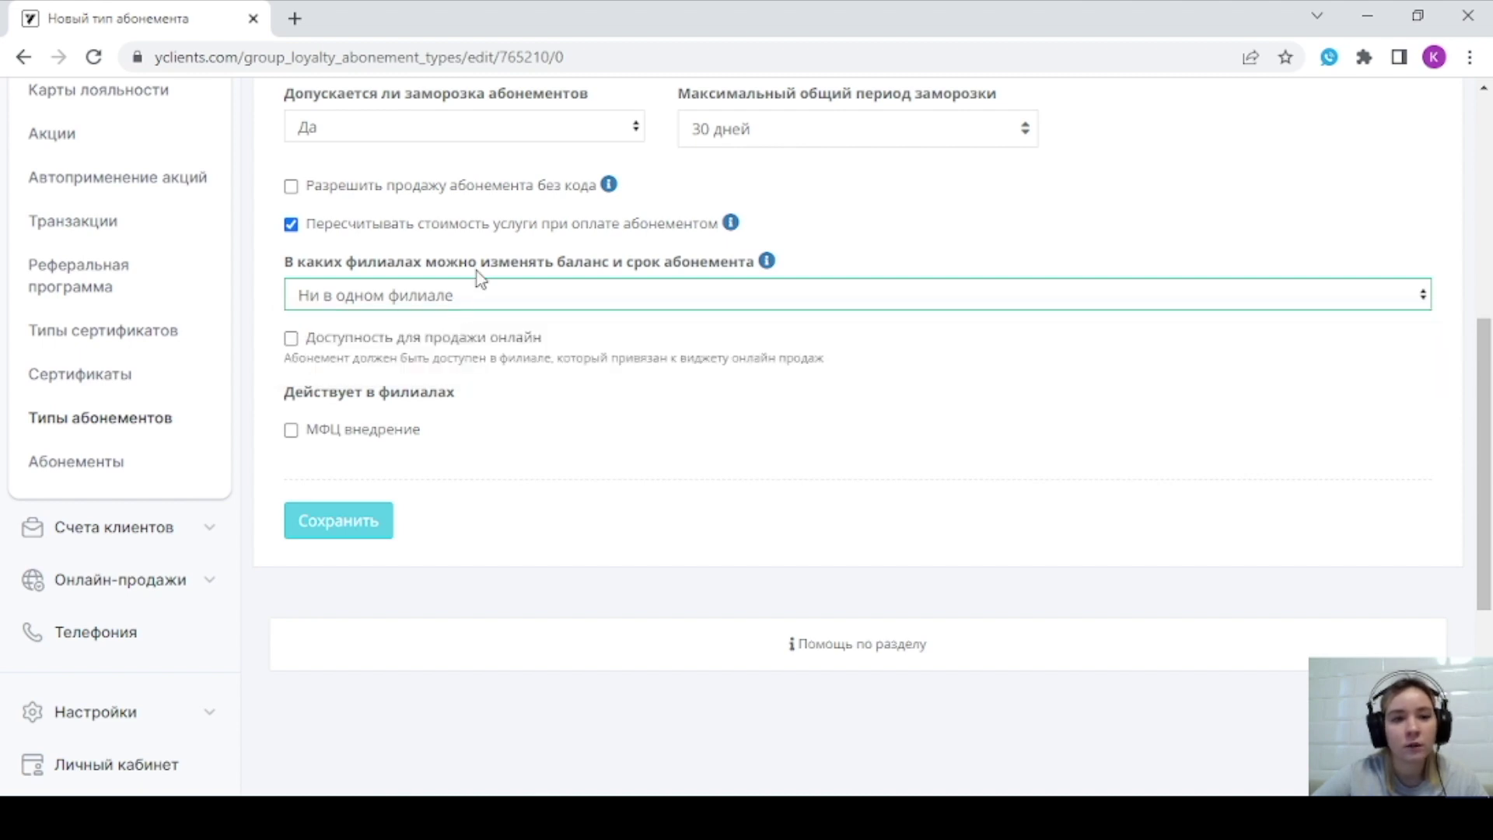
click(578, 297)
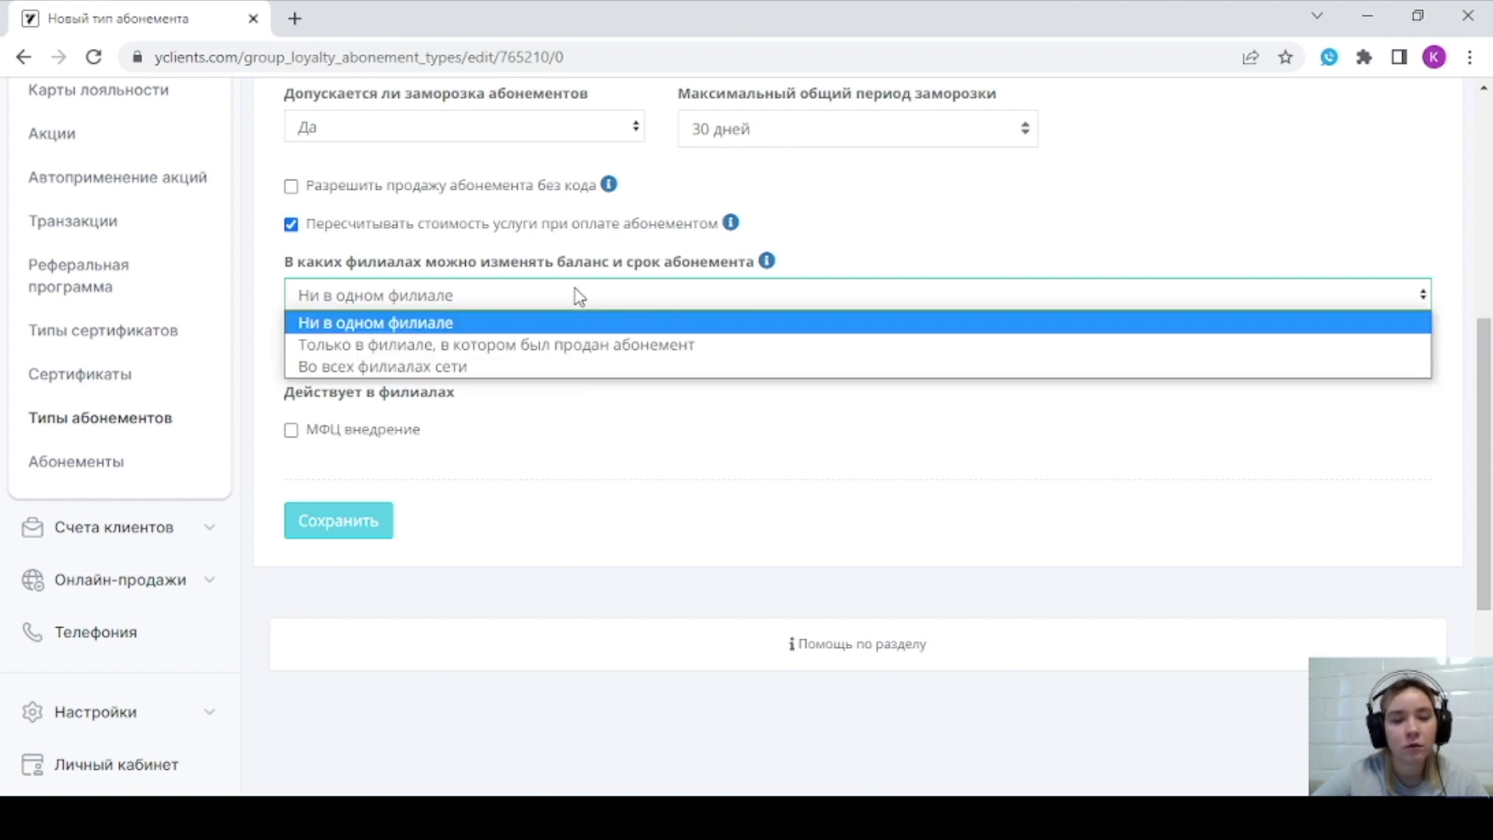
click(464, 364)
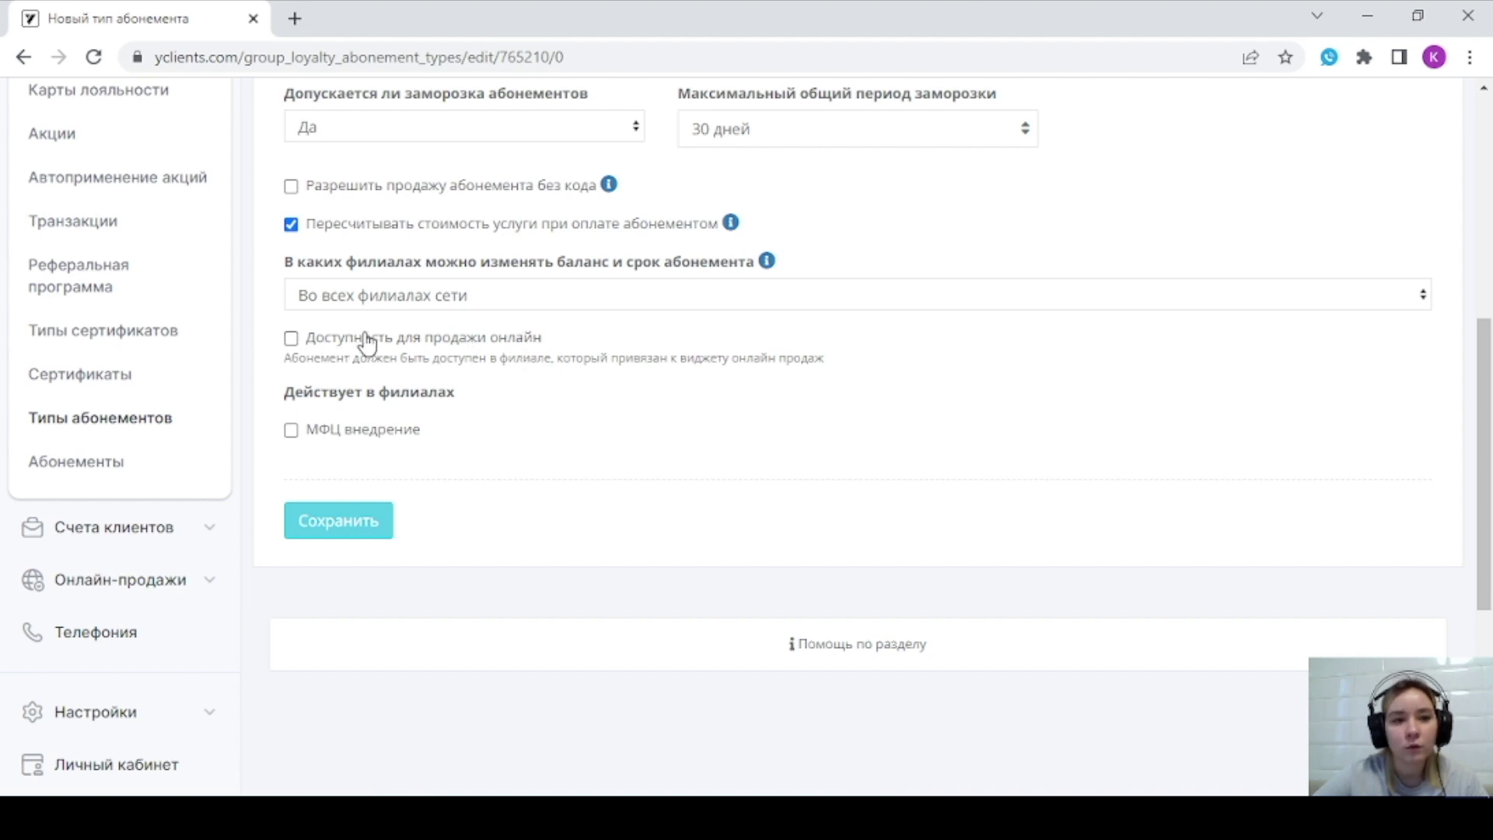
- Make the subscription available for online sale (Доступность для продажи онлайн) and look over the additional online sale fields
click(294, 340)
scroll(545, 381, down, 1)
scroll(596, 368, down, 2)
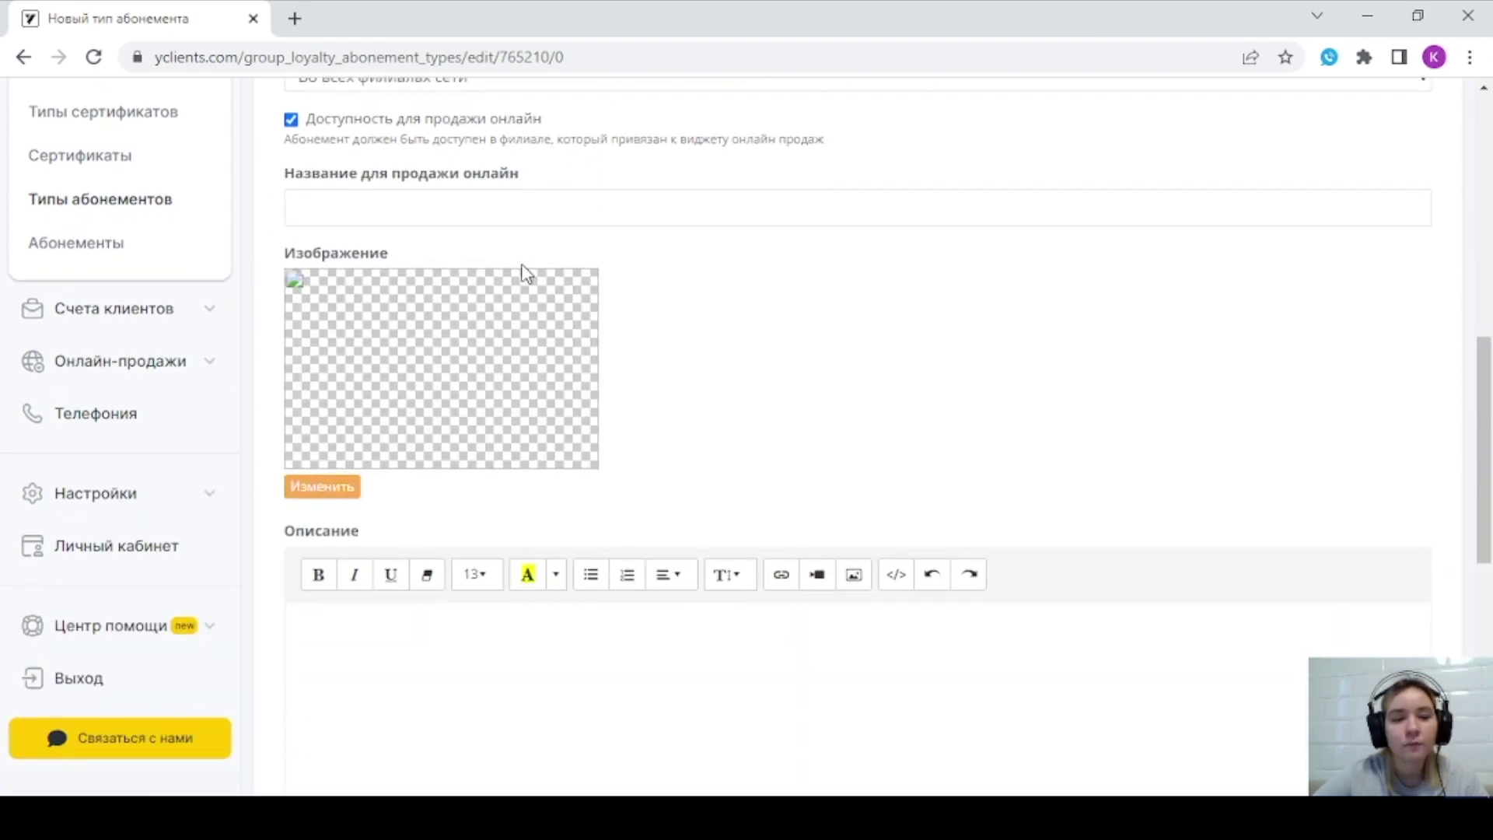
scroll(519, 273, up, 1)
click(544, 327)
click(908, 385)
- Copy the subscription's name, Абонемент на 5 индивидуальных тренировок, into the online sale name (Название для продажи онлайн)
scroll(855, 404, up, 6)
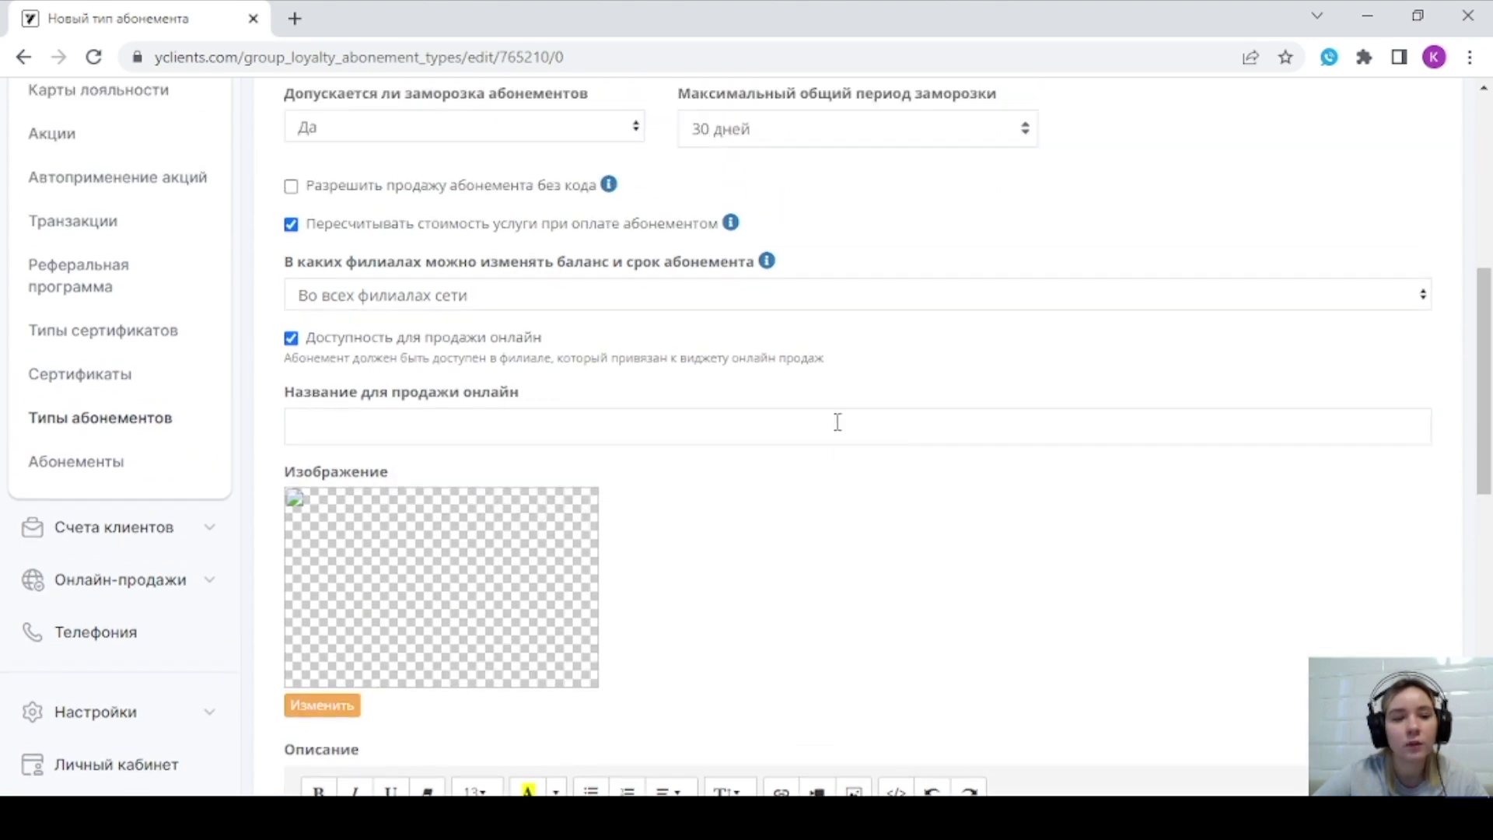
scroll(689, 206, up, 2)
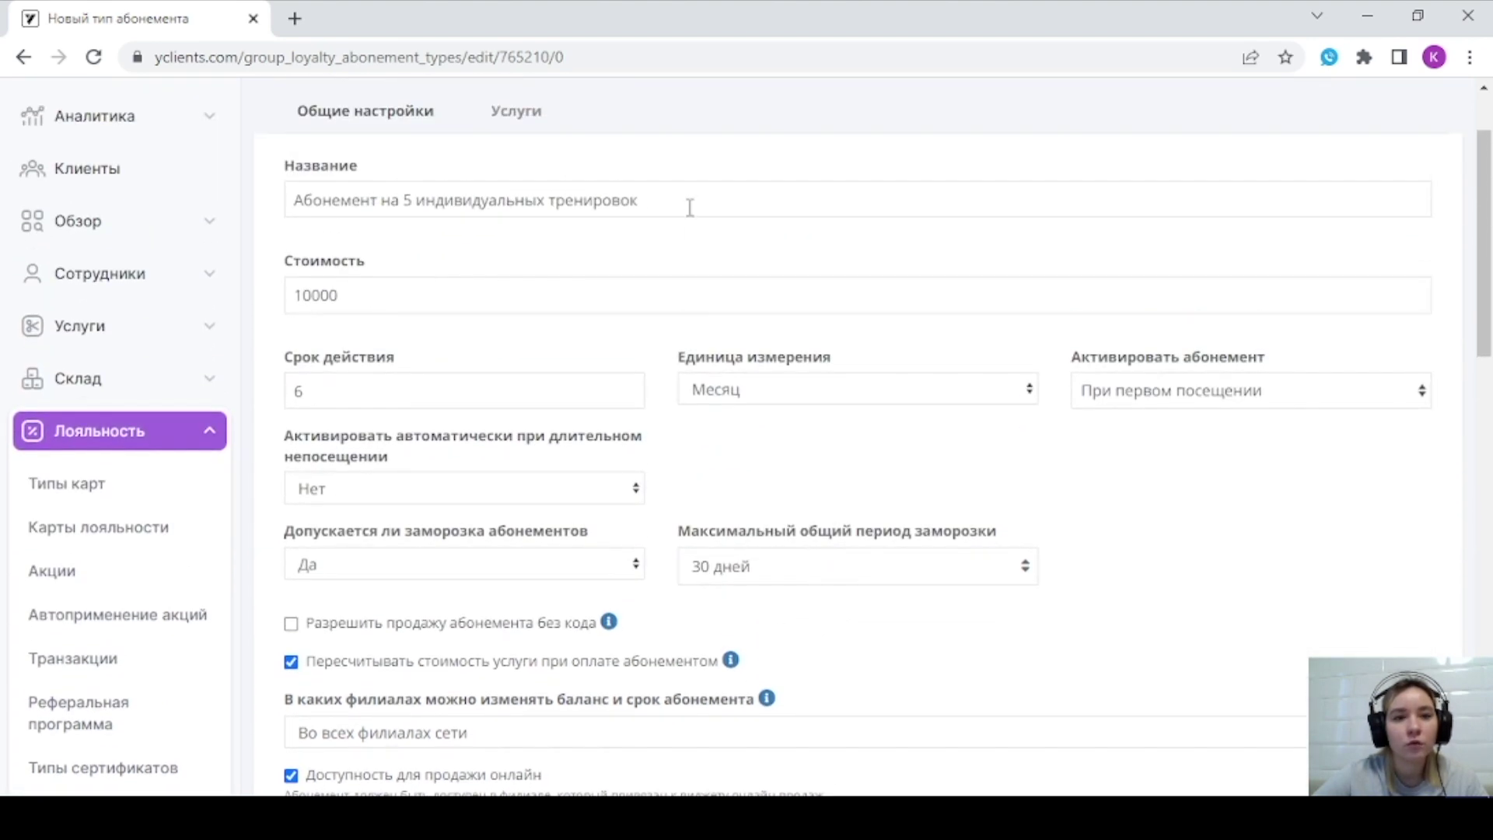
drag(689, 203, 260, 190)
key(ctrl+c)
scroll(544, 295, down, 4)
scroll(553, 302, down, 3)
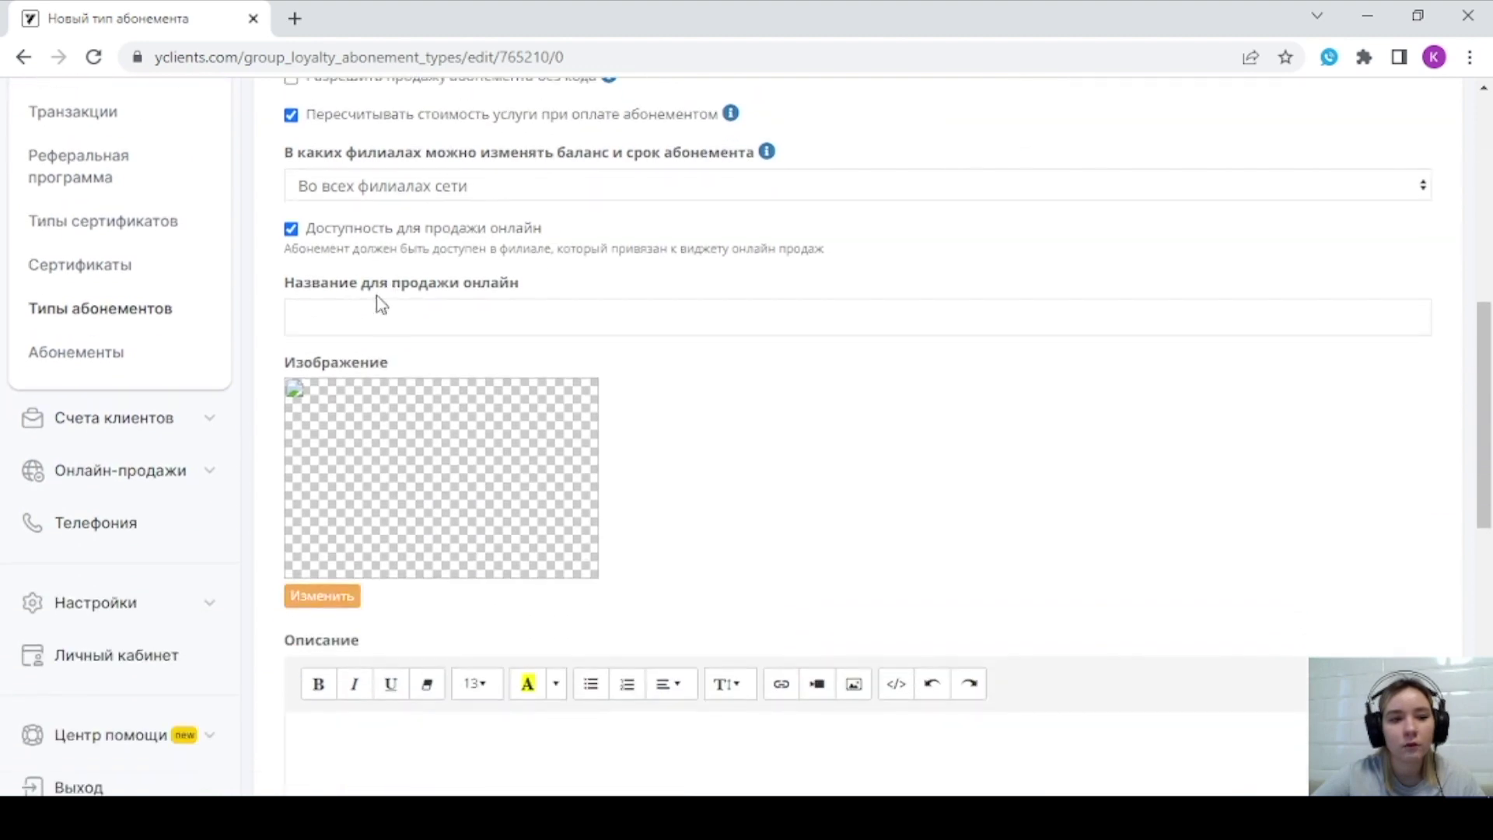
click(376, 315)
key(ctrl+v)
click(869, 391)
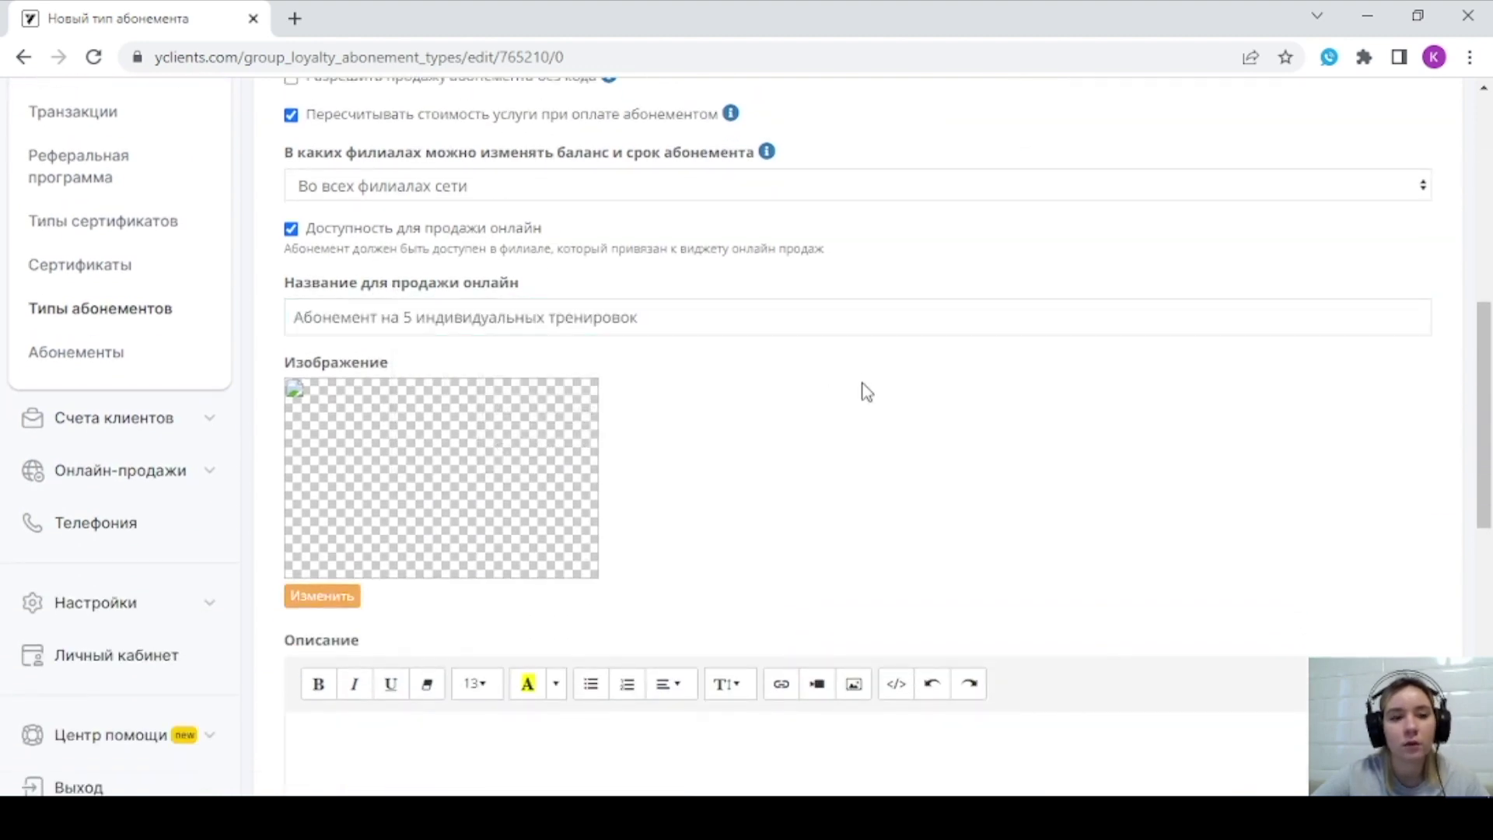
scroll(509, 424, down, 2)
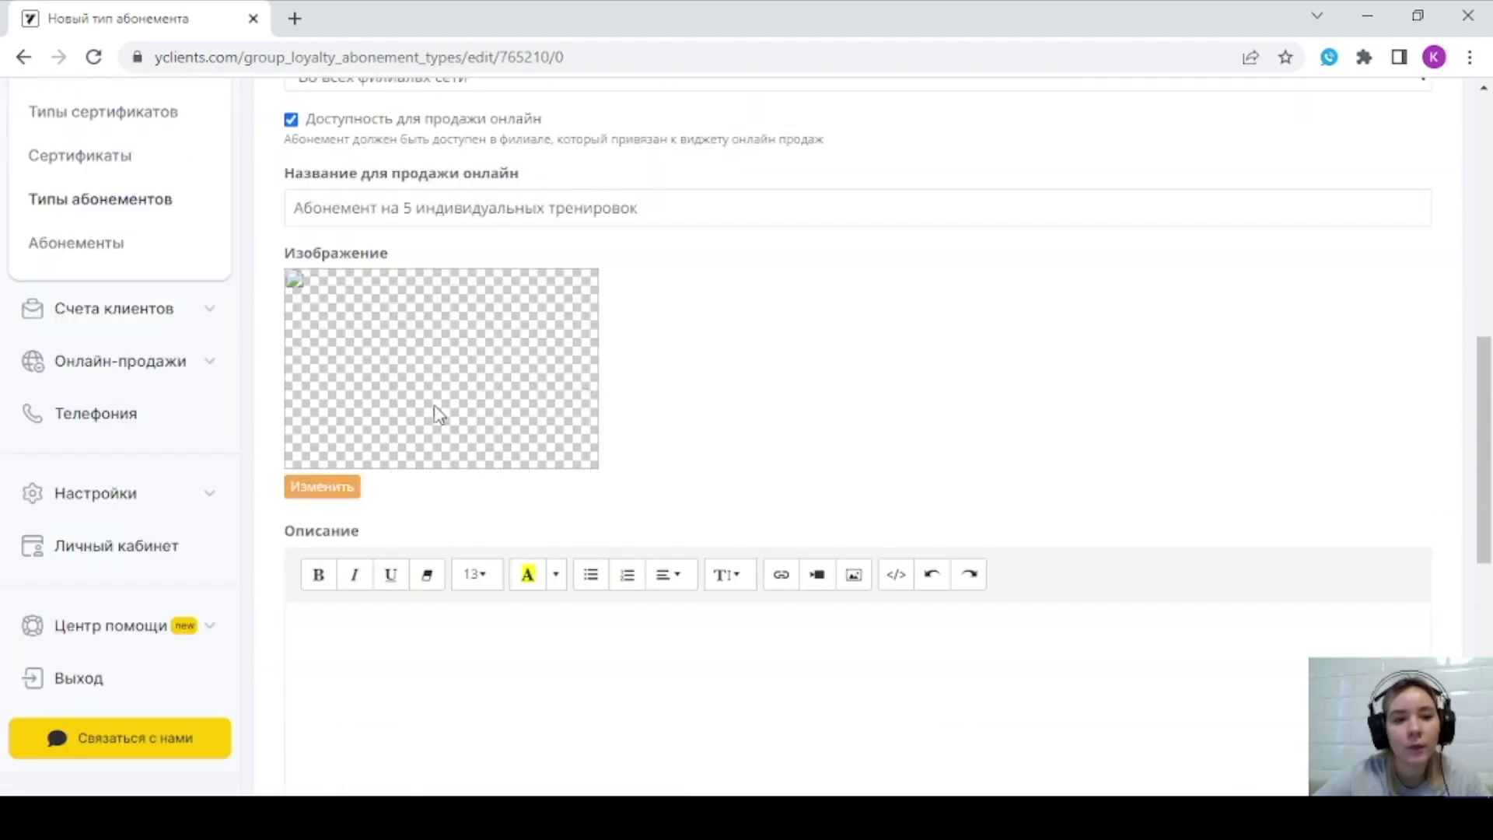
scroll(337, 335, down, 2)
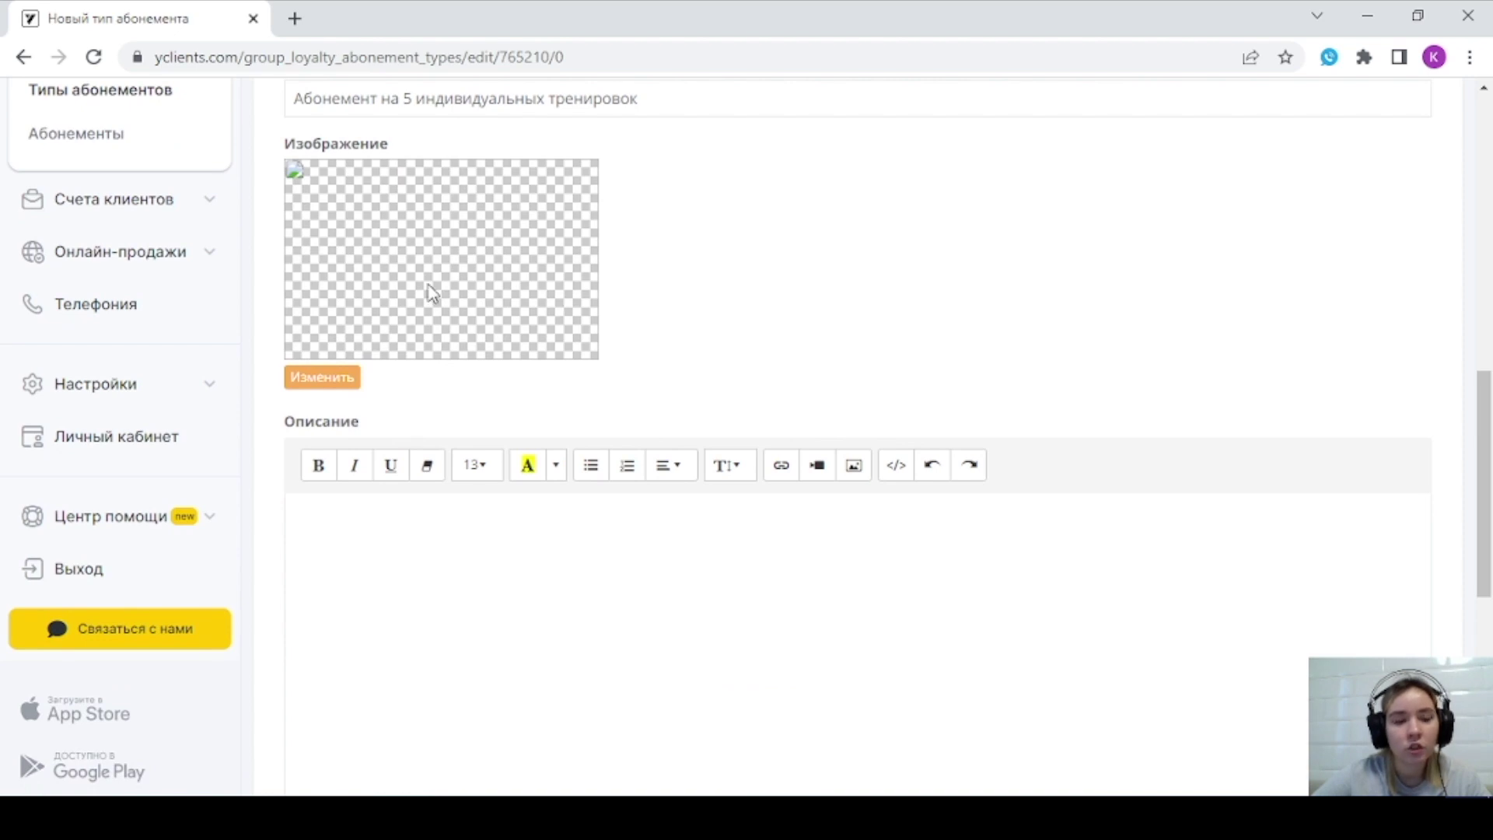
- Set the online sale price (Цена) to 10000 and make the subscription valid in the МФЦ внедрение branch
scroll(436, 299, down, 2)
click(353, 553)
scroll(659, 494, down, 6)
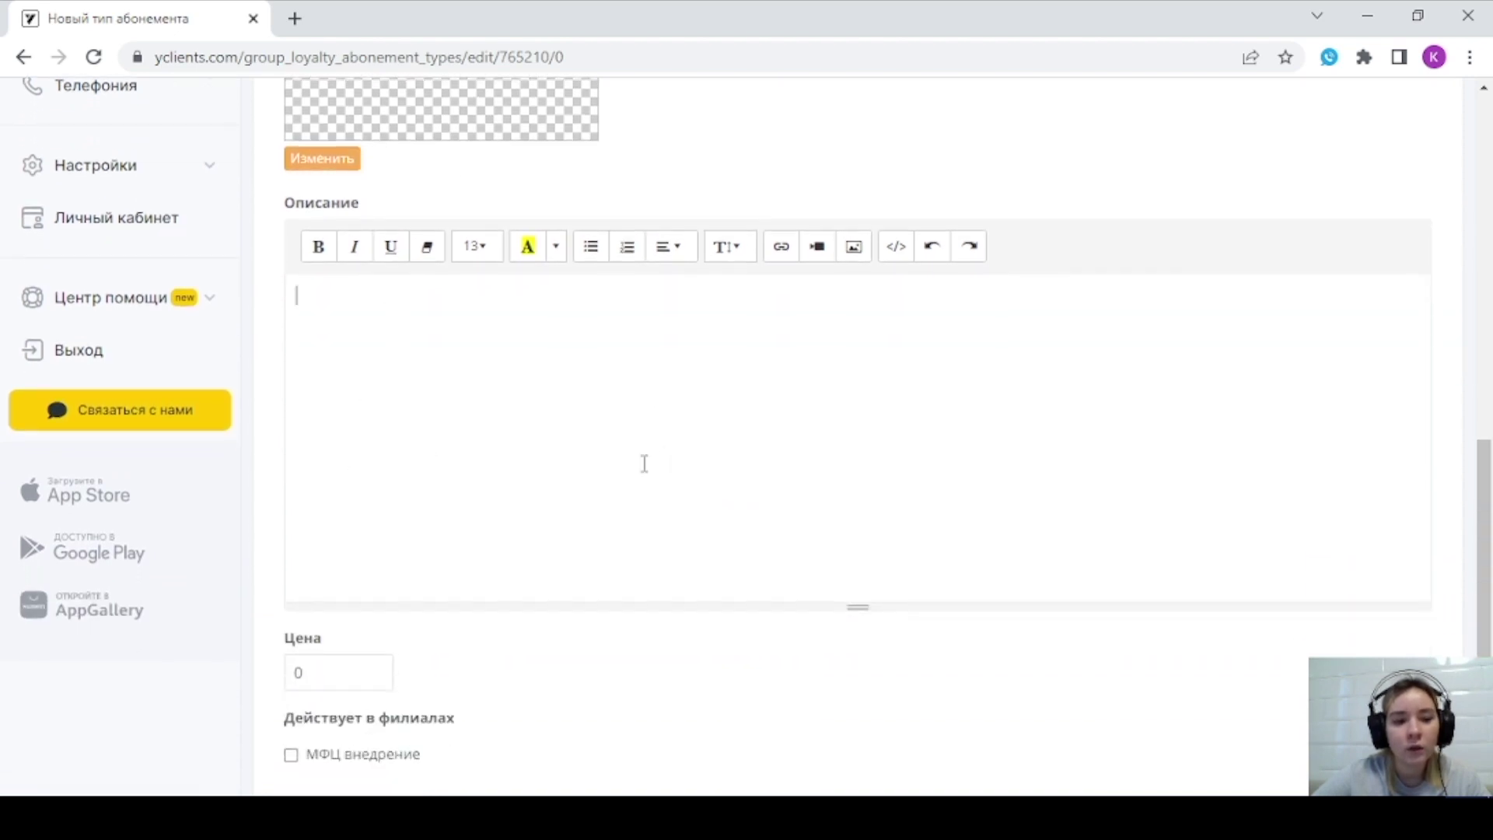
click(326, 462)
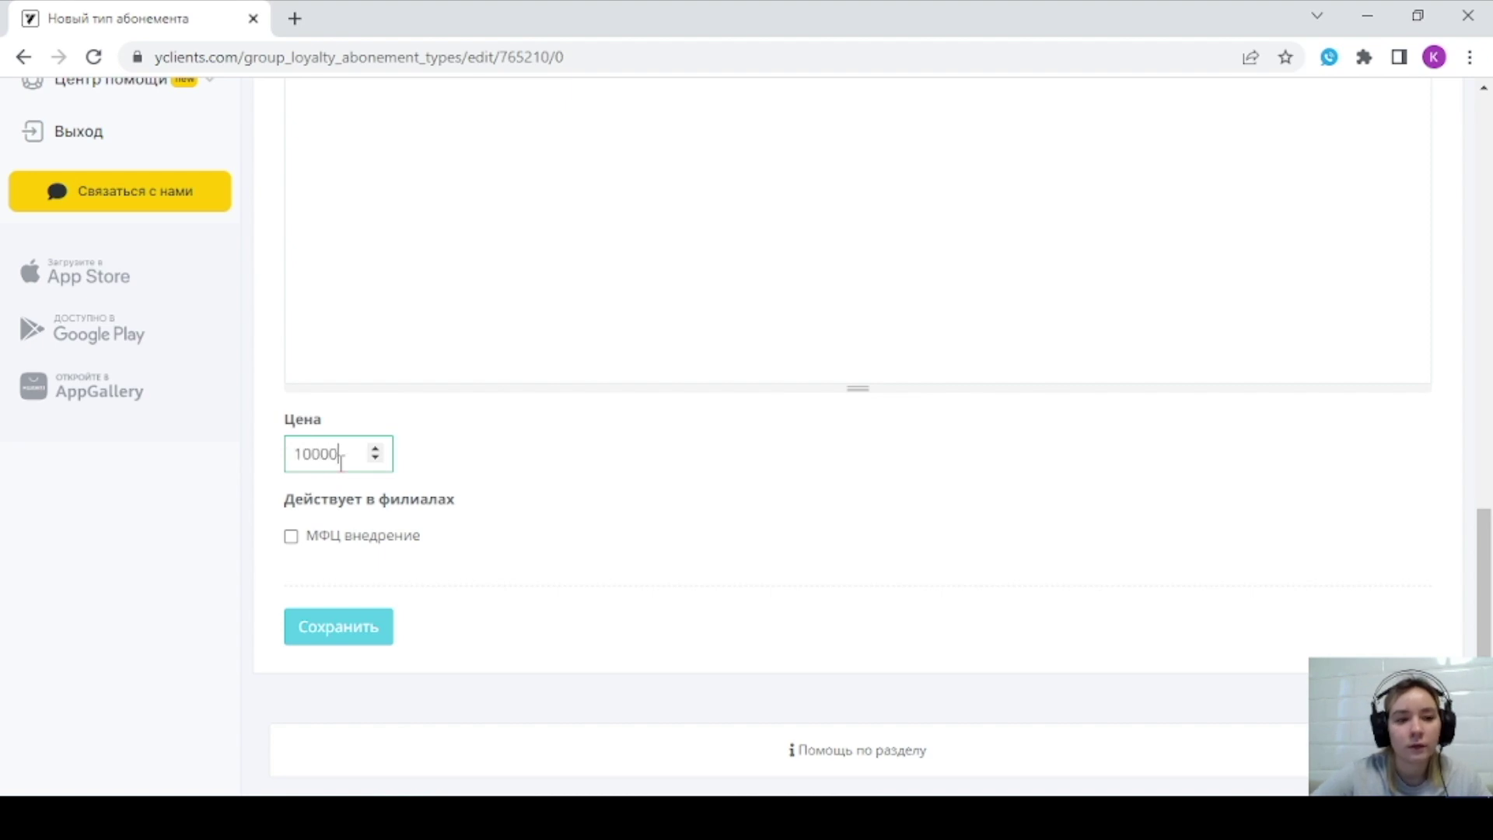
click(480, 498)
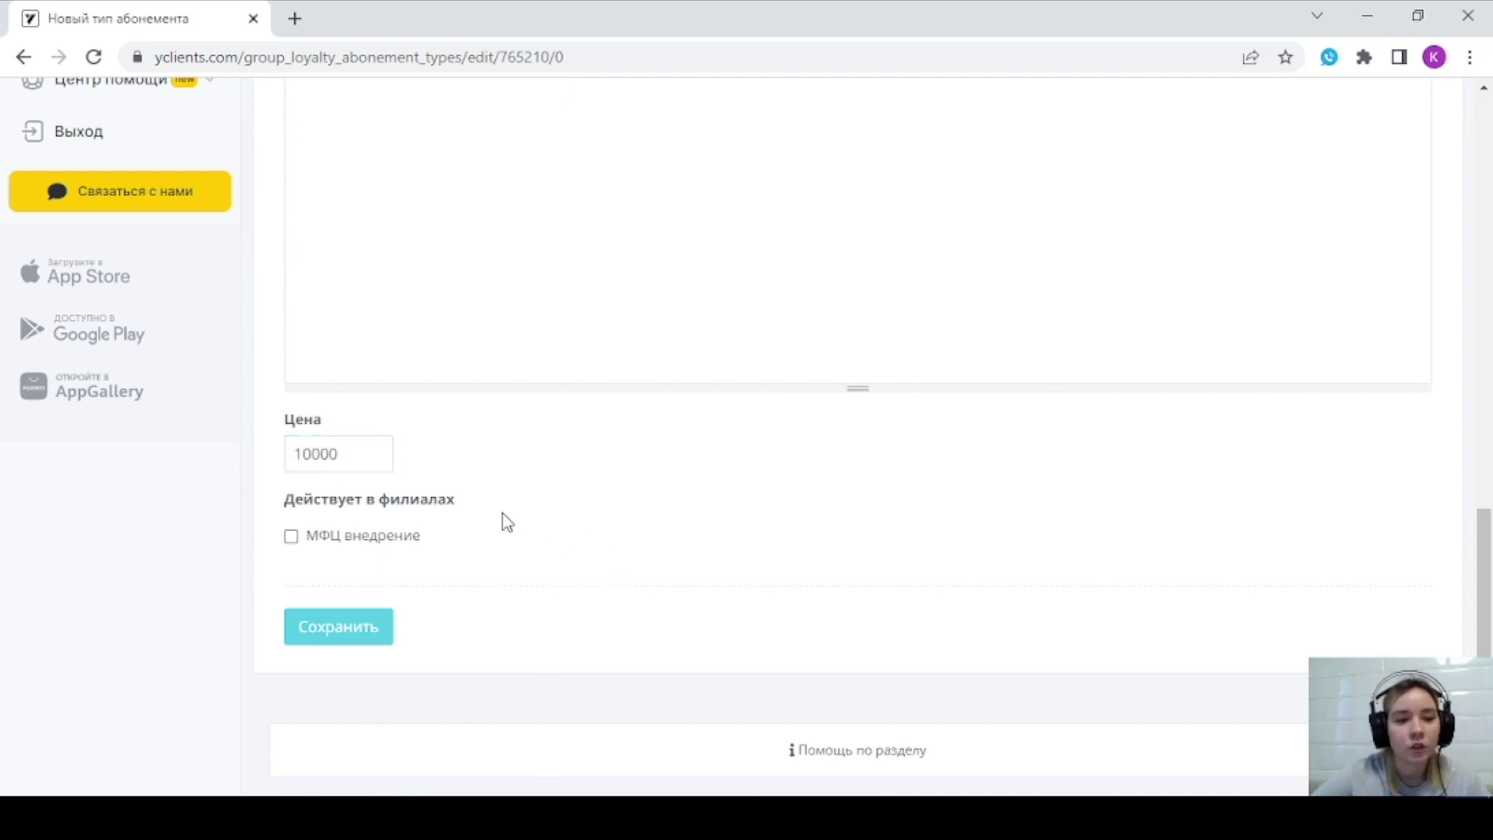
drag(457, 501, 282, 501)
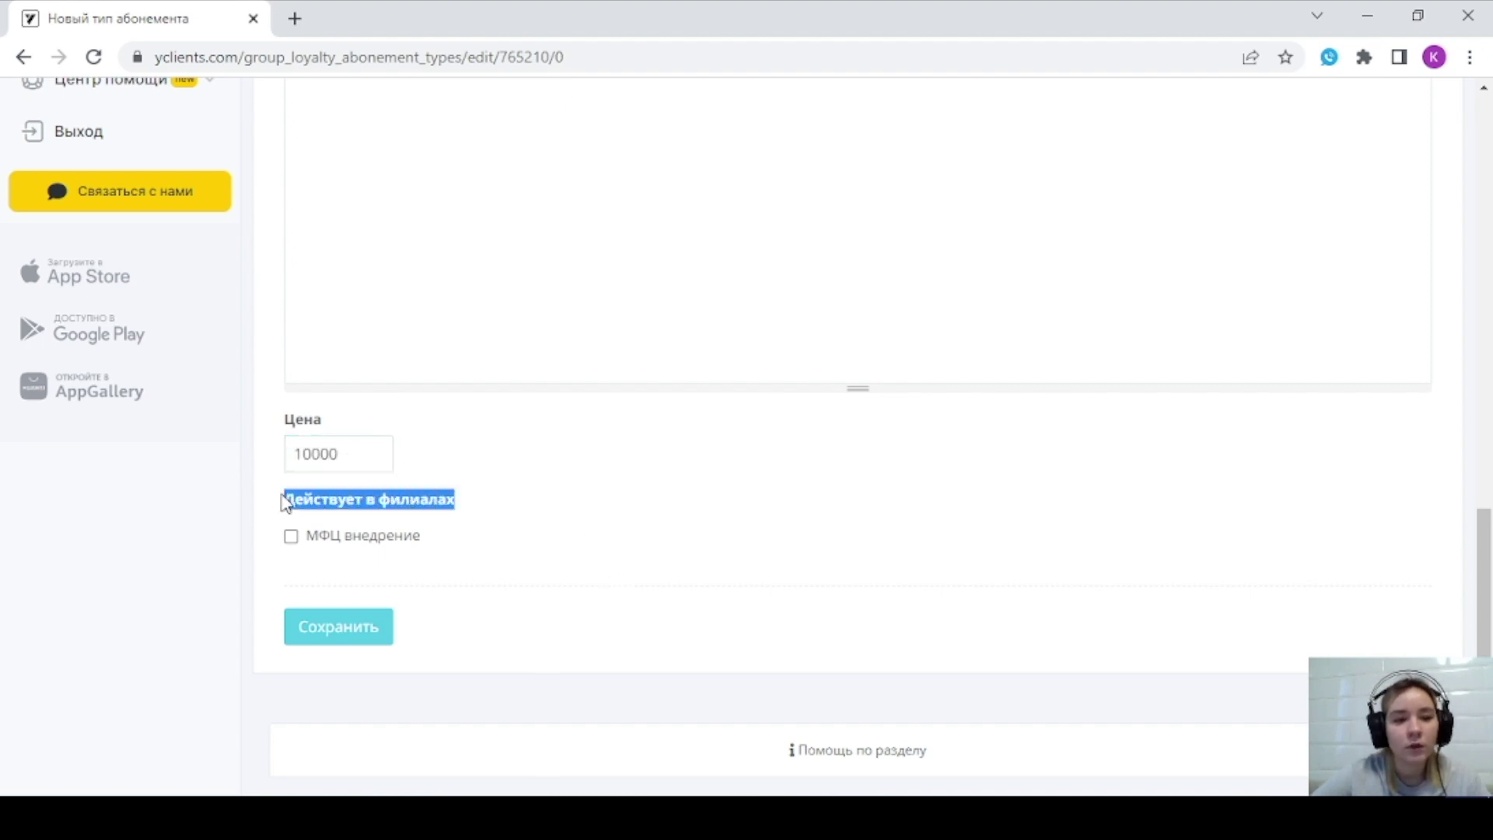
click(338, 548)
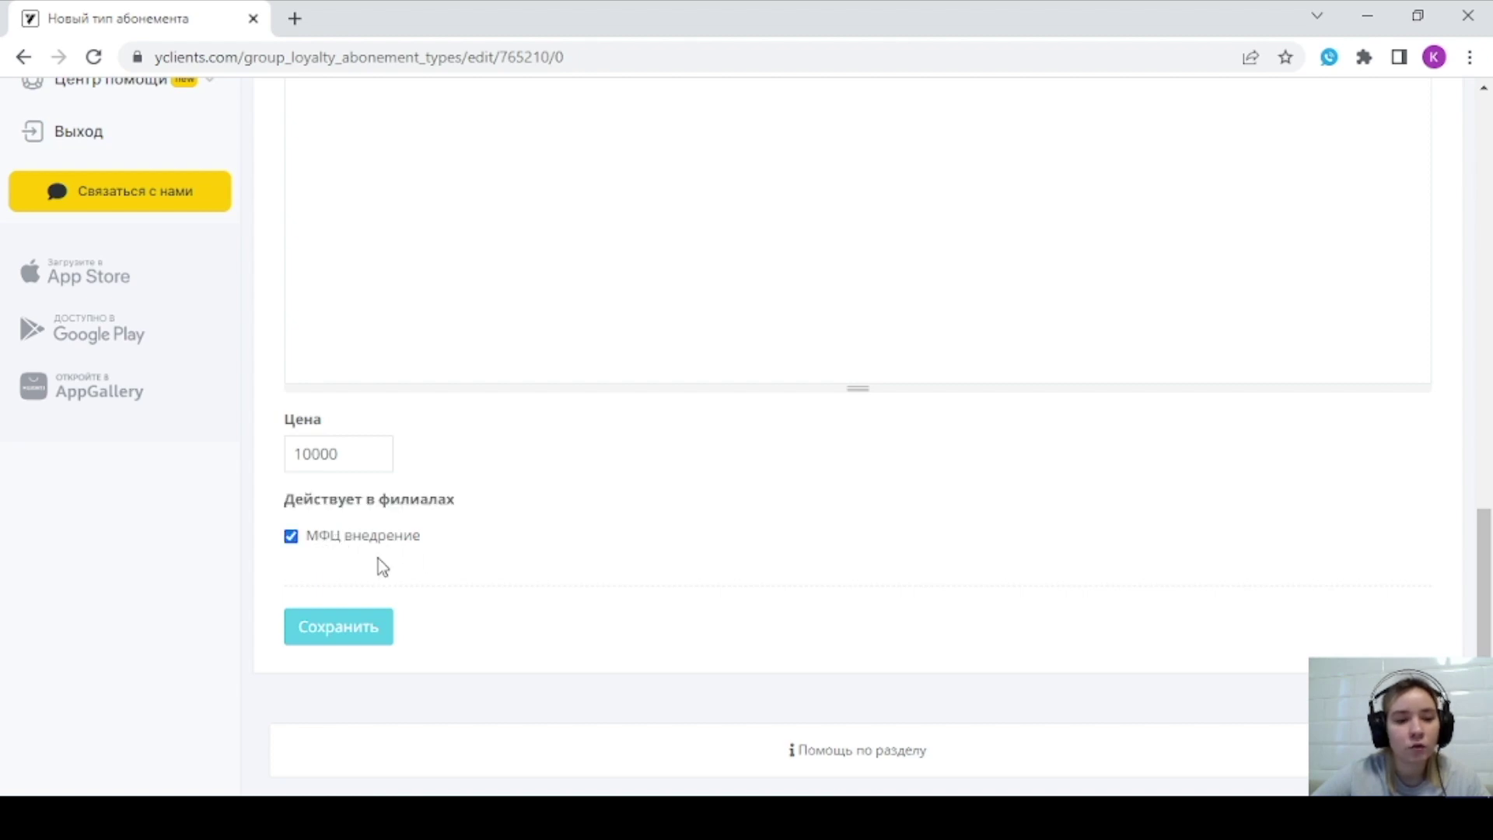
- Go to the subscription's service settings and keep its balance type (Баланс абонемента) as Общий
scroll(719, 525, up, 6)
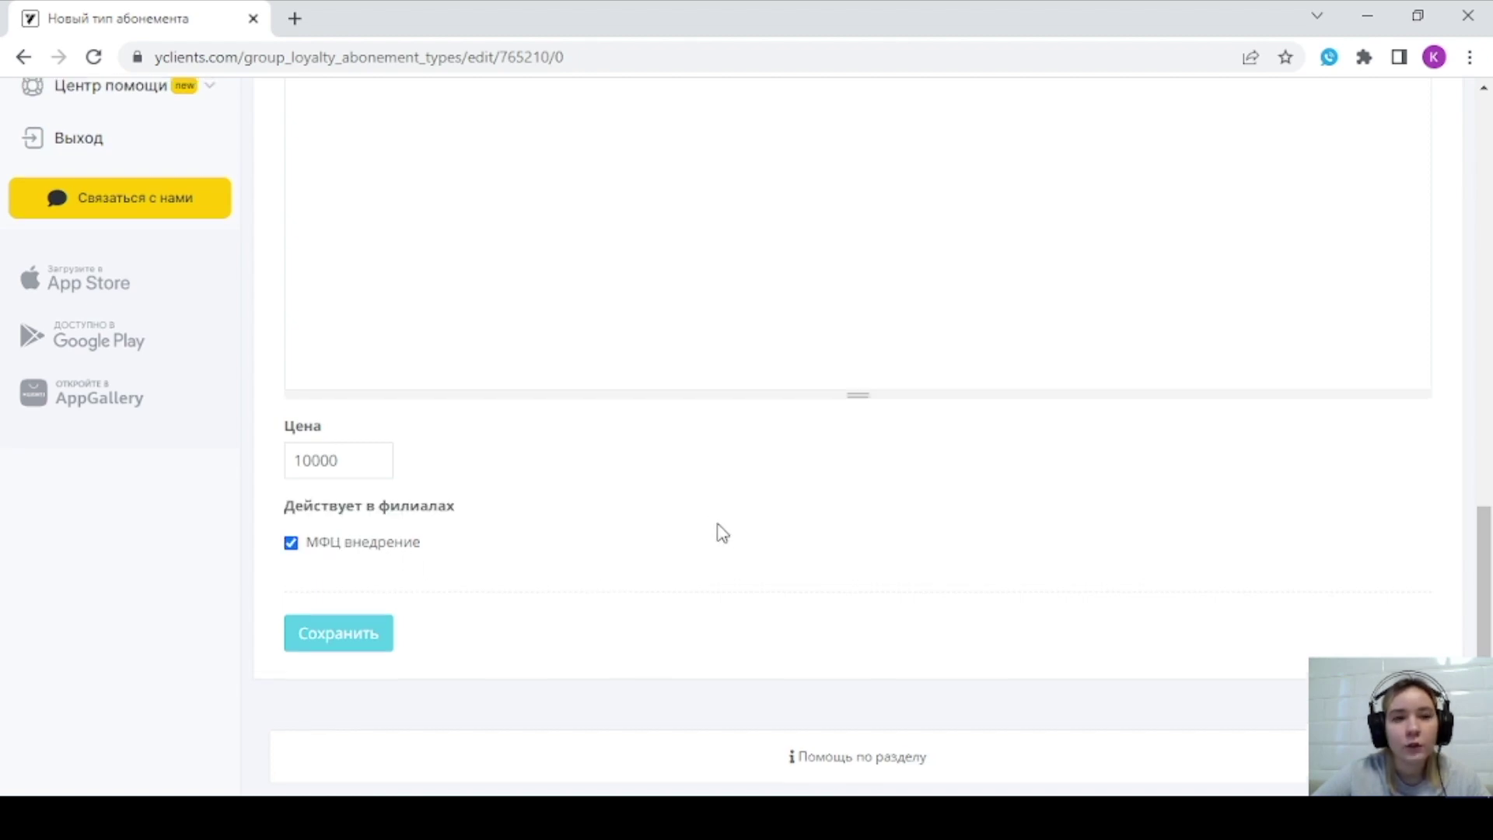
scroll(727, 534, up, 10)
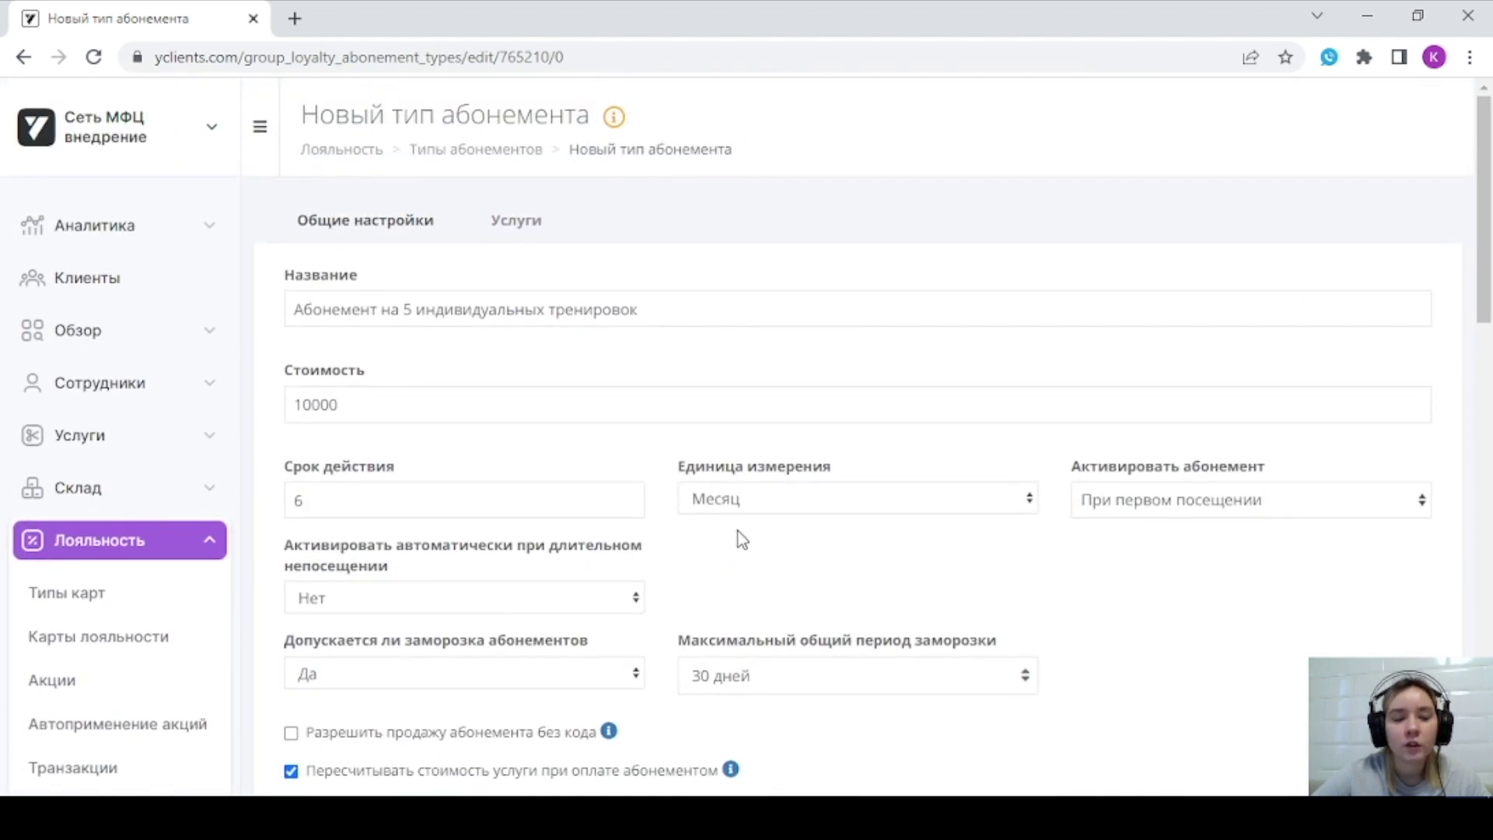
click(516, 224)
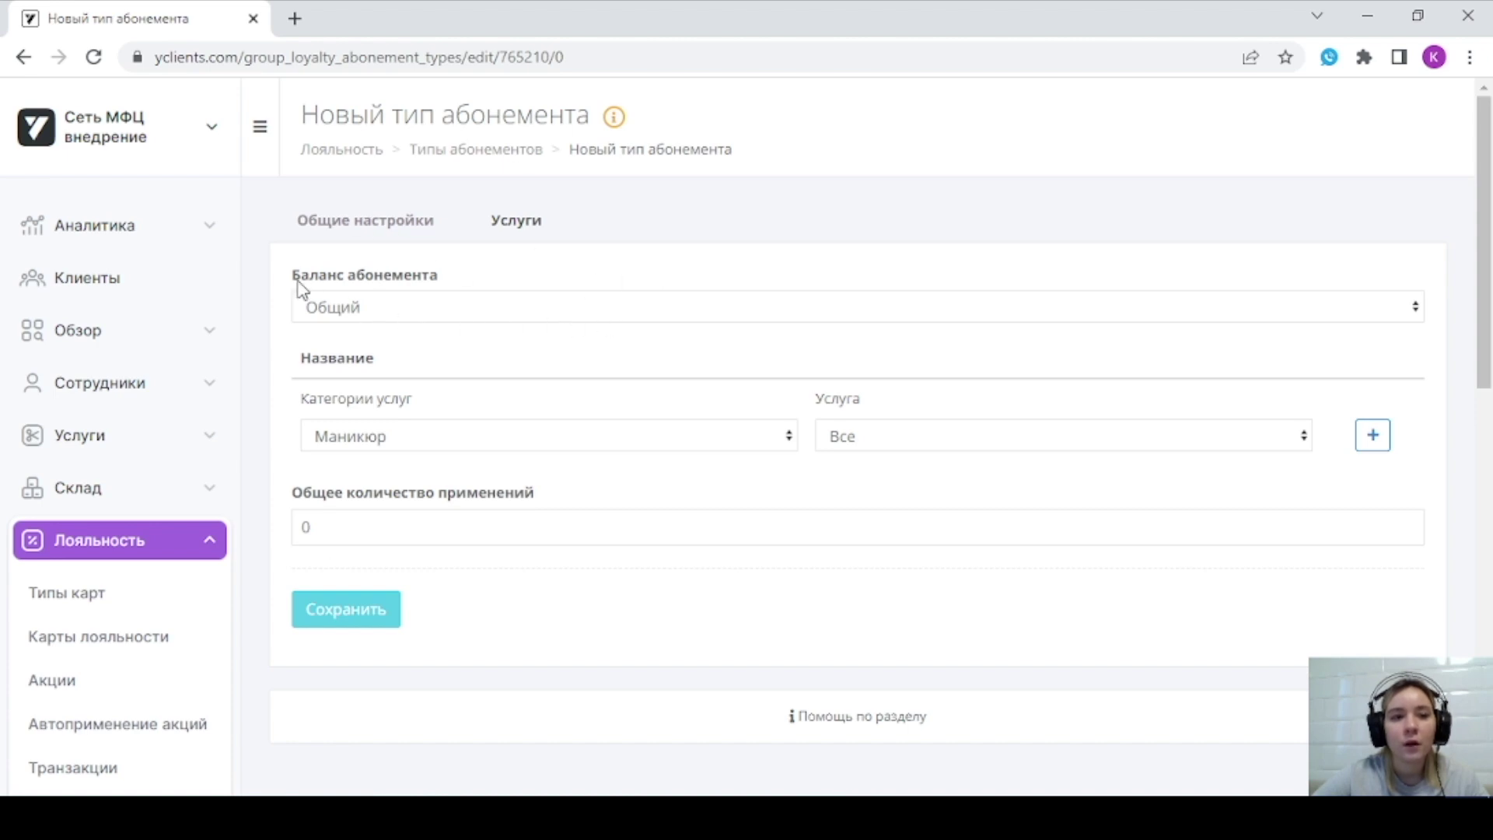
drag(346, 277, 453, 278)
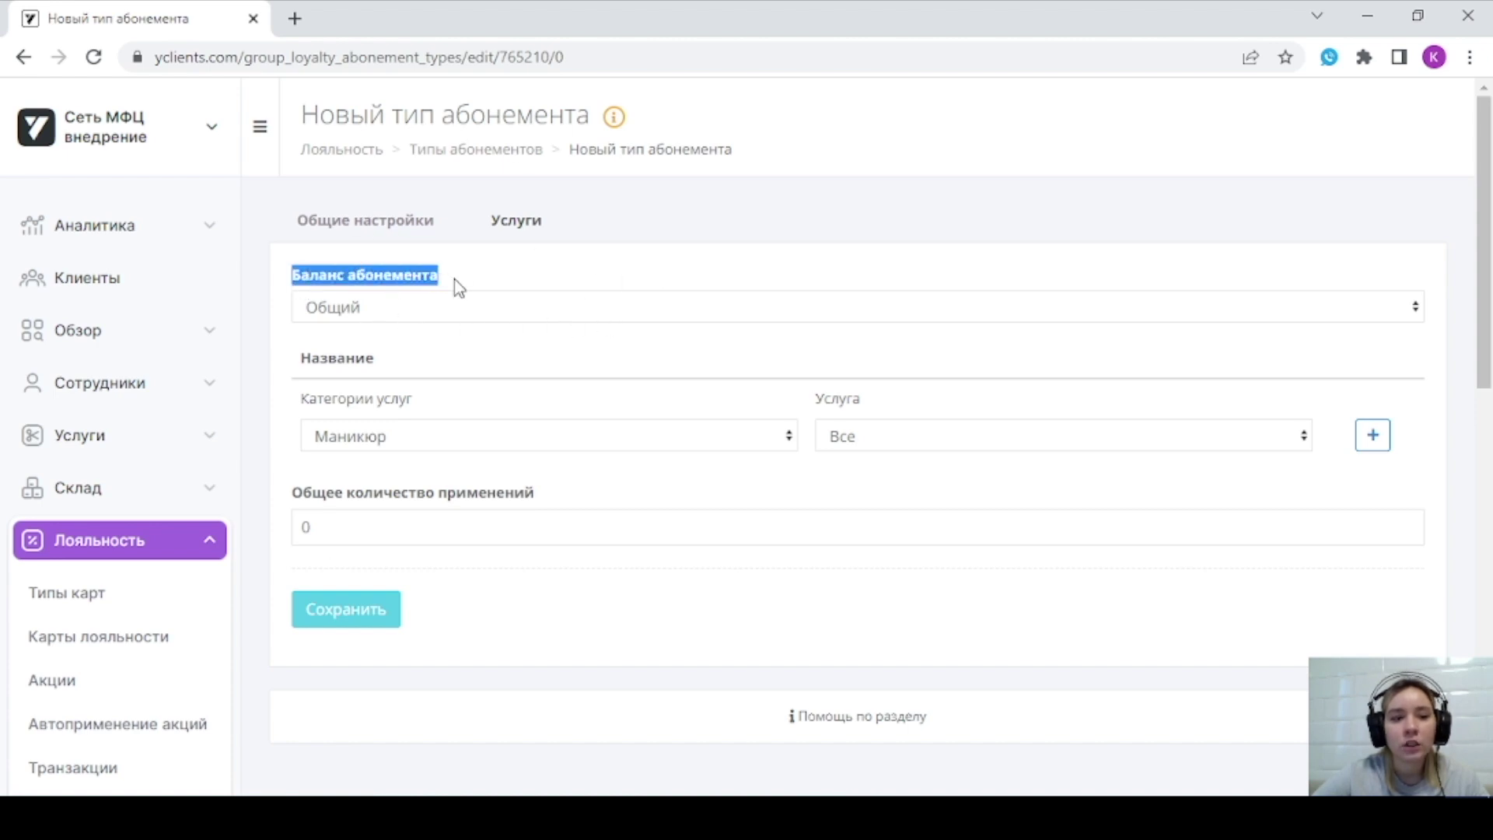
click(433, 315)
click(400, 354)
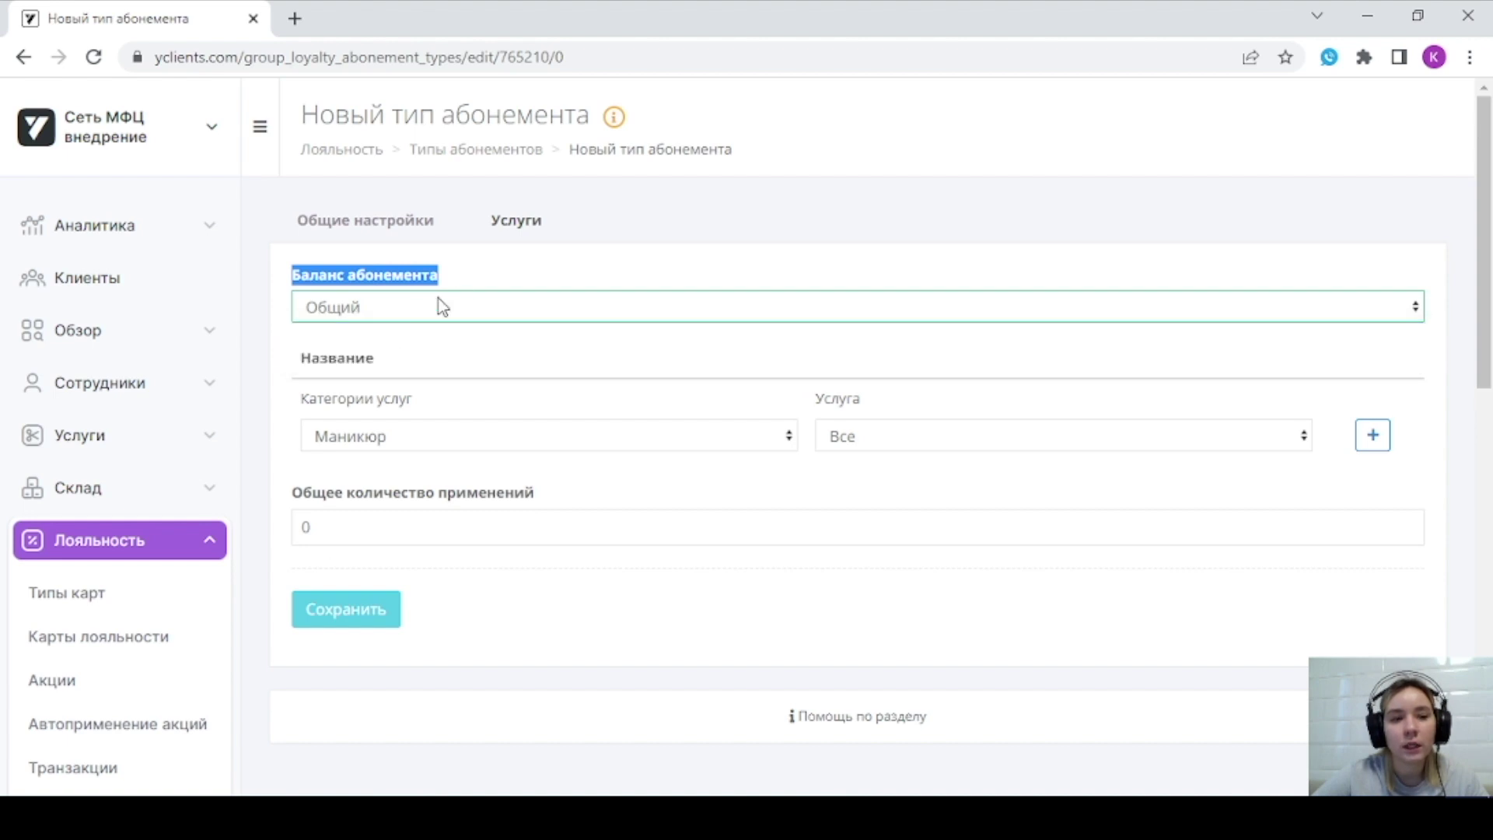
click(519, 267)
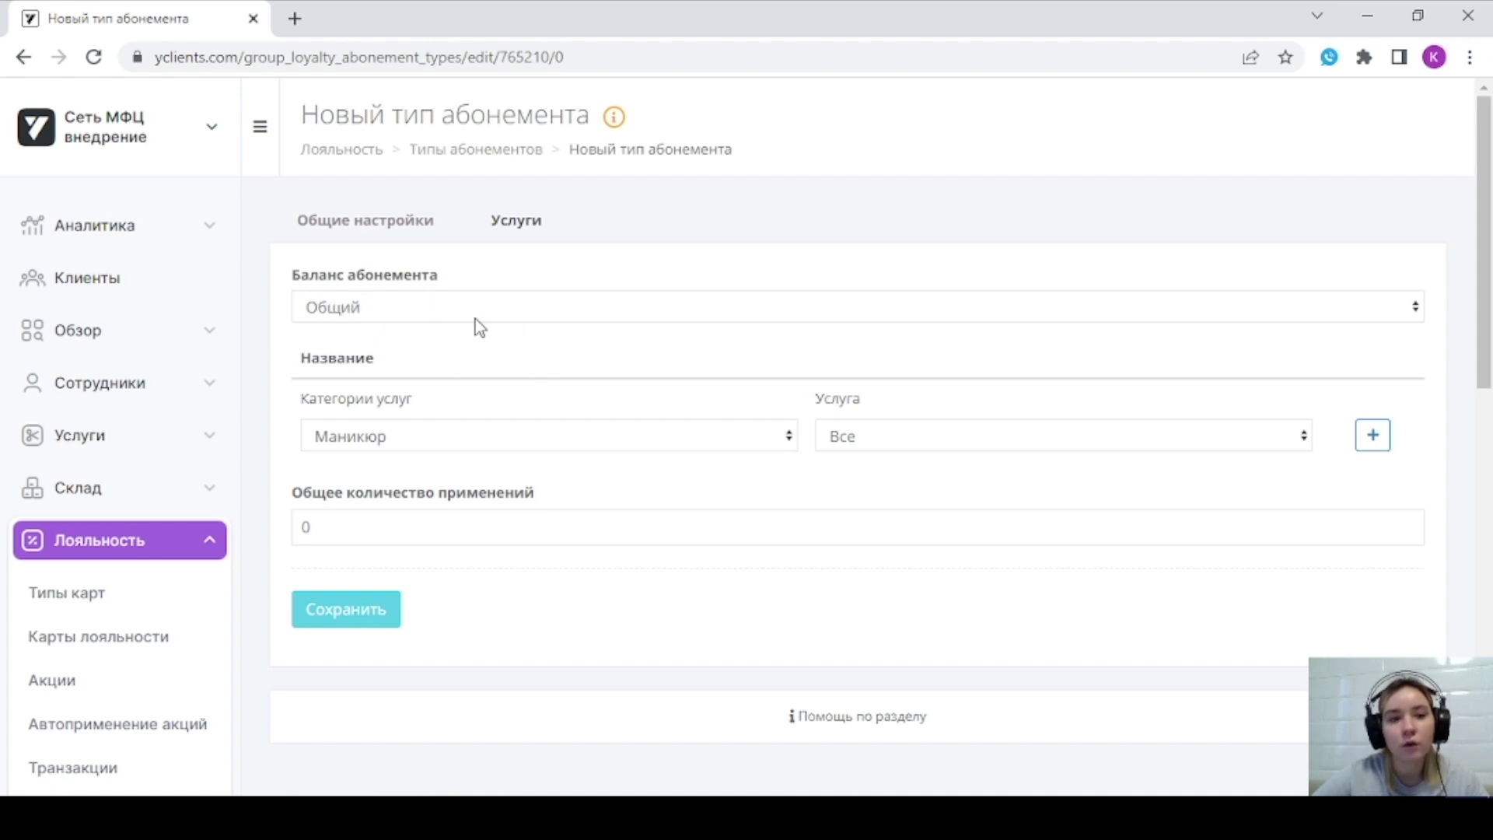
click(356, 315)
click(397, 309)
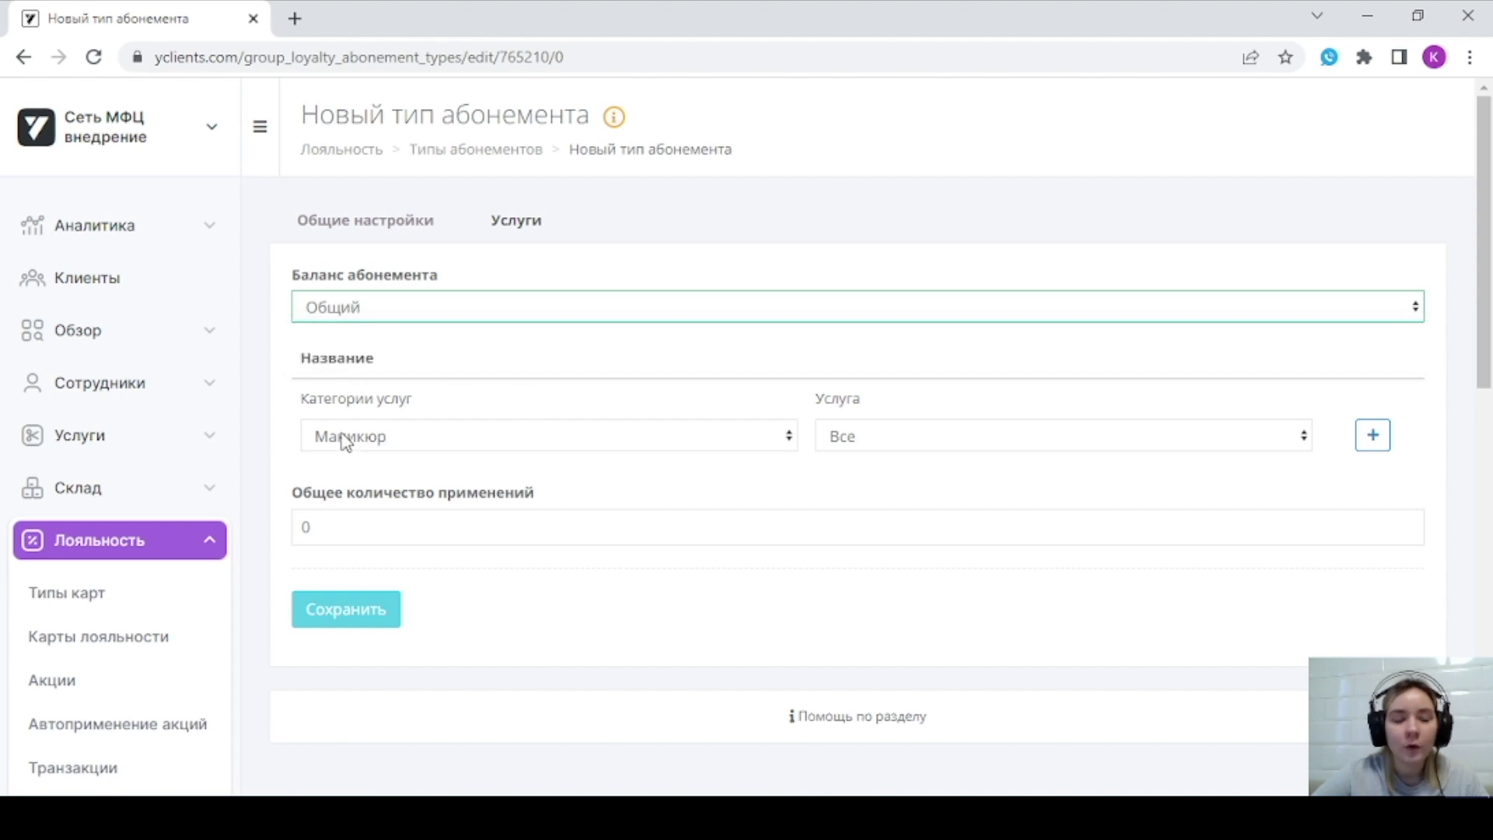
- Add the service Персональная тренировка from the category Индивидуальные тренировки to the subscription
click(484, 446)
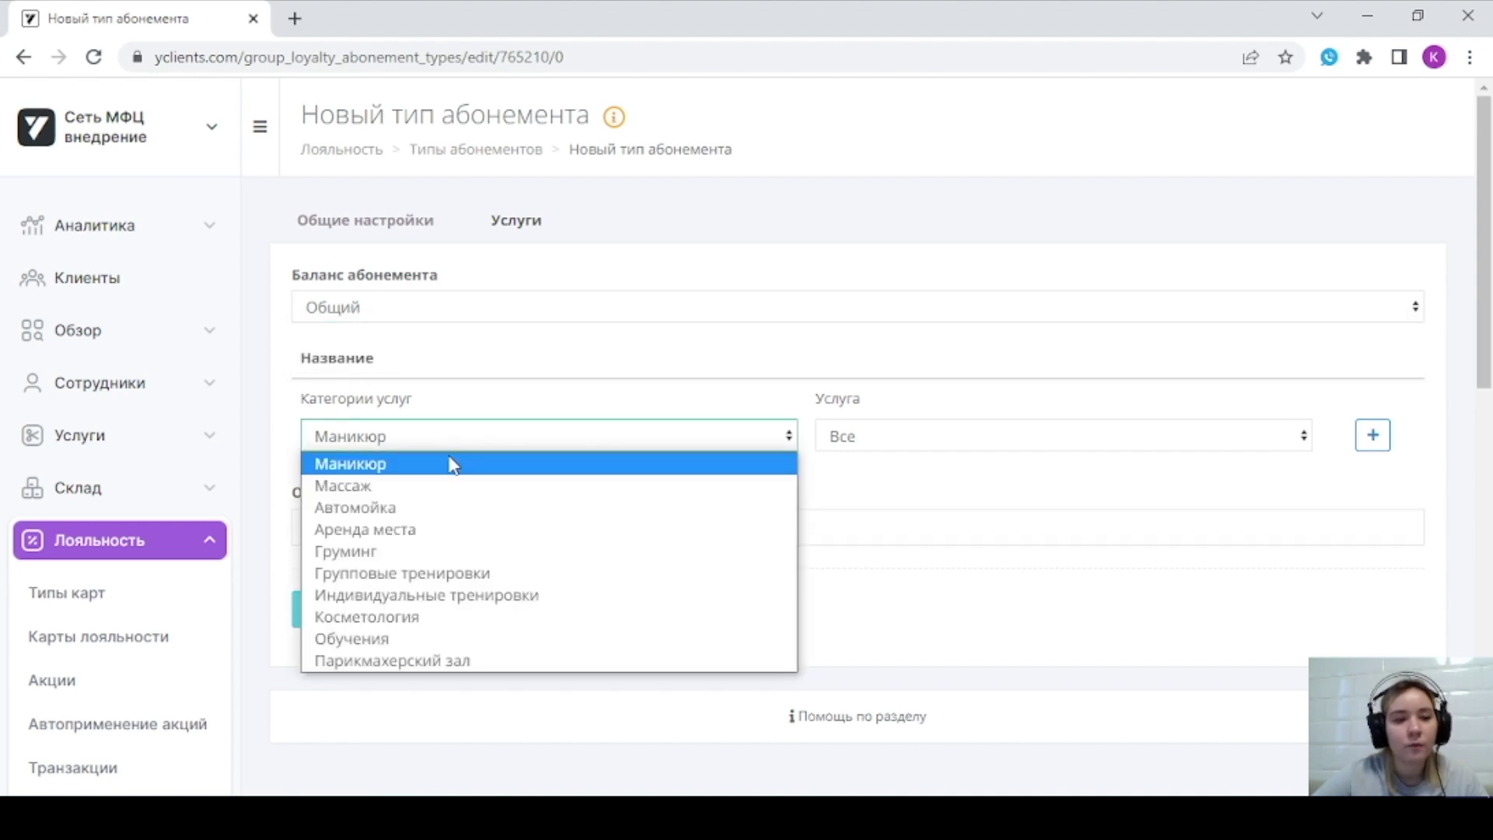
click(481, 598)
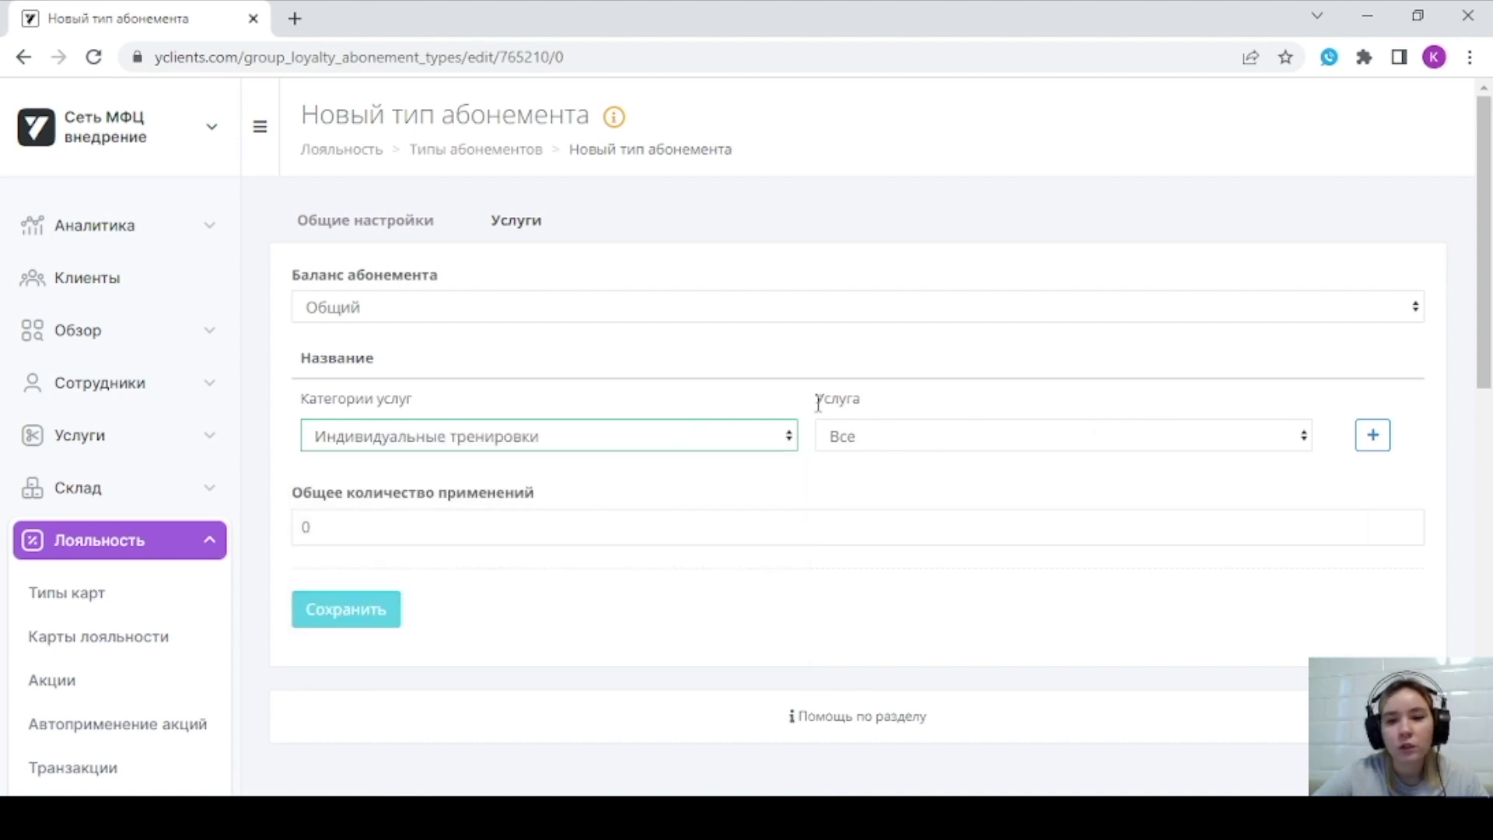
click(900, 428)
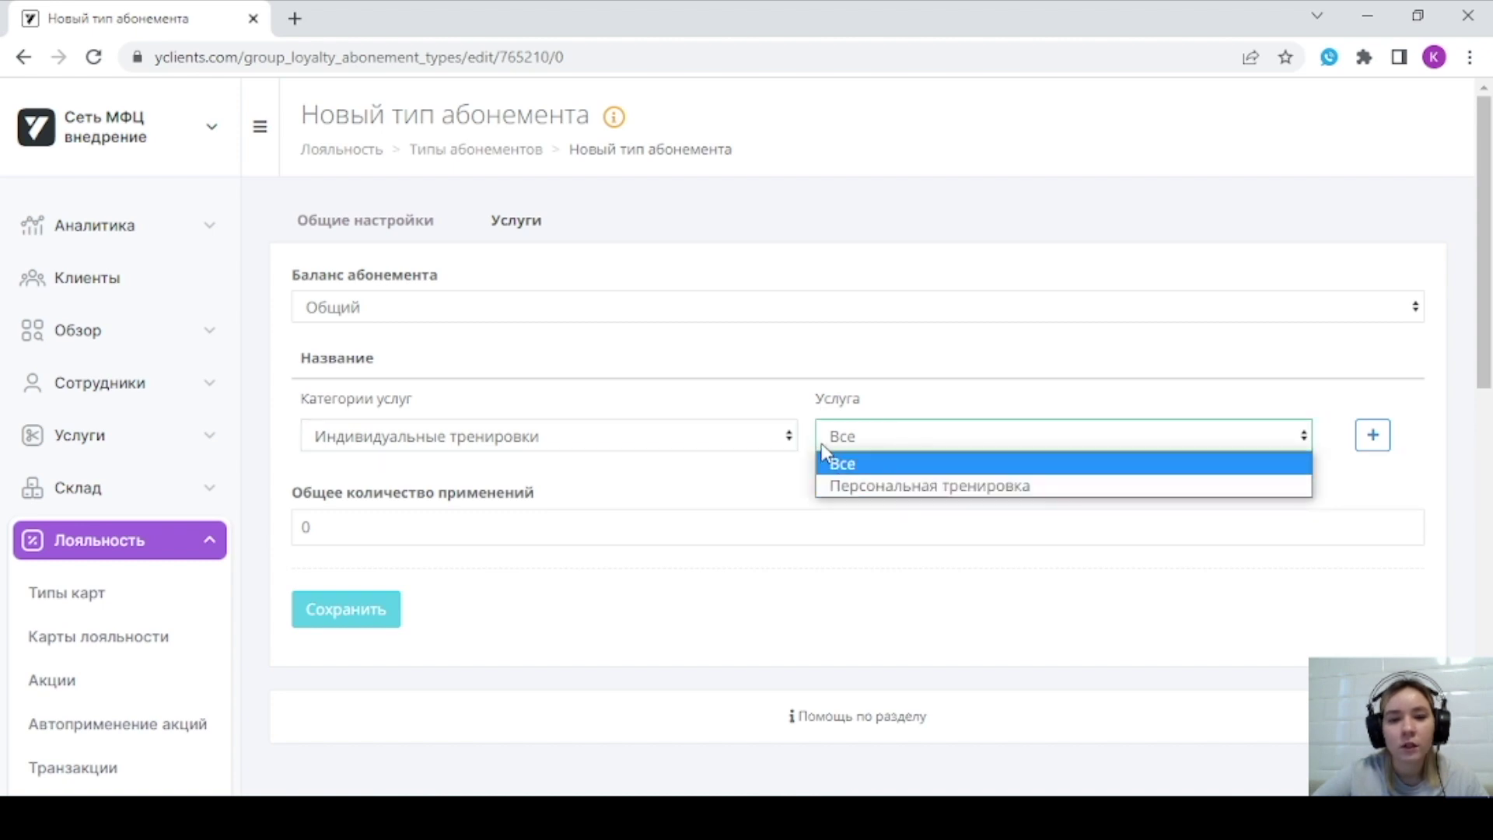
click(911, 490)
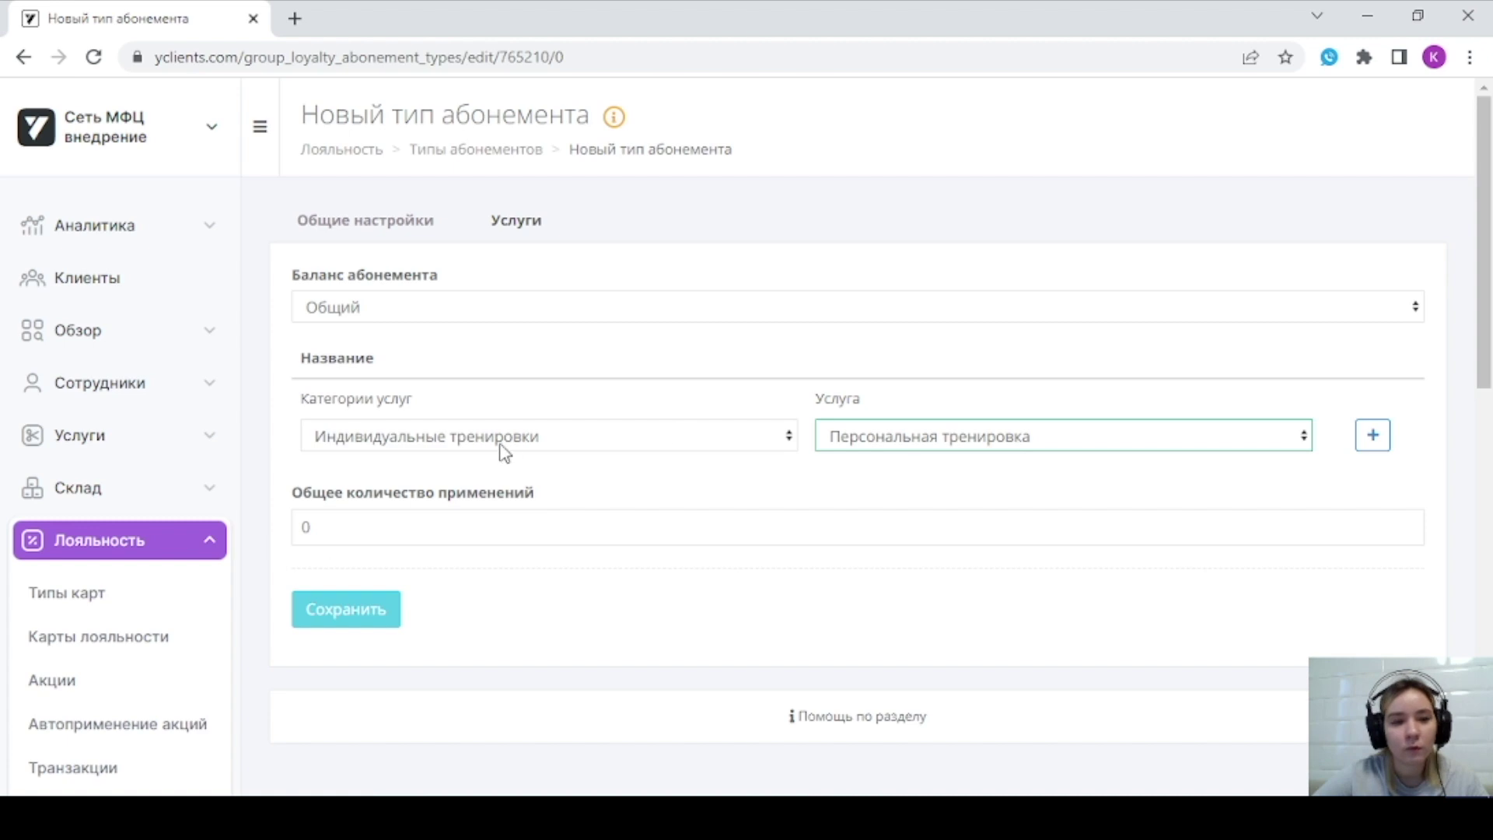
click(1378, 444)
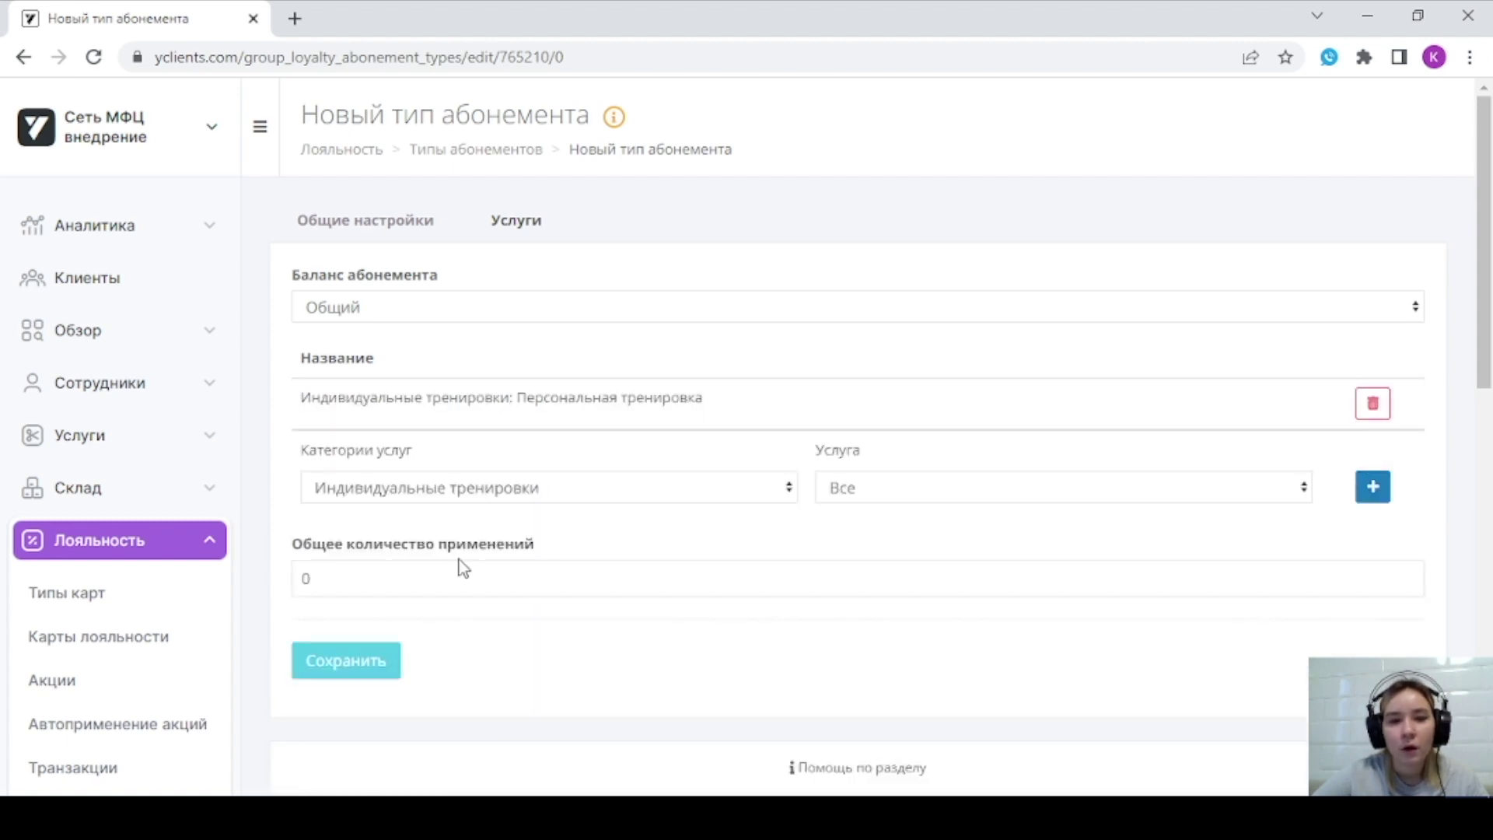
- Set the subscription's total number of uses (Общее количество применений) to 5
click(367, 583)
drag(587, 548, 327, 566)
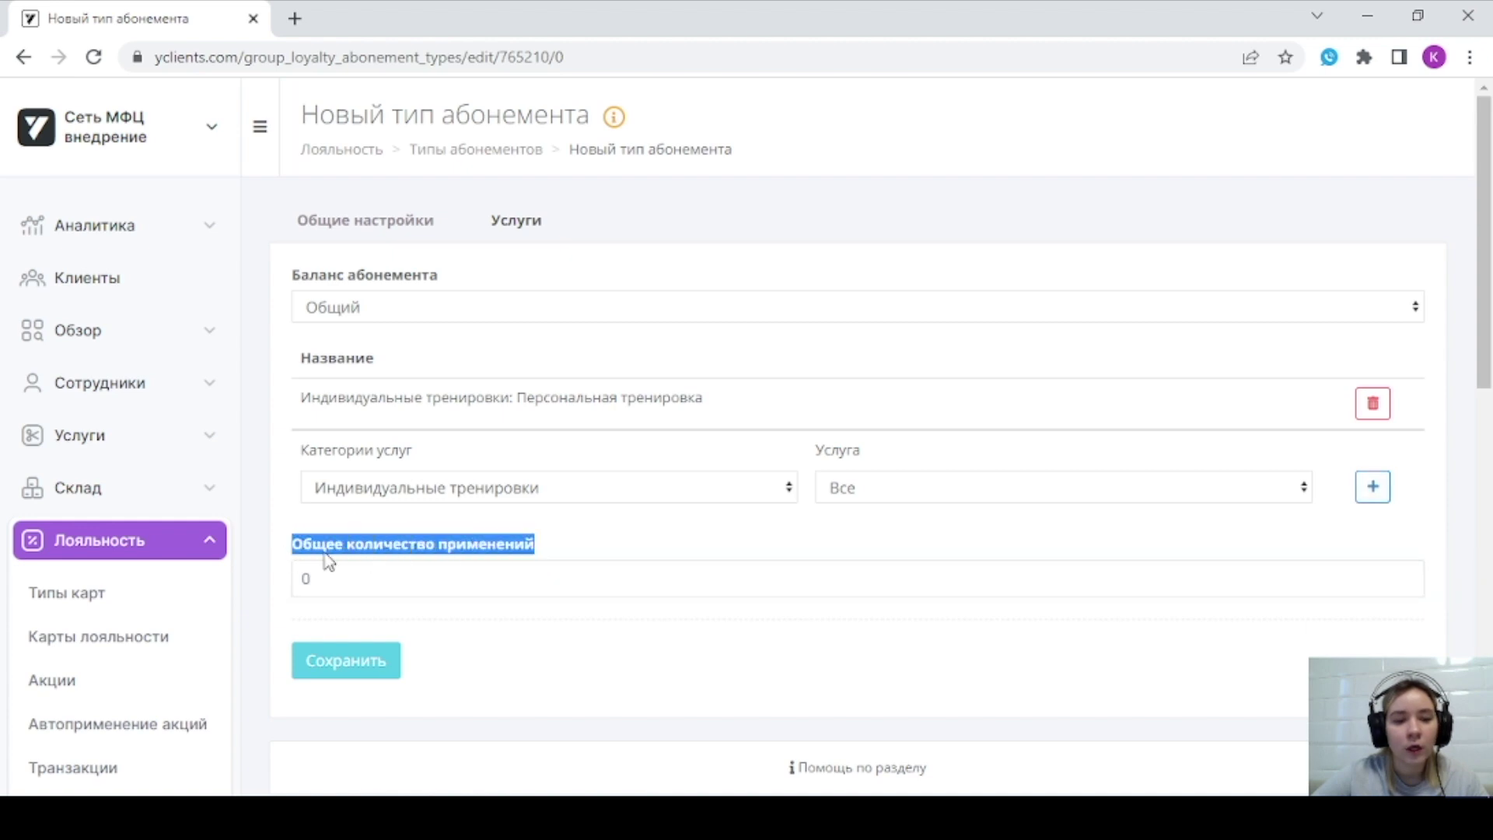
click(513, 583)
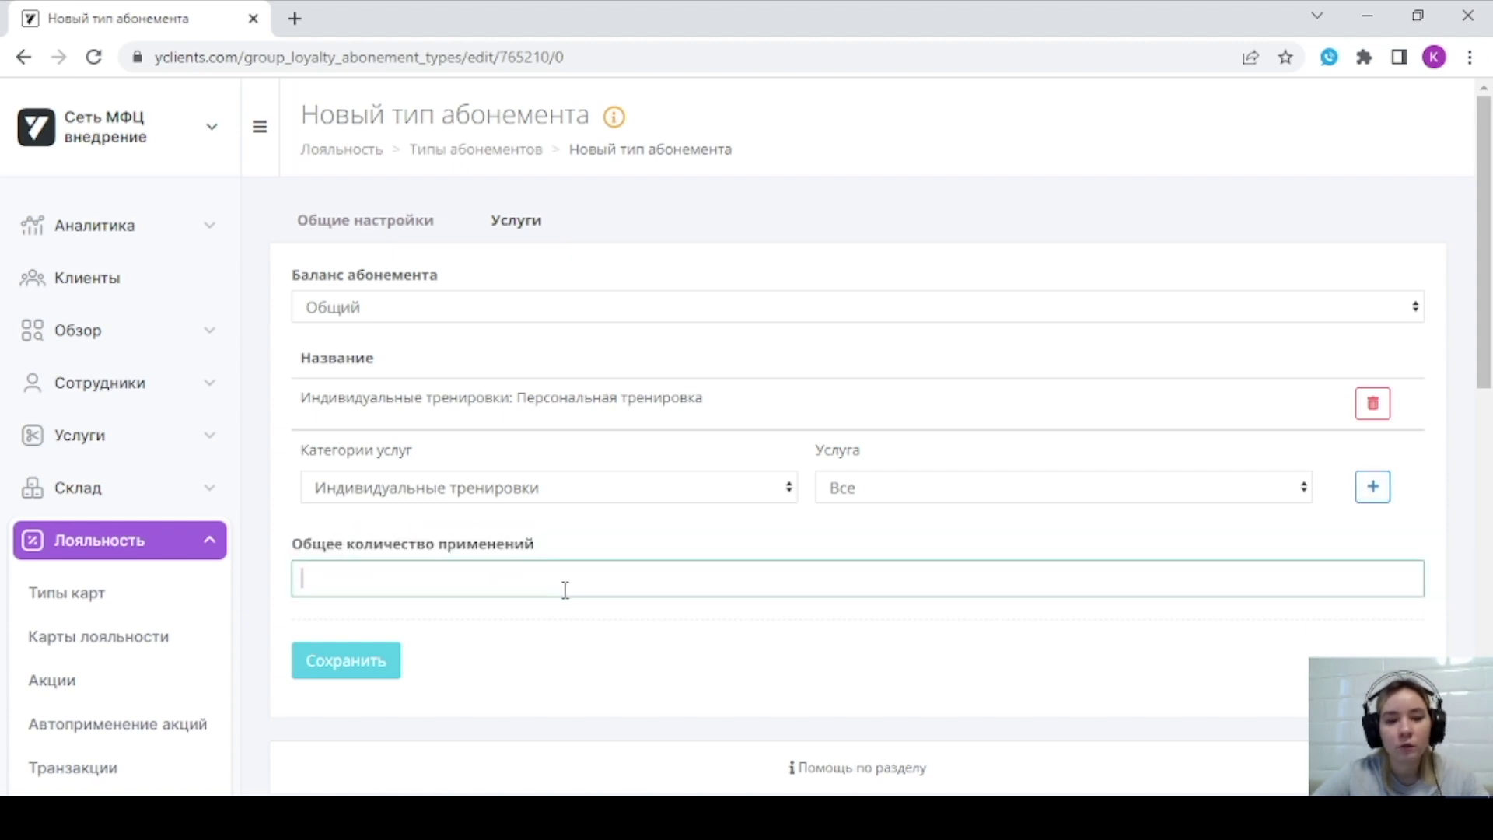
click(556, 665)
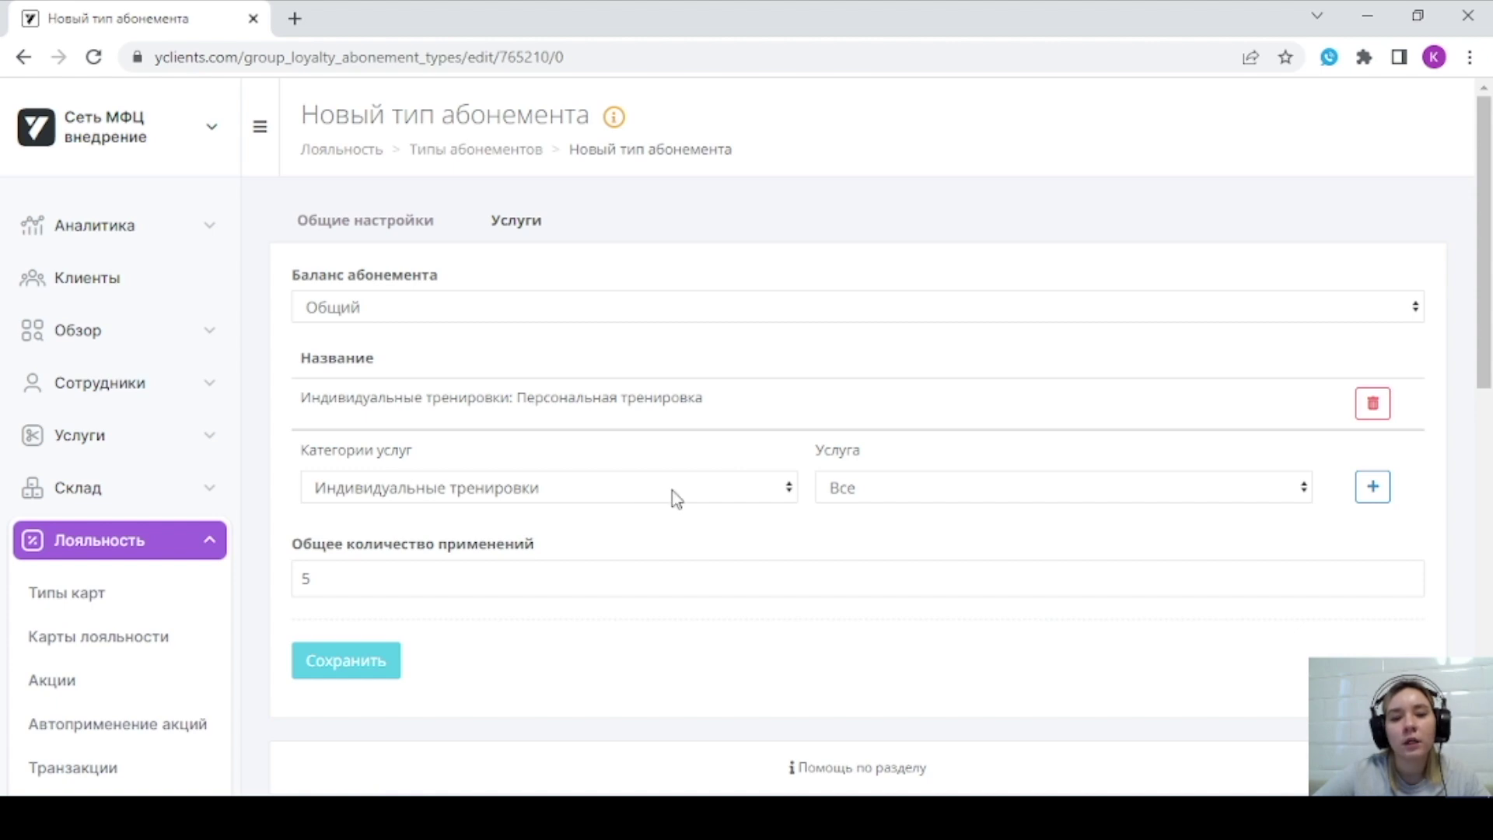
- Look through the service categories and the services under Групповые тренировки, and review the service already added to the subscription
click(917, 497)
click(697, 487)
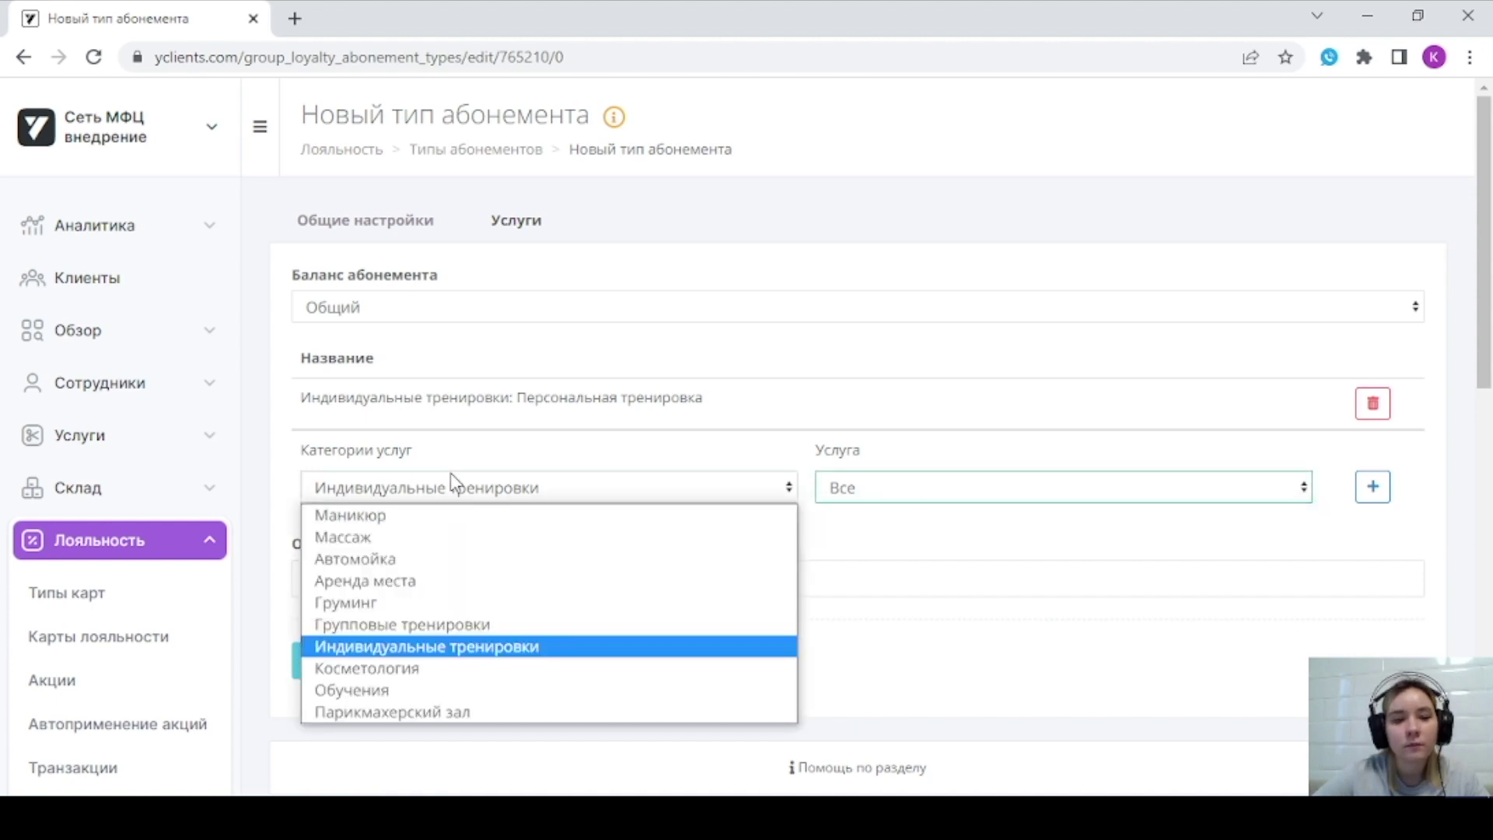
click(626, 645)
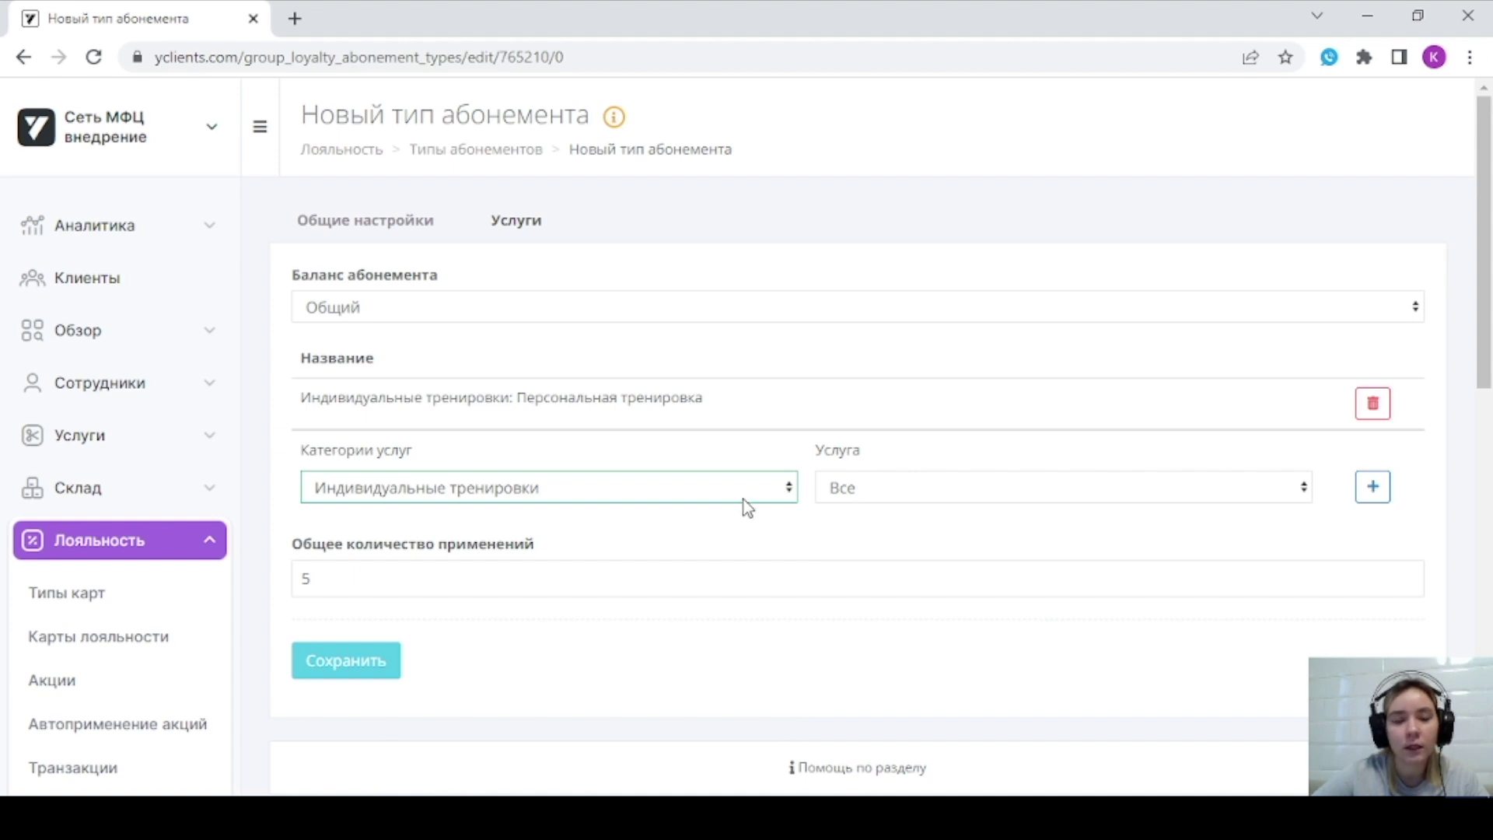
click(644, 488)
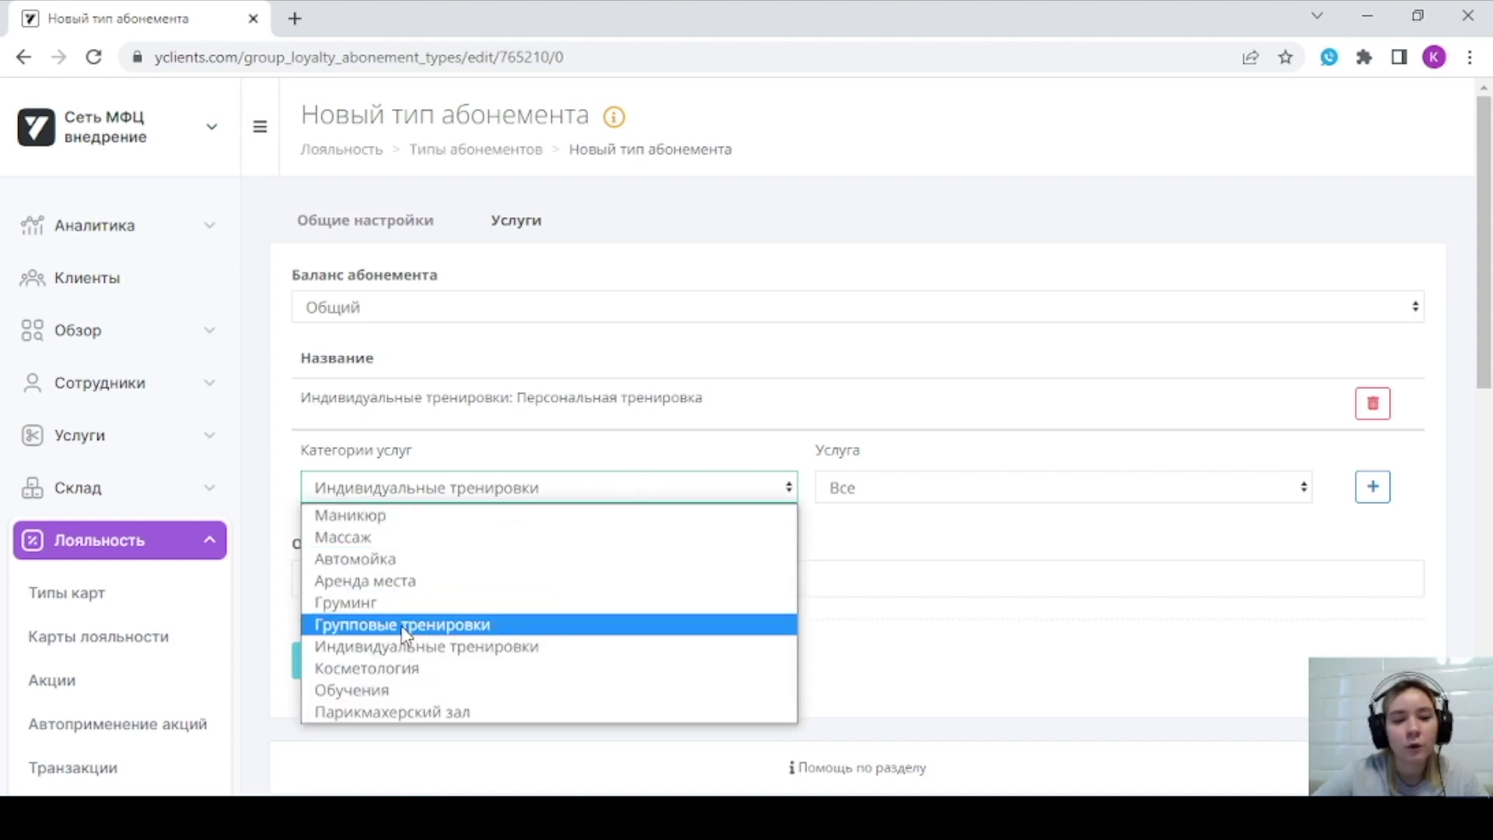
click(449, 624)
click(880, 483)
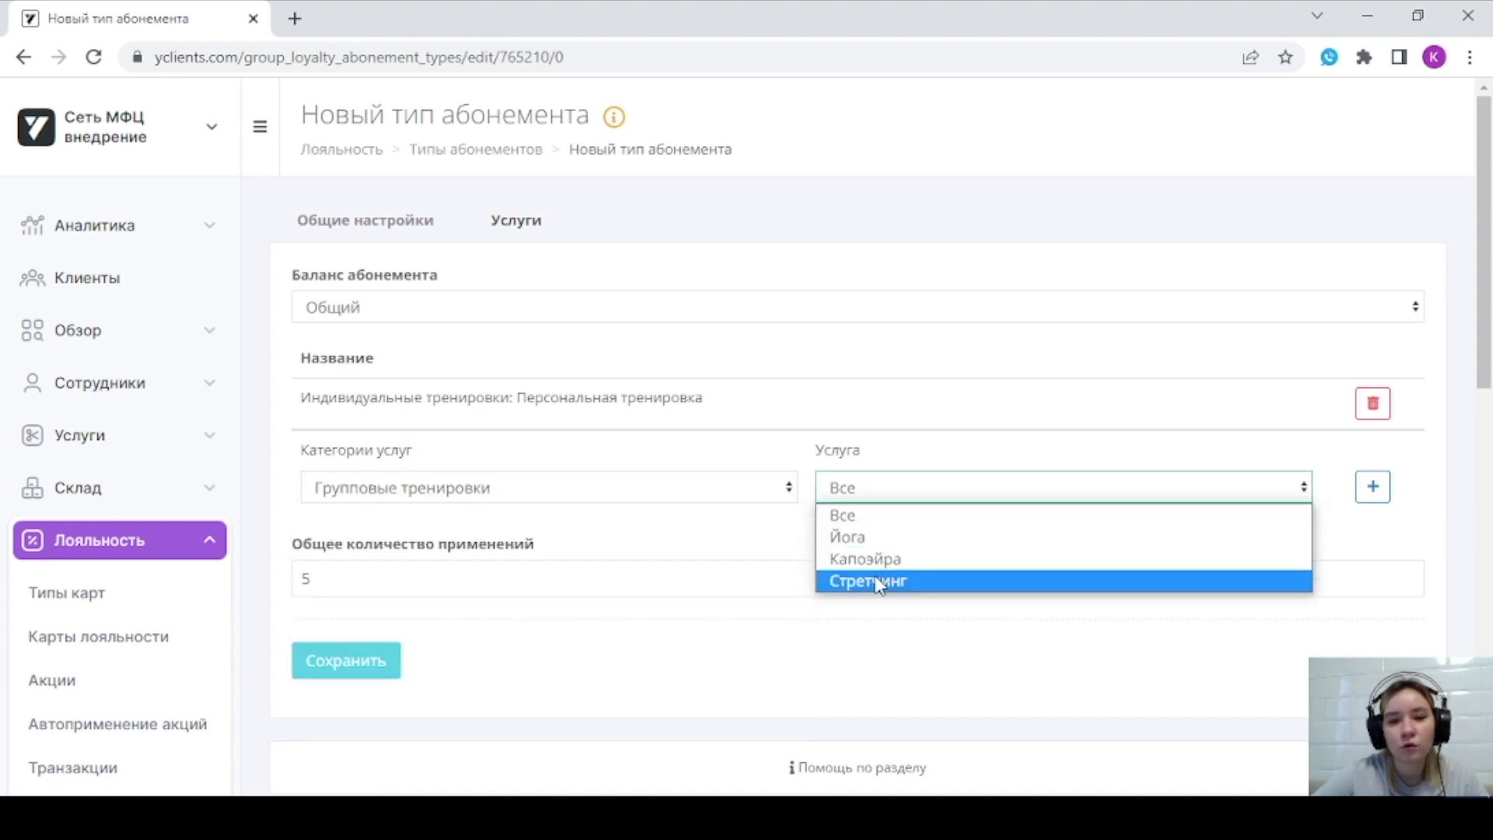
click(872, 488)
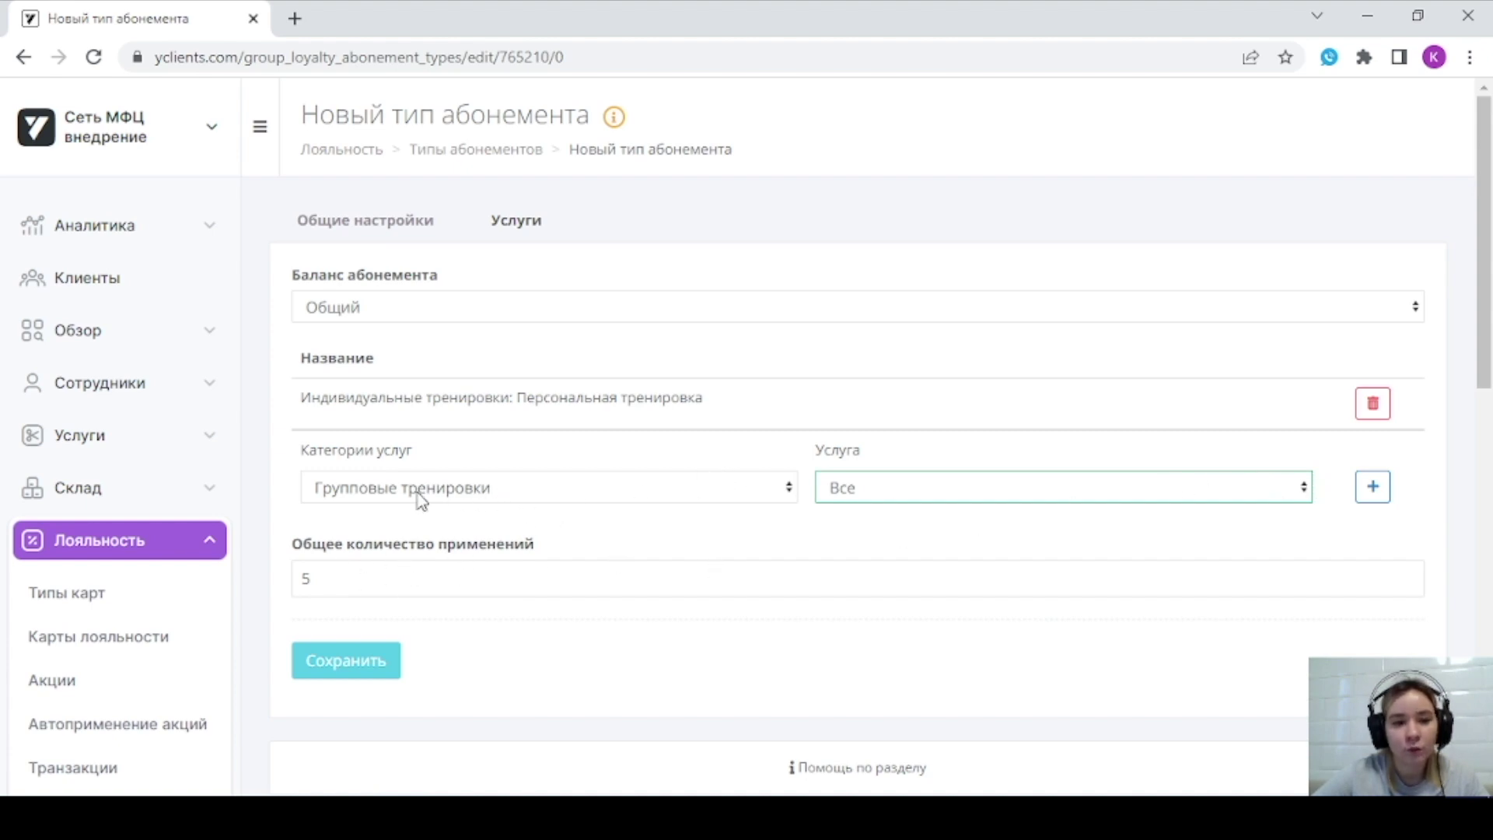
click(1372, 487)
drag(301, 396, 781, 408)
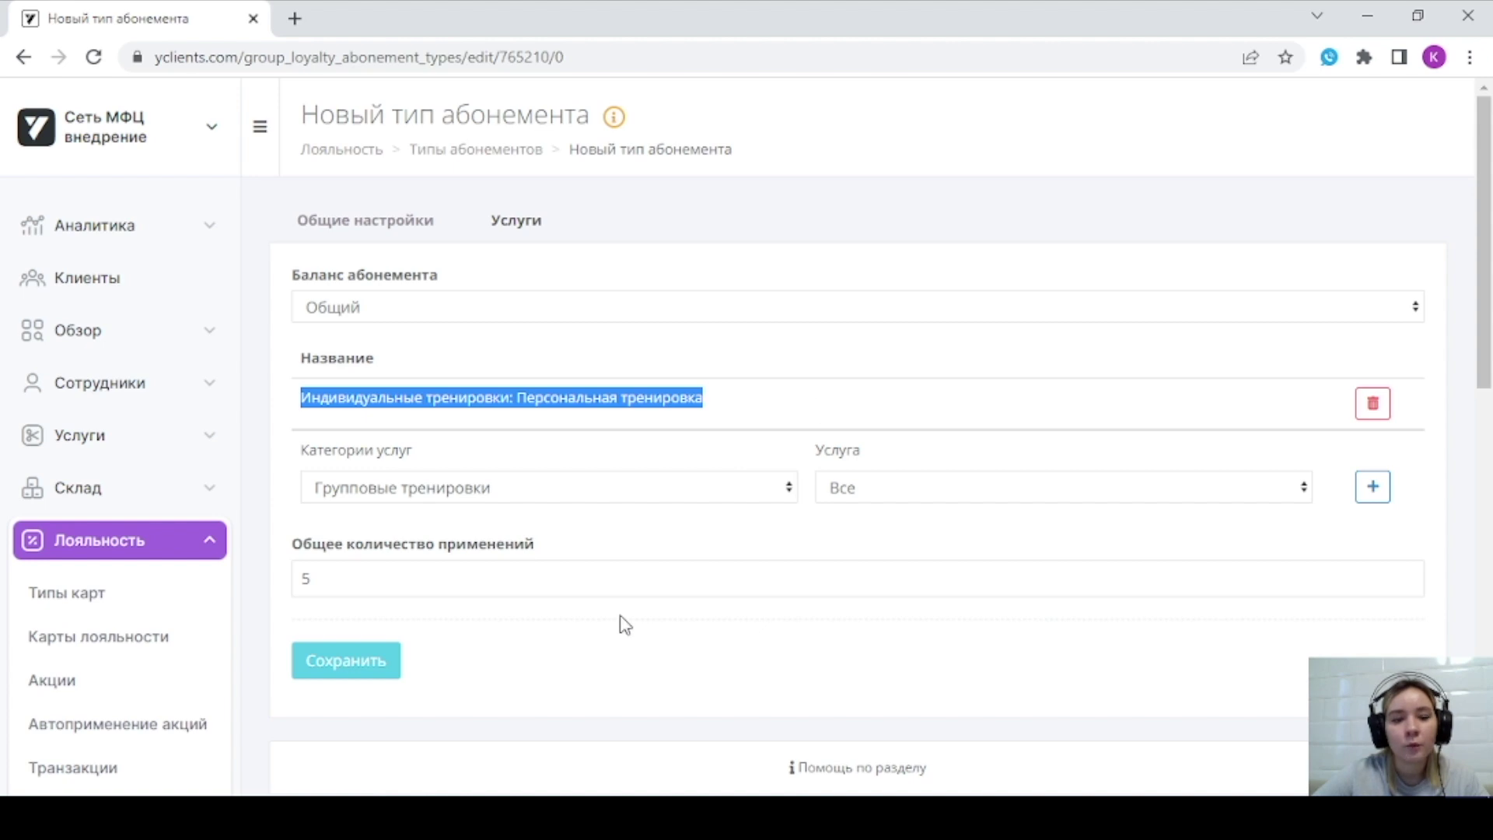
click(612, 639)
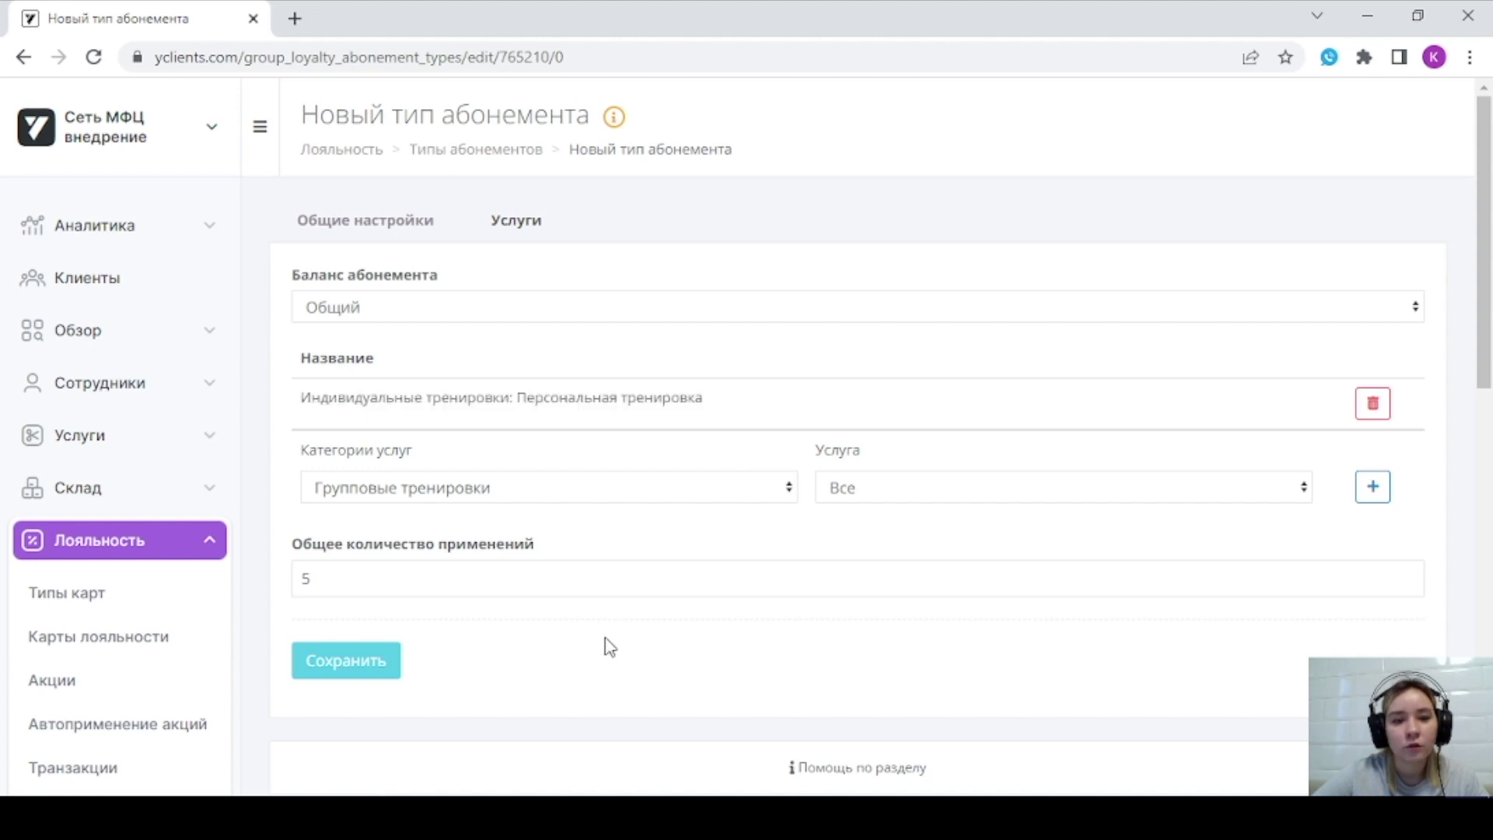
- Save the new subscription type and look over its saved general settings
click(345, 670)
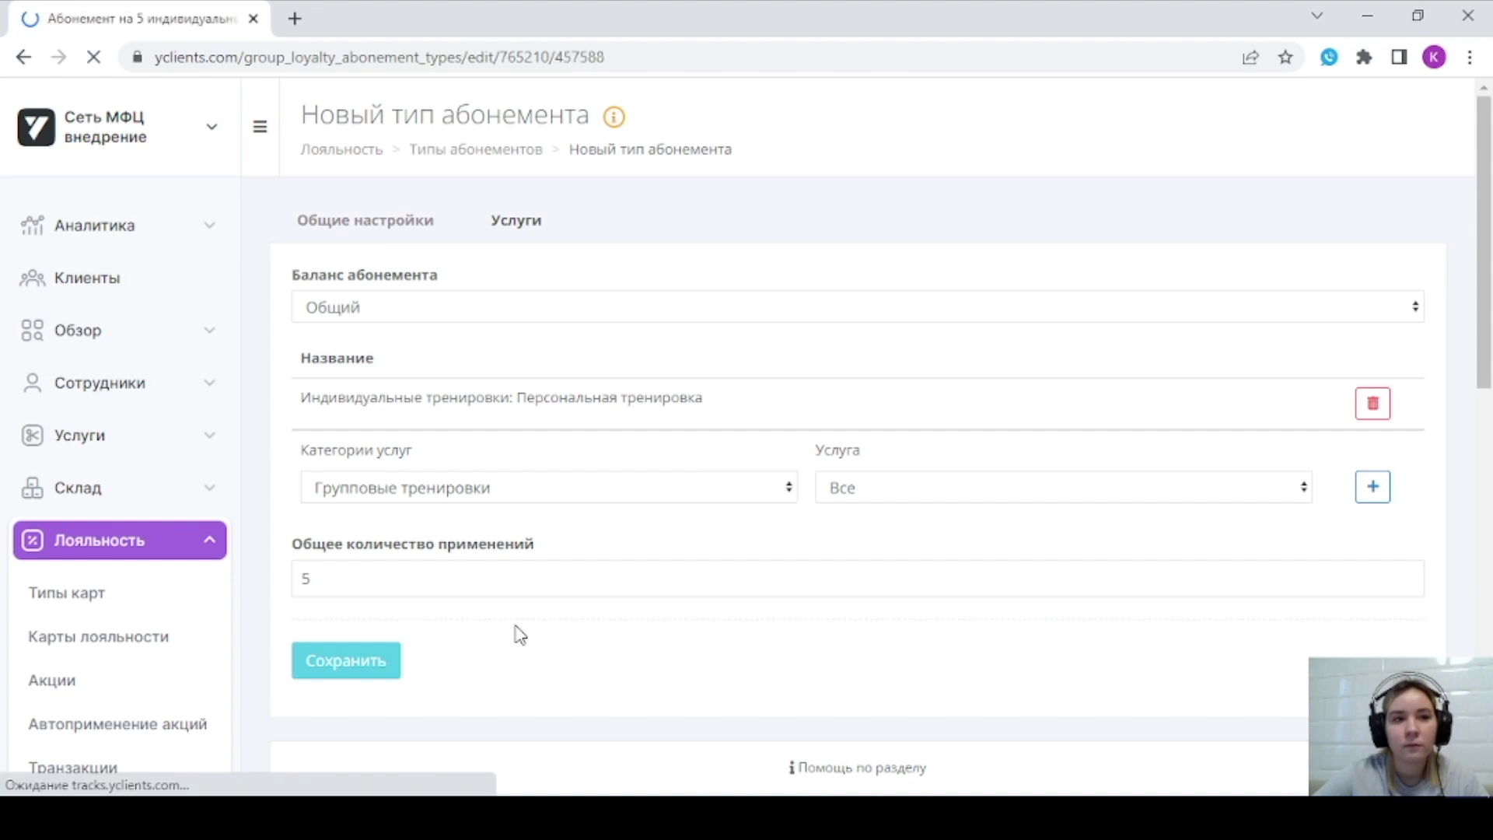
scroll(643, 311, down, 1)
scroll(642, 311, down, 3)
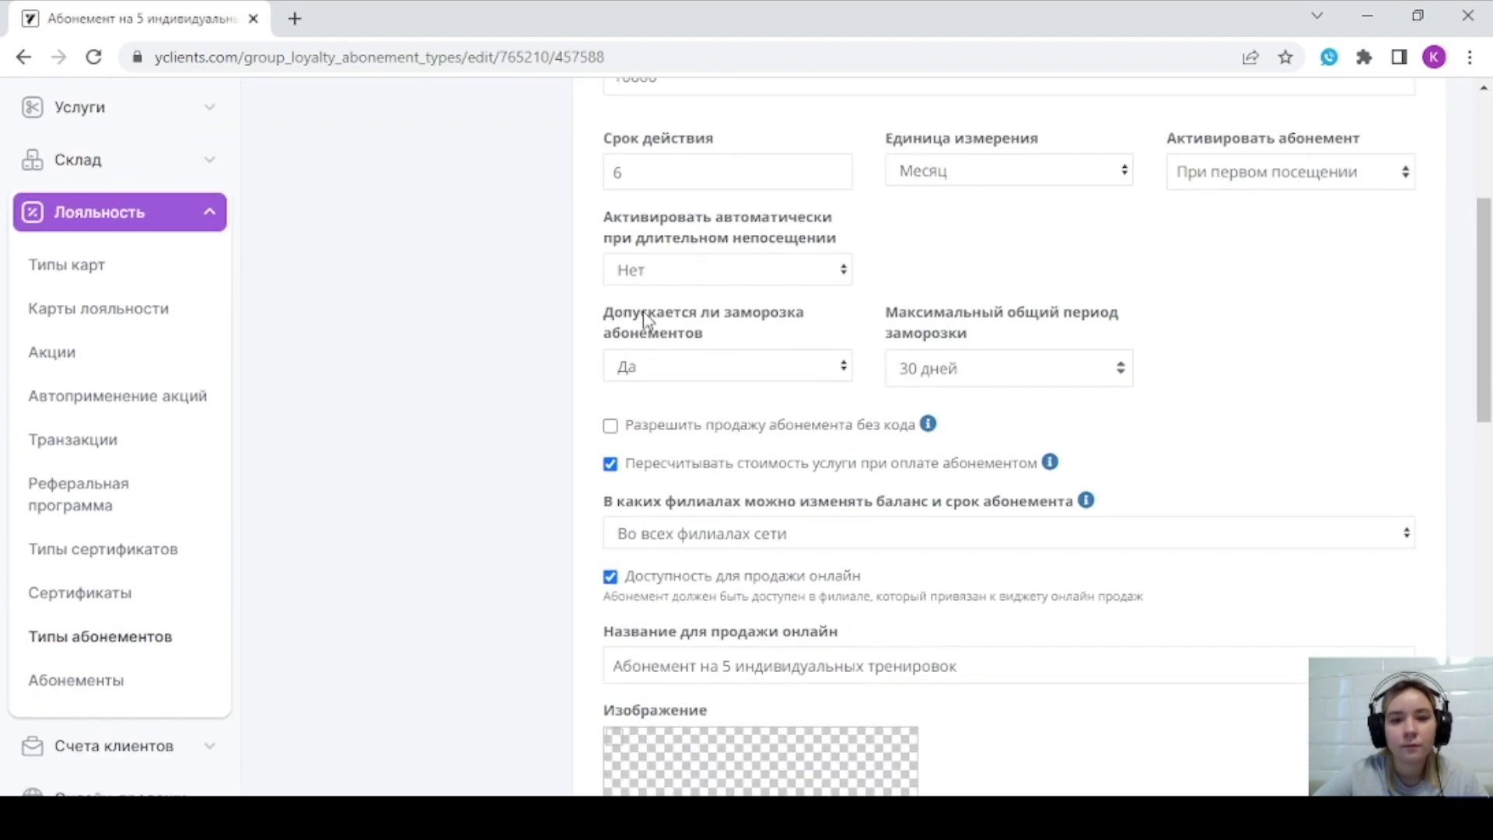
scroll(645, 318, down, 10)
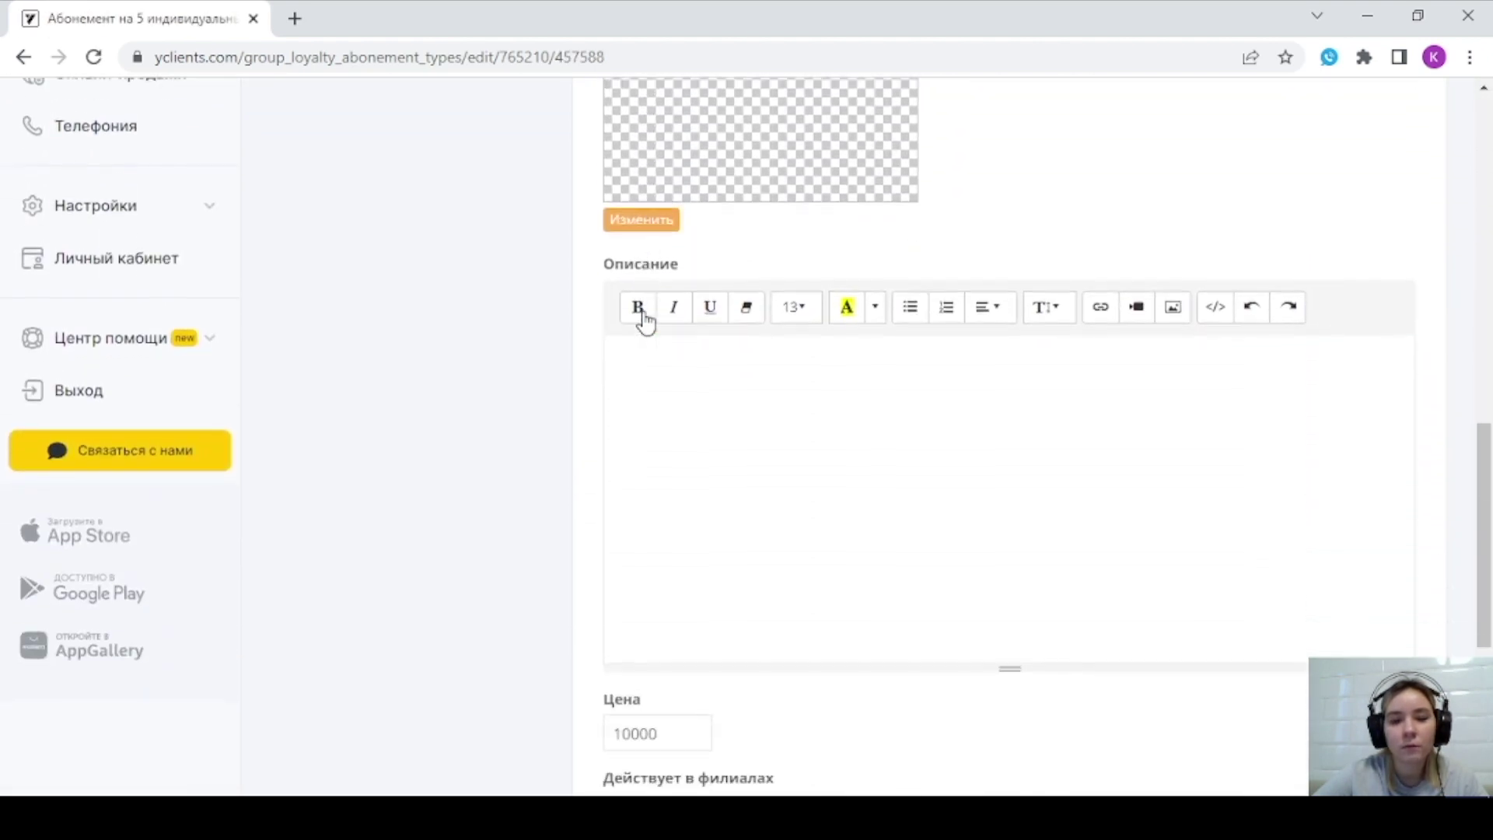
scroll(649, 323, down, 2)
scroll(649, 323, up, 15)
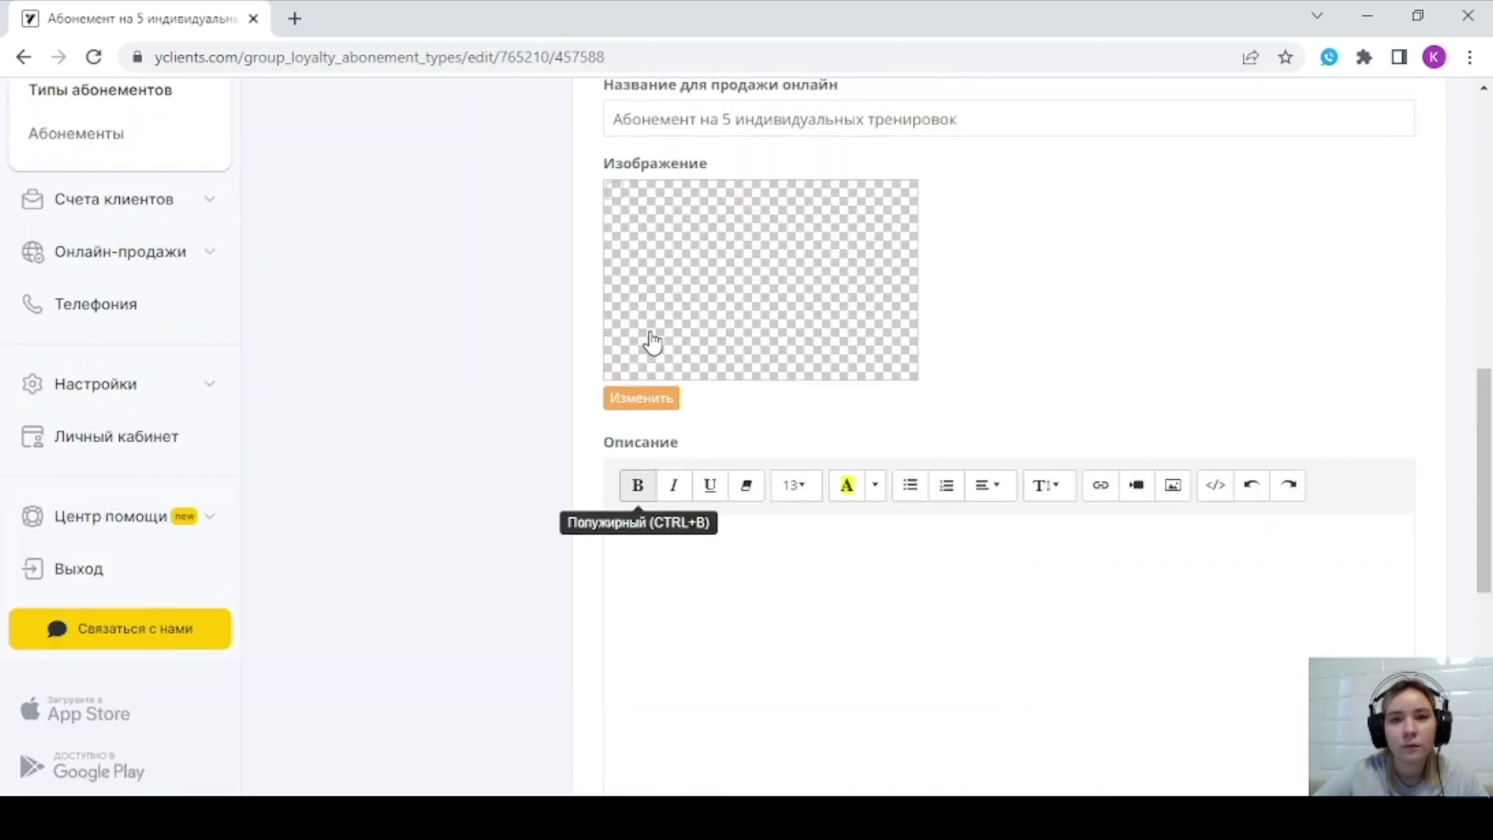
scroll(651, 340, up, 2)
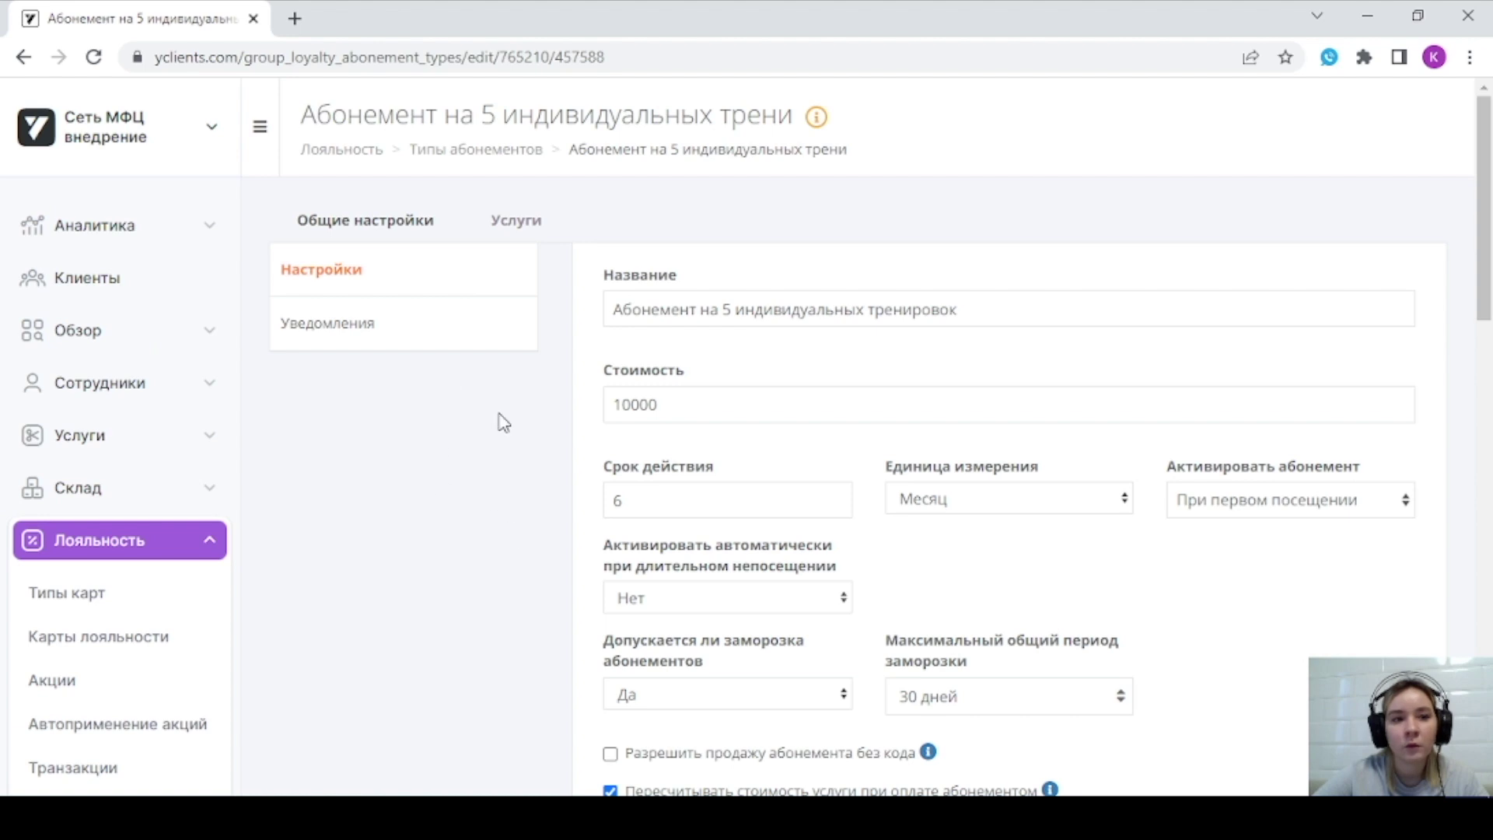
- Create a new subscription type named "Абонемент на 10 процедур Антицеллютного массажа и Массажа лица"
click(474, 152)
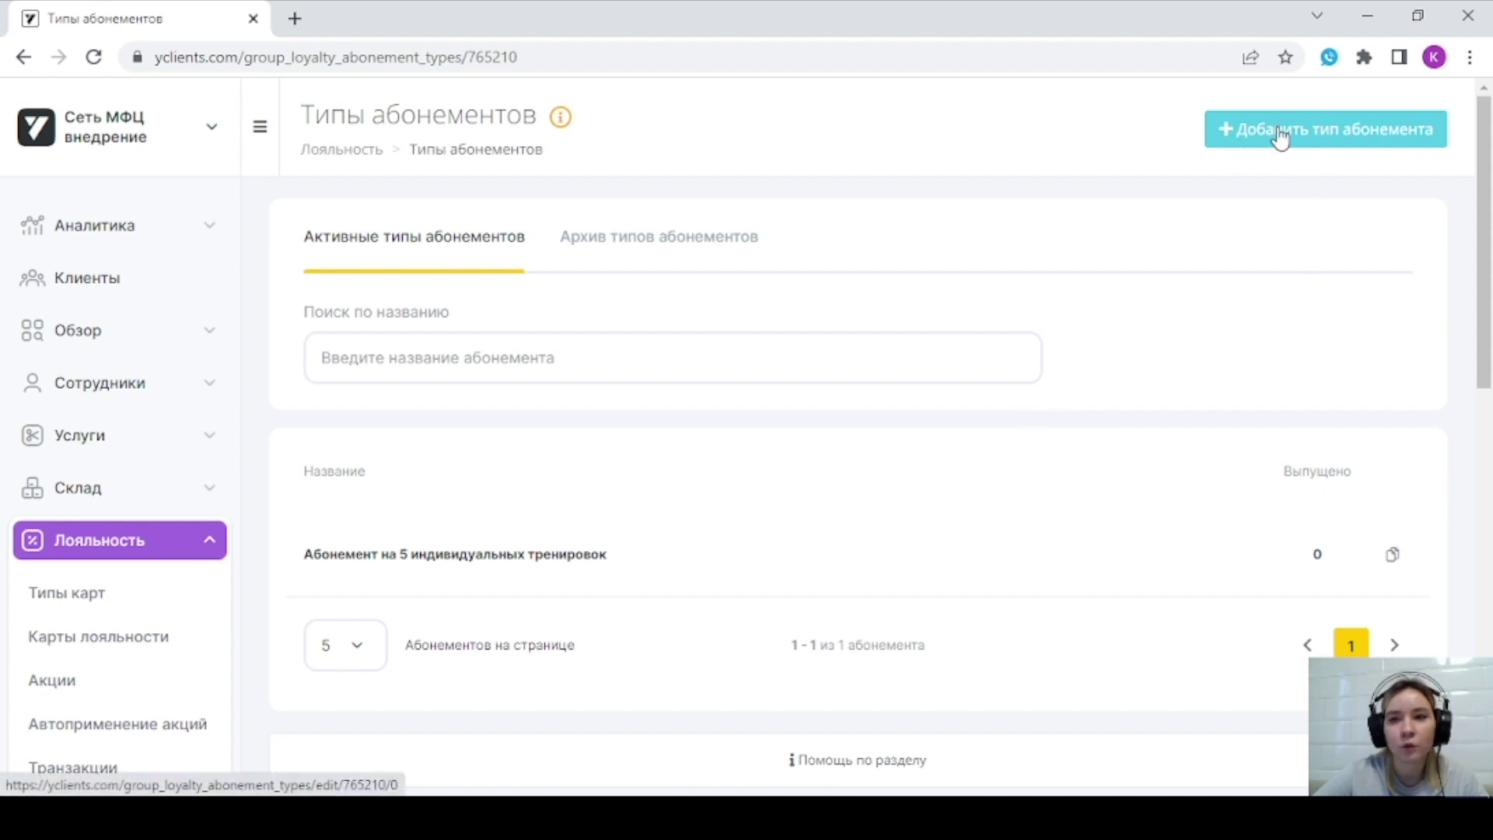
click(1322, 137)
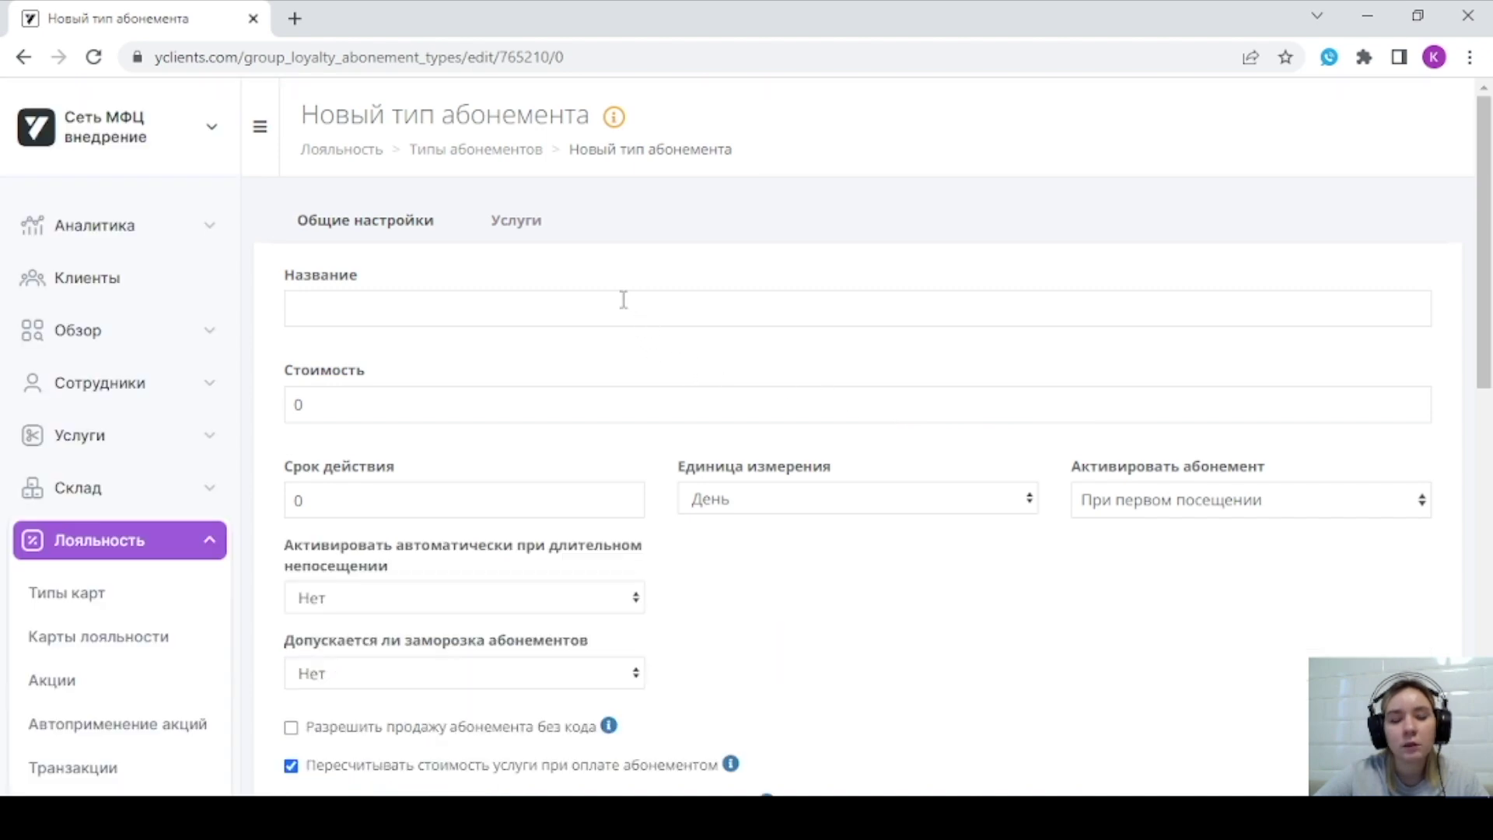
click(567, 306)
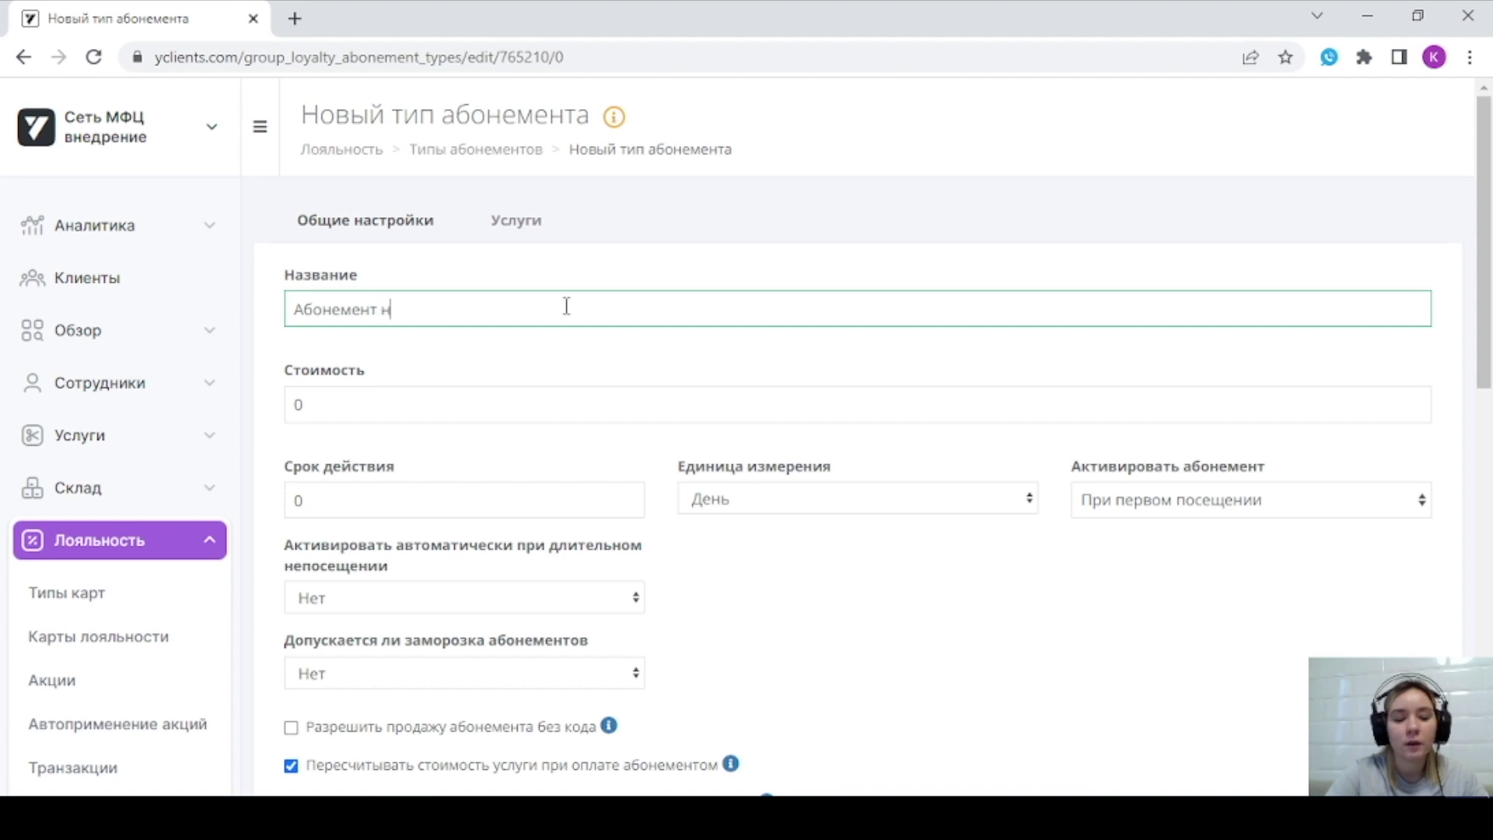
text(Абонемент на 5 процедур Антицеллютного массажа и)
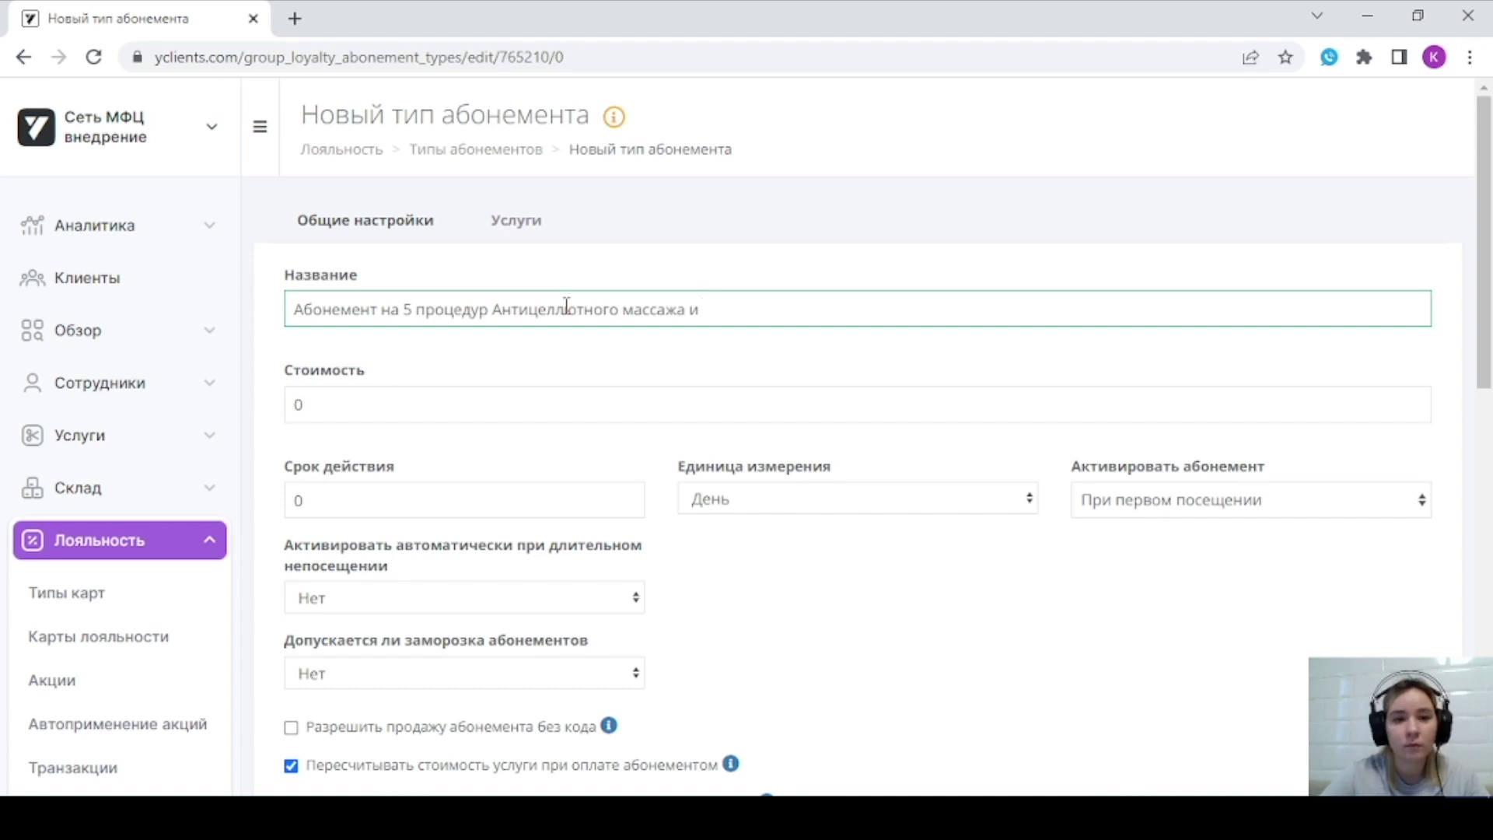
click(410, 311)
text(0)
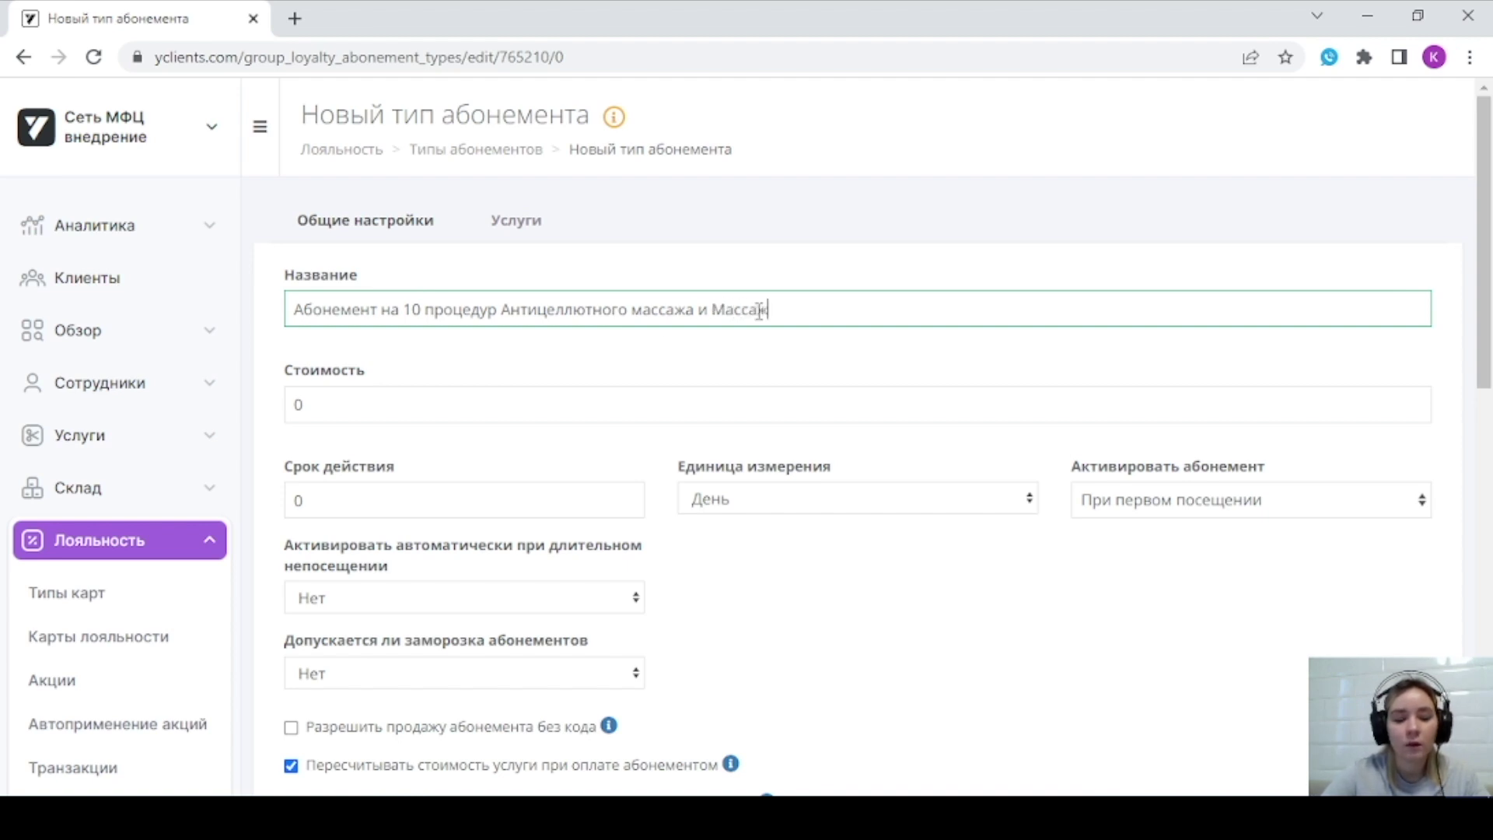
text(а лица)
drag(293, 309, 849, 312)
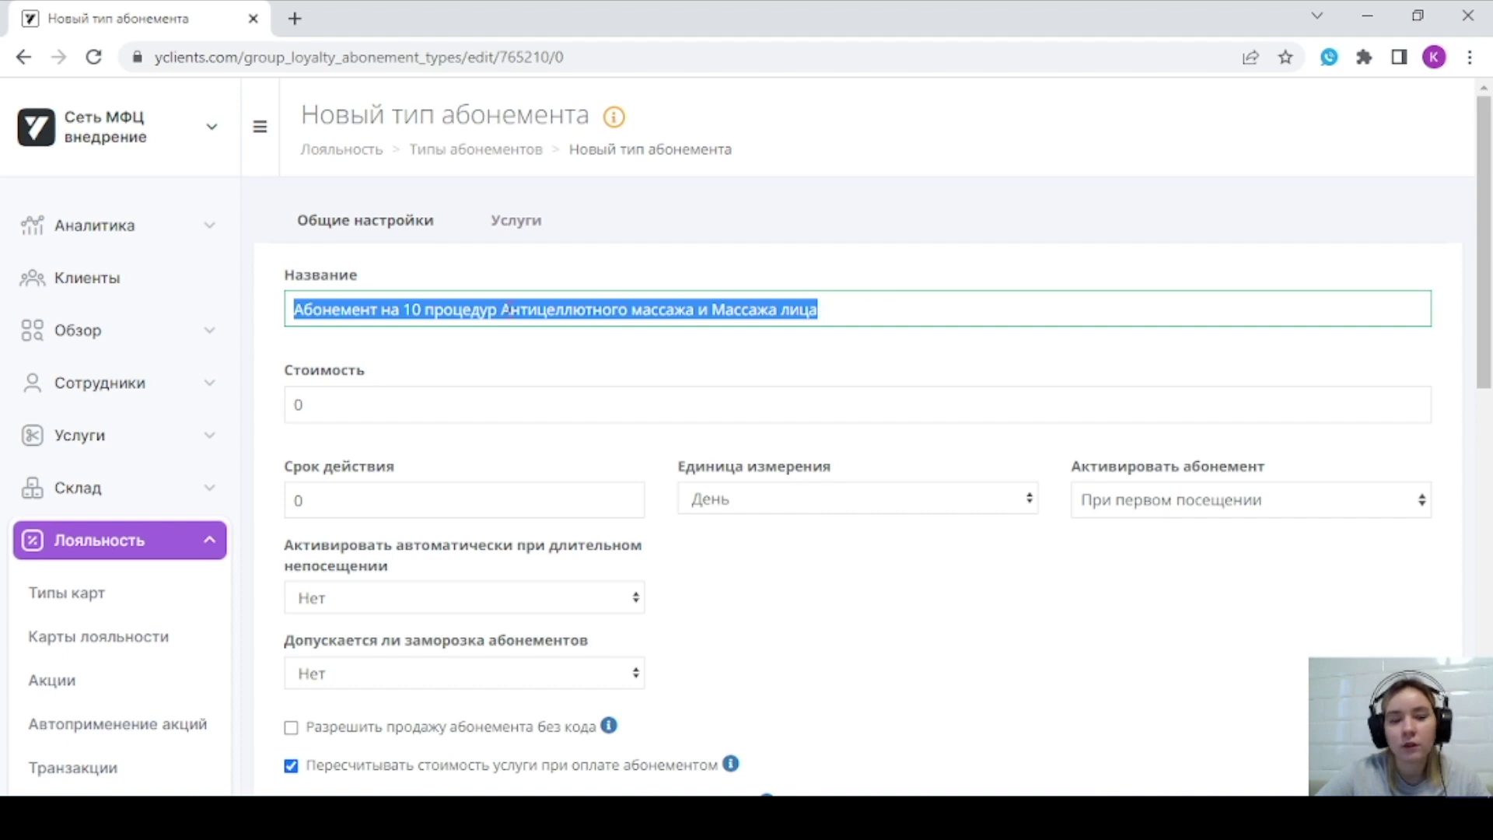
click(808, 268)
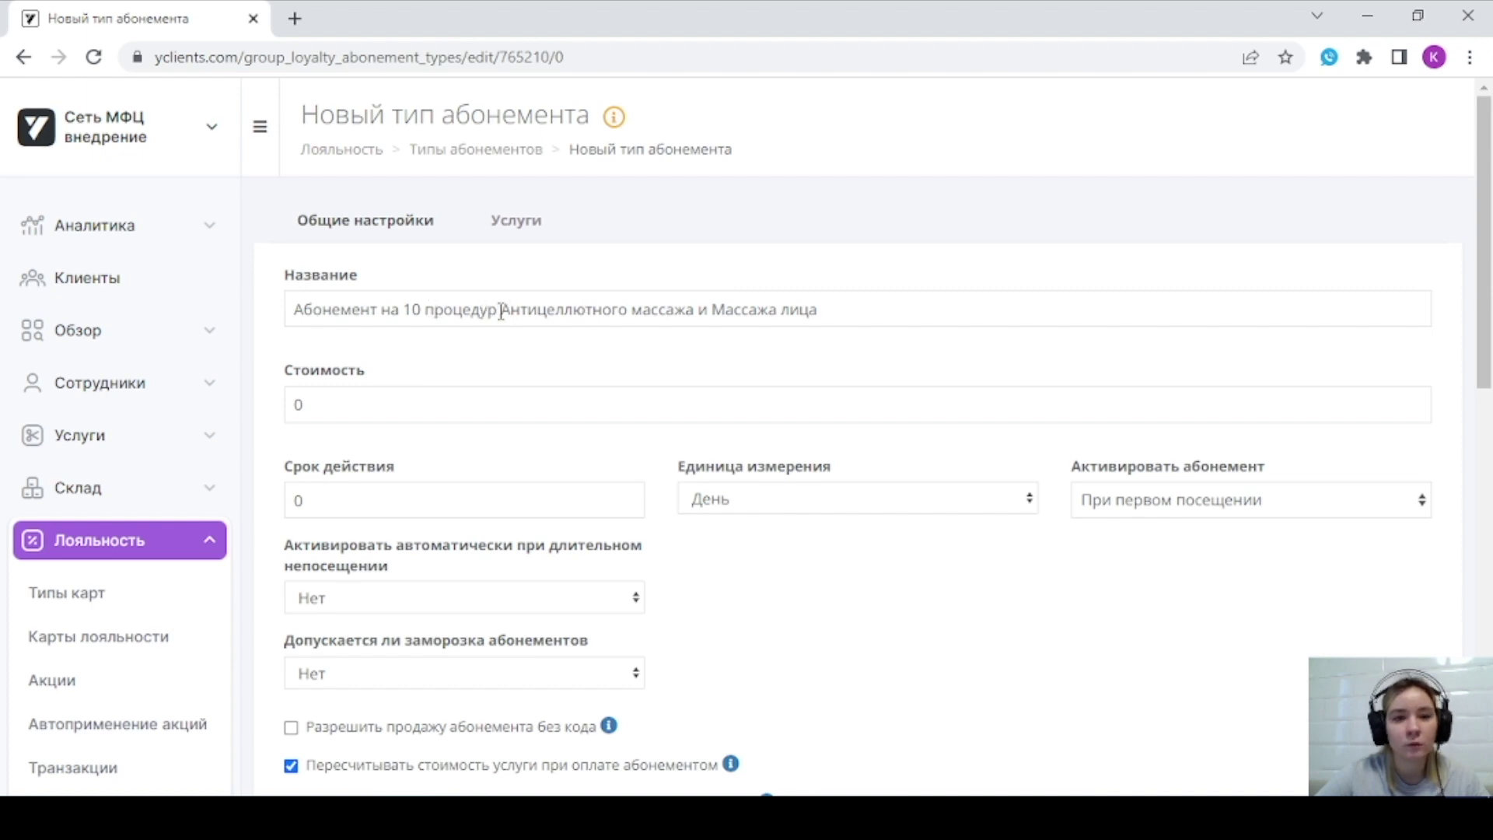
click(839, 311)
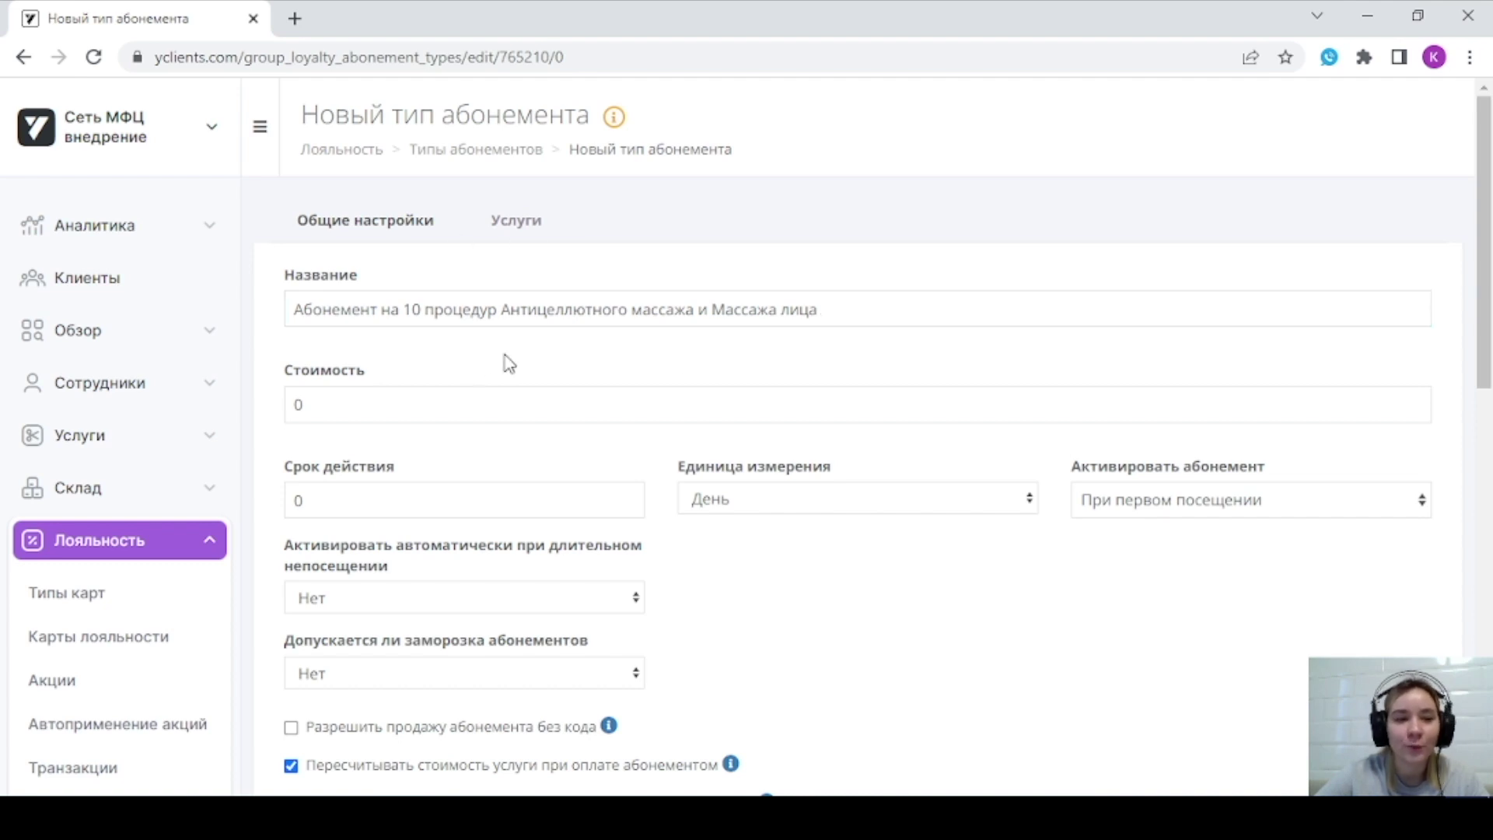
- Set the subscription's price (Стоимость) to 10000
drag(427, 370, 300, 389)
click(450, 419)
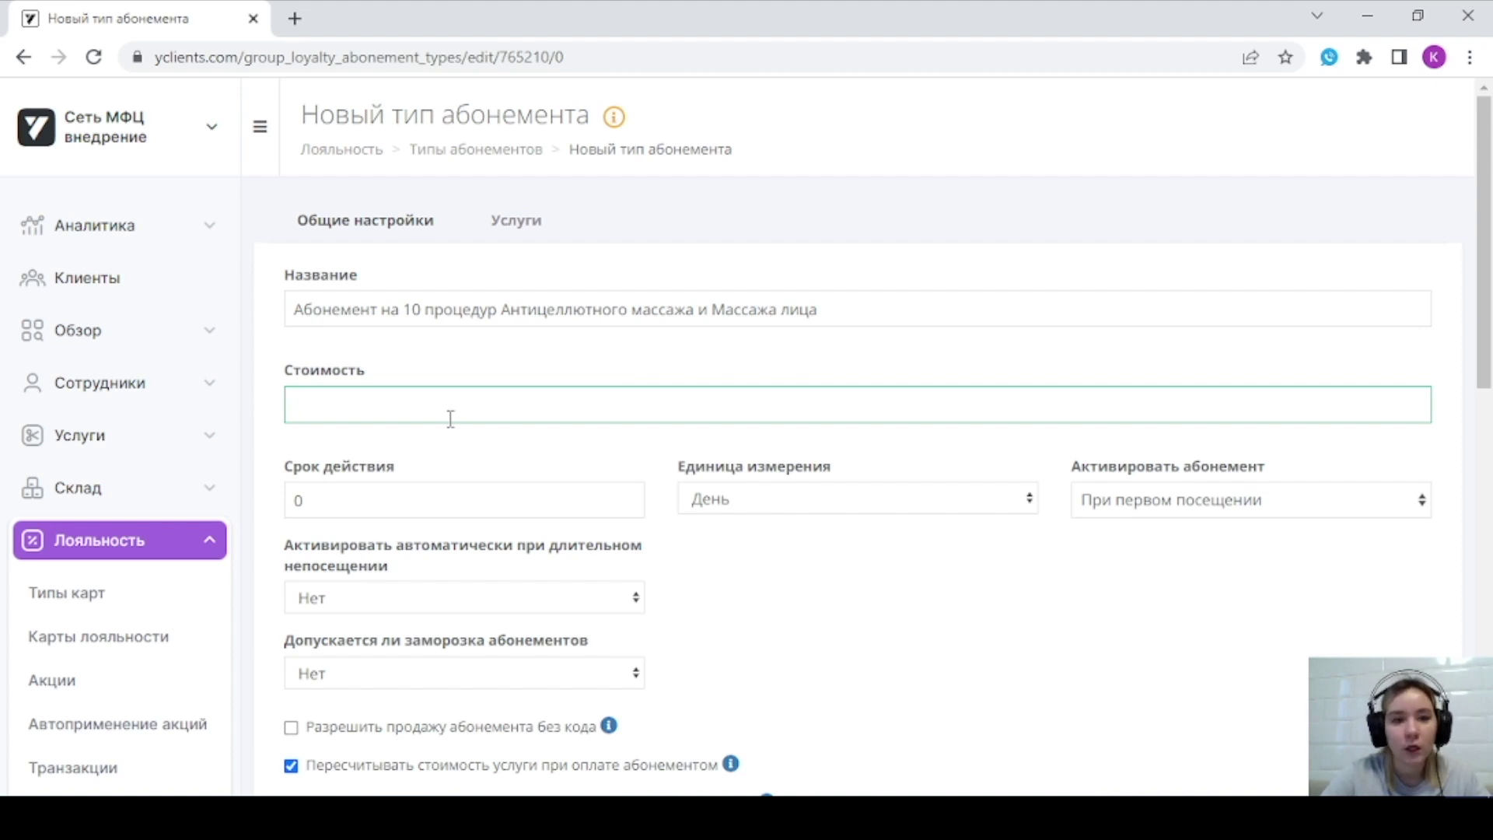
text(10000)
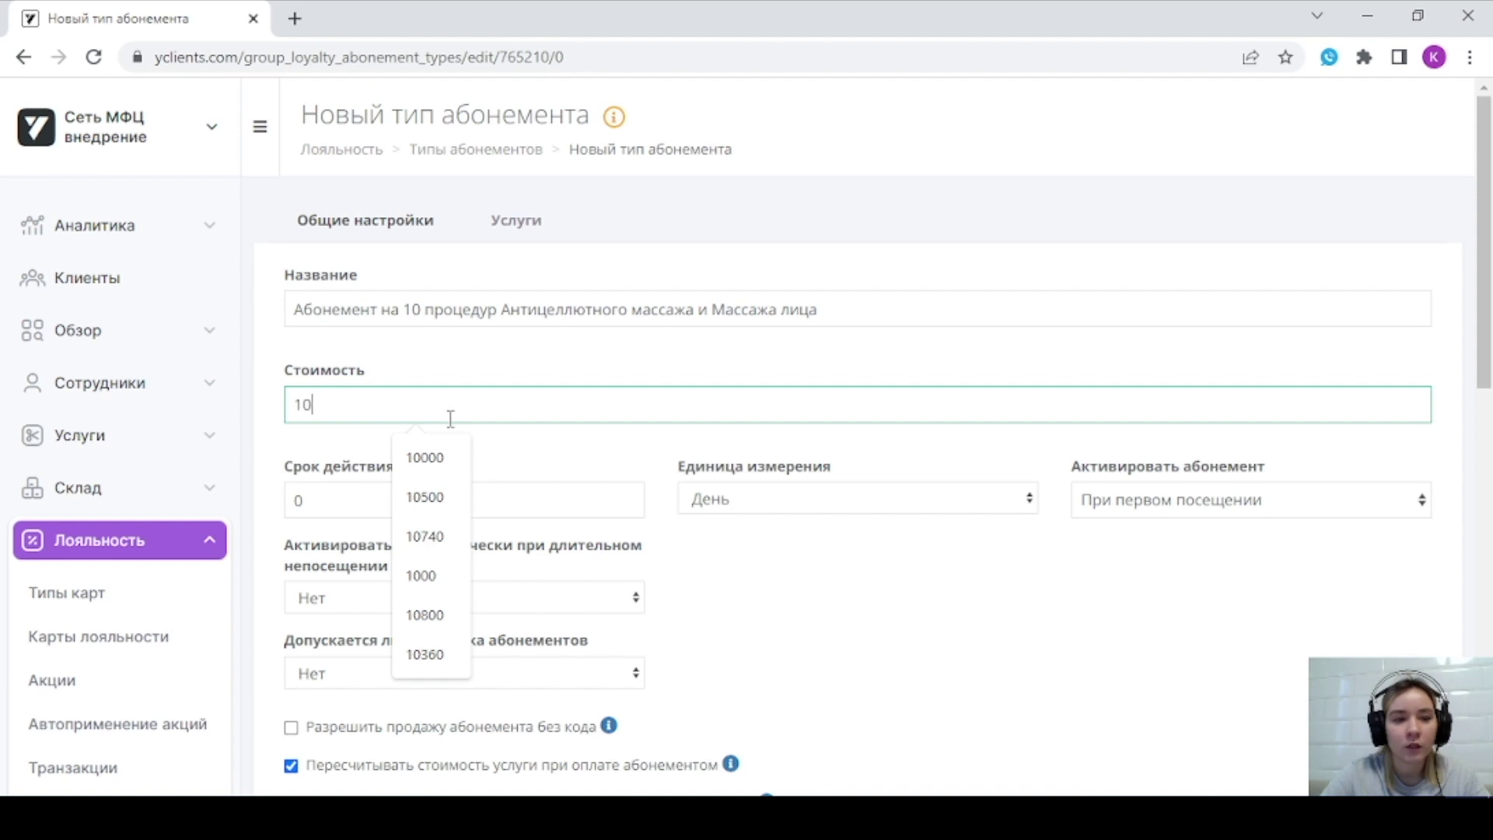
click(444, 379)
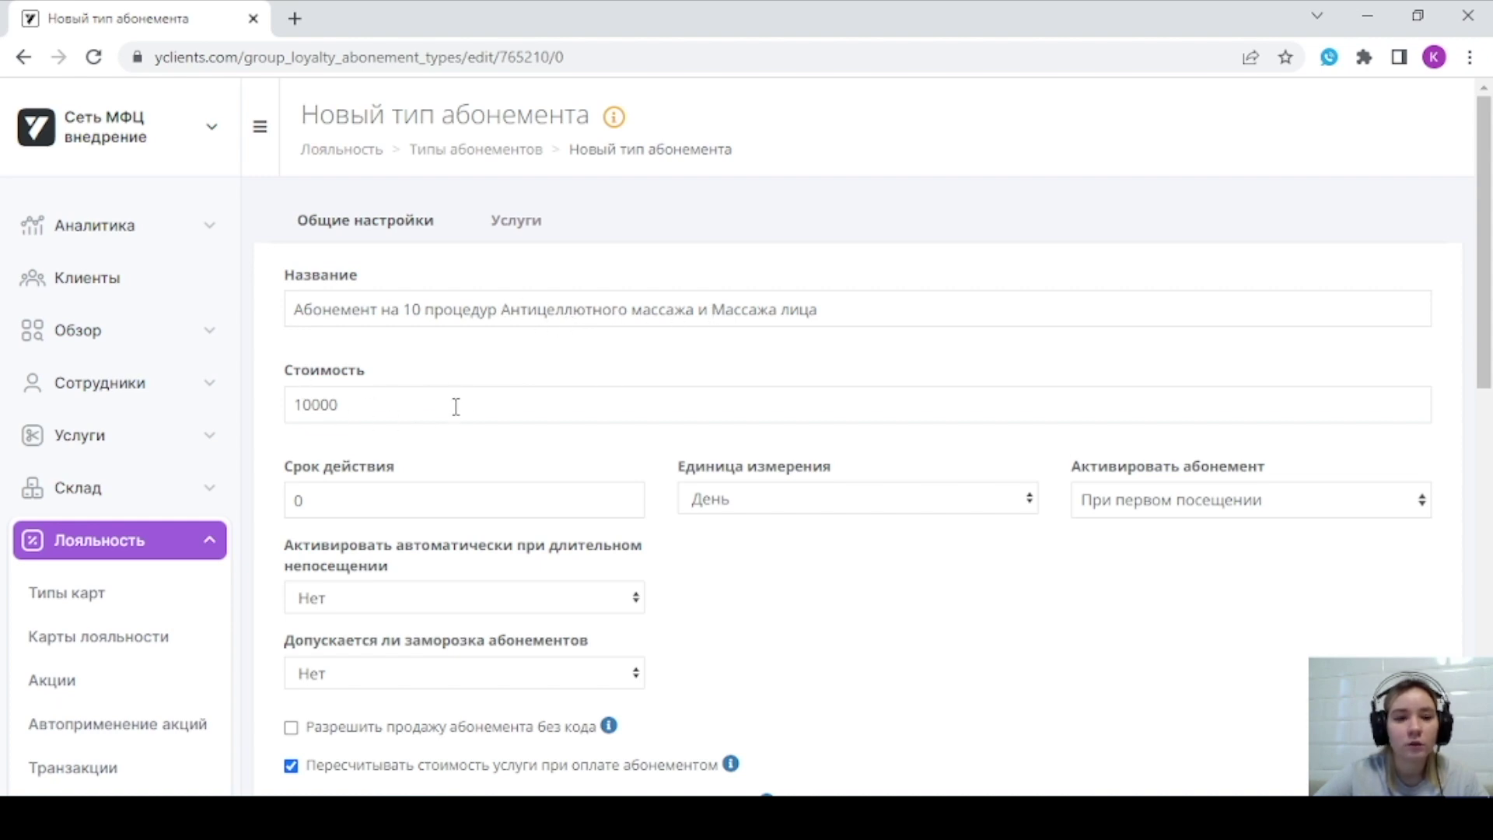
- Set the validity period to 6 with the unit Месяц and activate the subscription При продаже
scroll(495, 387, down, 1)
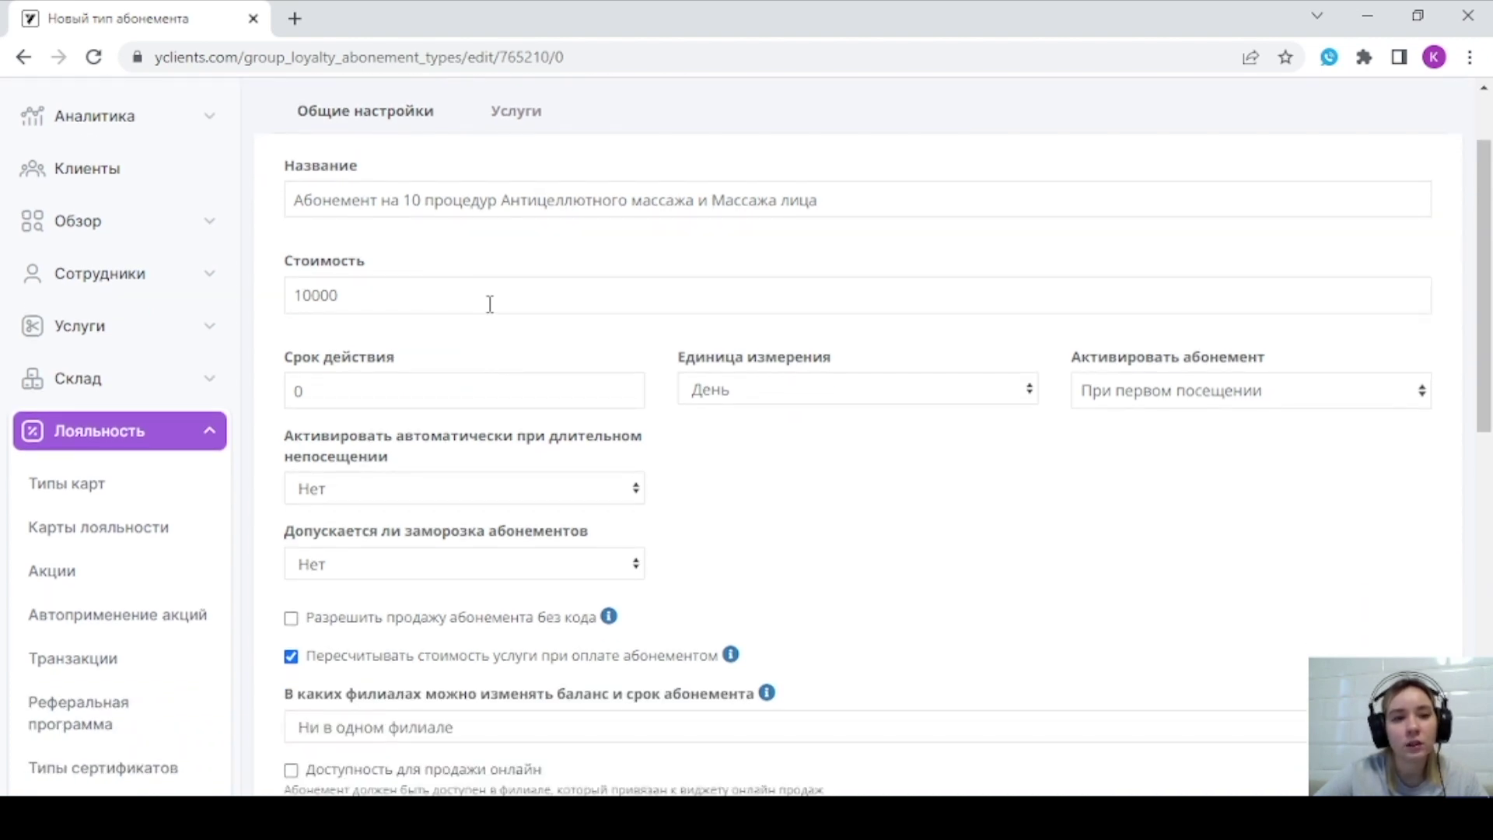
scroll(490, 303, down, 1)
drag(286, 249, 418, 249)
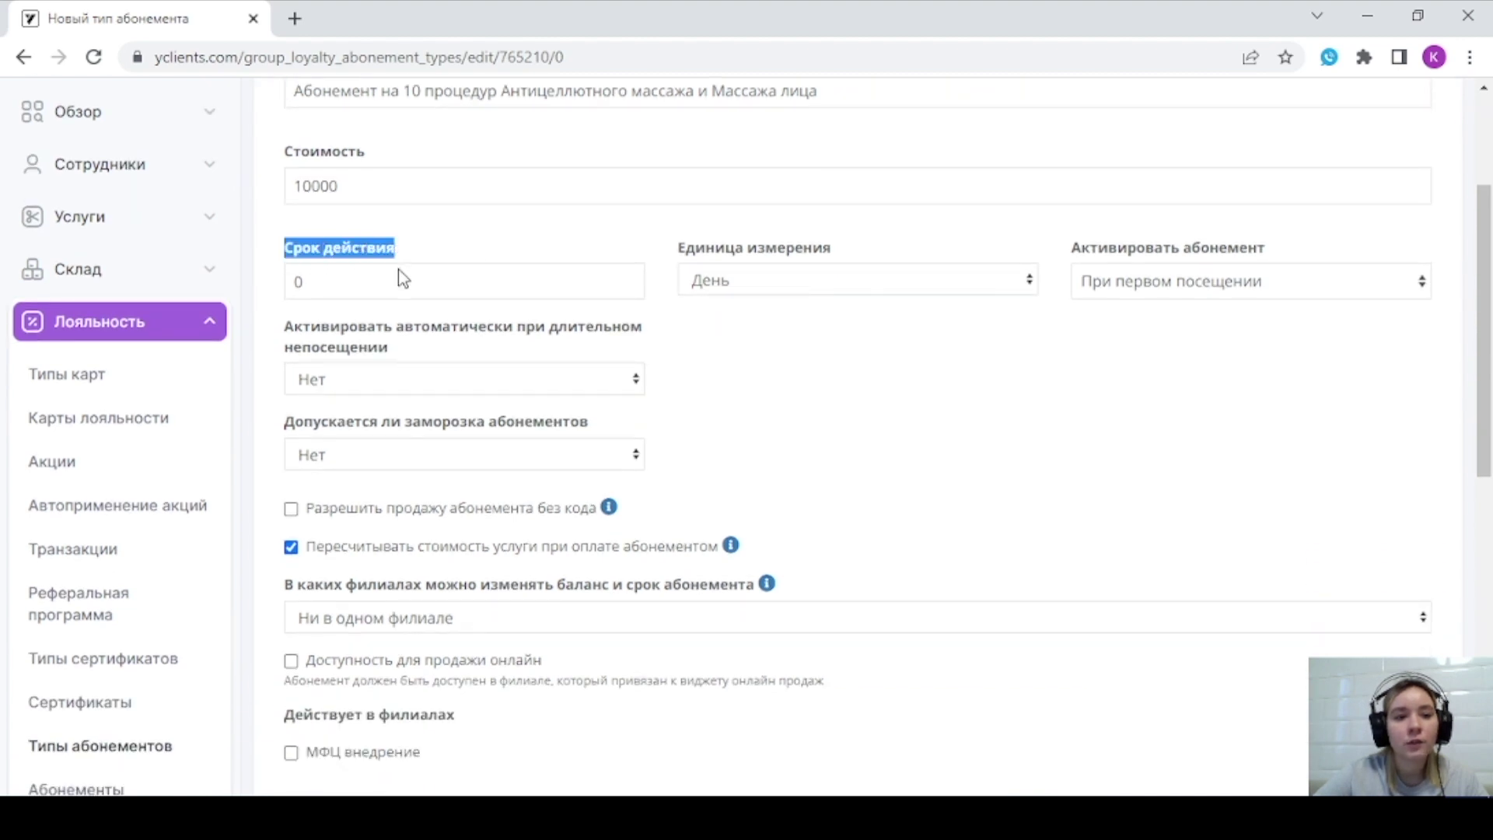
double_click(360, 290)
text(6)
click(710, 282)
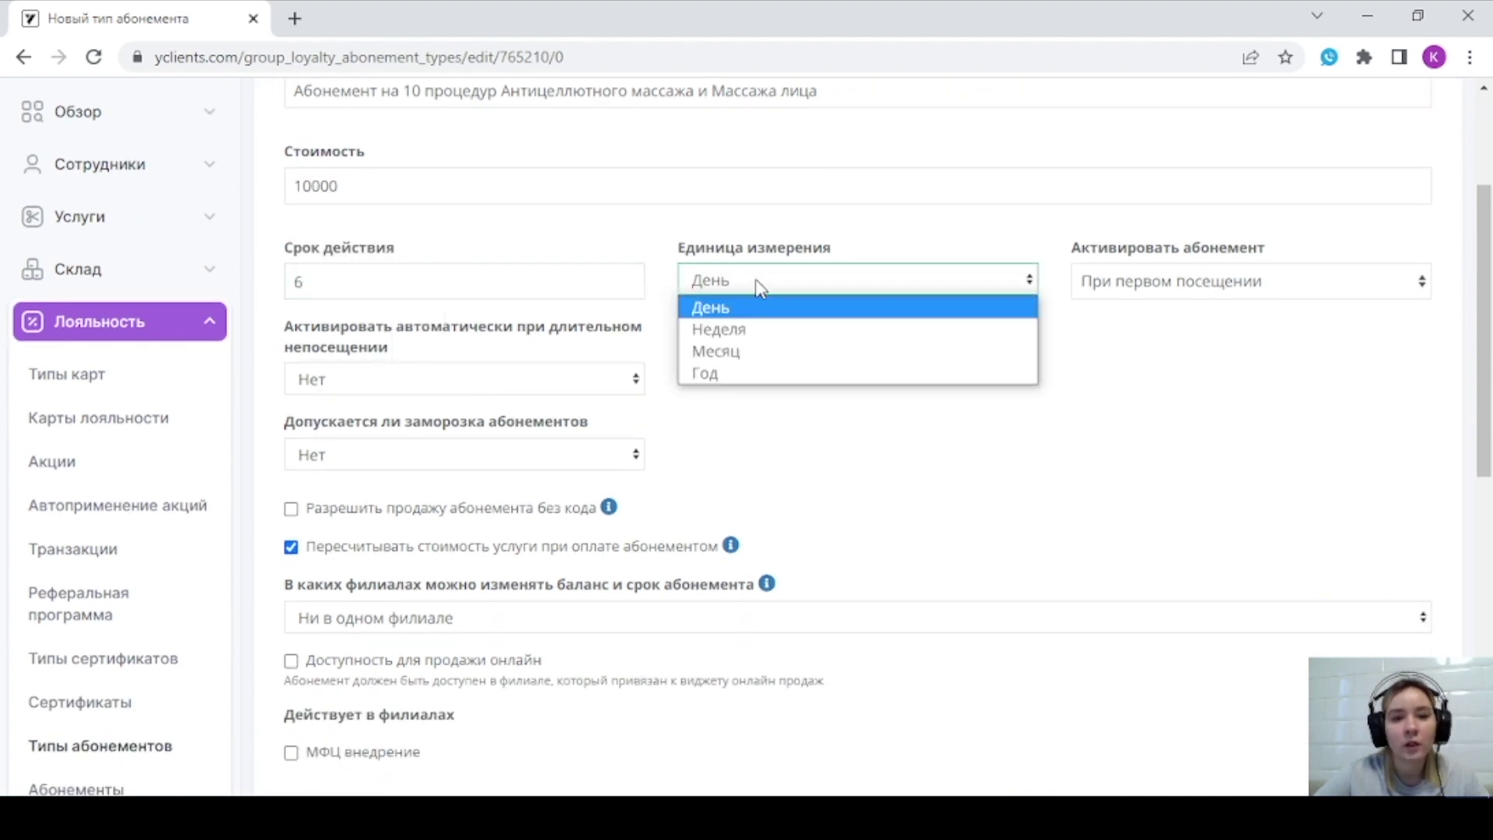
click(800, 347)
click(1123, 282)
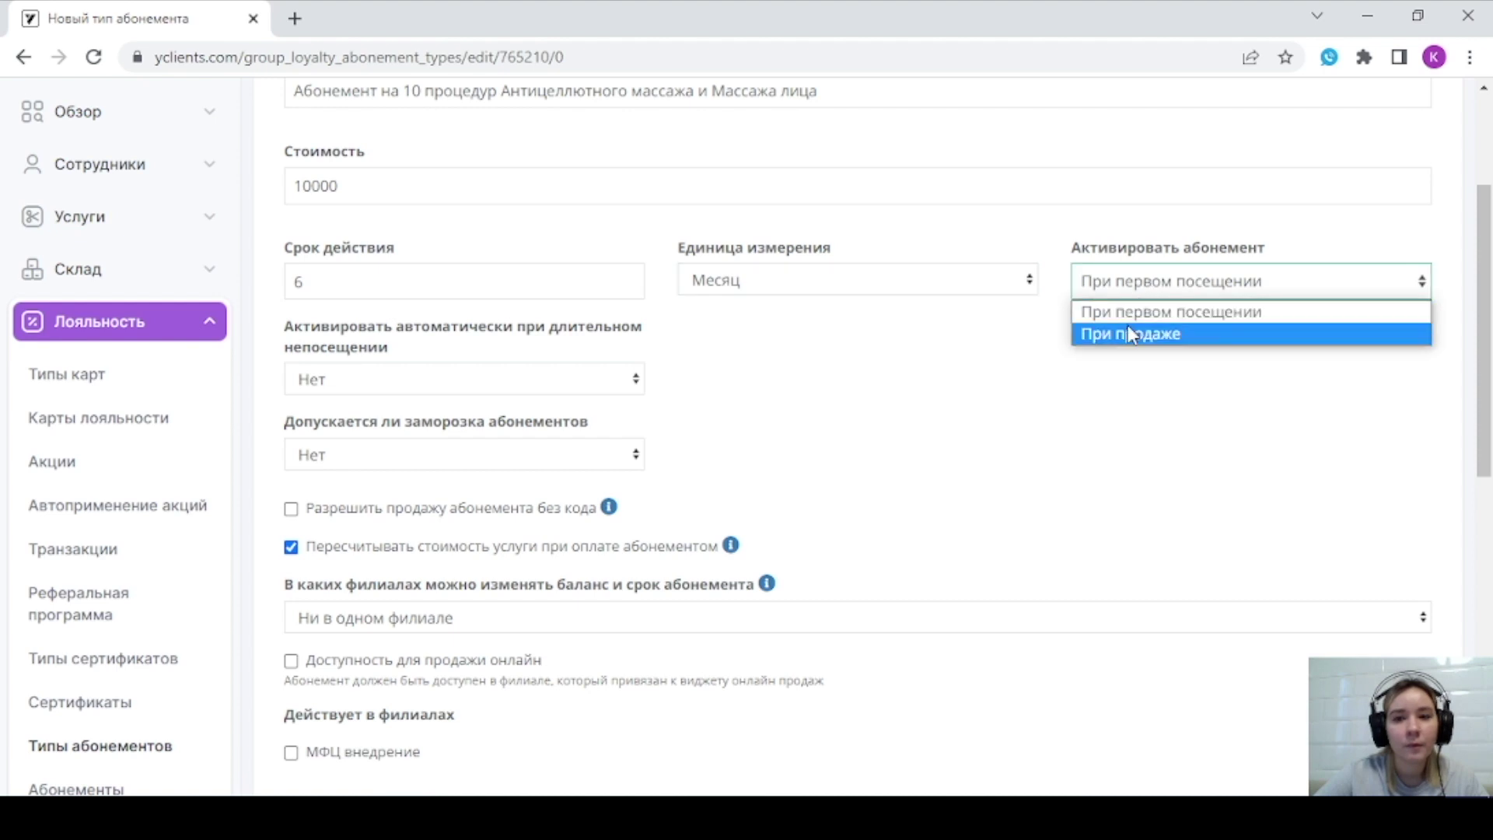
click(1128, 325)
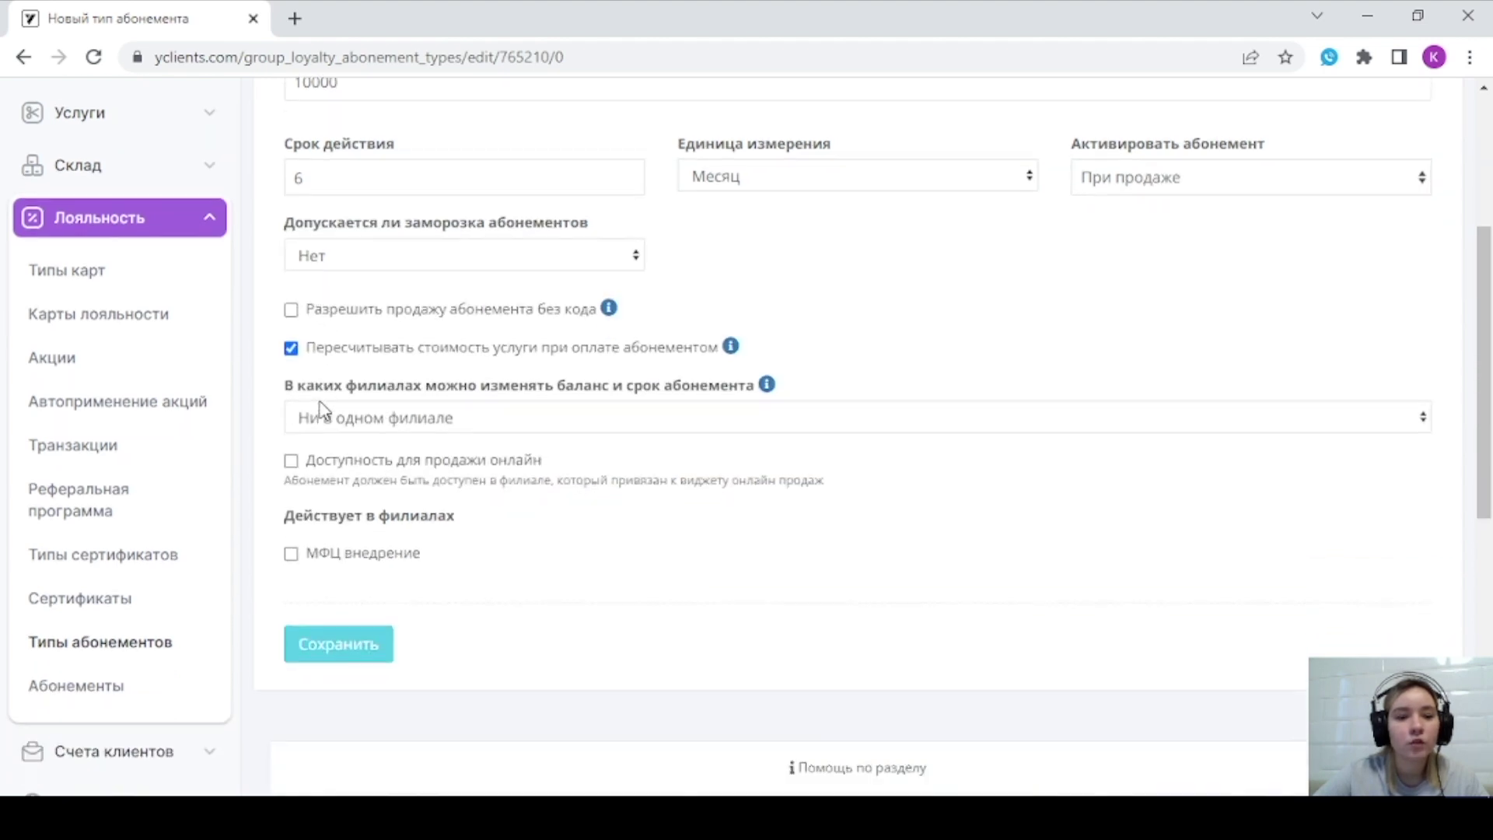
- Allow changing the subscription's balance and term "Только в филиале, в котором был продан абонемент"
scroll(320, 408, down, 1)
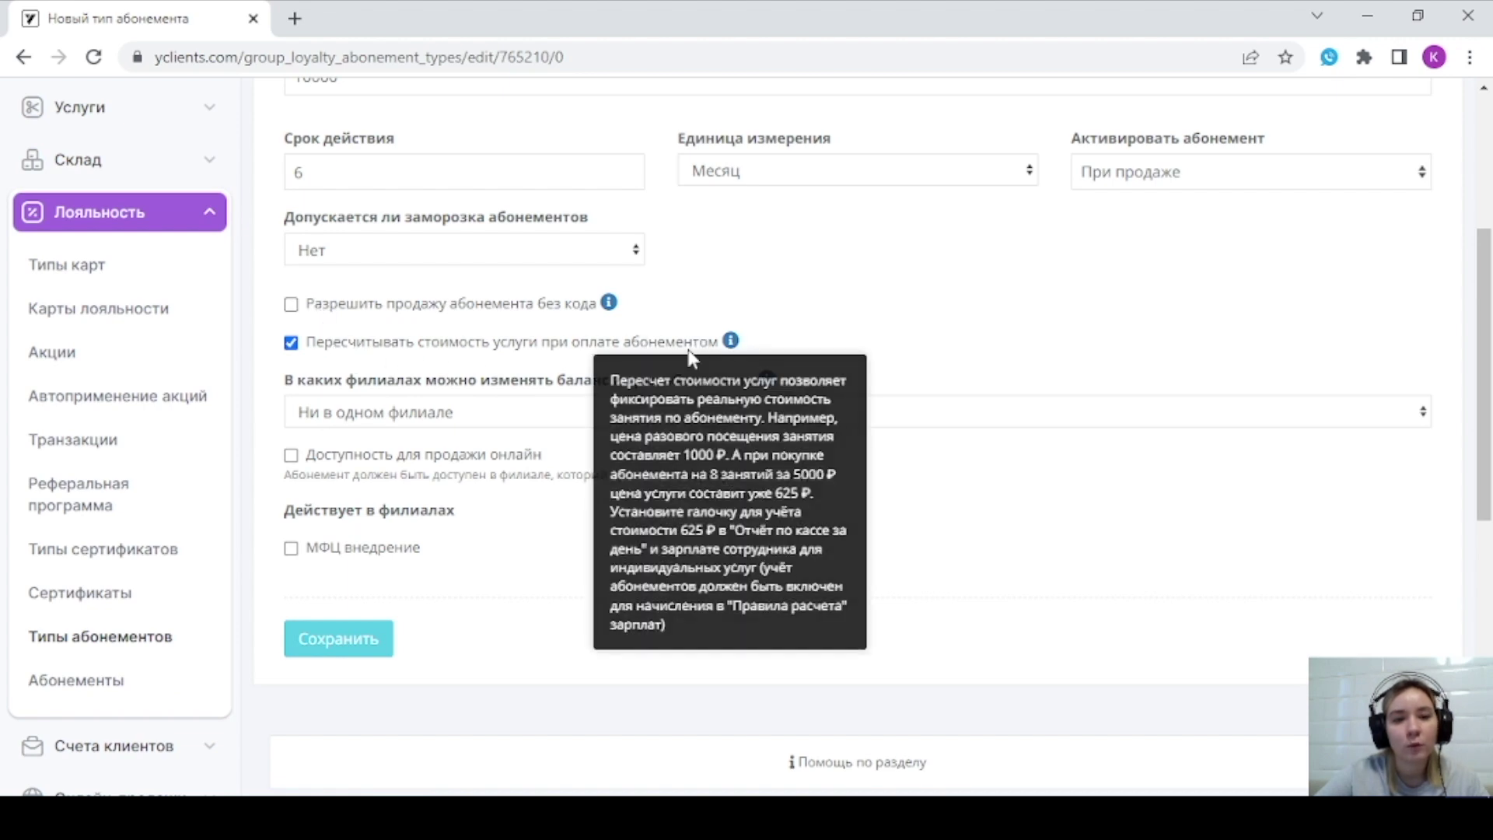
drag(282, 378, 670, 380)
click(750, 379)
triple_click(751, 379)
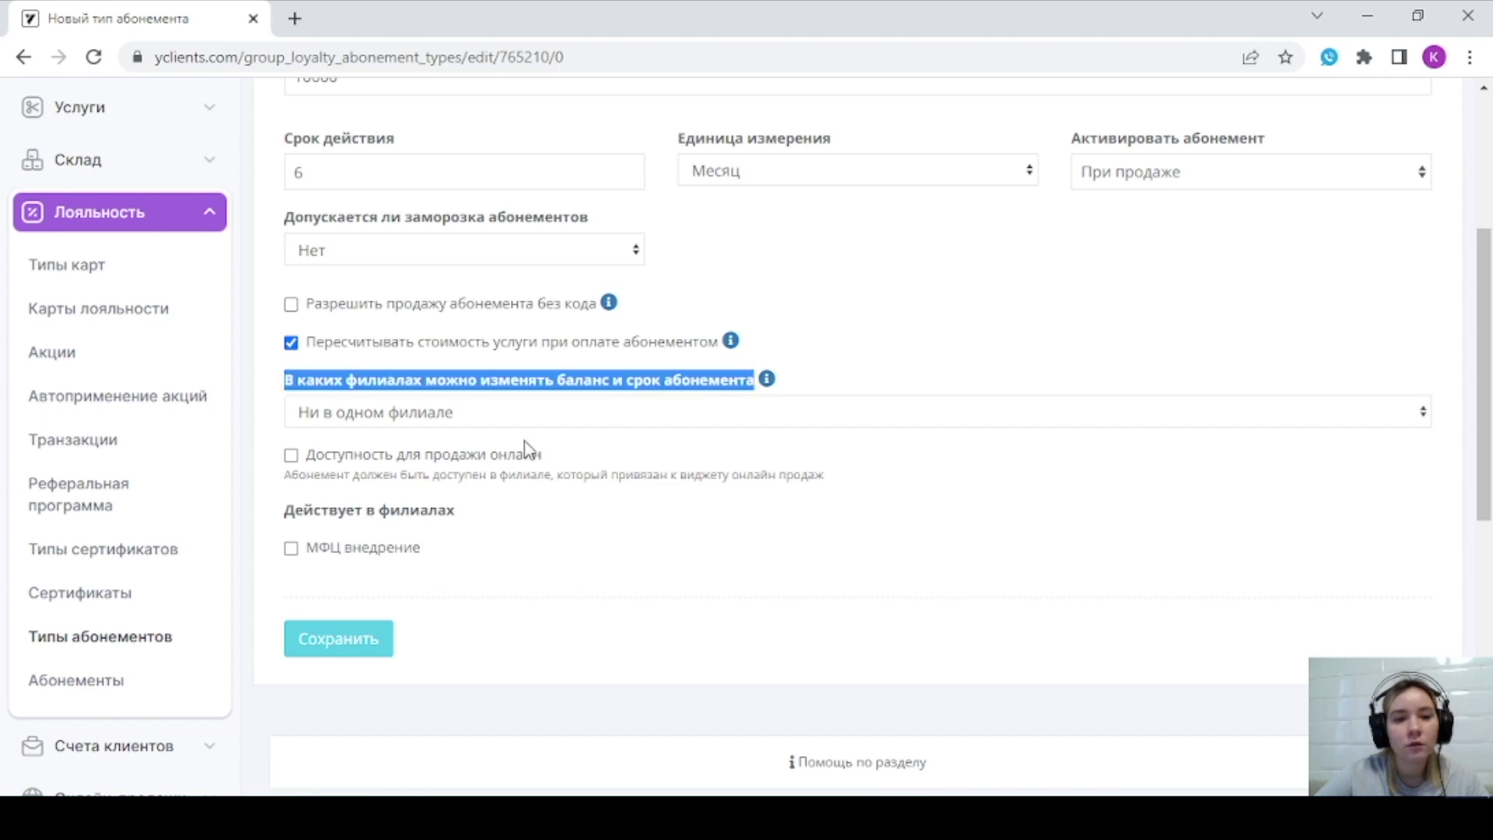
click(448, 424)
click(359, 465)
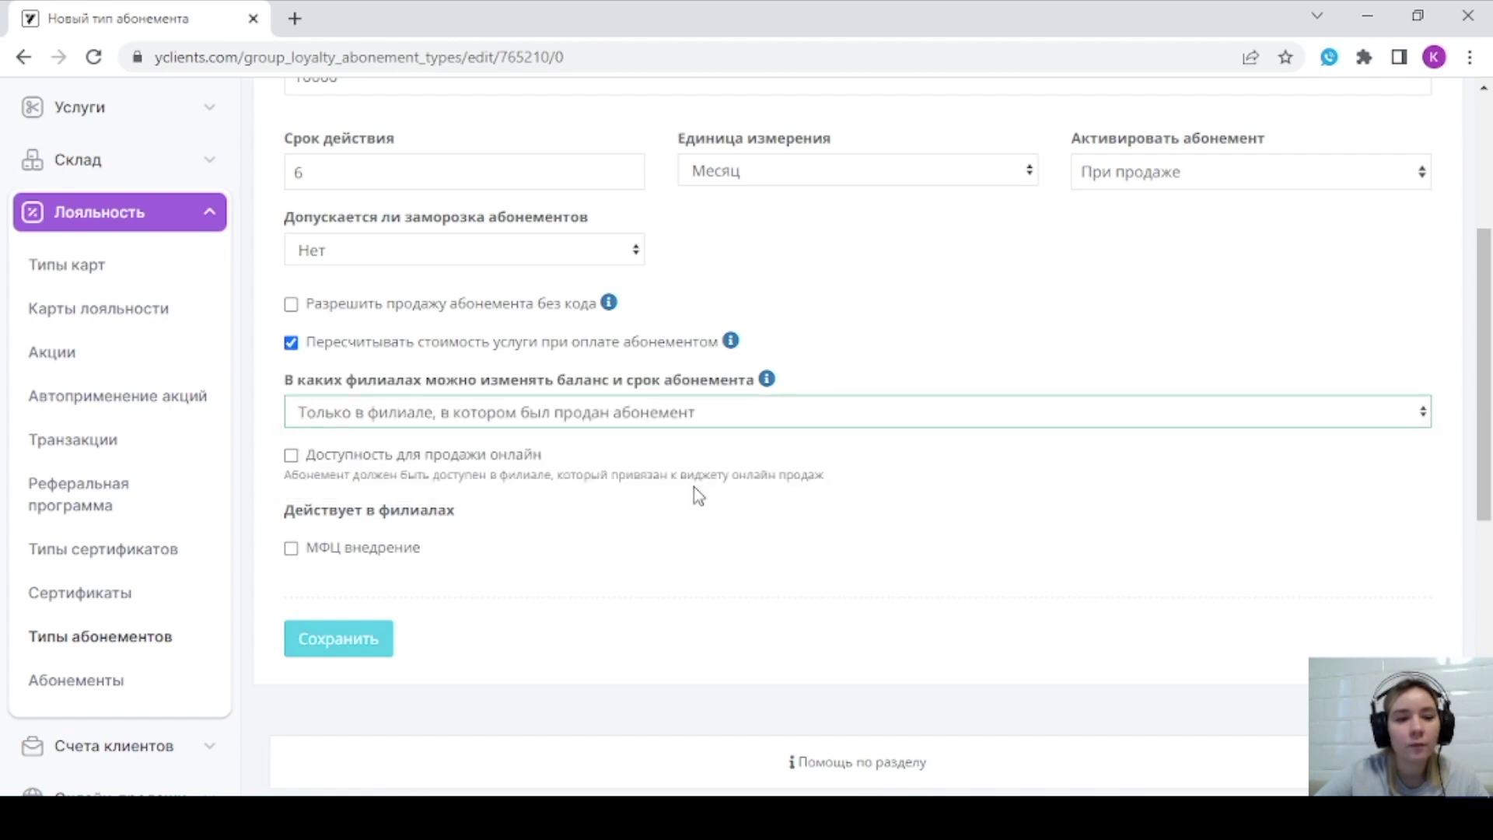
- Enable online sale availability (Доступность для продажи онлайн) to view its extra fields, and disable it again
click(350, 465)
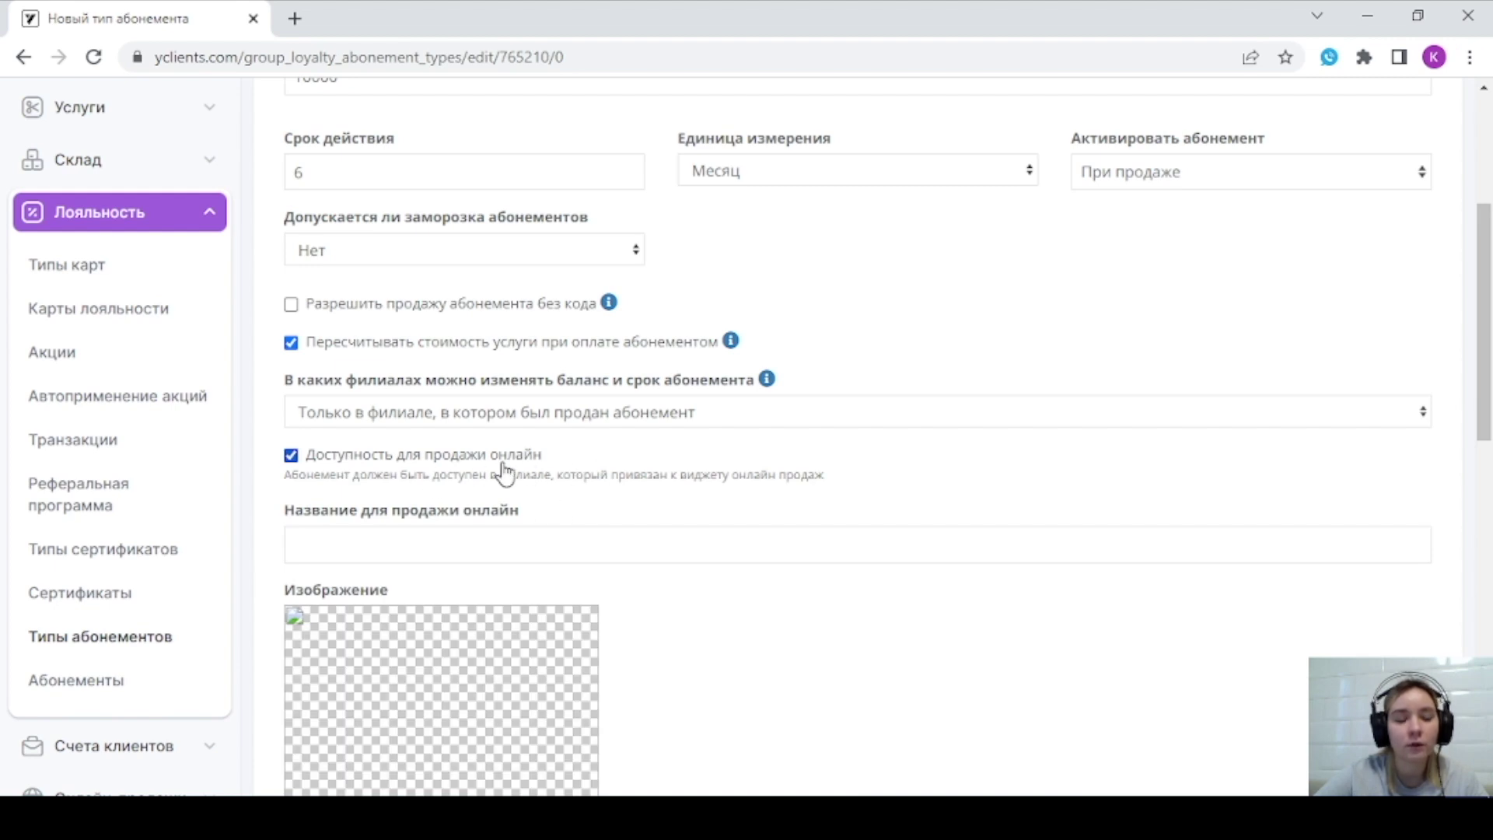
click(351, 462)
- Make the subscription valid in the branch МФЦ внедрение
scroll(544, 482, down, 2)
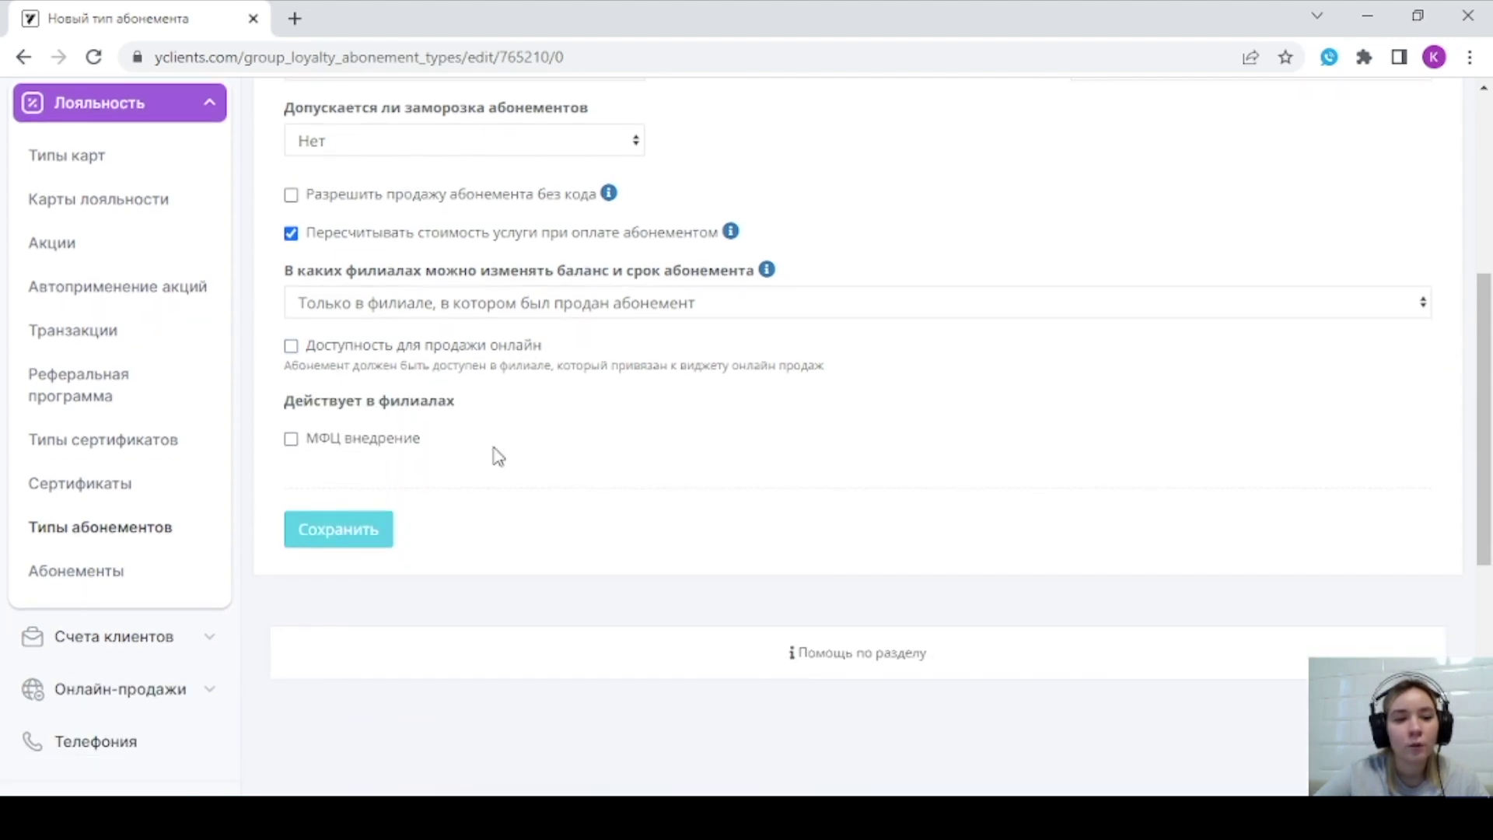
drag(455, 400, 291, 403)
click(394, 420)
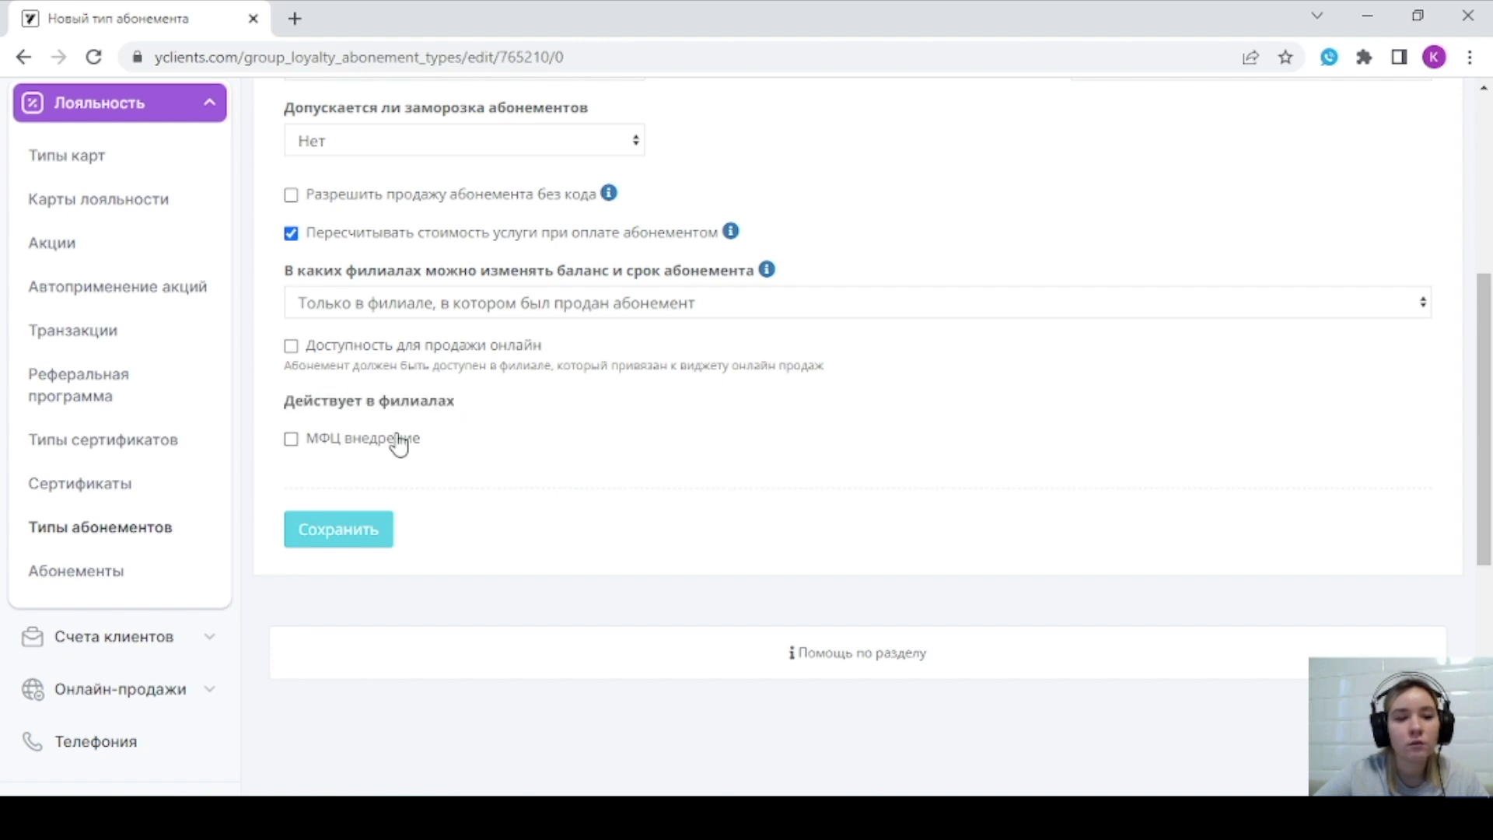
click(311, 444)
- Set the subscription balance (Баланс абонемента) in the services settings to Раздельный
scroll(623, 458, up, 5)
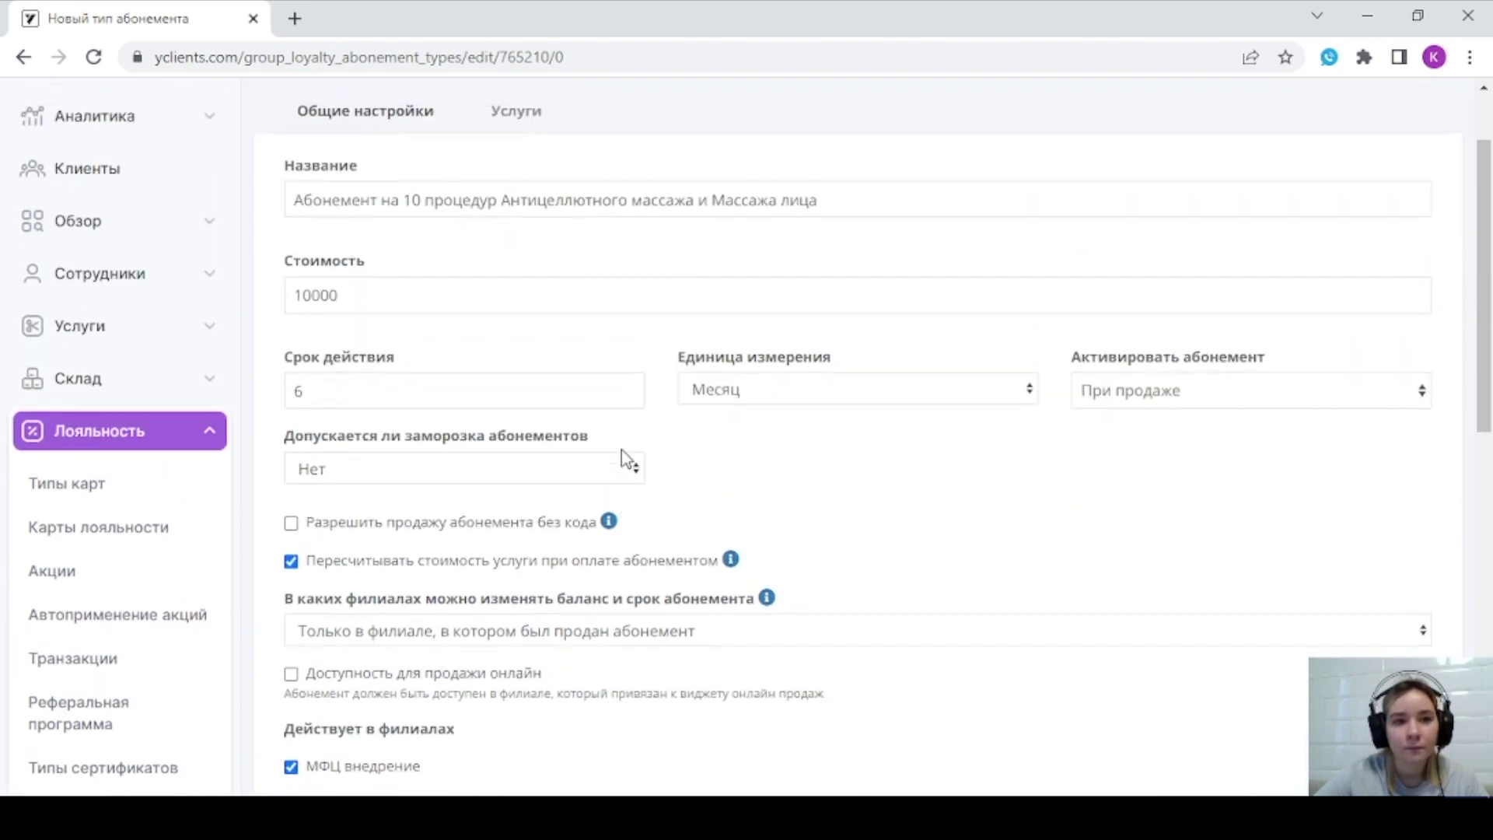
click(517, 222)
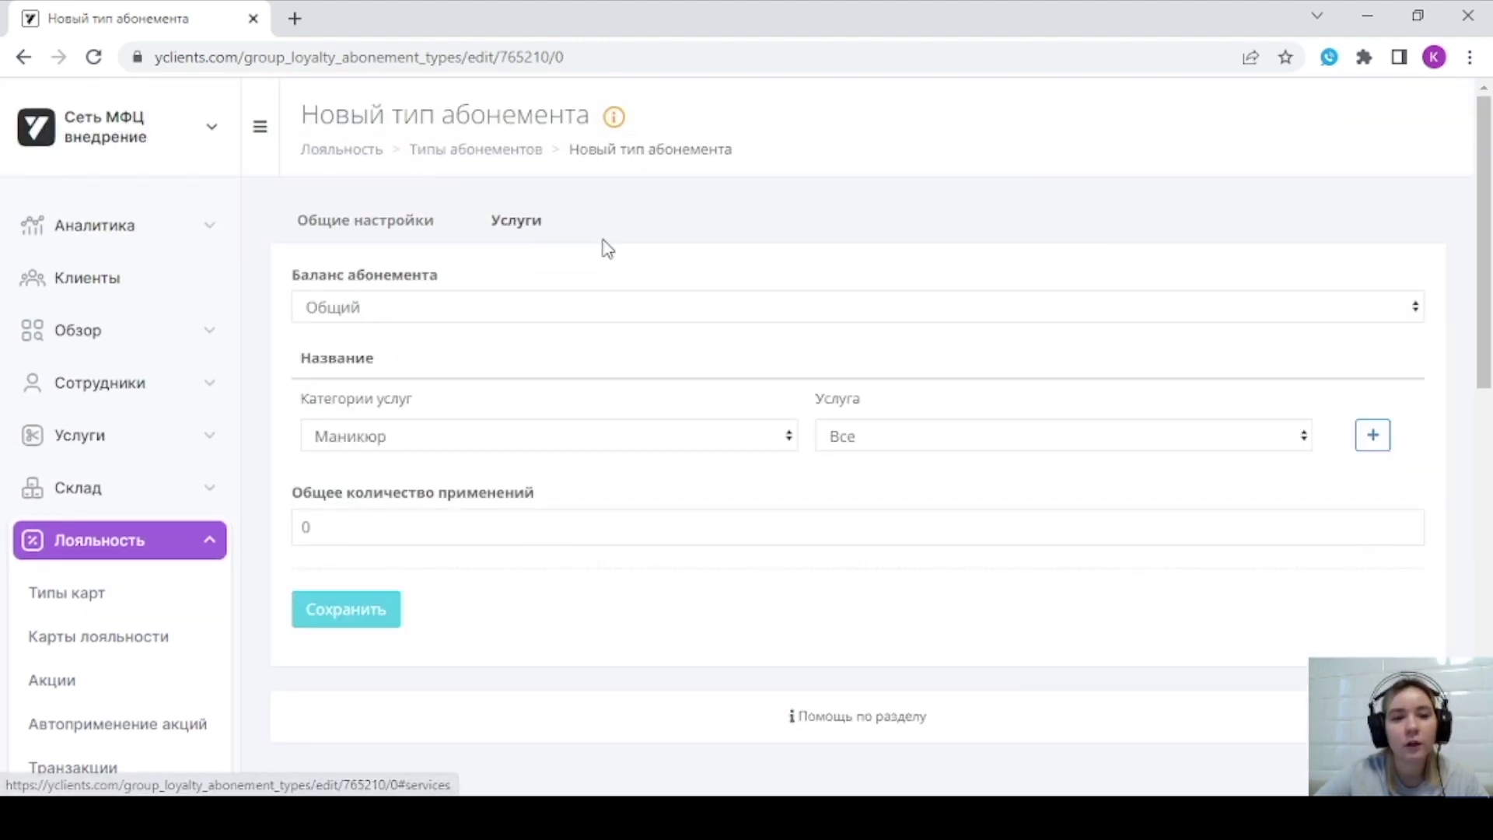
drag(464, 287, 296, 290)
click(477, 290)
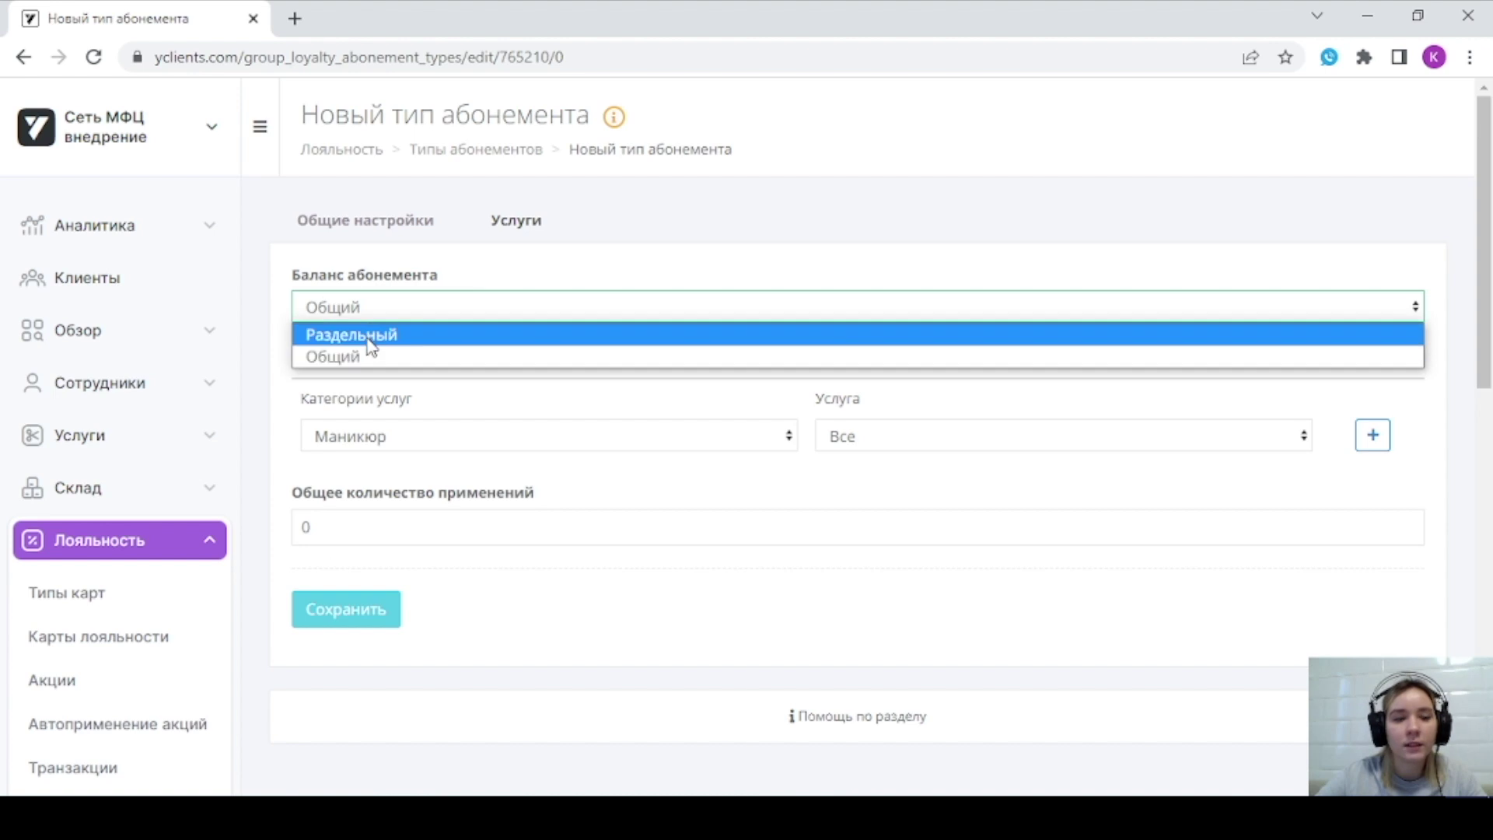
click(367, 341)
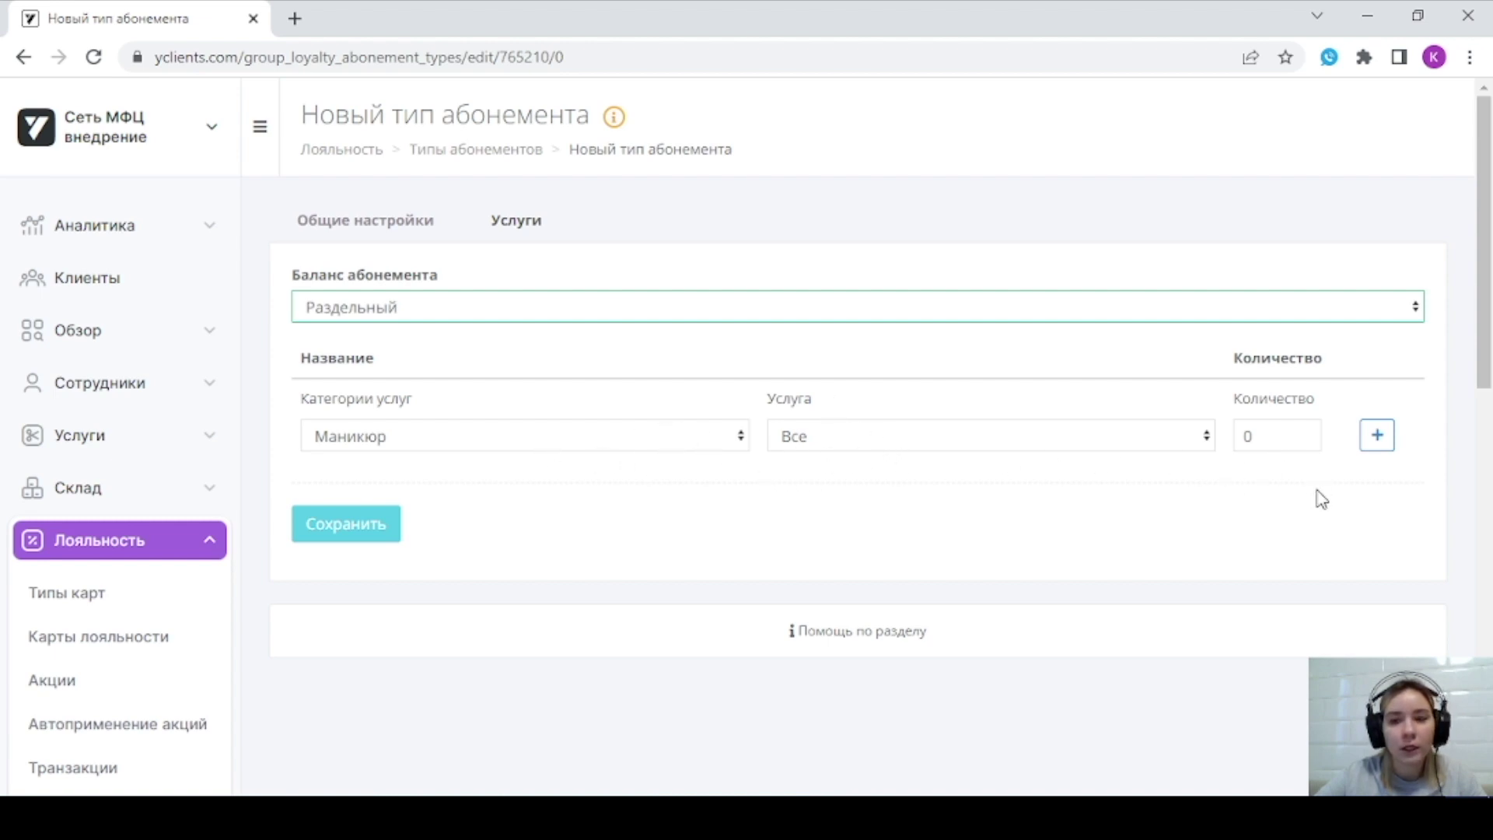
- Add the service Антицеллюлитный массаж 30мин from the category Массаж with a quantity of 5
click(431, 448)
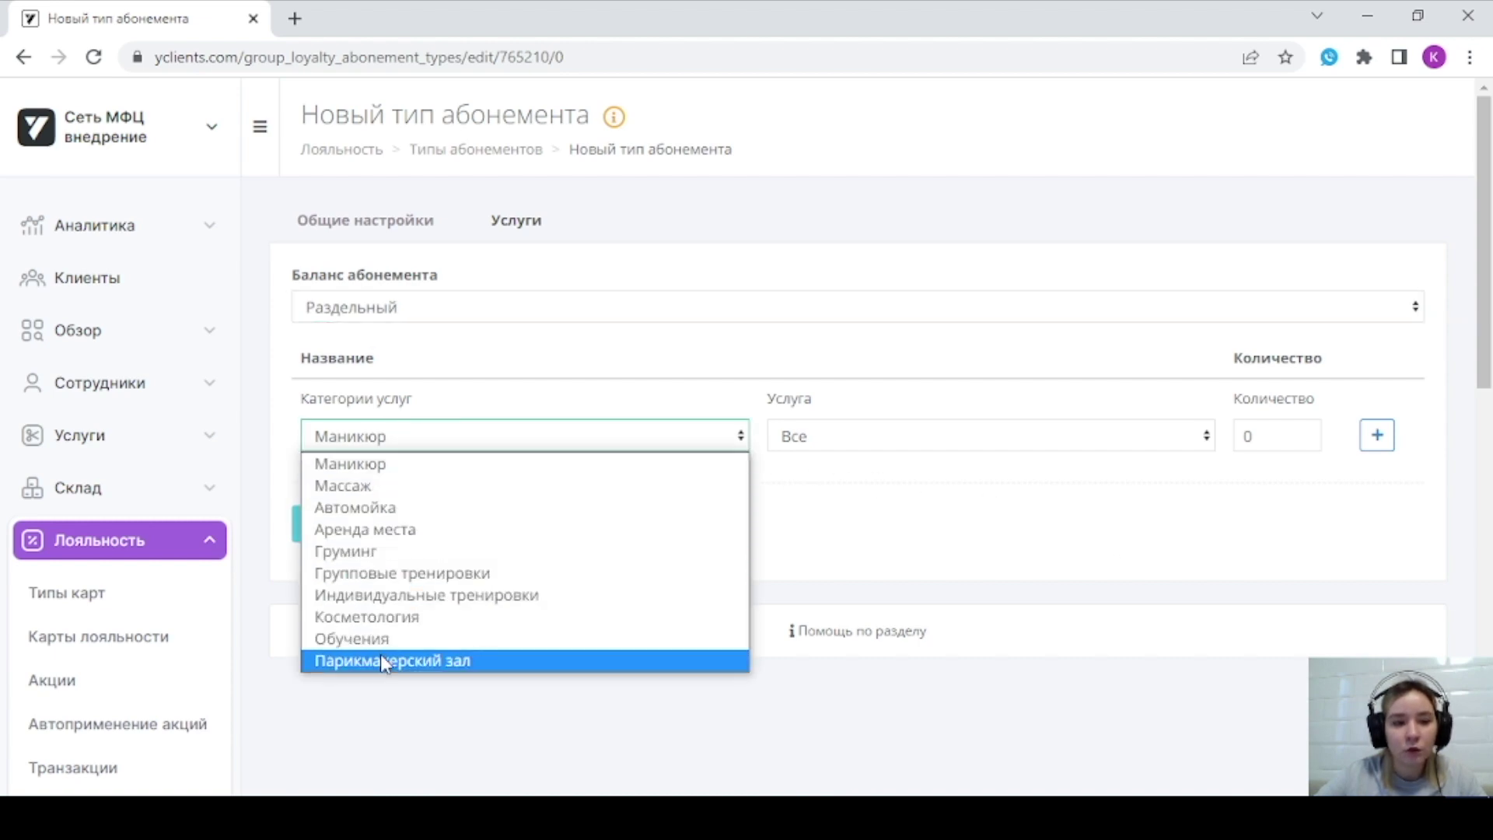
click(375, 616)
click(383, 429)
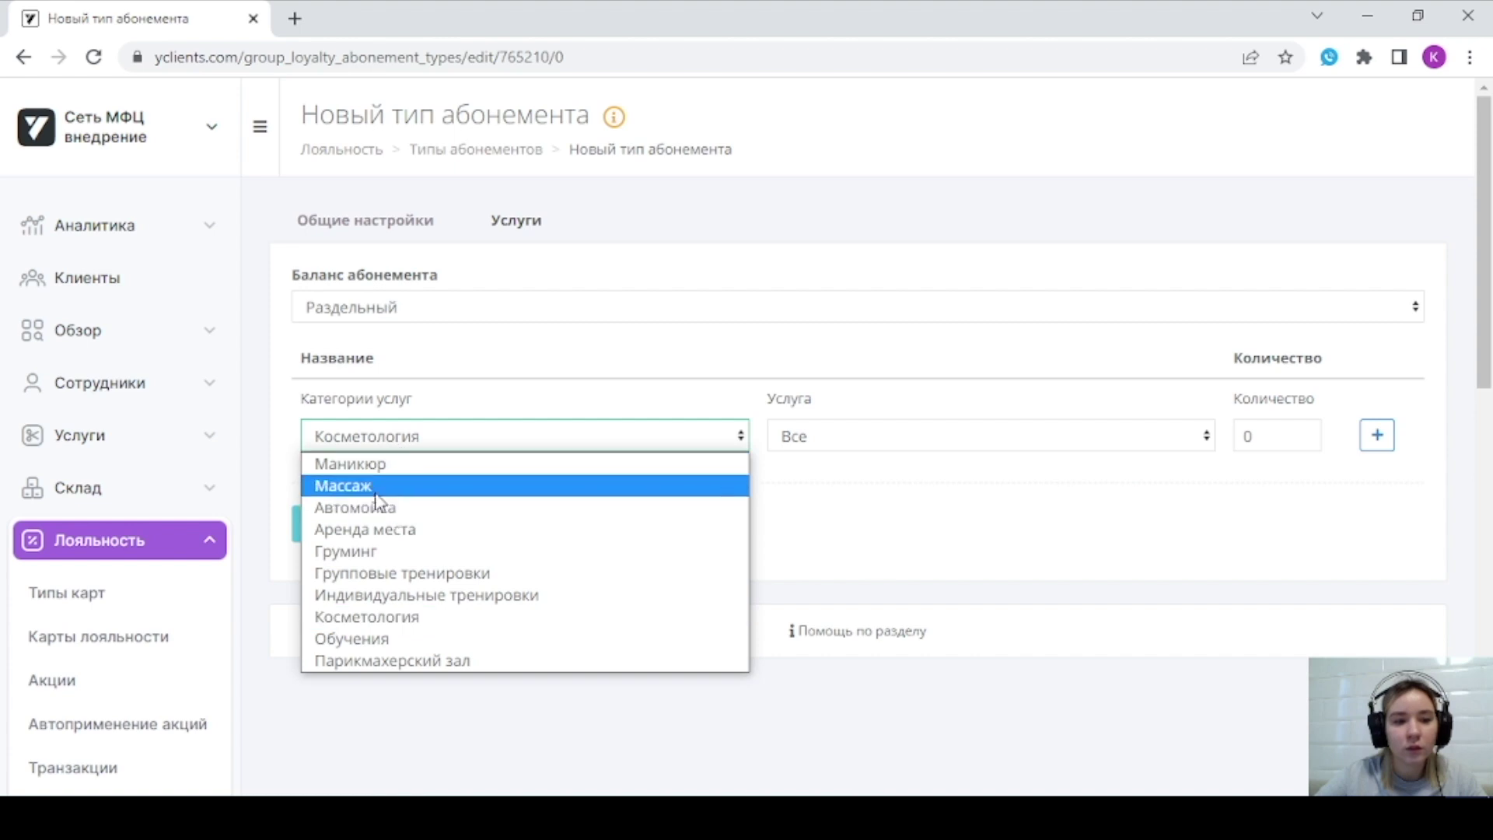
click(342, 486)
click(856, 440)
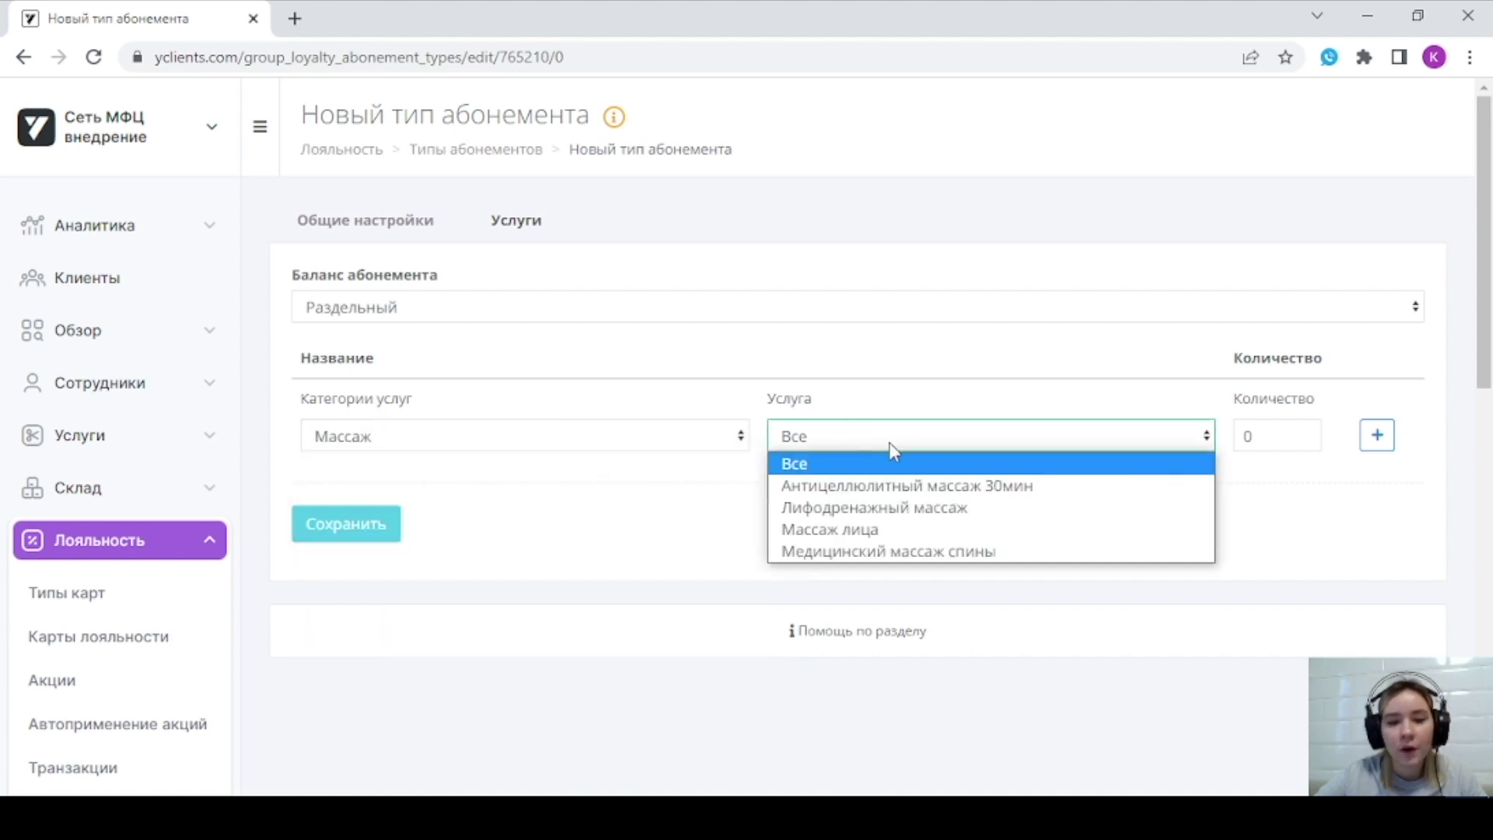
click(877, 495)
click(1272, 444)
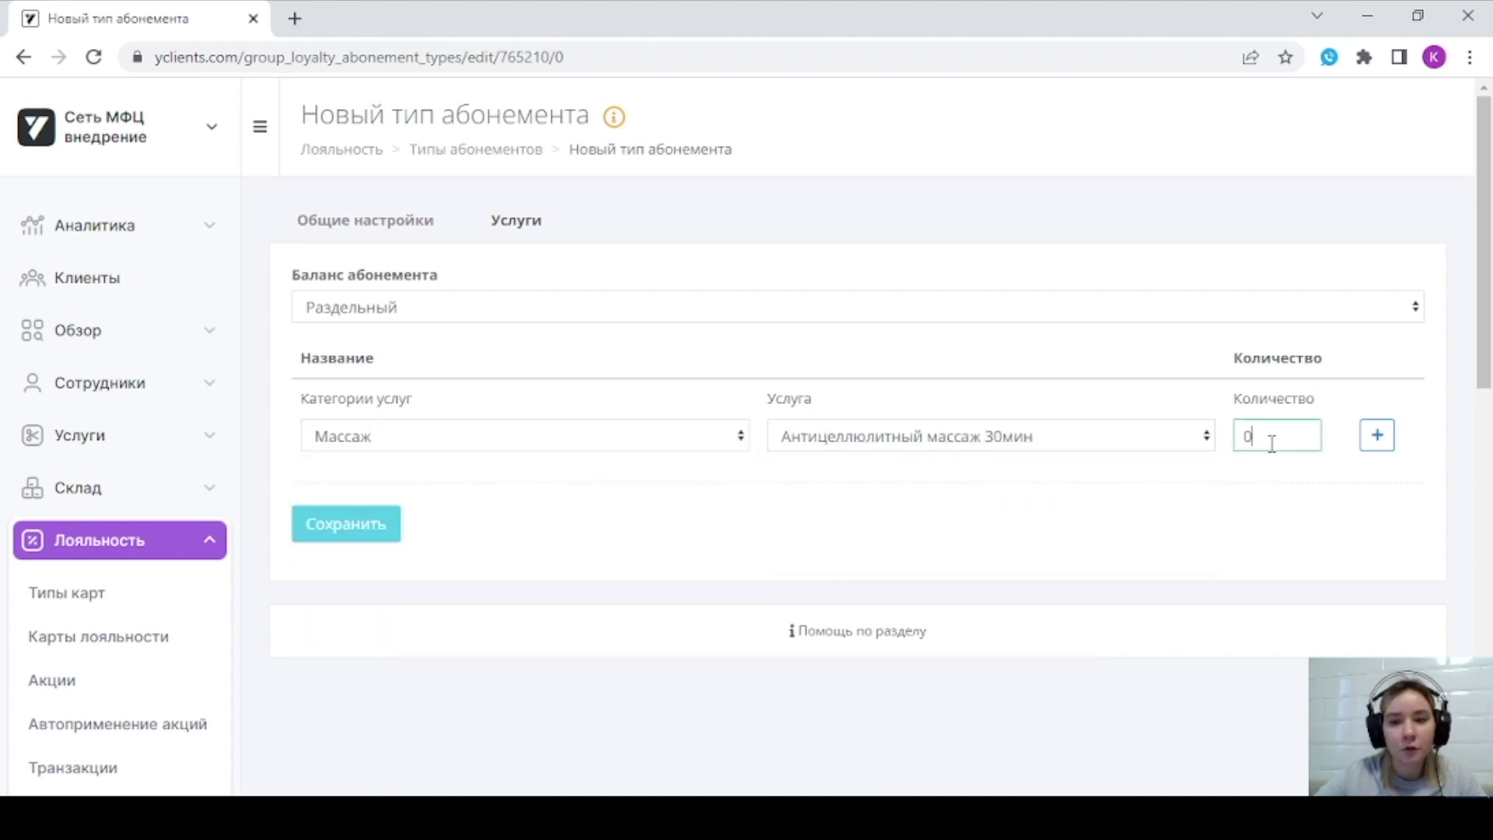
text(5)
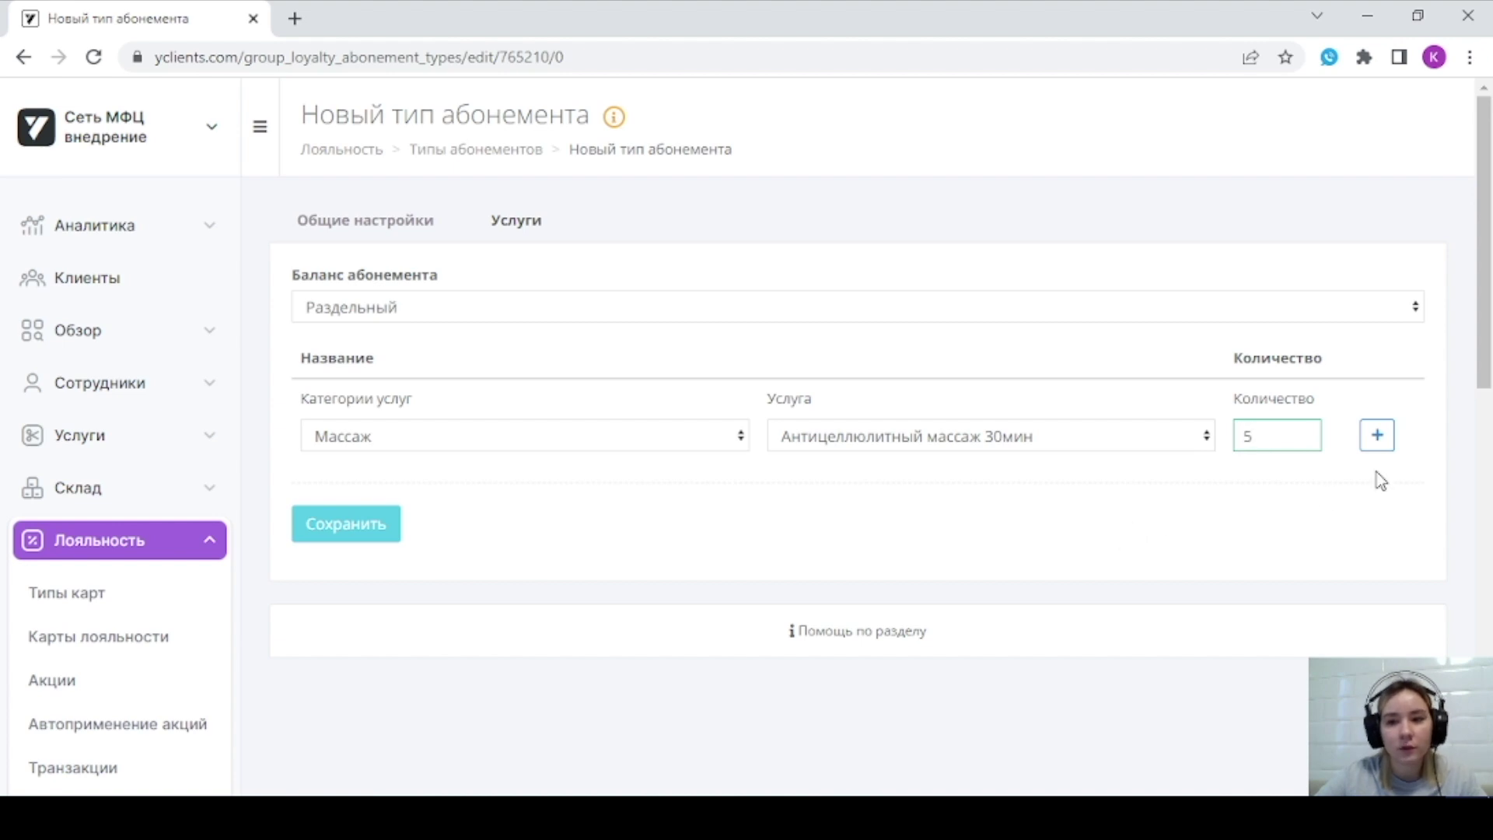
click(1378, 439)
- Add the service Массаж лица from the category Массаж to the subscription with a quantity of 5
click(436, 488)
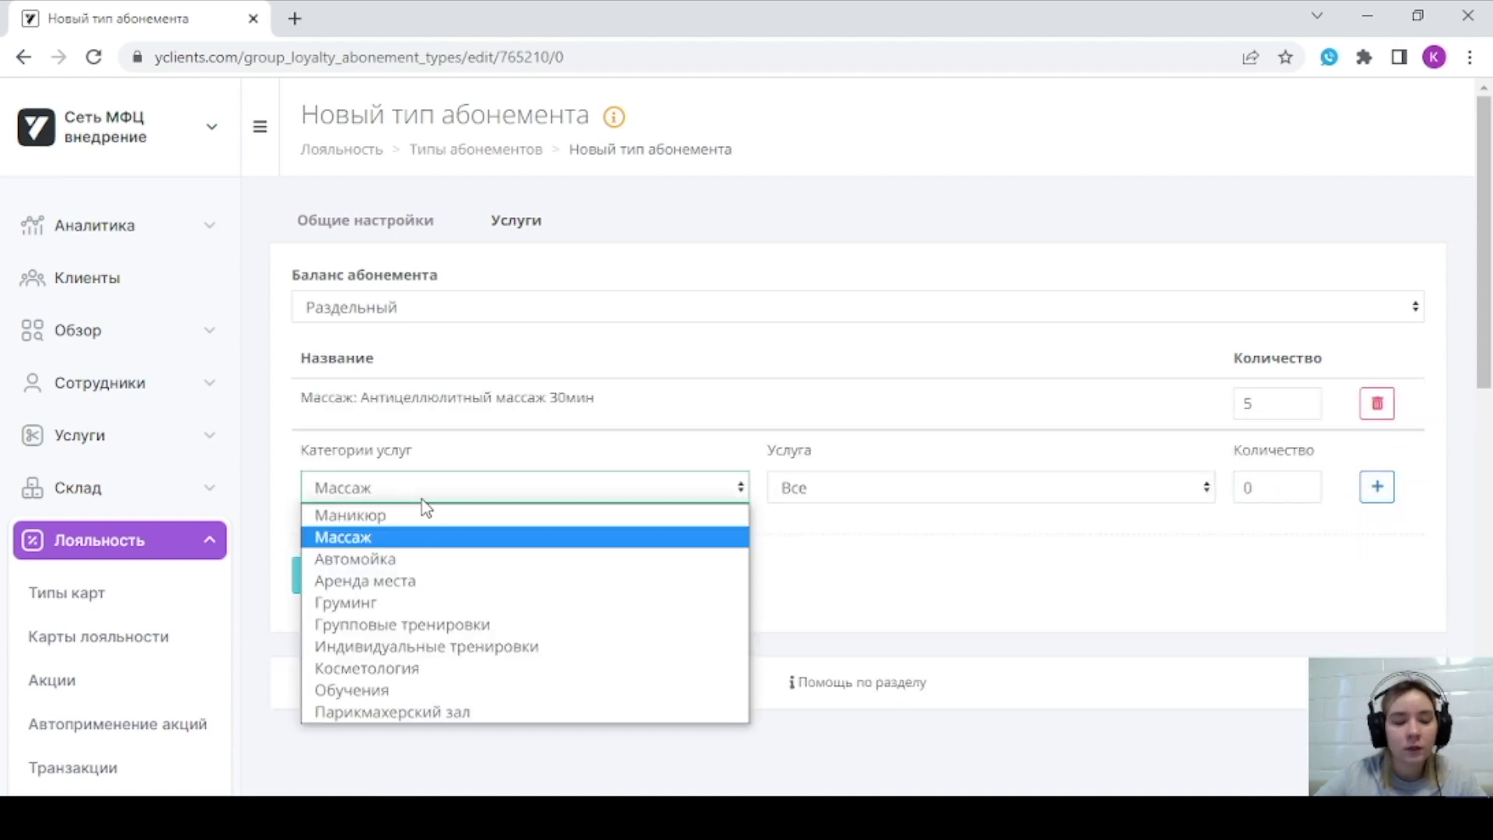
click(348, 538)
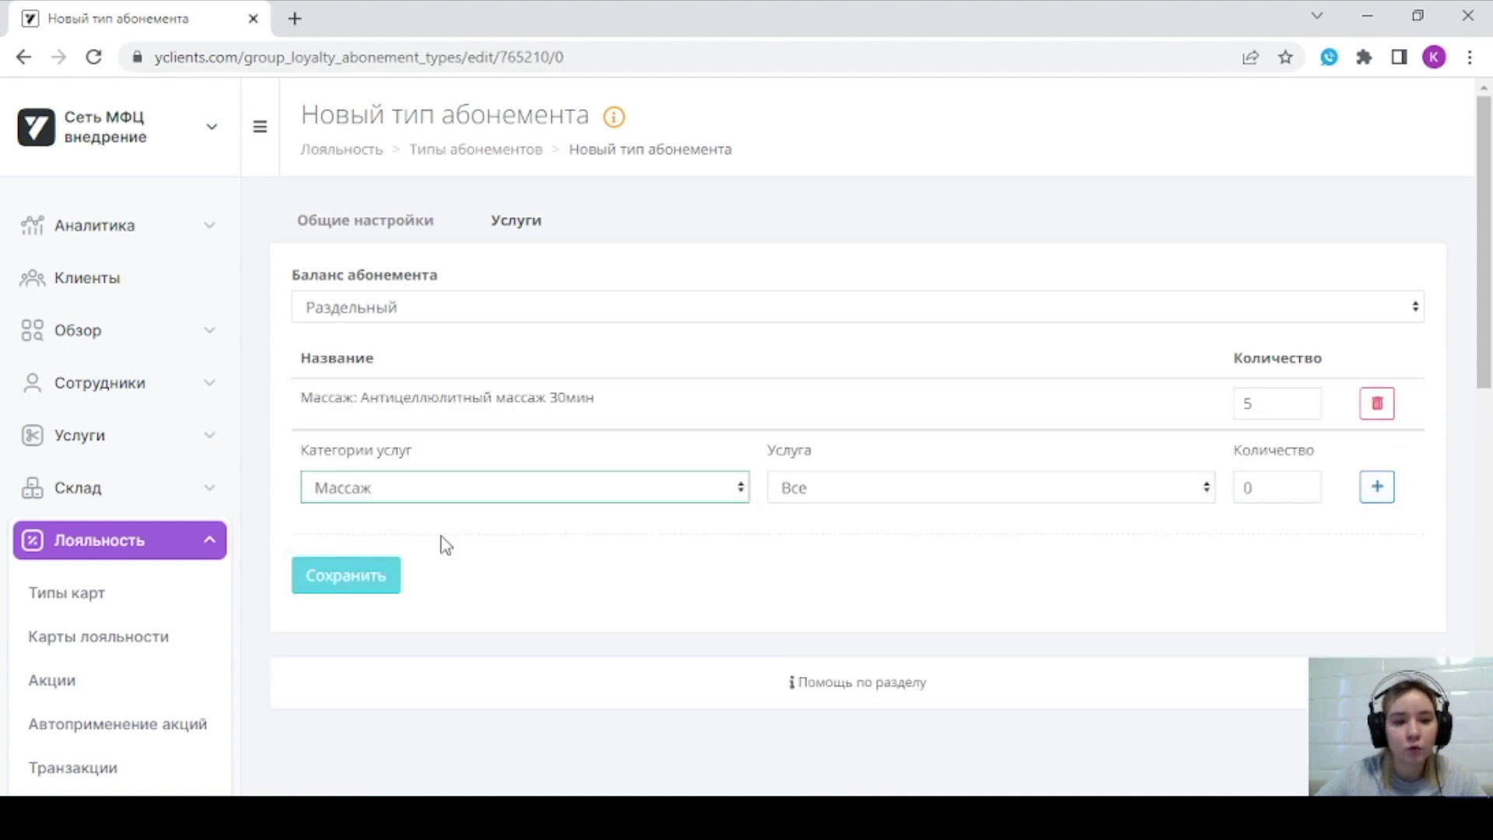
click(865, 494)
click(840, 559)
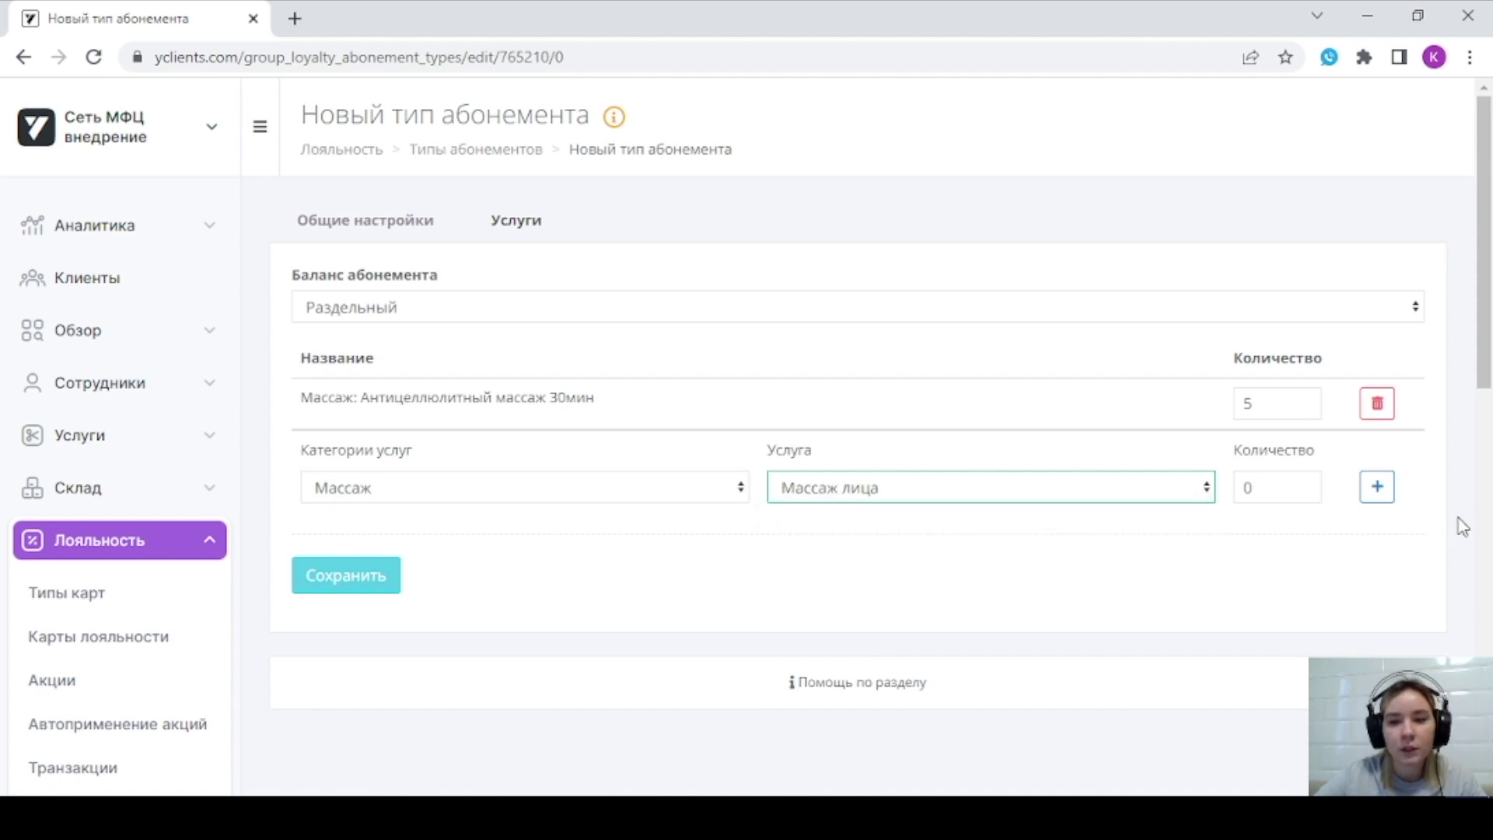
click(1283, 501)
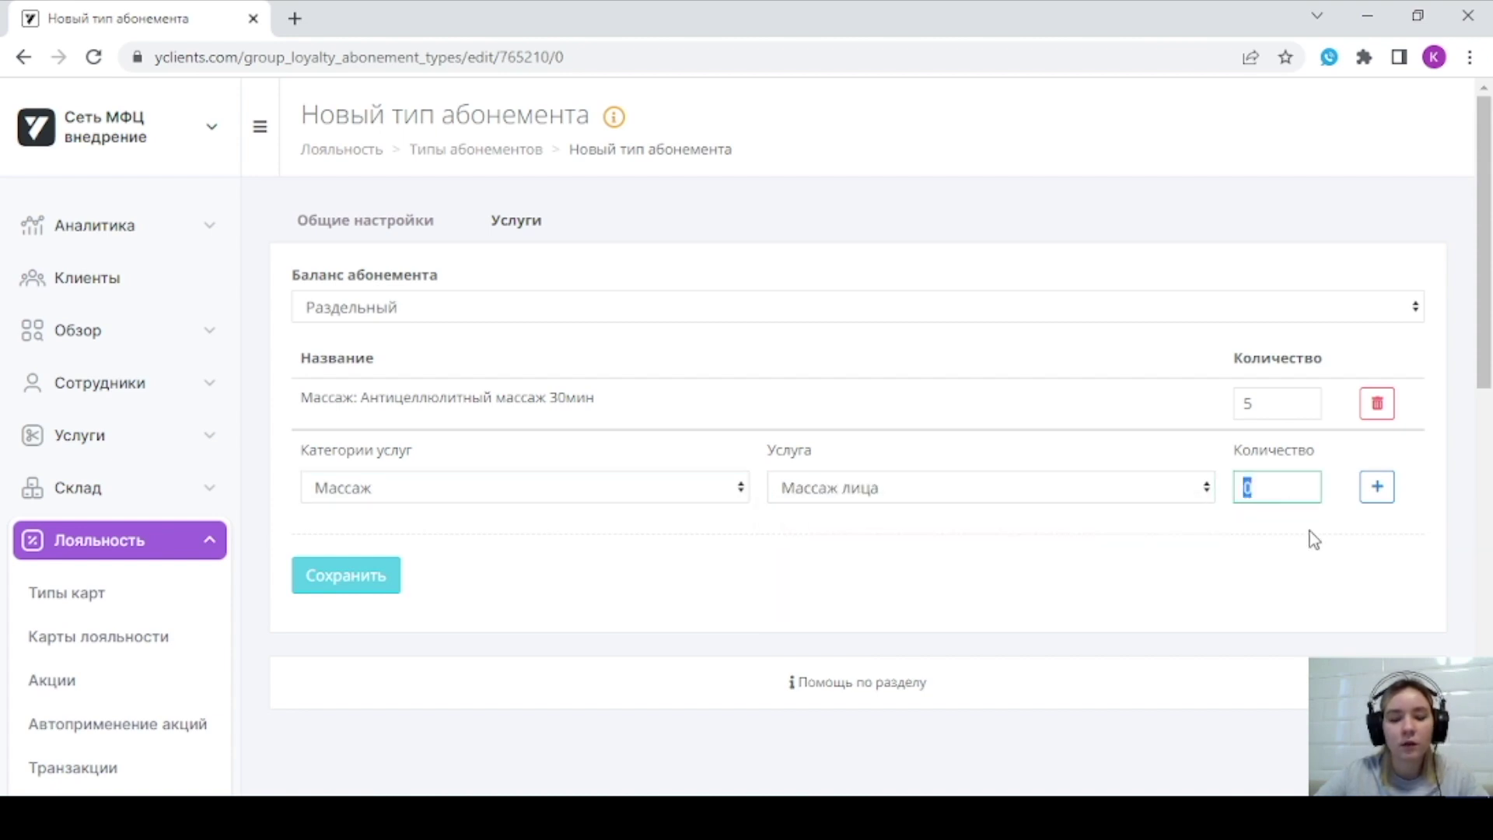
text(5)
click(1376, 487)
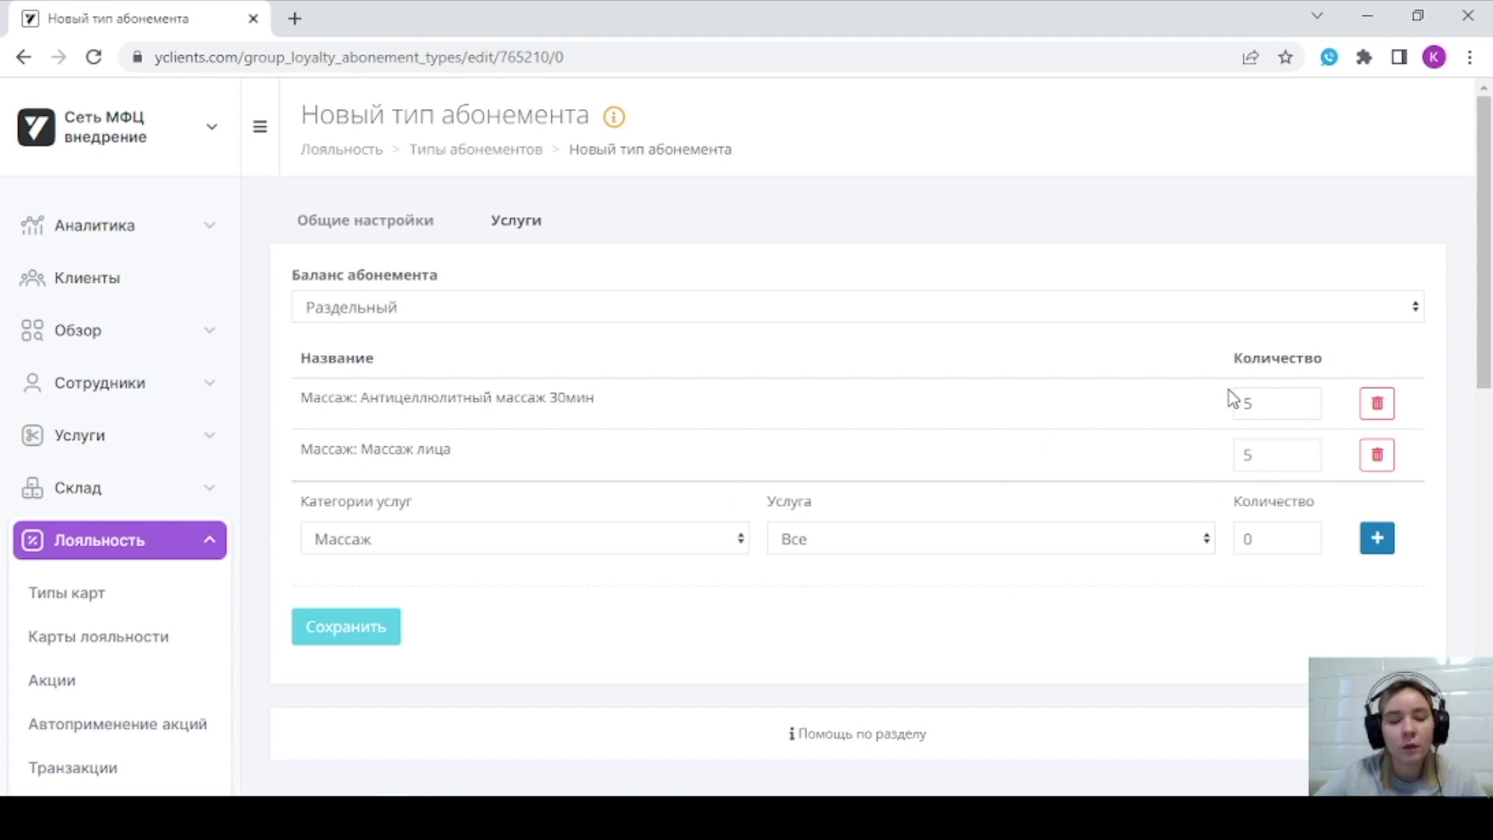
- Set the quantity of Антицеллюлитный массаж 30мин to 6 and of Массаж лица to 4
click(1277, 397)
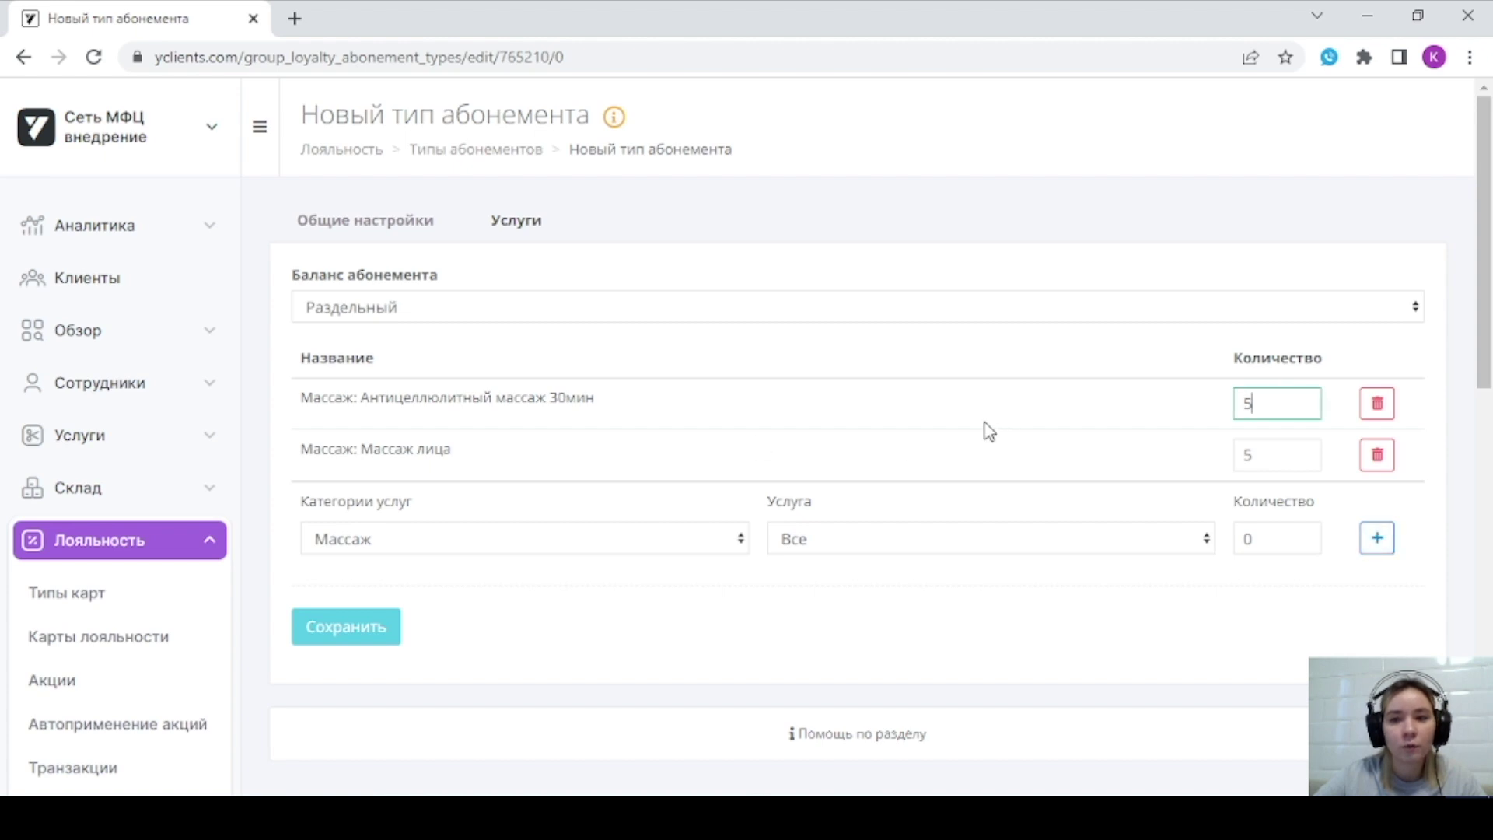
click(1270, 445)
drag(1270, 445, 1234, 459)
click(1042, 470)
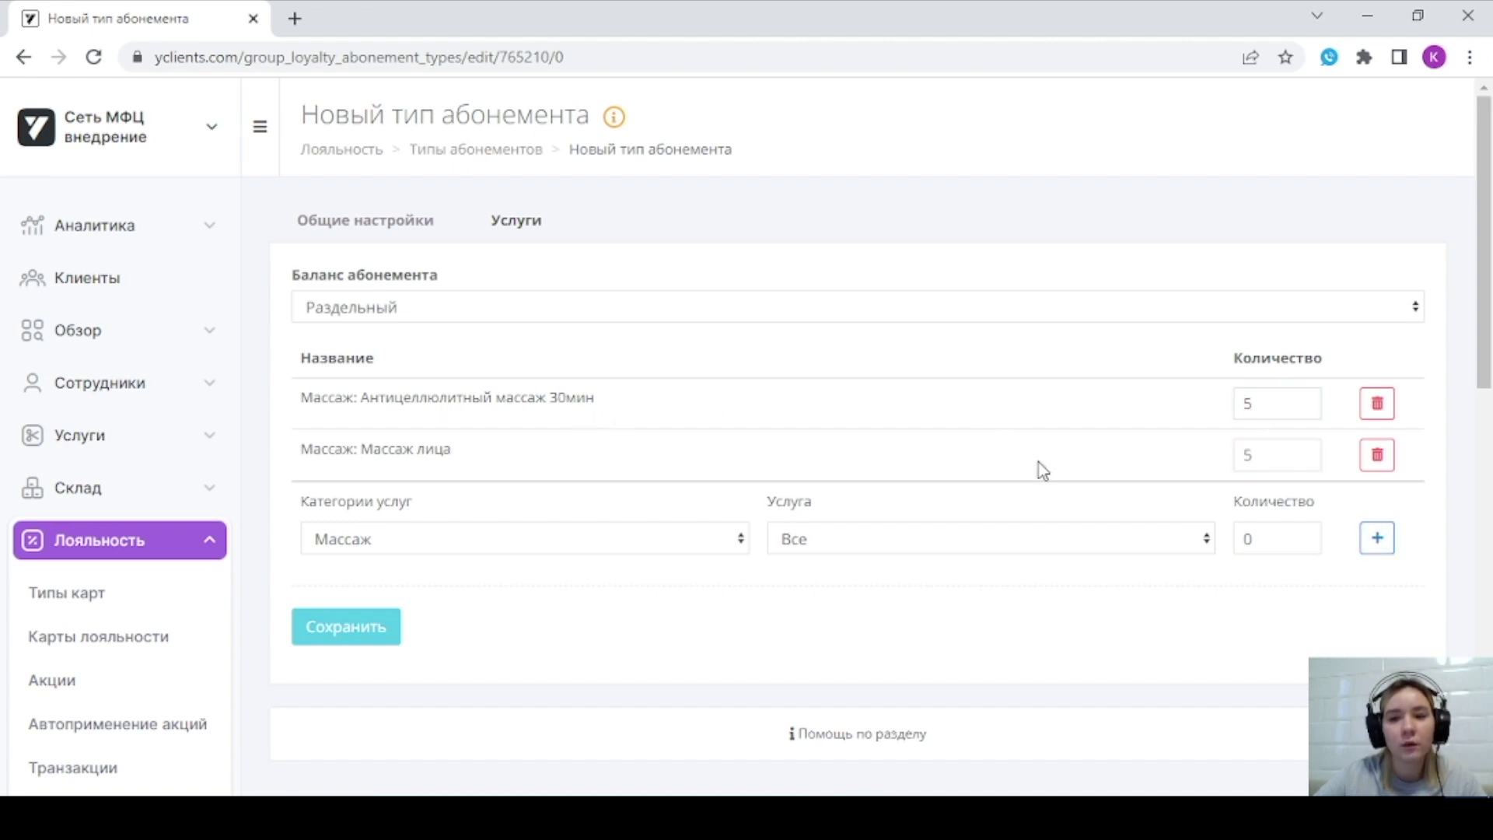
double_click(1271, 444)
double_click(1273, 406)
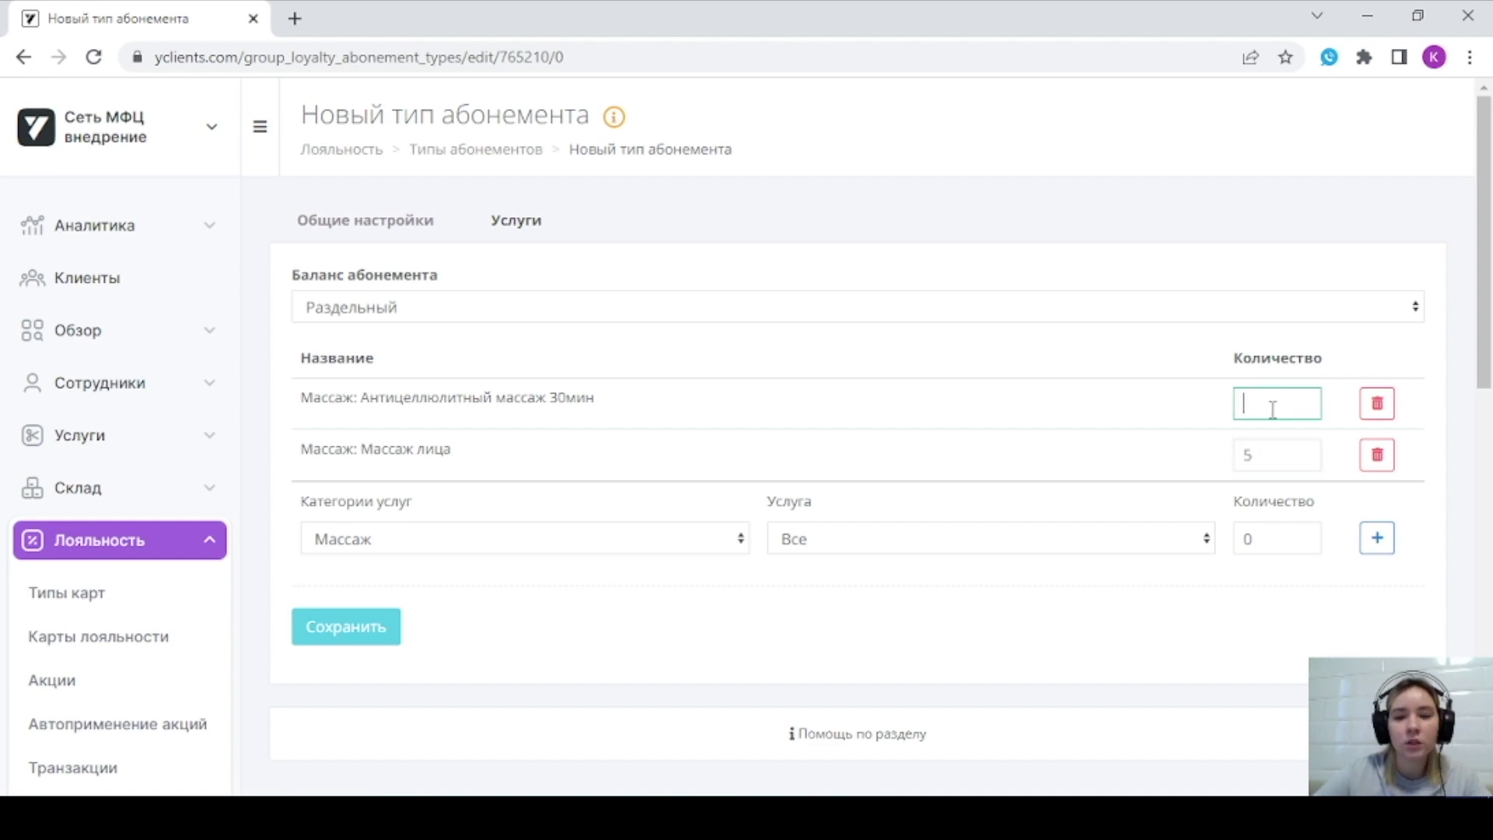
double_click(1264, 455)
text(4)
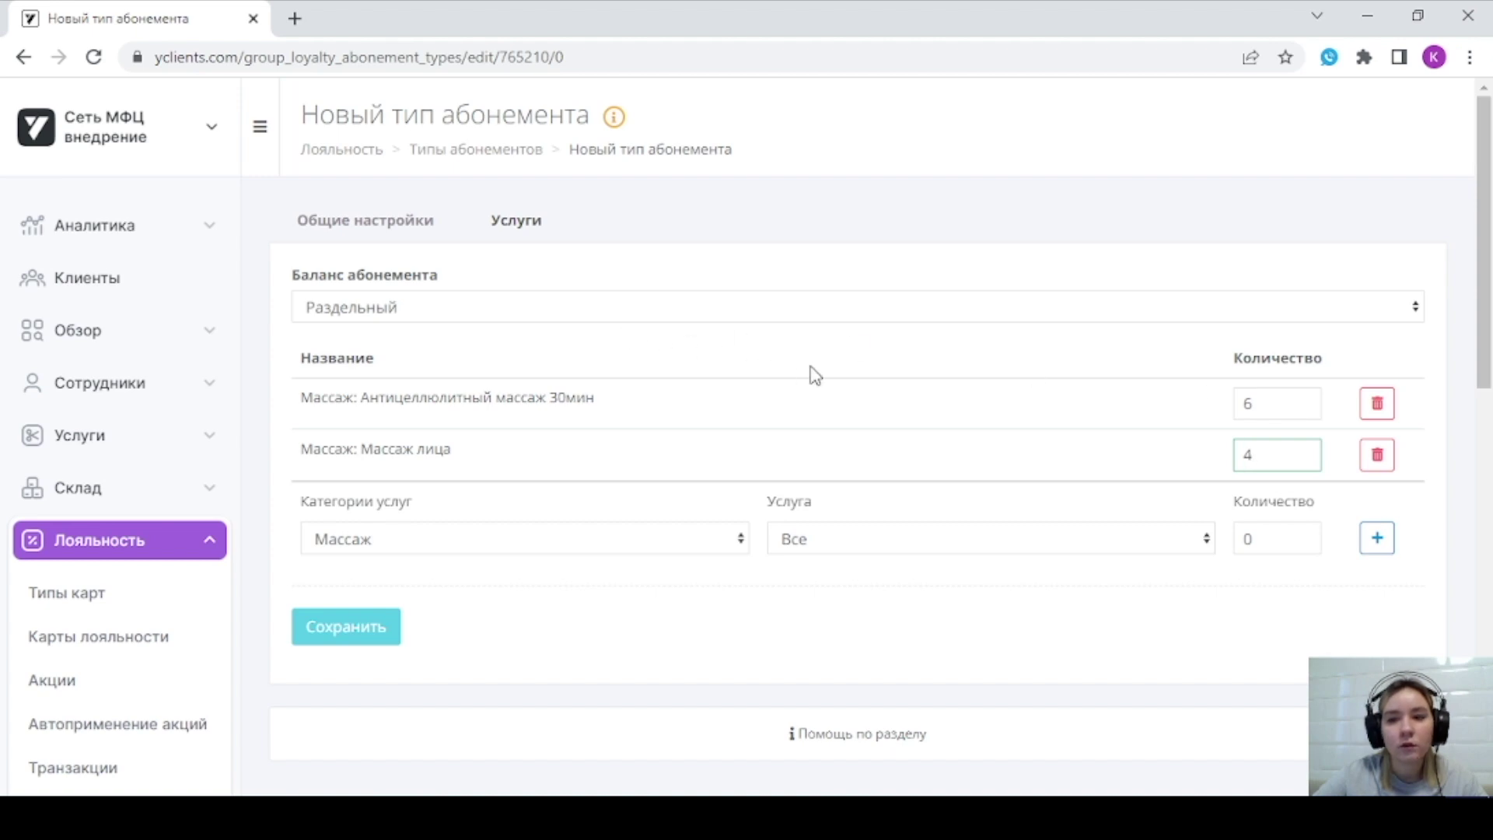
- Remove both massage services from the subscription and set its balance (Баланс абонемента) to Общий
double_click(1304, 407)
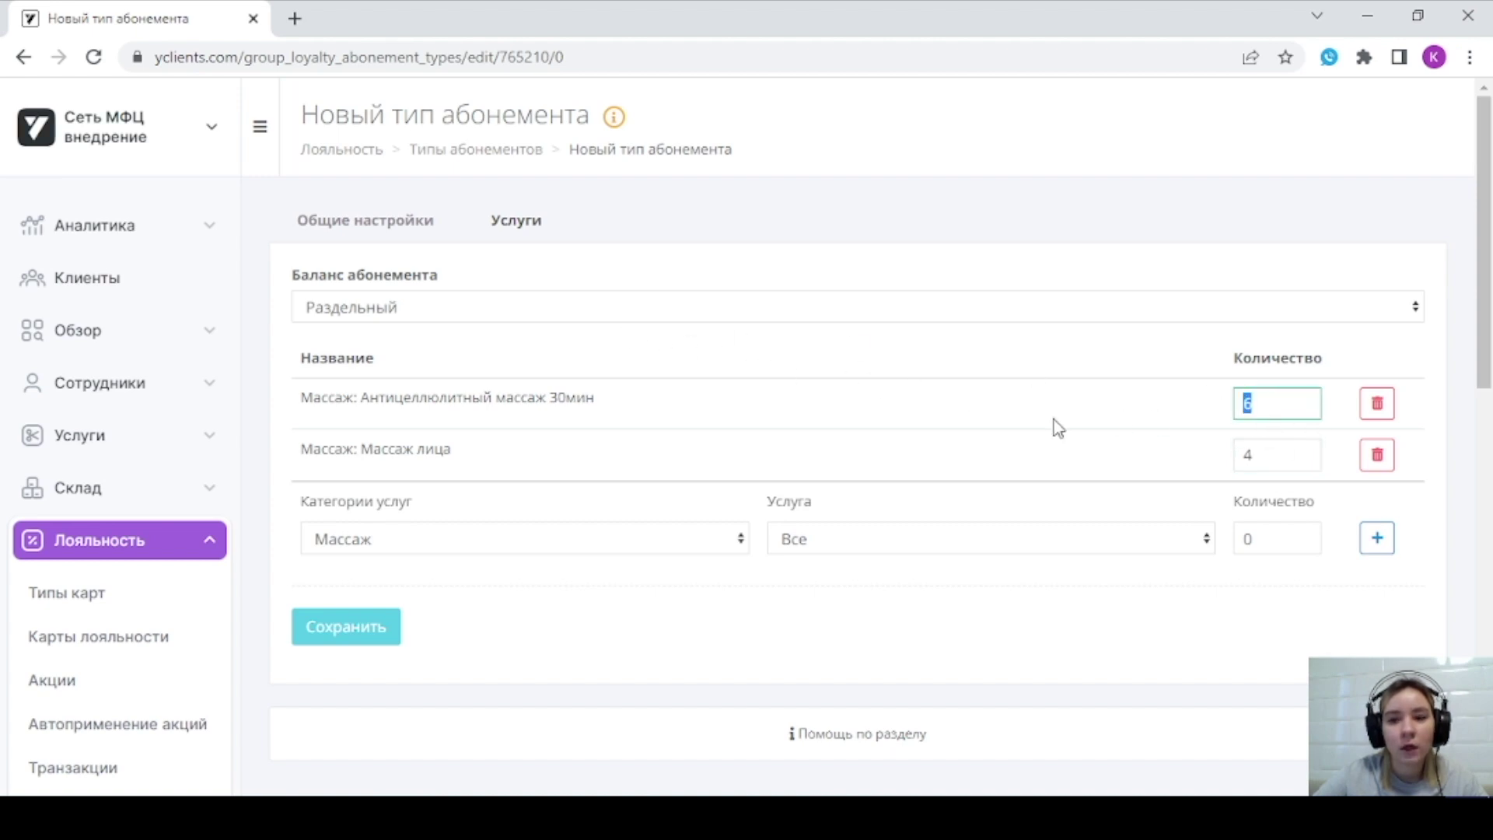
drag(303, 399, 559, 399)
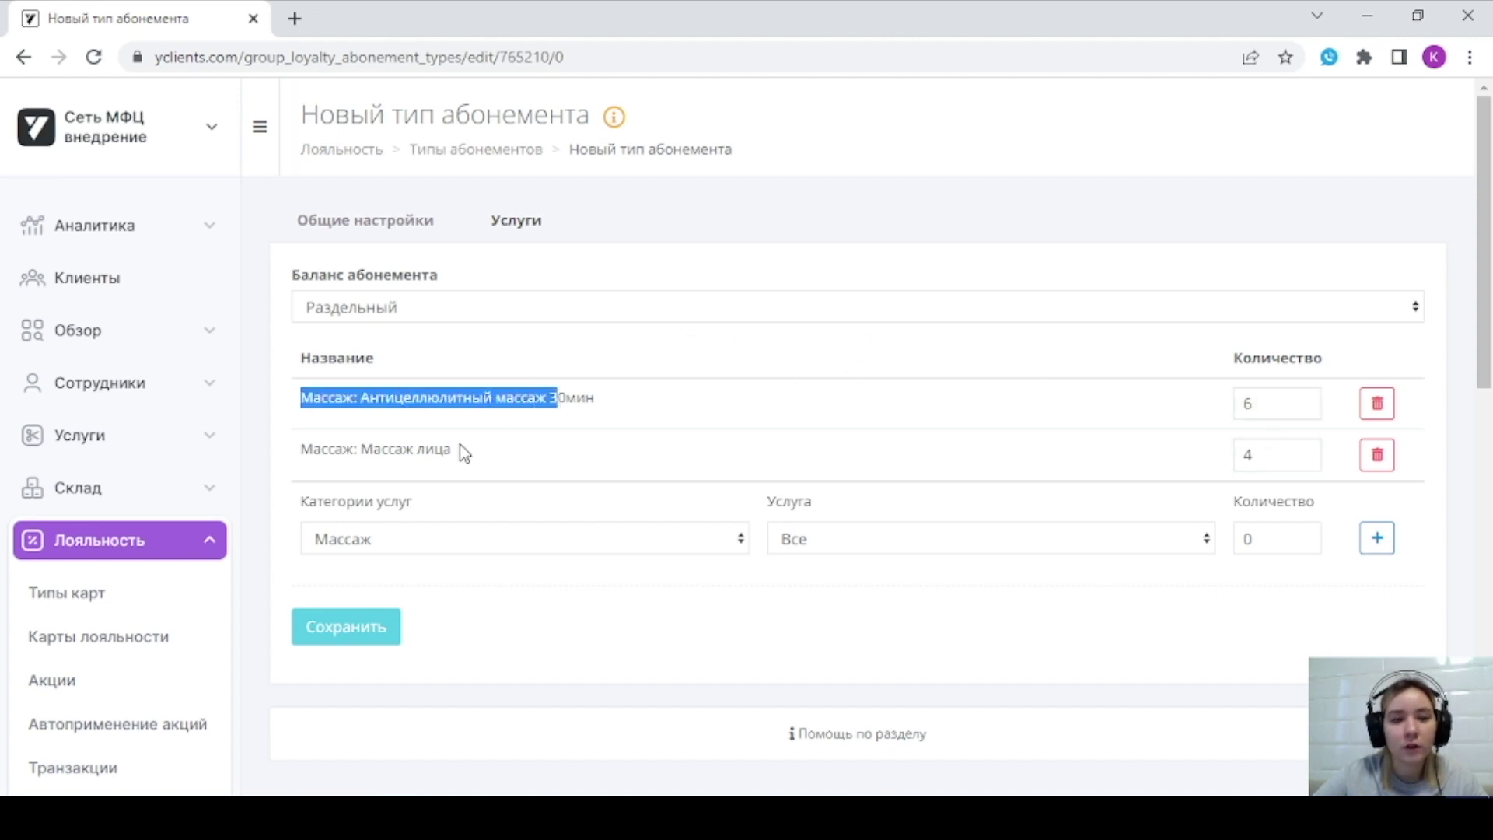
drag(354, 449, 493, 460)
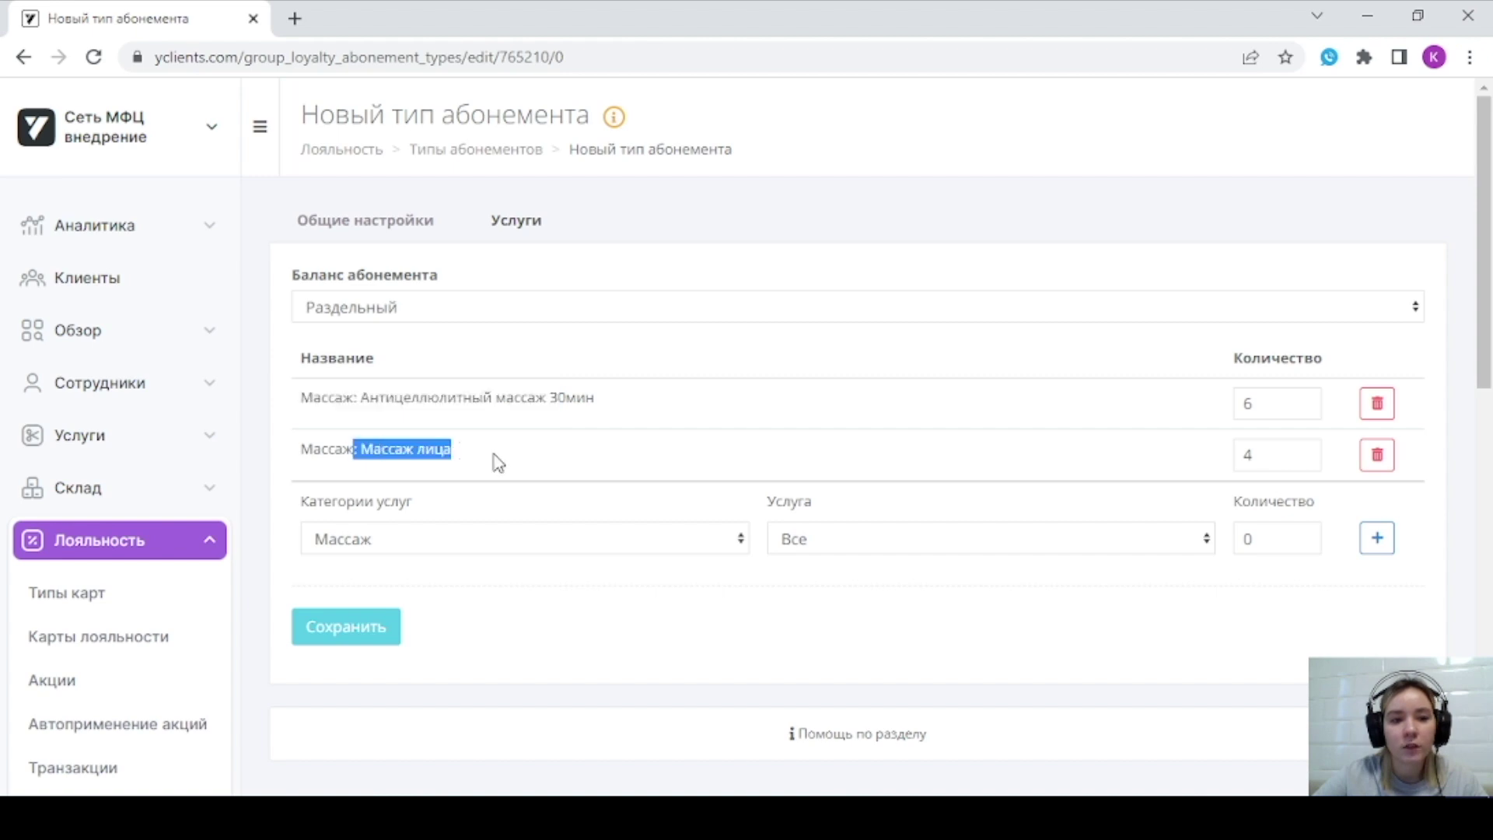
click(1377, 405)
click(1377, 404)
click(495, 308)
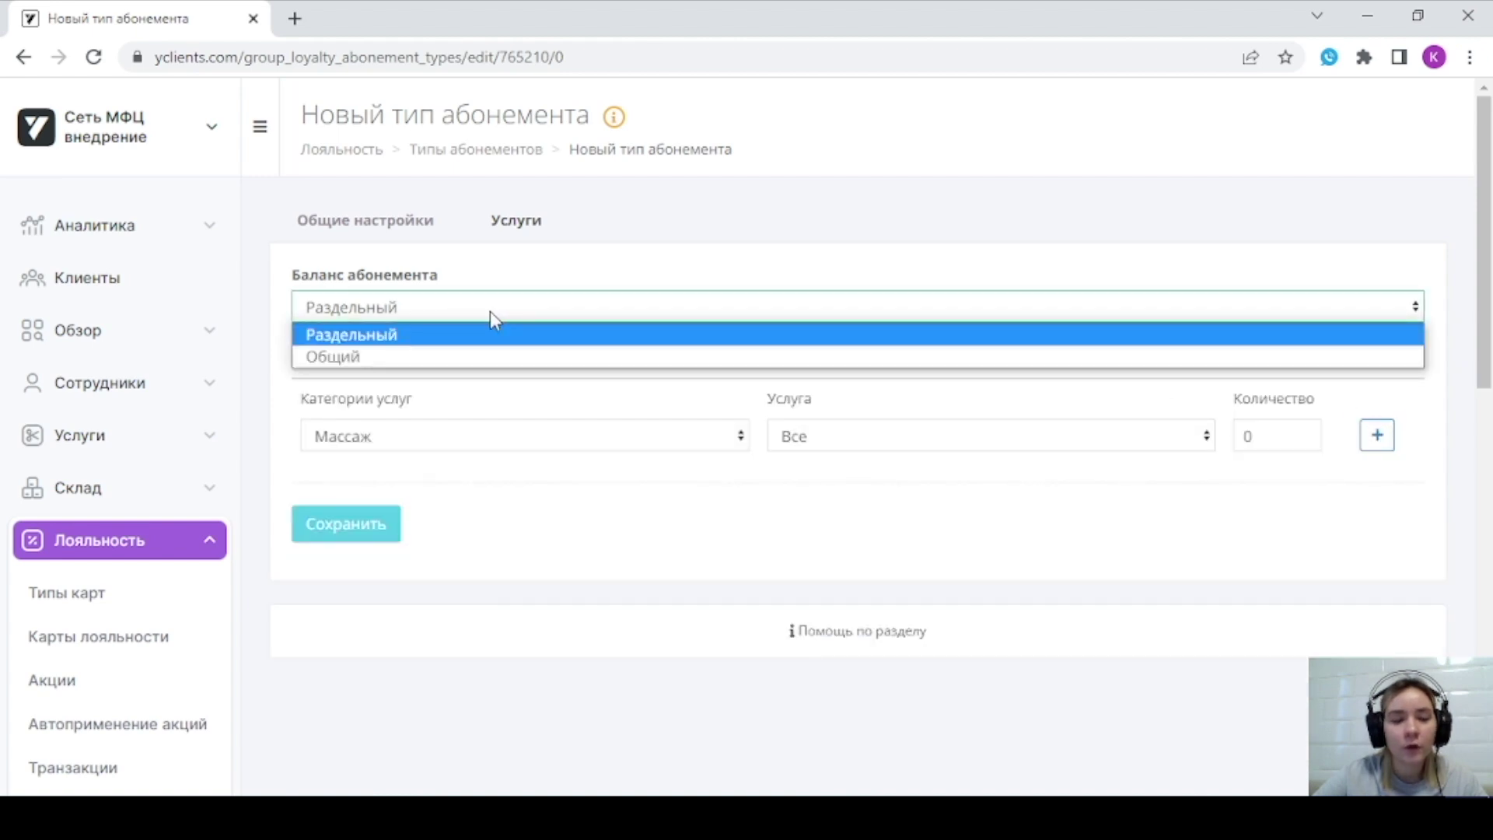
click(313, 357)
- Add the services Антицеллюлитный массаж 30мин and Массаж лица from the category Массаж under the shared balance
click(429, 451)
click(401, 483)
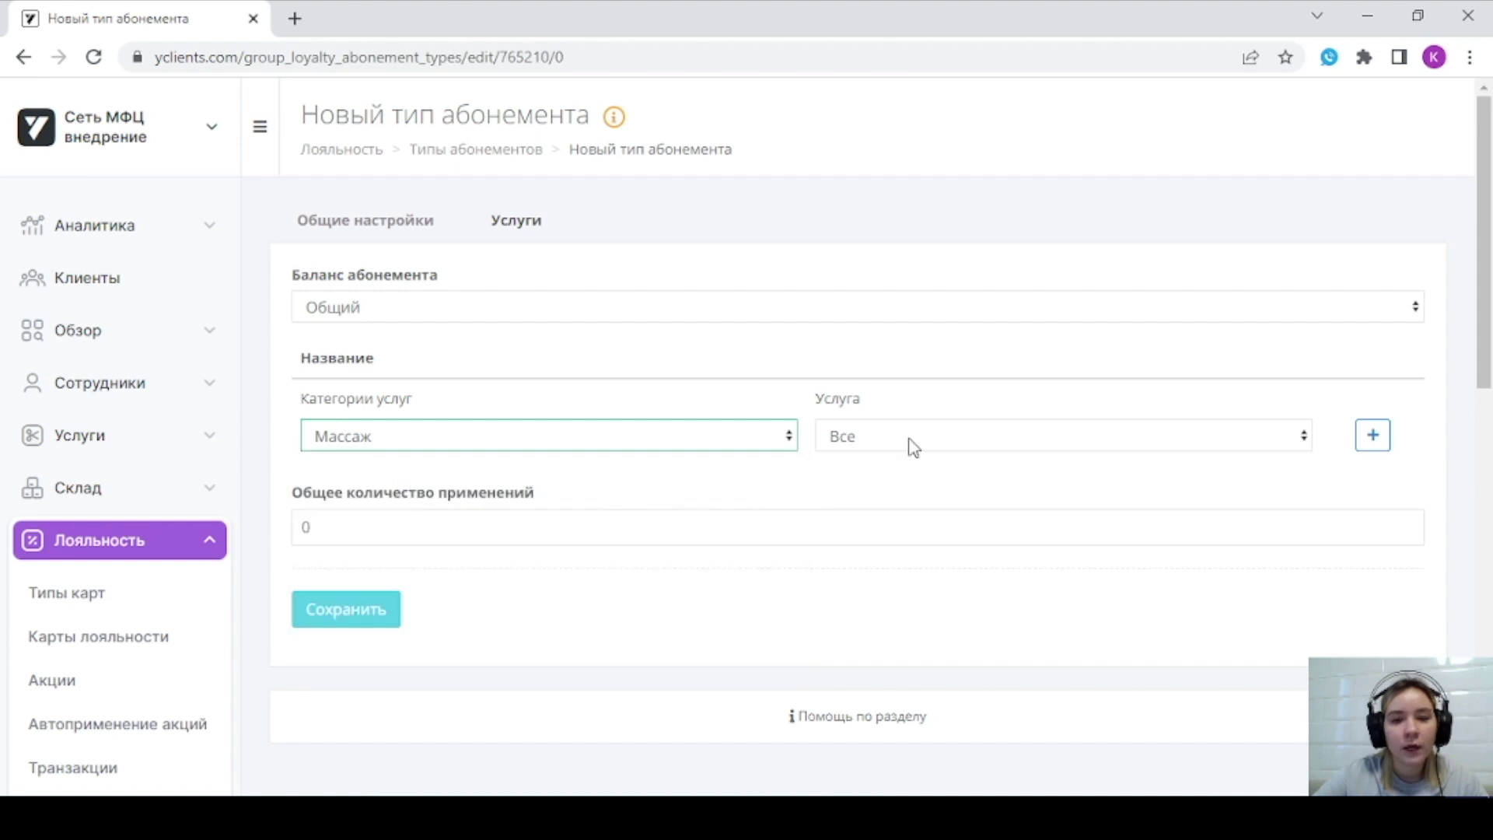
click(939, 433)
click(1007, 485)
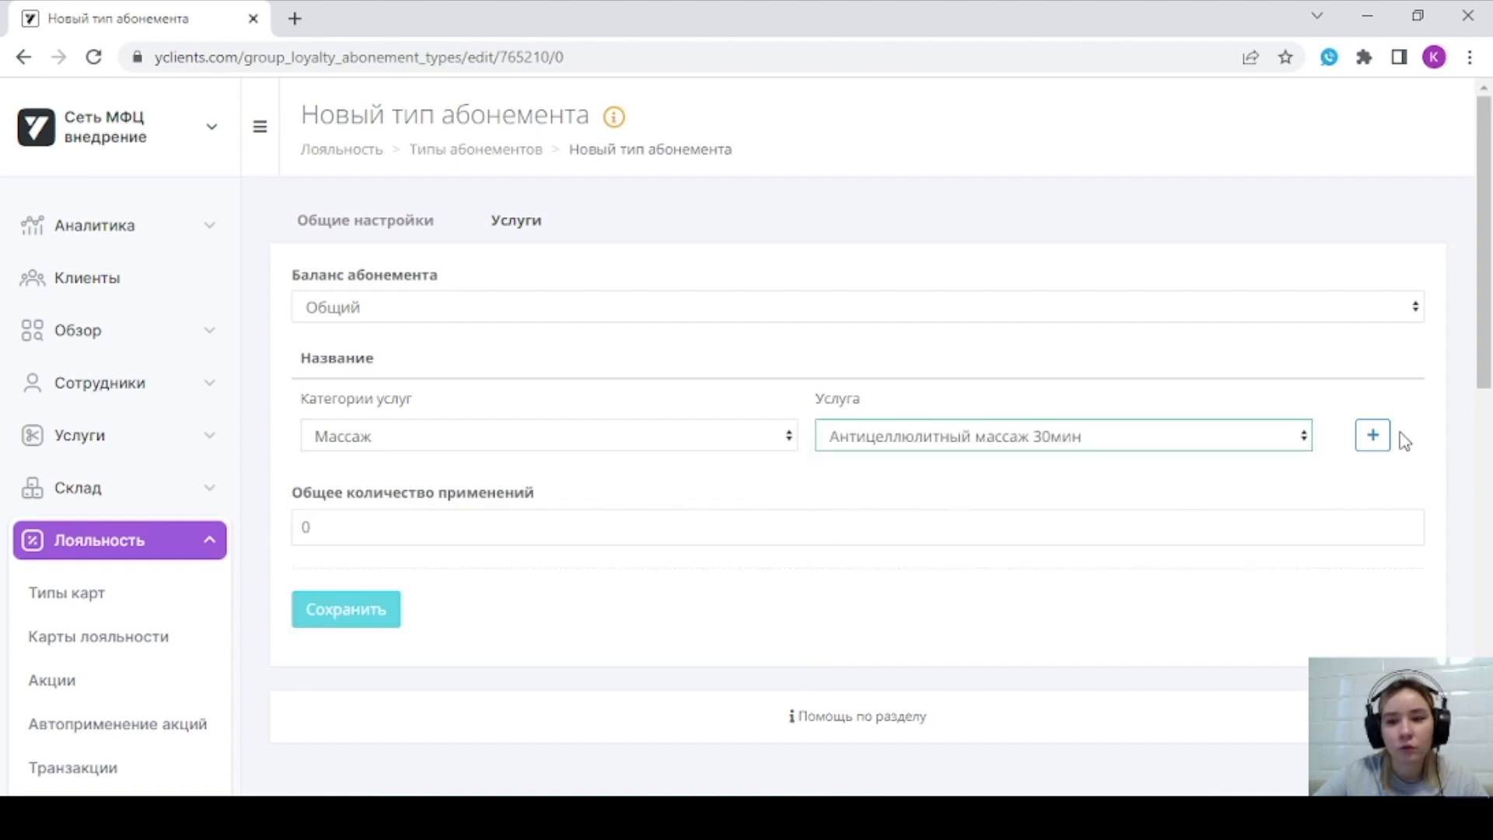
click(1372, 436)
click(500, 483)
click(500, 534)
click(1016, 487)
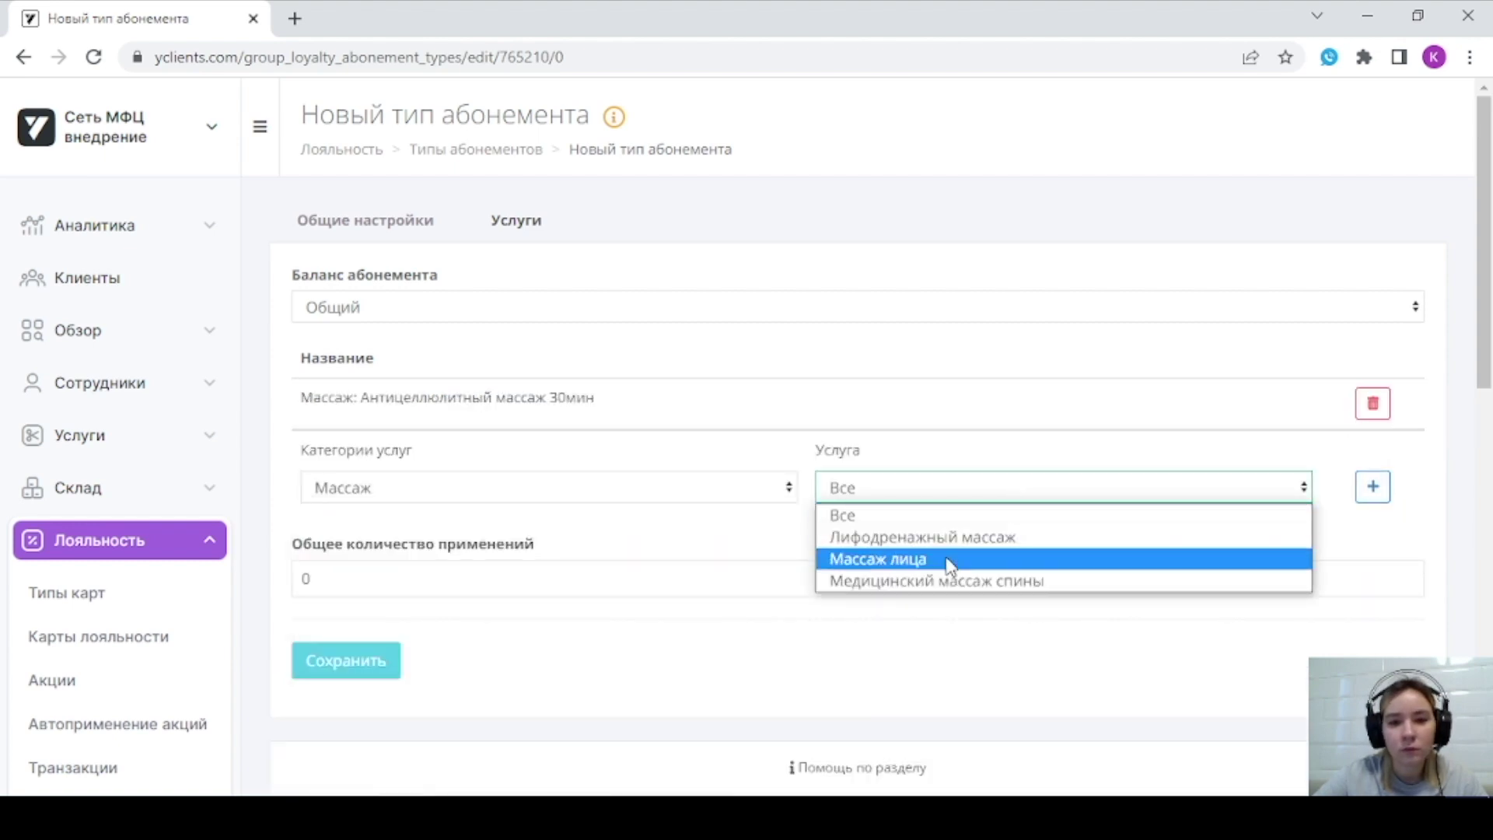
click(949, 559)
click(1372, 486)
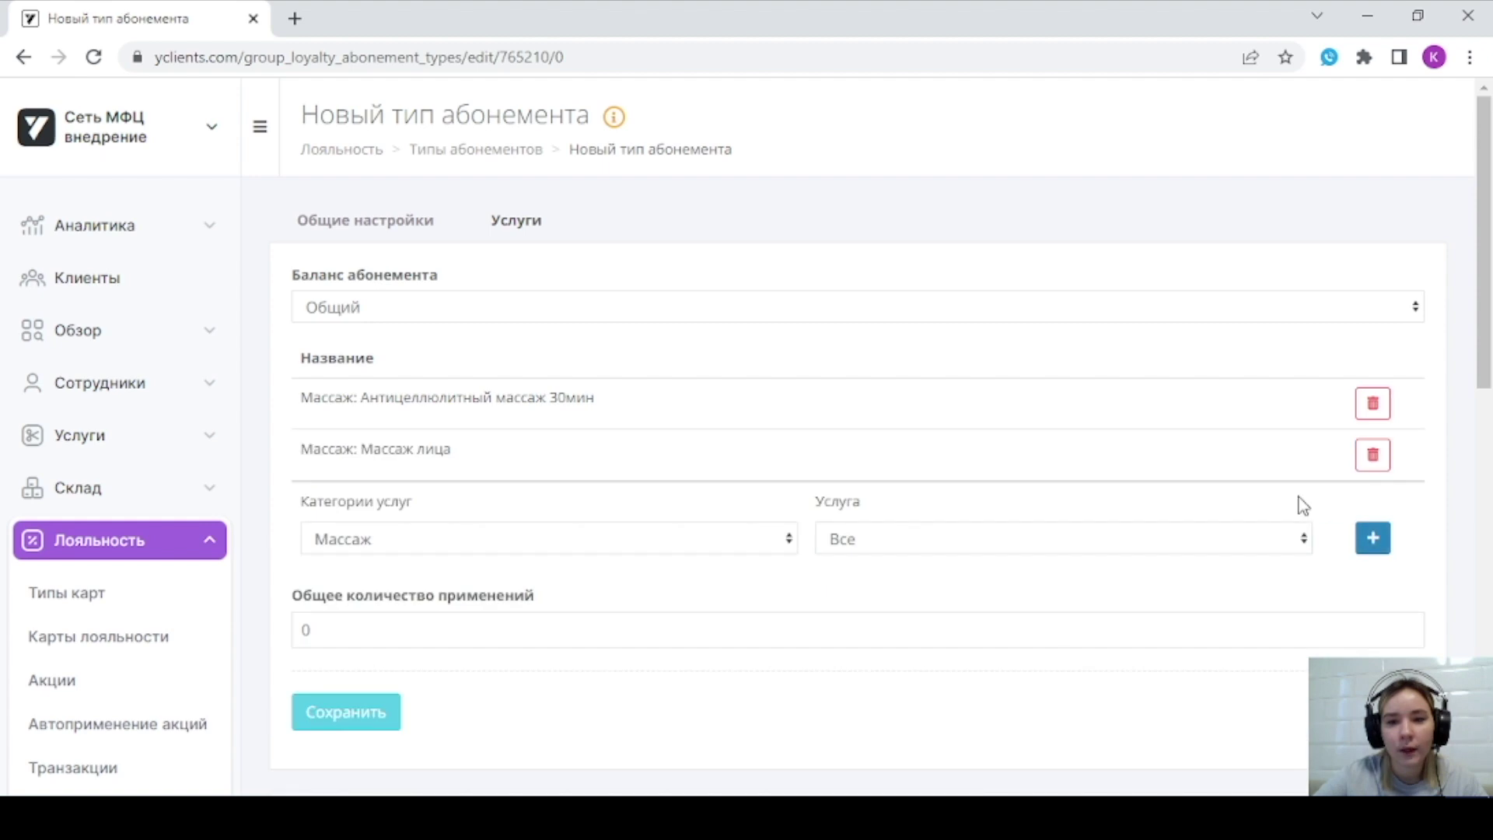
- Set the total number of uses (Общее количество применений) for the shared balance to 10
click(350, 645)
text(10)
click(850, 735)
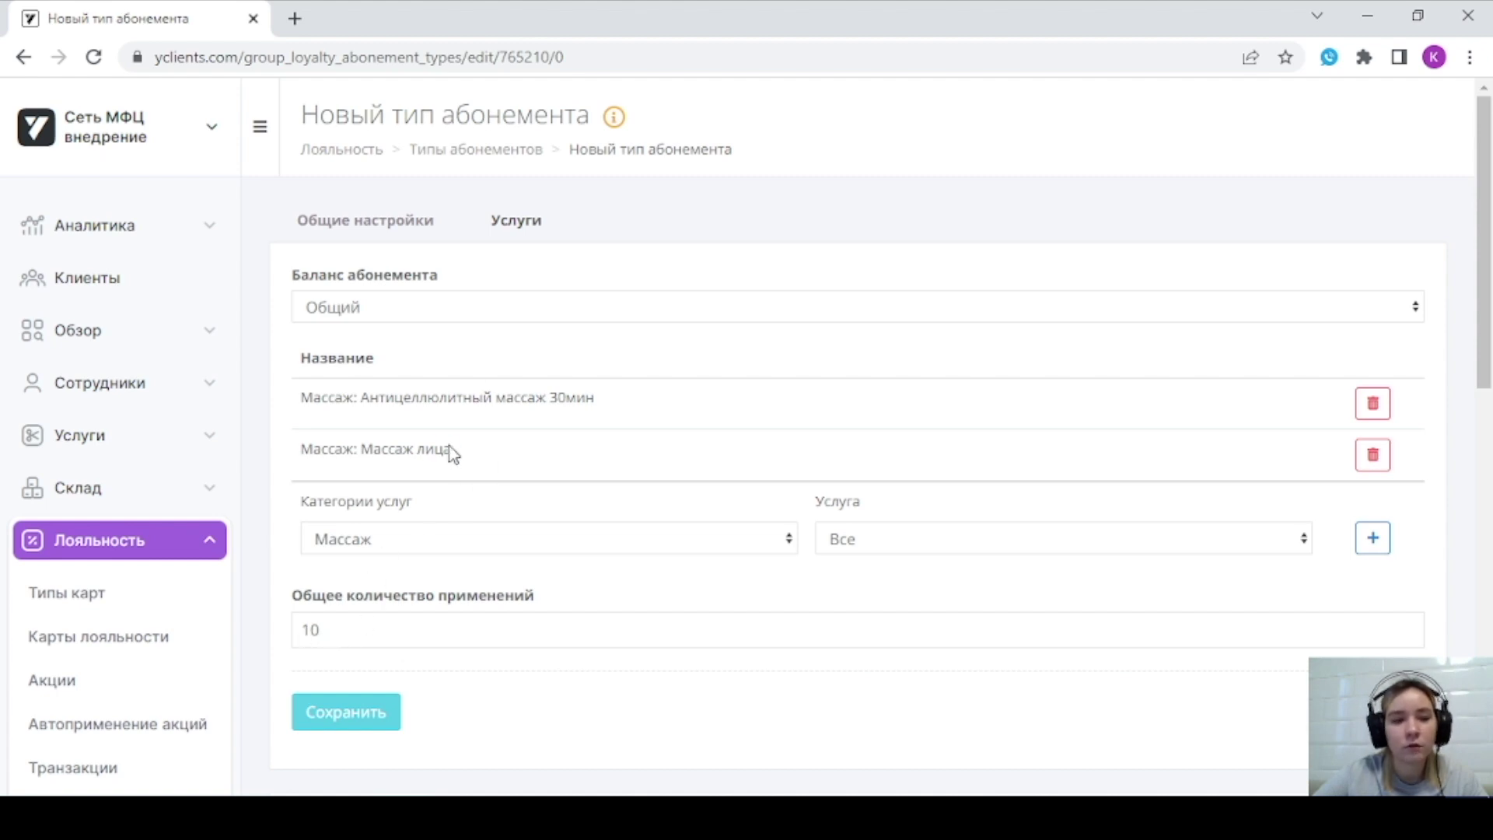
drag(452, 450, 303, 450)
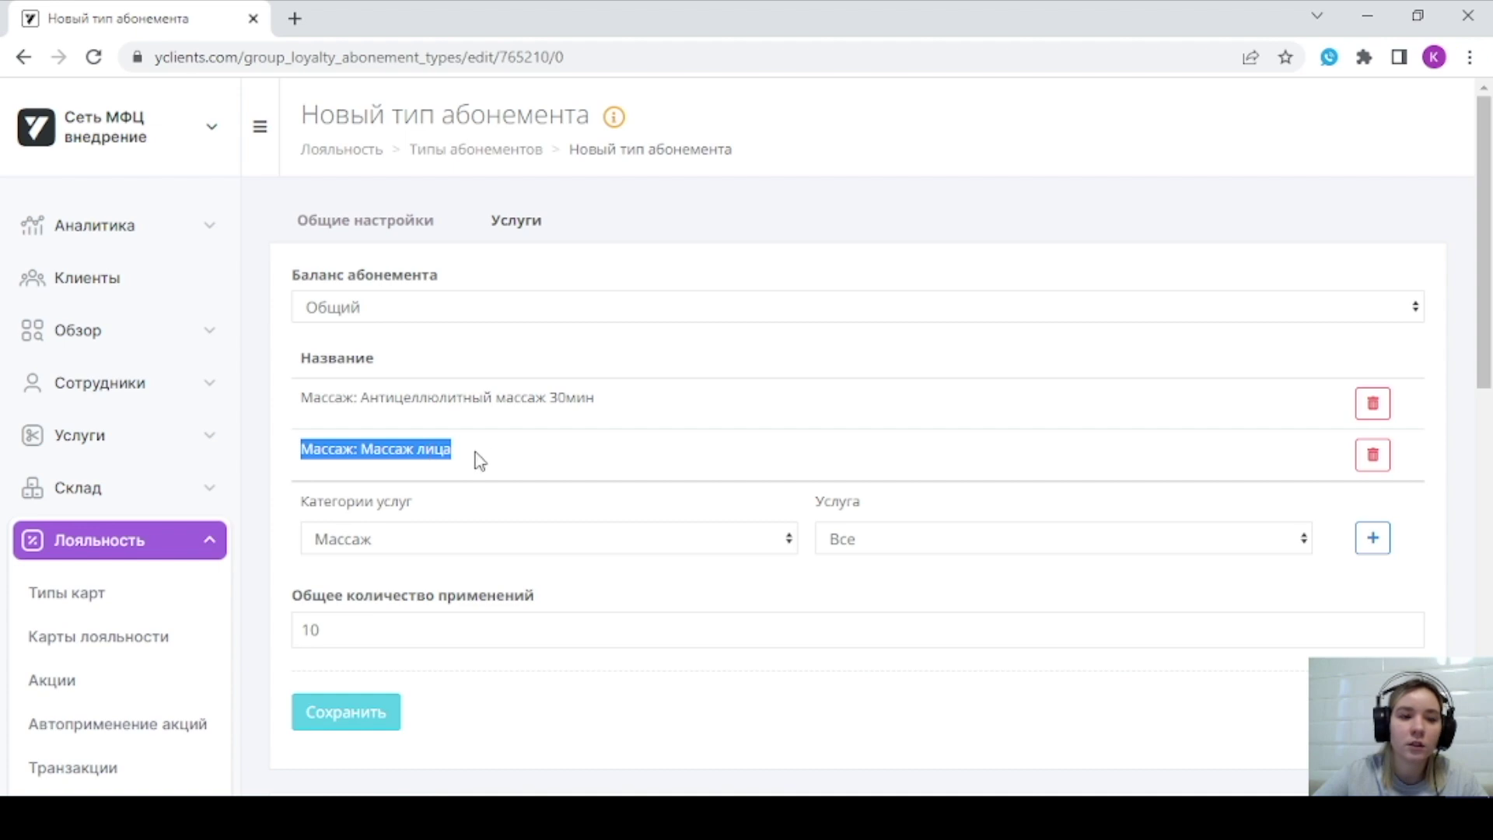
drag(363, 398, 544, 393)
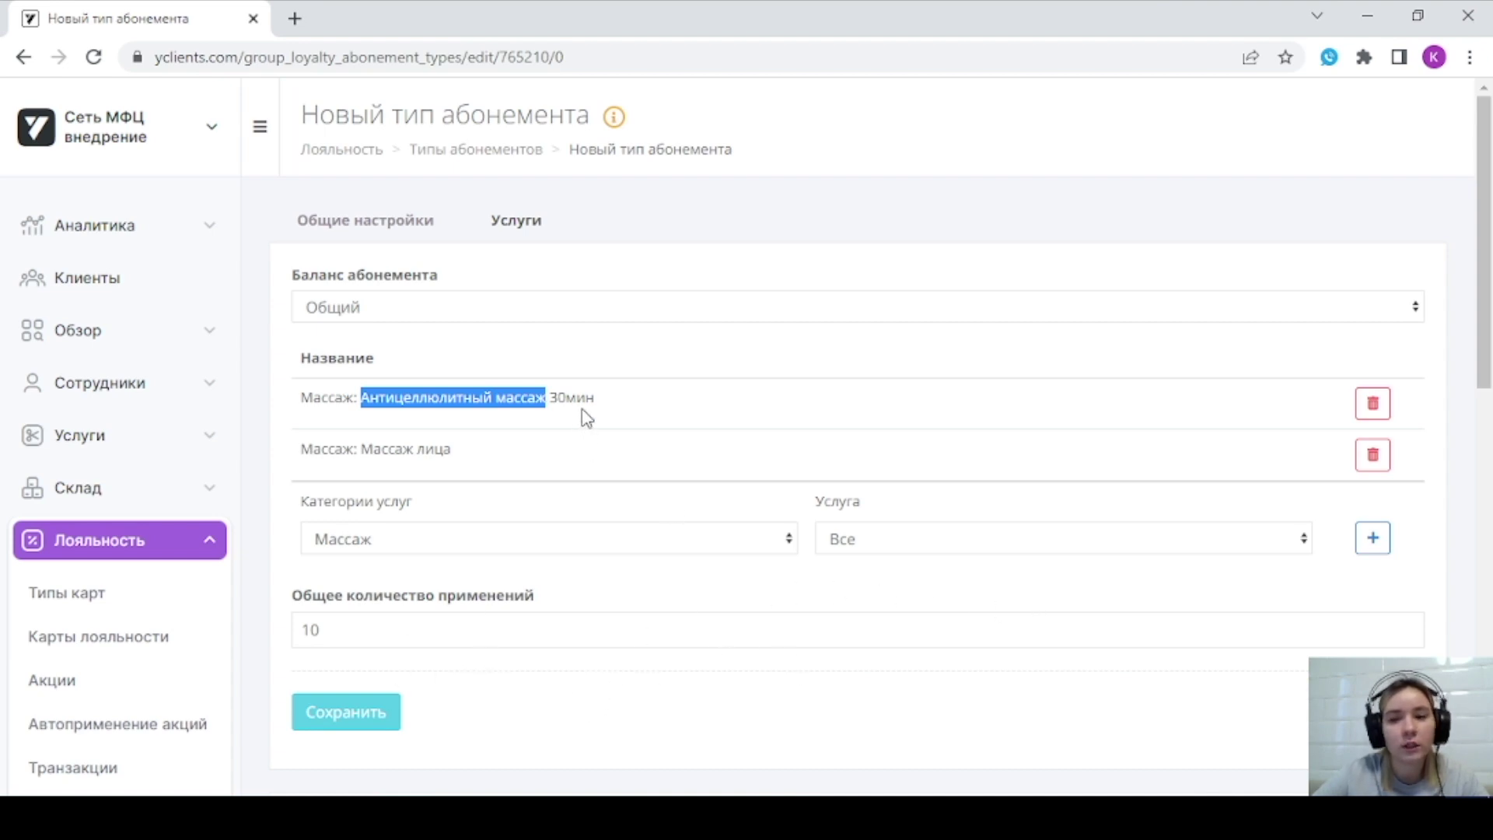
- Set the subscription balance to Раздельный, with a quantity of 5 for each of the two massage services
click(435, 307)
click(413, 335)
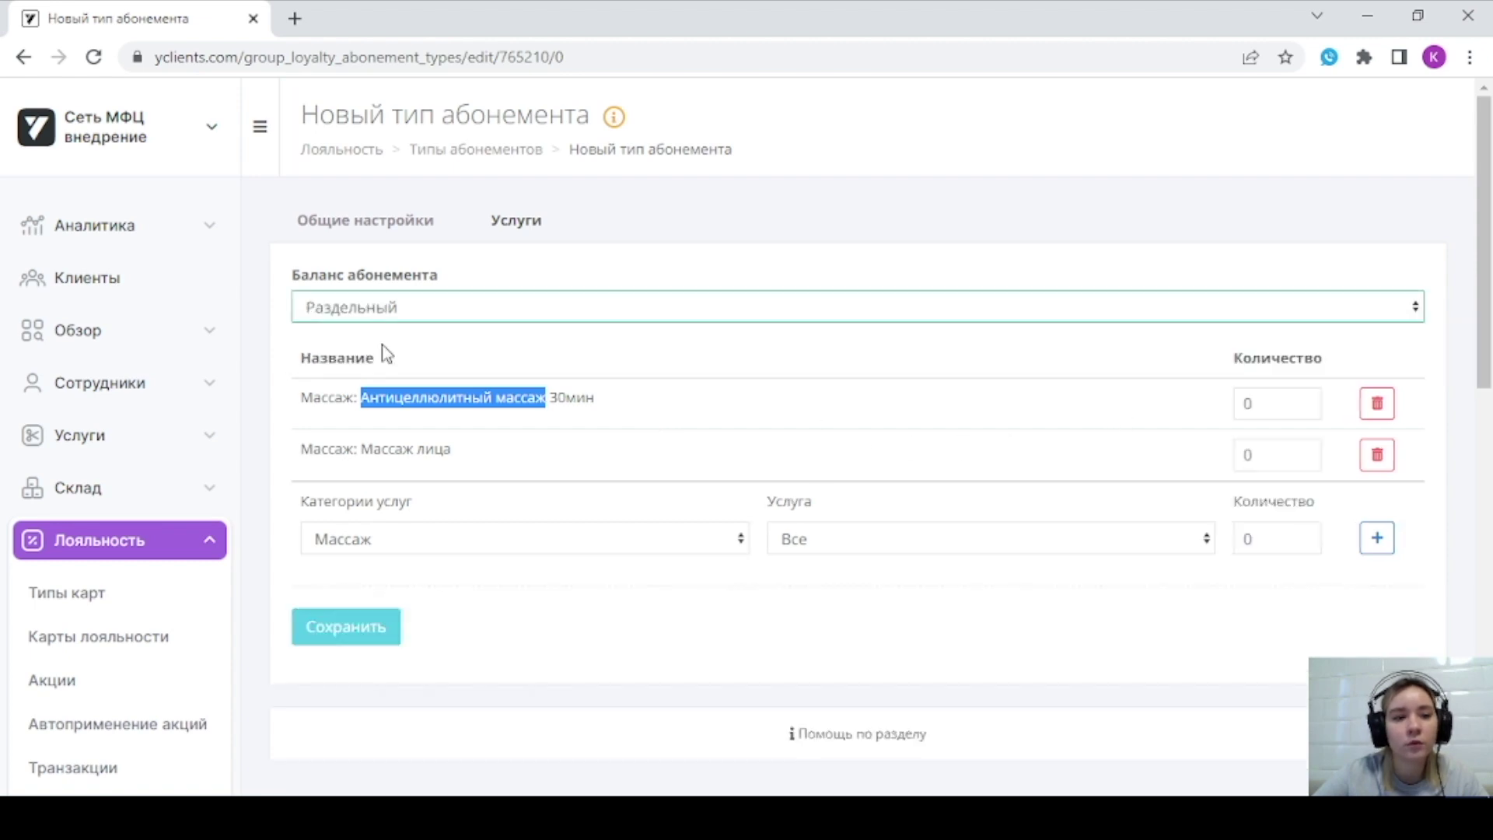
click(1270, 398)
text(5)
key(Tab)
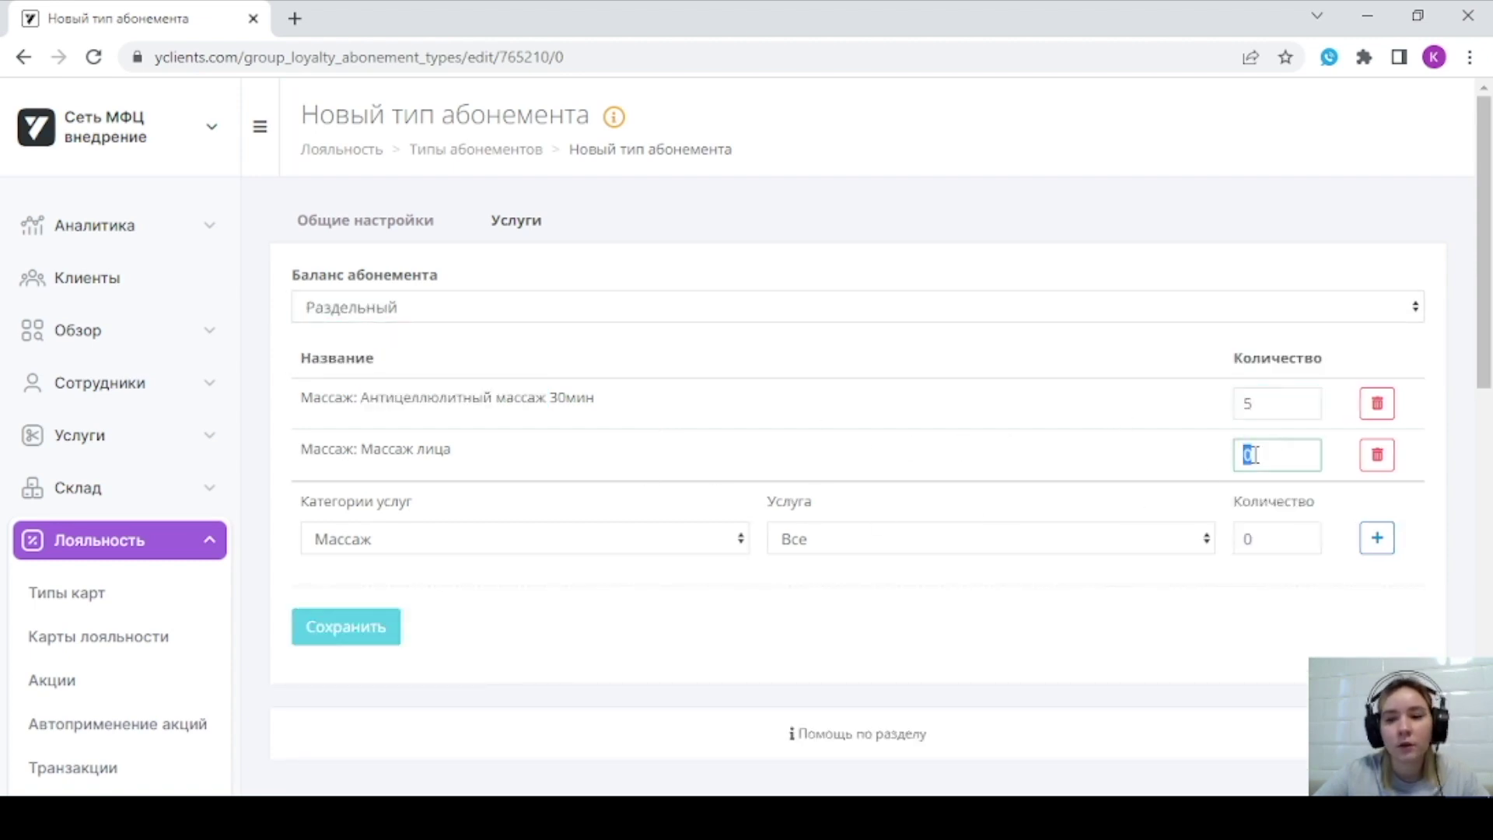
text(5)
click(953, 631)
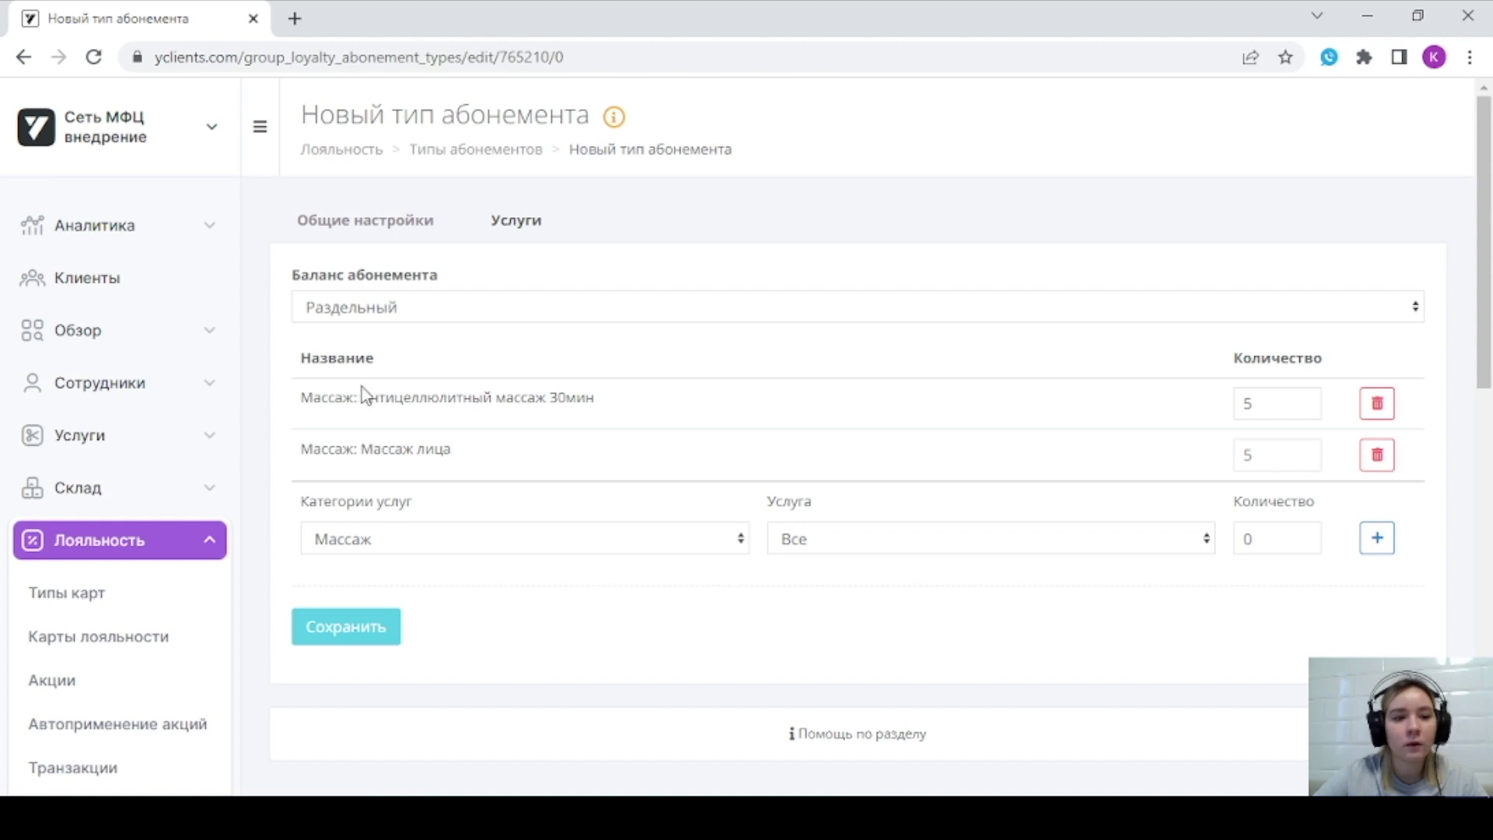
drag(368, 395, 546, 395)
click(673, 451)
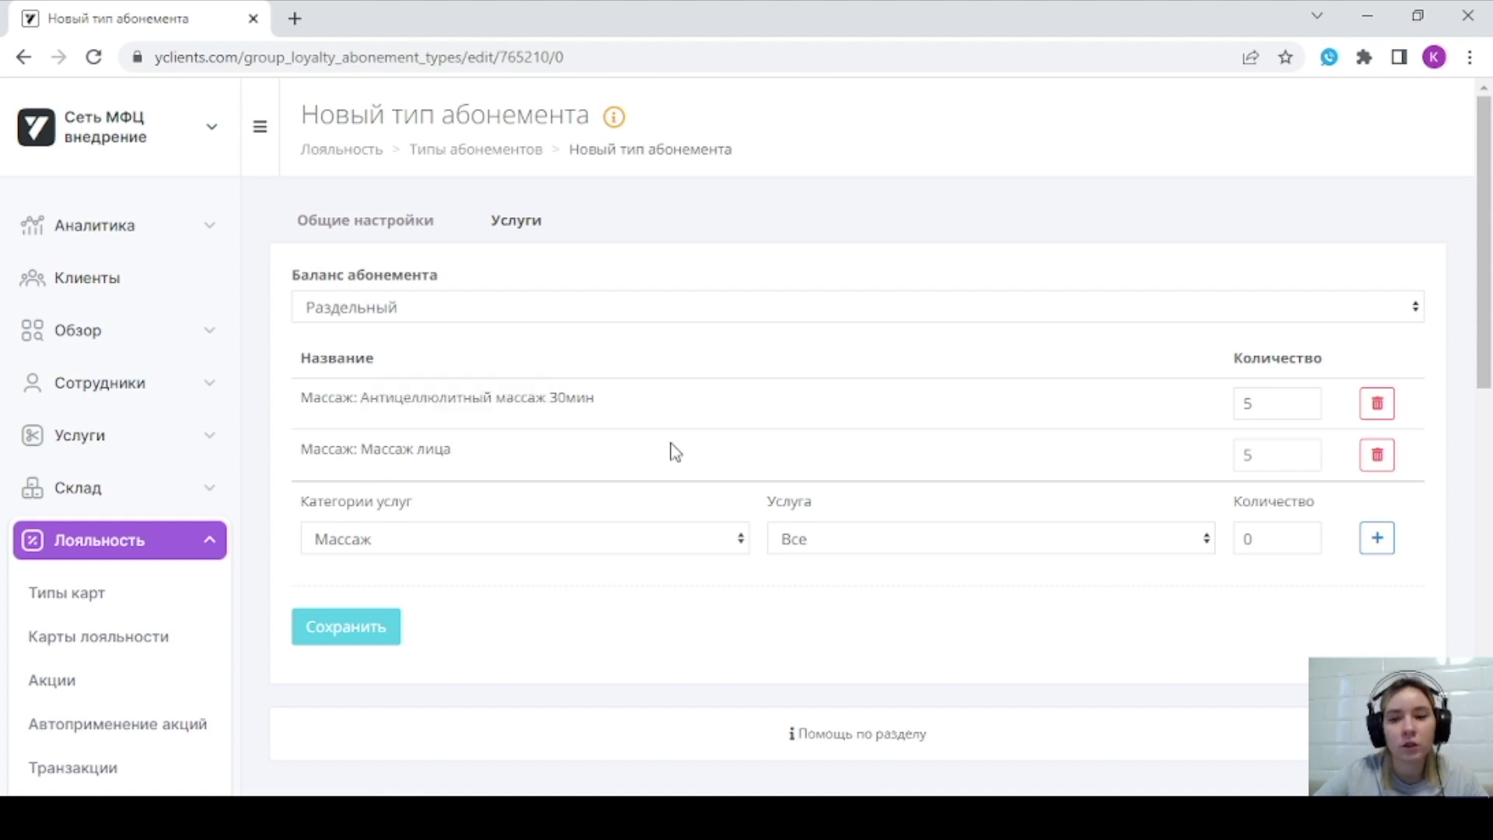
- Save the subscription type and return to the list of subscription types (Типы абонементов)
click(346, 627)
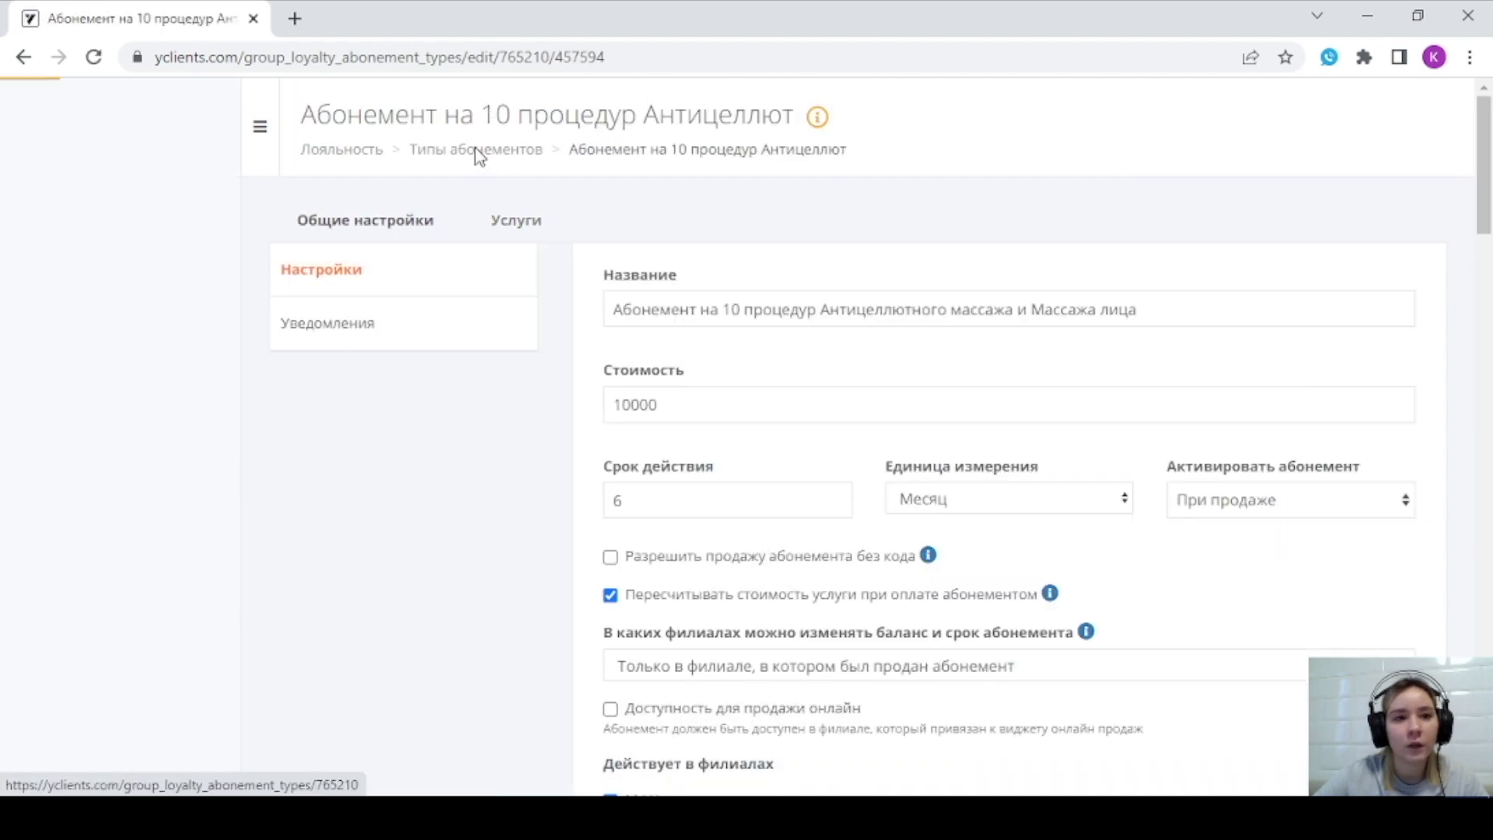
click(476, 153)
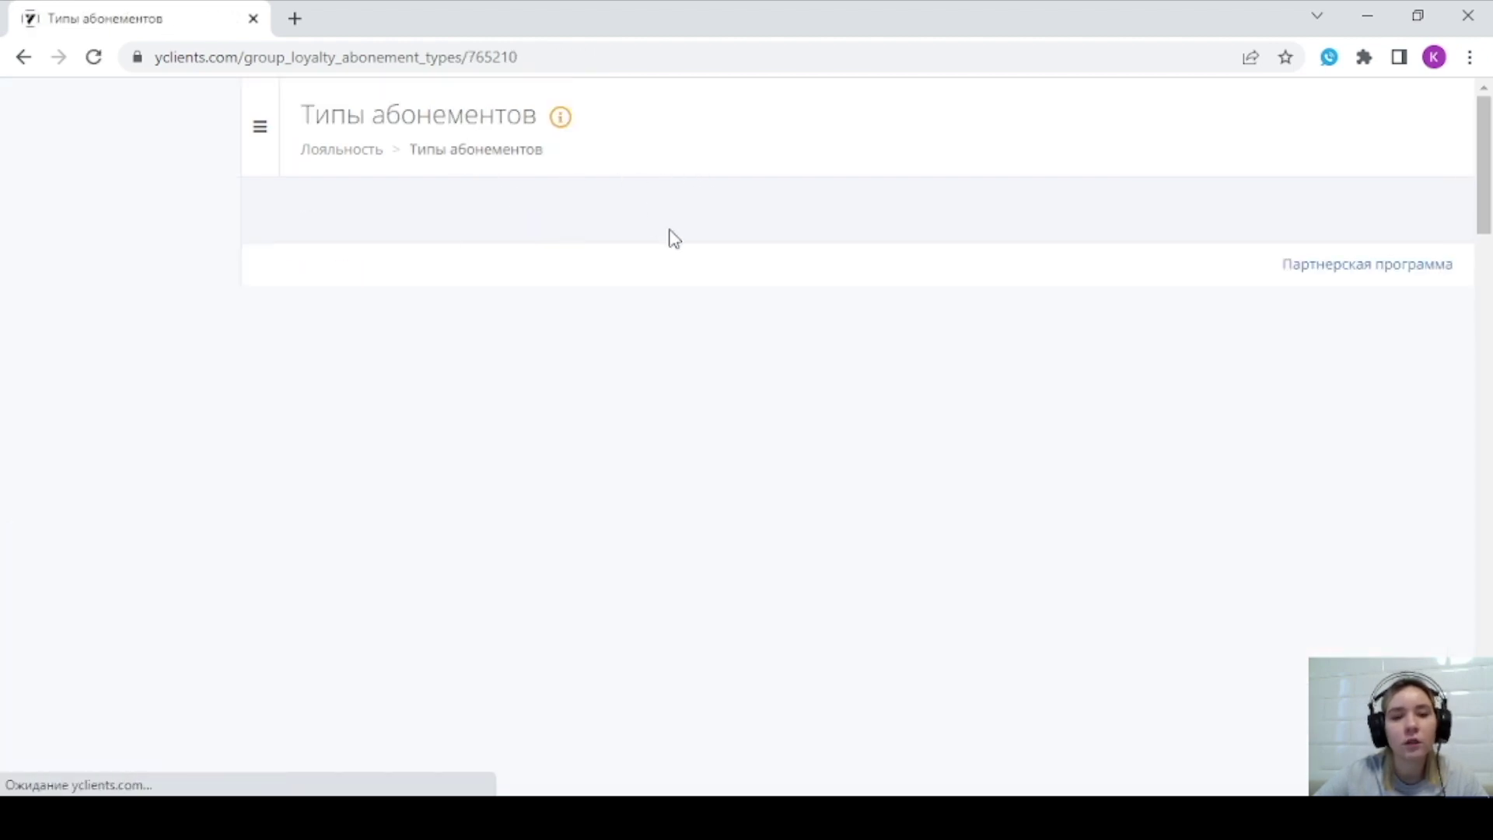
scroll(766, 288, down, 3)
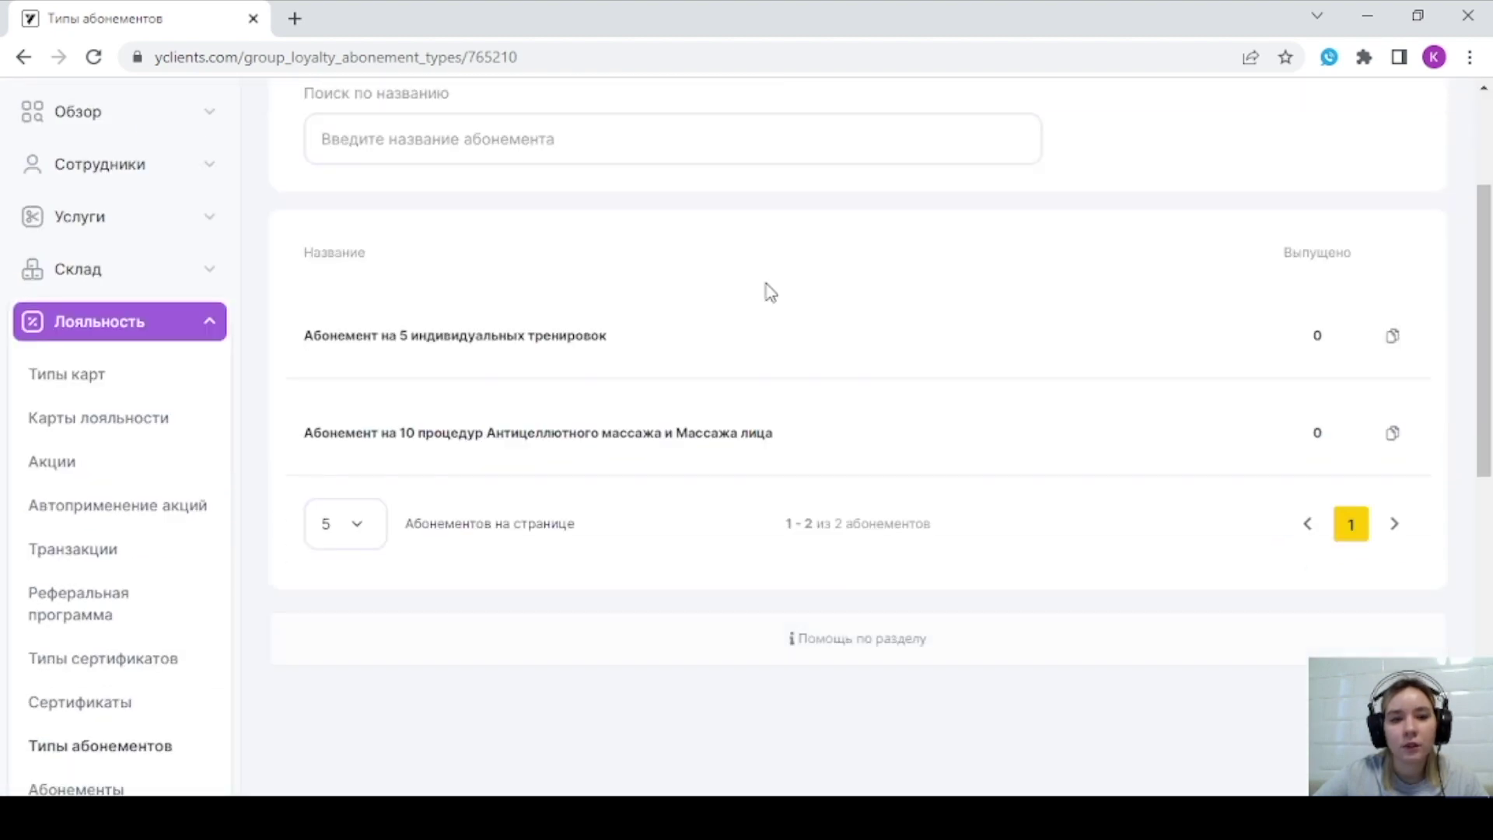
scroll(1004, 505, up, 1)
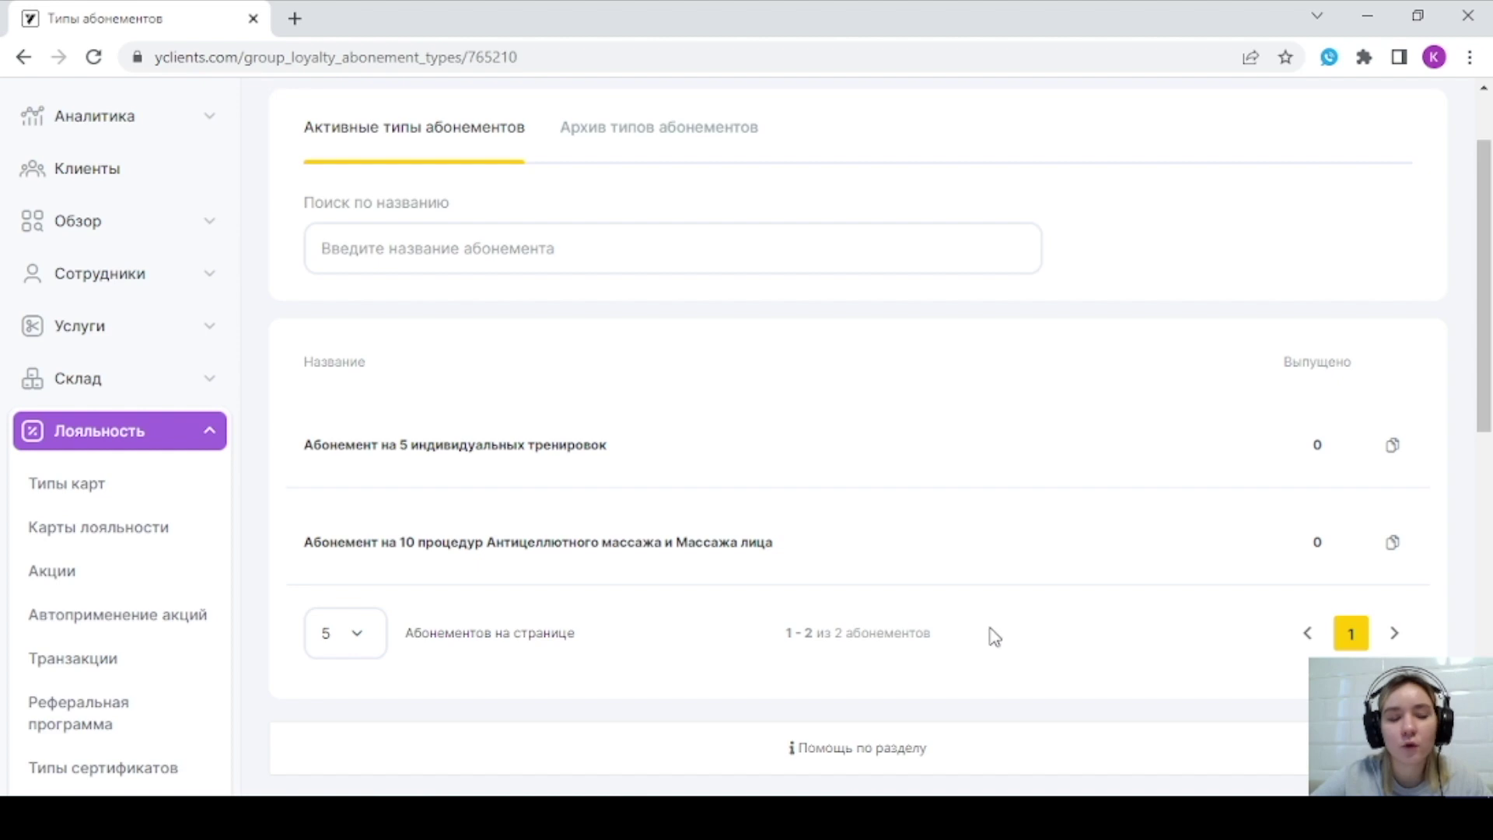
- Open the account types page (Типы счетов) for the network's client accounts
click(73, 438)
click(166, 496)
click(67, 534)
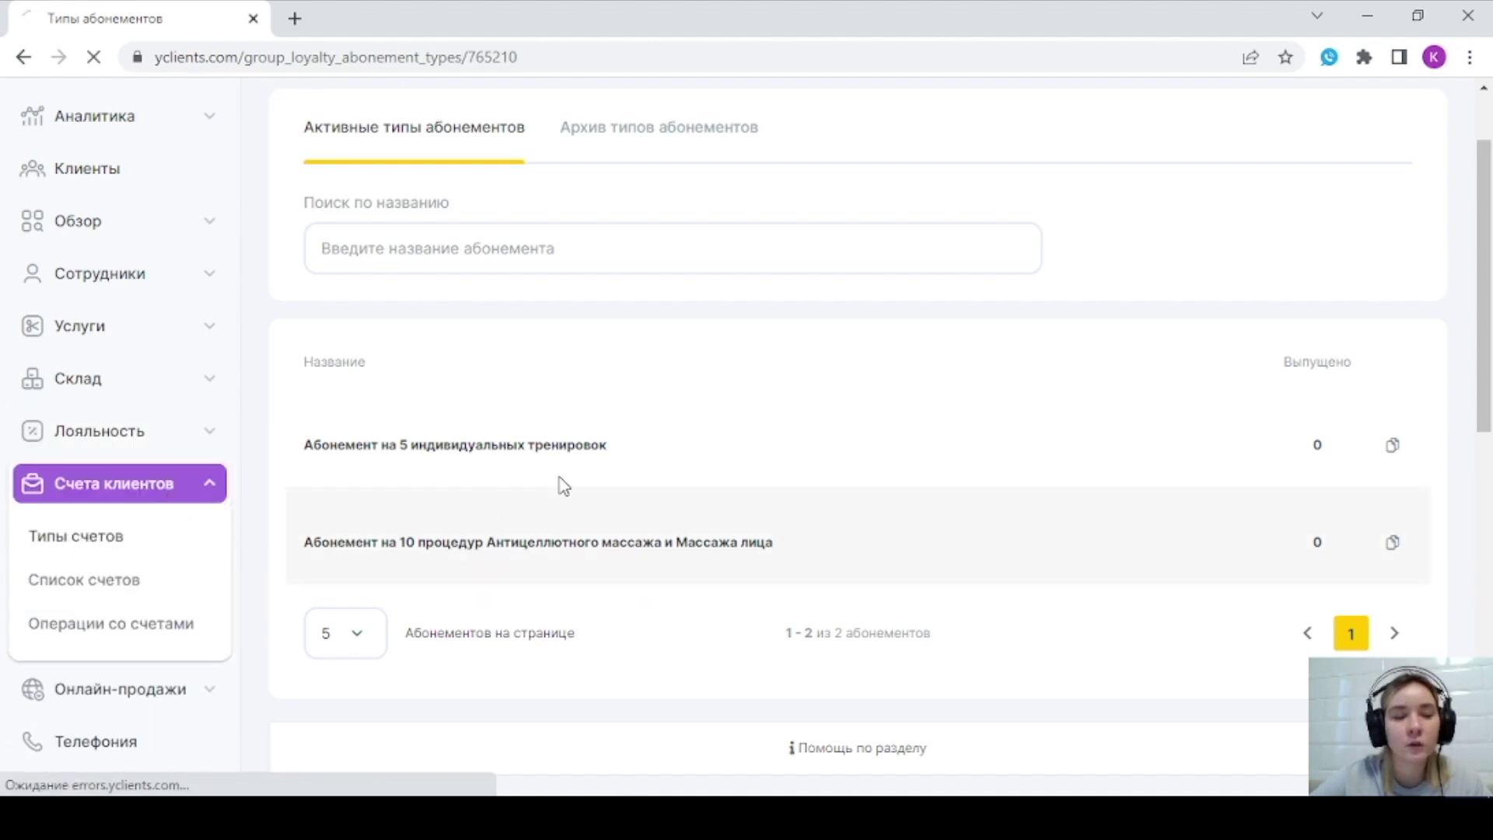
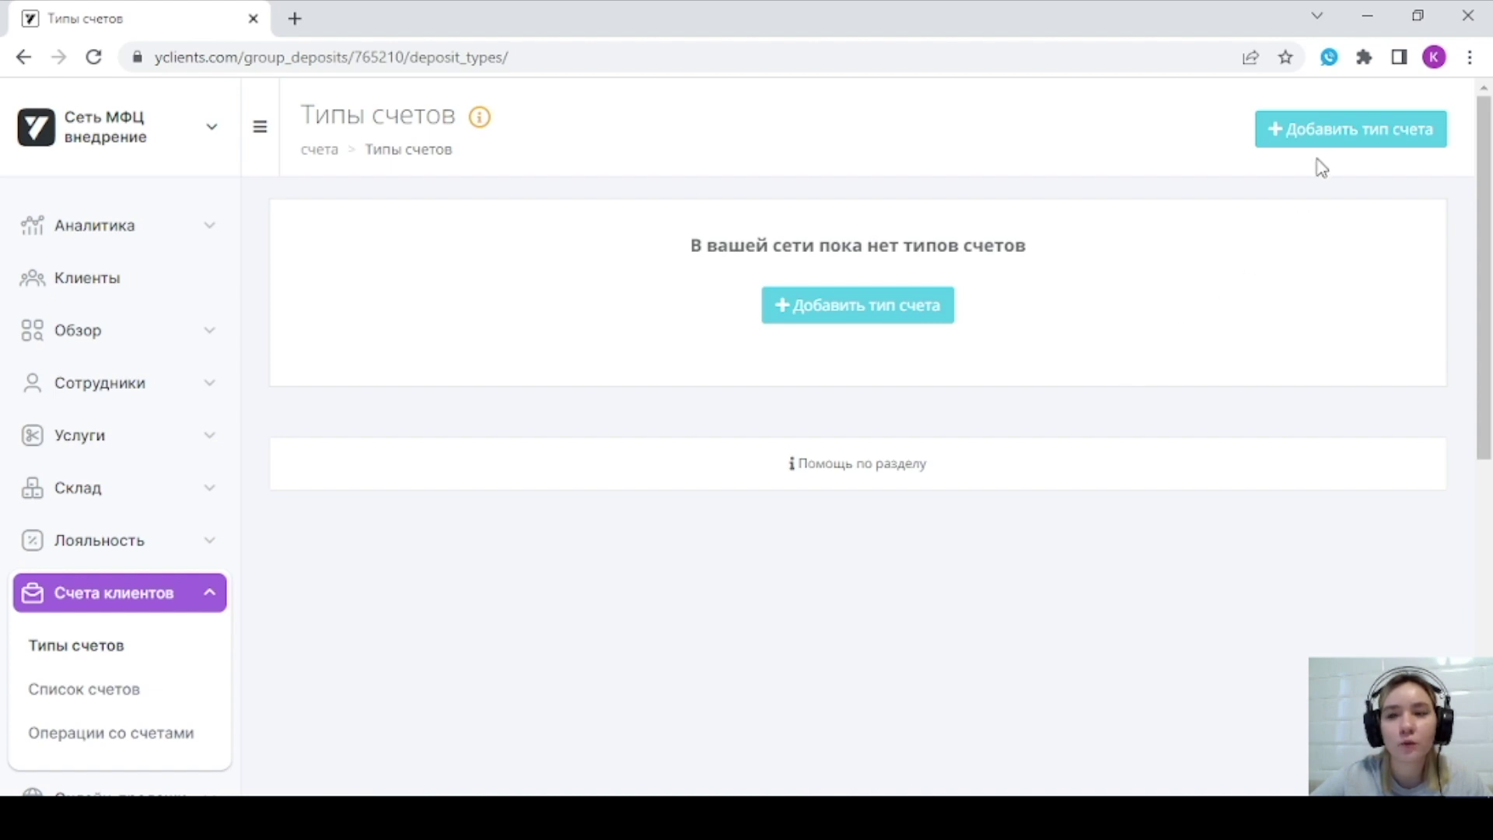
- Add a client account type named Депозит, available in the МФЦ внедрение branch, and save it
click(1351, 138)
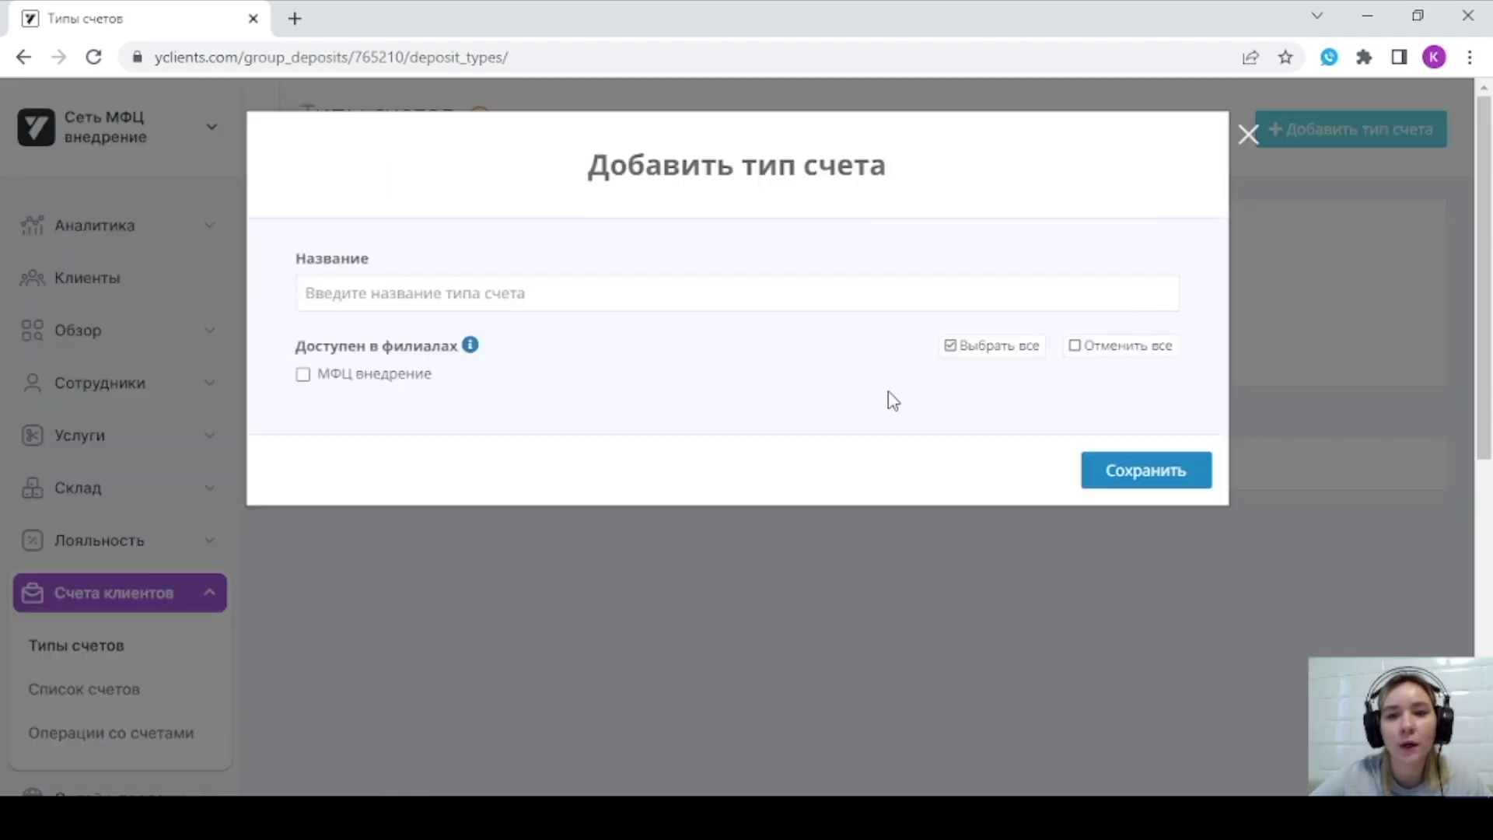
click(721, 308)
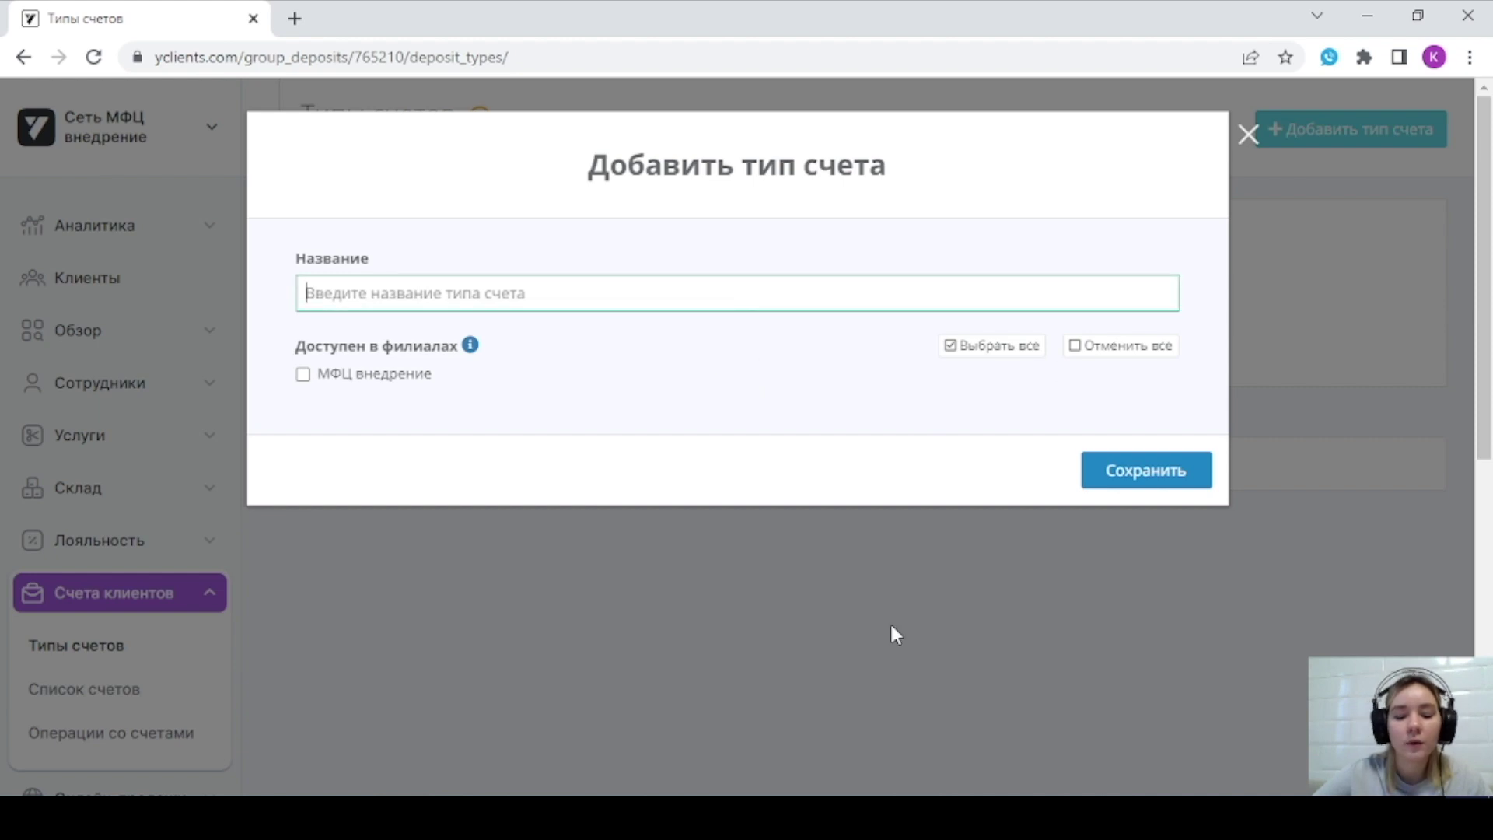
text(Депозит)
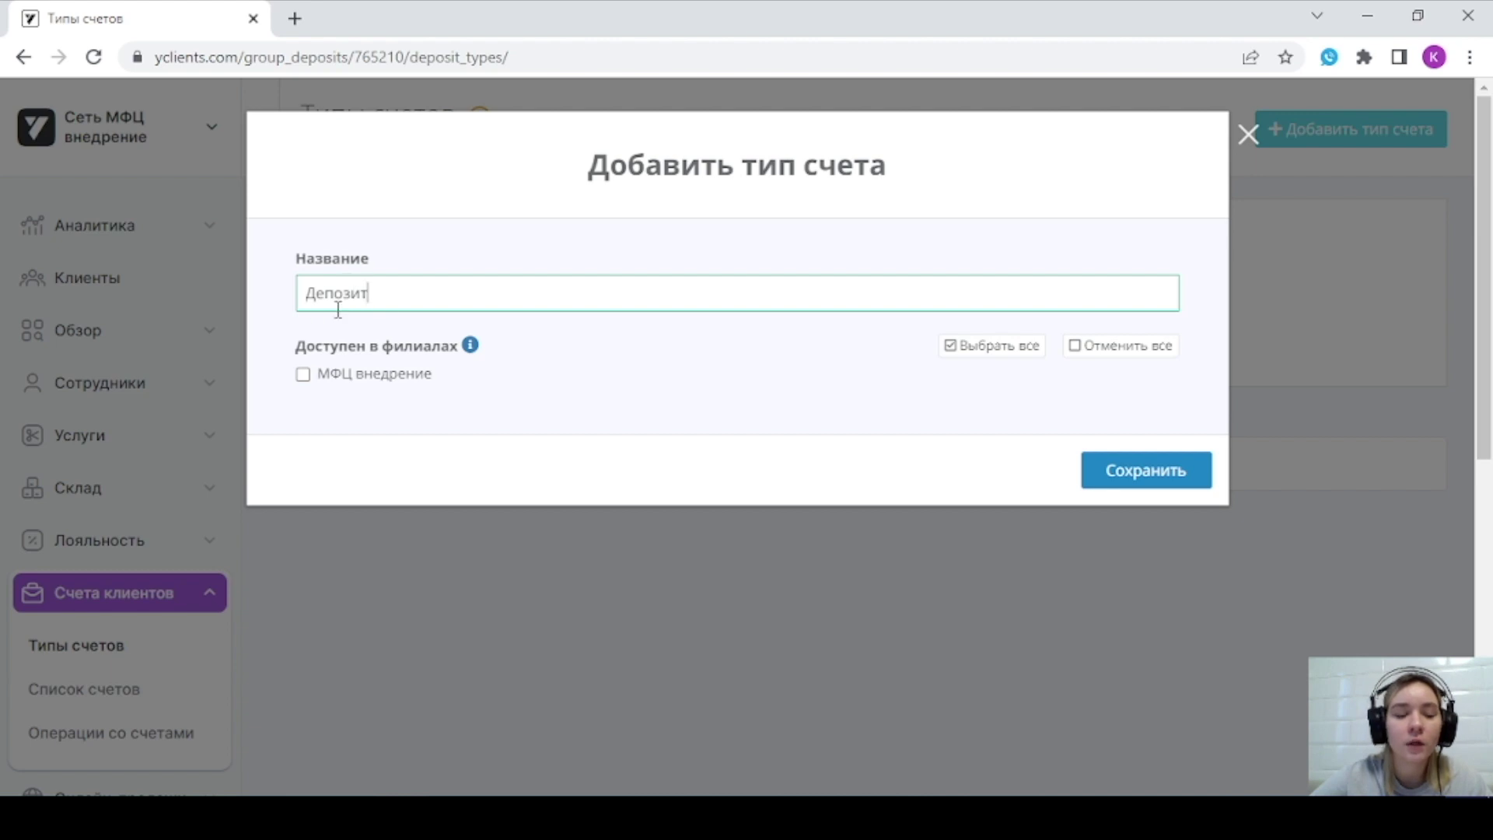
click(303, 374)
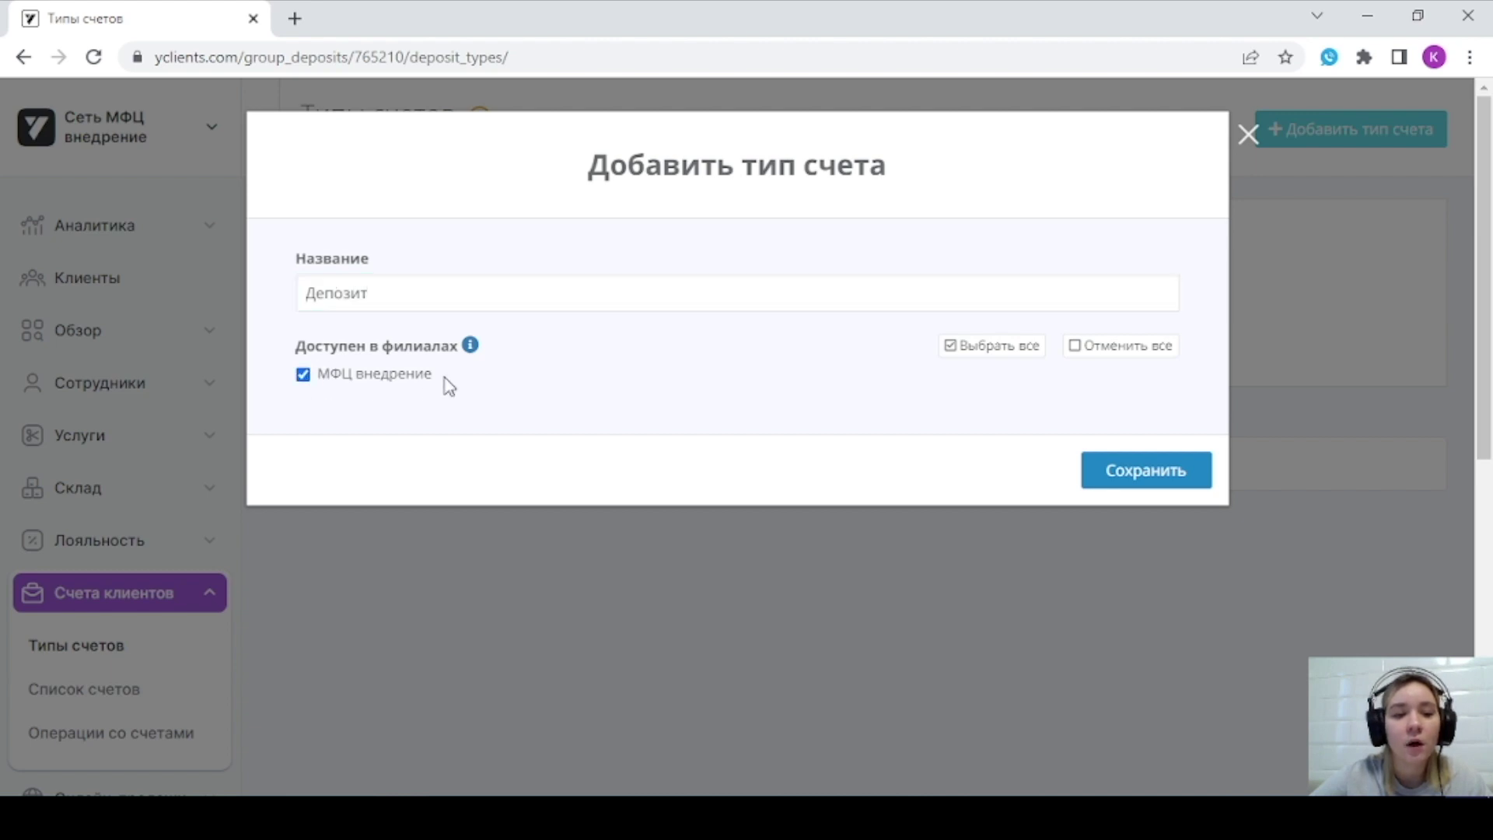
drag(294, 351, 464, 350)
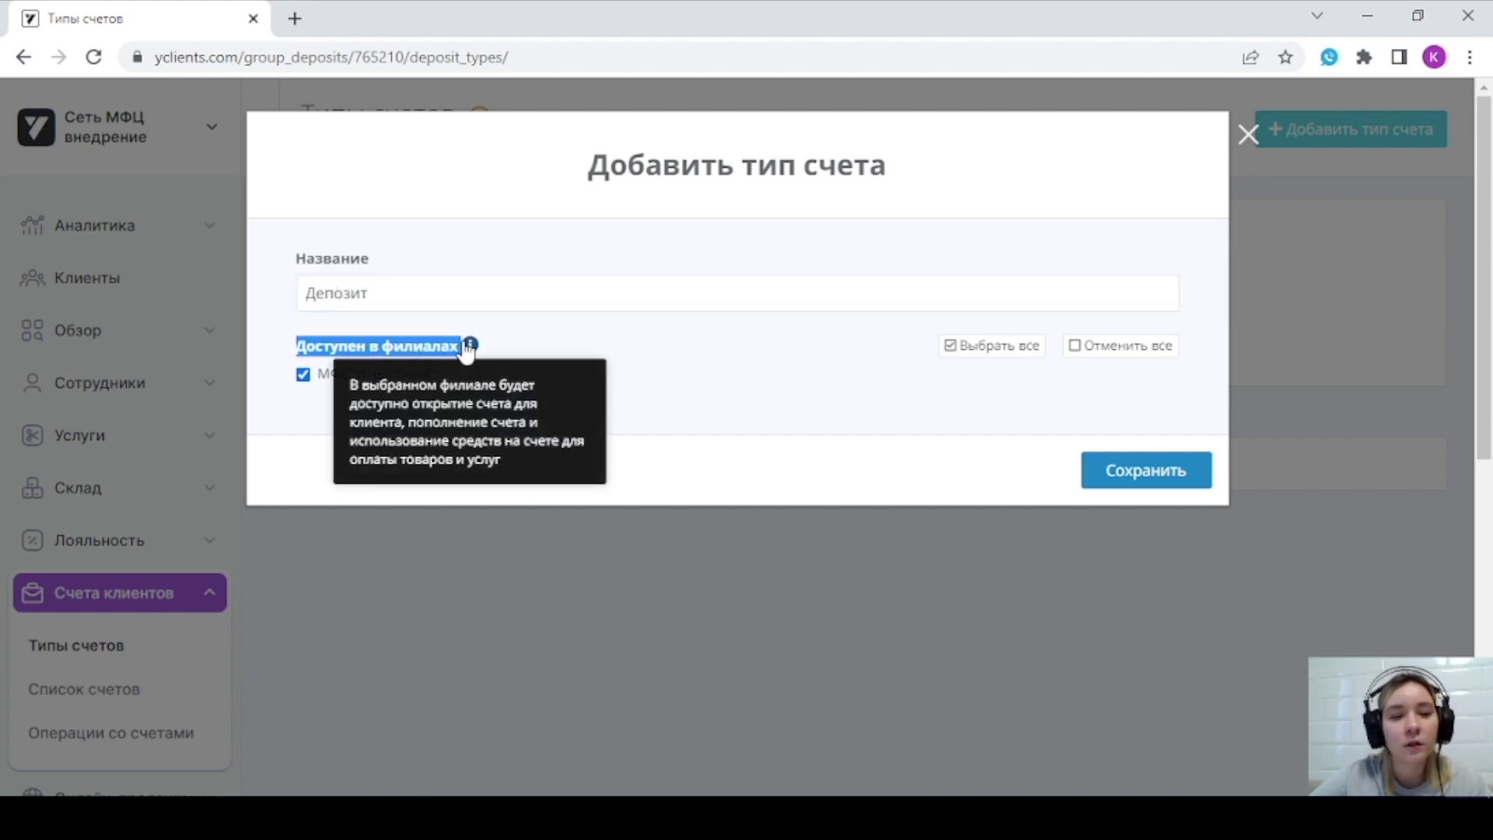
click(455, 389)
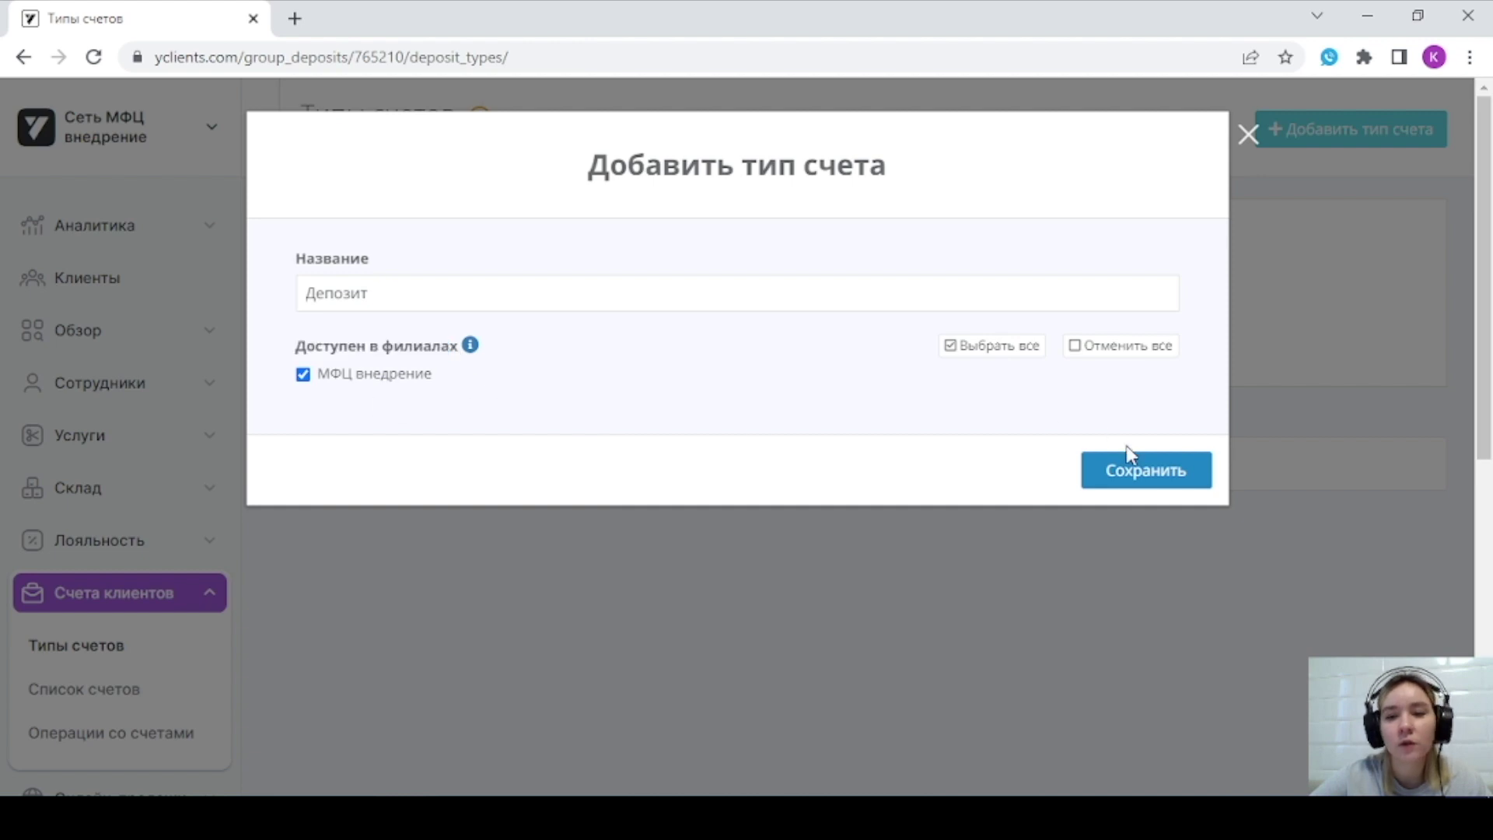
click(1130, 479)
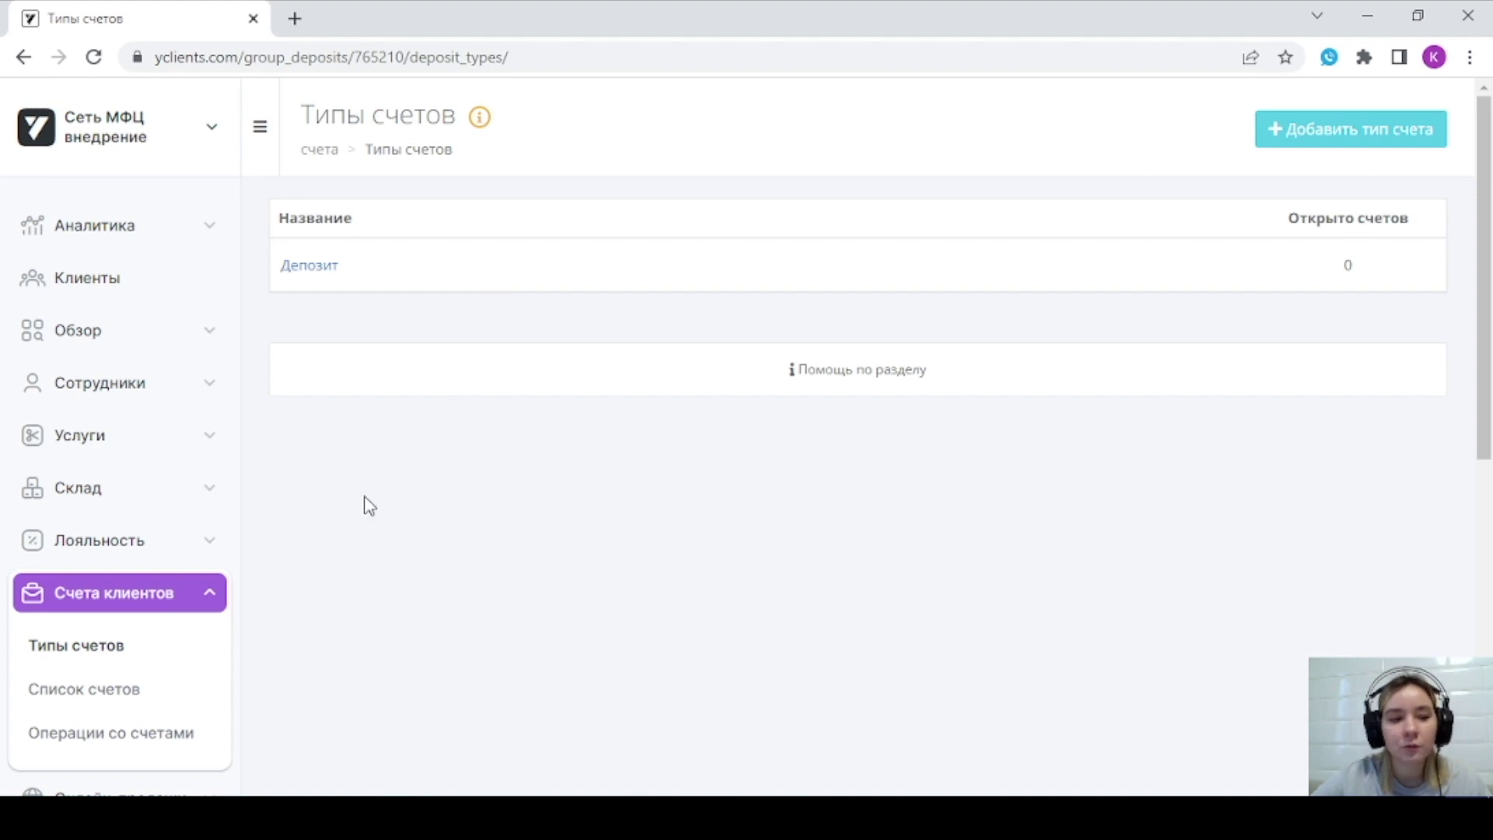
- Open the network's list of sold certificates (Сертификаты) in the loyalty section (Лояльность)
click(167, 603)
click(130, 544)
scroll(179, 481, down, 4)
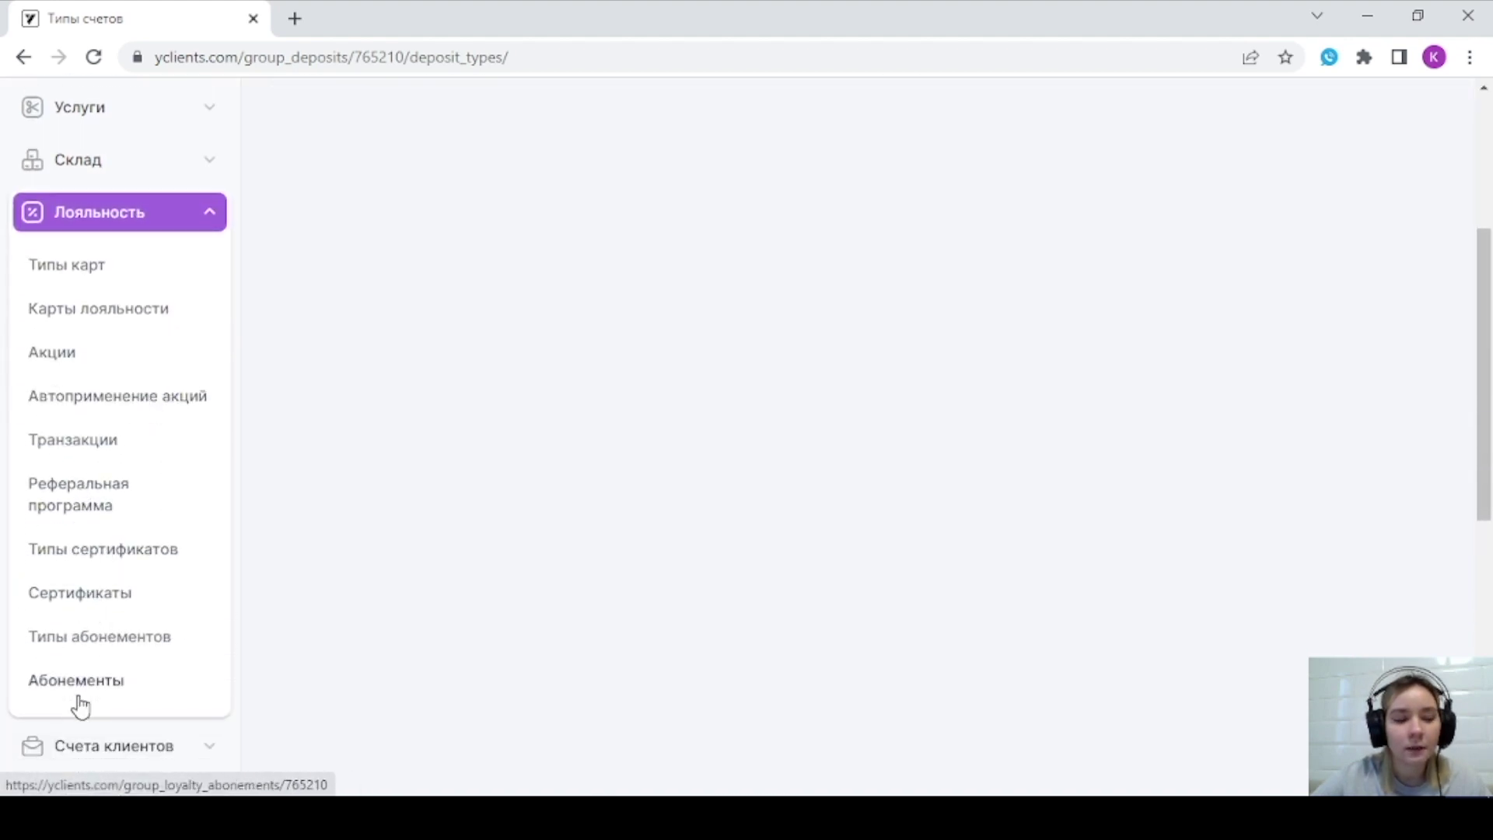
click(84, 596)
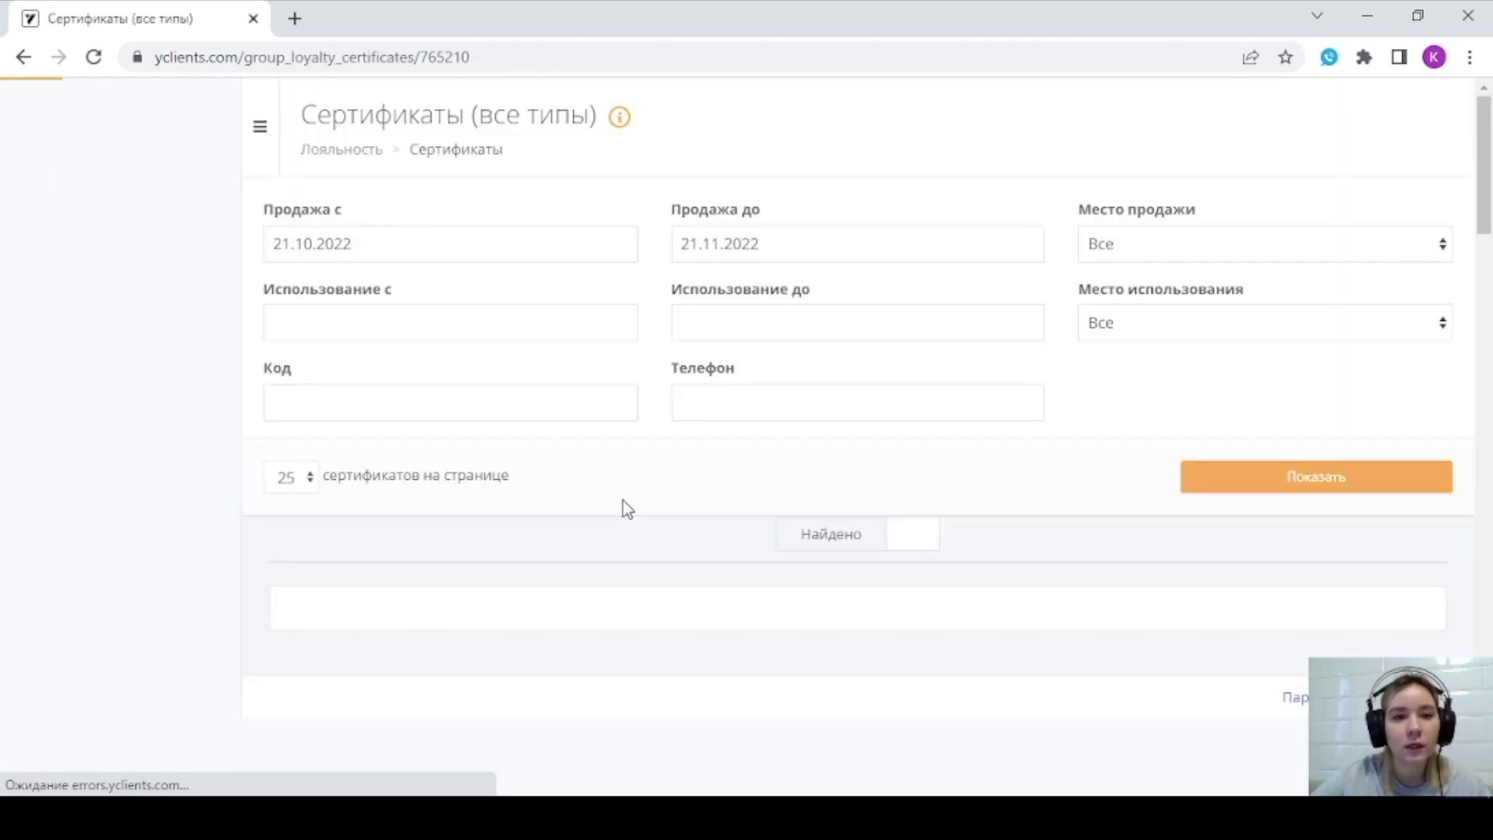
- Examine the first certificate's type, balance, face value, status, buyer, and write-off amount in the certificates table
scroll(683, 362, down, 3)
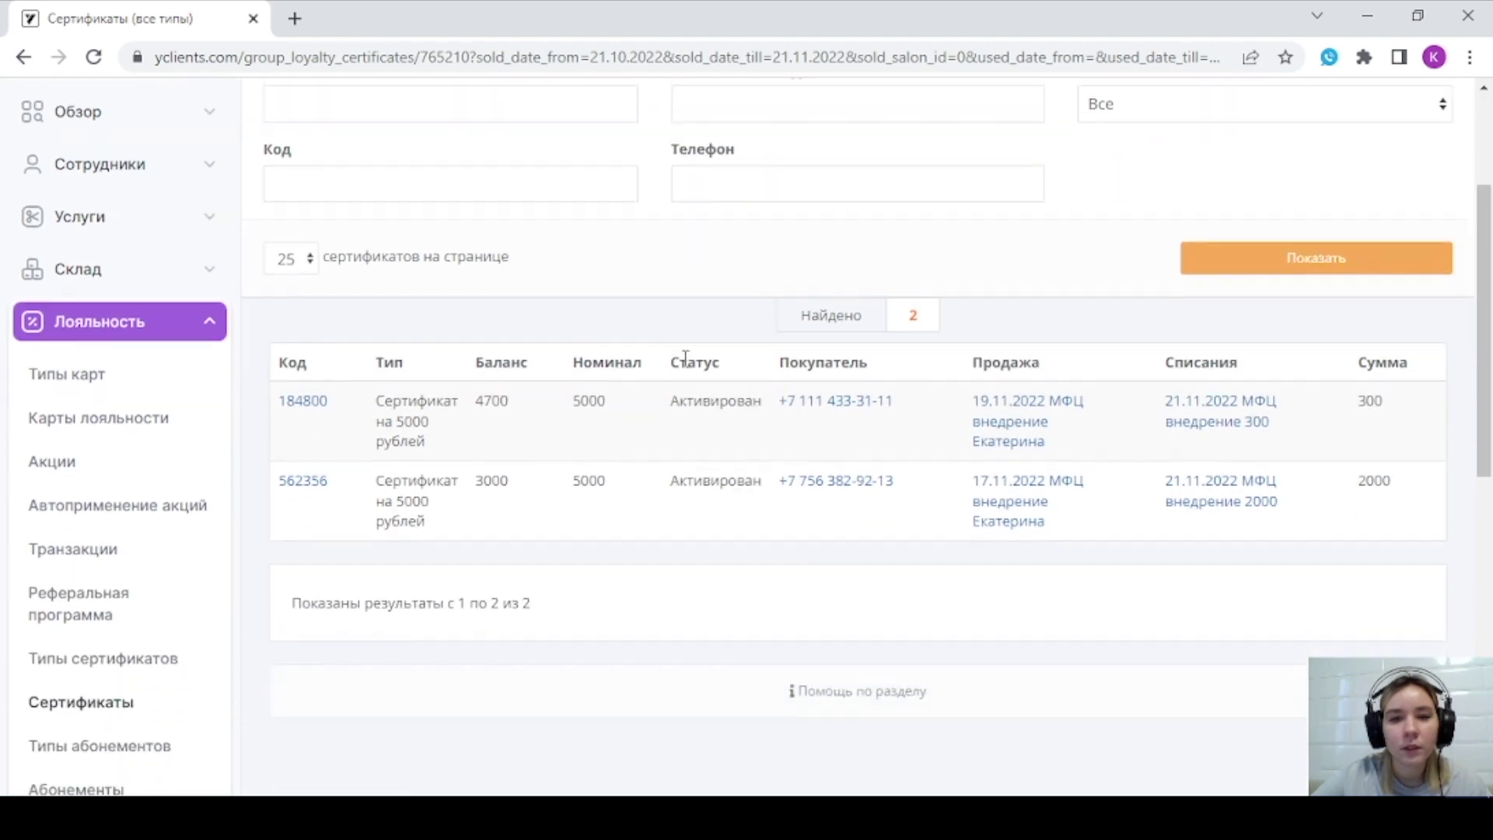
scroll(692, 364, up, 1)
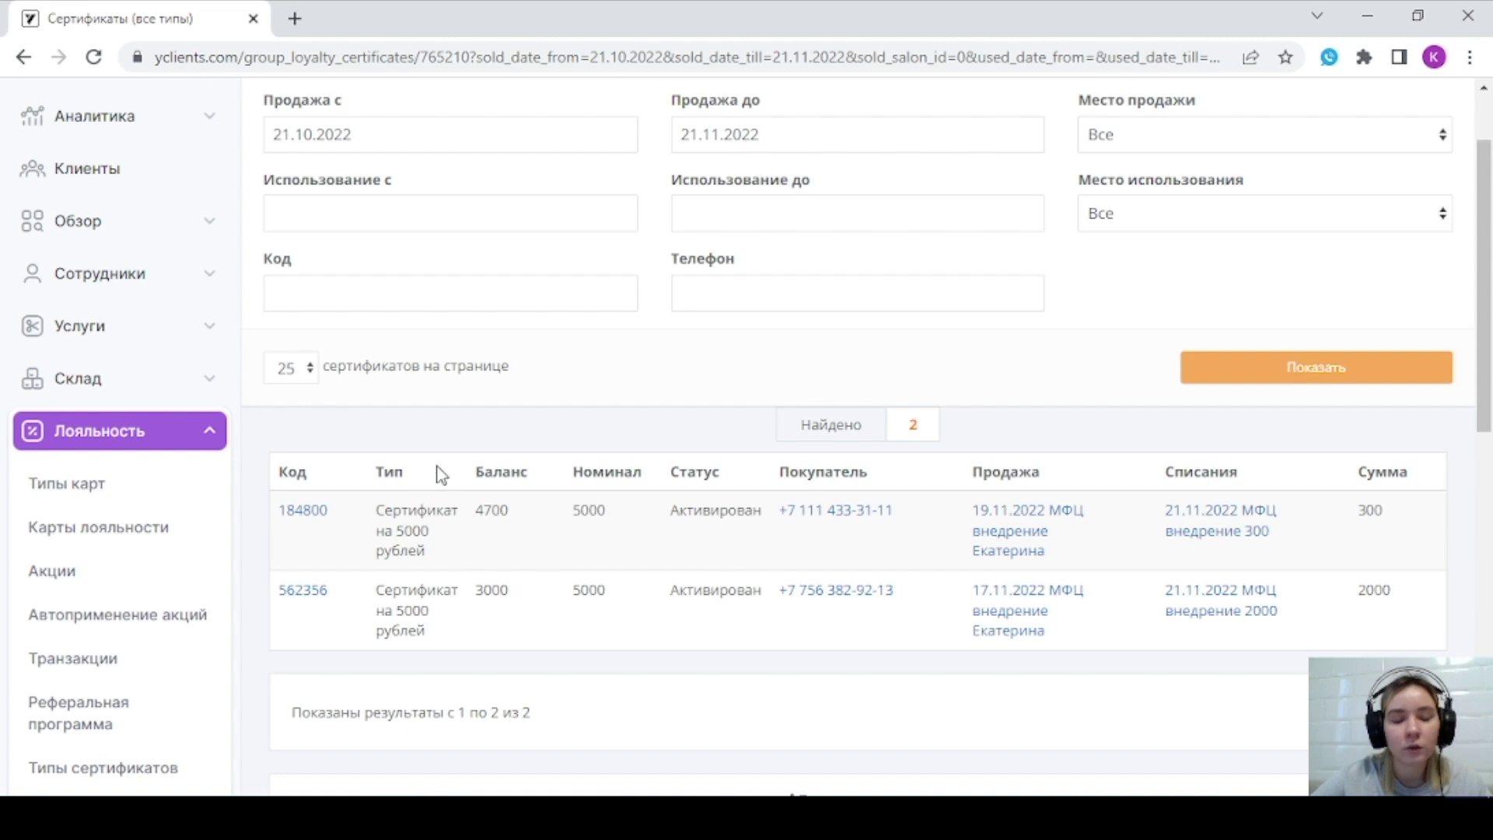
scroll(424, 451, down, 1)
drag(376, 399, 436, 460)
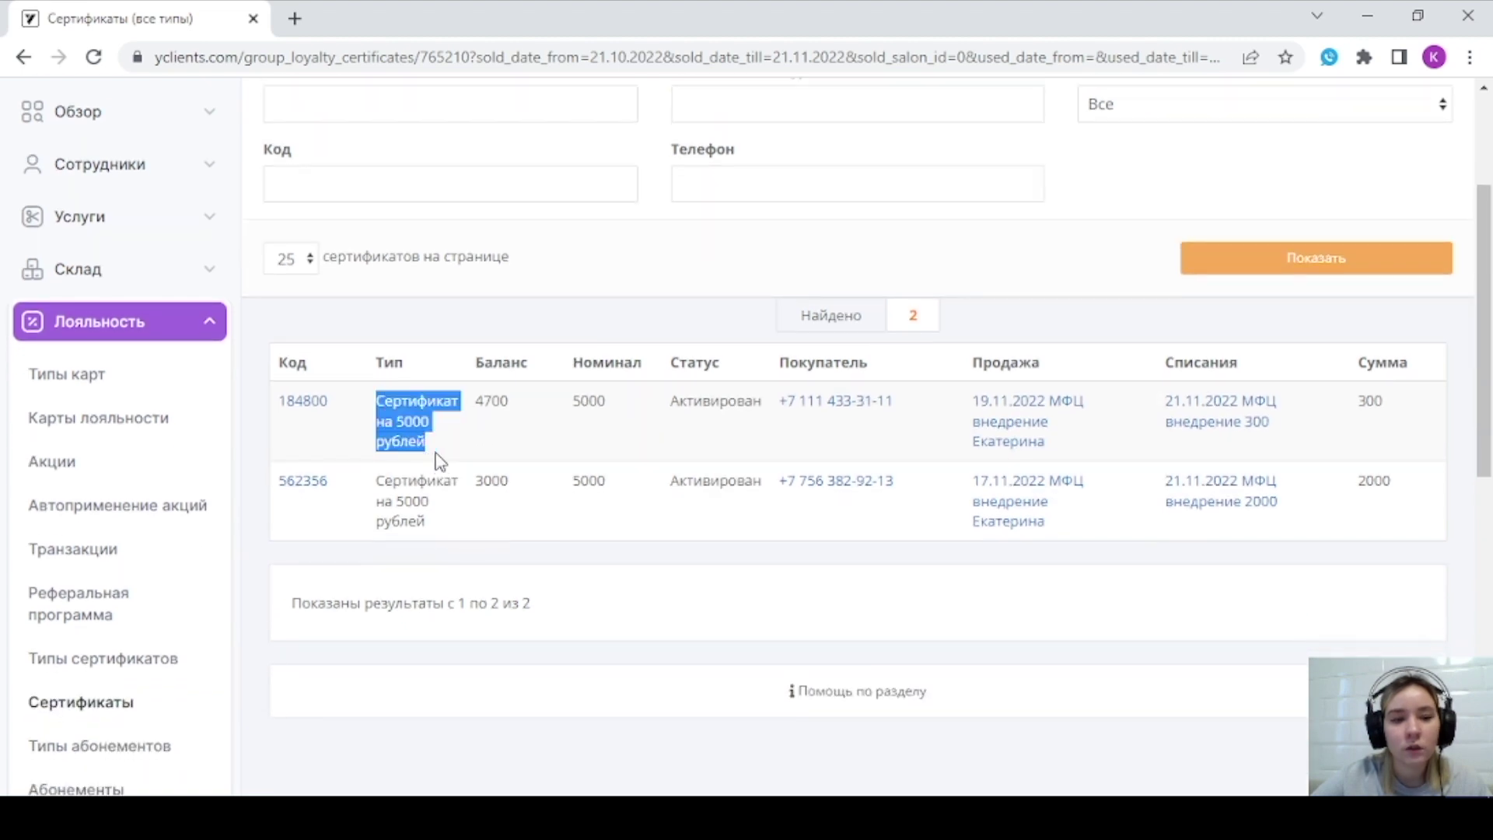
double_click(495, 402)
double_click(586, 401)
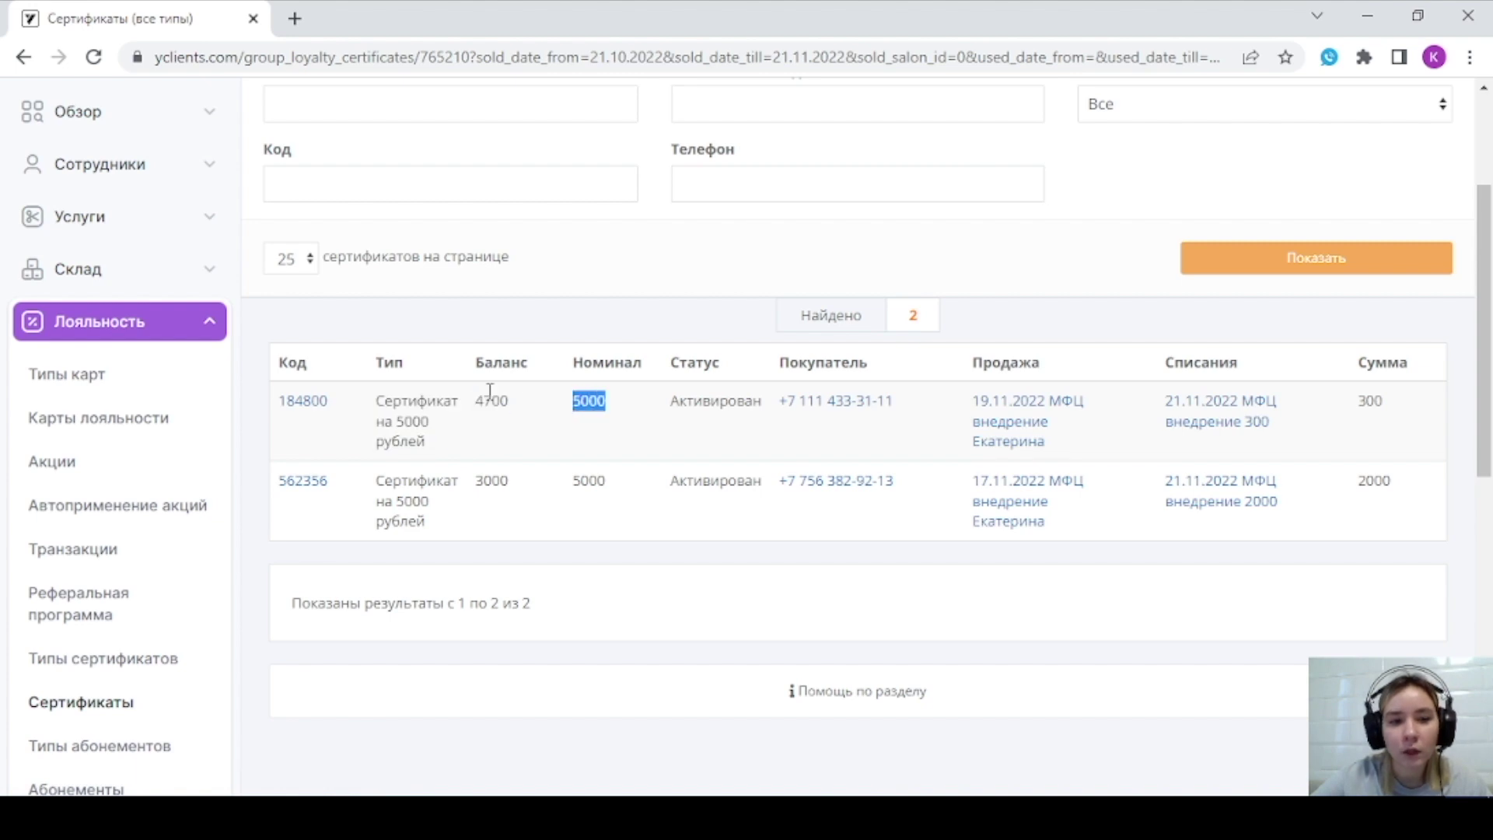
drag(673, 401, 768, 405)
drag(894, 402, 773, 412)
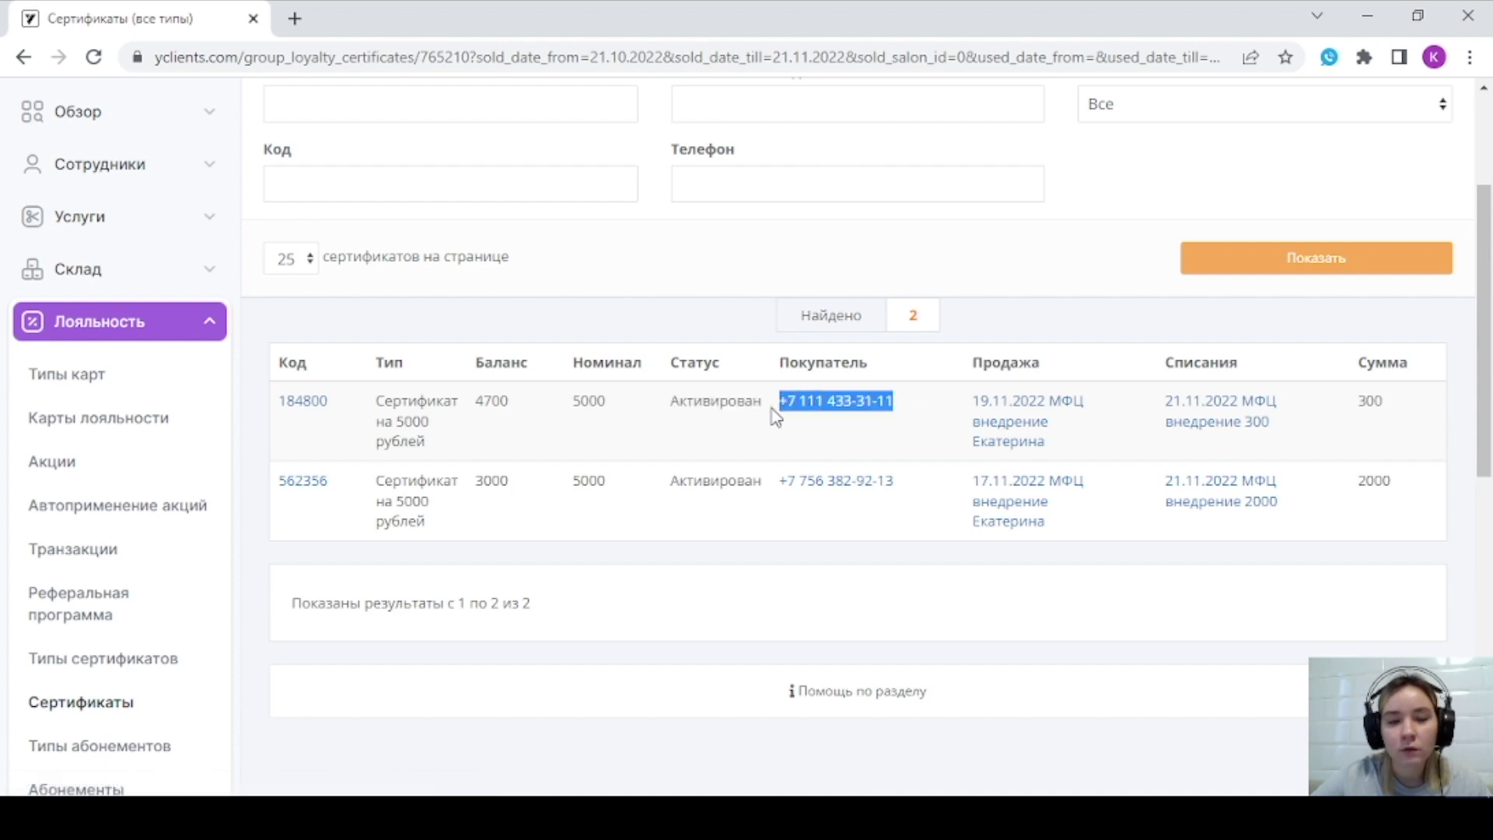
click(855, 441)
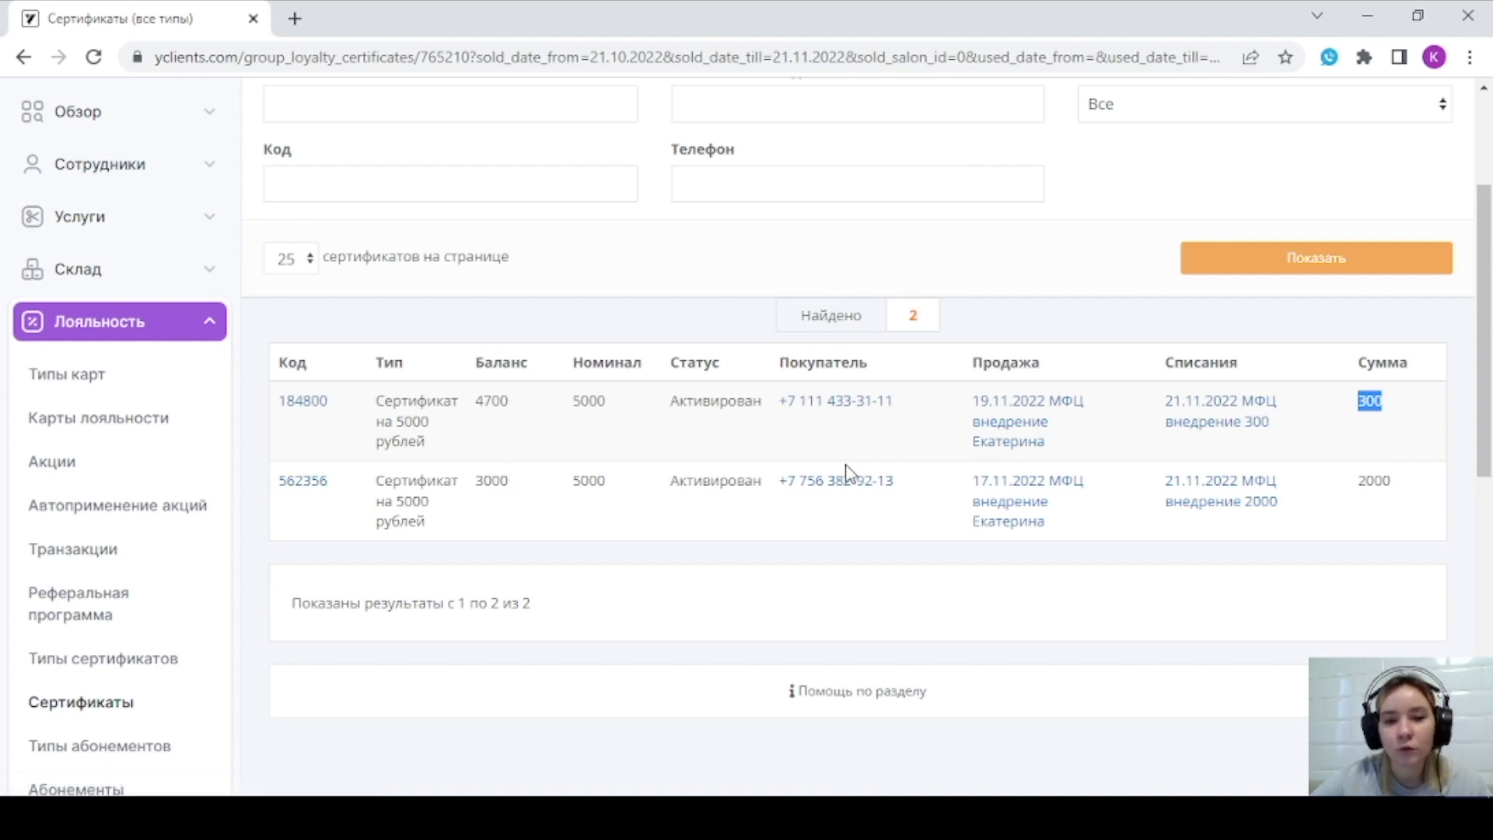
click(924, 427)
- Review the certificate filters for sale and usage dates, place of sale, place of use, code and phone
scroll(913, 423, up, 3)
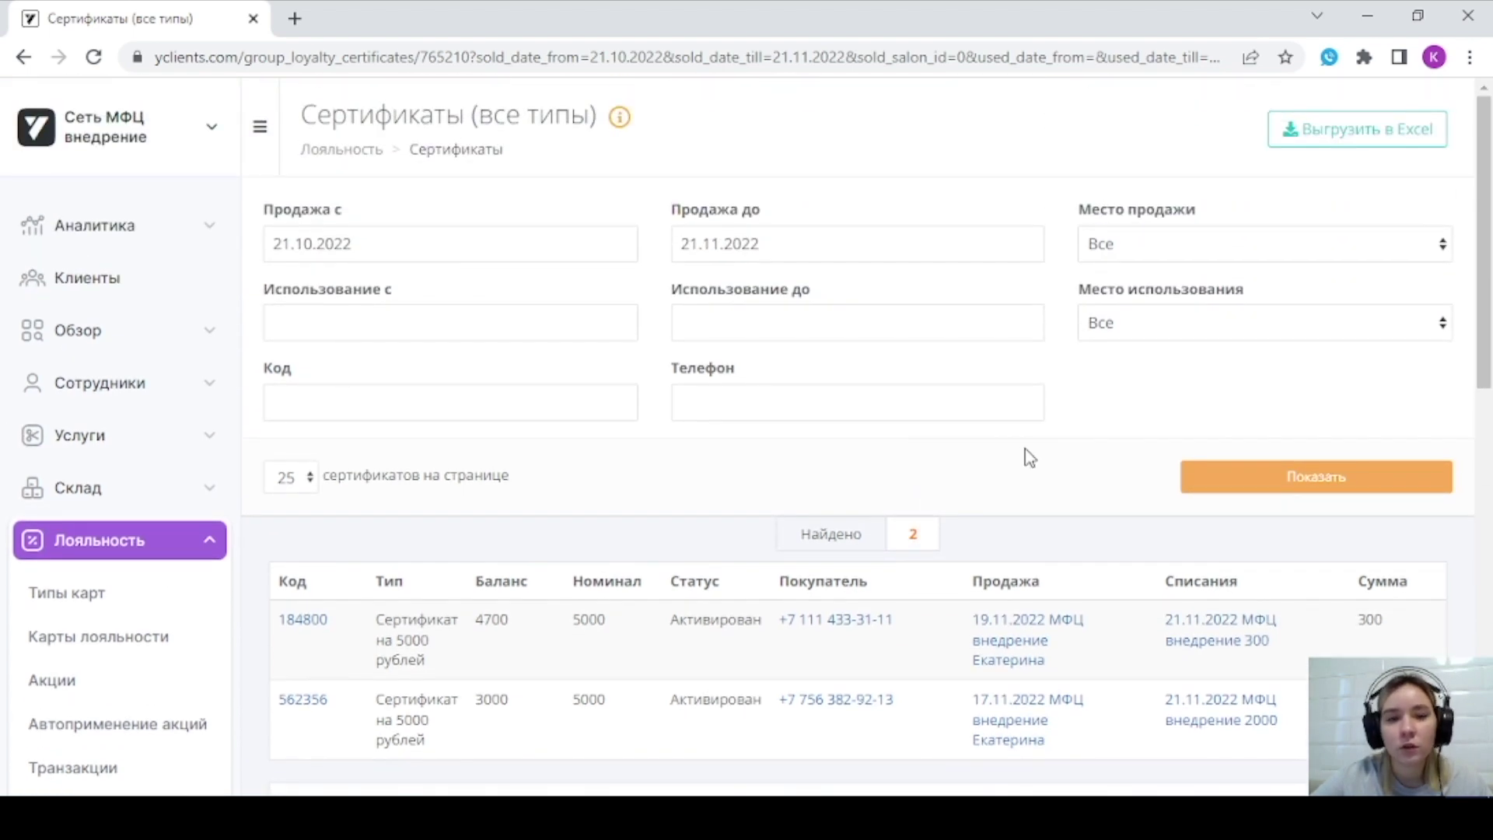
click(429, 251)
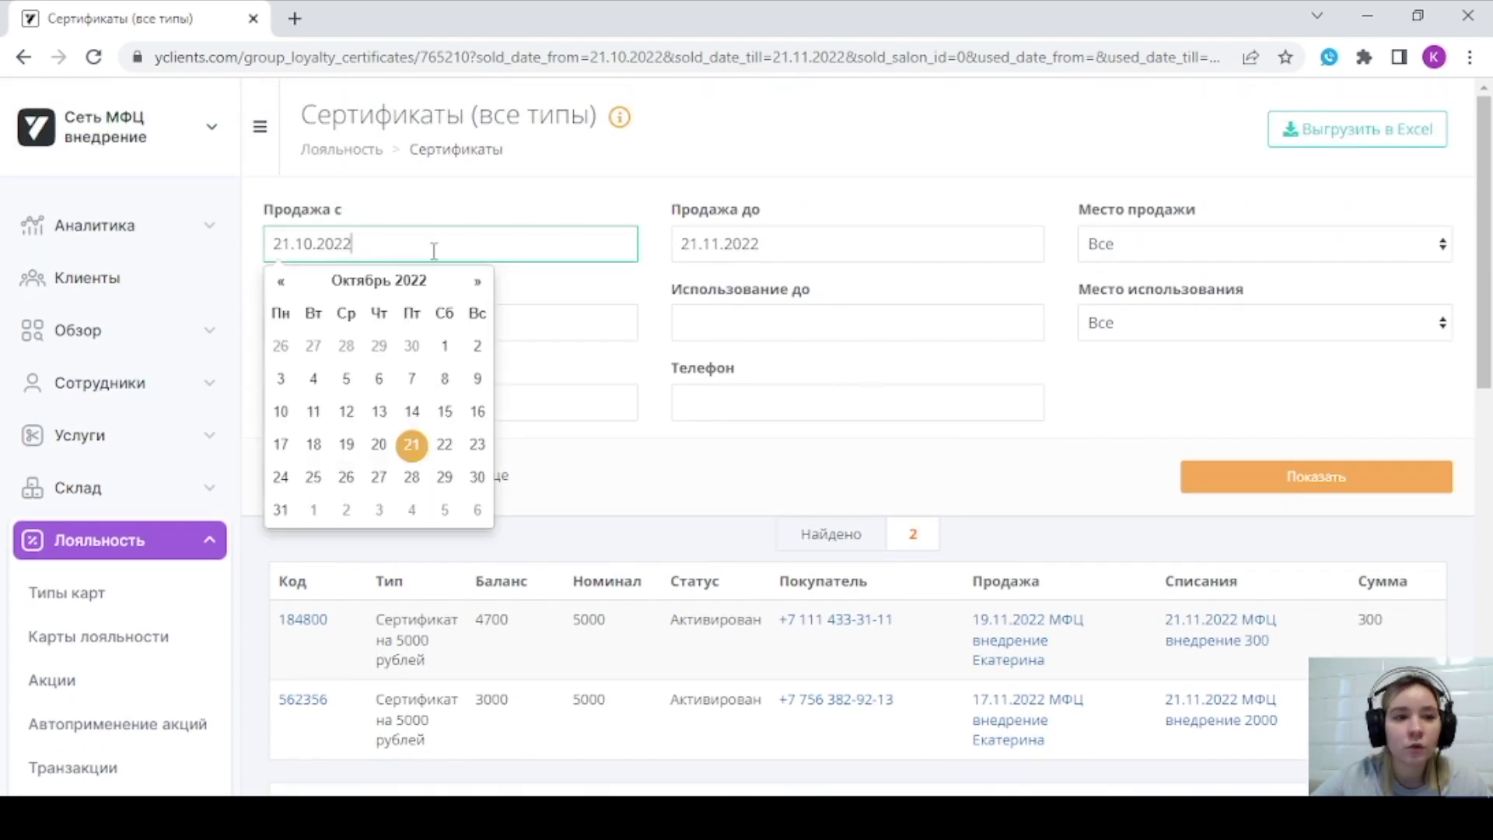
click(776, 244)
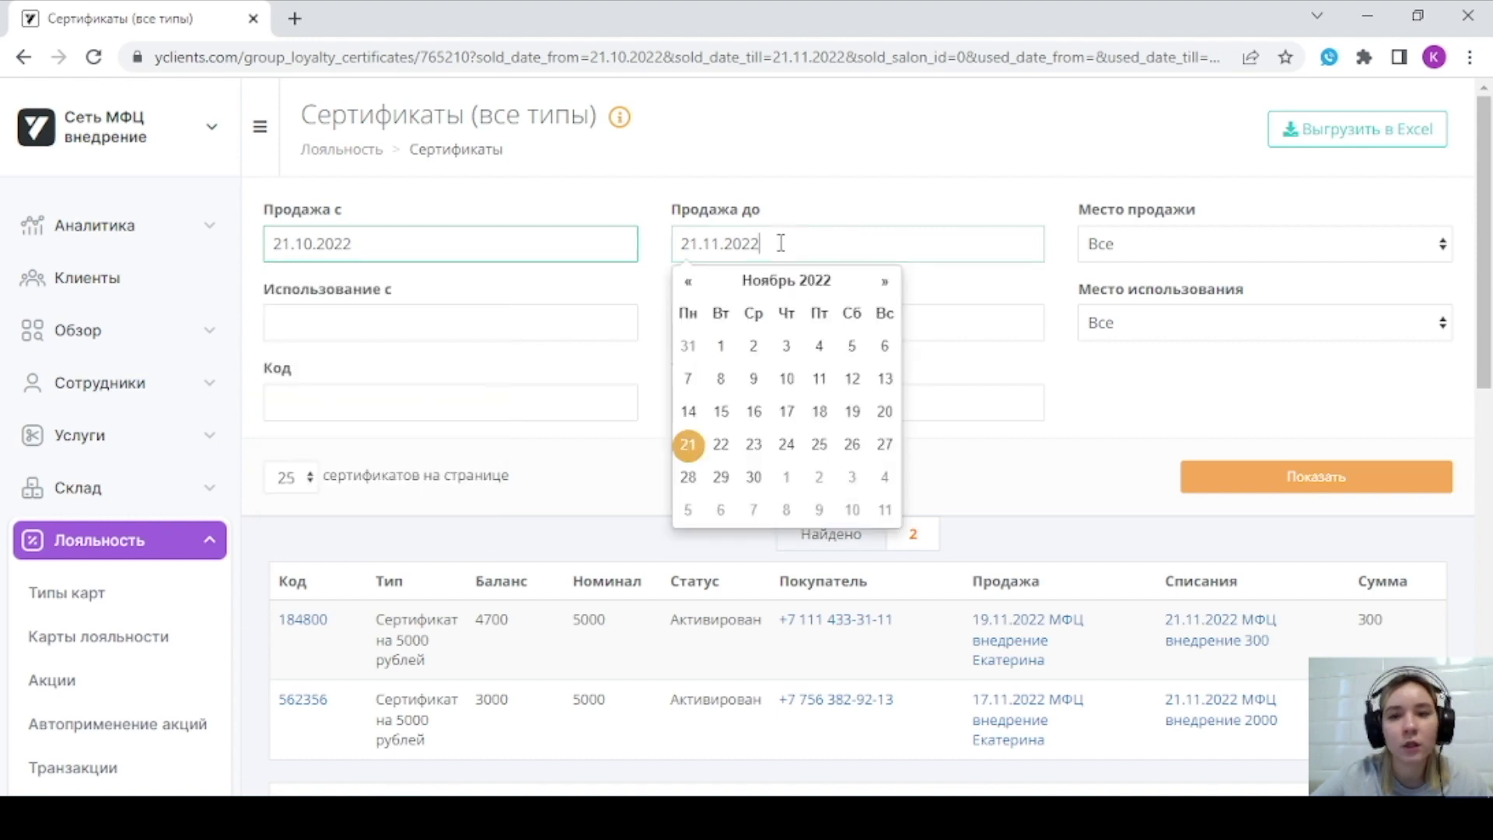
click(1140, 247)
drag(1086, 220, 1201, 220)
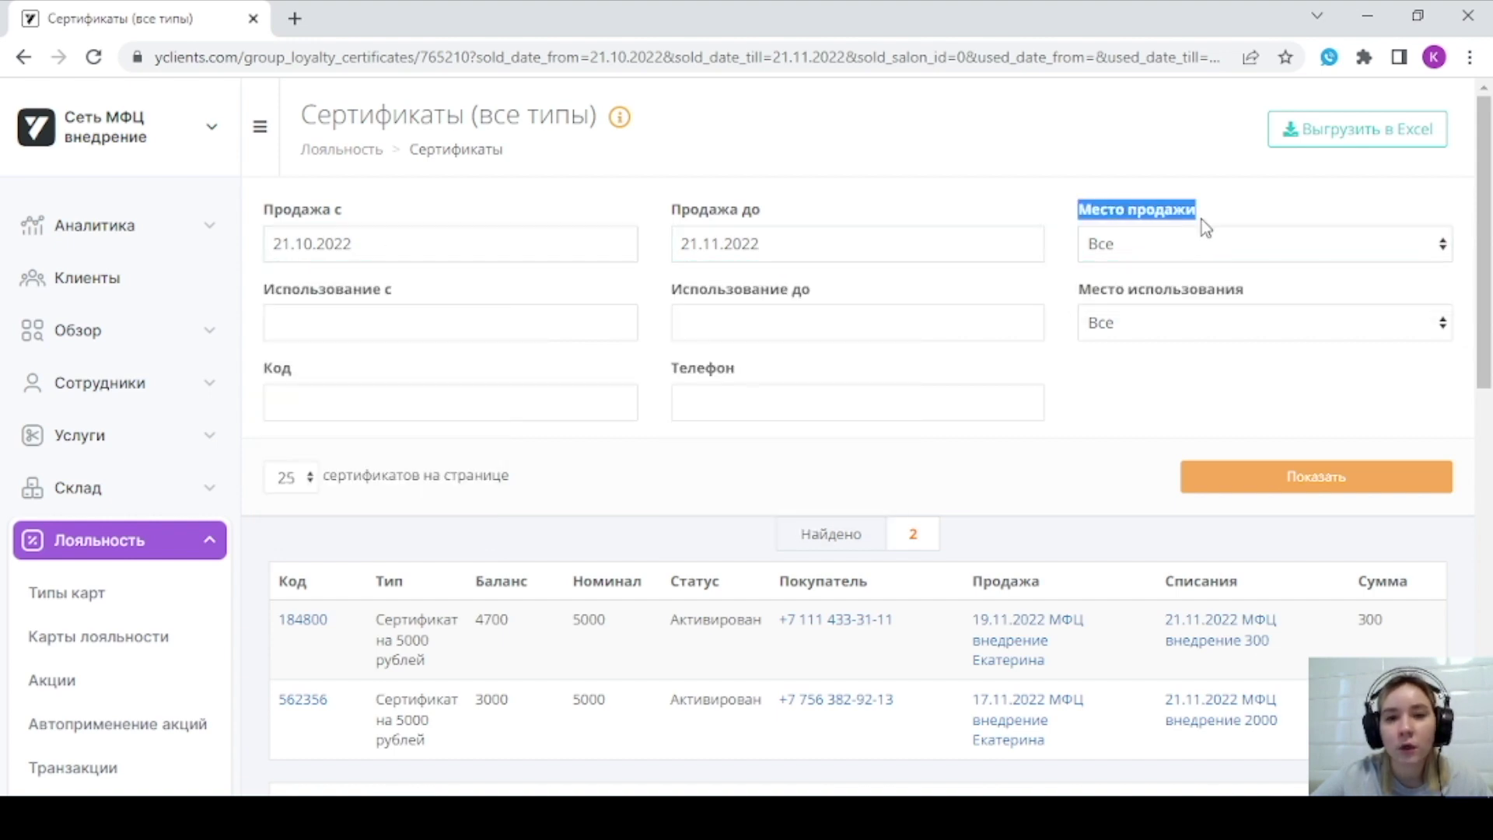
click(435, 330)
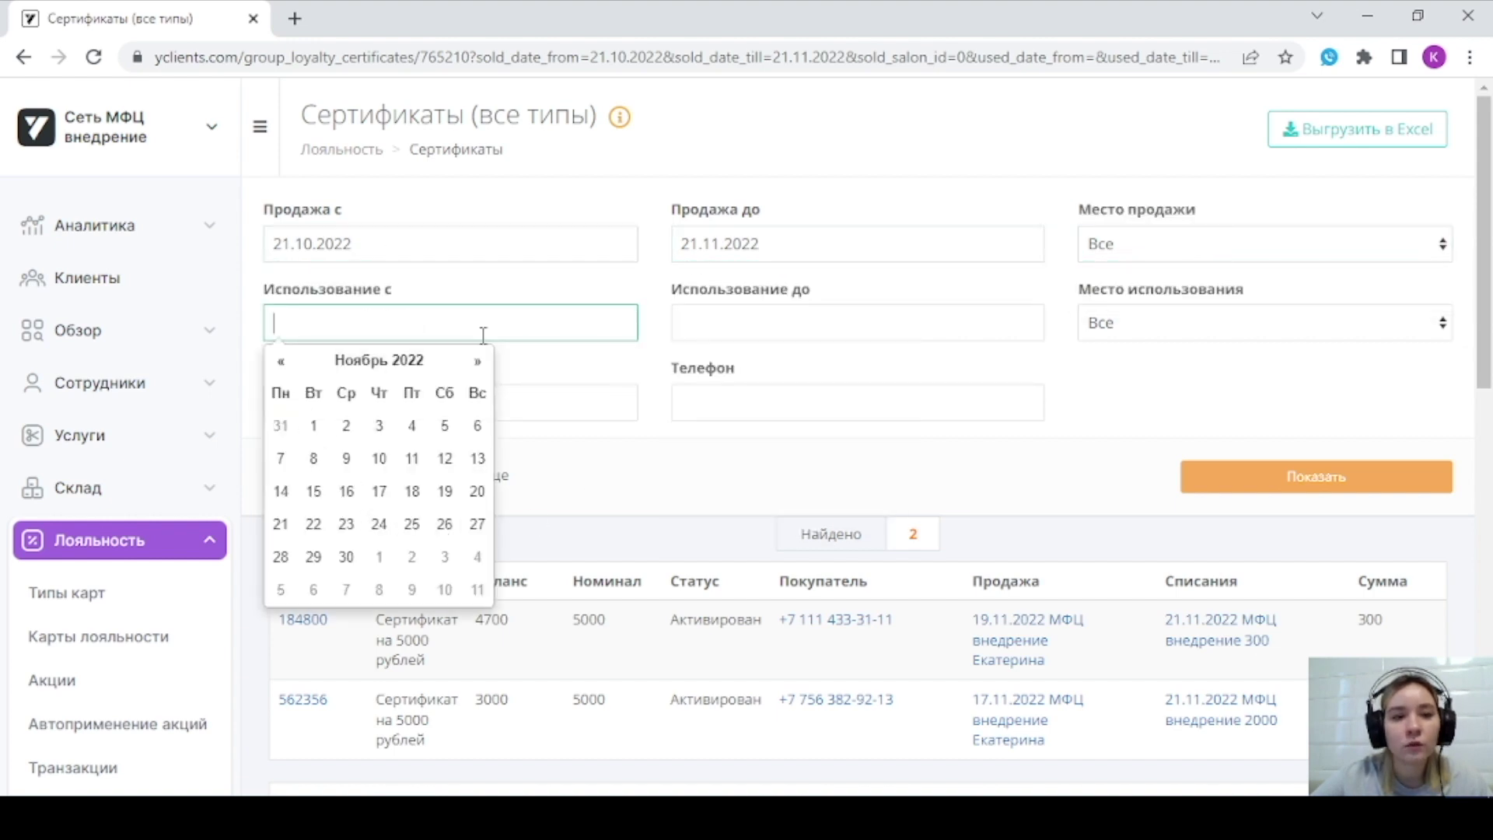
key(Escape)
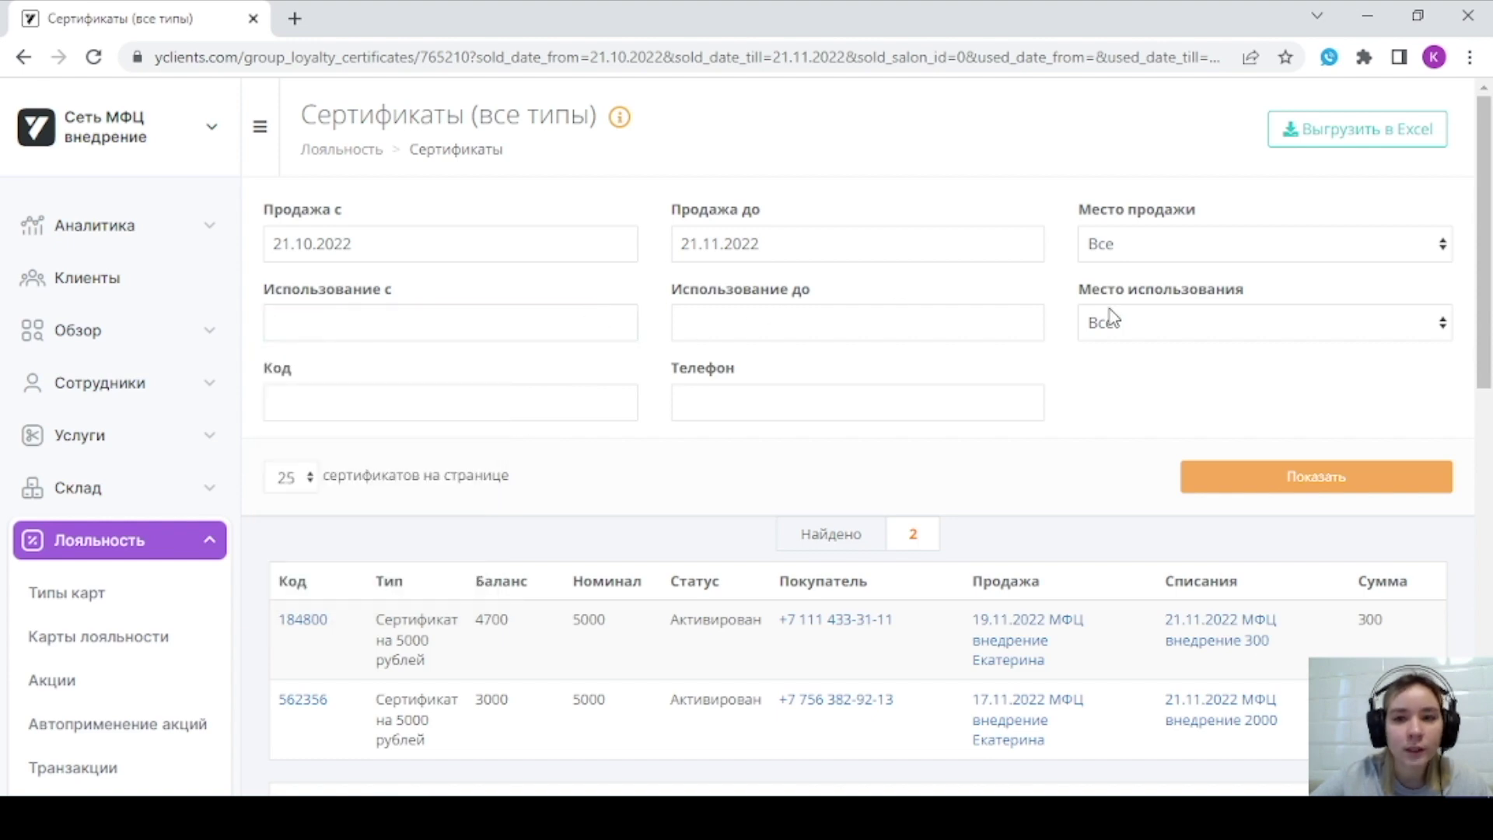
click(1129, 329)
click(1135, 336)
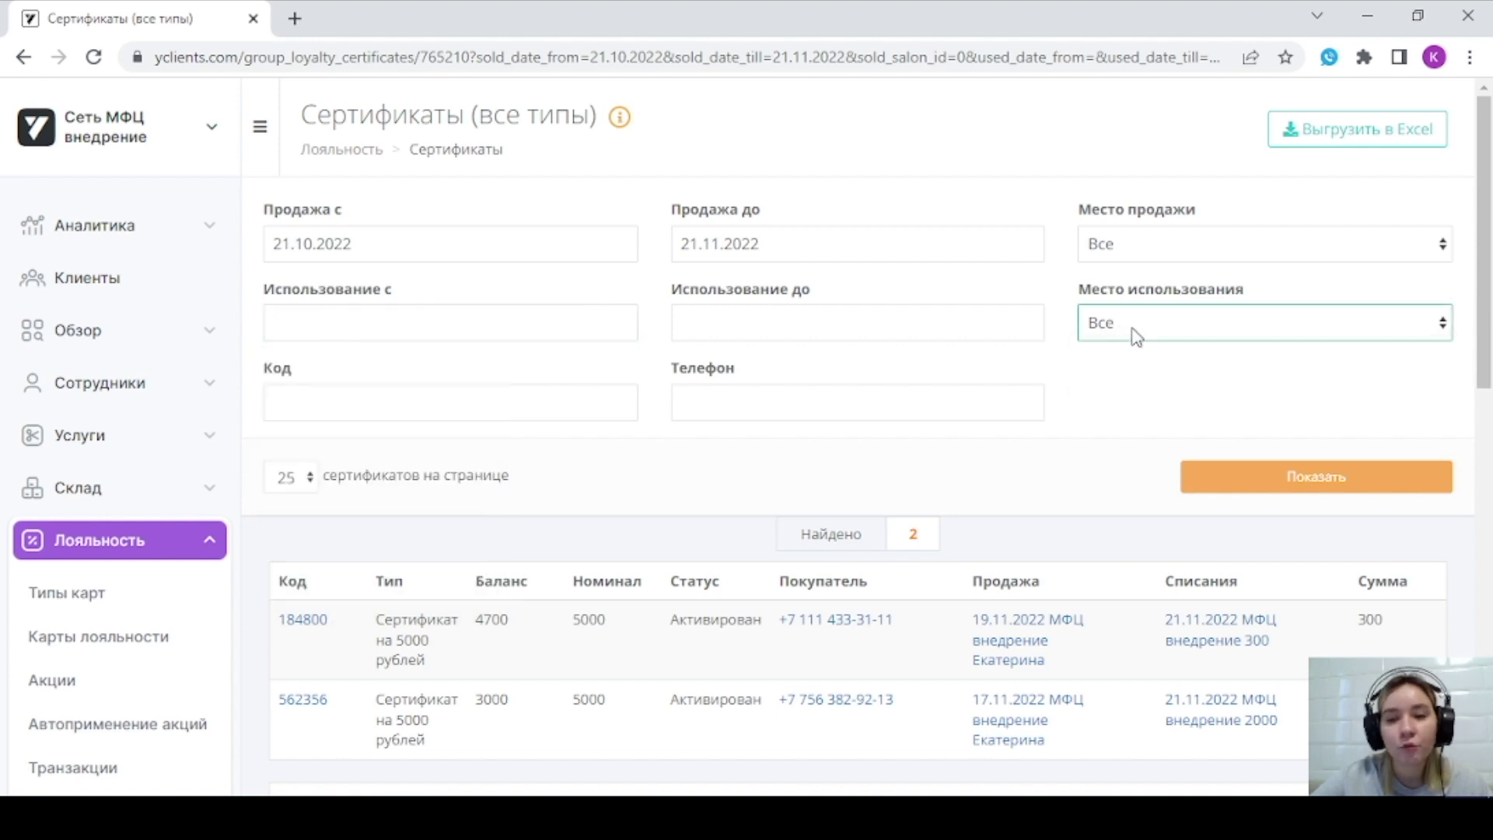
click(471, 410)
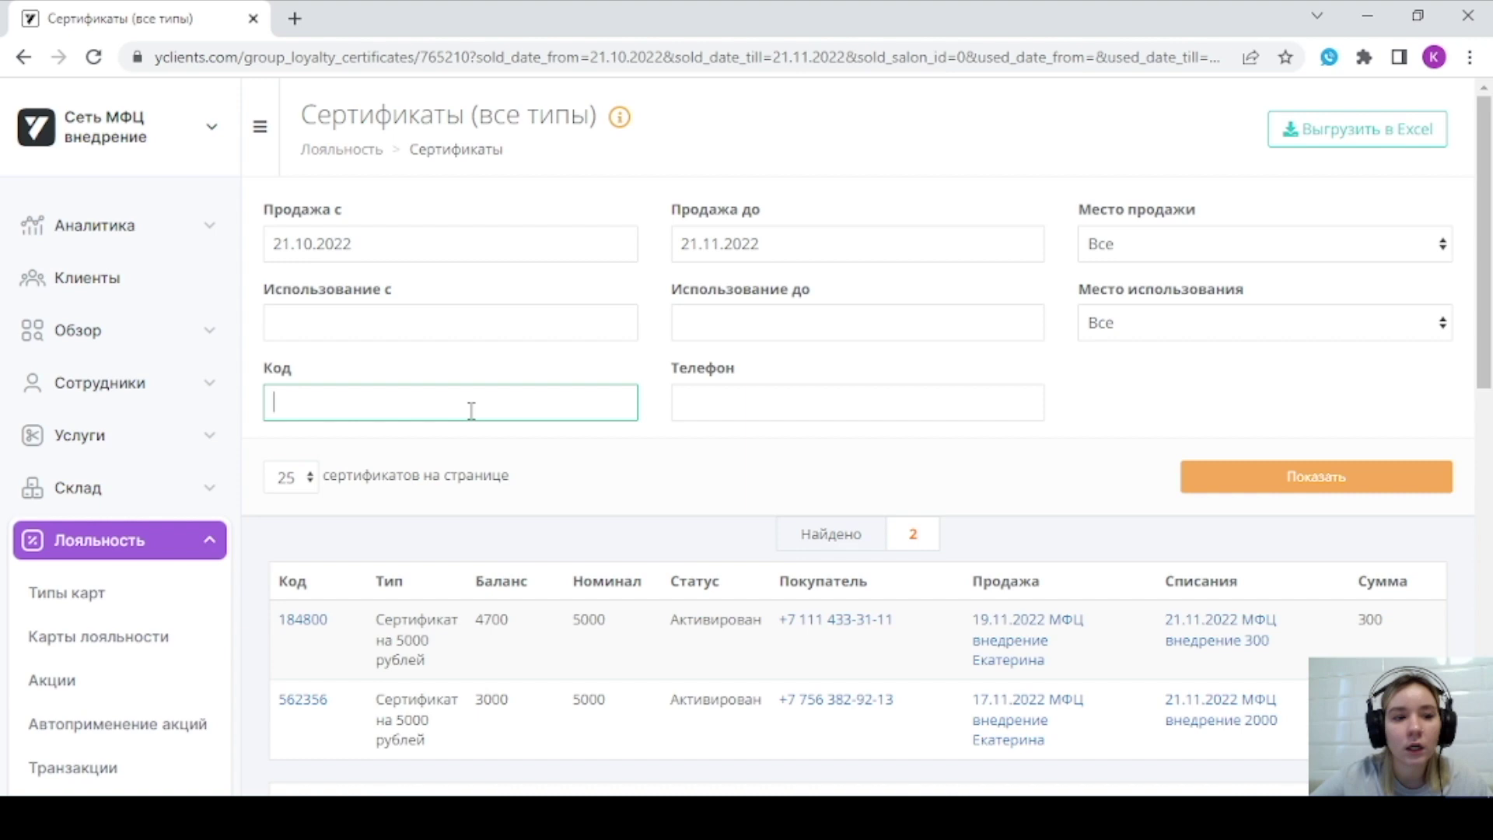
click(716, 410)
click(1096, 406)
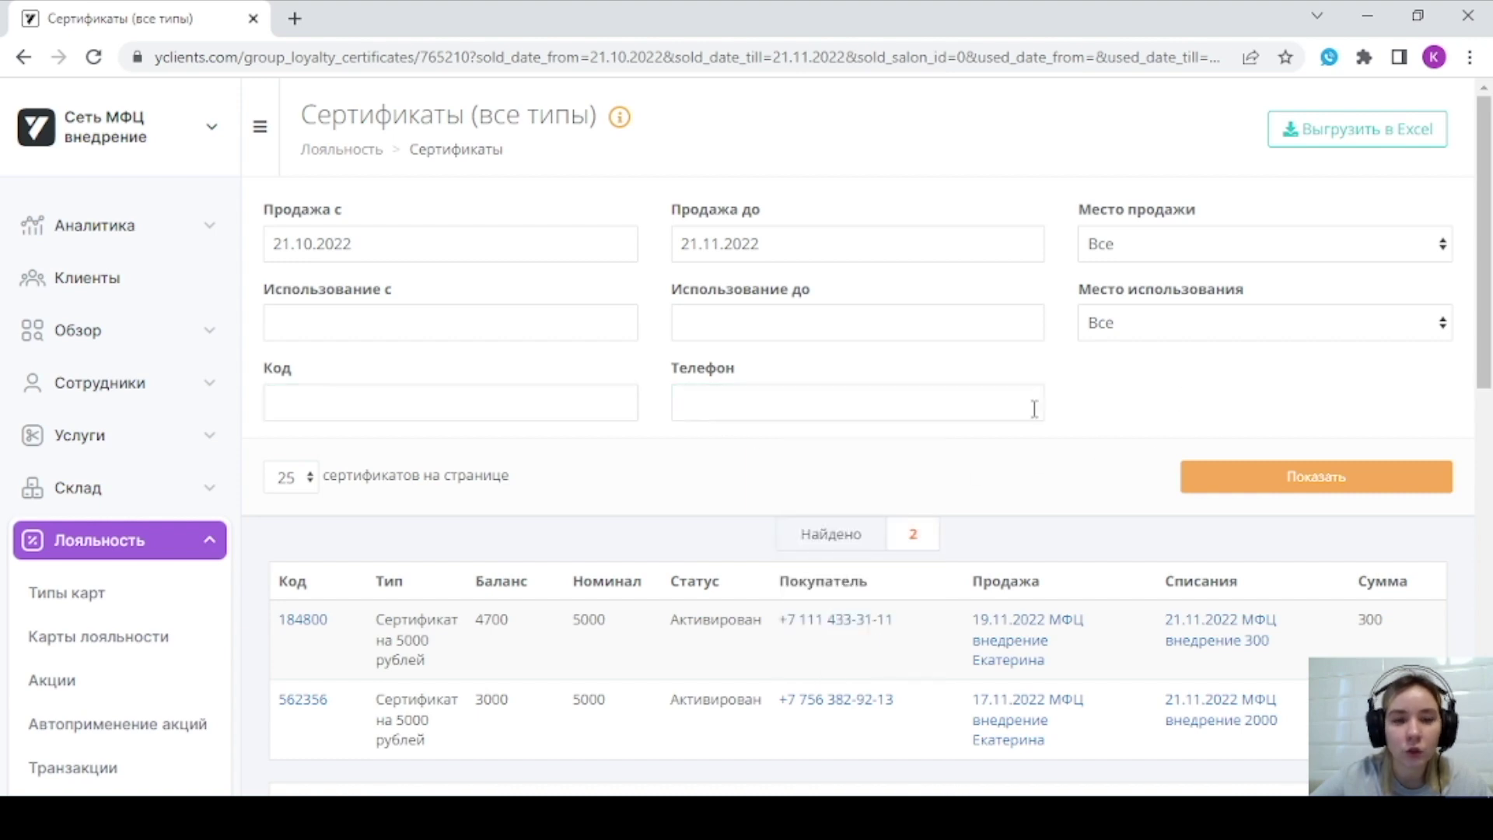
- Open the network's list of sold subscriptions (Абонементы) and look over its filters and summary figures
scroll(1034, 409, down, 1)
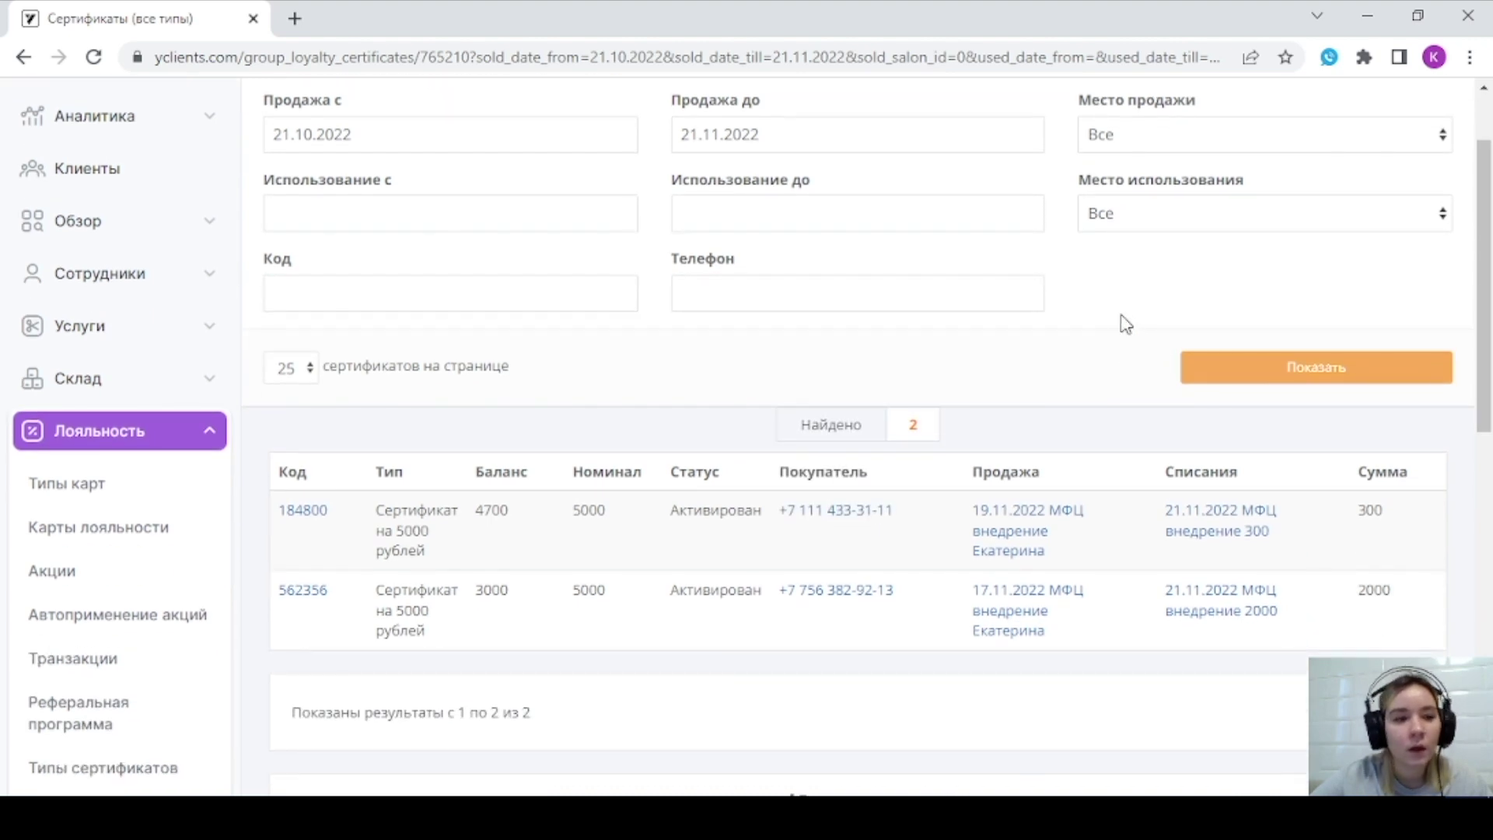
scroll(1119, 324, down, 2)
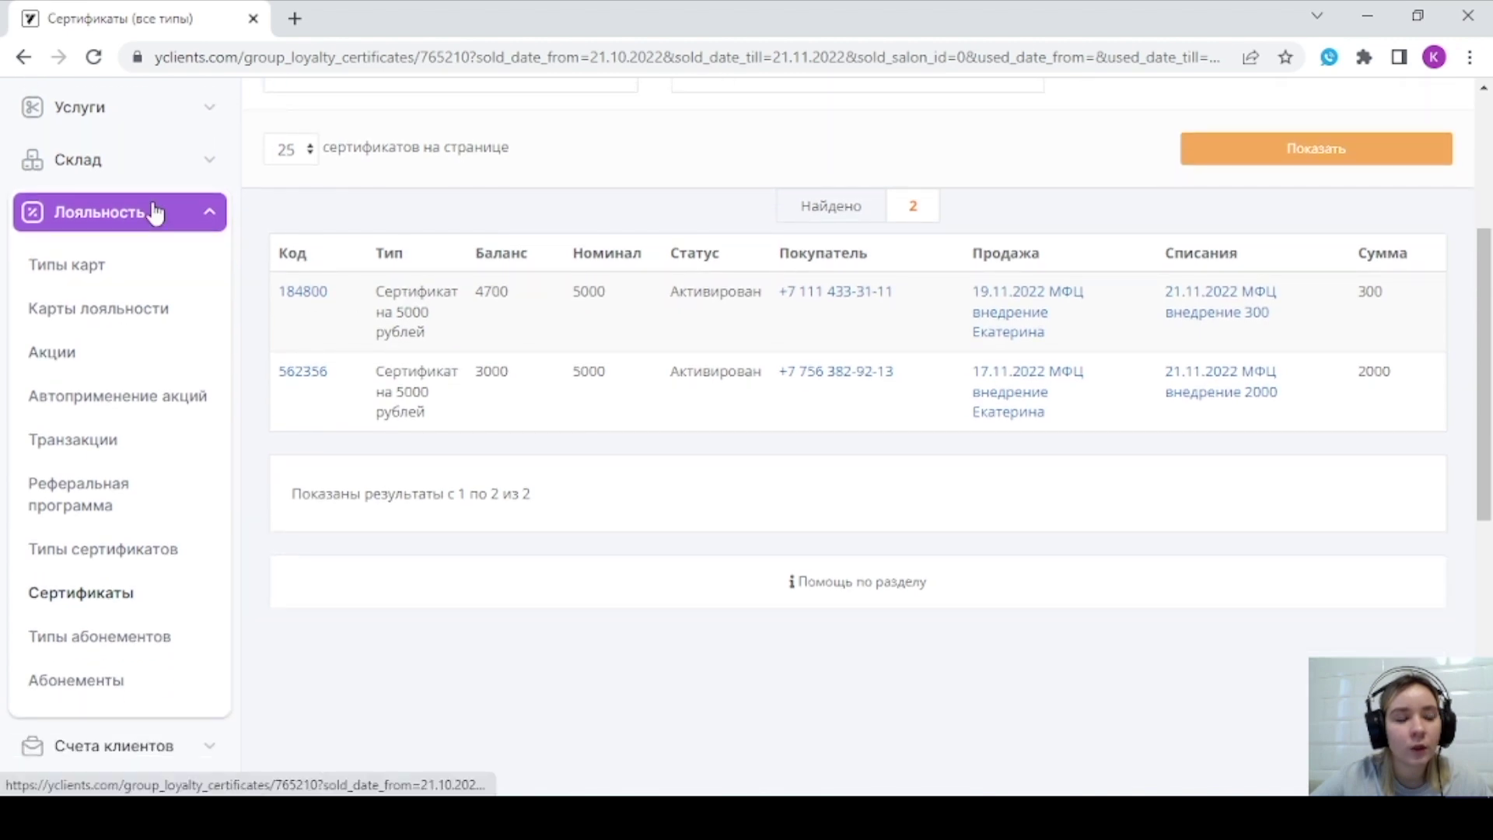
click(87, 686)
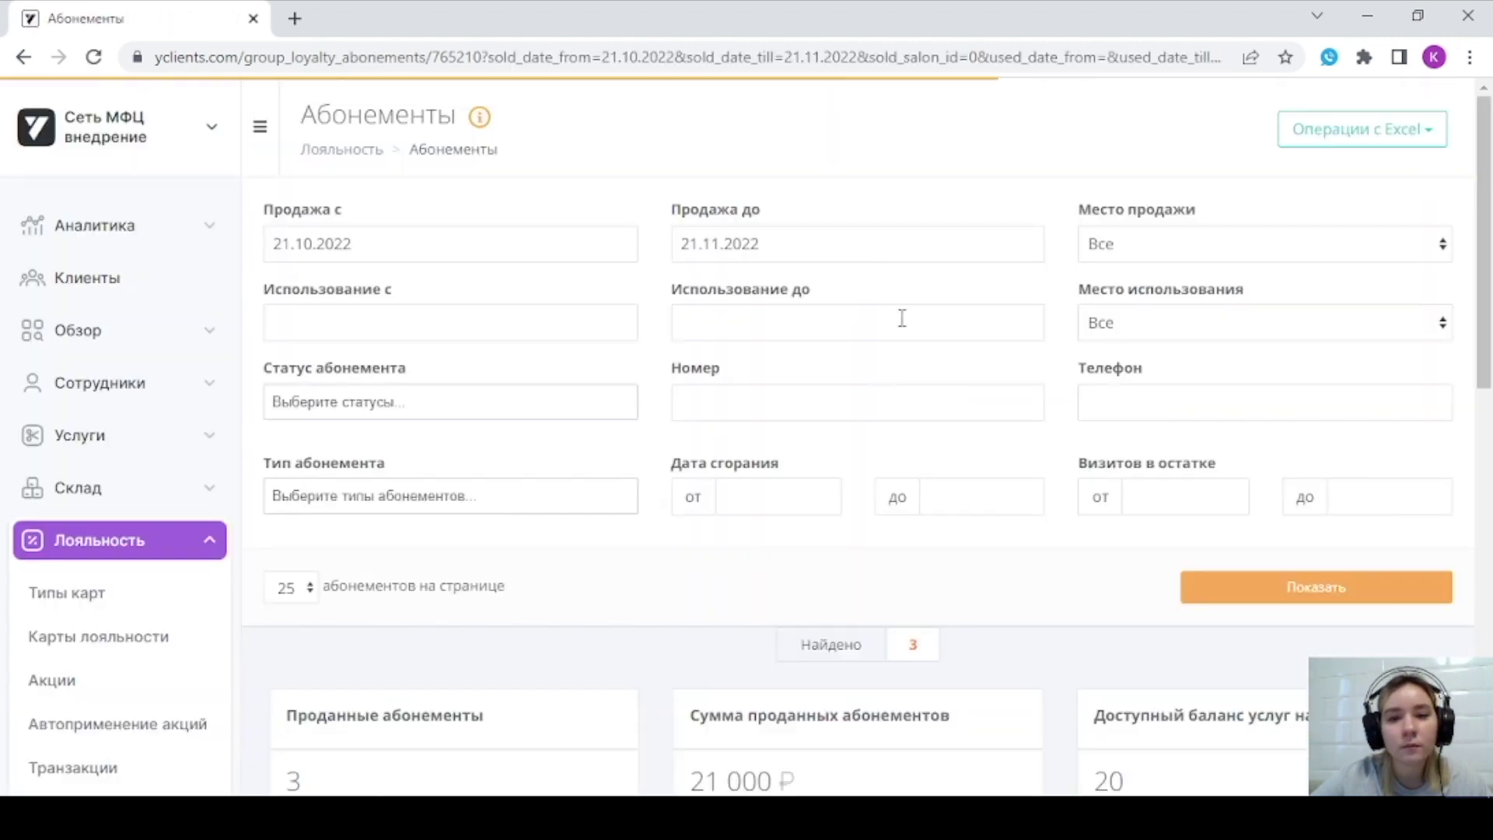
scroll(899, 323, down, 3)
scroll(755, 301, up, 3)
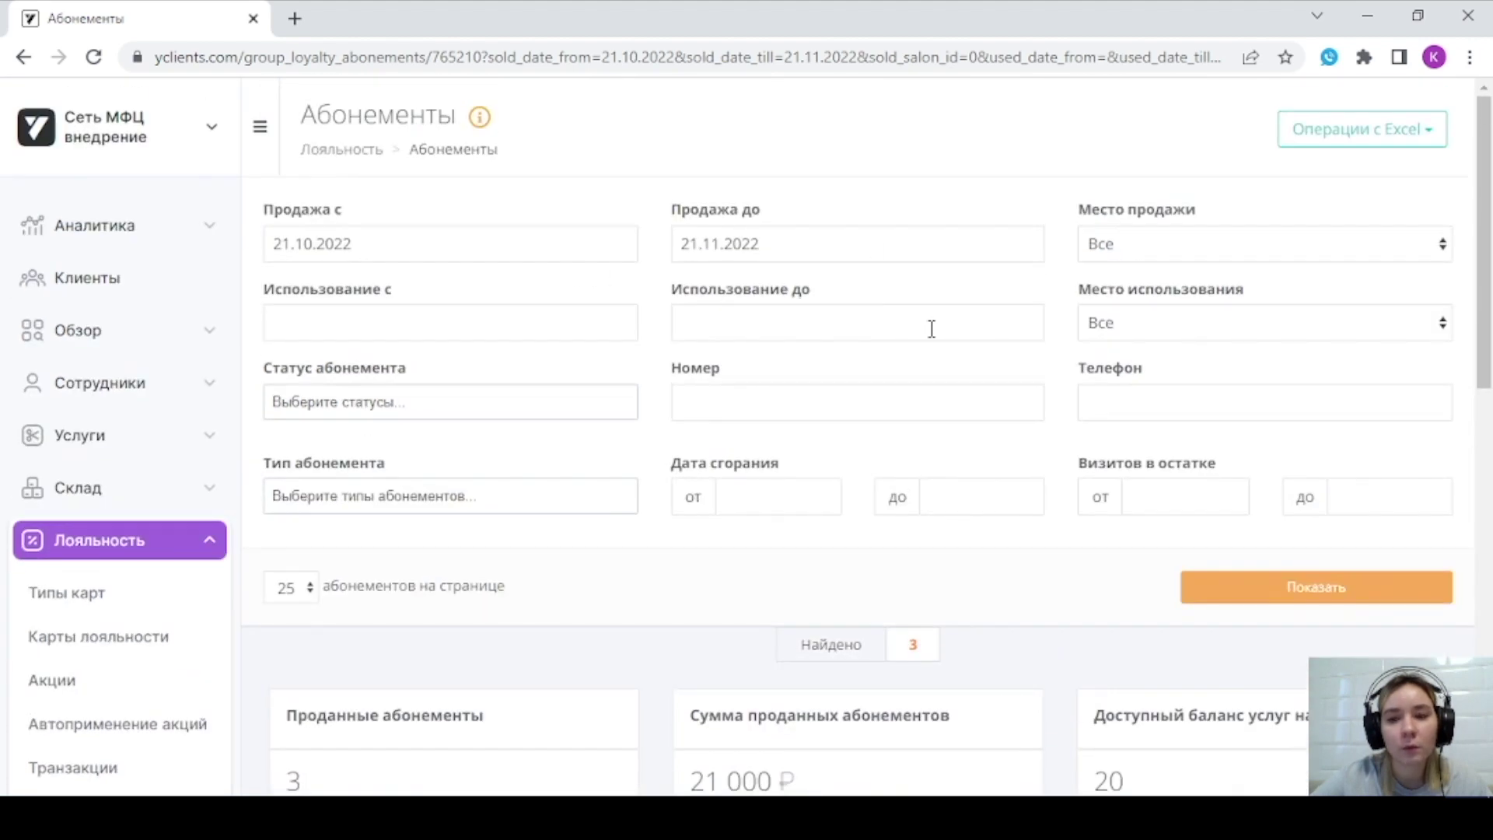
scroll(932, 328, down, 7)
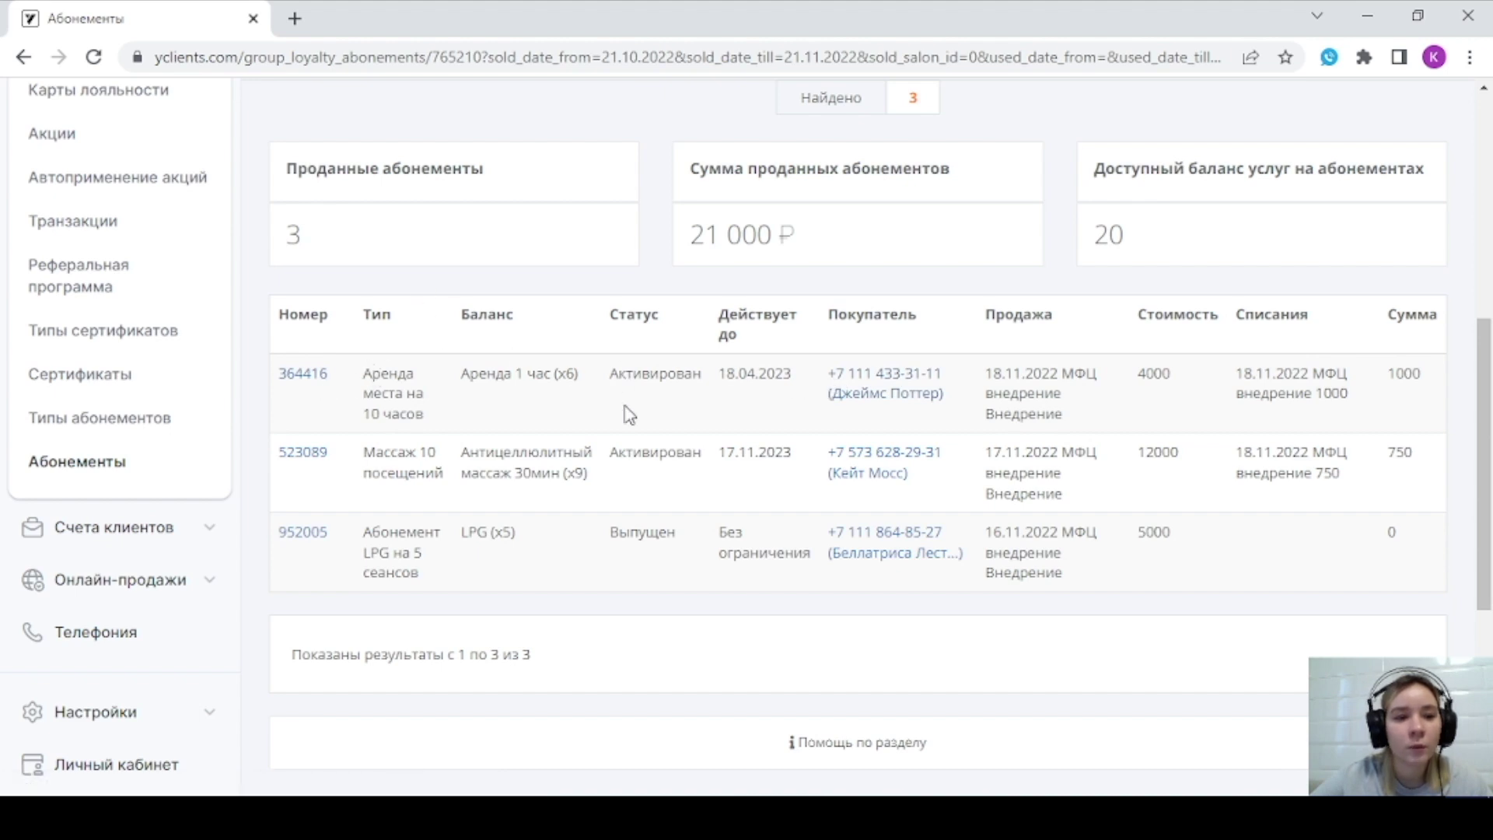
- Examine the type, balance, status, expiry date, cost and write-offs of the sold subscriptions in the table
drag(365, 375, 424, 415)
drag(633, 374, 794, 392)
double_click(650, 538)
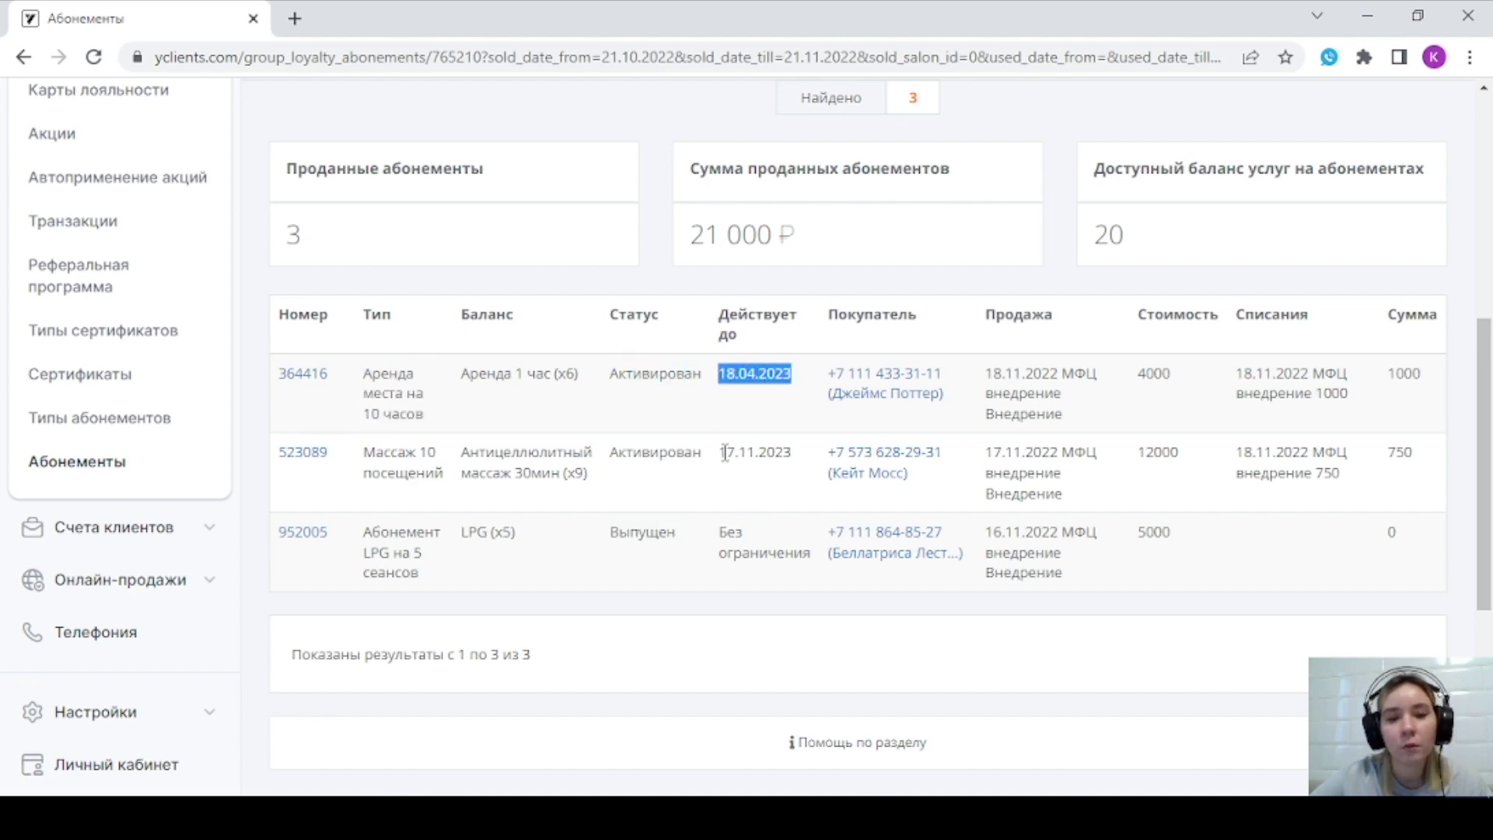
drag(725, 452, 795, 460)
drag(720, 534, 811, 577)
click(1169, 587)
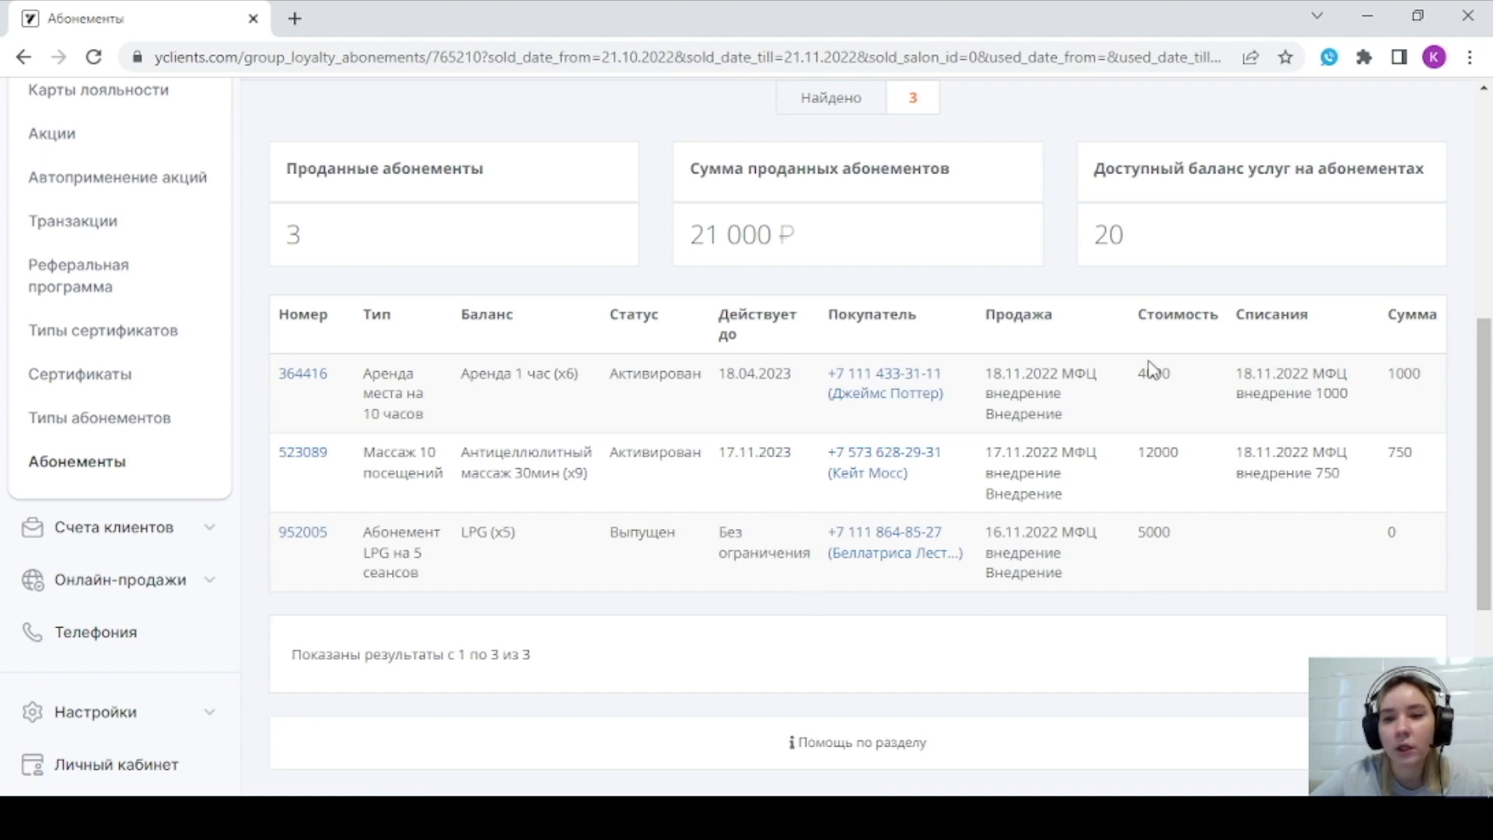
drag(1137, 314, 1218, 331)
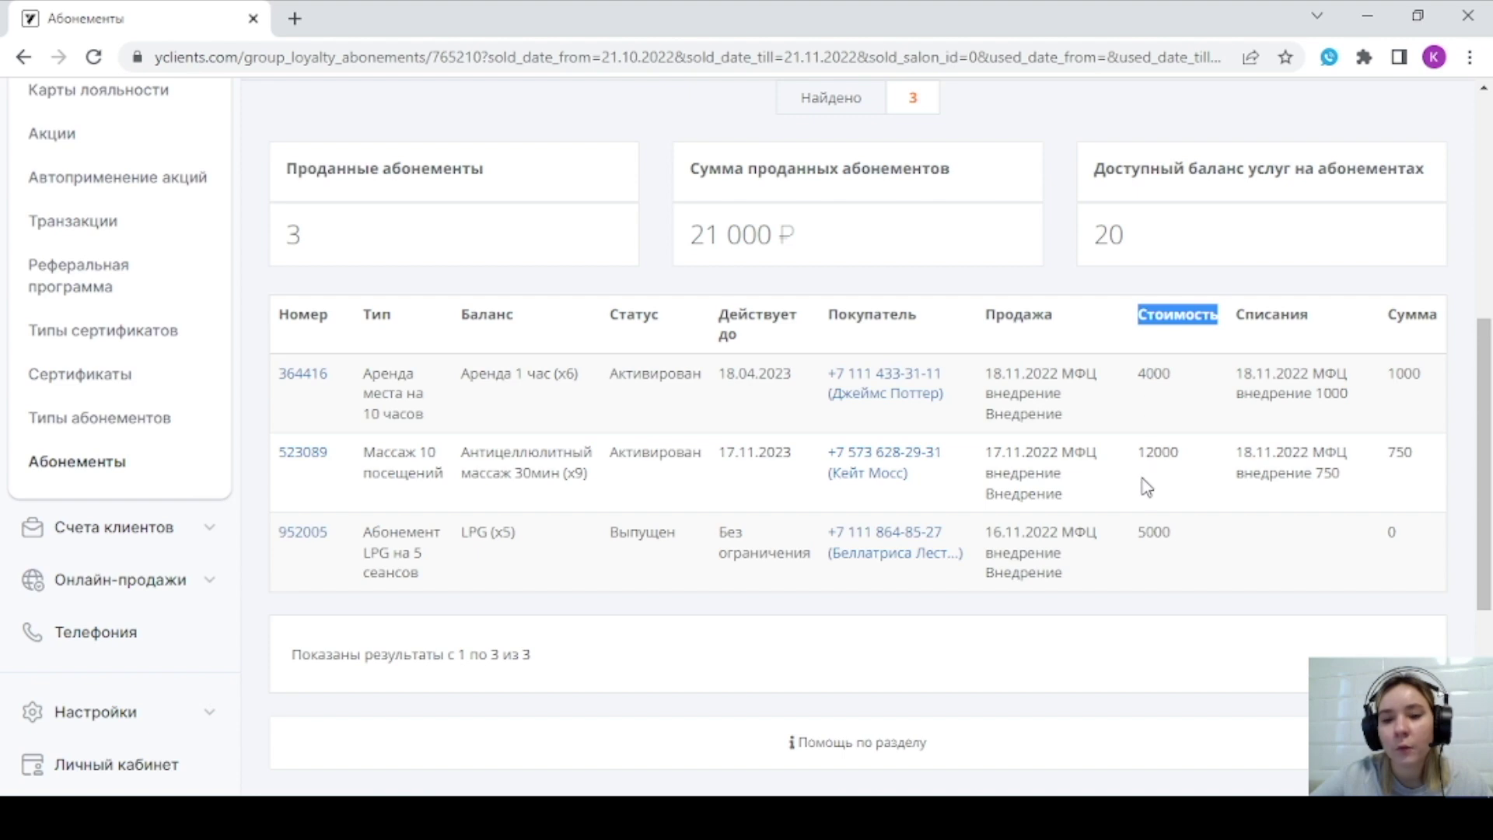
drag(1236, 376, 1376, 398)
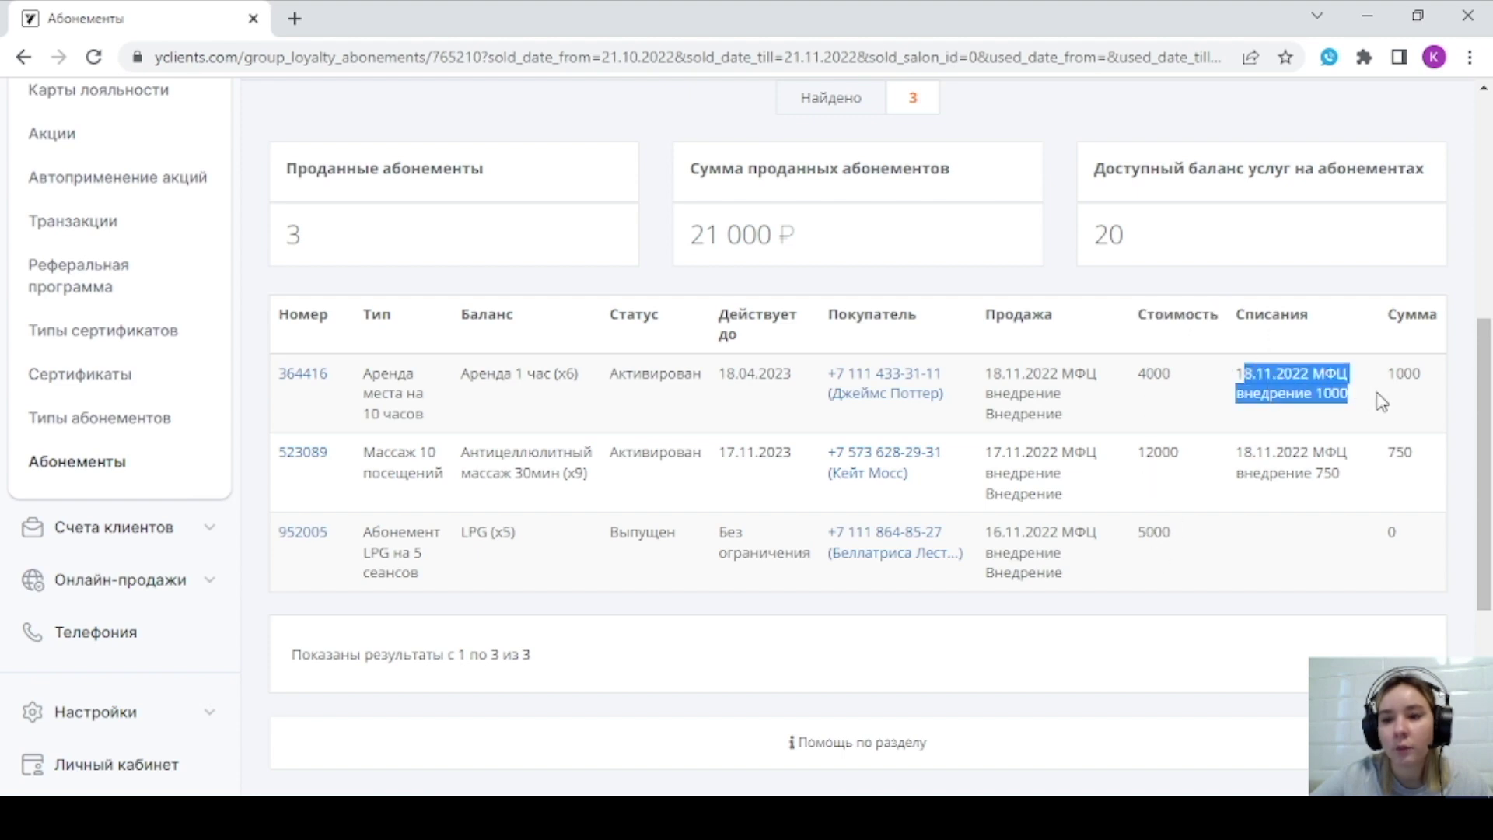
click(1392, 385)
drag(1416, 454, 1389, 455)
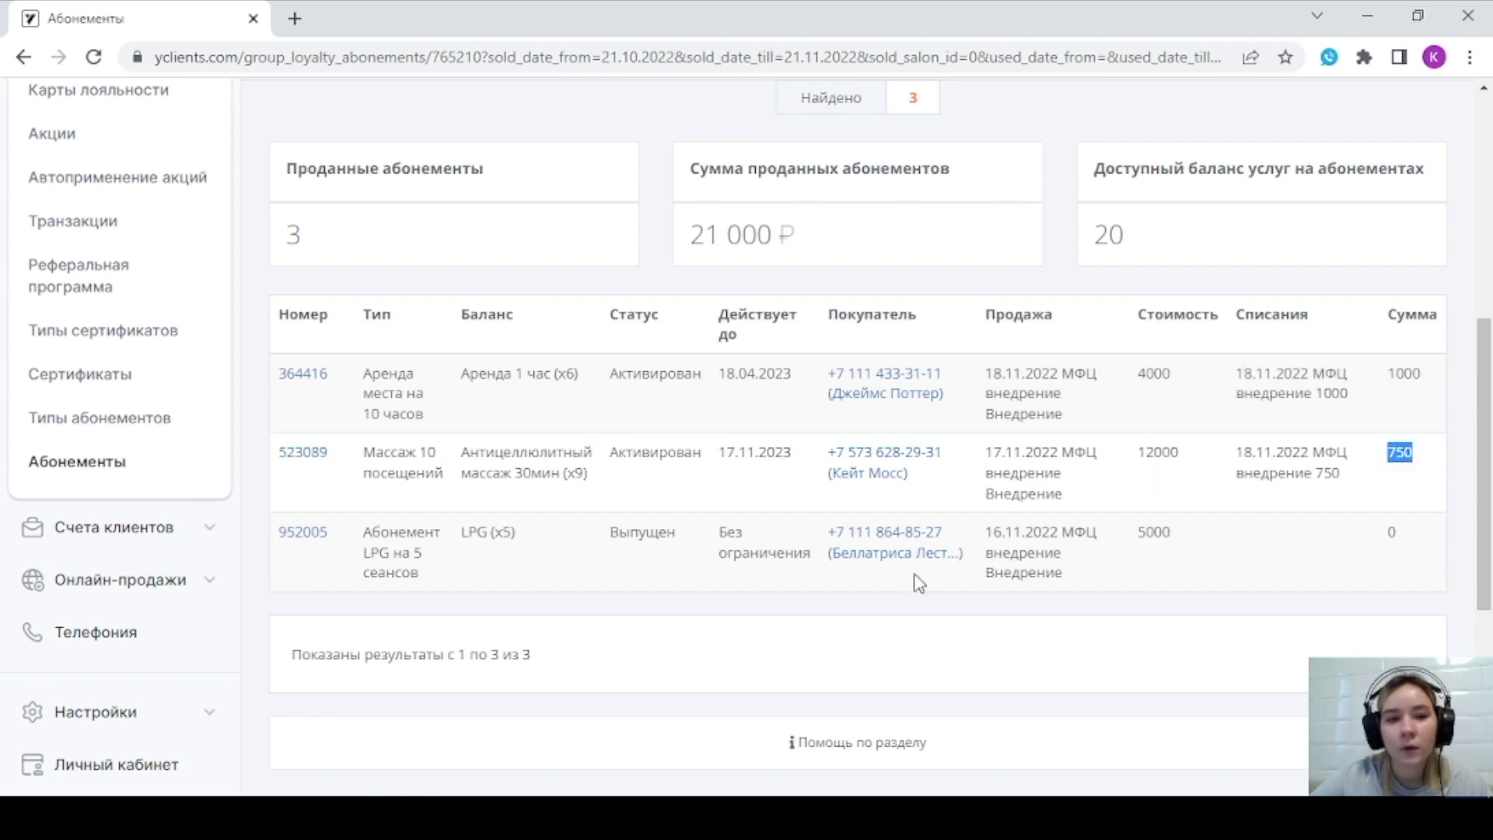
click(557, 373)
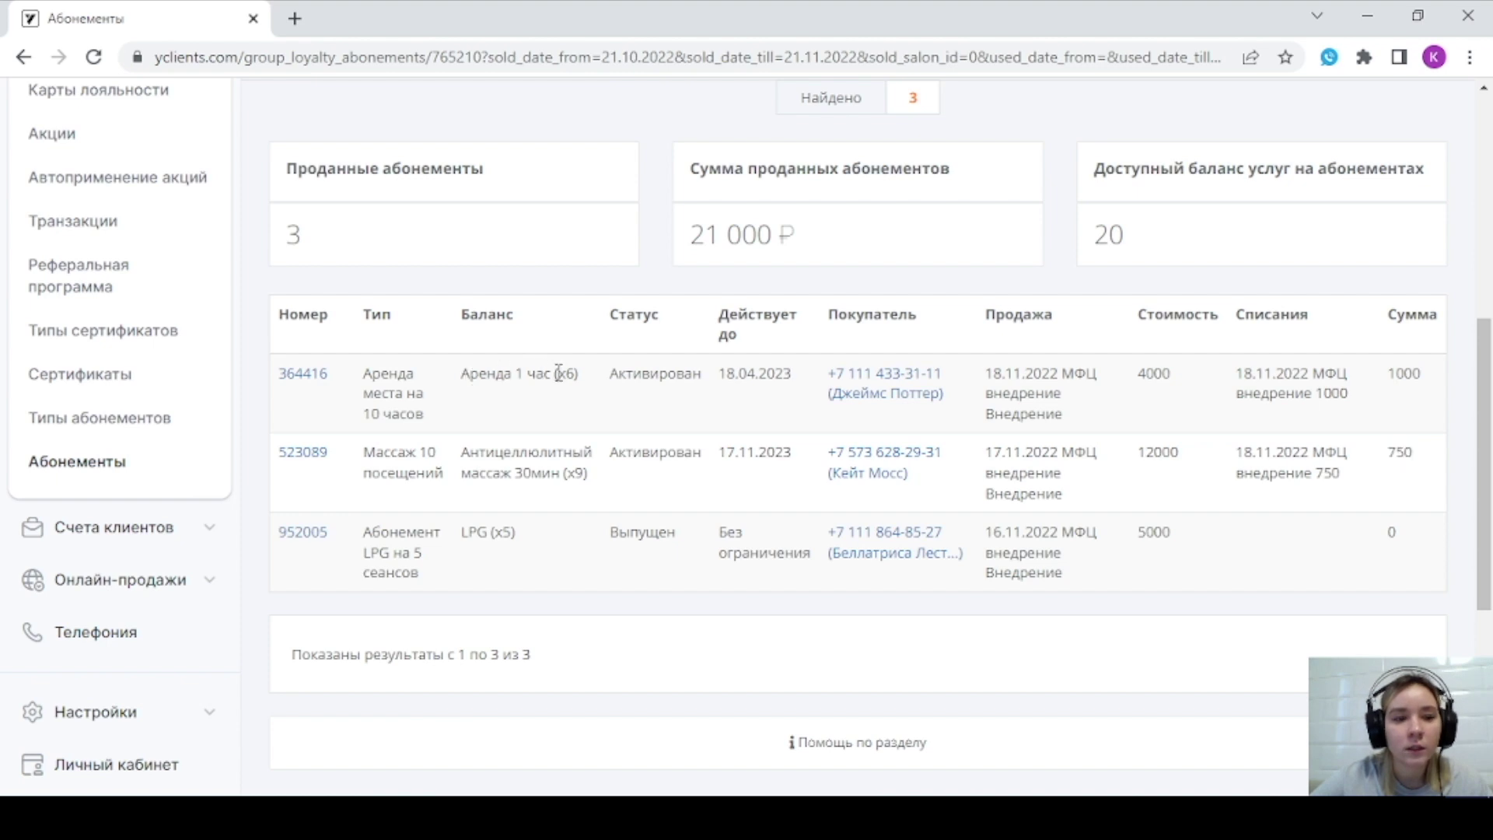
- Examine the summary figures for sold subscriptions: number sold, total sales amount and available service balance
scroll(543, 433, up, 2)
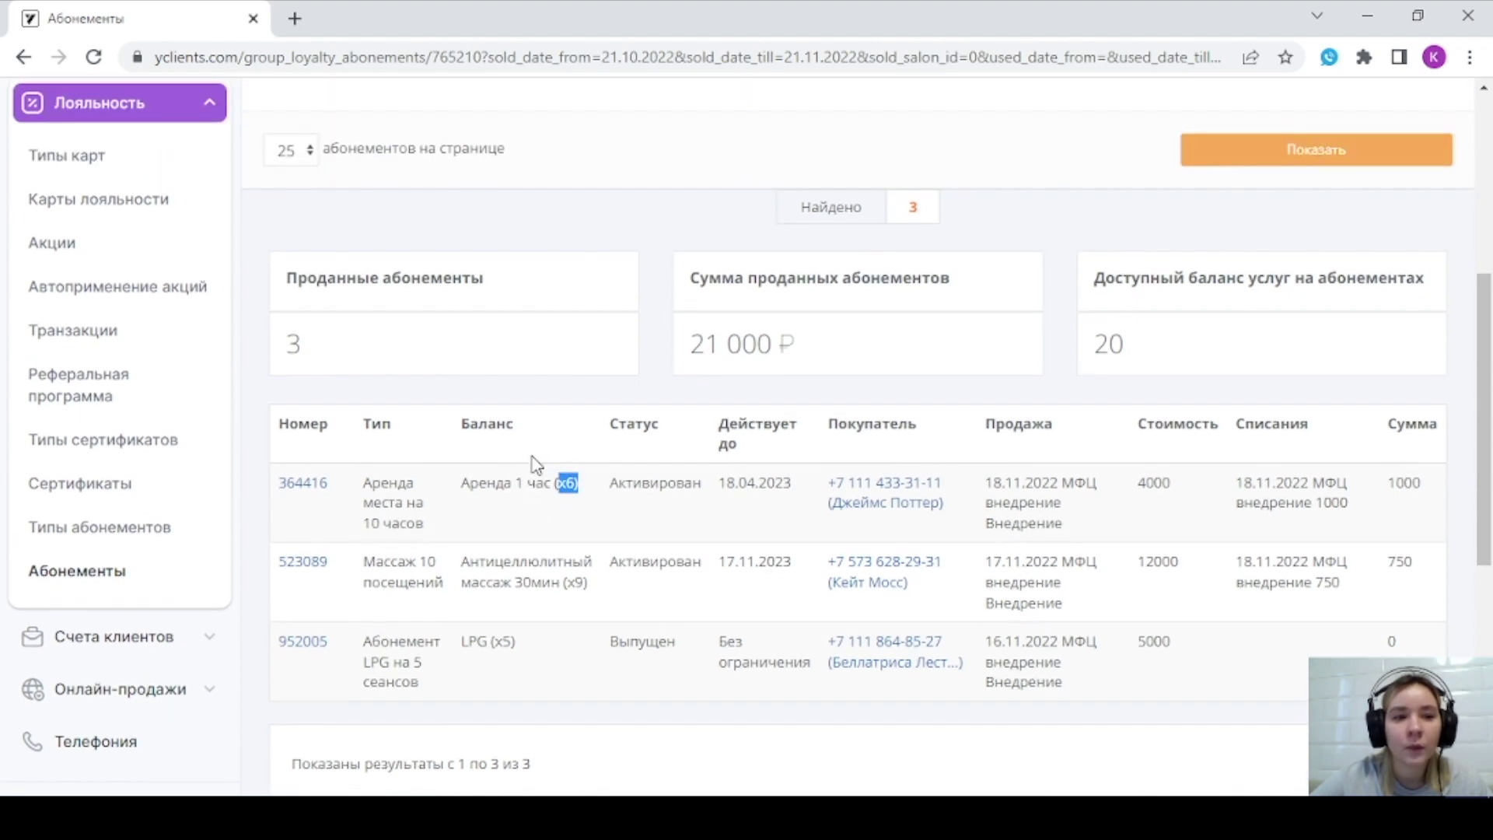
drag(288, 278, 488, 281)
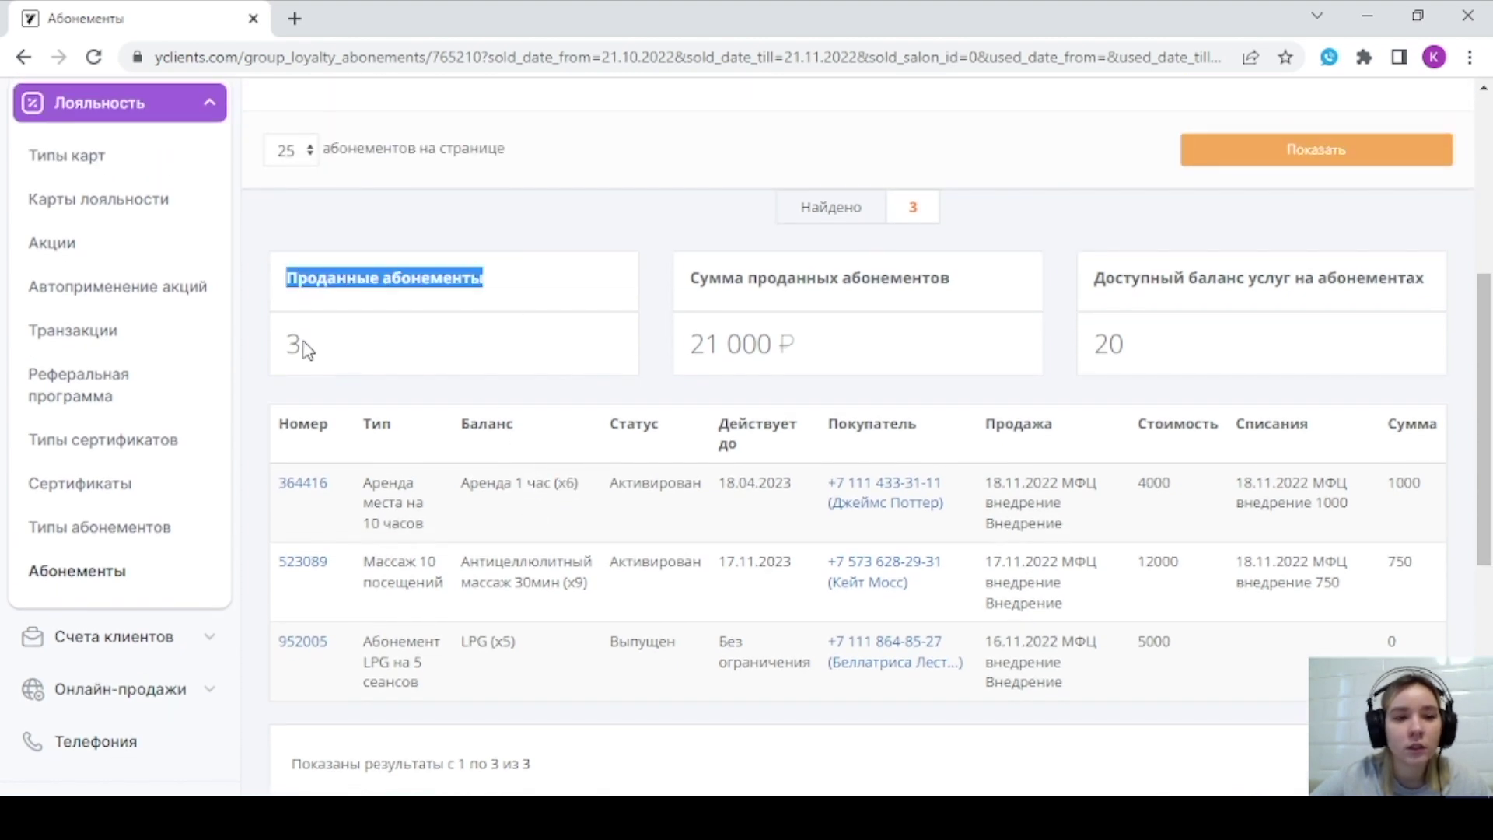
drag(285, 339, 314, 349)
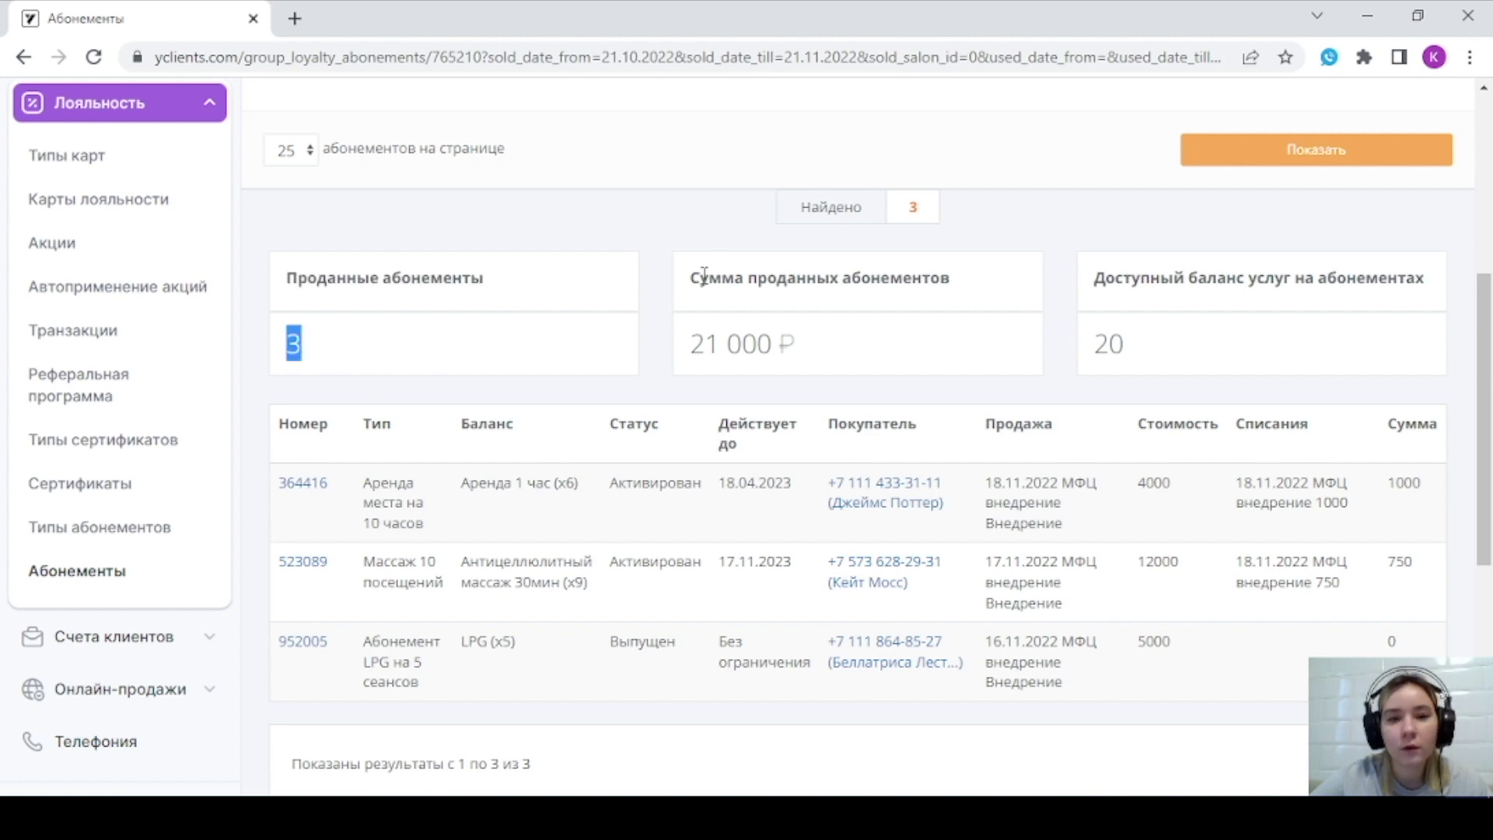
drag(704, 276, 963, 283)
click(962, 283)
scroll(977, 353, up, 2)
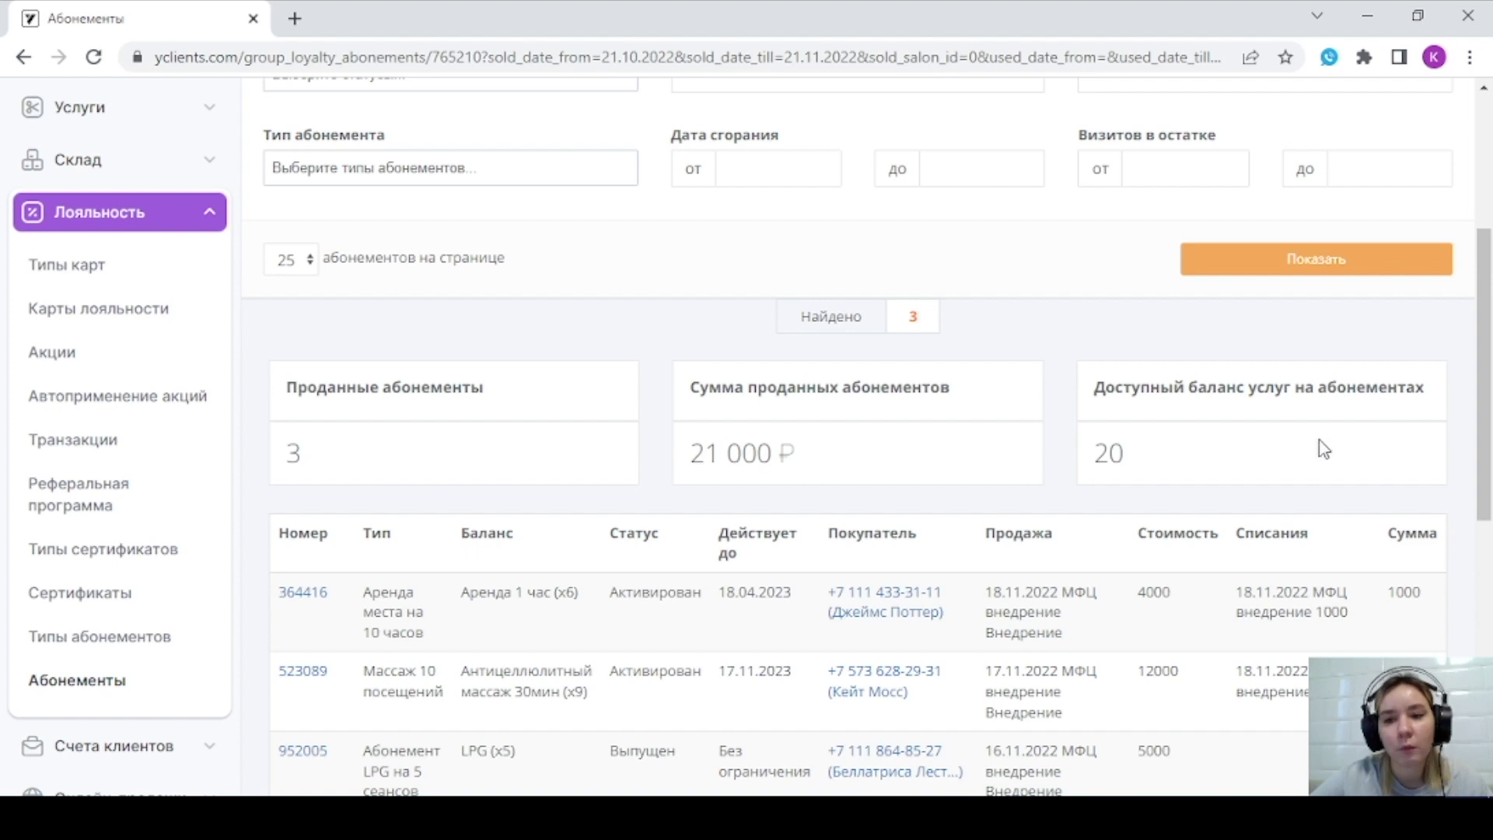
scroll(1182, 433, down, 2)
- Review the subscription filters for place of sale, place of use and usage date range
scroll(1163, 424, up, 6)
scroll(700, 498, up, 2)
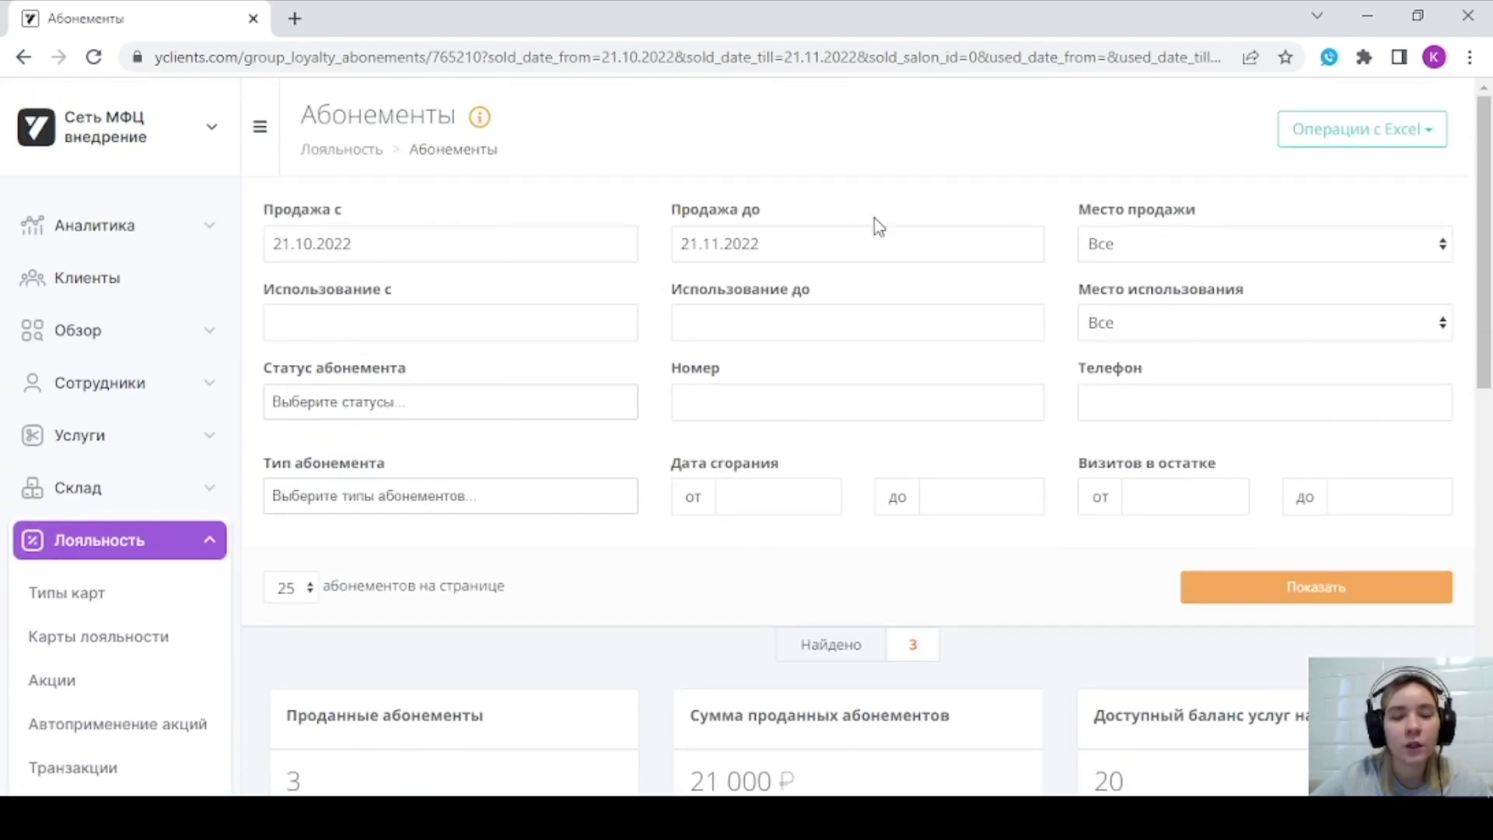
click(1110, 248)
click(1149, 253)
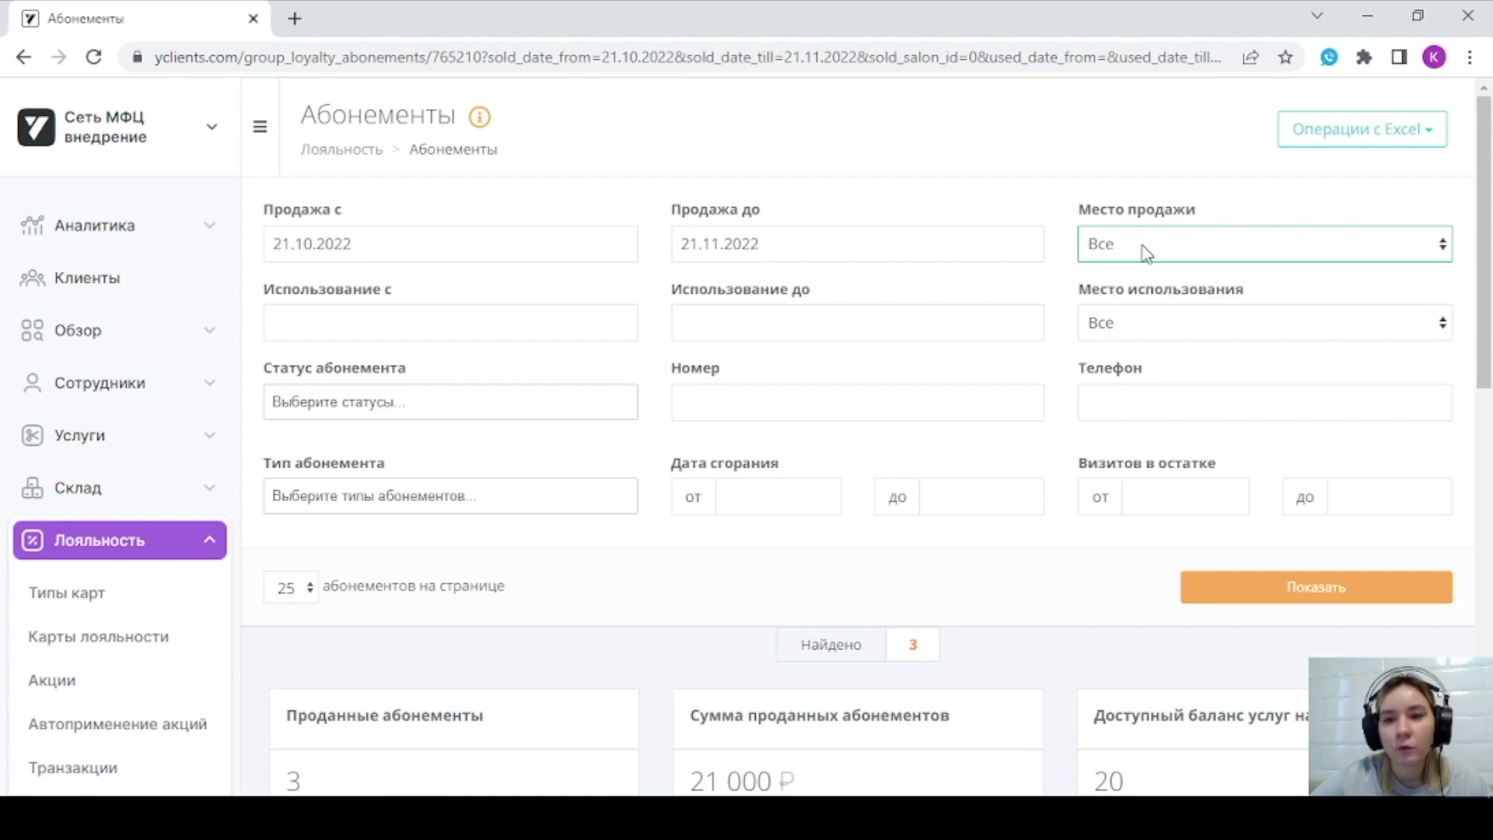
click(1187, 323)
click(1189, 322)
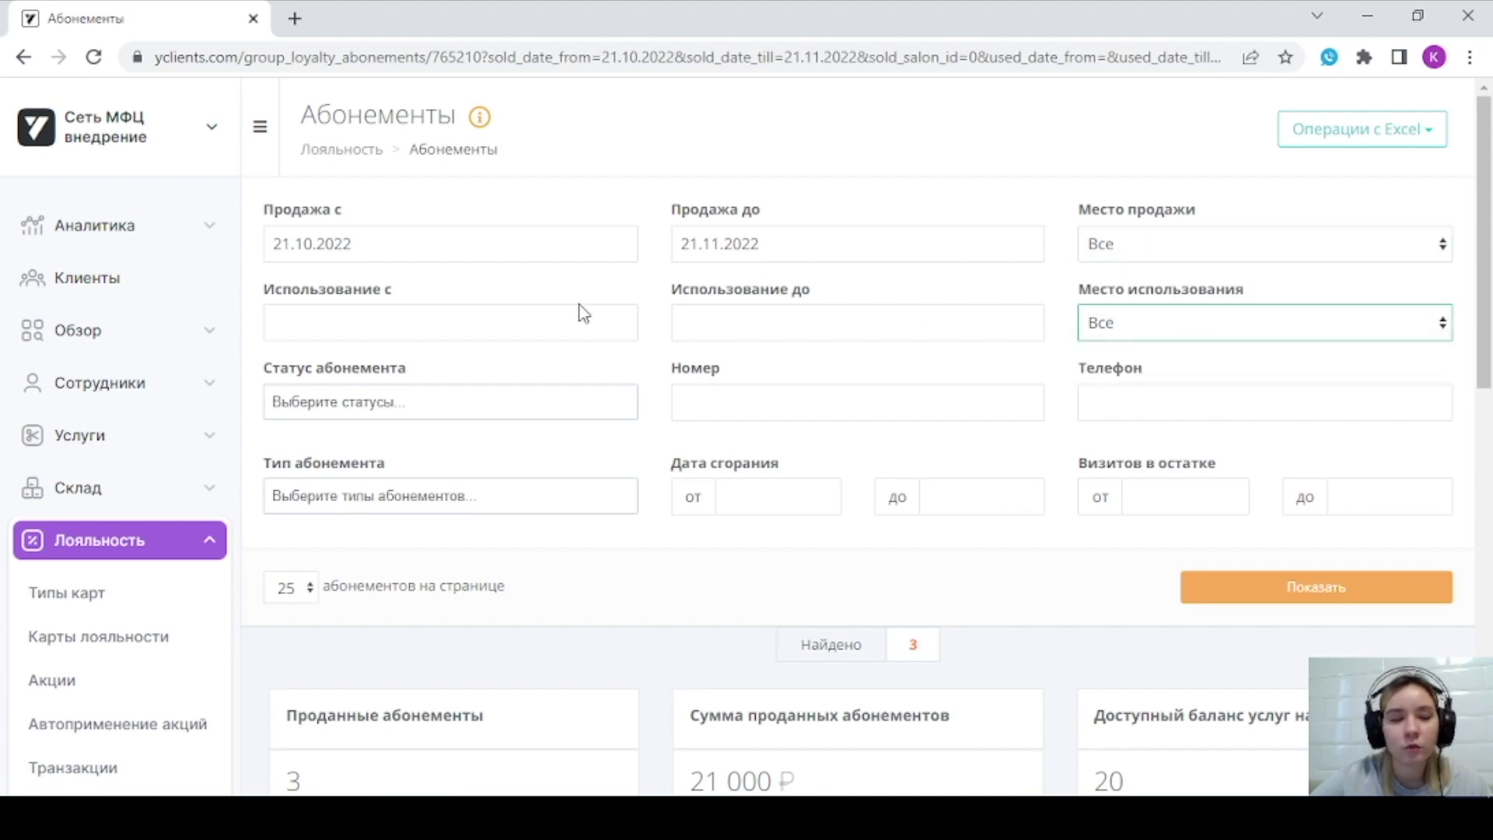
scroll(583, 314, down, 1)
click(497, 219)
click(760, 216)
key(Escape)
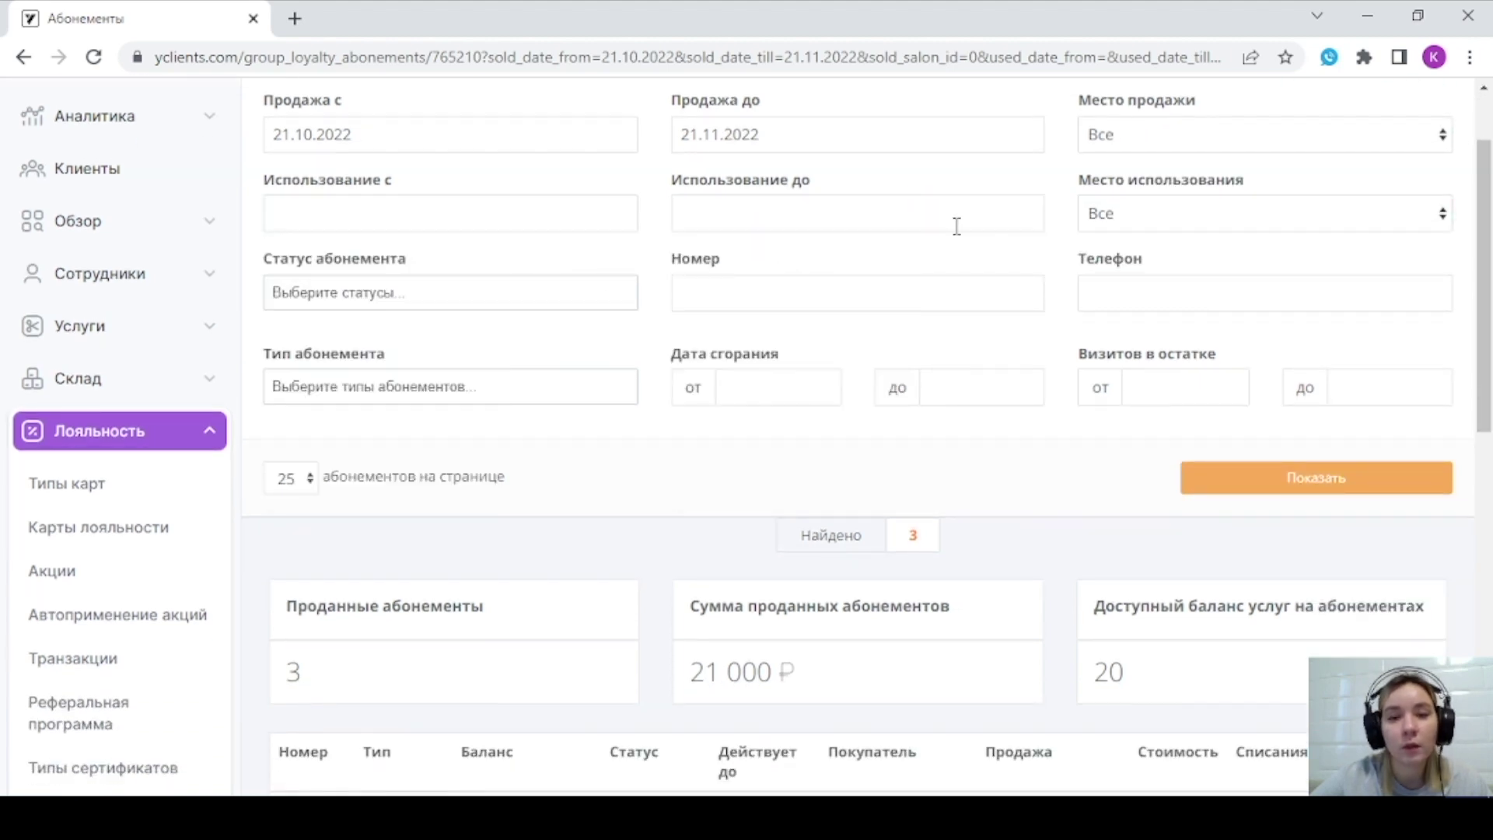
- Review the available options in the subscription status filter, along with the number and phone filters
scroll(956, 226, down, 1)
drag(267, 151, 386, 183)
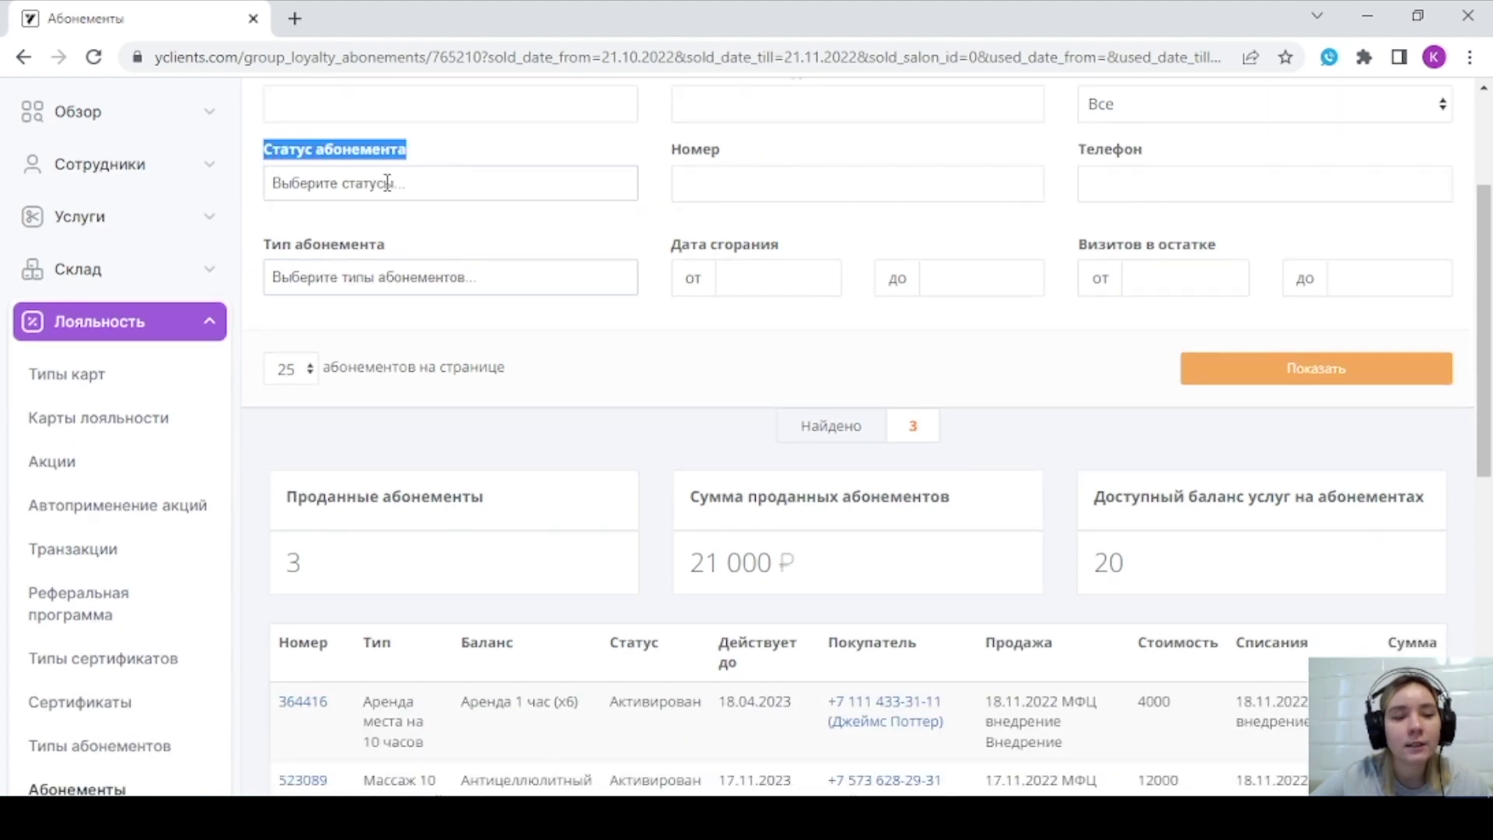
click(360, 186)
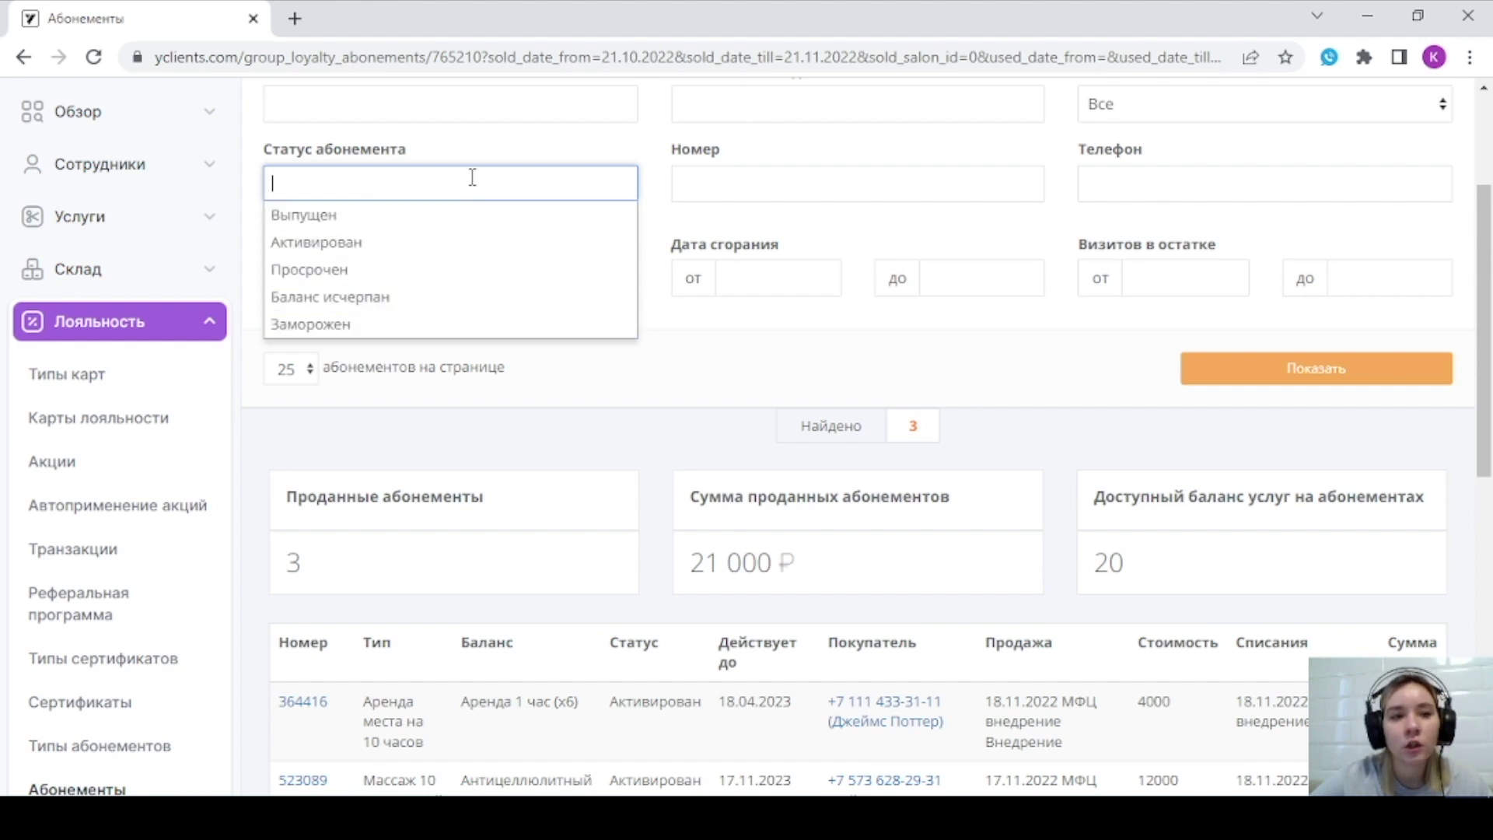
click(685, 165)
click(751, 173)
scroll(792, 218, down, 3)
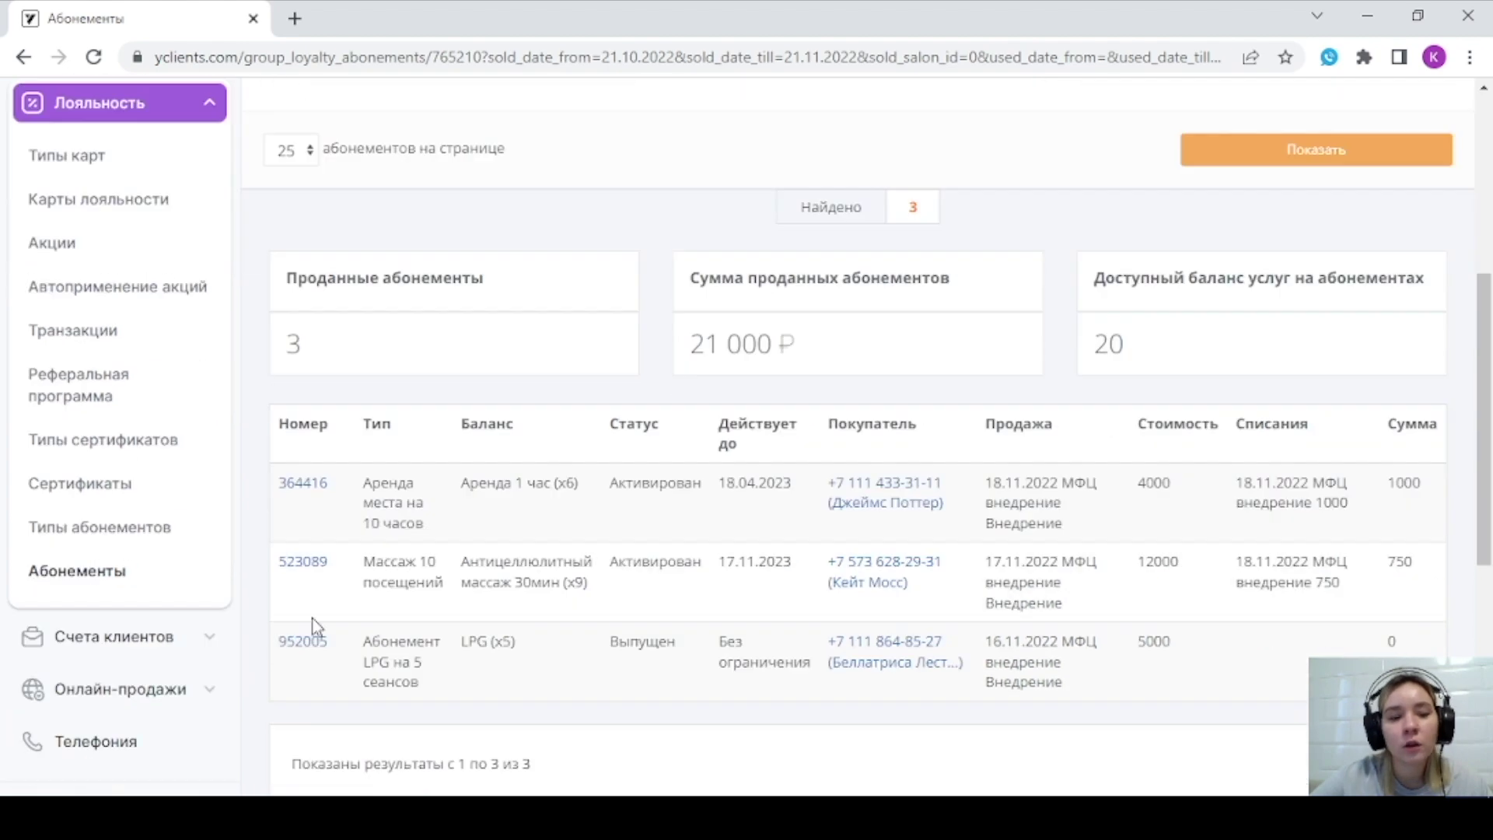
scroll(777, 389, up, 6)
click(1116, 404)
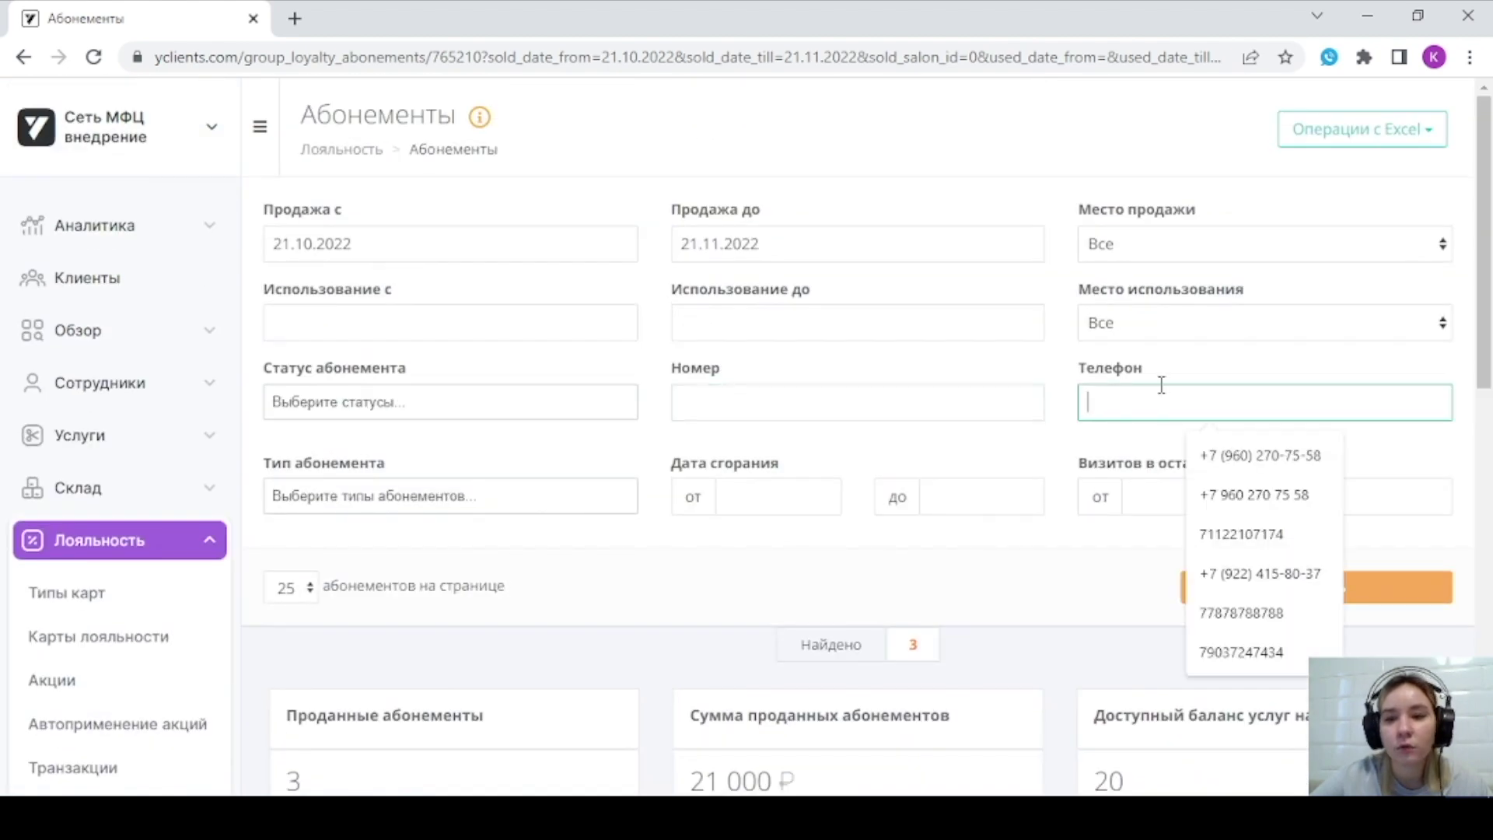
scroll(702, 438, down, 2)
click(466, 410)
scroll(356, 360, down, 2)
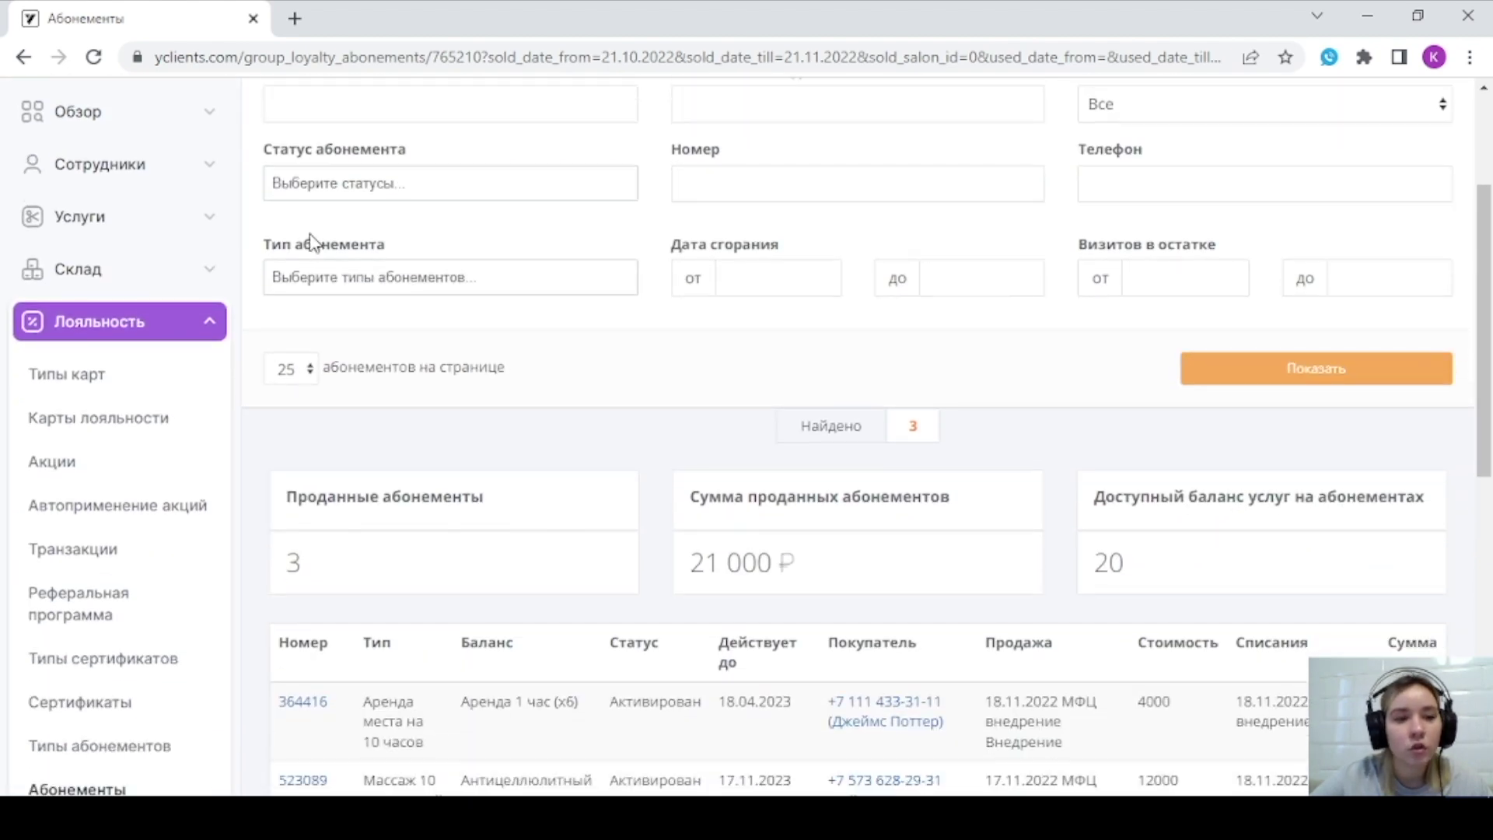
- Review the subscription type options and the filters for expiry date and remaining visits
click(394, 280)
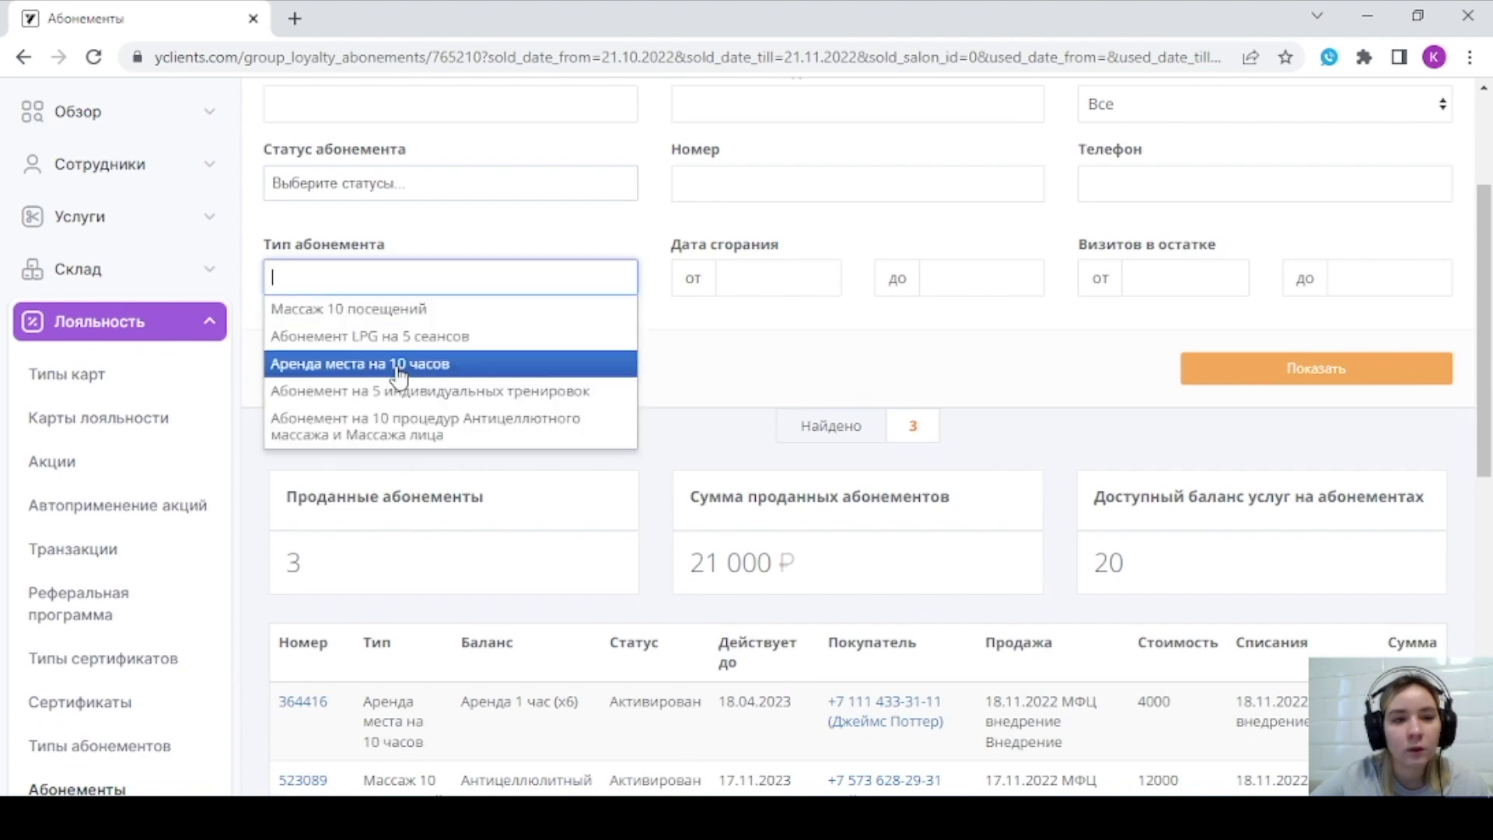
click(755, 283)
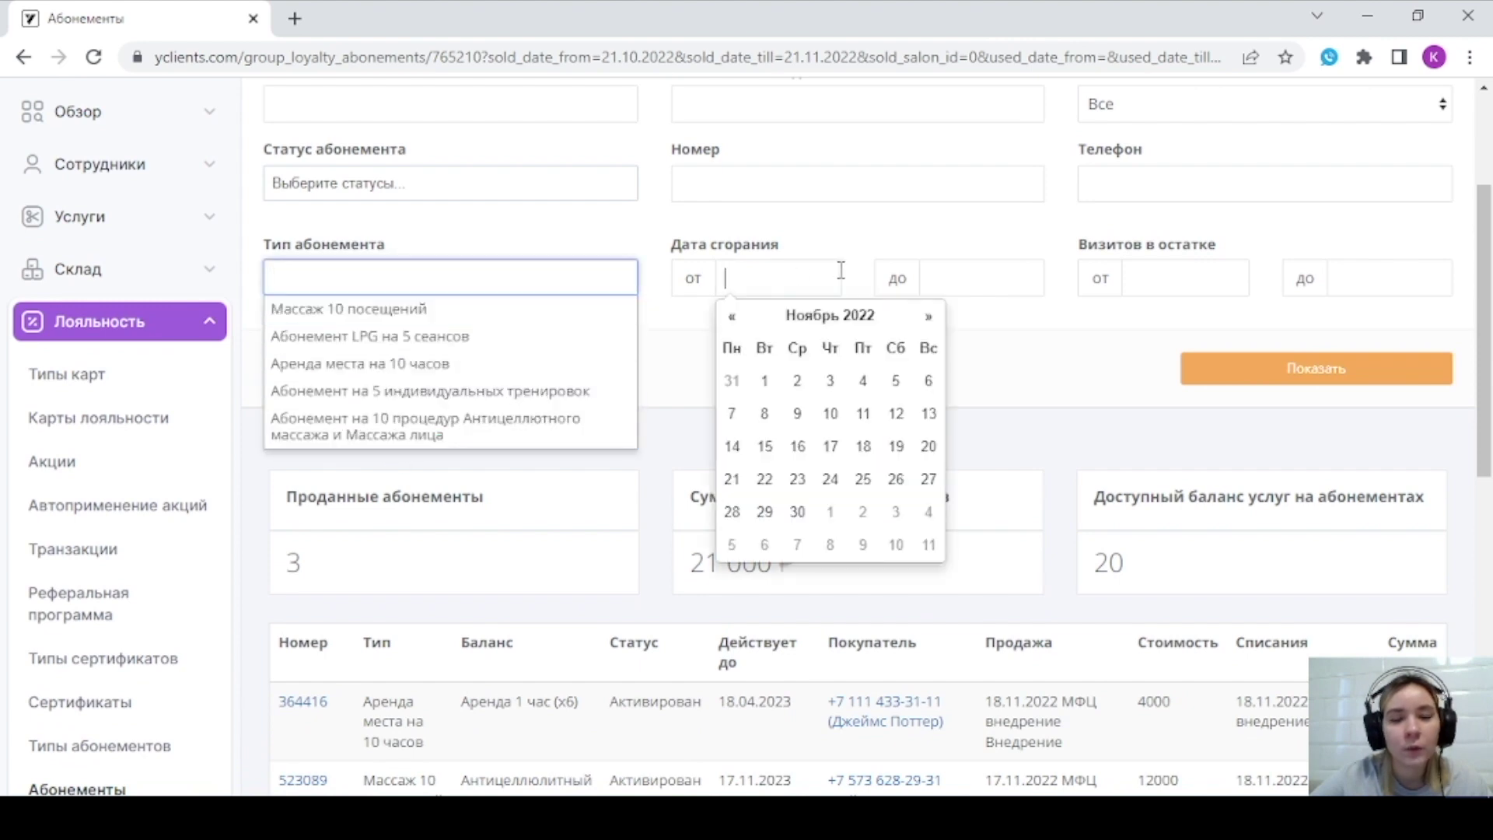
click(968, 281)
click(1152, 282)
click(1291, 274)
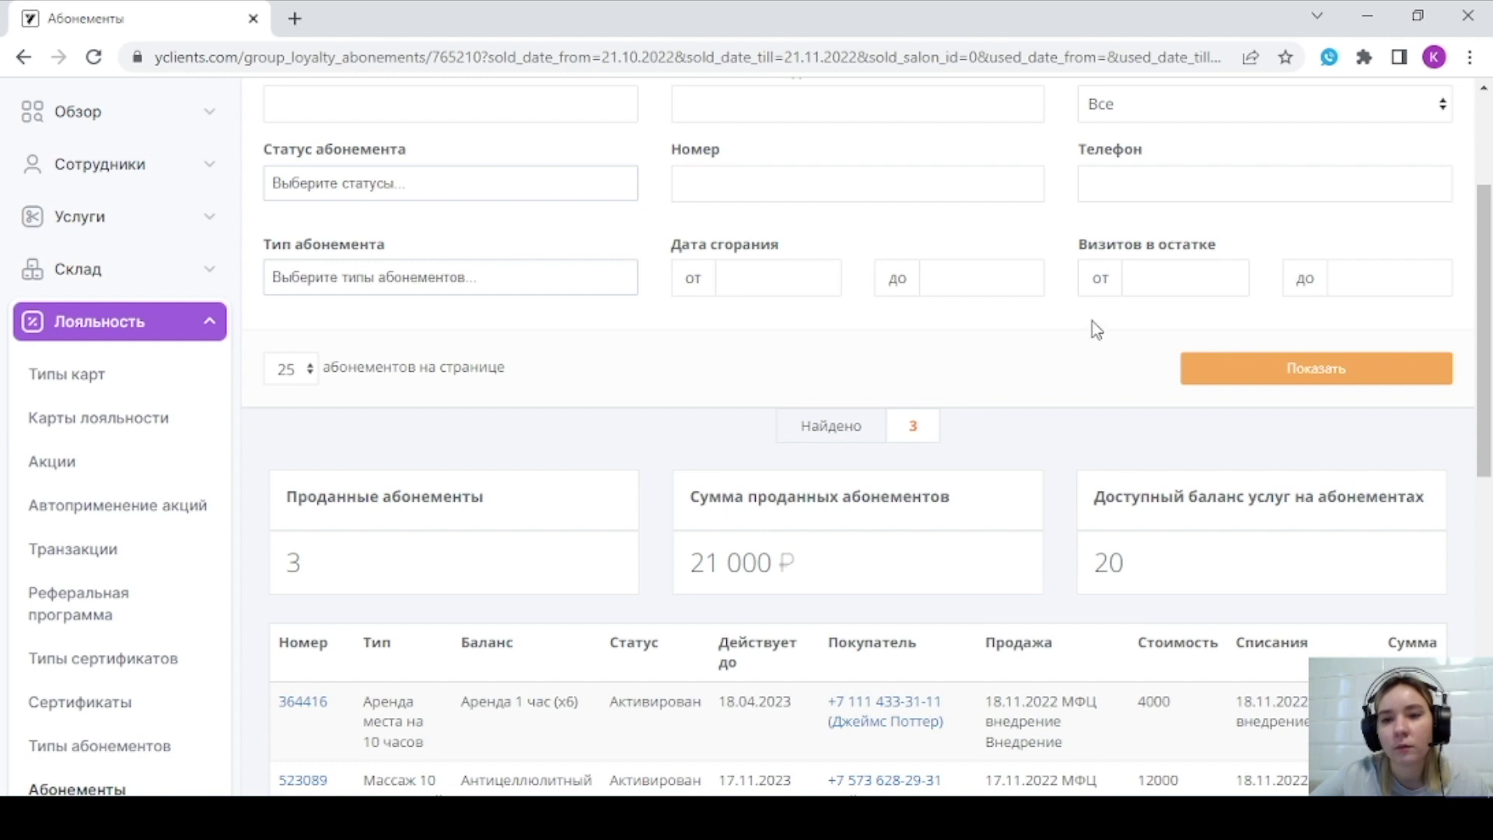
drag(1079, 243, 1249, 244)
click(1049, 346)
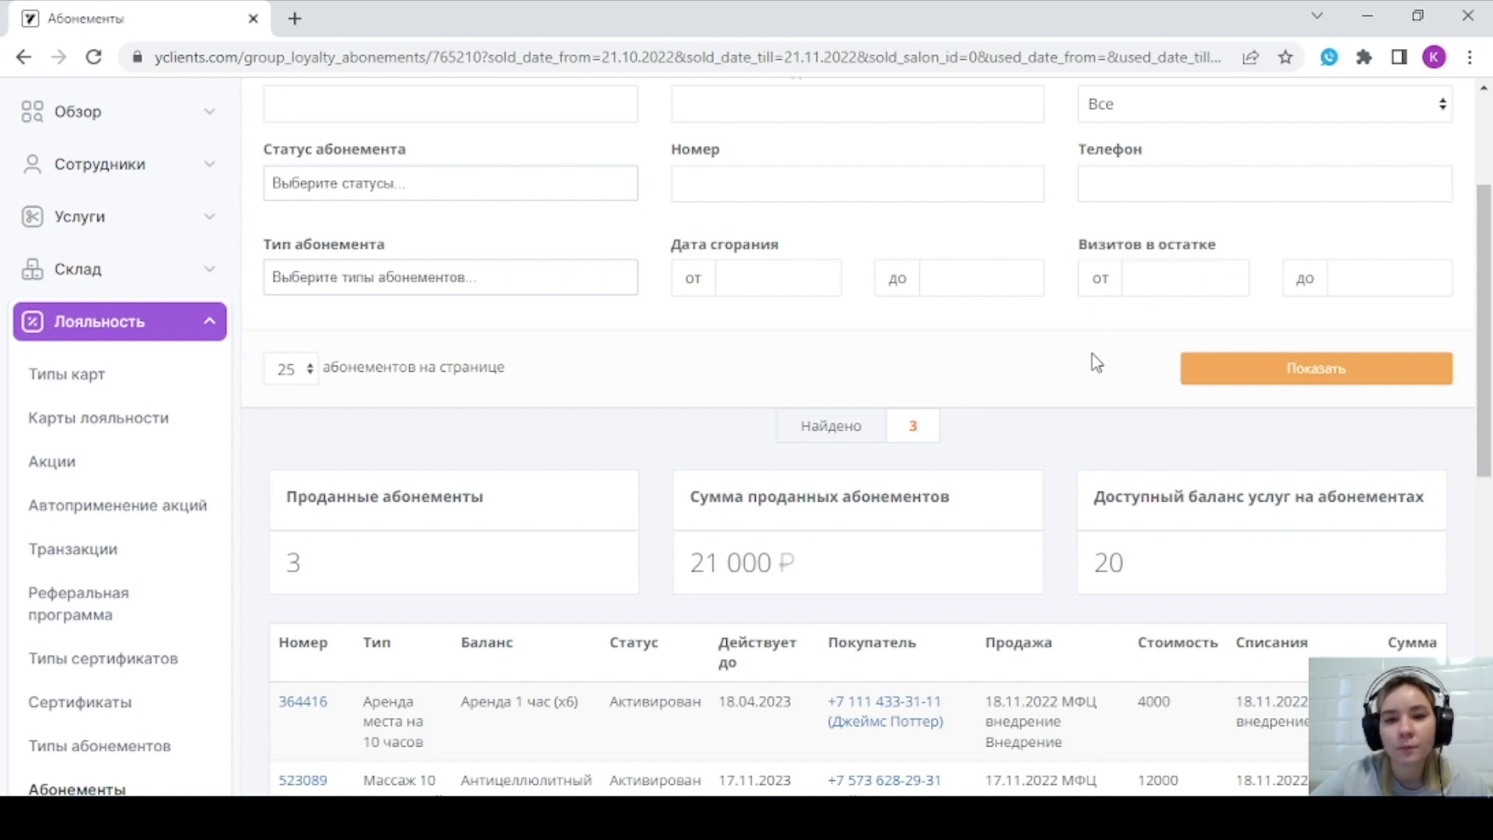
scroll(1096, 361, down, 1)
scroll(691, 424, down, 1)
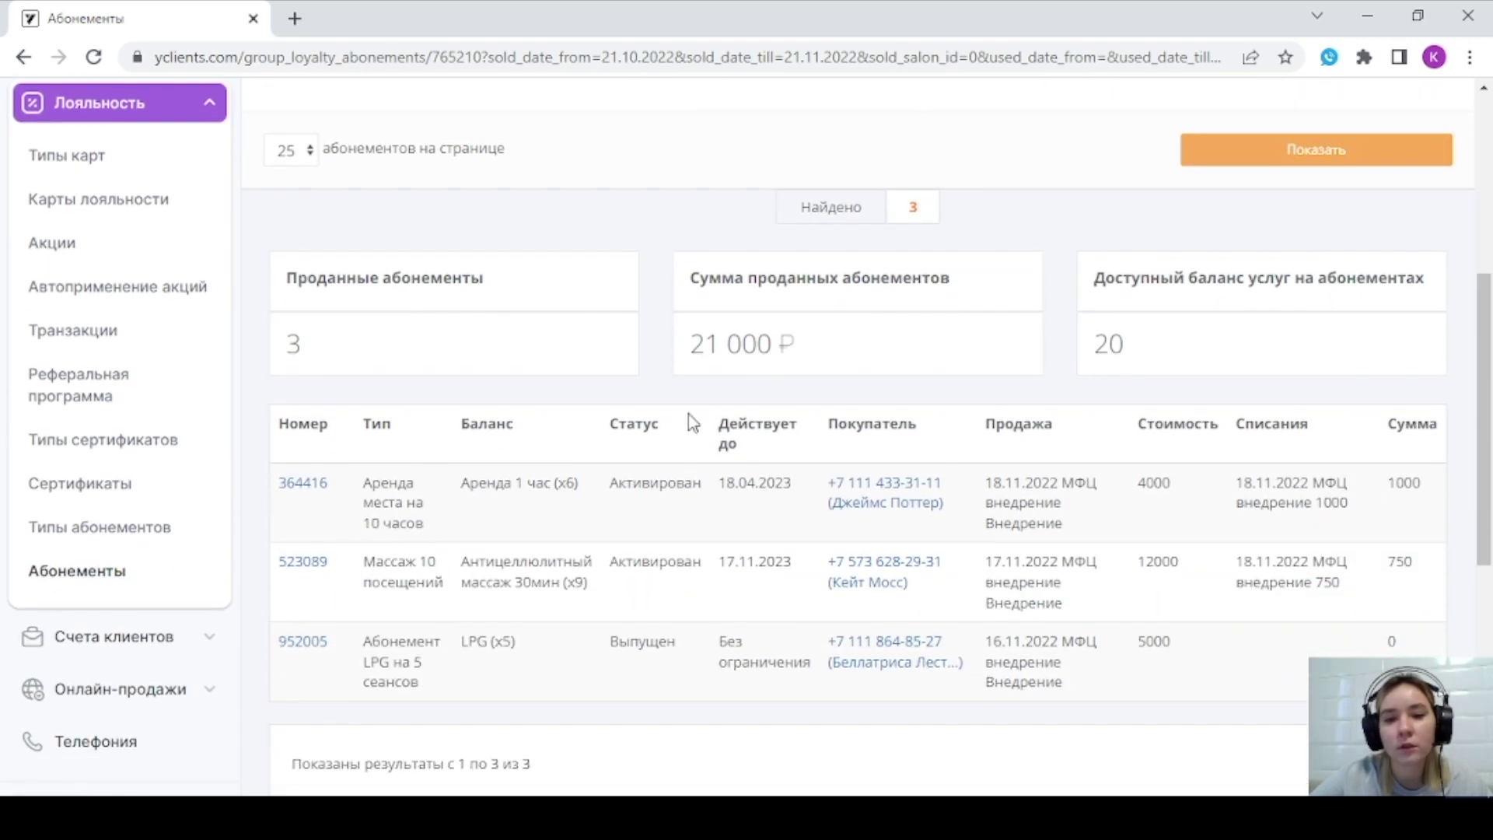
scroll(477, 531, up, 1)
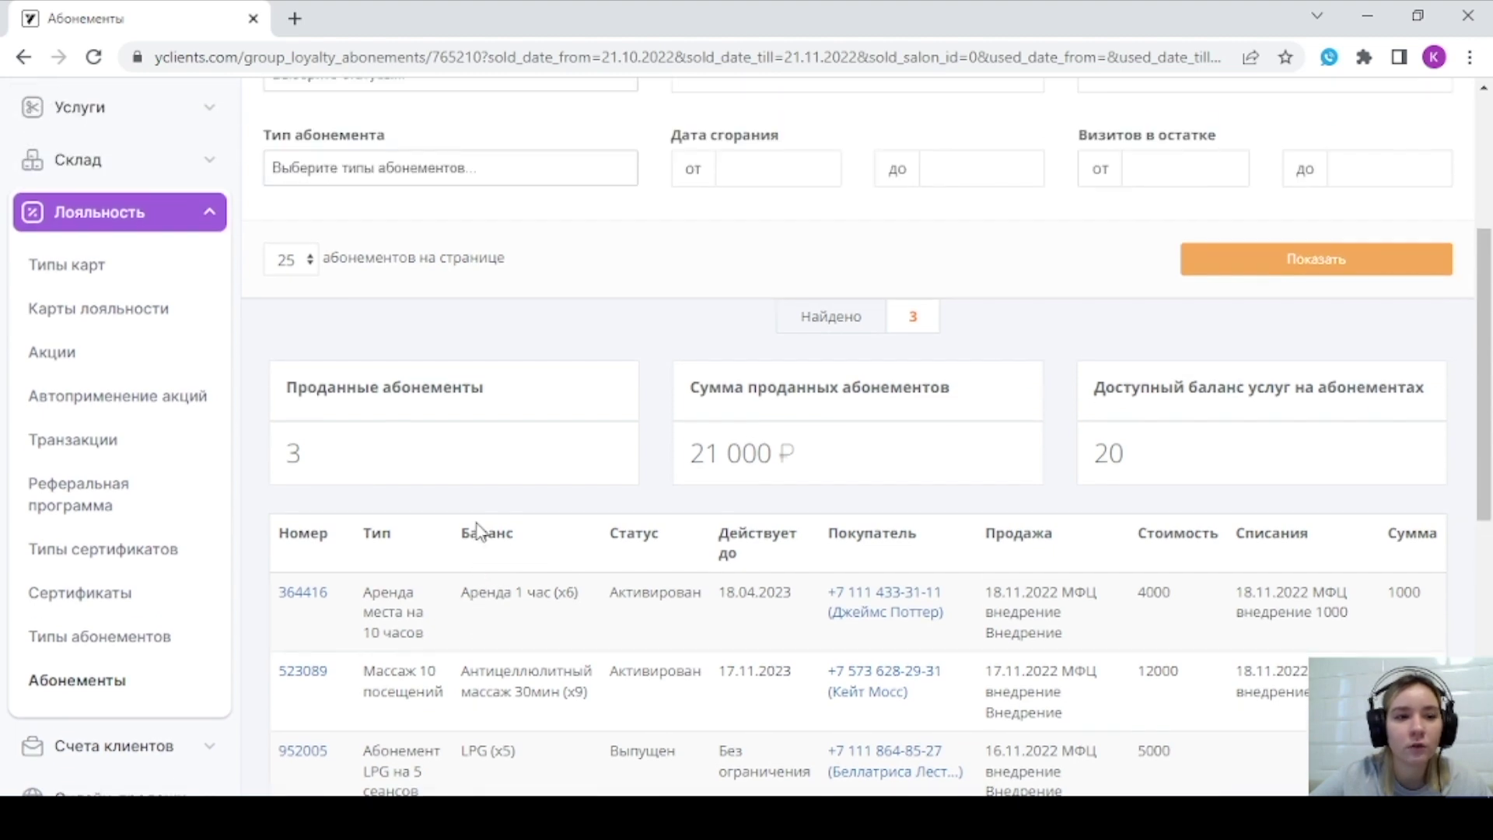
scroll(506, 547, up, 3)
scroll(633, 557, down, 5)
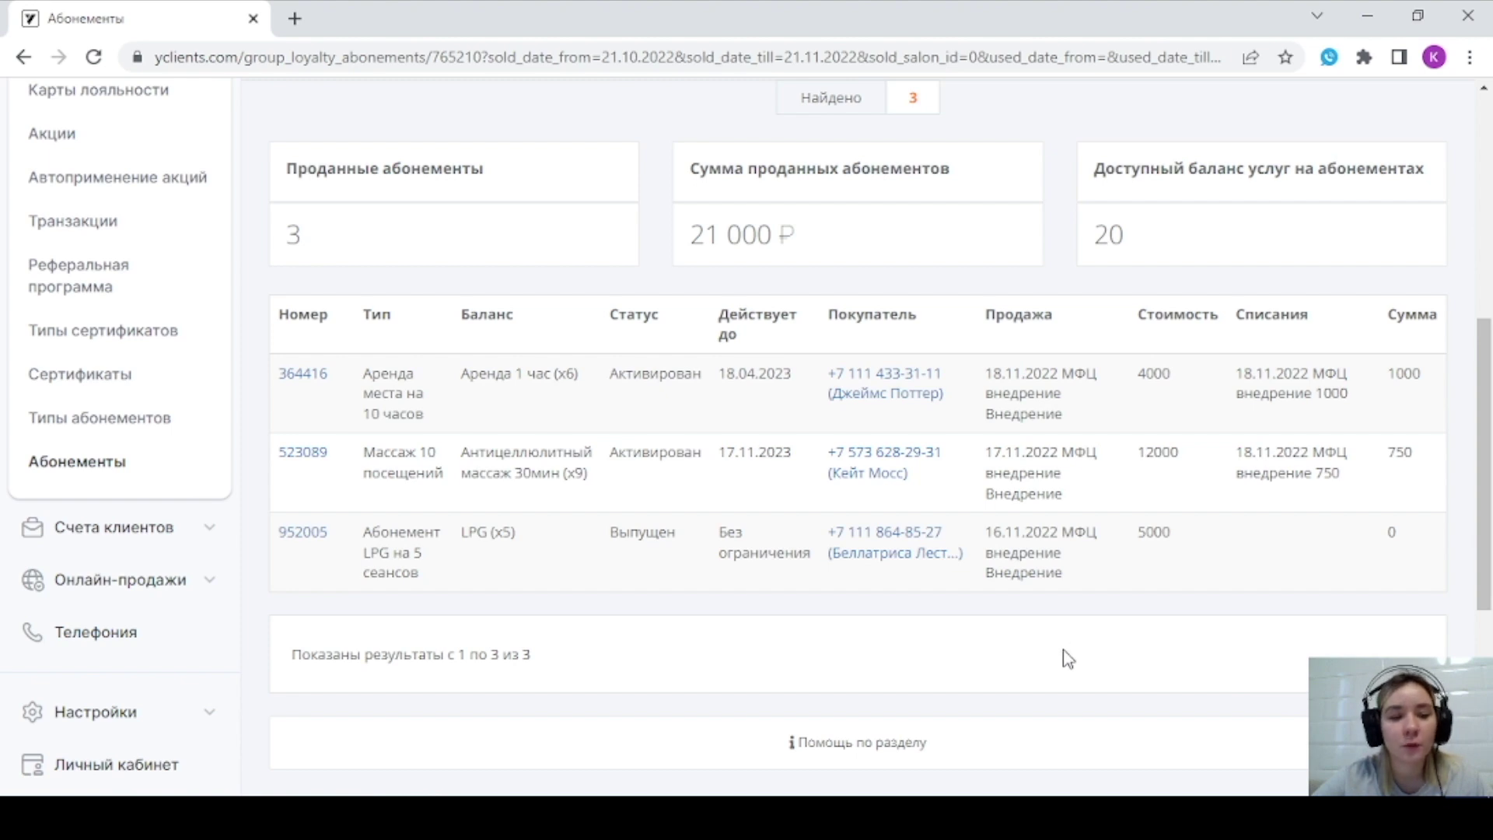
- Open the network's online-sales (Онлайн-продажи) settings at the payment setup (Оплата) and look over the available payment methods
click(67, 579)
scroll(111, 138, up, 3)
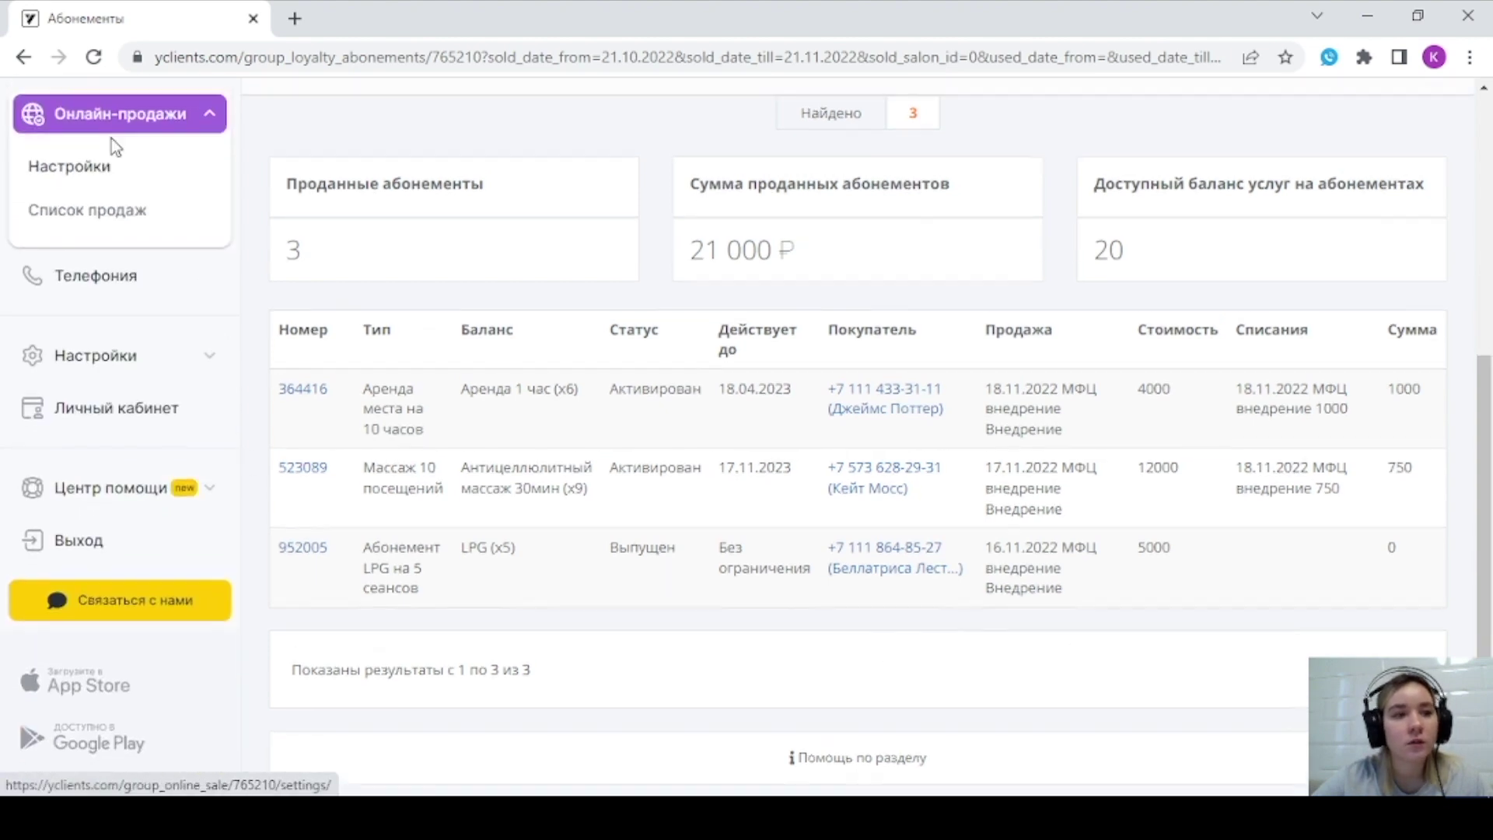
scroll(146, 404, up, 2)
click(47, 589)
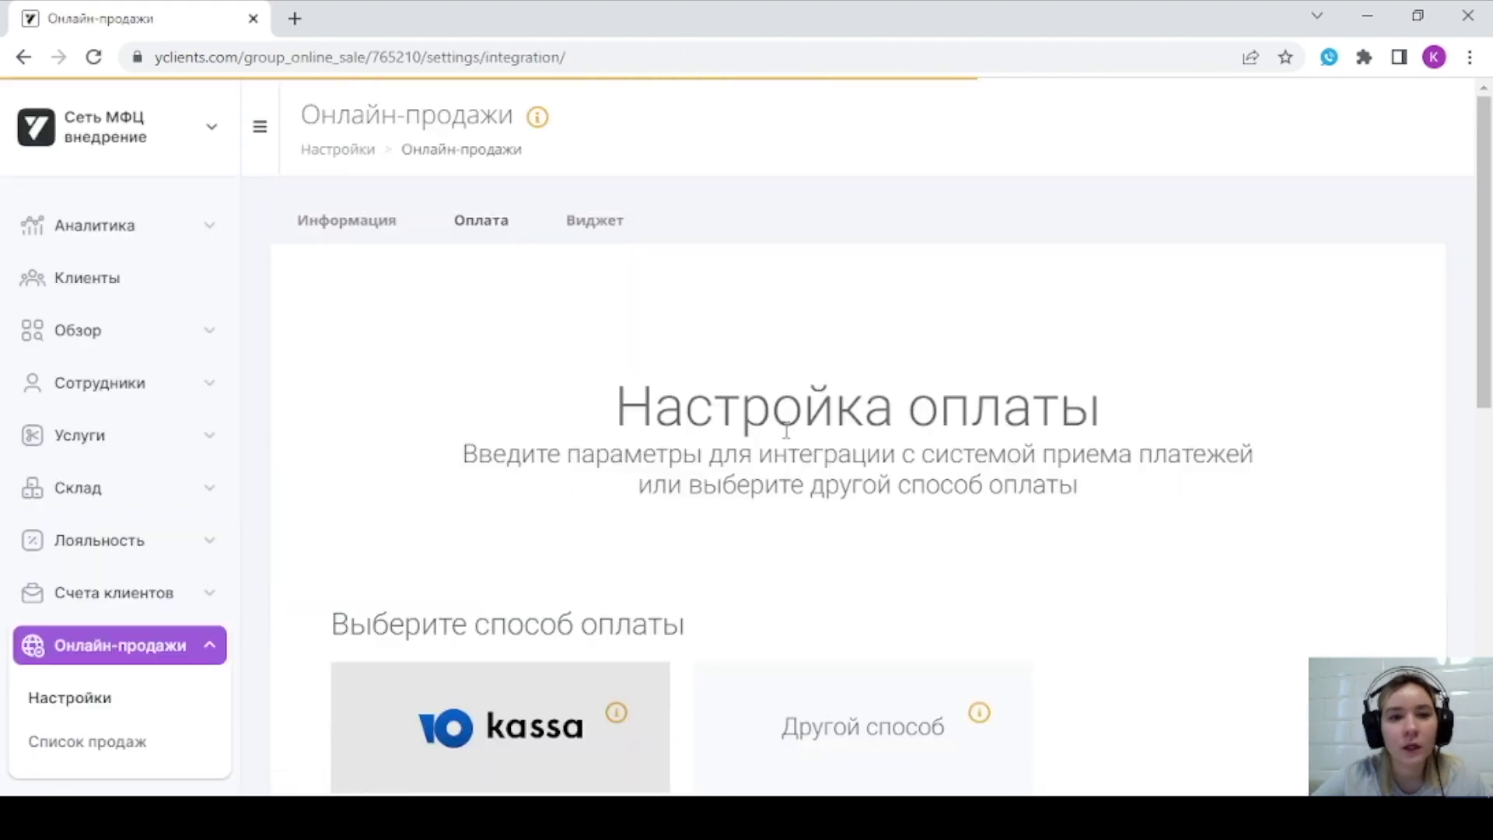
scroll(817, 353, down, 2)
scroll(817, 354, down, 2)
scroll(879, 373, up, 4)
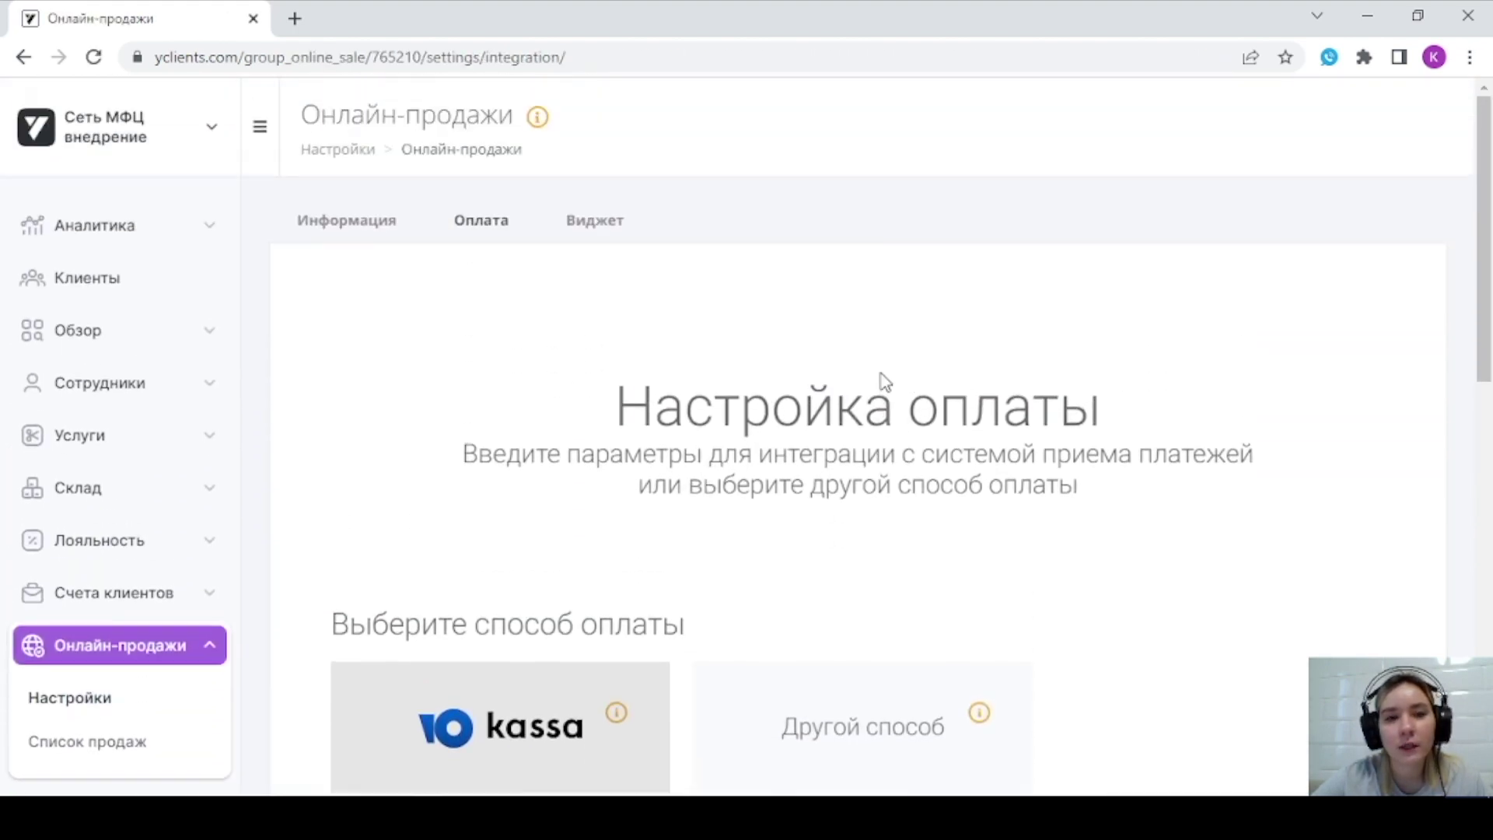
scroll(883, 380, down, 3)
scroll(894, 371, up, 2)
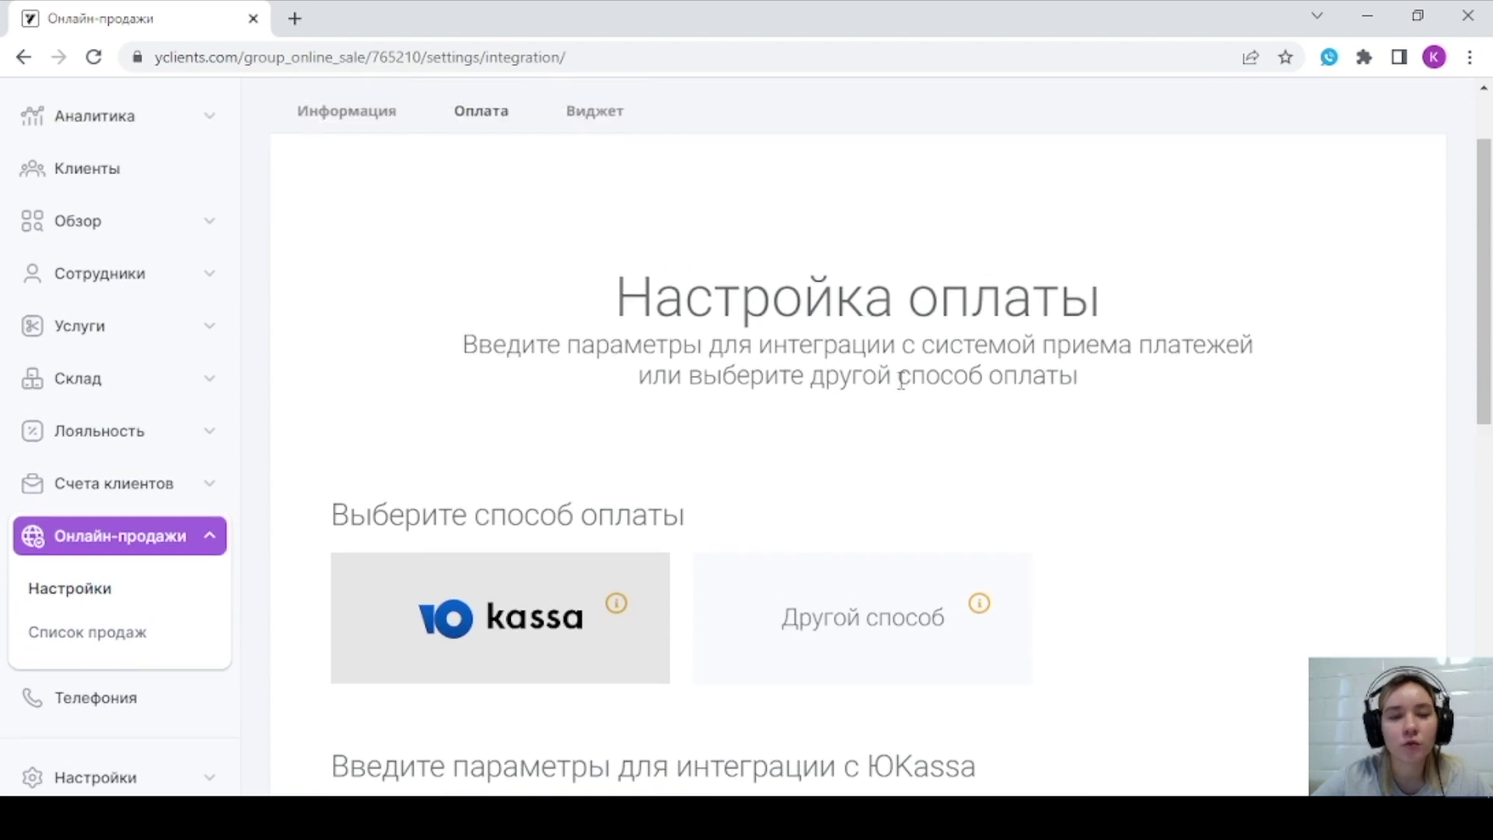
- Preview the settings for the «Другой способ» payment method and select ЮKassa again
scroll(886, 381, down, 4)
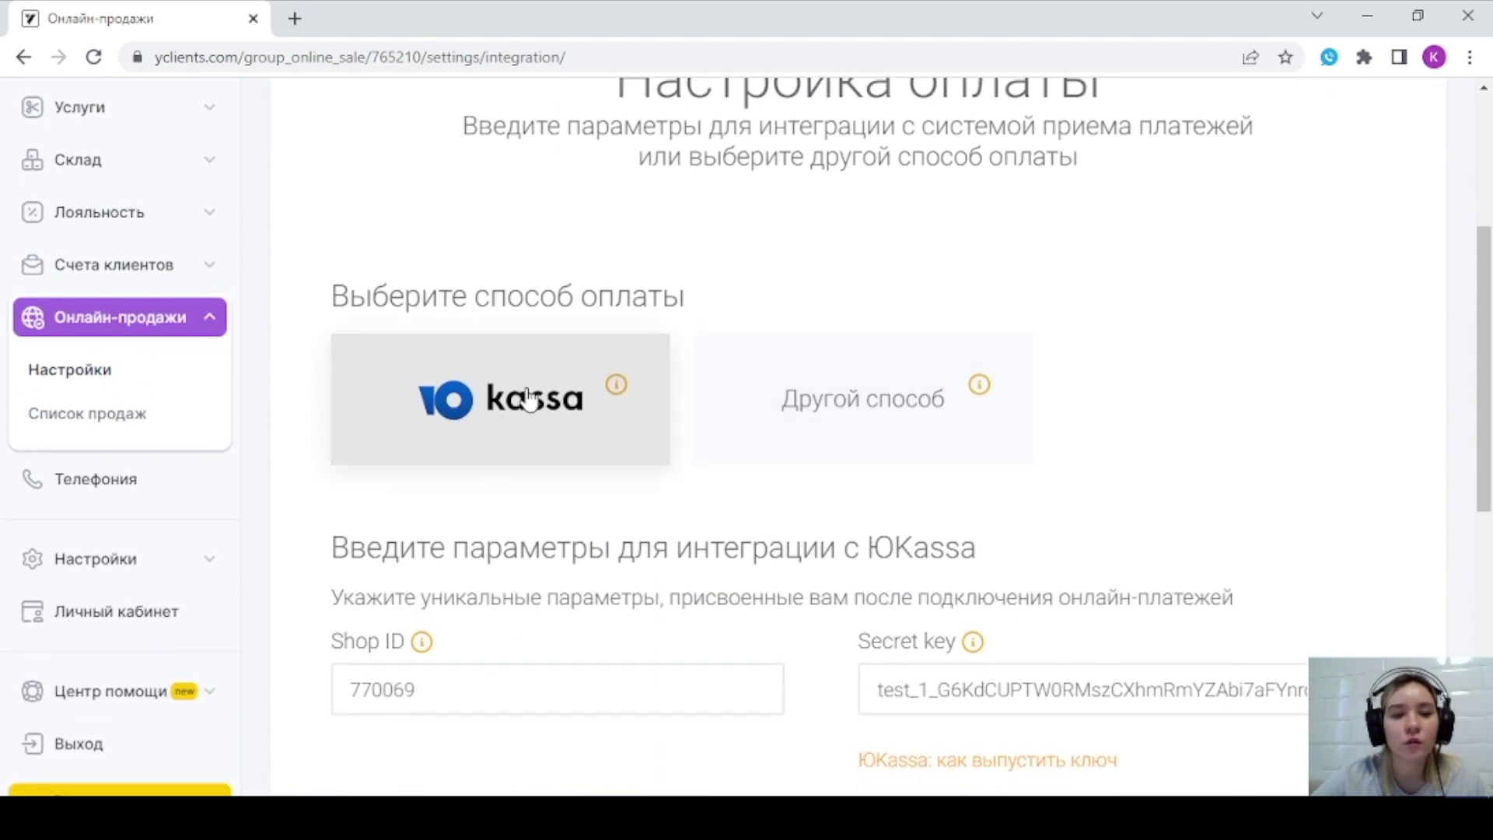
click(922, 403)
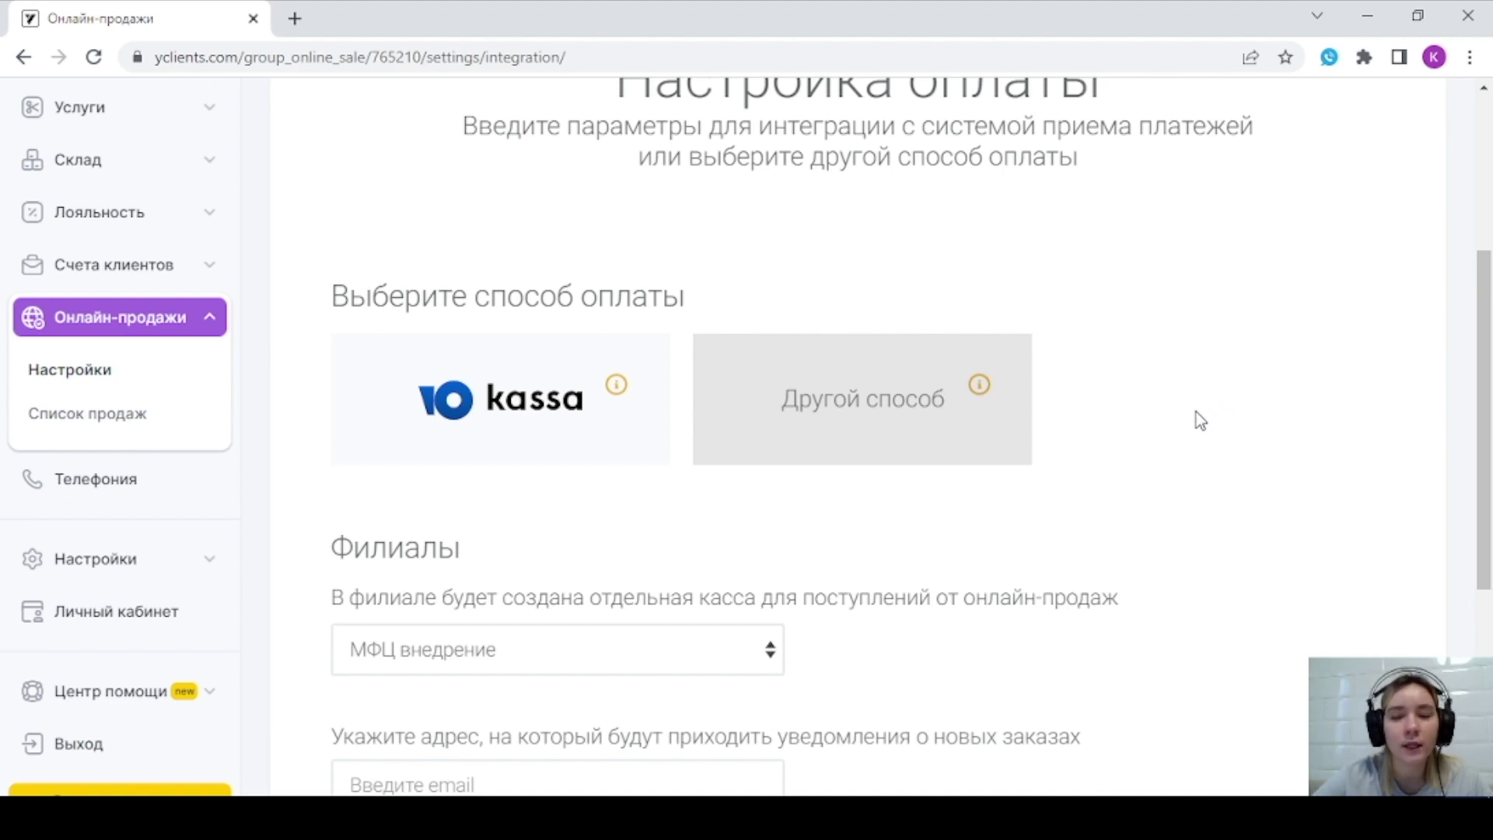
click(482, 420)
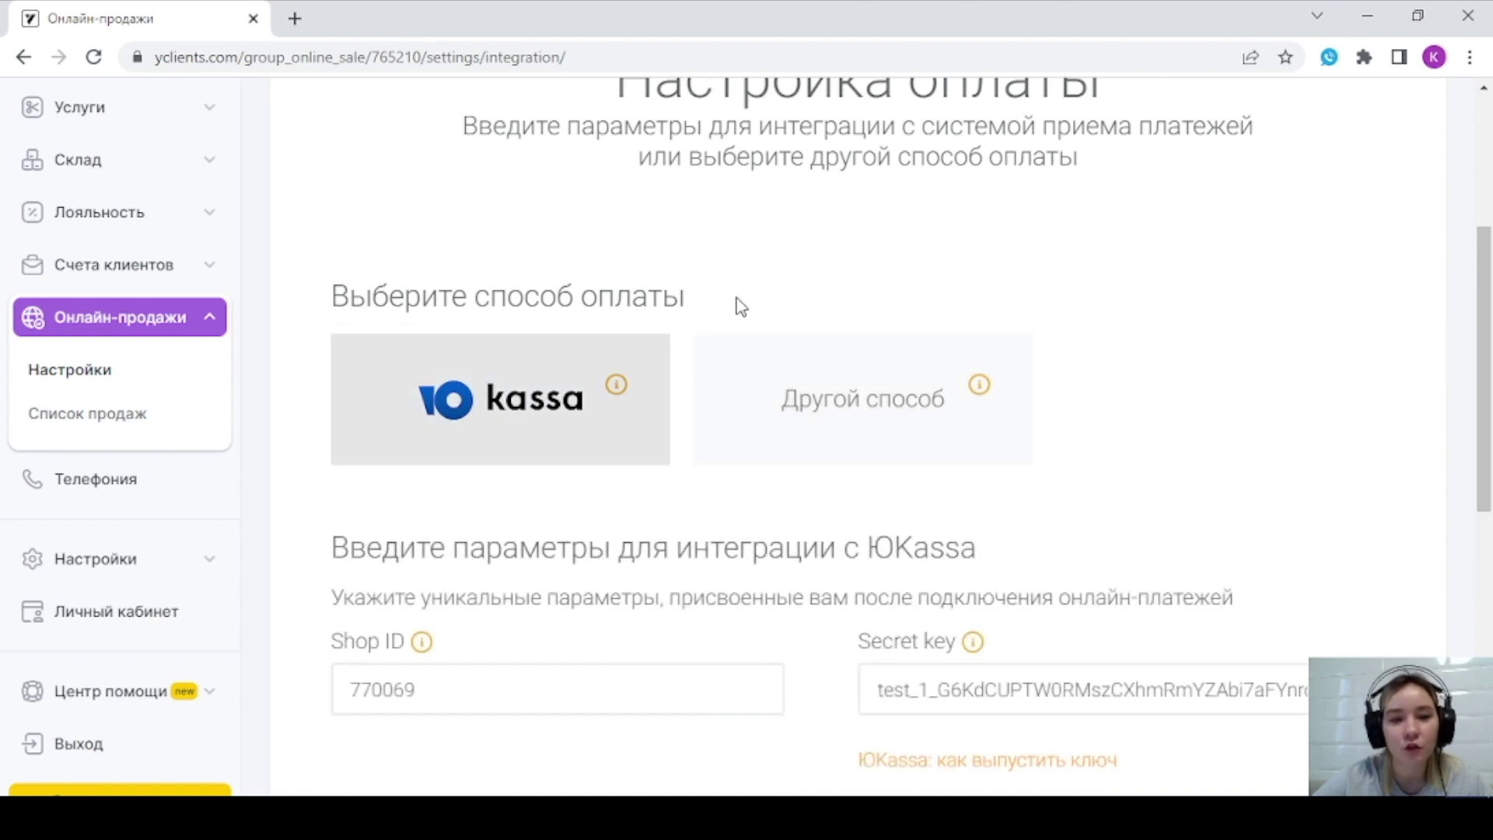
- Examine the ЮKassa integration fields for Shop ID and Secret key and the branch selection for online-sales income
scroll(741, 308, up, 2)
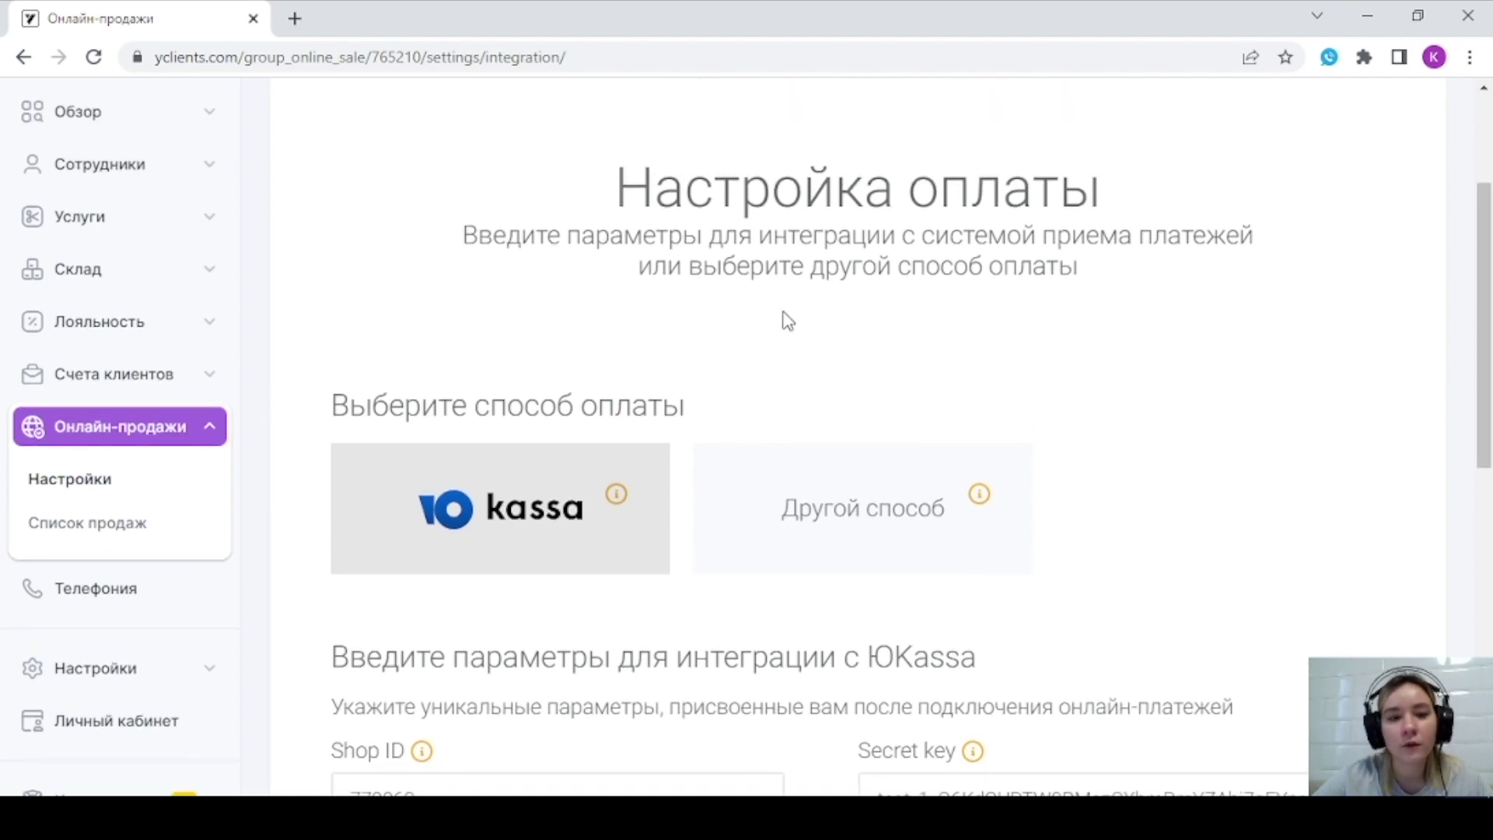
scroll(778, 319, down, 2)
scroll(746, 323, down, 4)
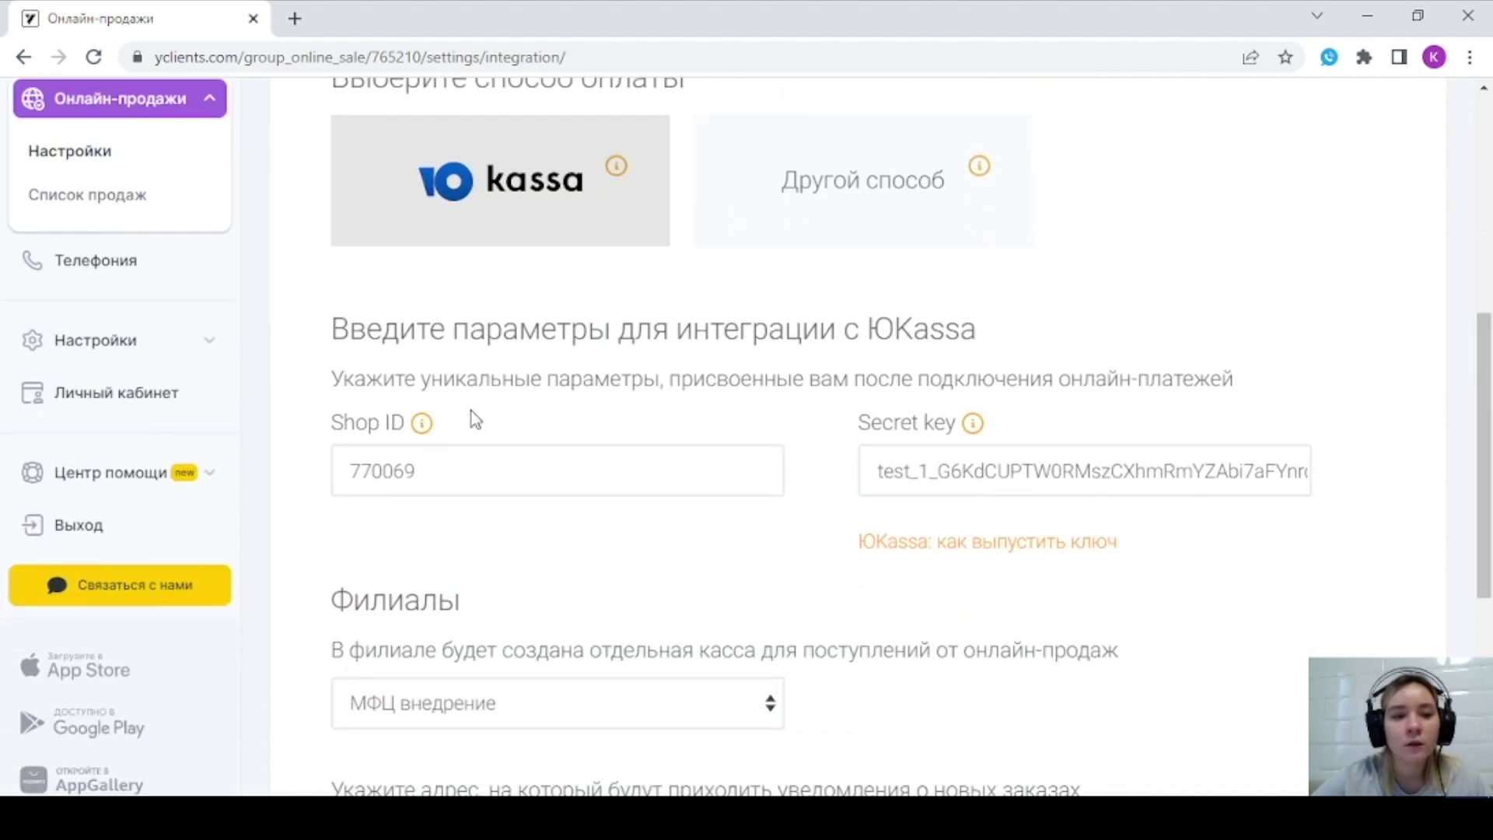
scroll(683, 566, down, 2)
scroll(683, 567, up, 6)
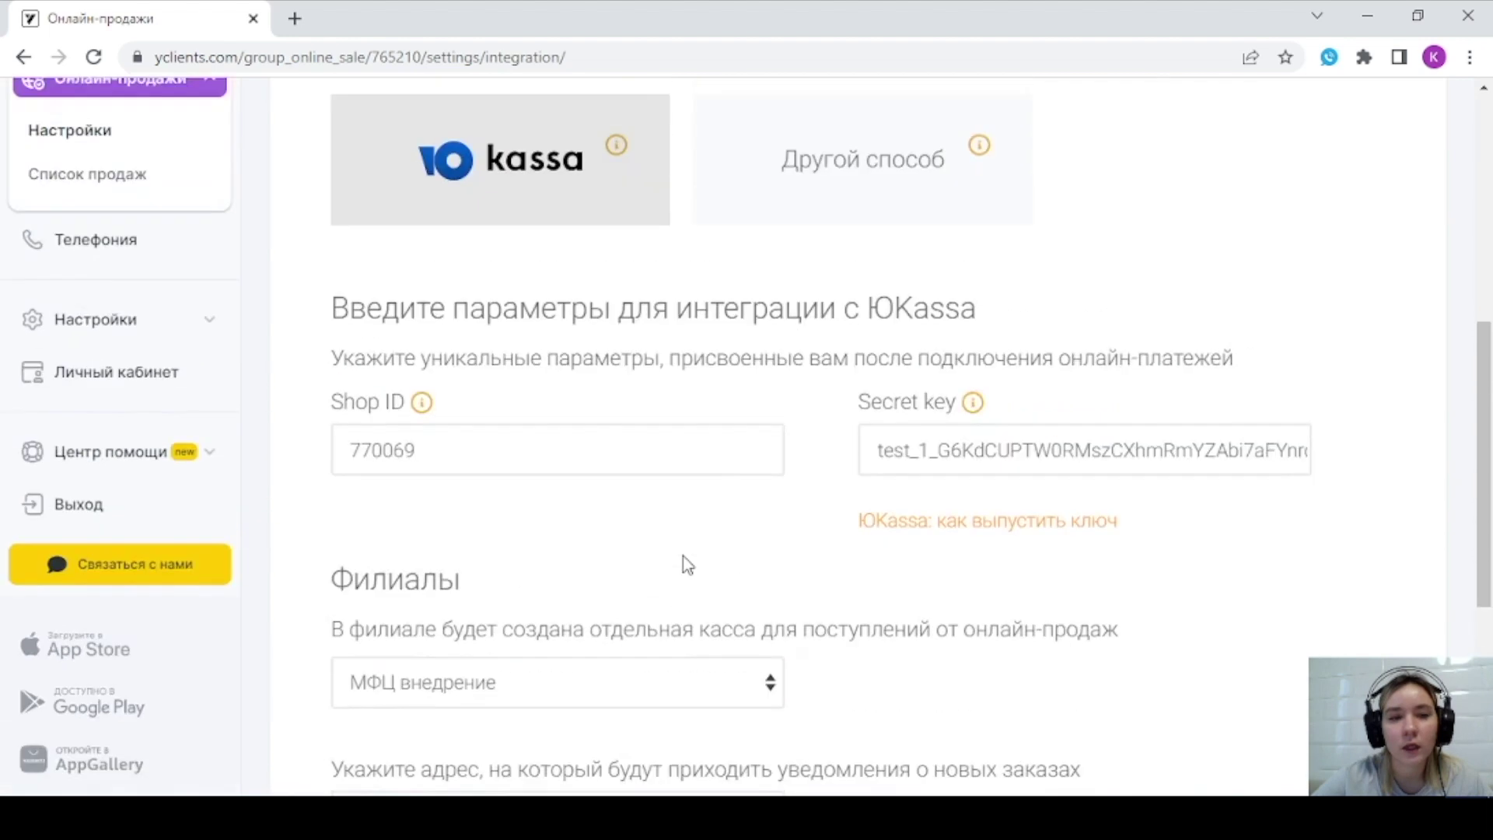
- Open the online-sales widget settings (Виджет) and look through them down to the widget link and automatic e-mail option
scroll(690, 548, up, 3)
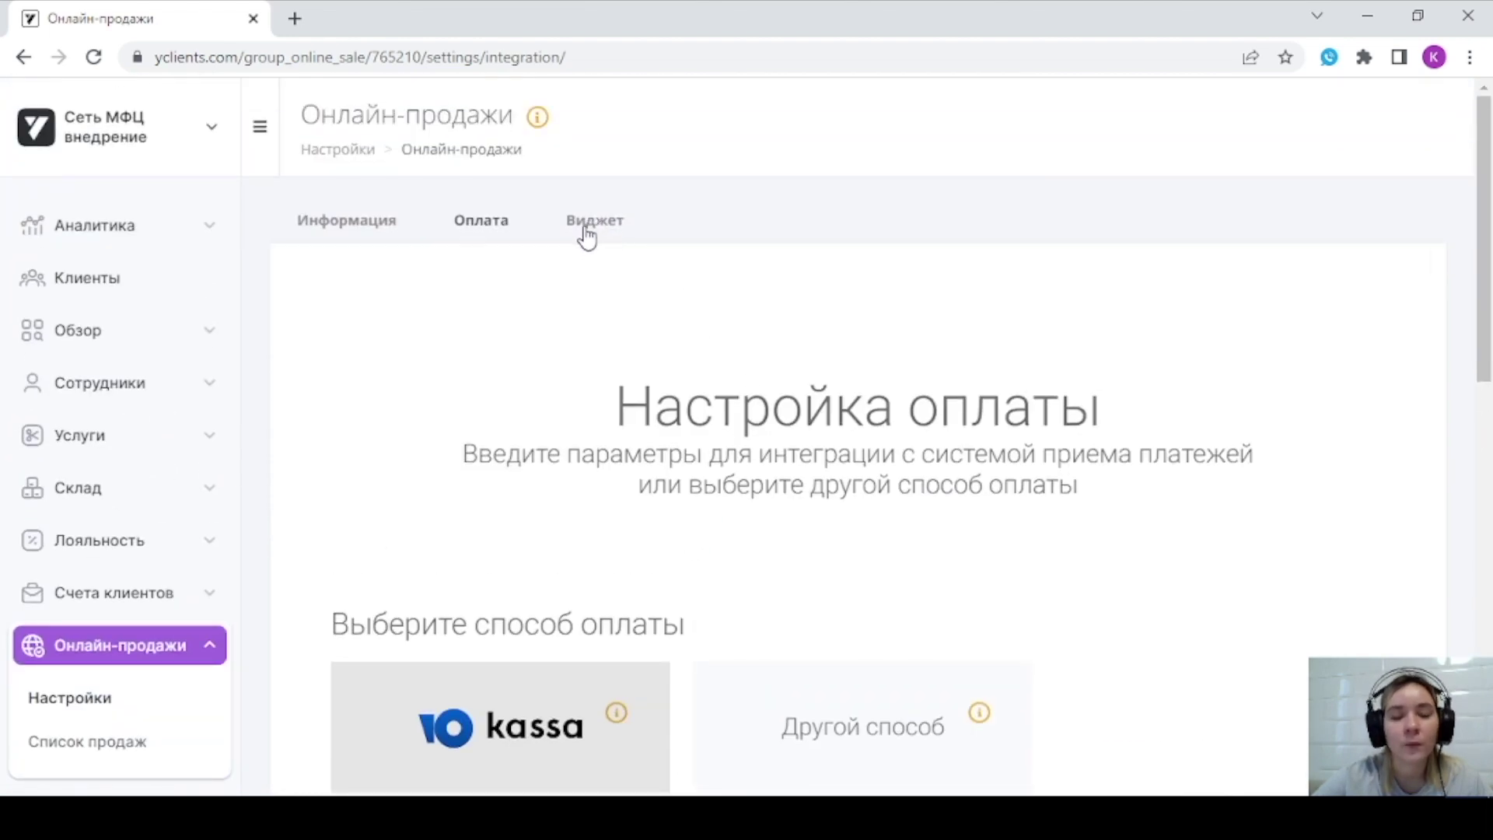
scroll(634, 457, down, 1)
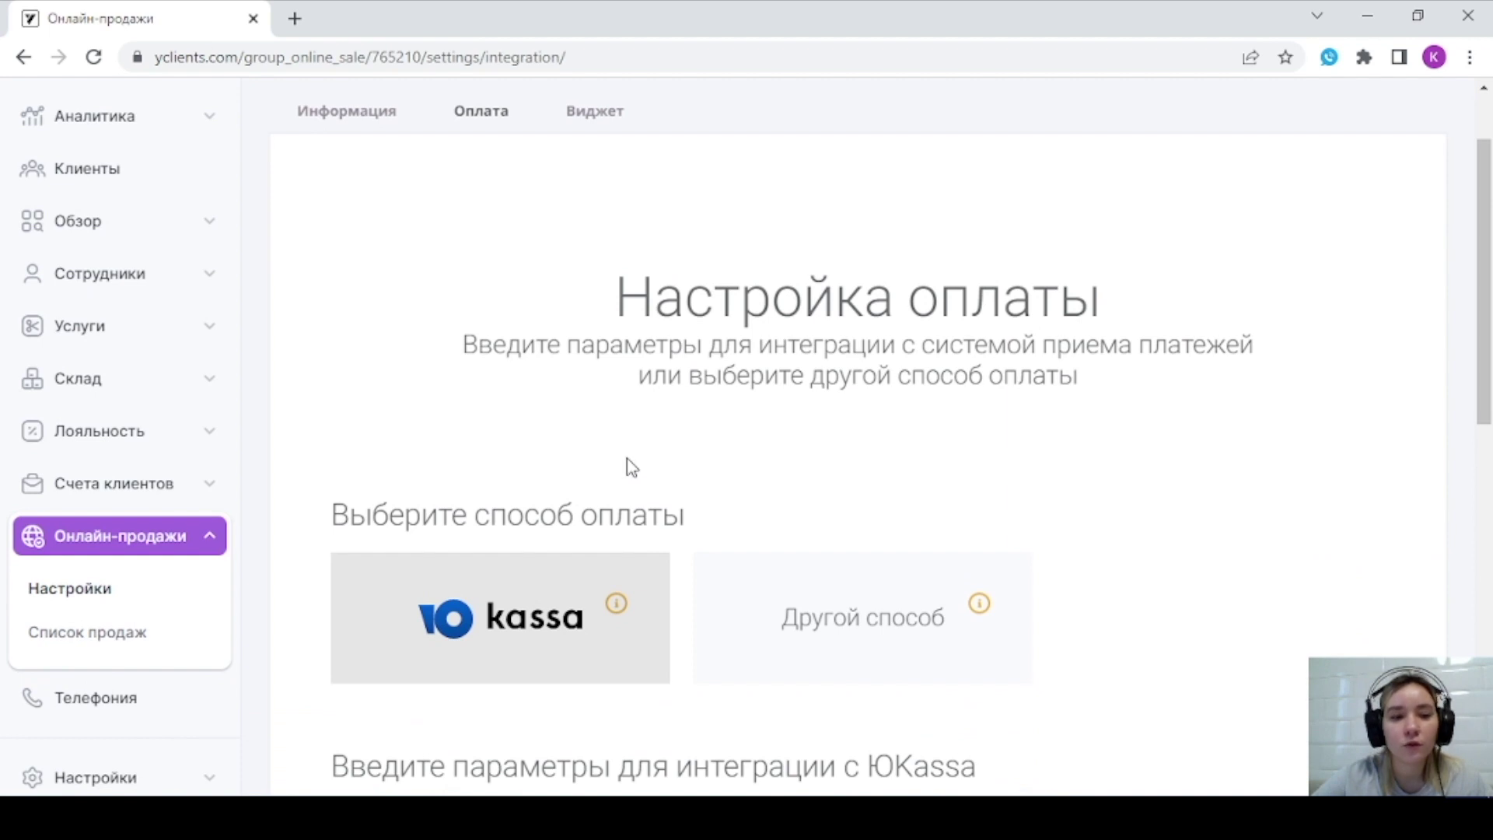
scroll(629, 465, up, 1)
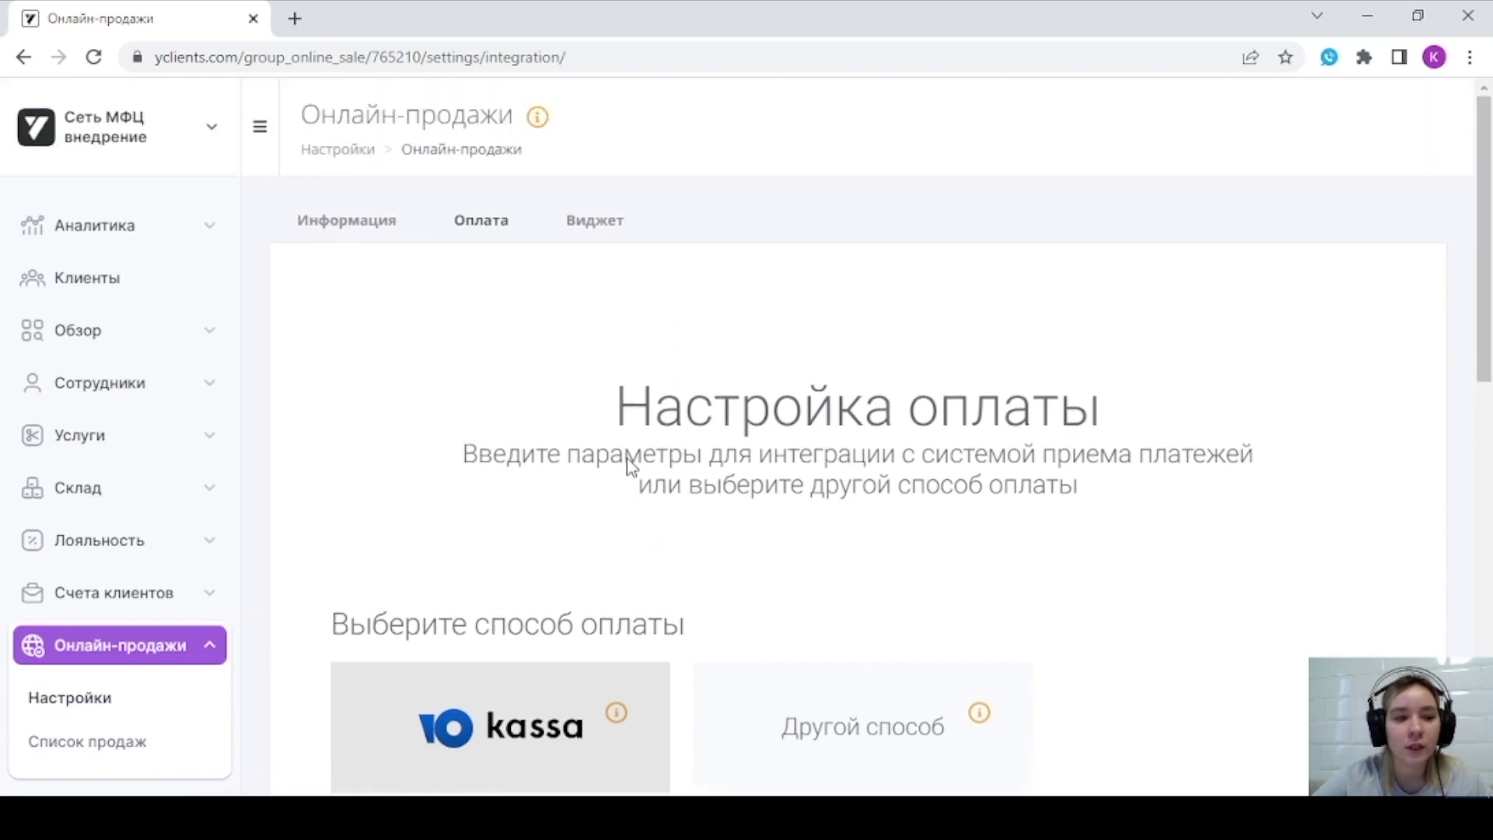
click(610, 227)
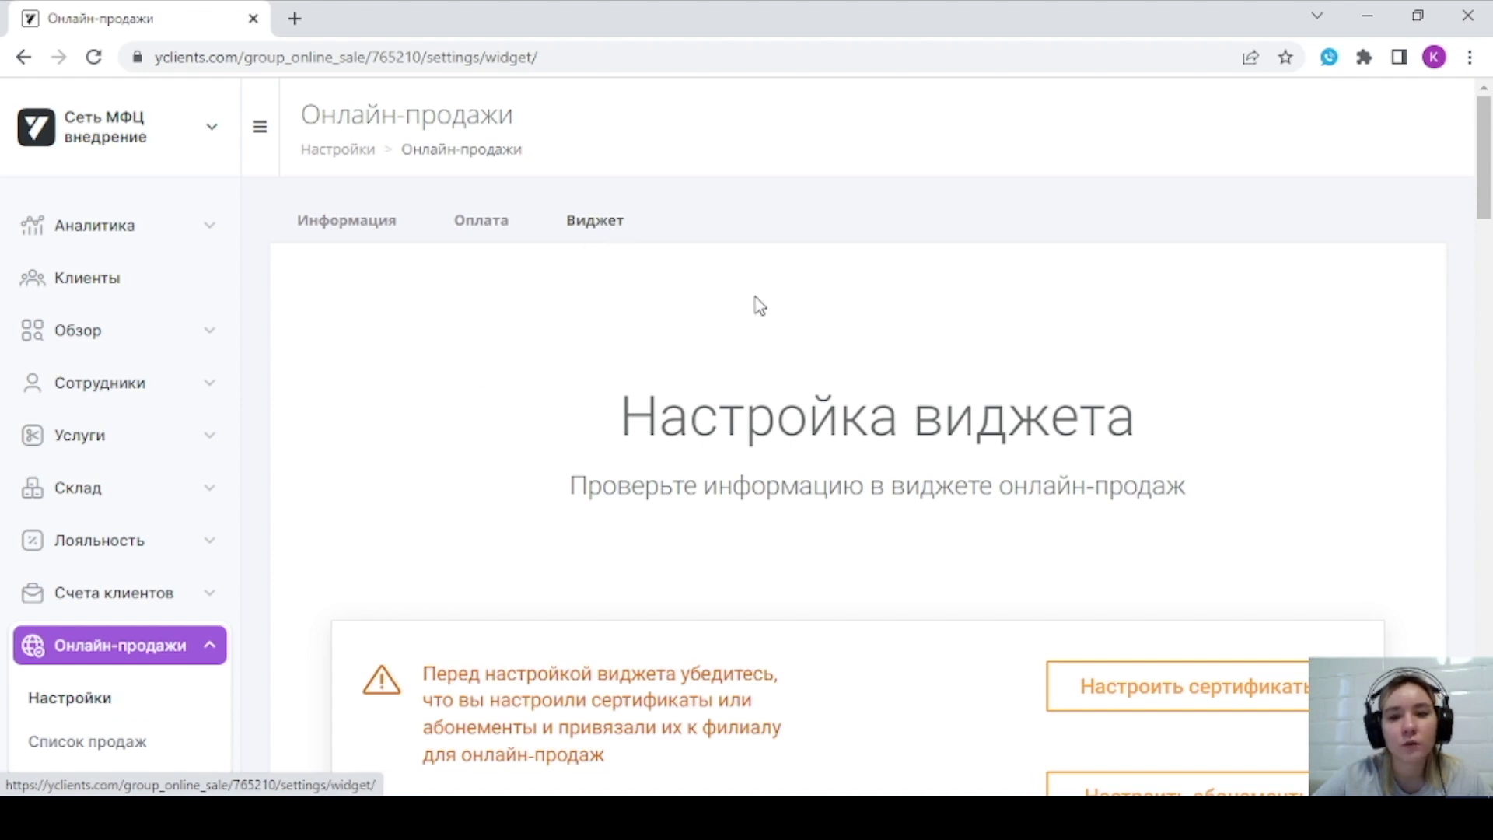
scroll(760, 305, down, 15)
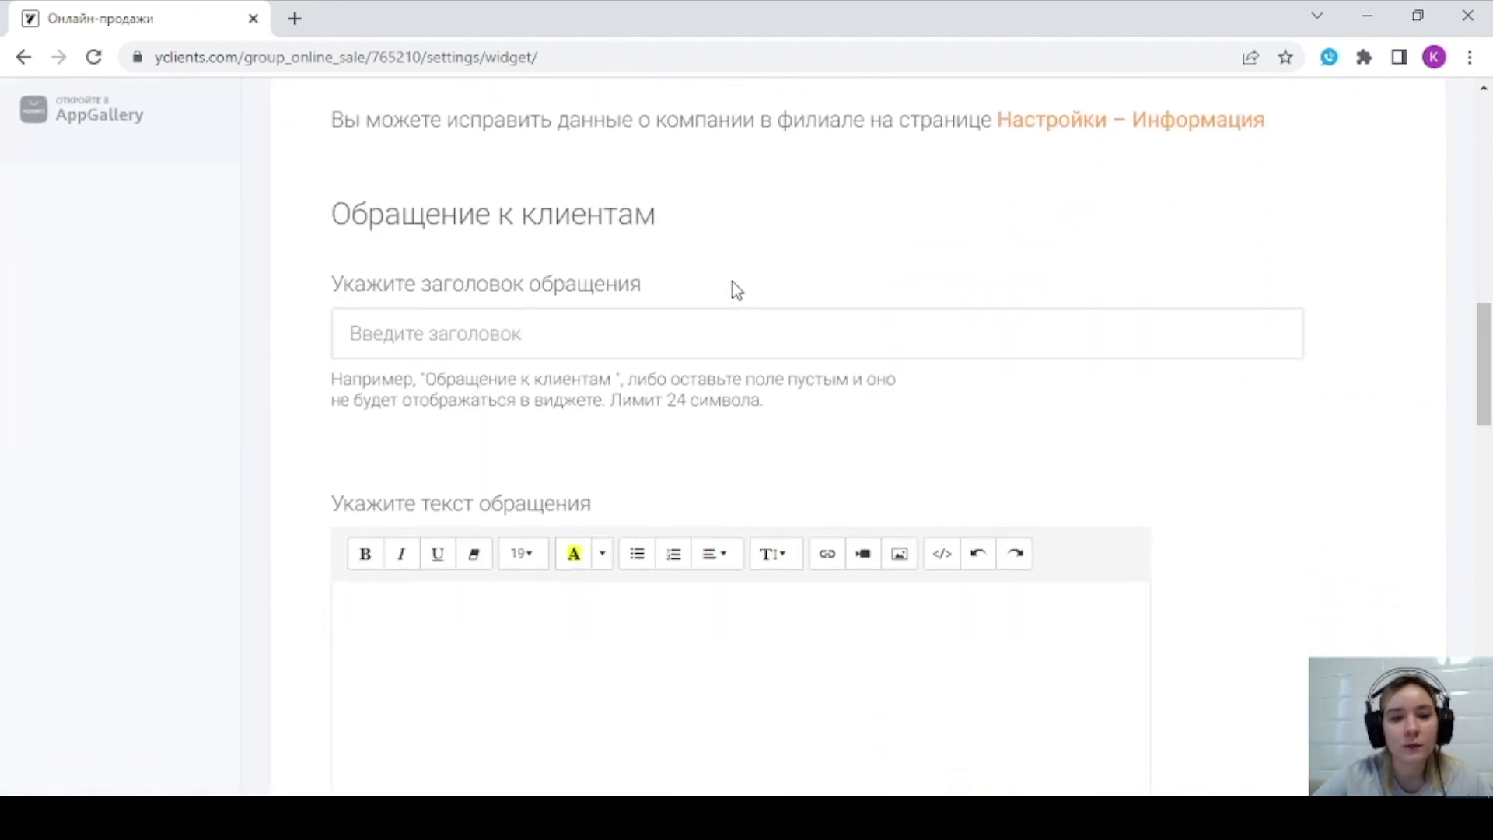
scroll(735, 290, down, 15)
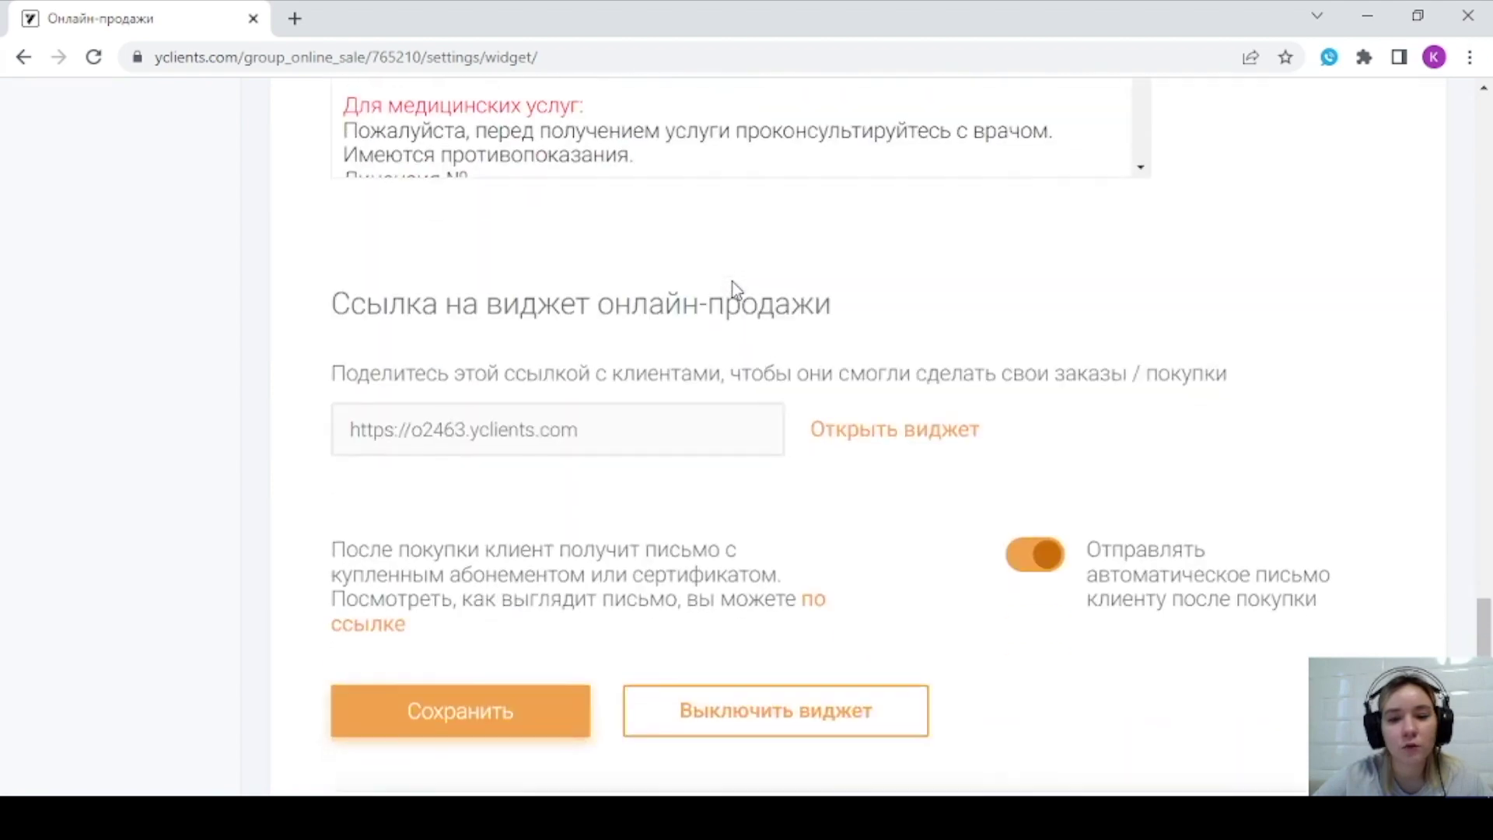
scroll(622, 272, down, 3)
scroll(489, 280, up, 2)
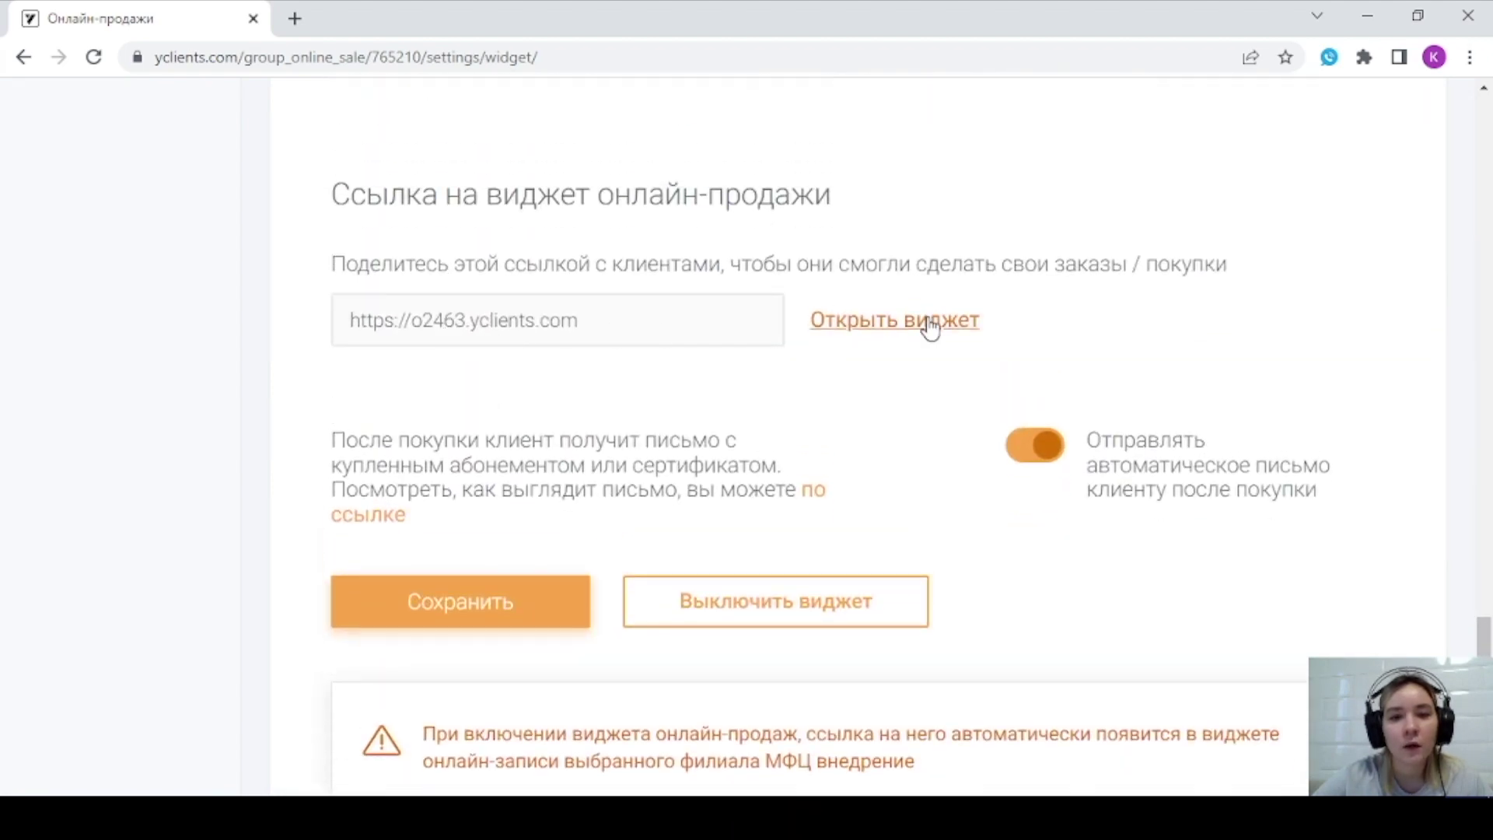
- Open the online-sales widget and review the price, discount, validity and usage terms of the 5000 ₽ certificate
click(859, 322)
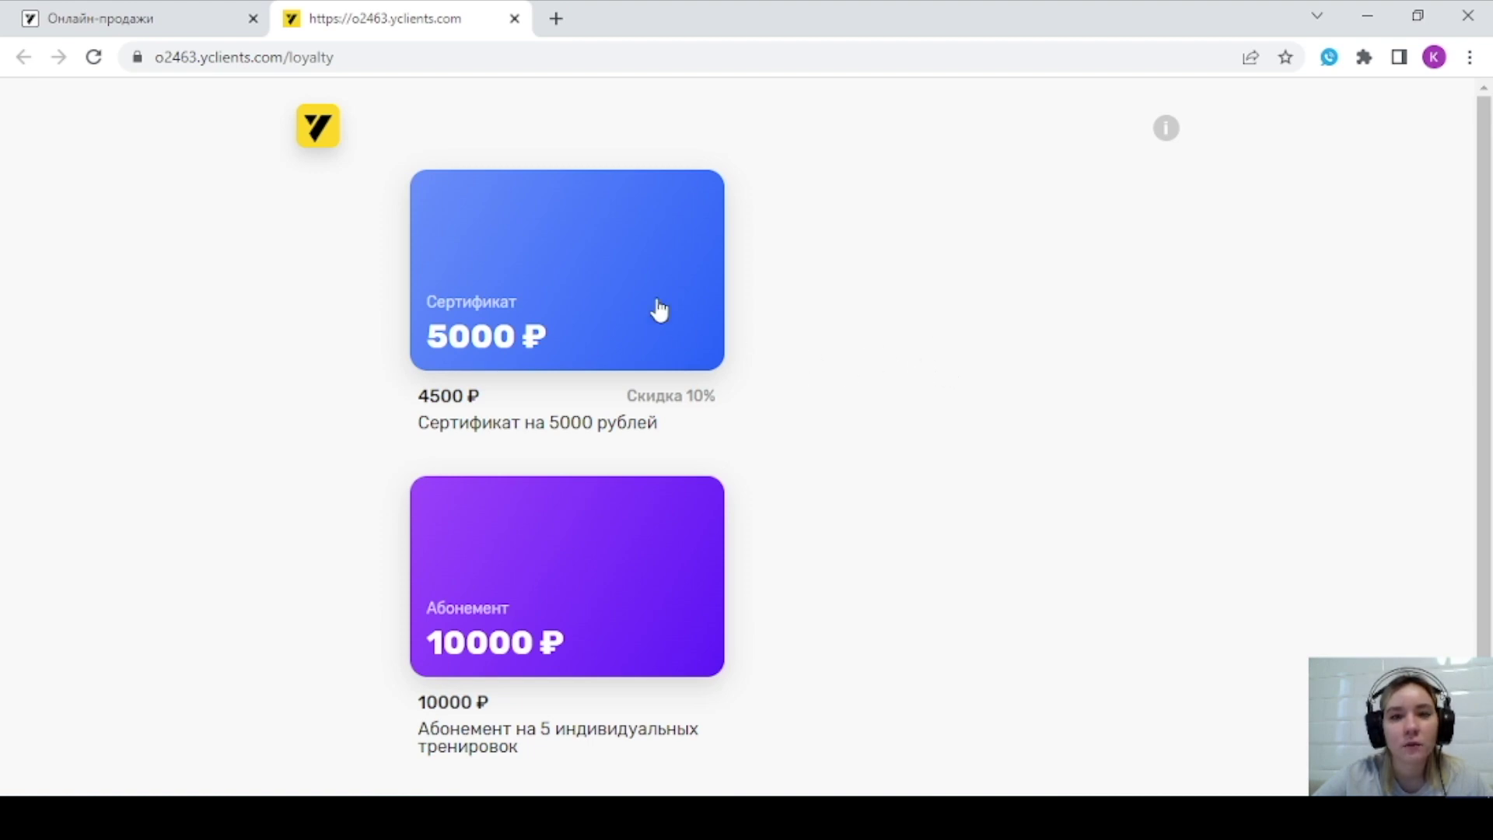
click(532, 305)
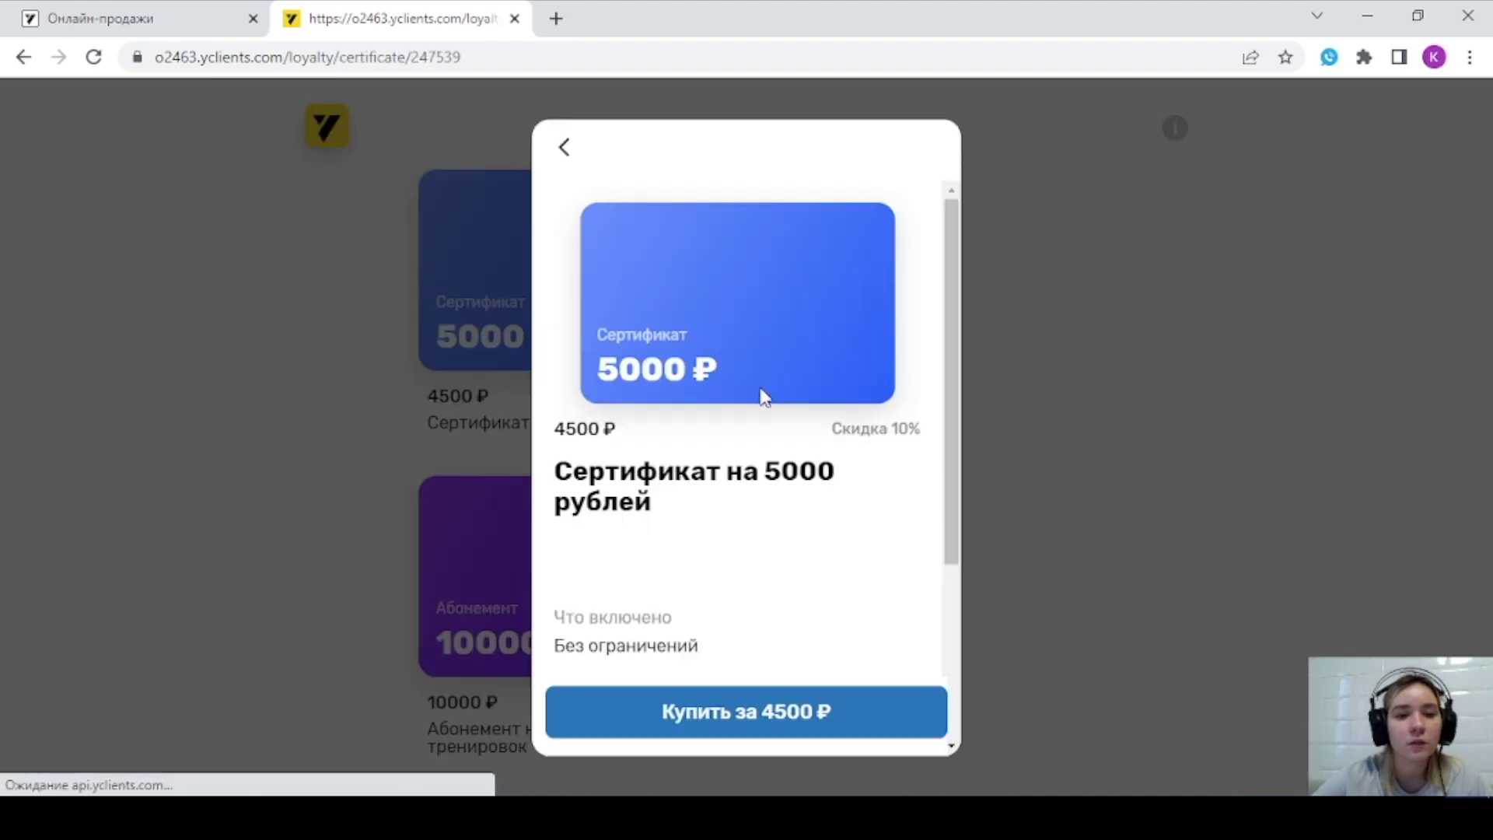
scroll(715, 446, down, 4)
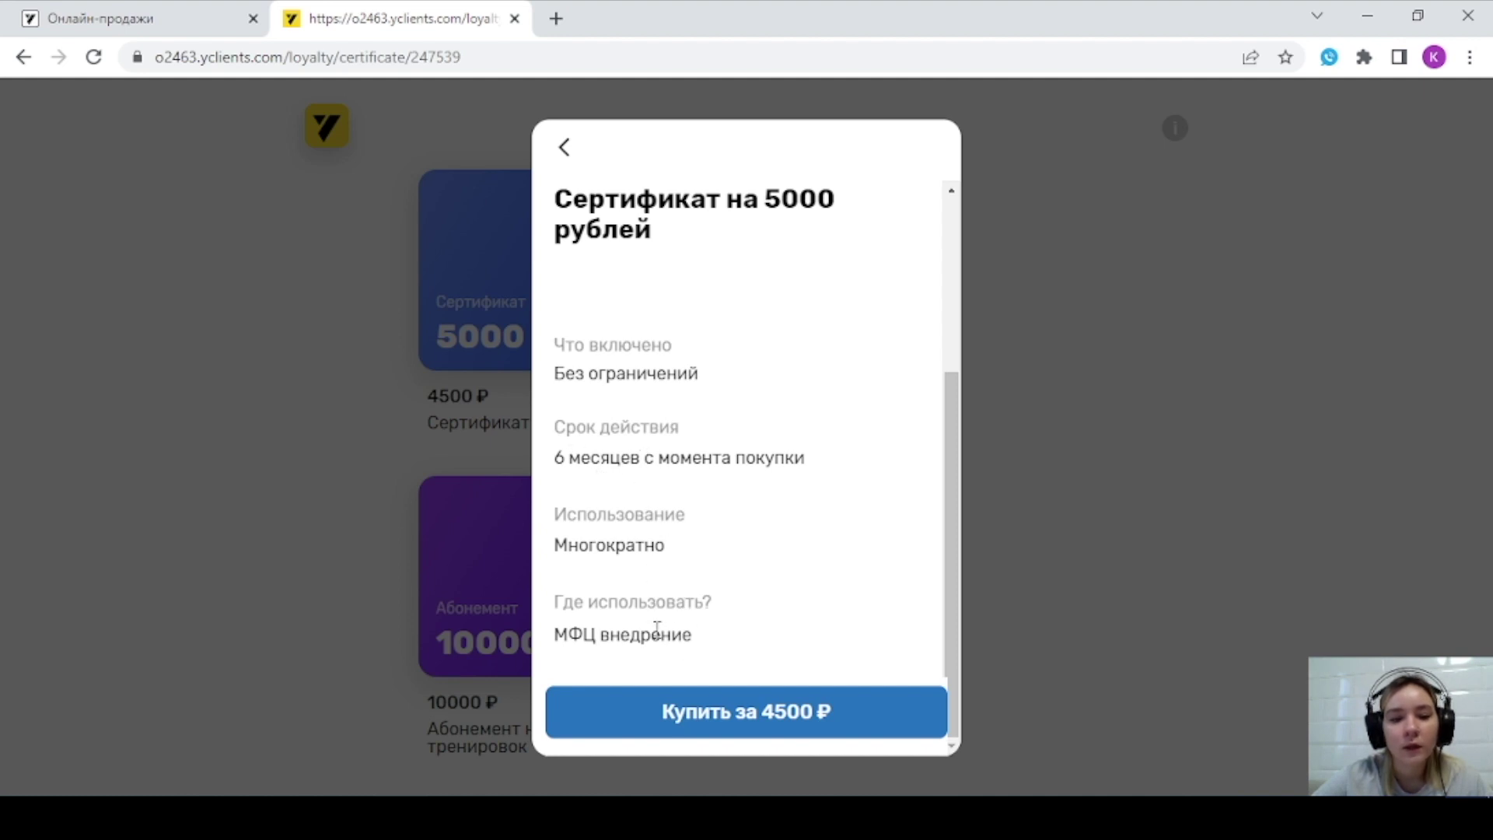
scroll(672, 618, up, 4)
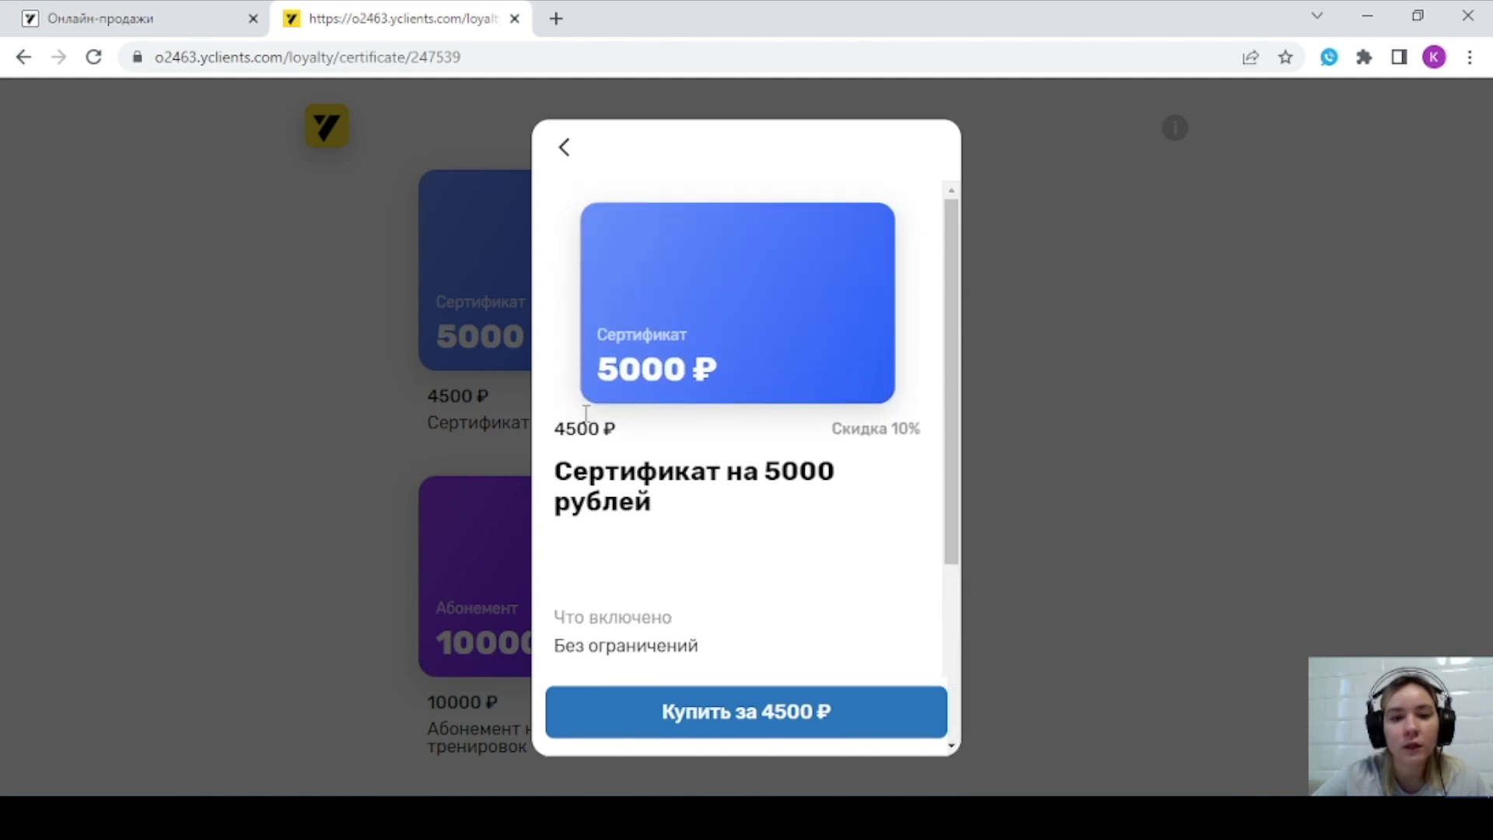
drag(600, 370, 622, 364)
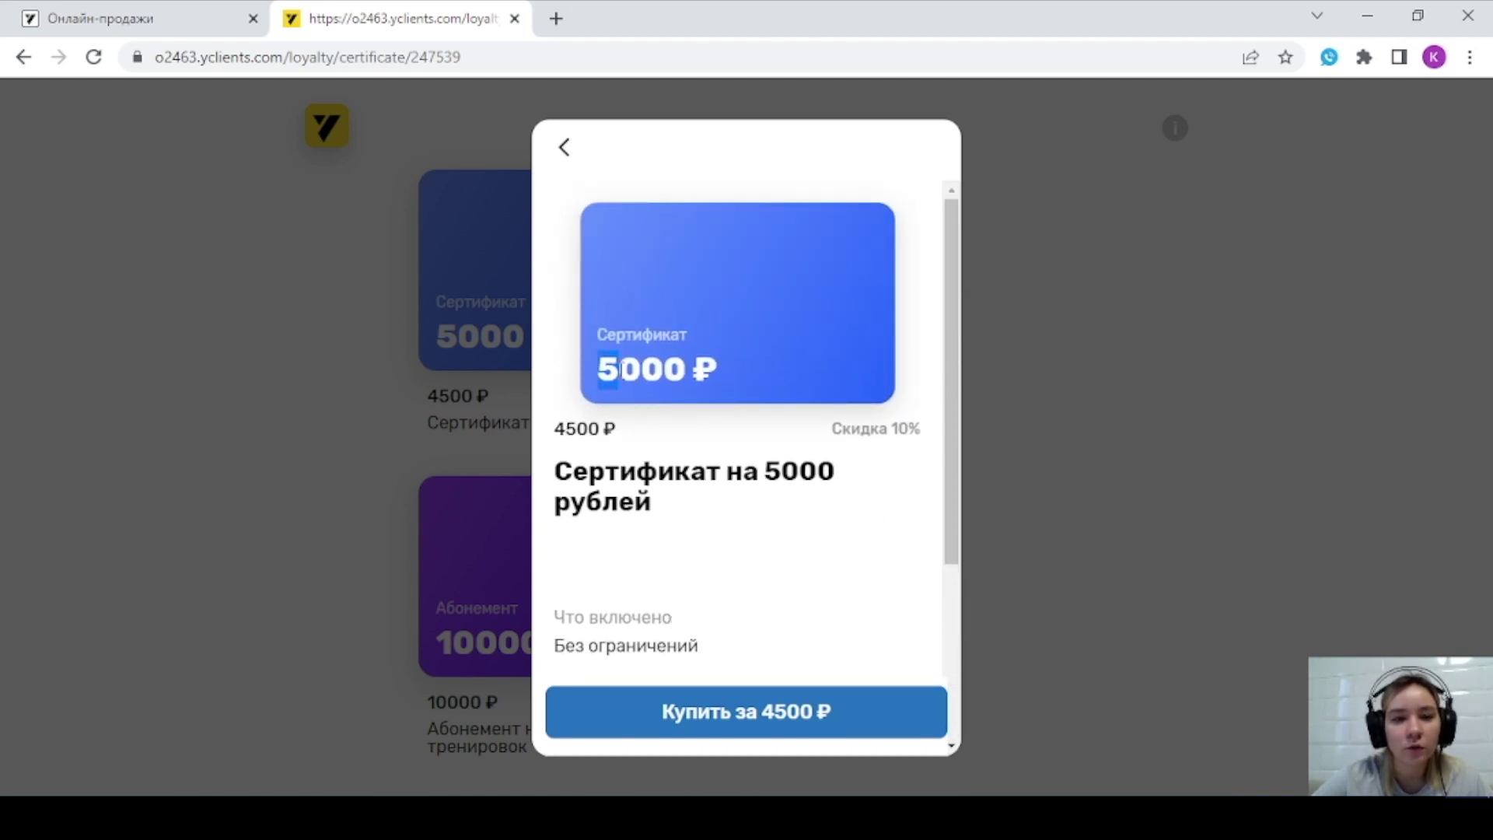
drag(842, 430, 930, 437)
double_click(849, 432)
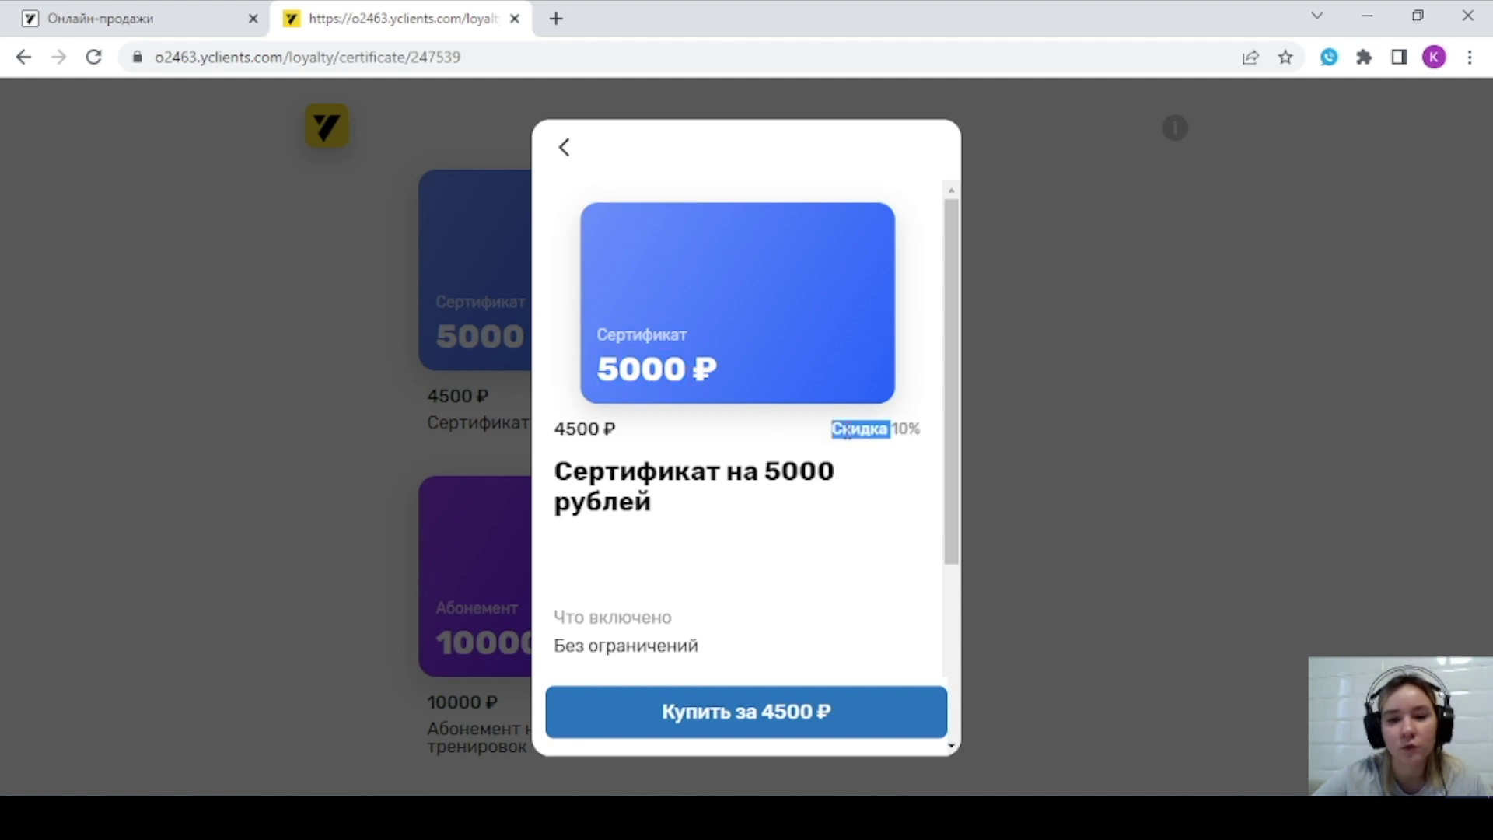
click(1119, 597)
- Review the terms of the subscription for 5 individual training sessions (Абонемент на 5 индивидуальных тренировок) in the widget
scroll(548, 552, down, 1)
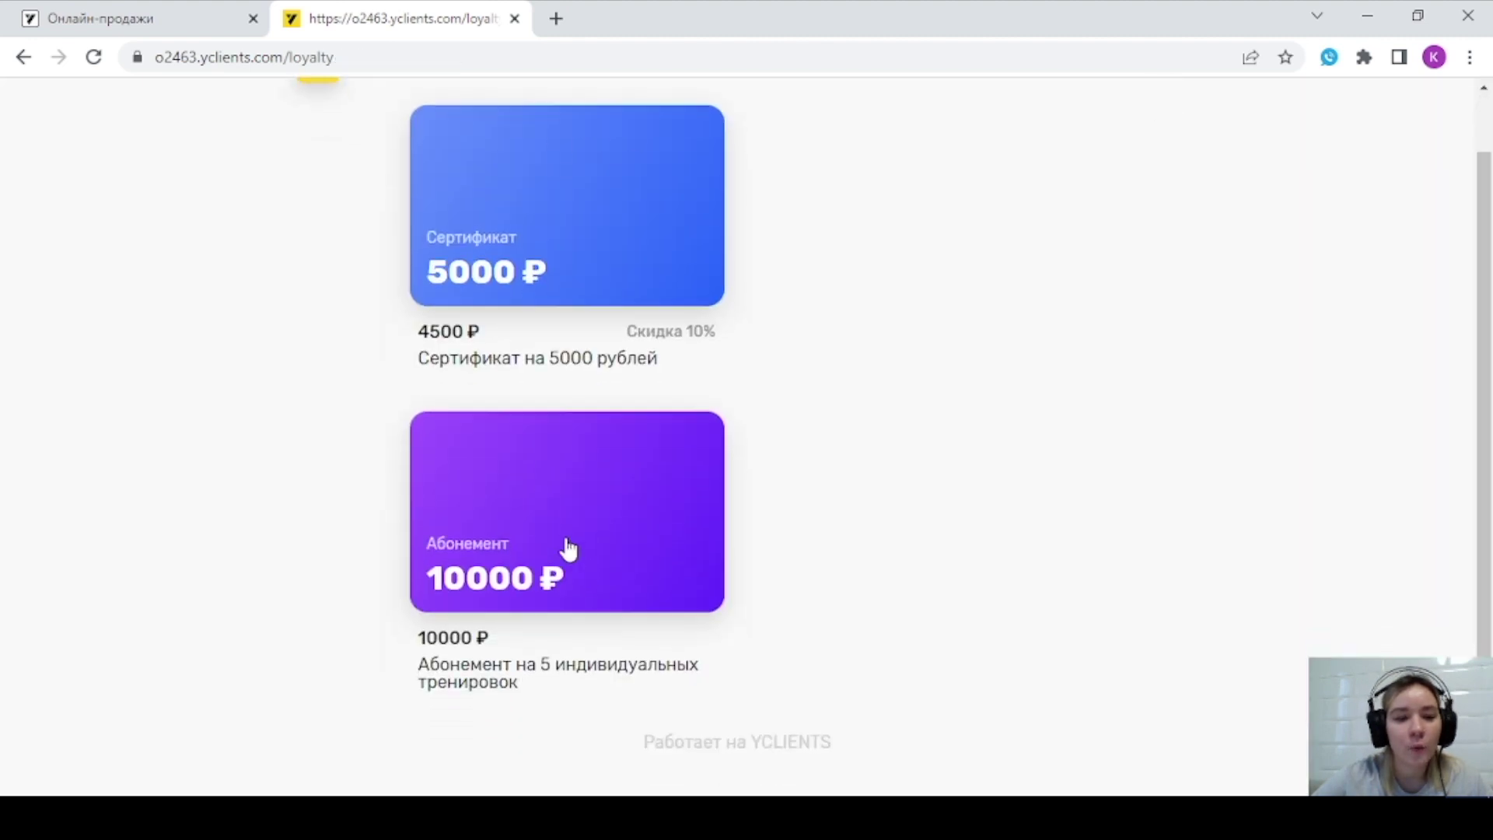
click(529, 517)
scroll(710, 357, down, 4)
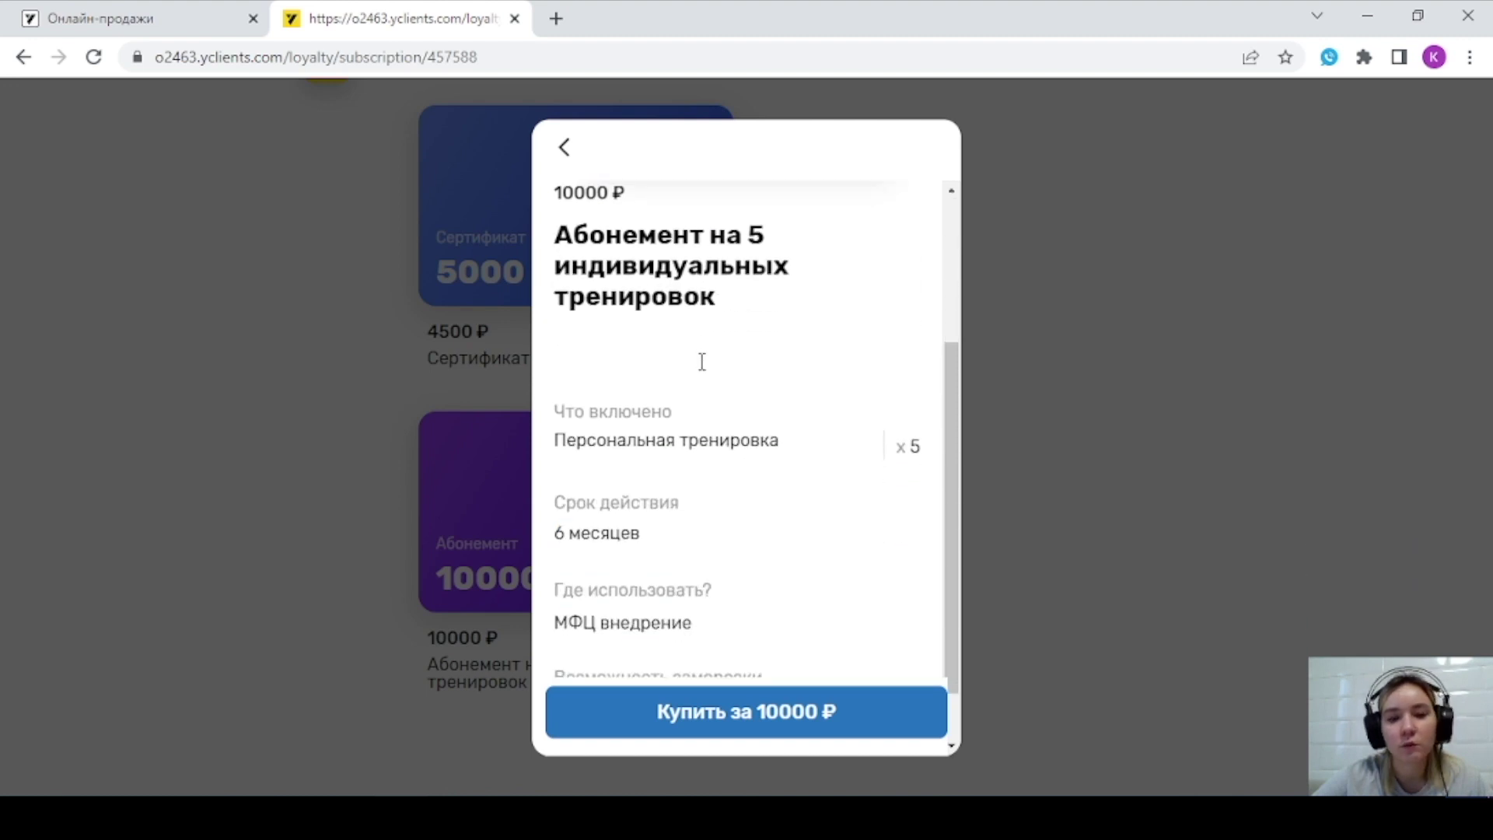
drag(886, 389, 925, 377)
click(694, 360)
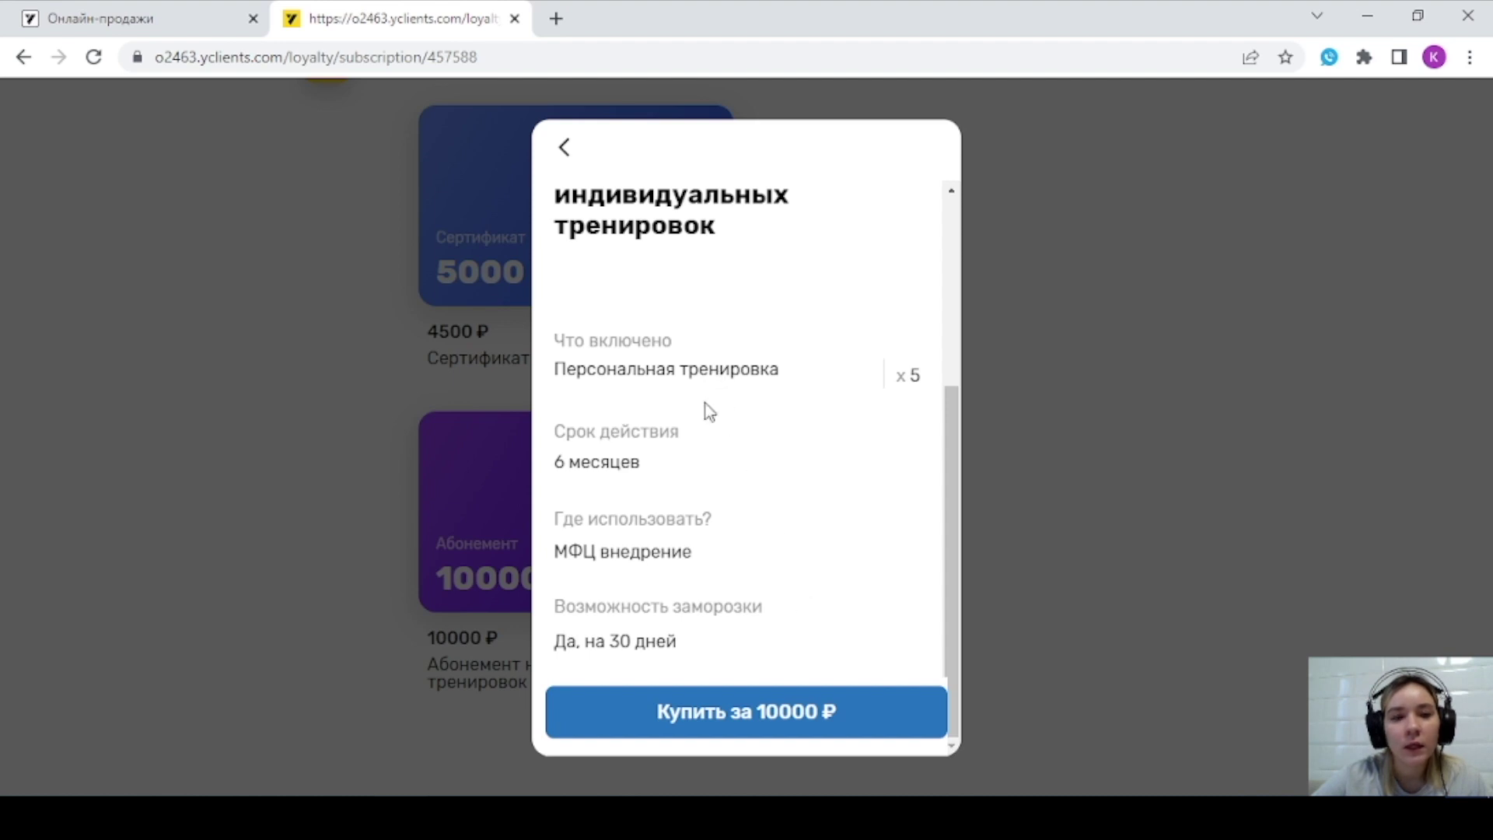
- Preview the subscription's checkout from the buyer details to the ЮKassa bank card form, and close the checkout without paying
click(761, 715)
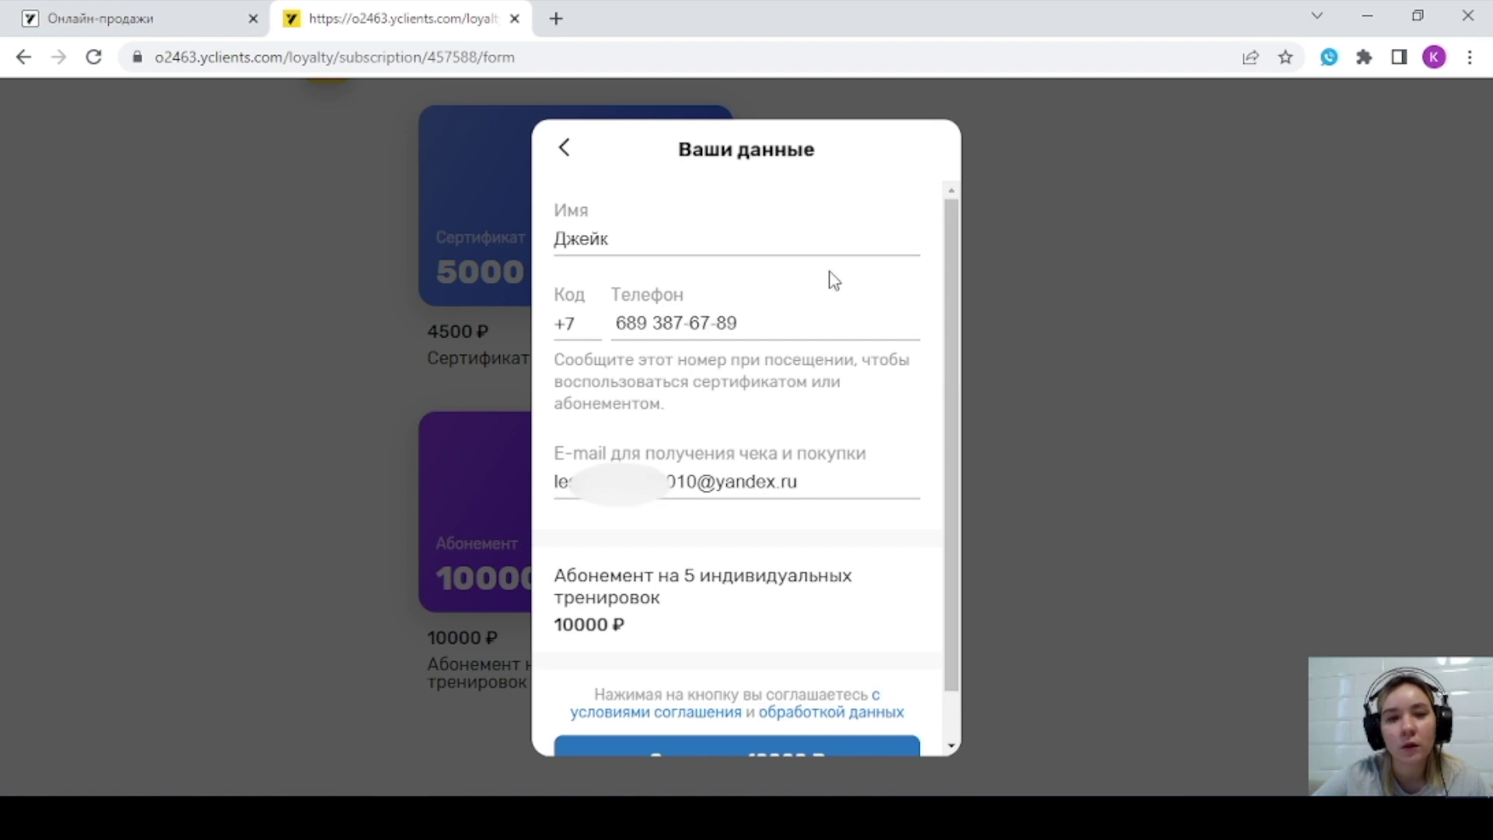
click(655, 247)
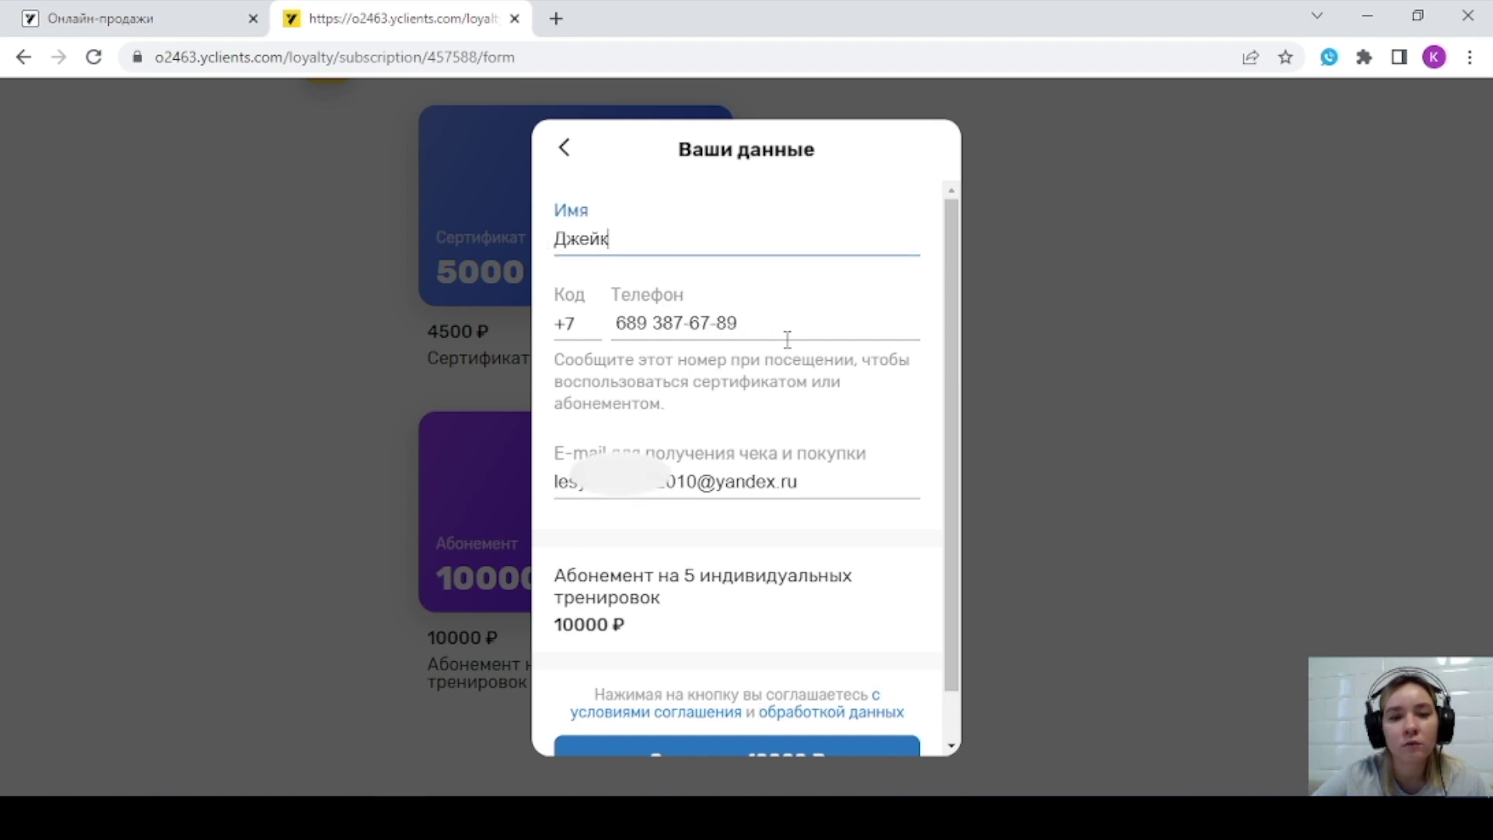
scroll(756, 474, down, 1)
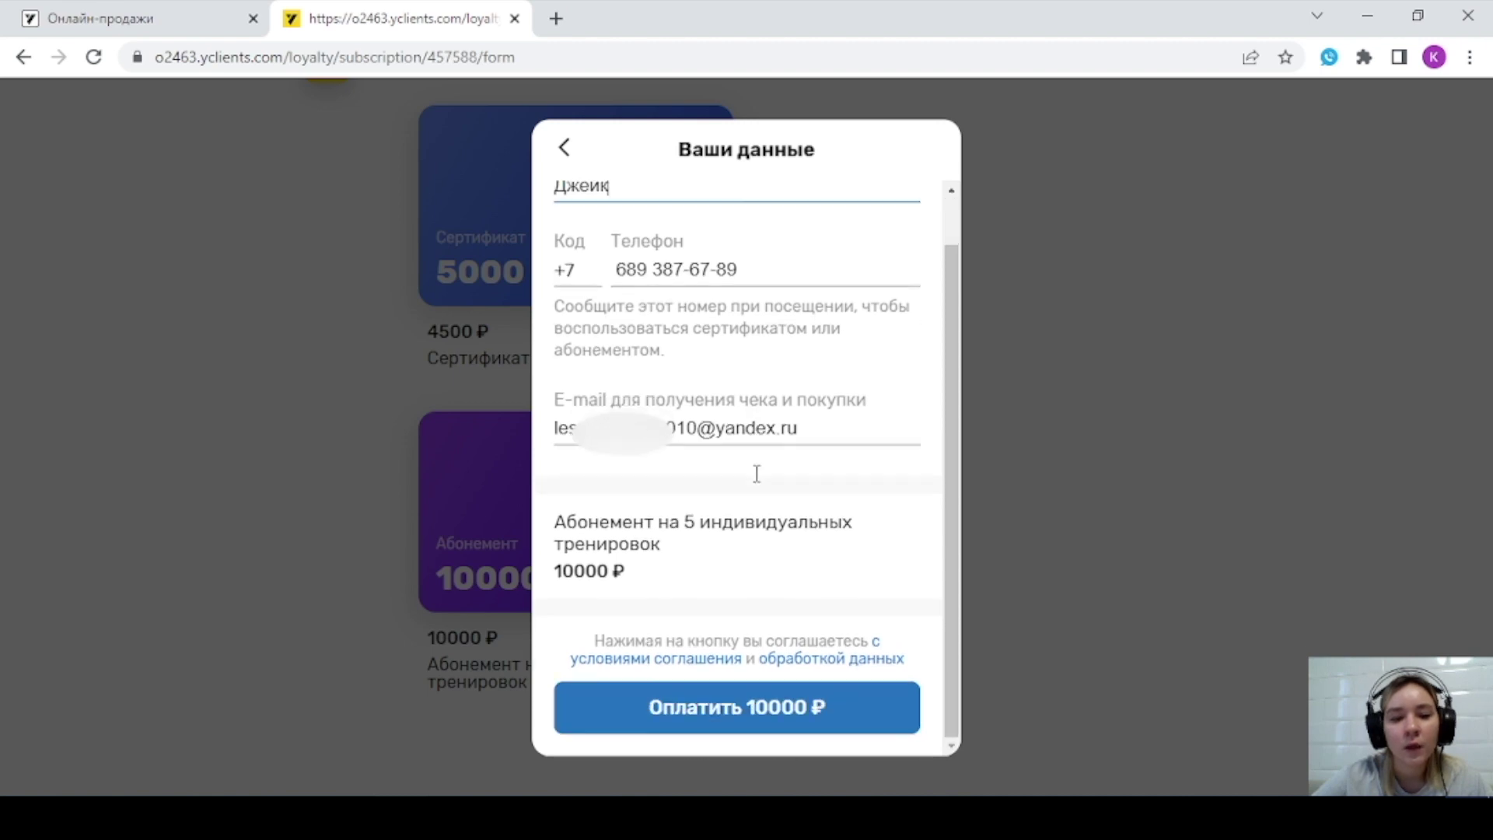
click(751, 711)
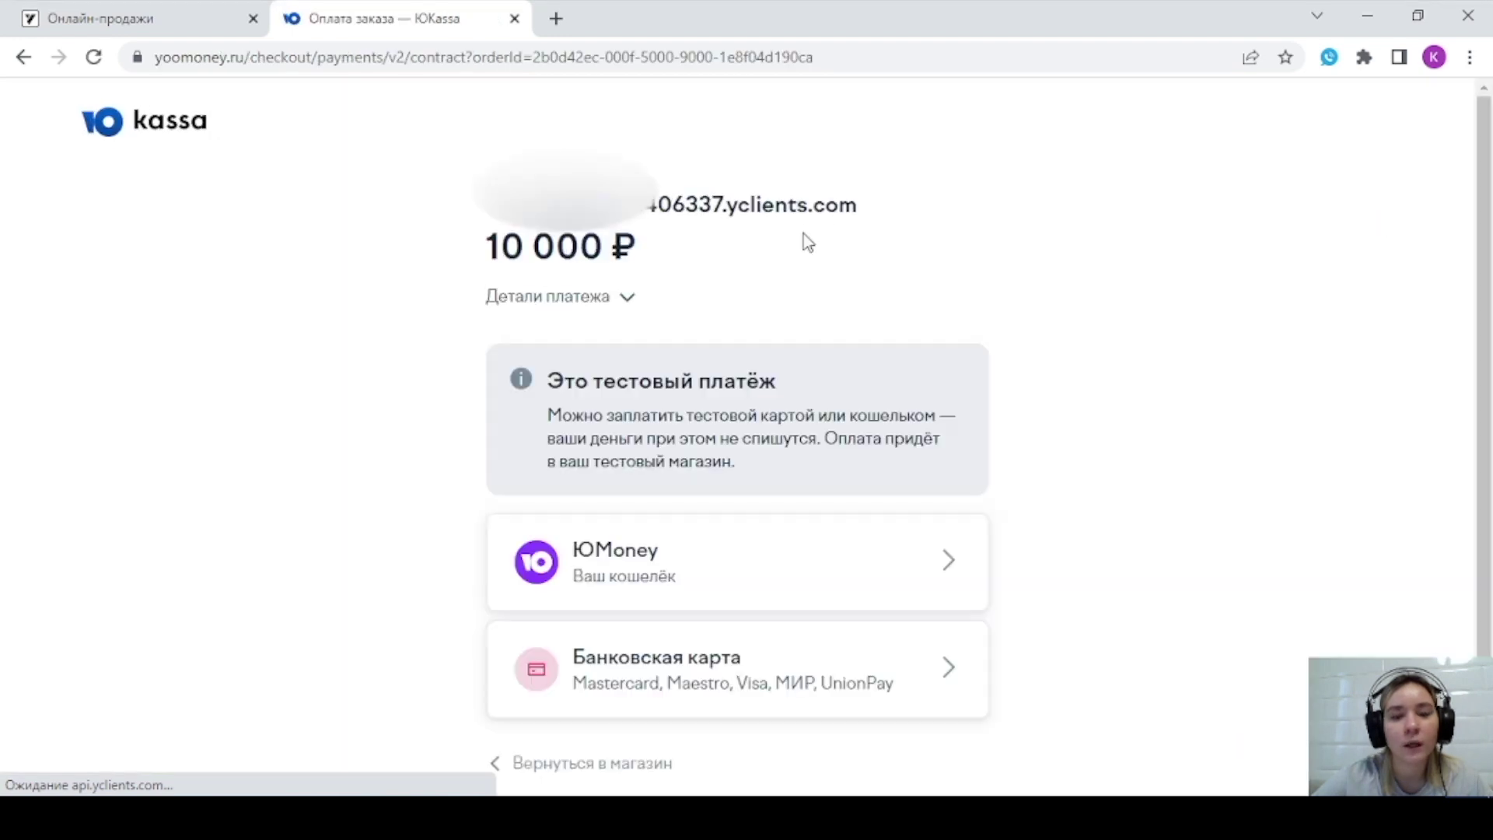
scroll(811, 303, down, 2)
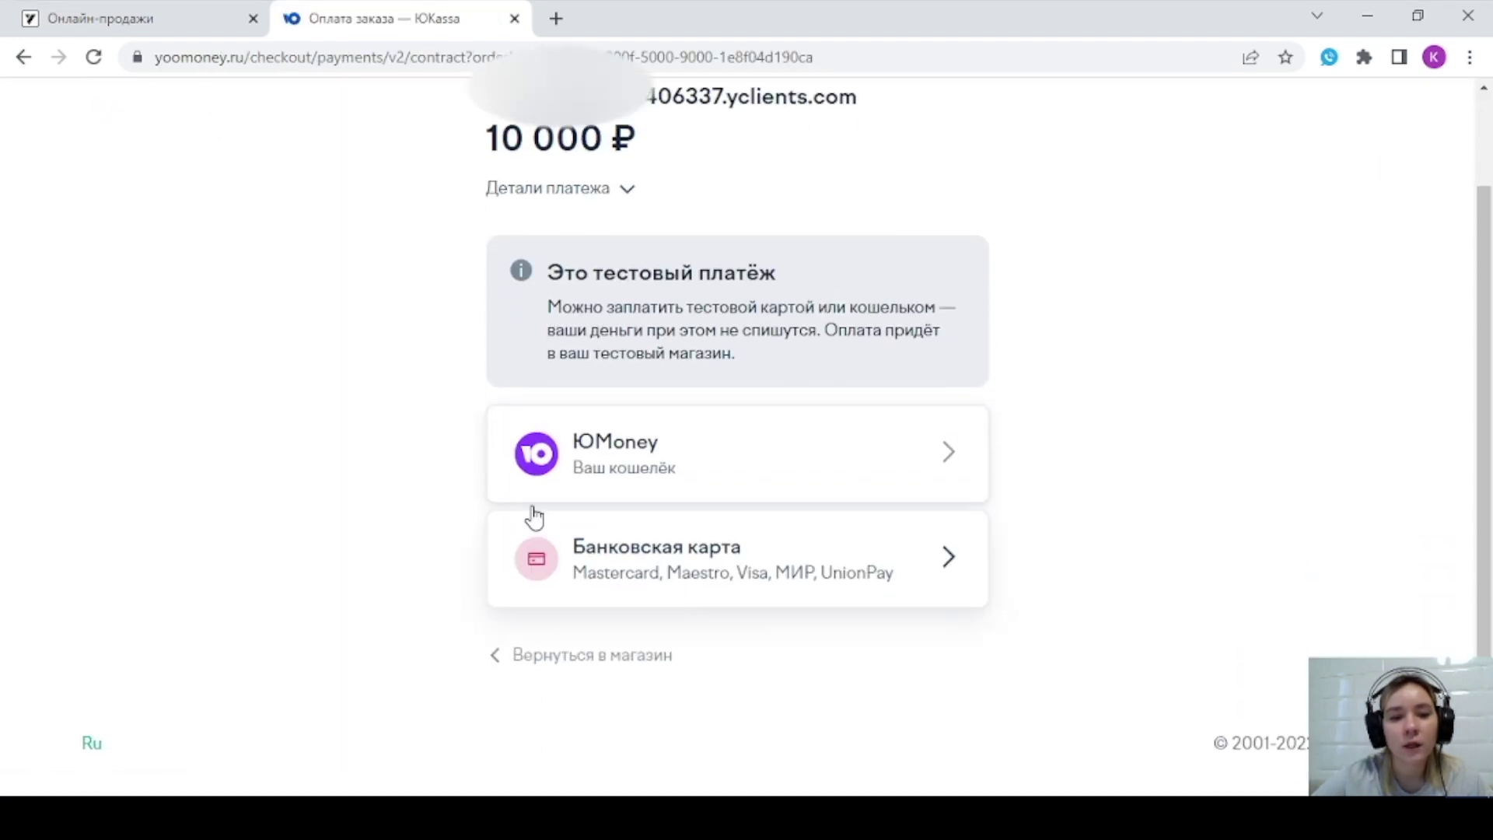
click(633, 577)
scroll(833, 390, down, 3)
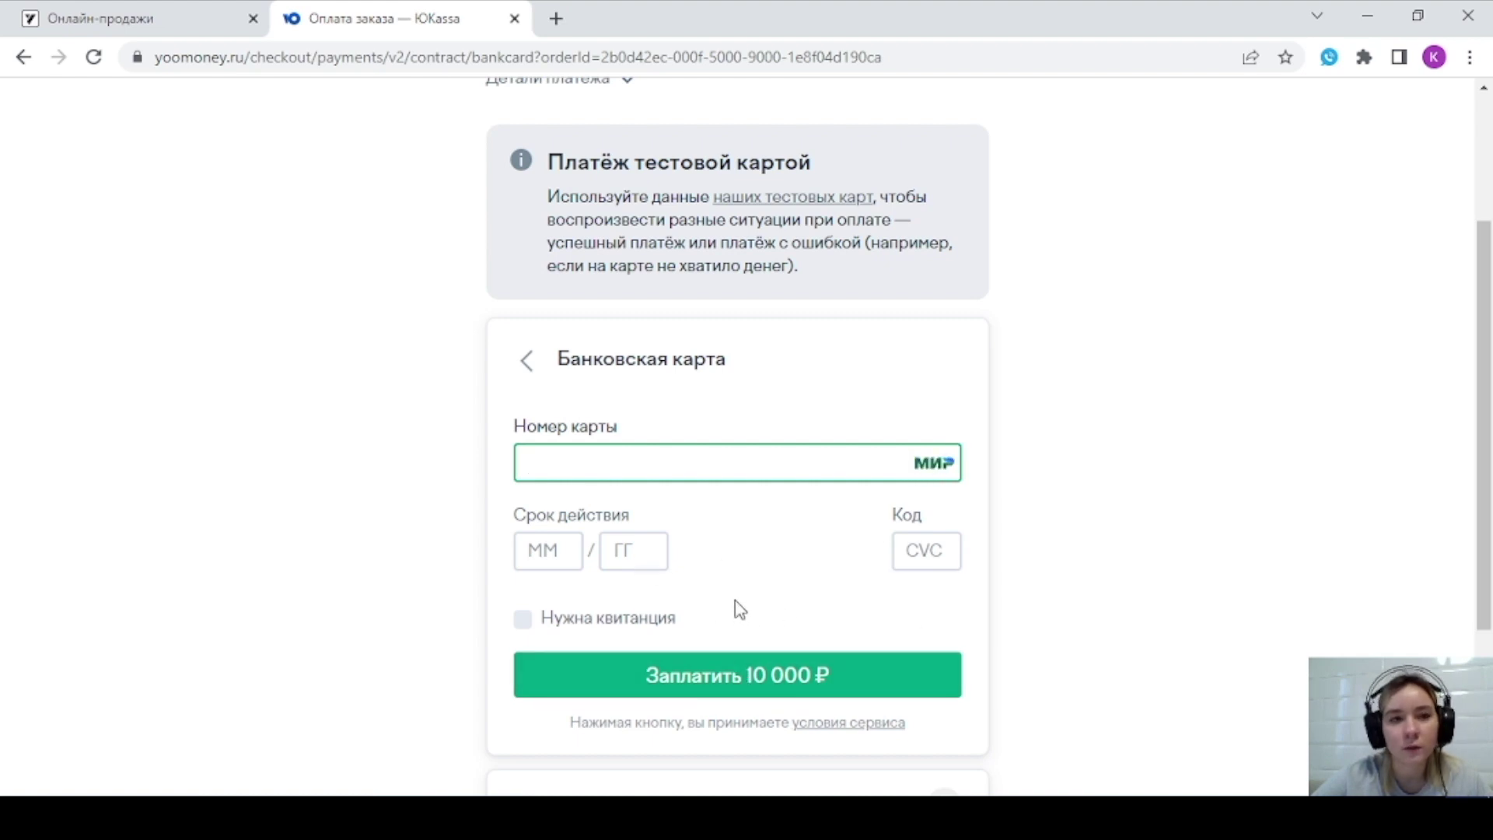
click(193, 27)
click(514, 18)
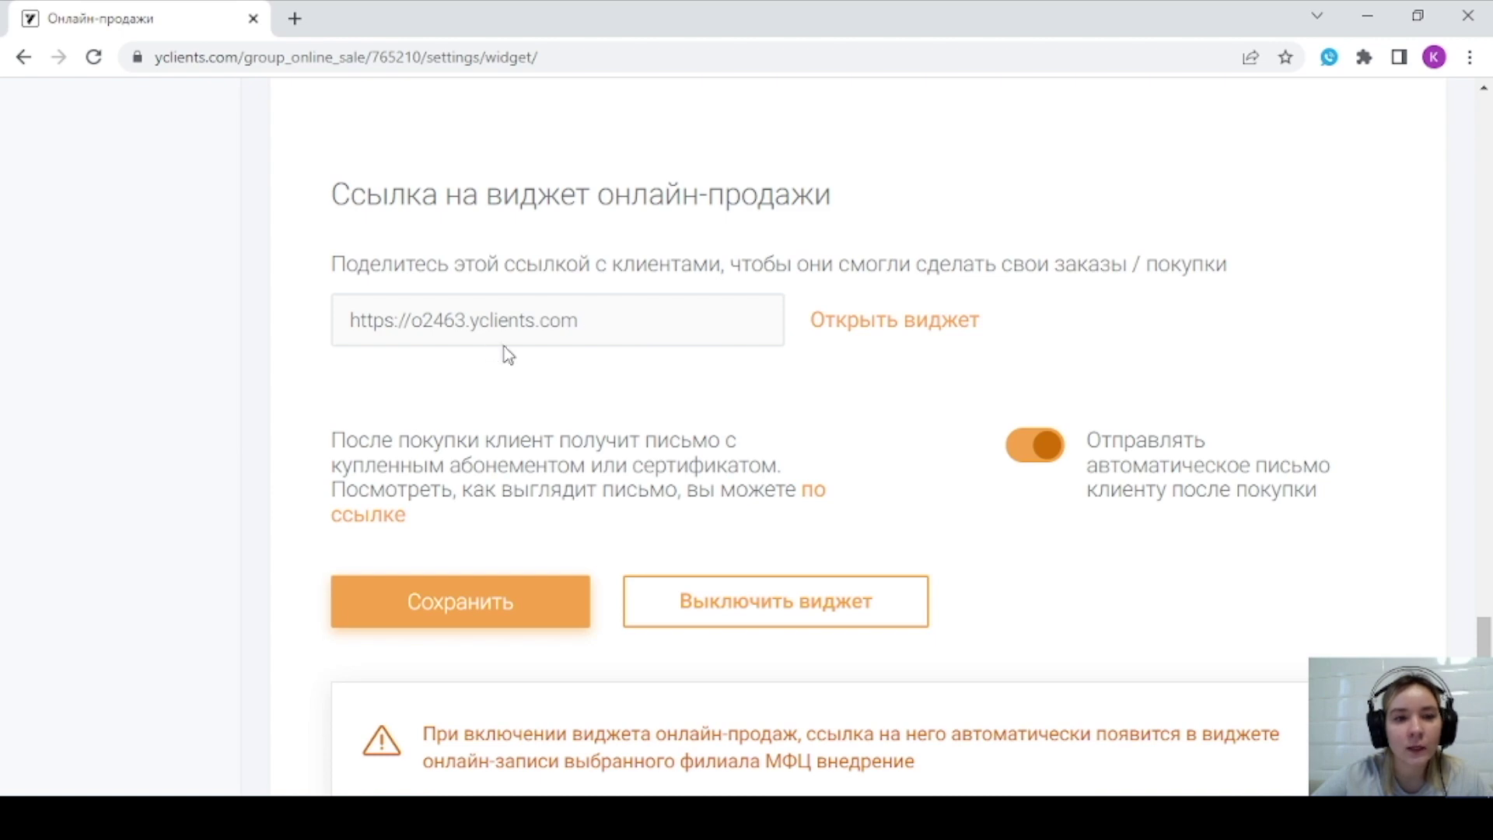
- Switch from the network to the branch «МФЦ внедрение»
scroll(650, 376, up, 2)
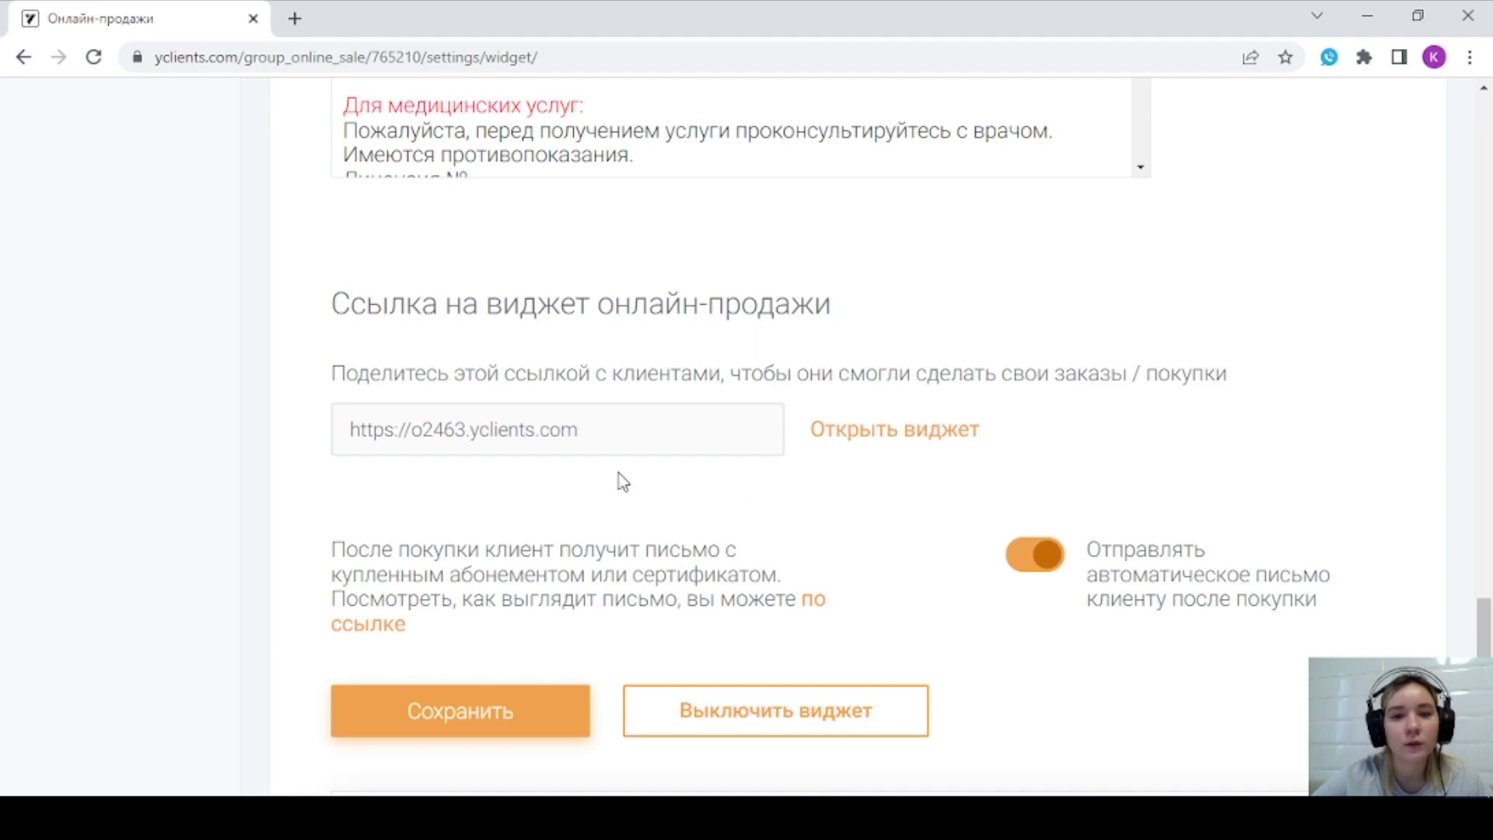
scroll(623, 481, up, 15)
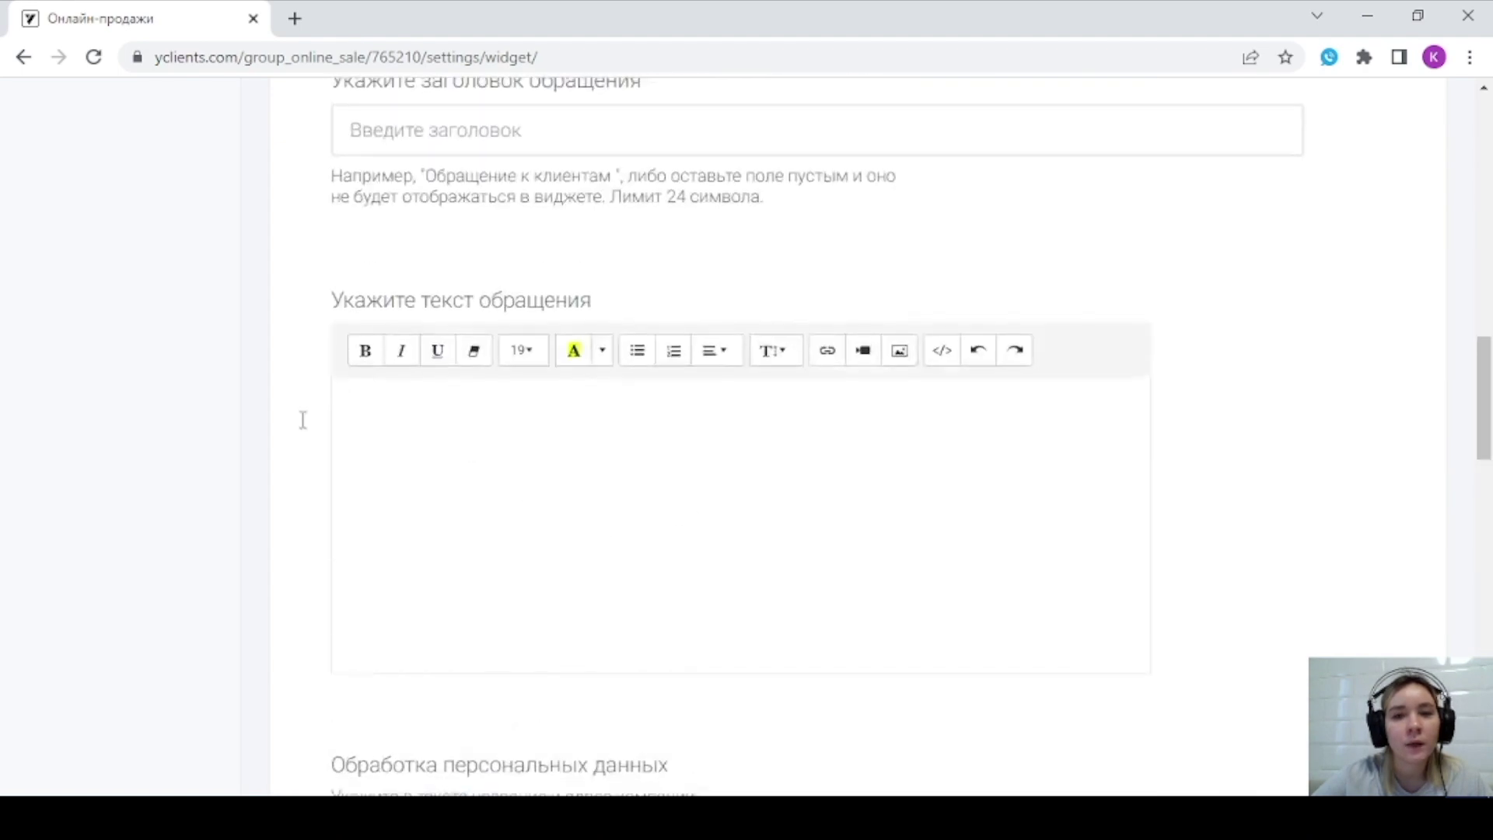
scroll(303, 420, up, 10)
click(174, 147)
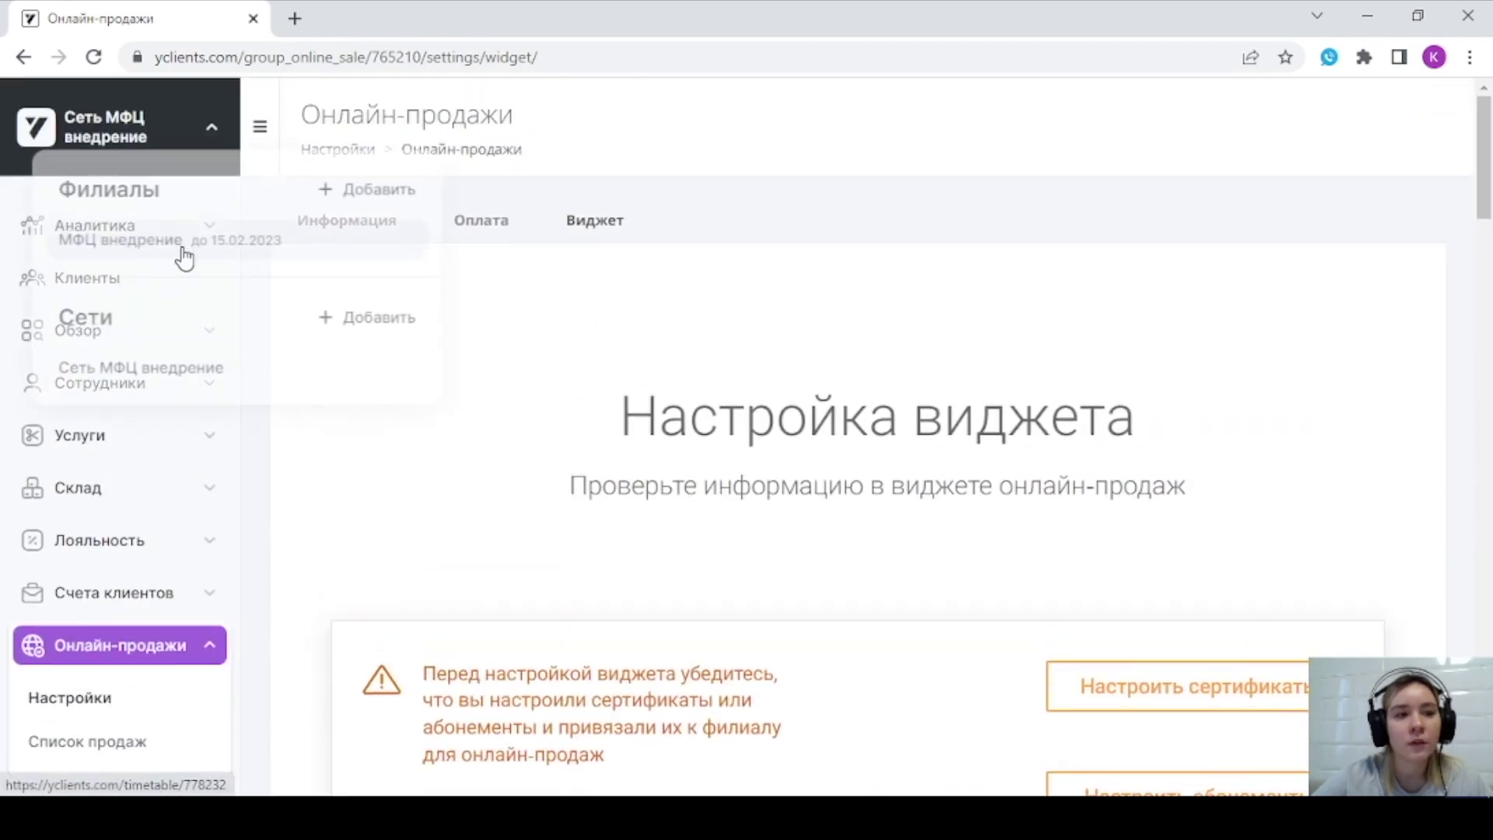
click(160, 250)
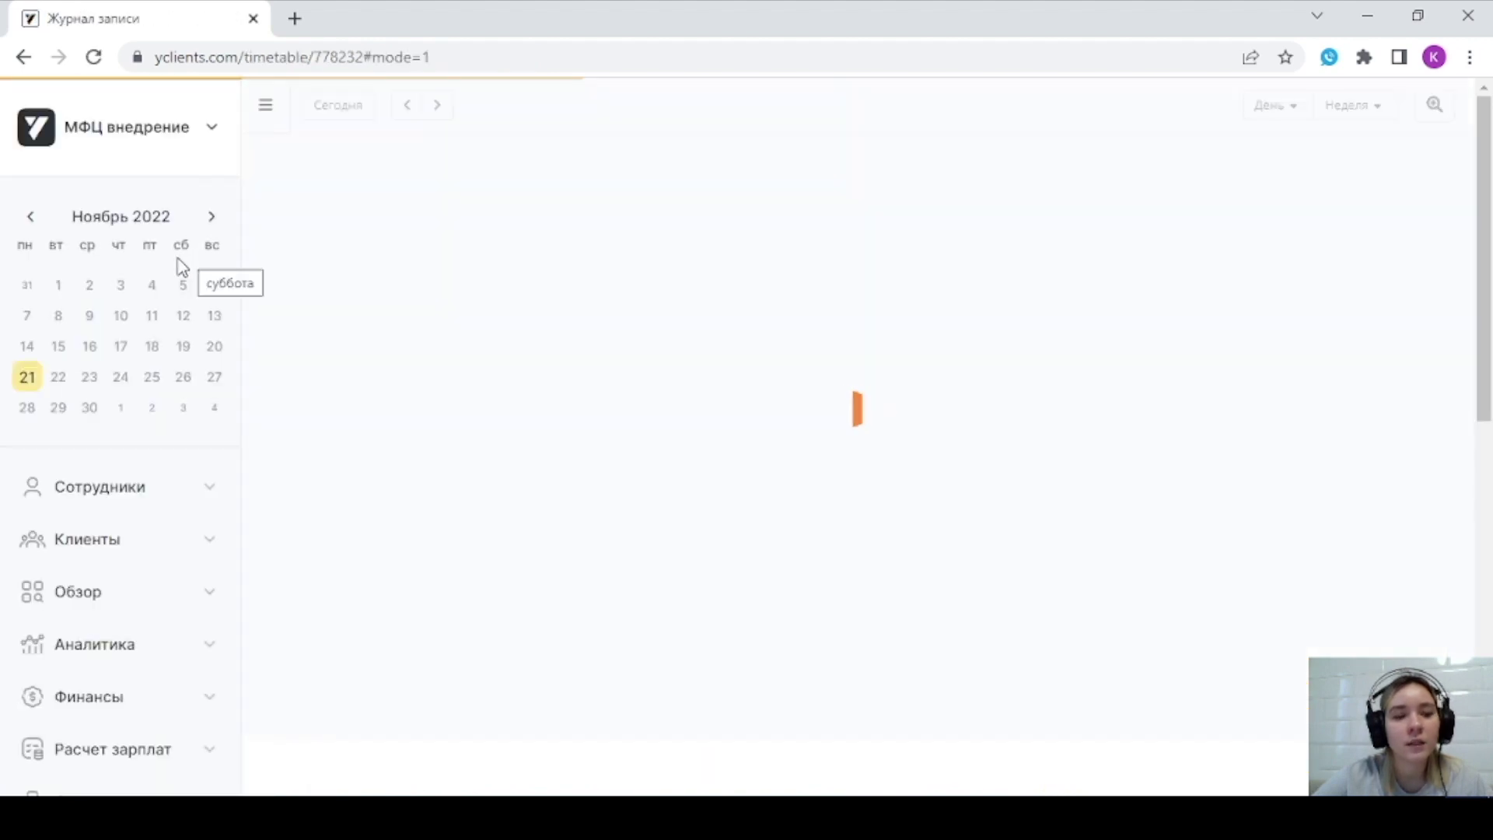
- Open the main settings of the booking form «Форма компании» among the branch's online booking forms (Формы онлайн-записи) for editing
scroll(176, 311, down, 5)
click(143, 533)
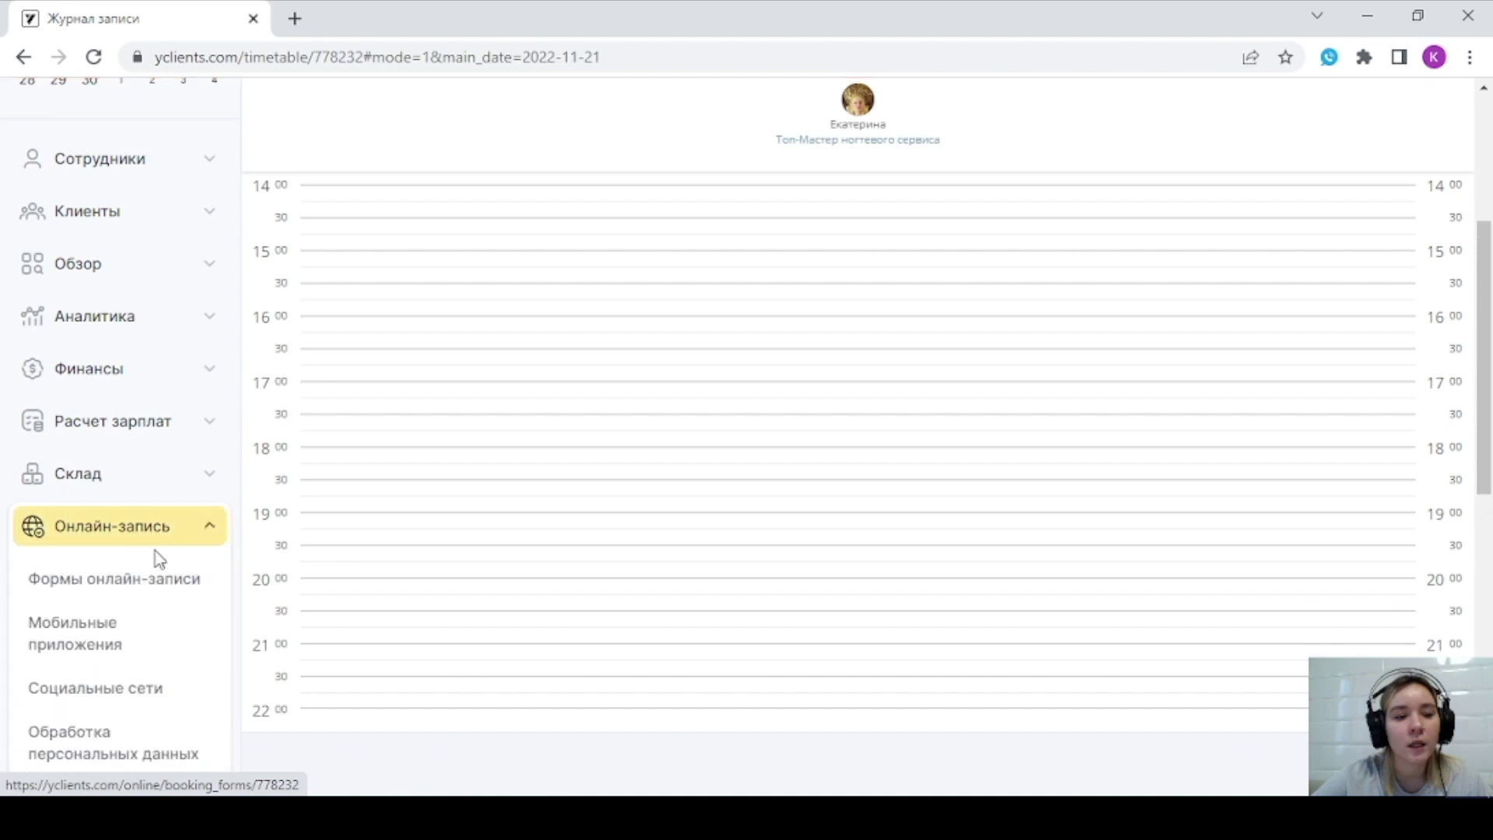
click(109, 583)
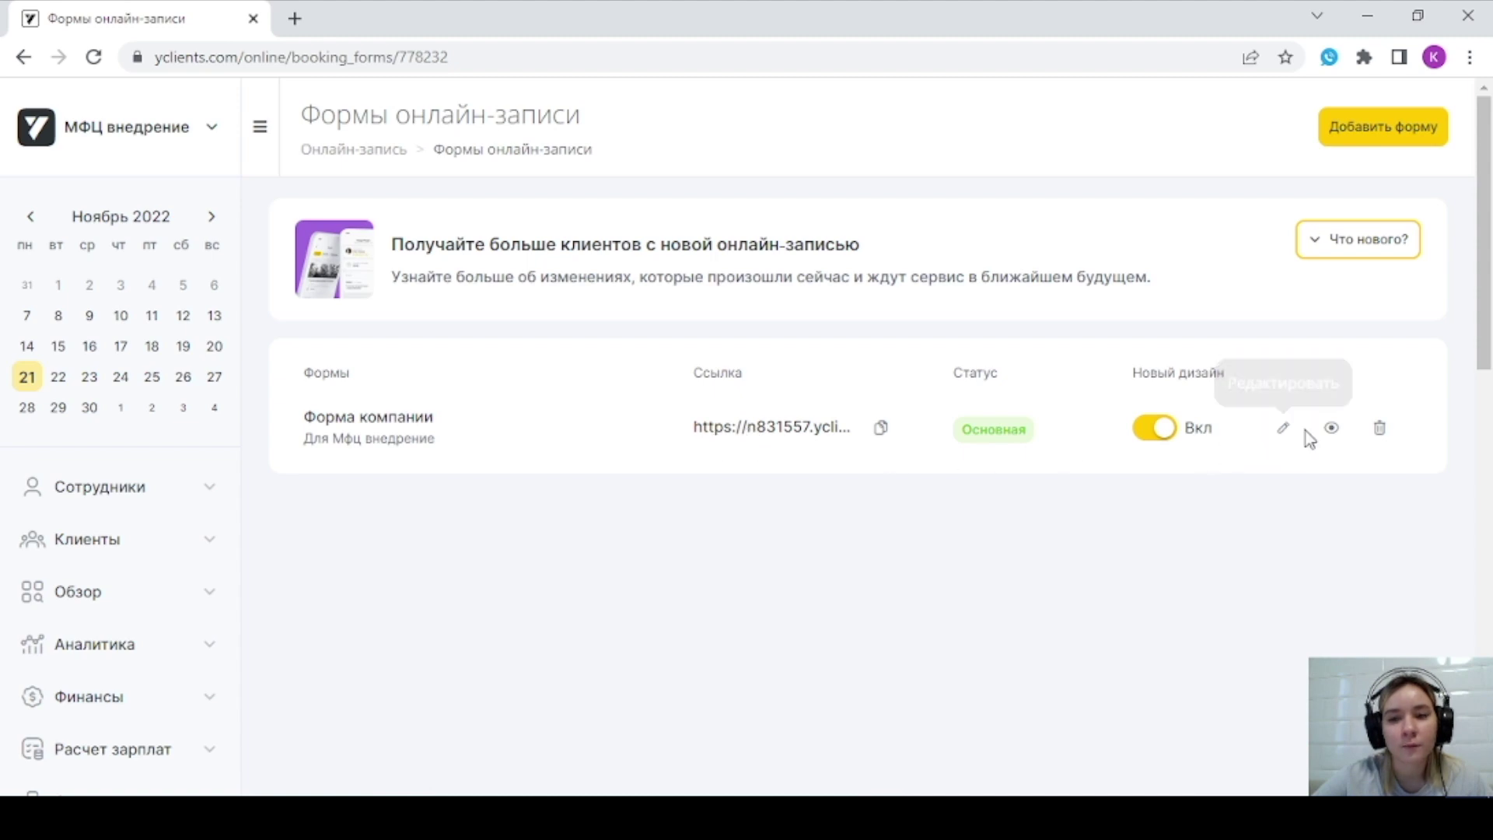
click(1283, 429)
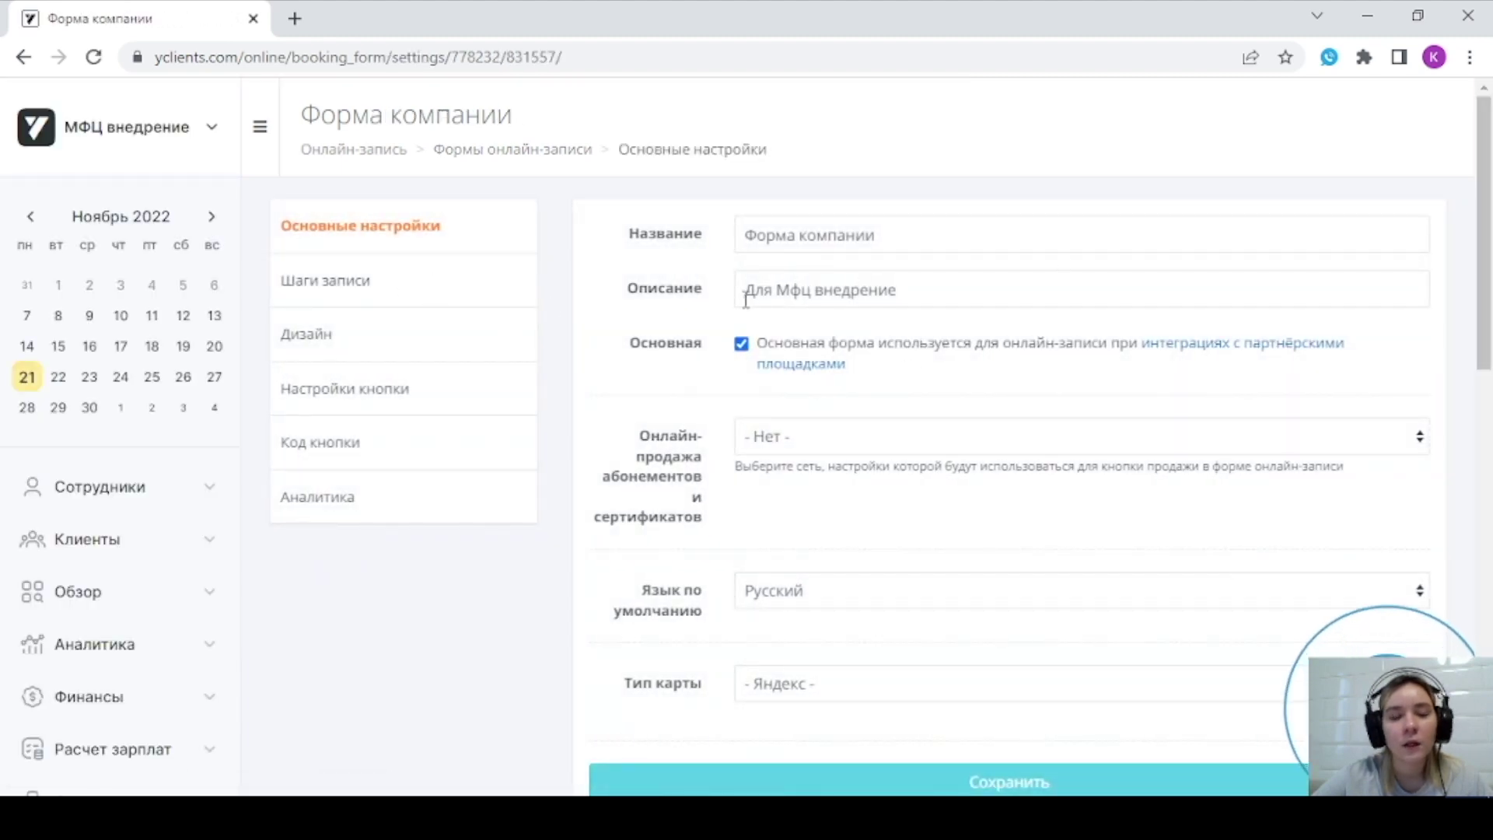
- Set the form's online sale of subscriptions and certificates to «Сеть МФЦ внедрение», save it and return to the booking forms list
scroll(734, 300, down, 1)
drag(647, 331, 702, 416)
click(825, 339)
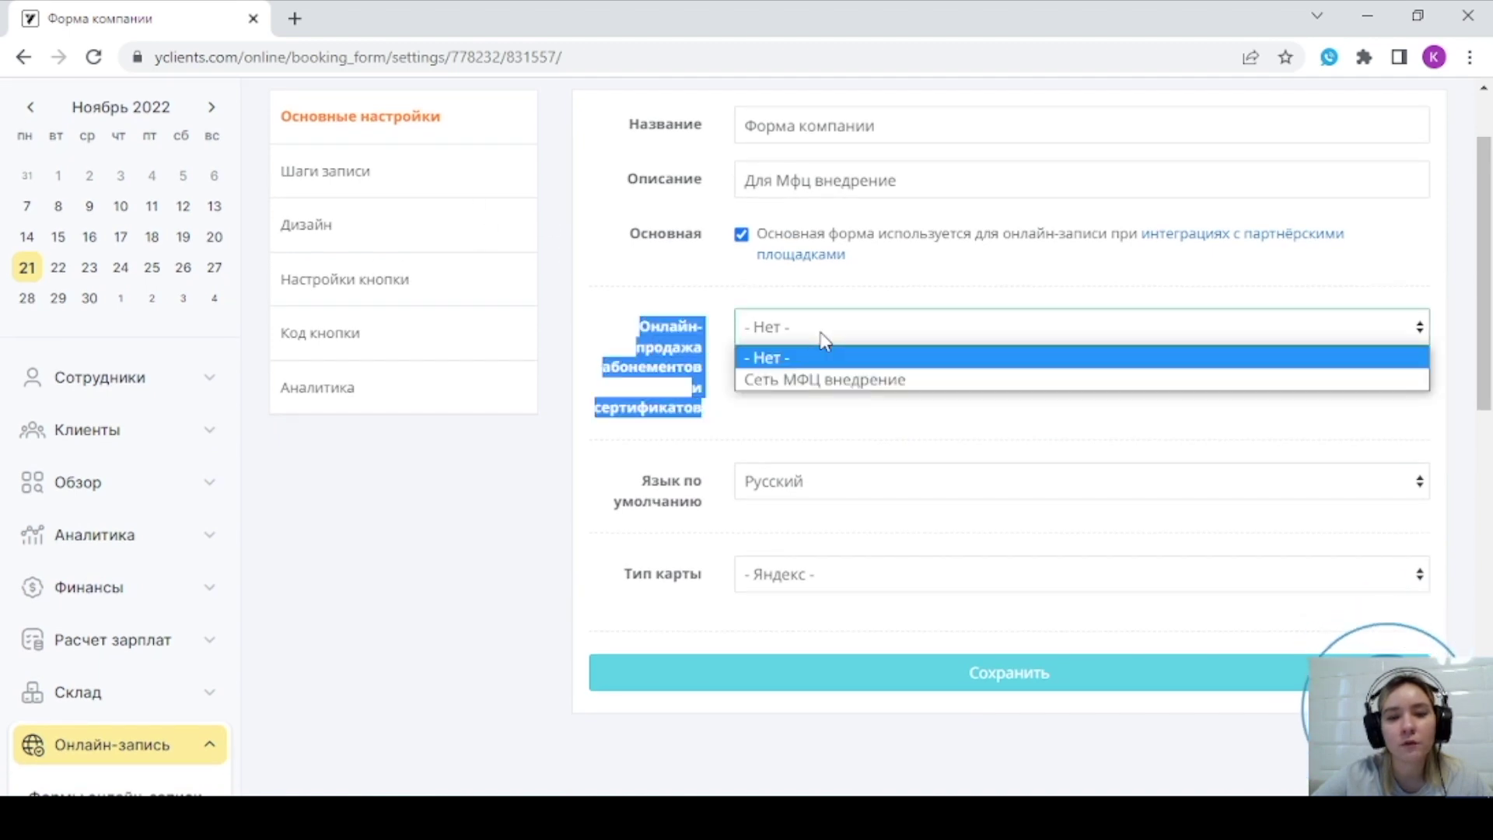
click(785, 383)
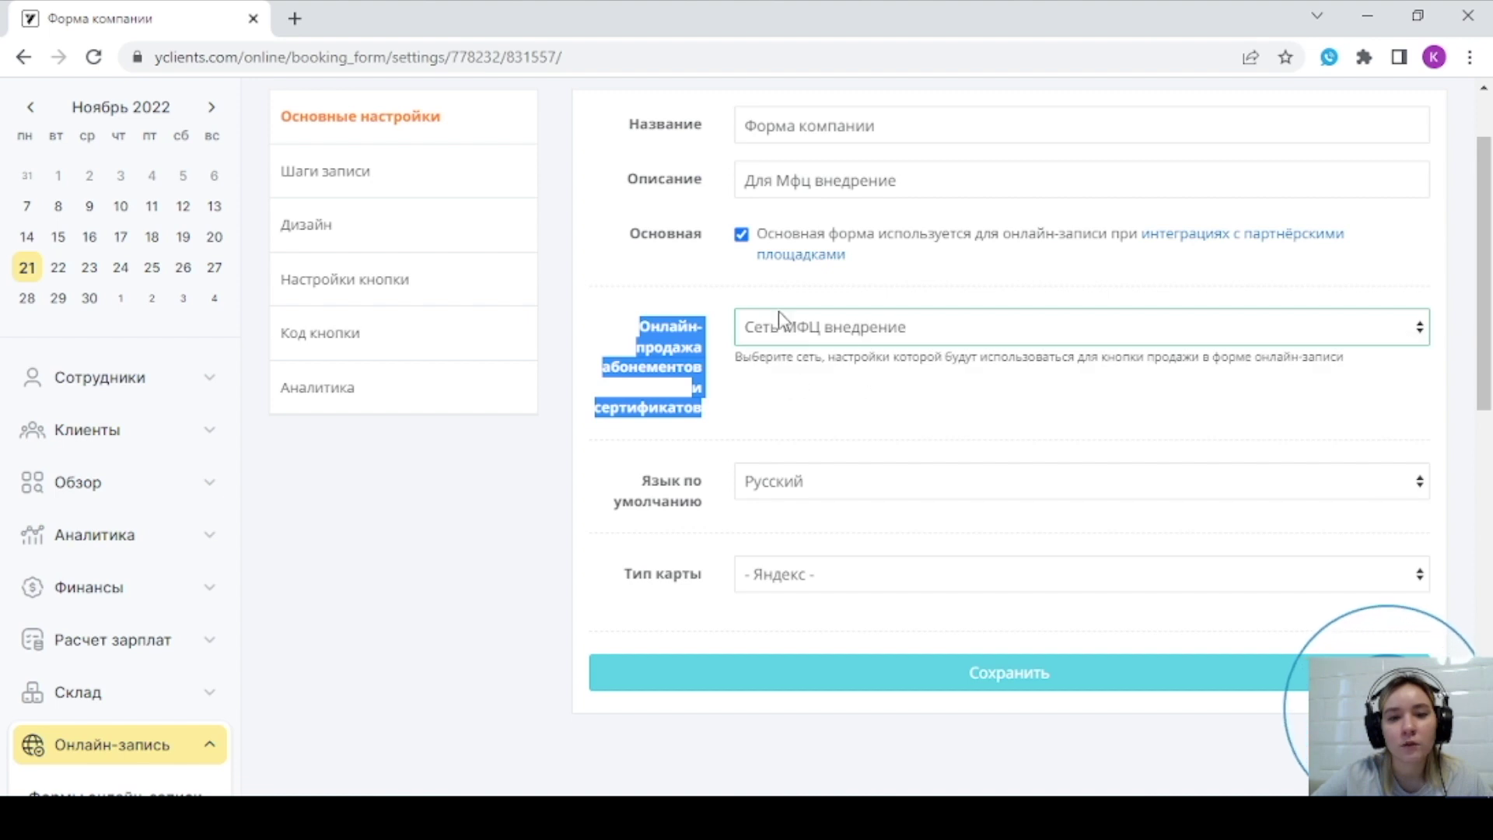
click(805, 381)
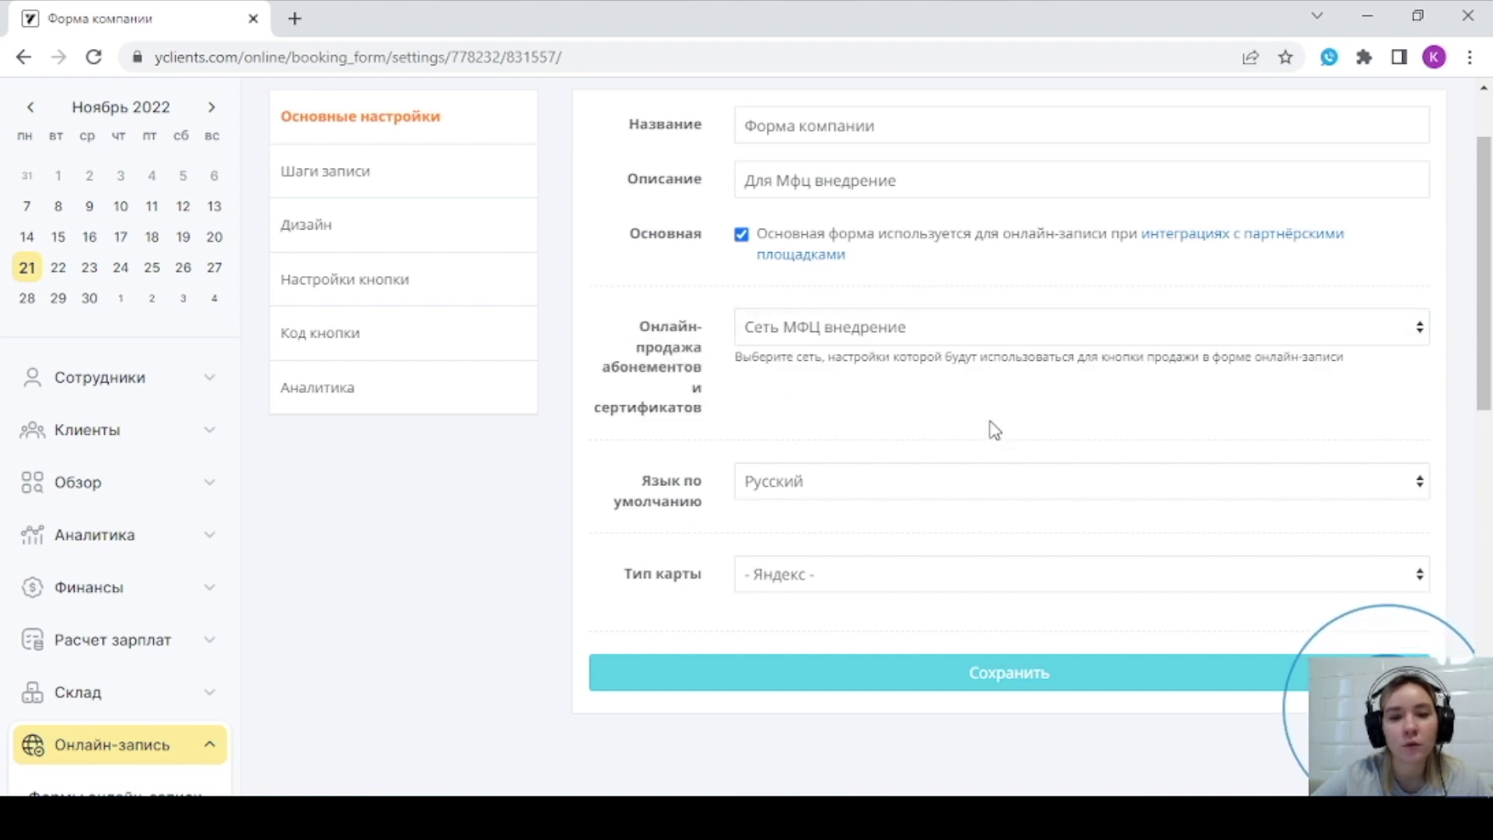
click(902, 686)
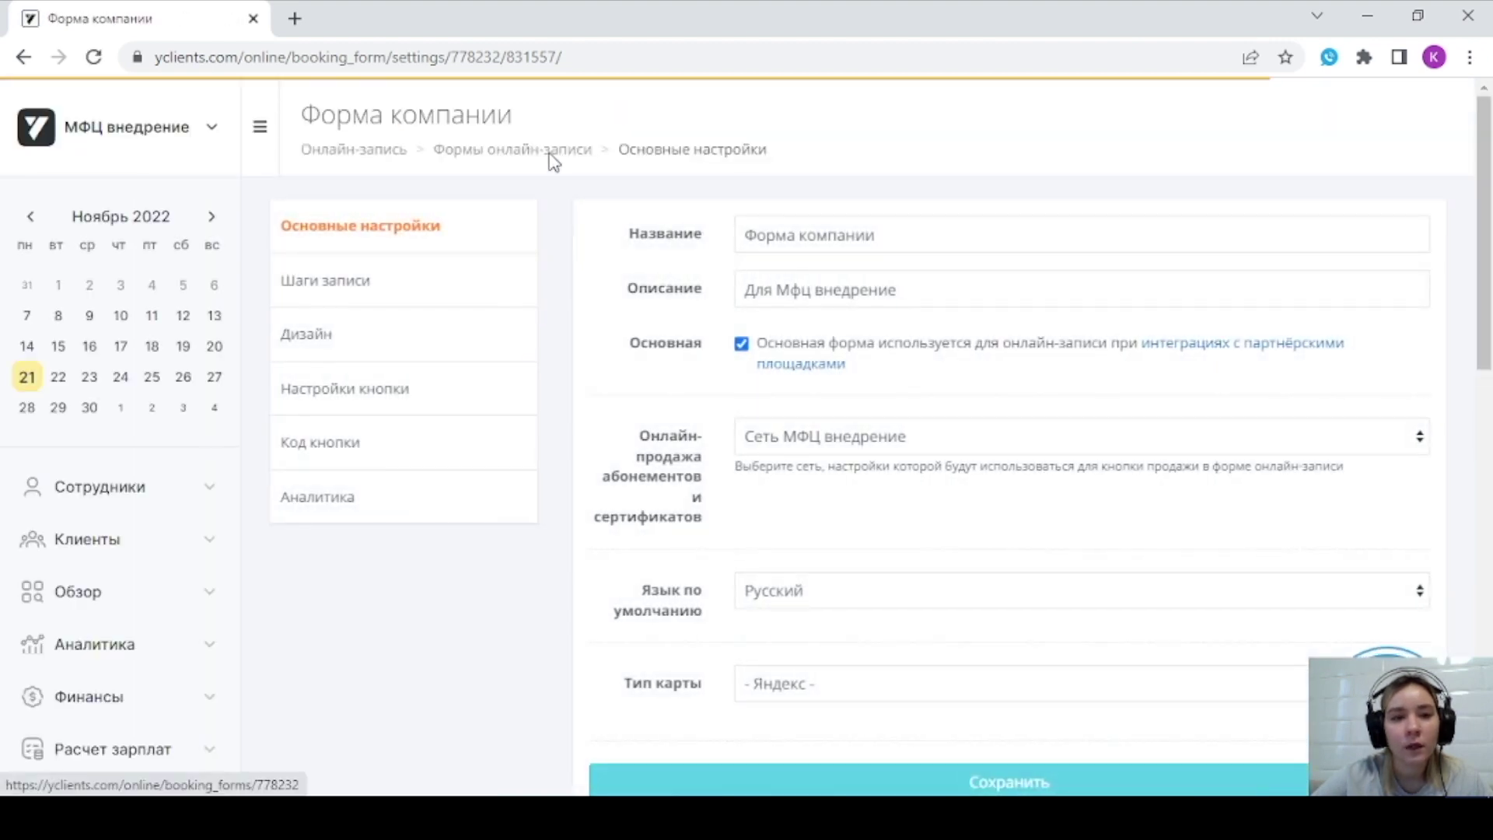
click(550, 151)
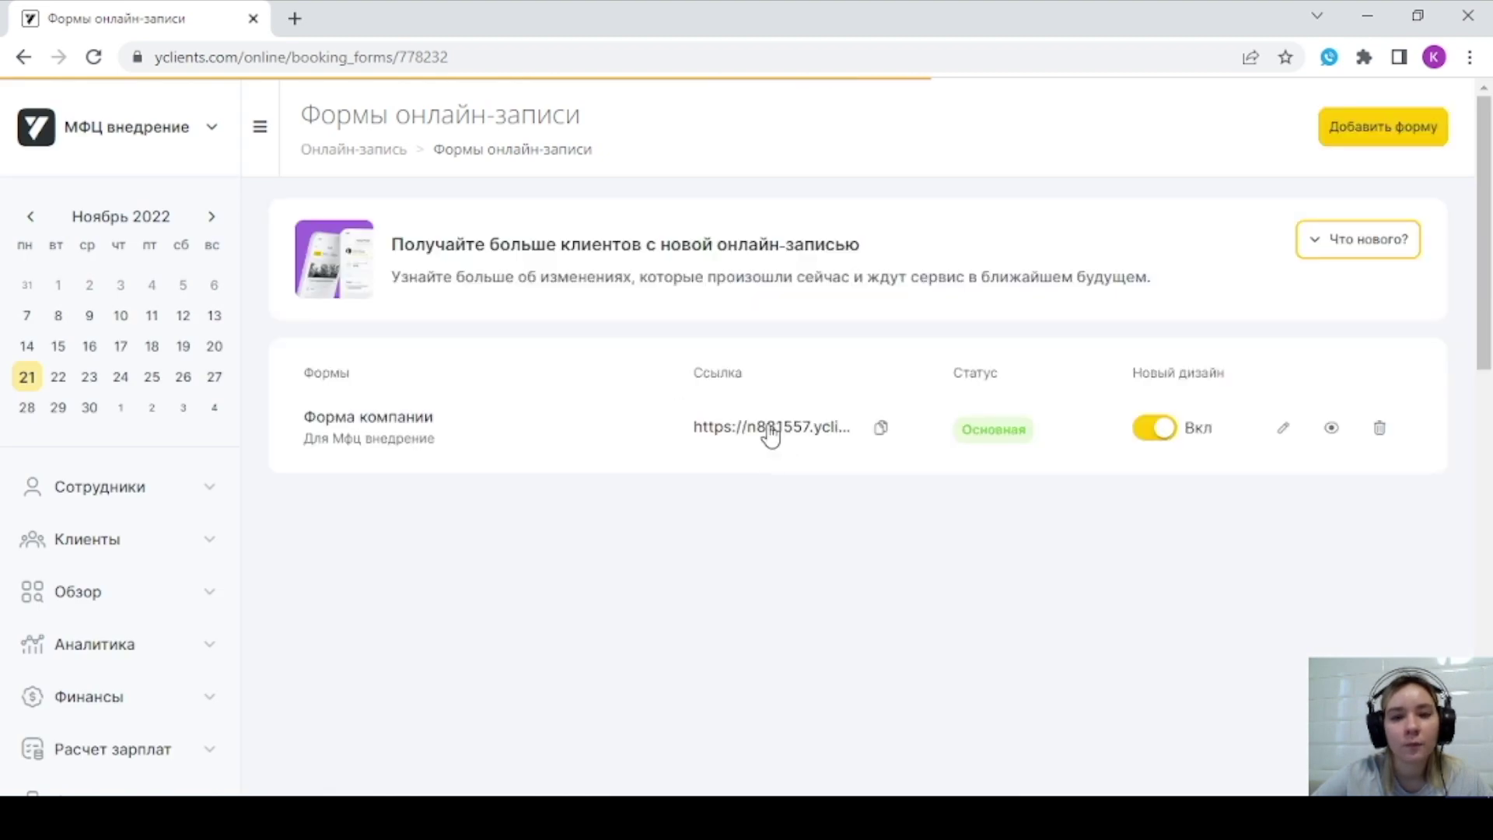
- Preview the company booking form and its certificate and subscription storefront, and close both preview pages
click(755, 430)
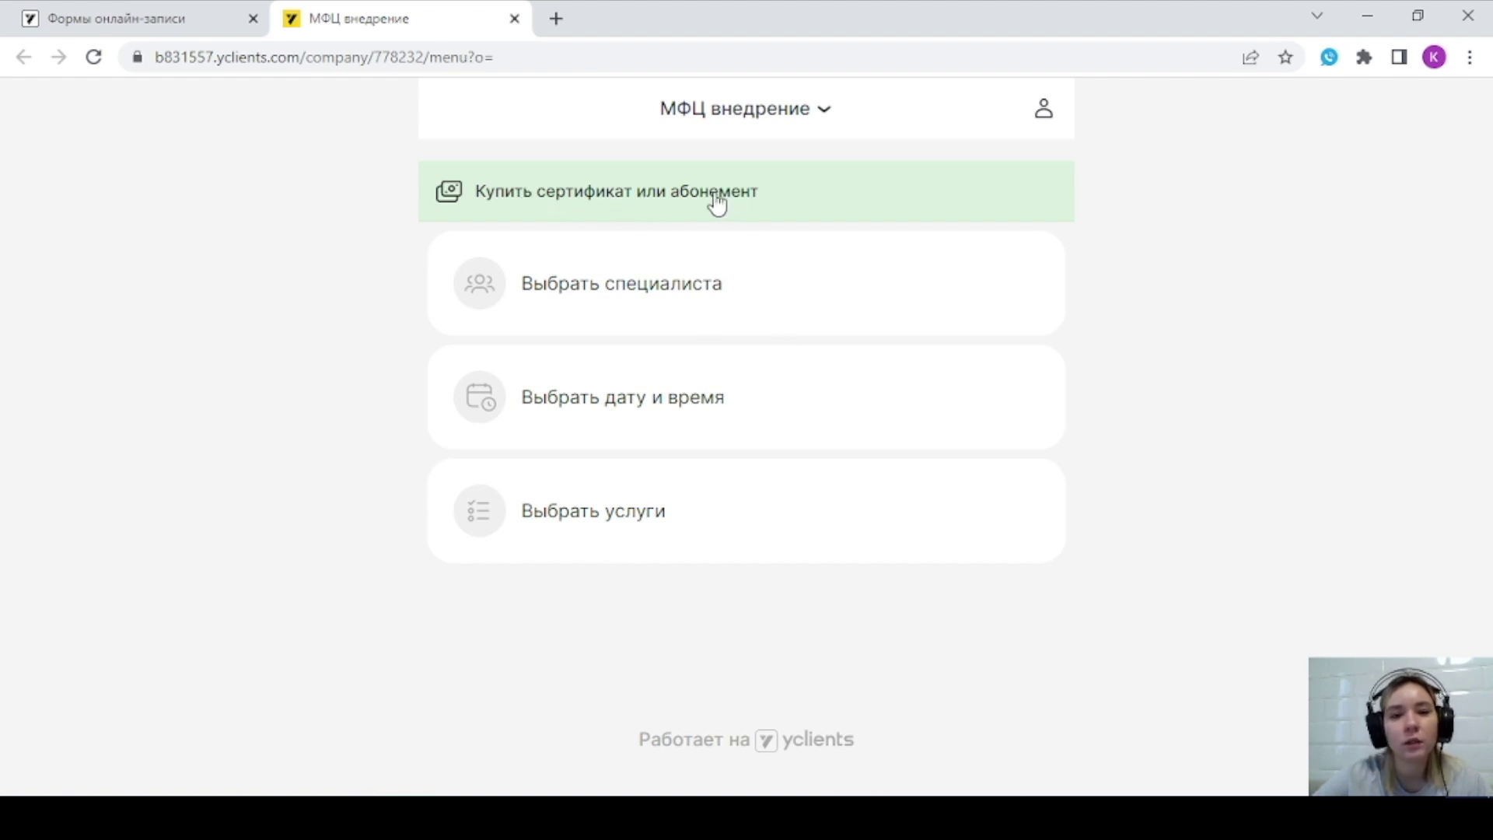
click(585, 204)
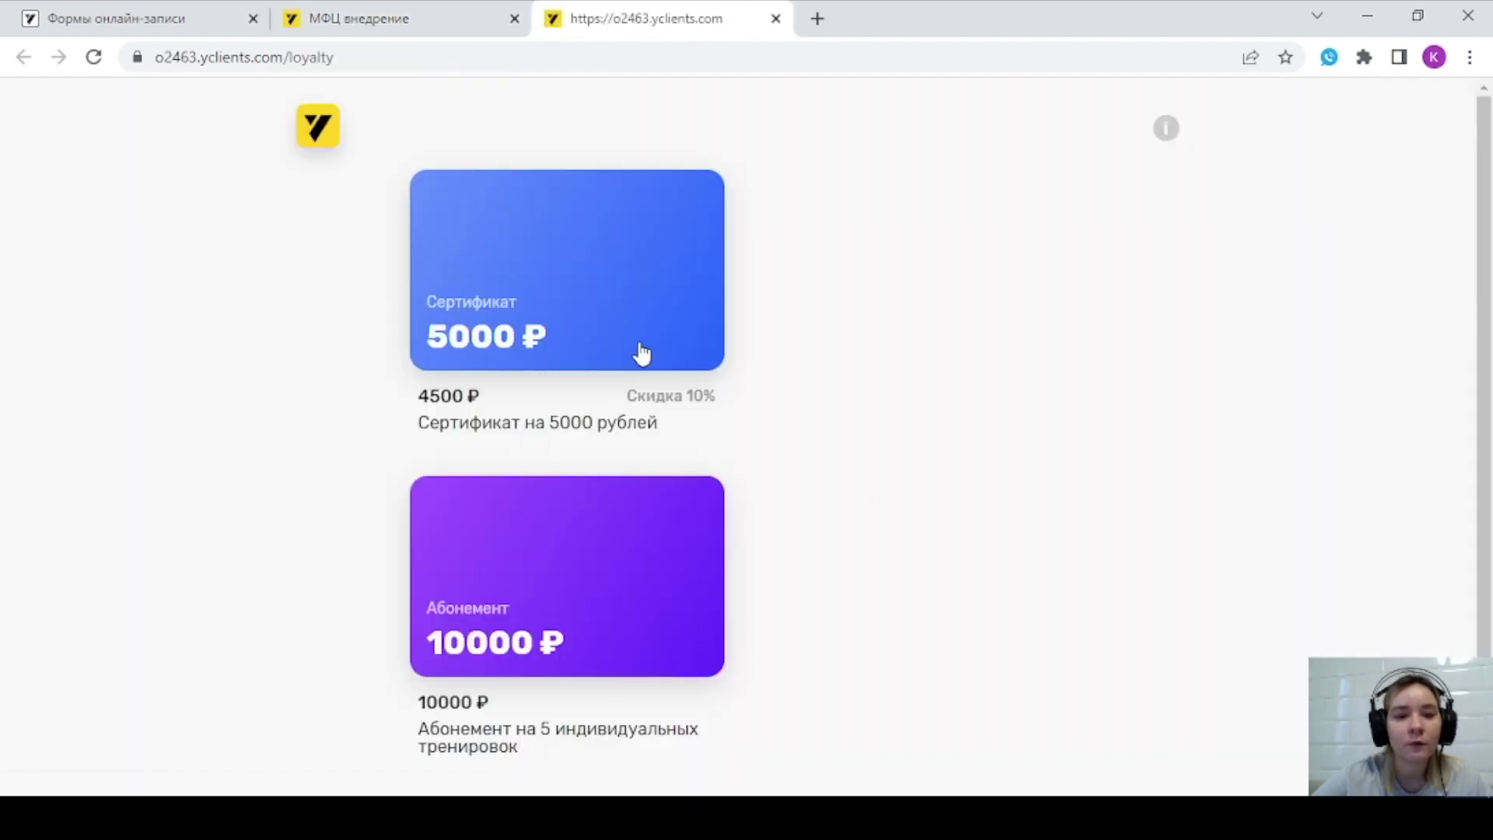
scroll(630, 466, down, 1)
scroll(616, 601, up, 1)
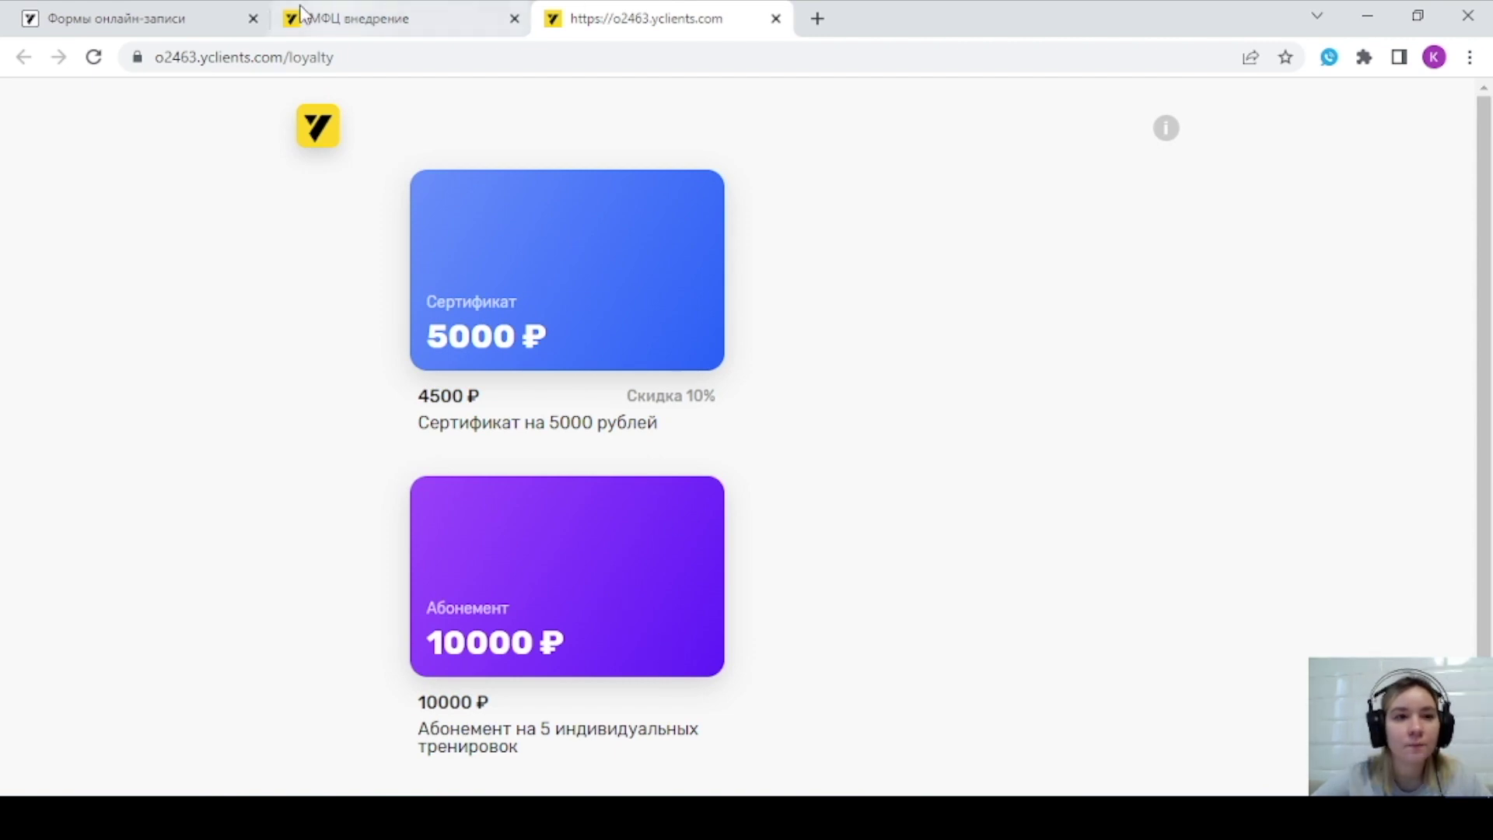
click(150, 20)
right_click(149, 22)
click(302, 321)
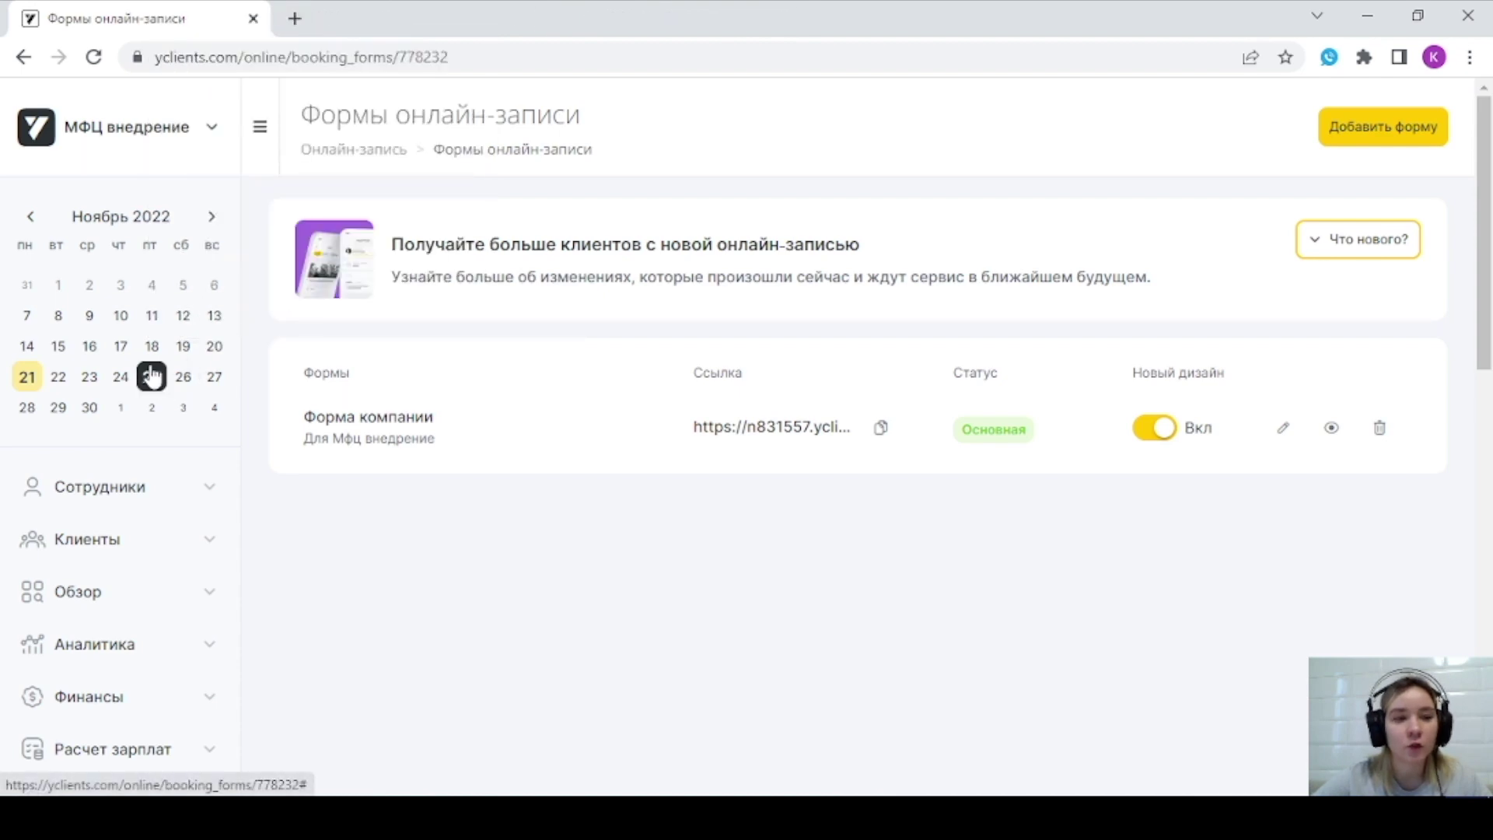
- Open the branch warehouse's goods list (Товары) and examine the network subscriptions listed there
scroll(151, 376, down, 3)
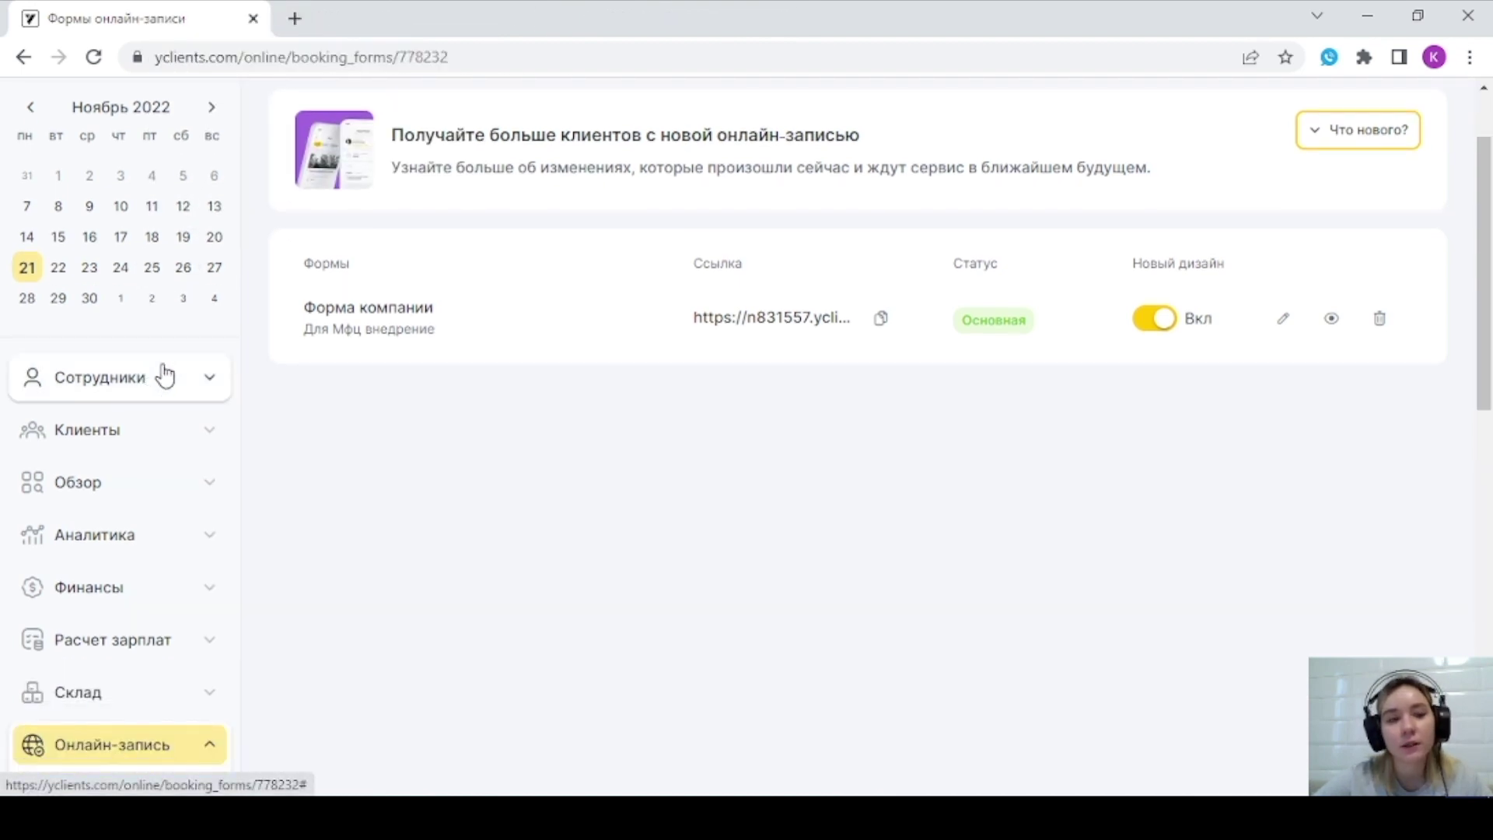
scroll(159, 391, down, 3)
click(139, 479)
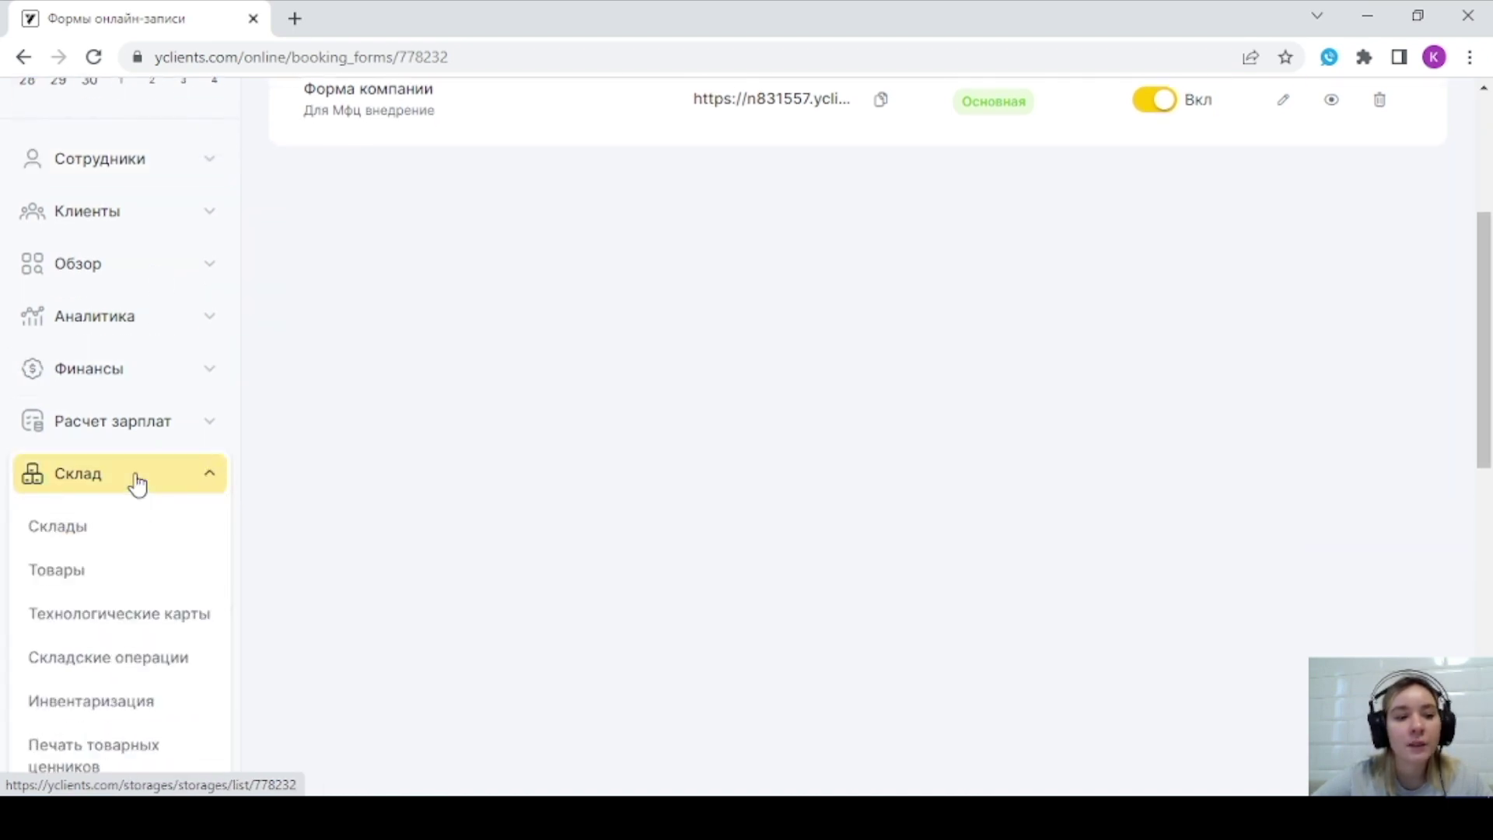
scroll(137, 474, down, 2)
click(90, 458)
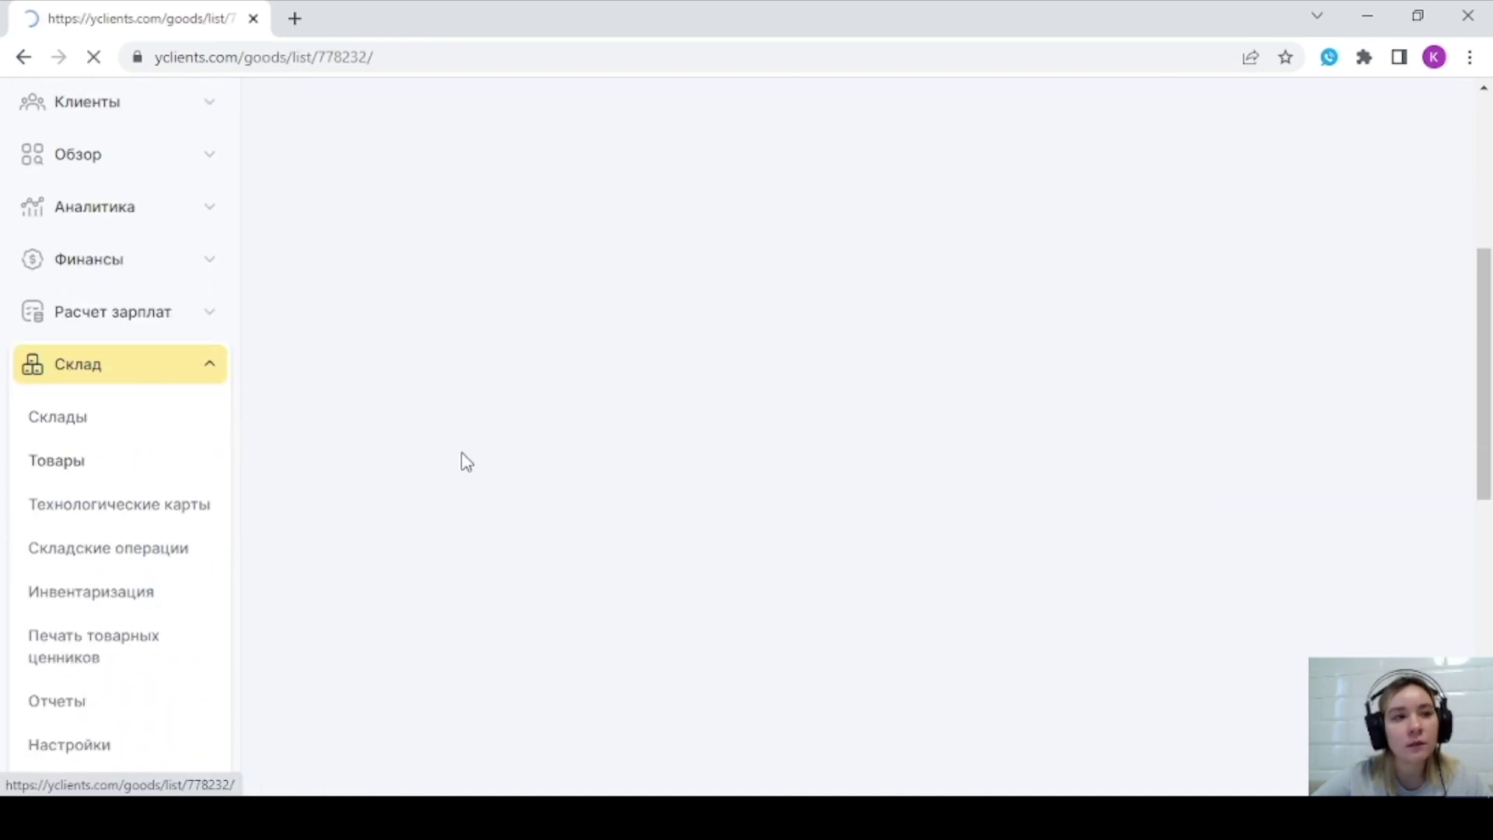
scroll(863, 394, down, 3)
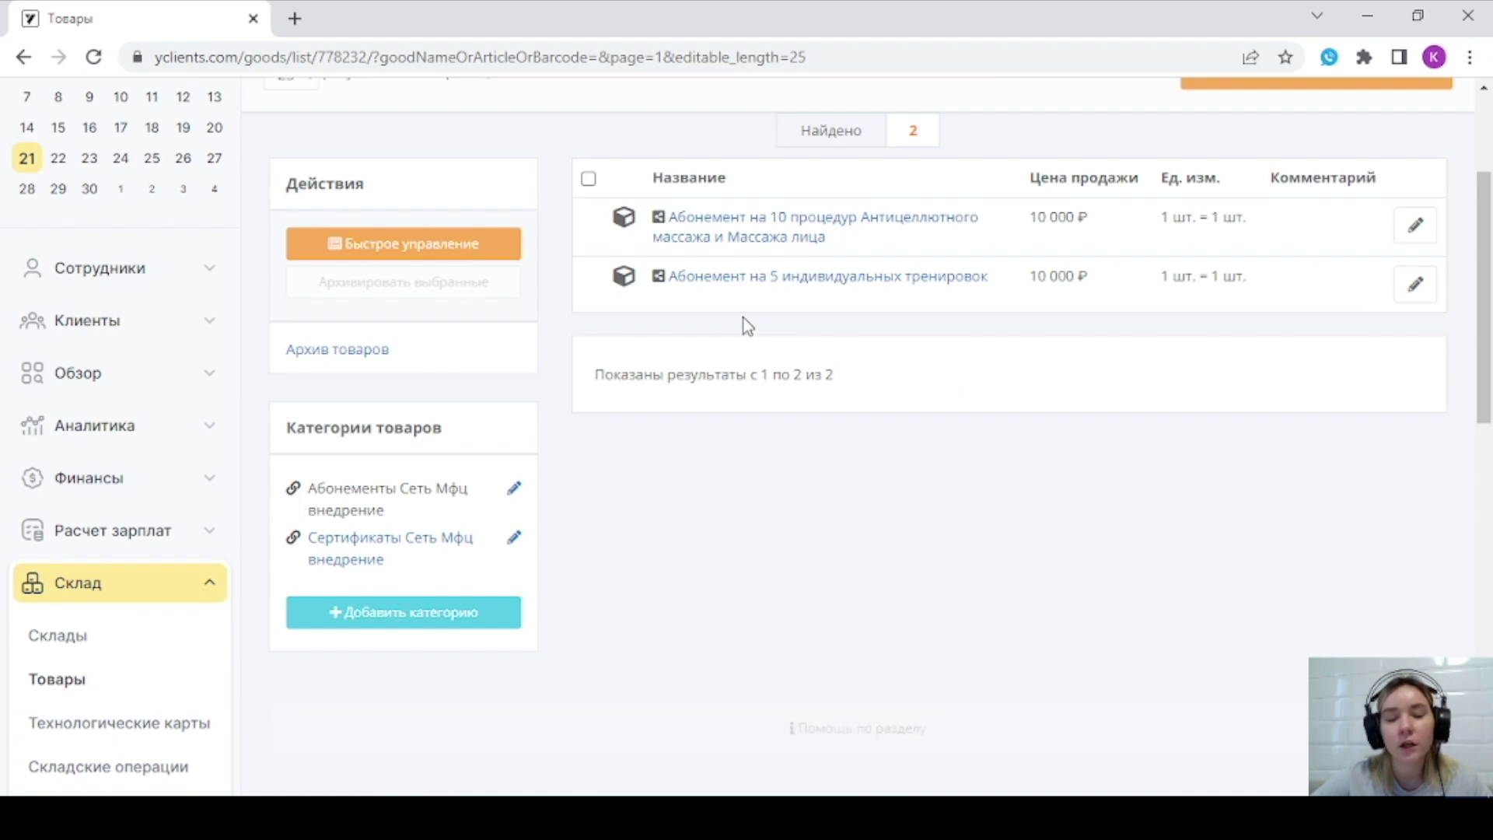
scroll(730, 506, up, 3)
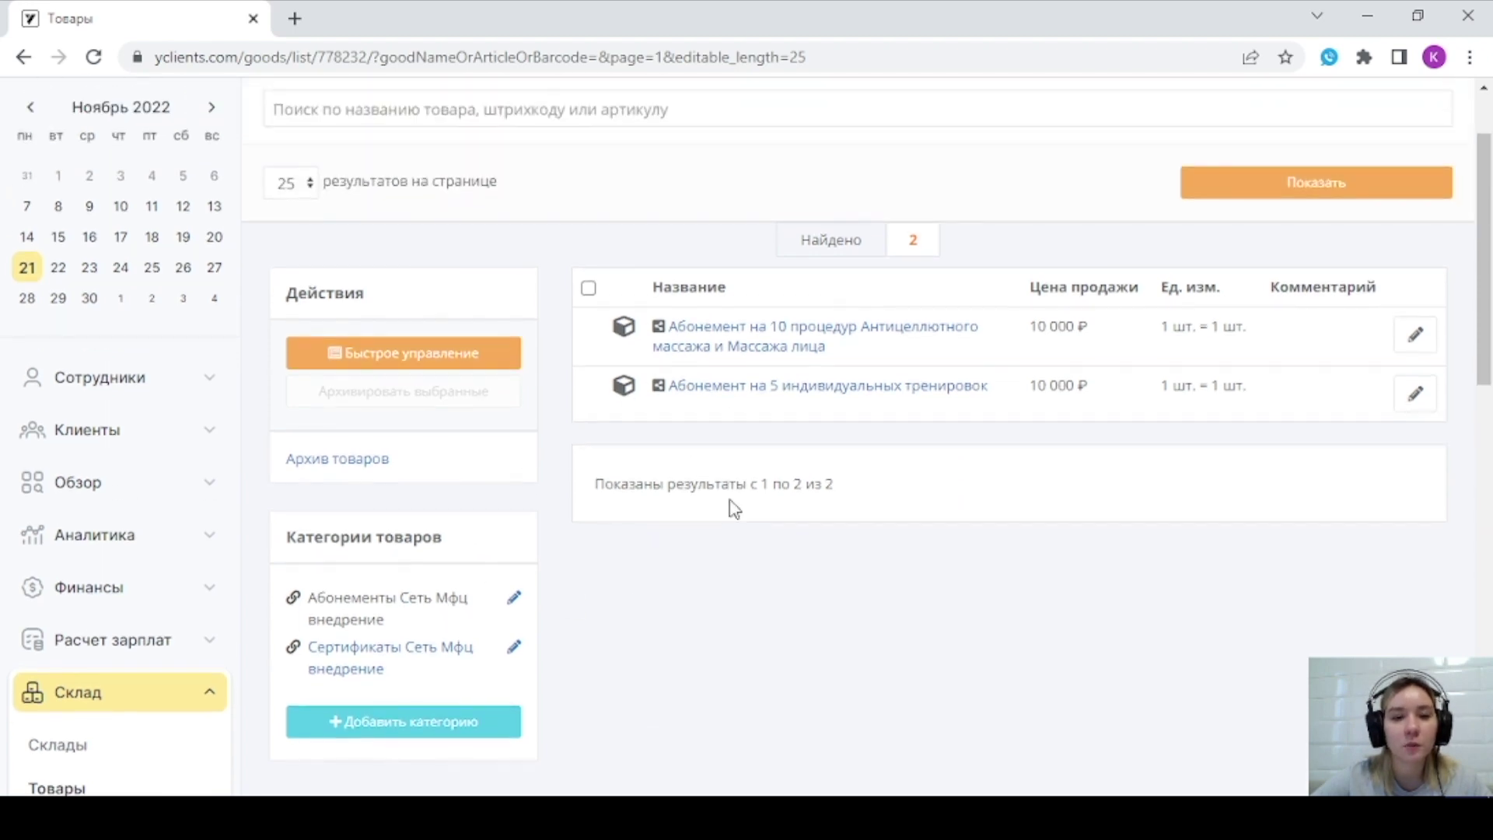
- Show the goods in the category «Сертификаты Сеть Мфц внедрение», and switch to the appointment journal for 21 November 2022
scroll(737, 510, down, 2)
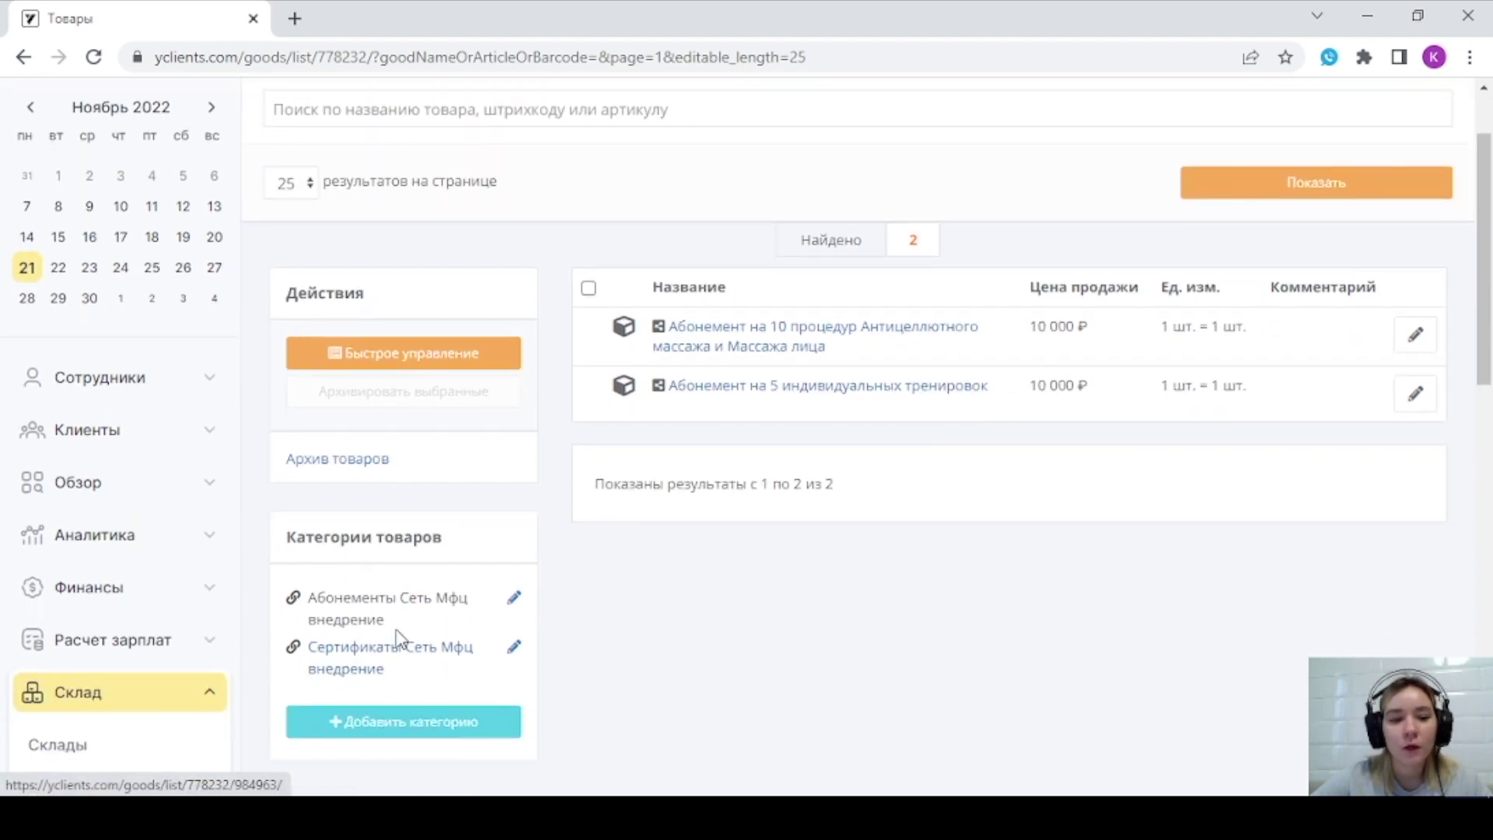
scroll(370, 599, down, 2)
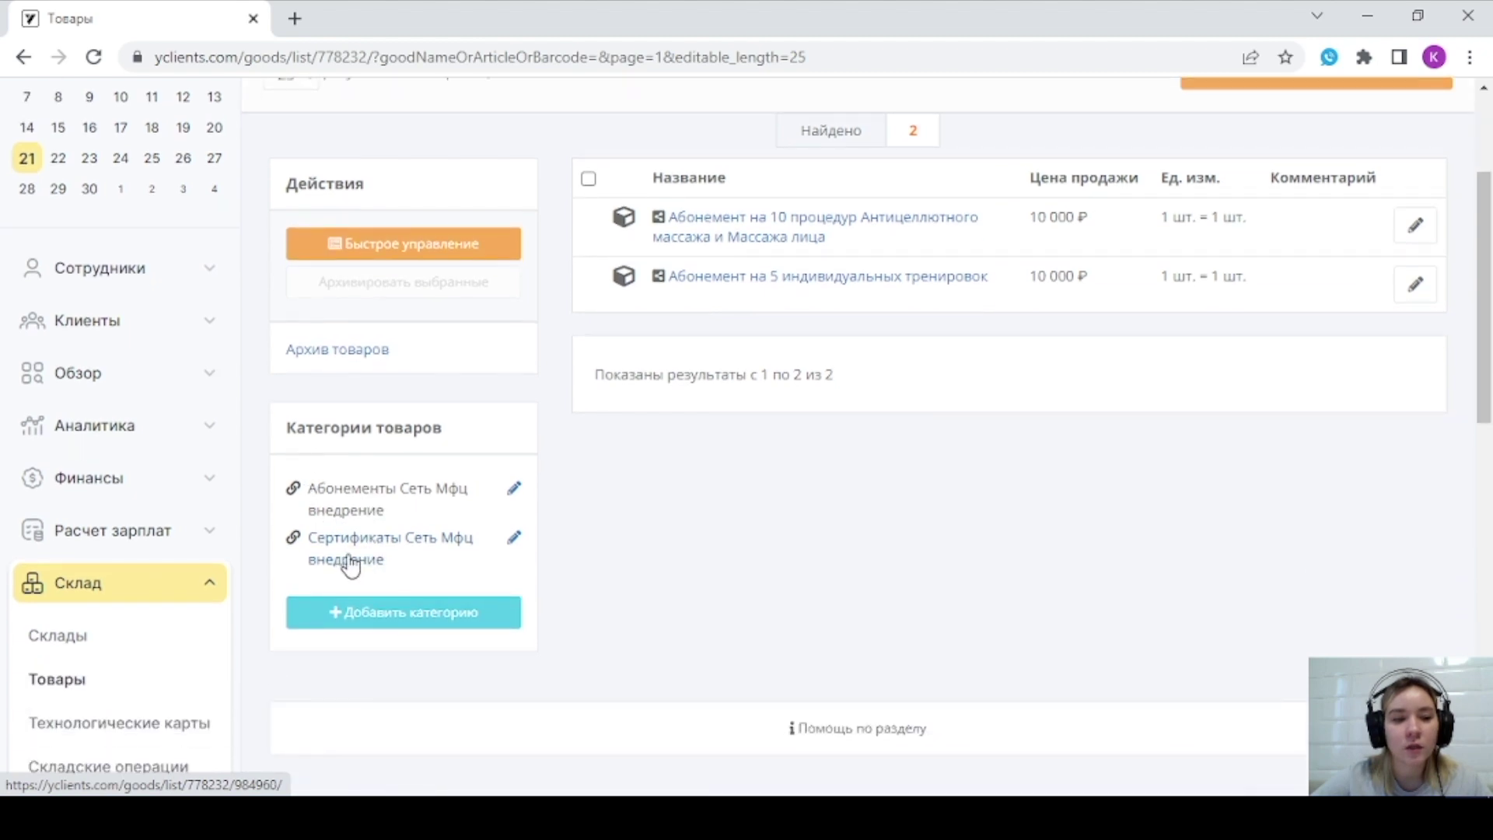
click(371, 544)
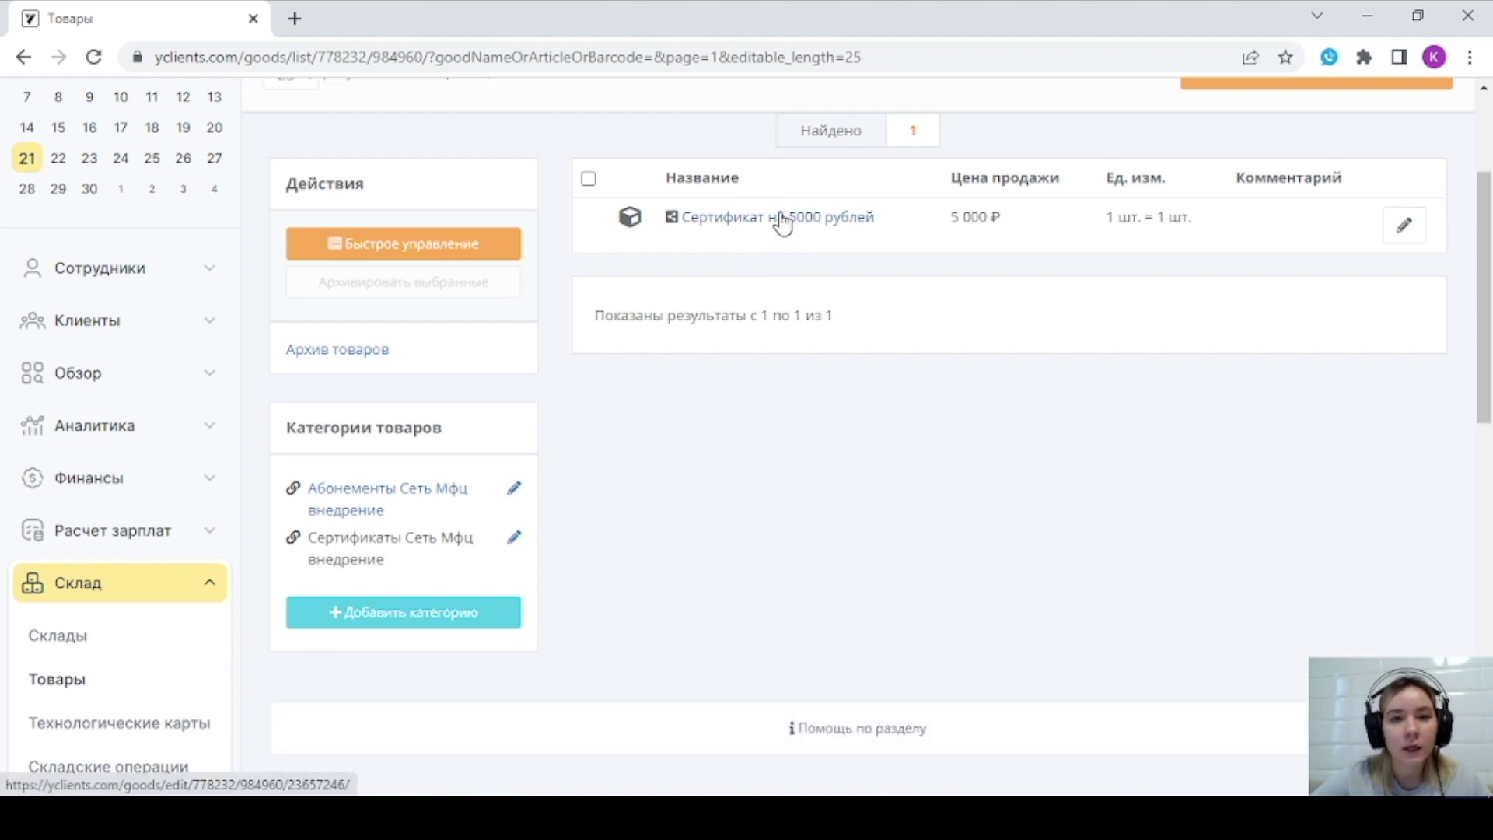
scroll(784, 233, up, 2)
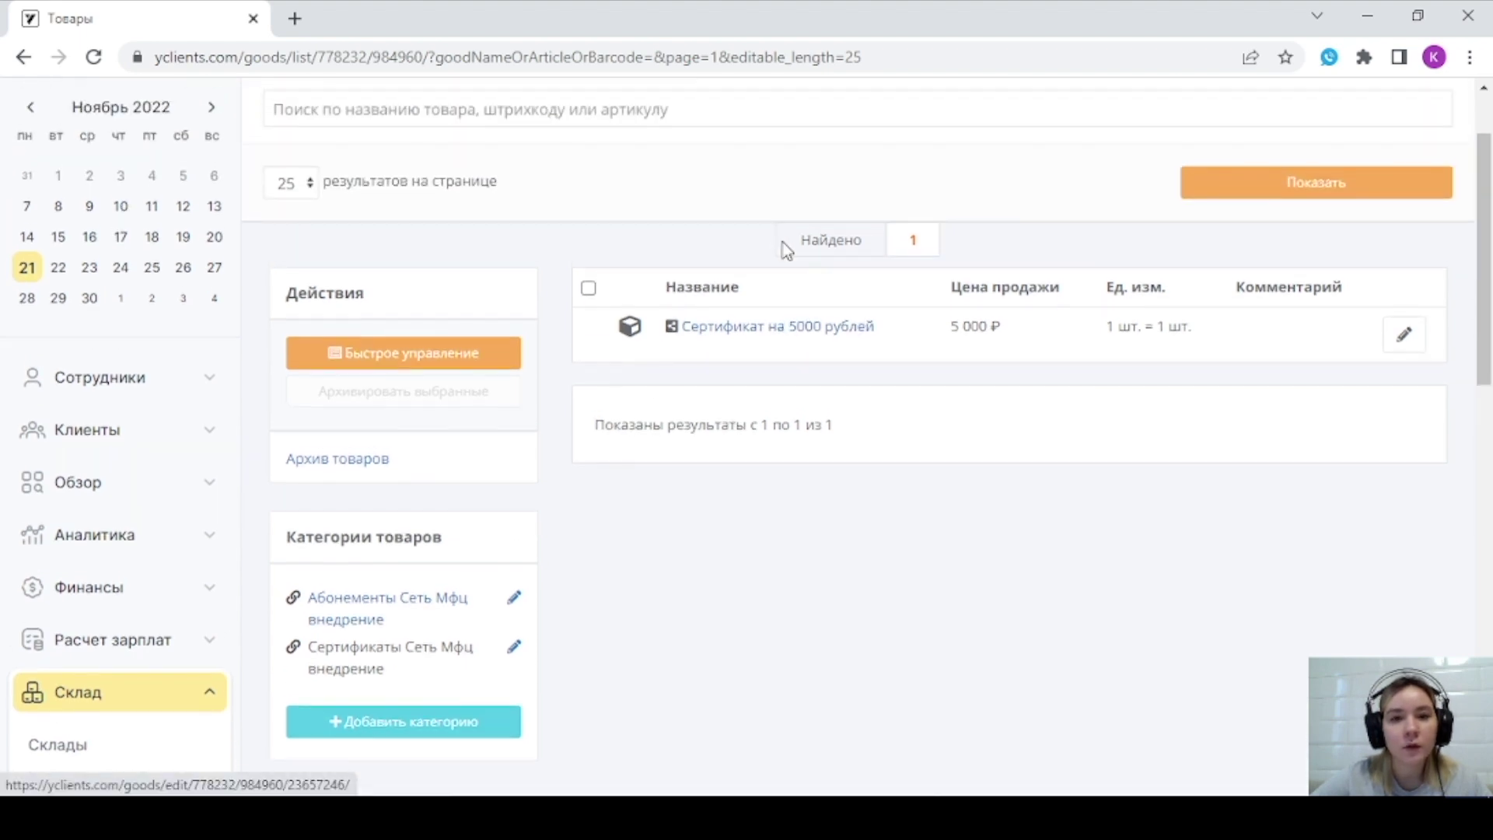
click(28, 268)
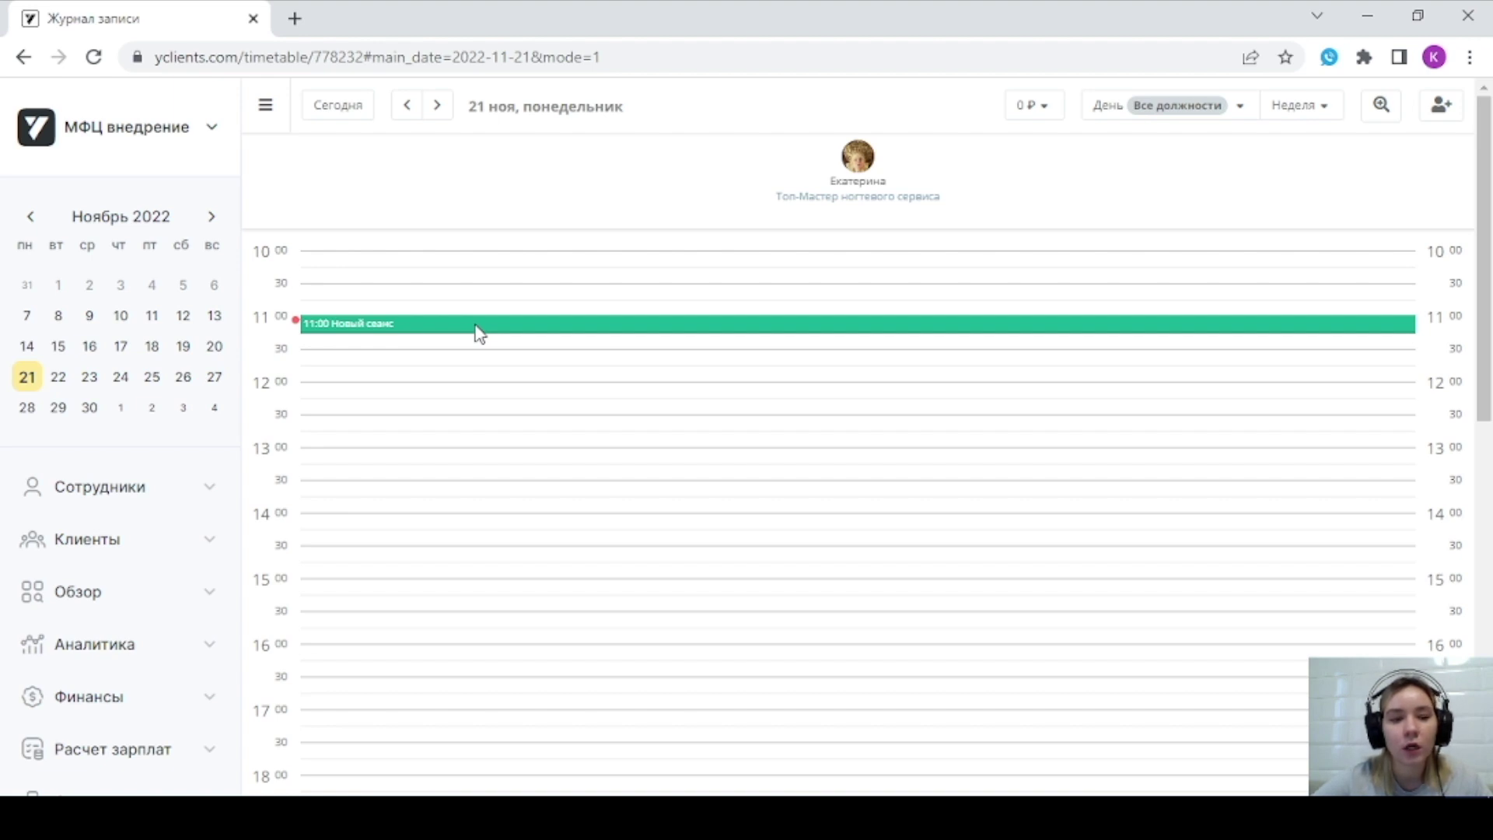
- Open the client accounts (Счета клиента) of the client with 12 000 ₽ in sales from the branch's client base
click(148, 544)
scroll(159, 497, down, 1)
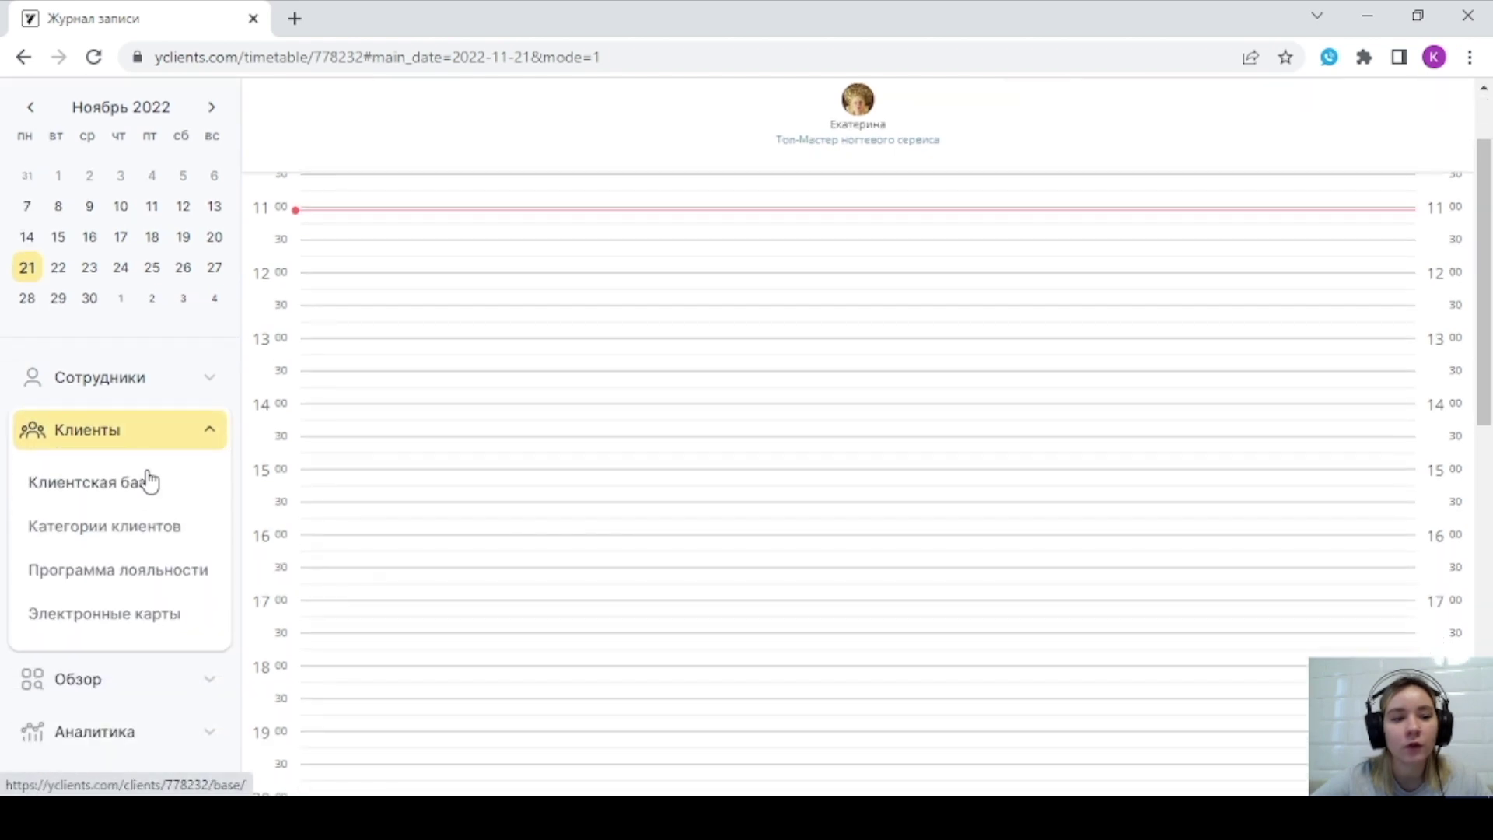
click(74, 491)
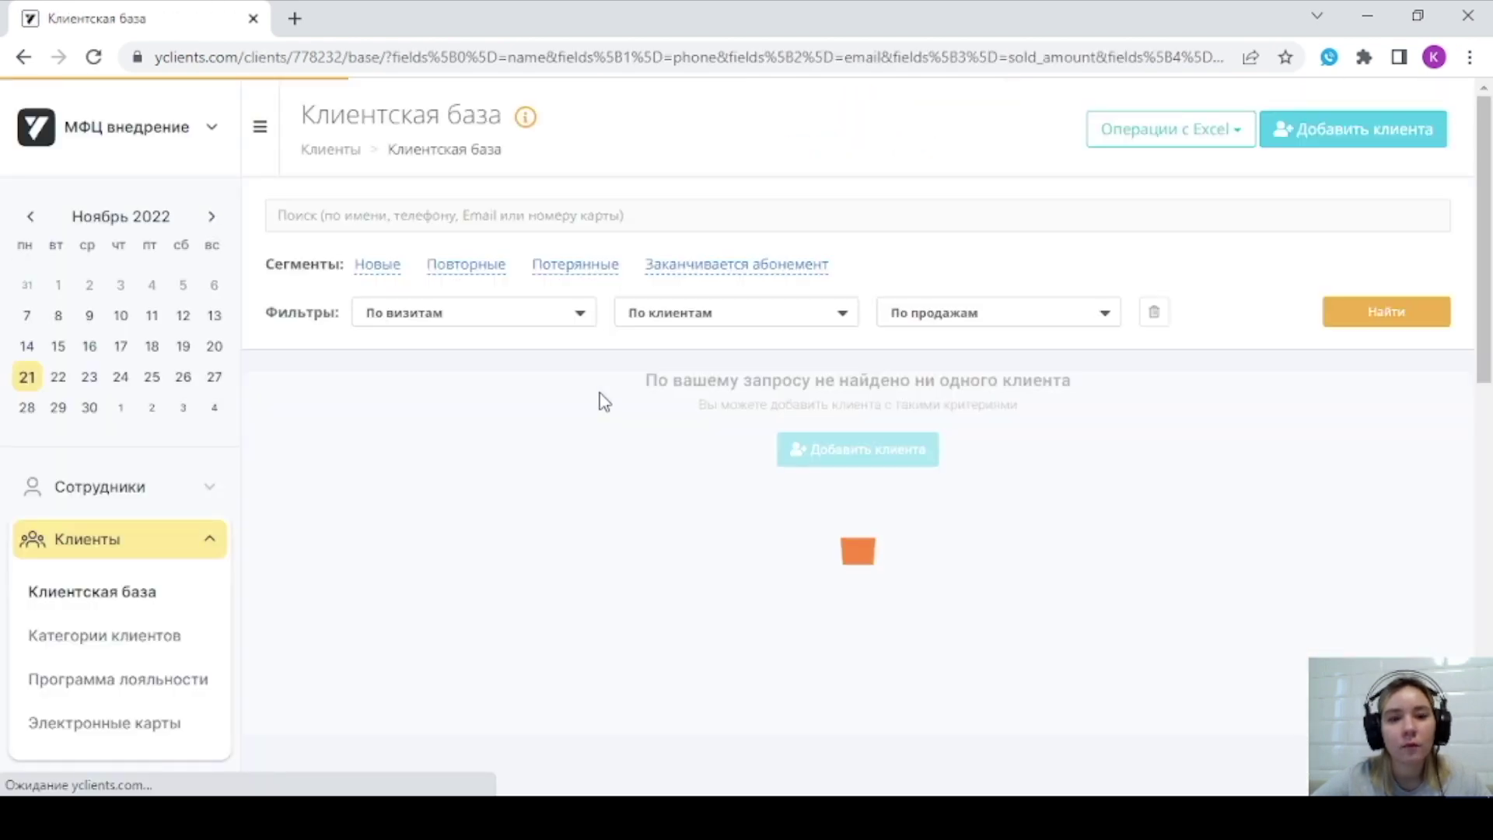
scroll(604, 402, down, 5)
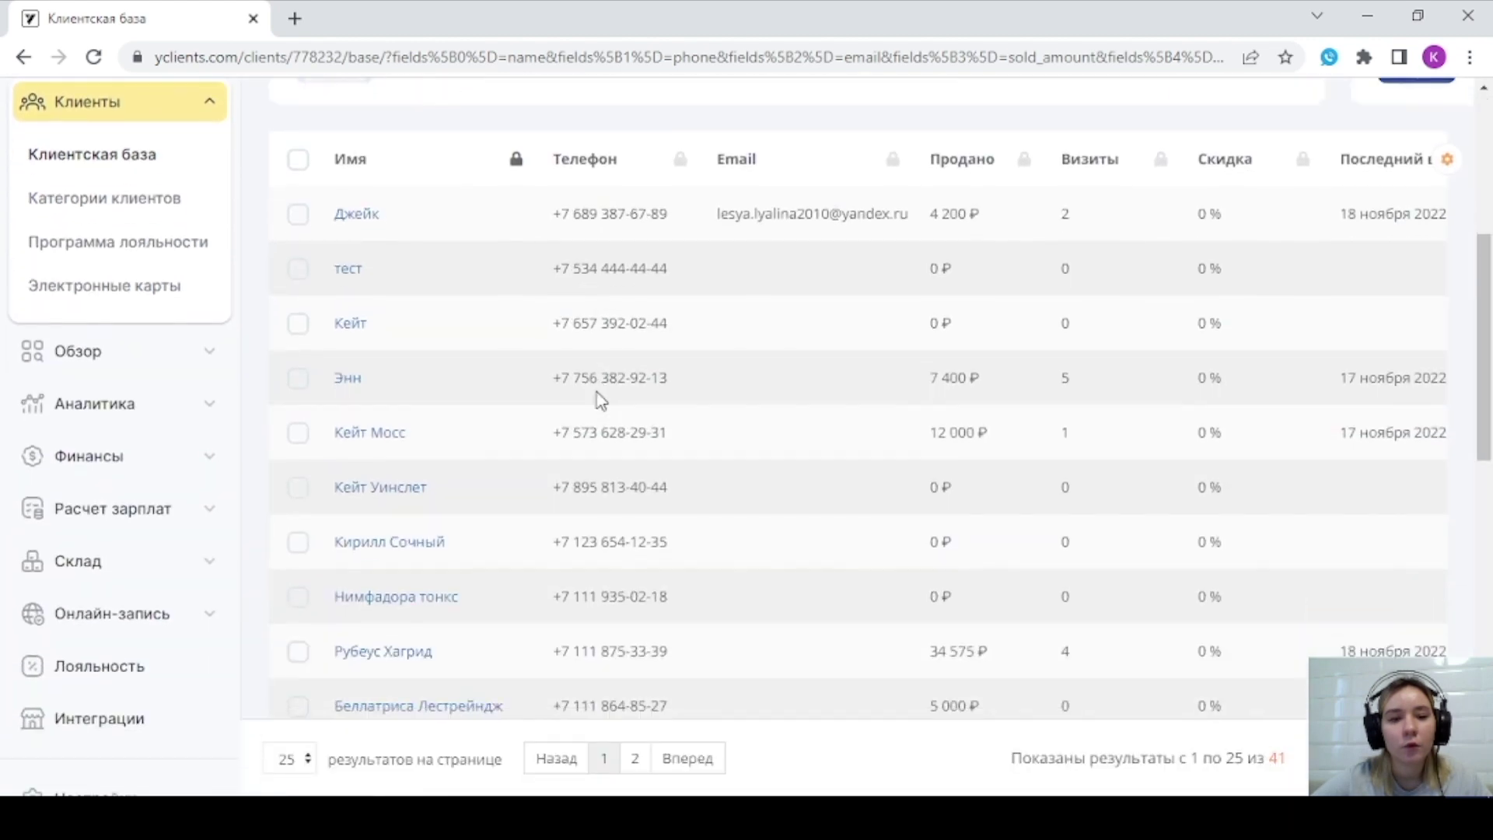
scroll(601, 401, down, 1)
click(367, 325)
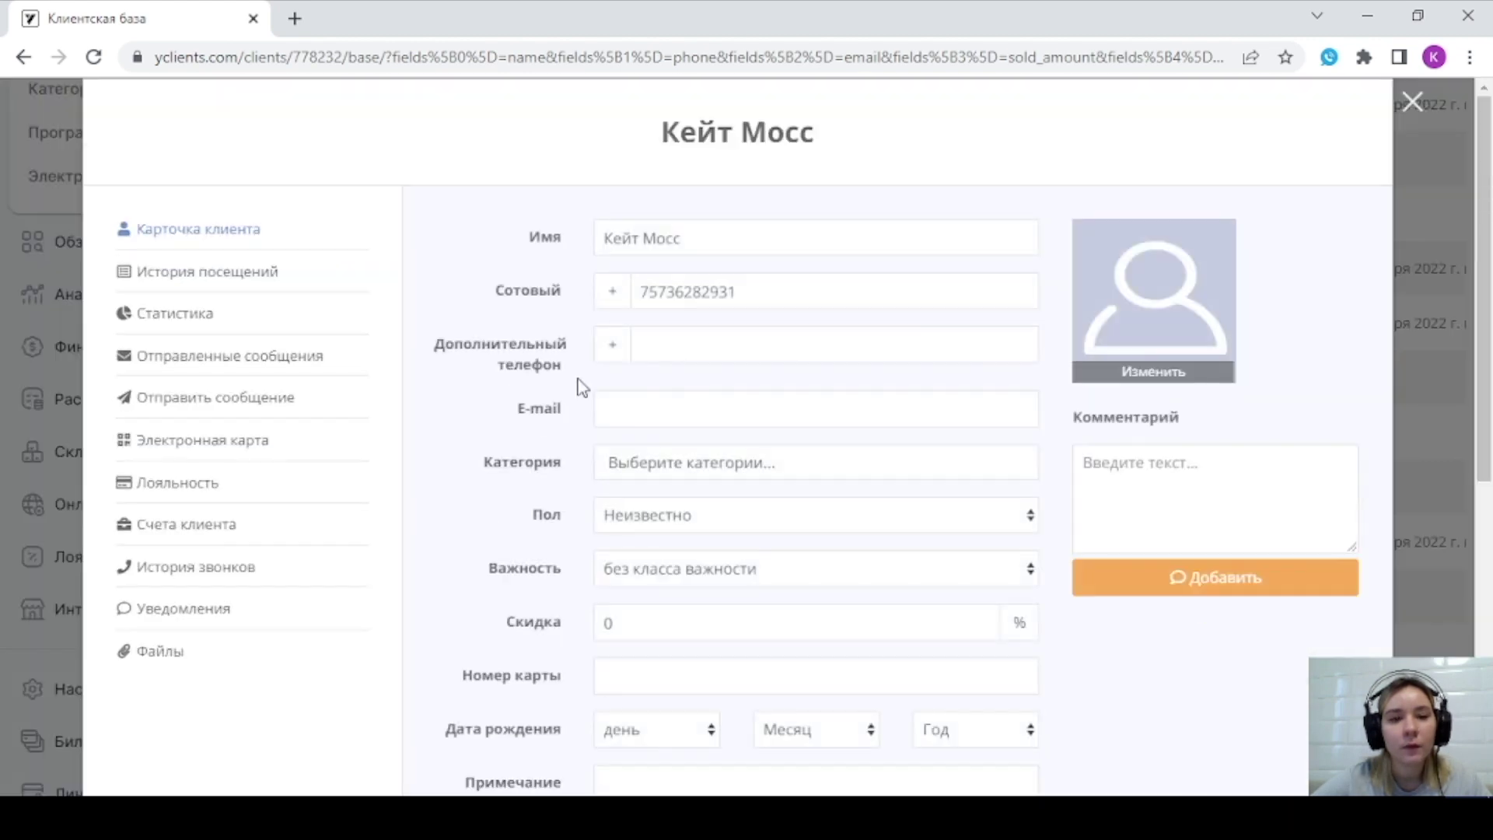
click(183, 526)
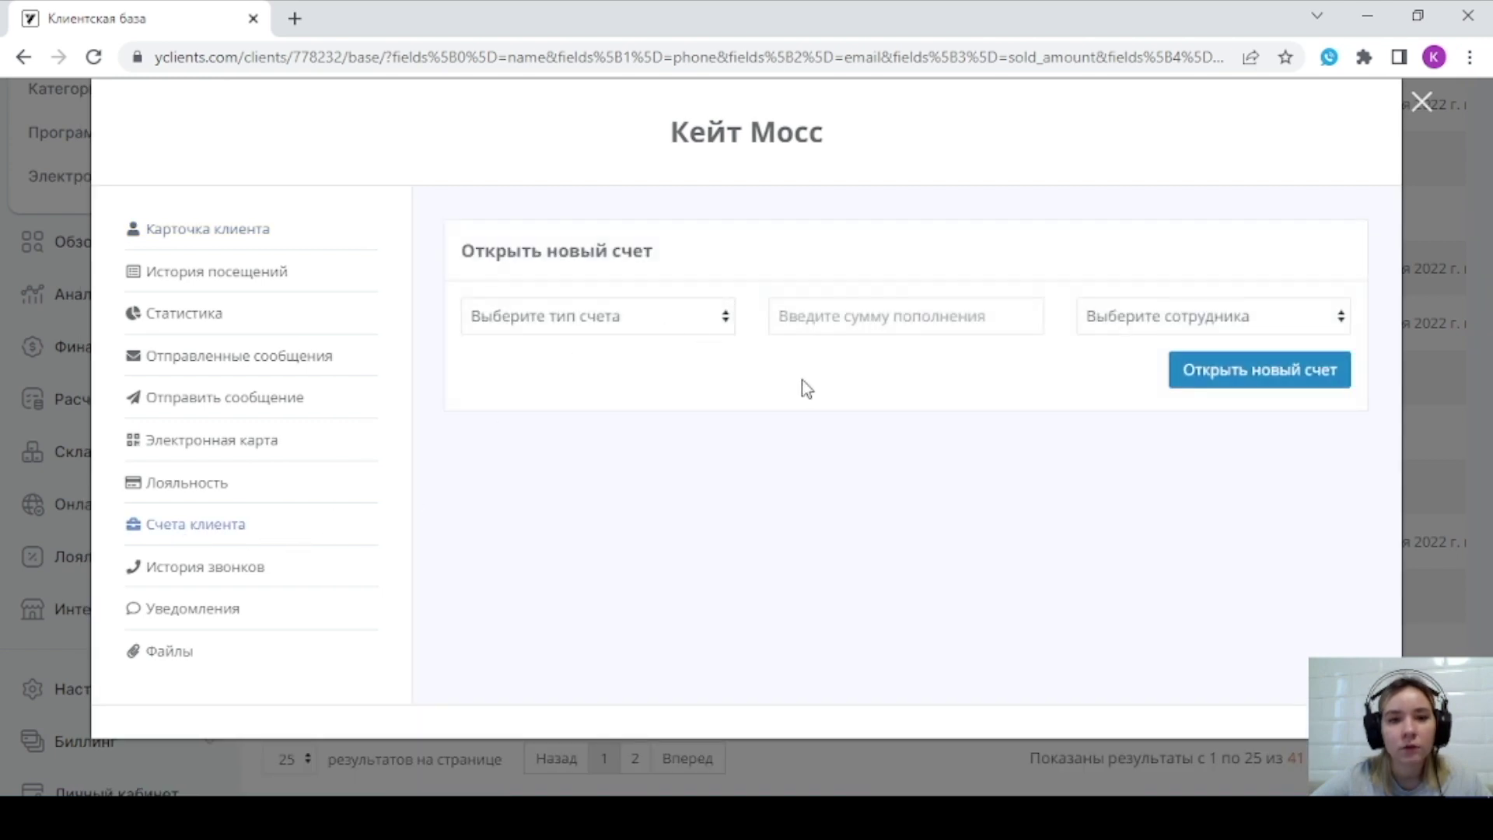
- Open a new network «Депозит» account for the client with a 10000 top-up, assigned to the nail service top master
click(545, 319)
click(550, 368)
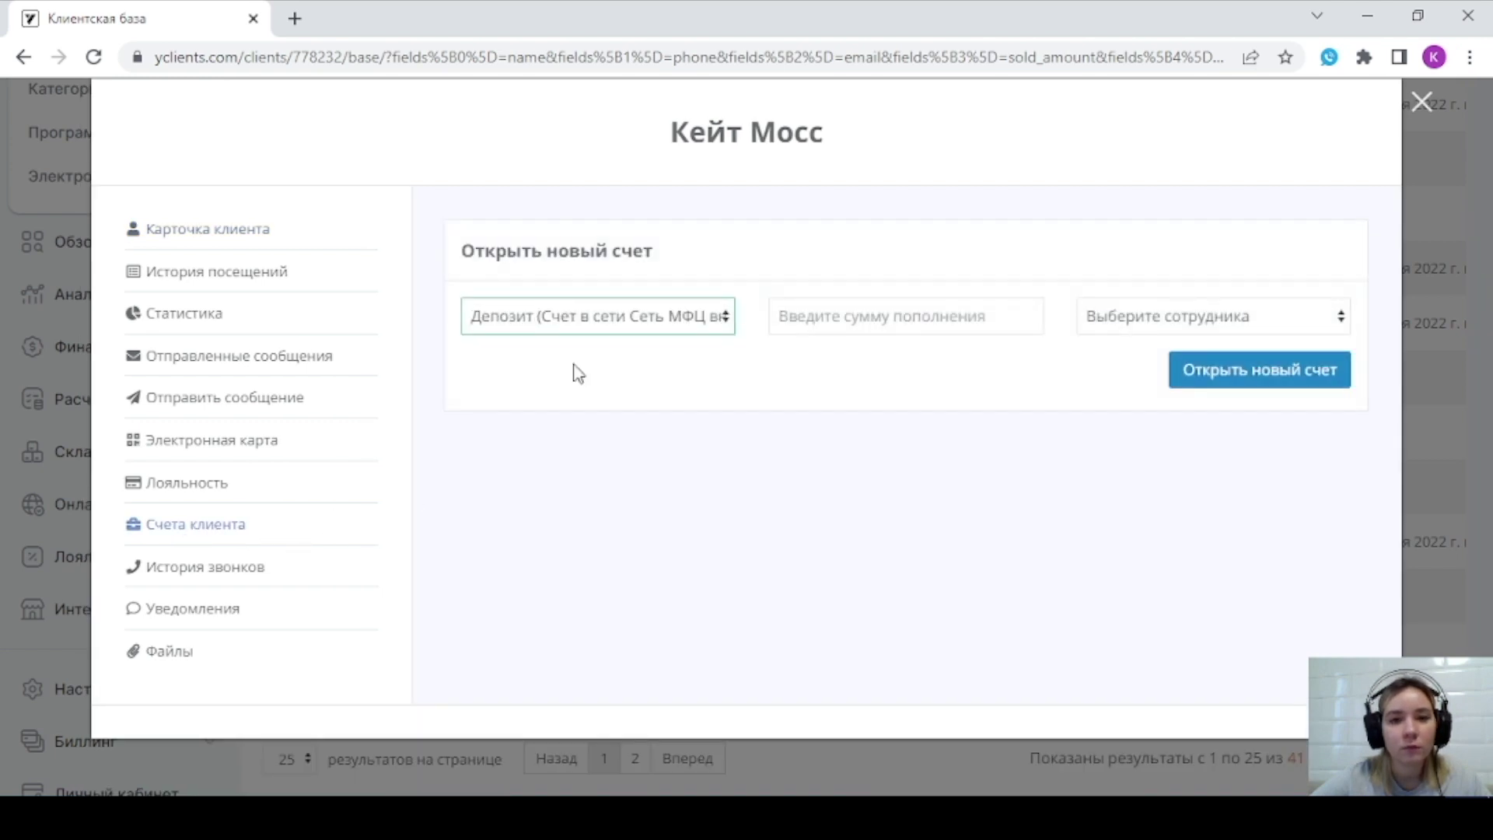
click(922, 316)
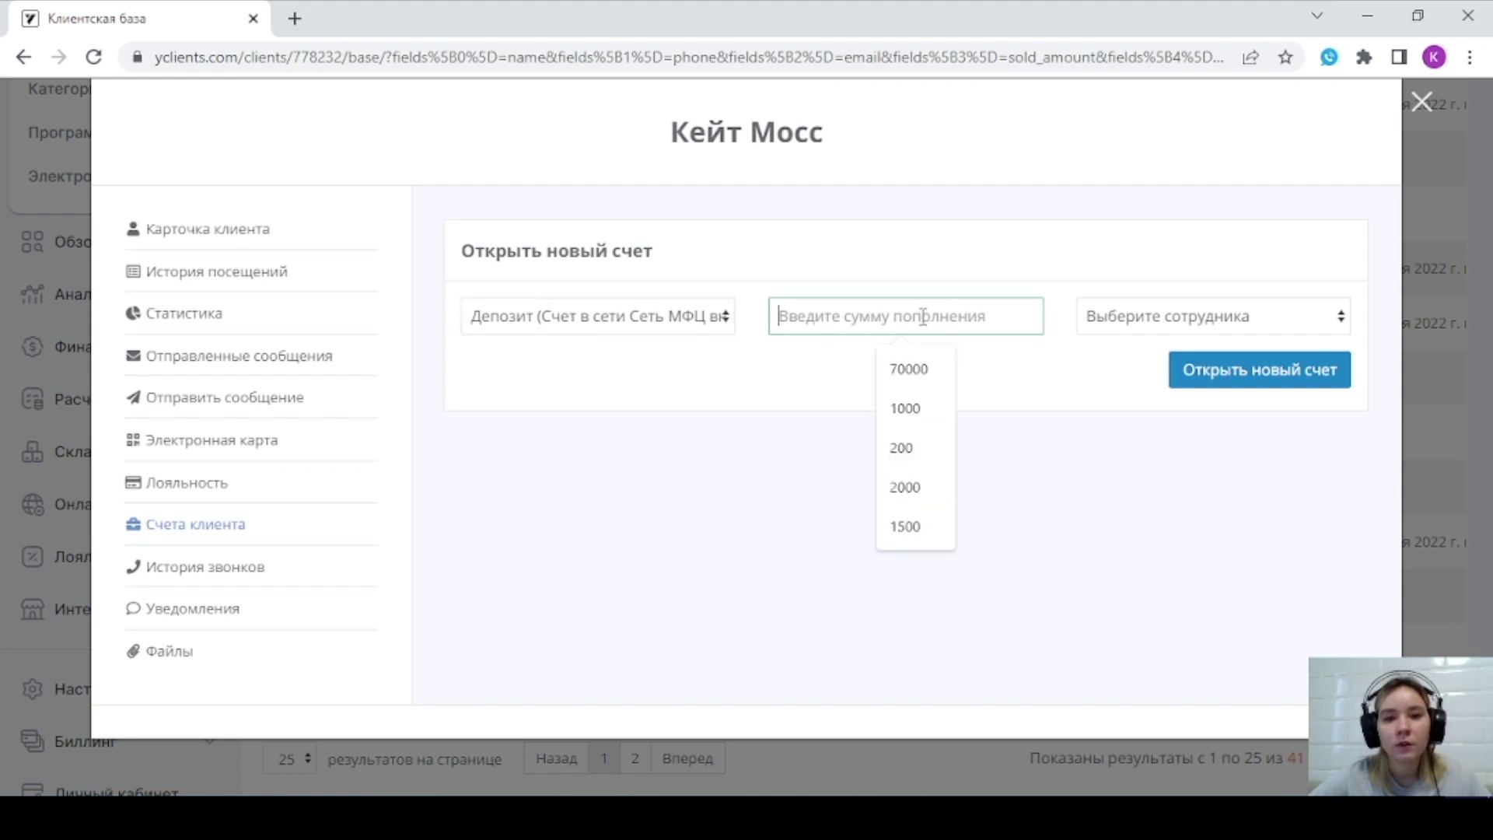
text(10000)
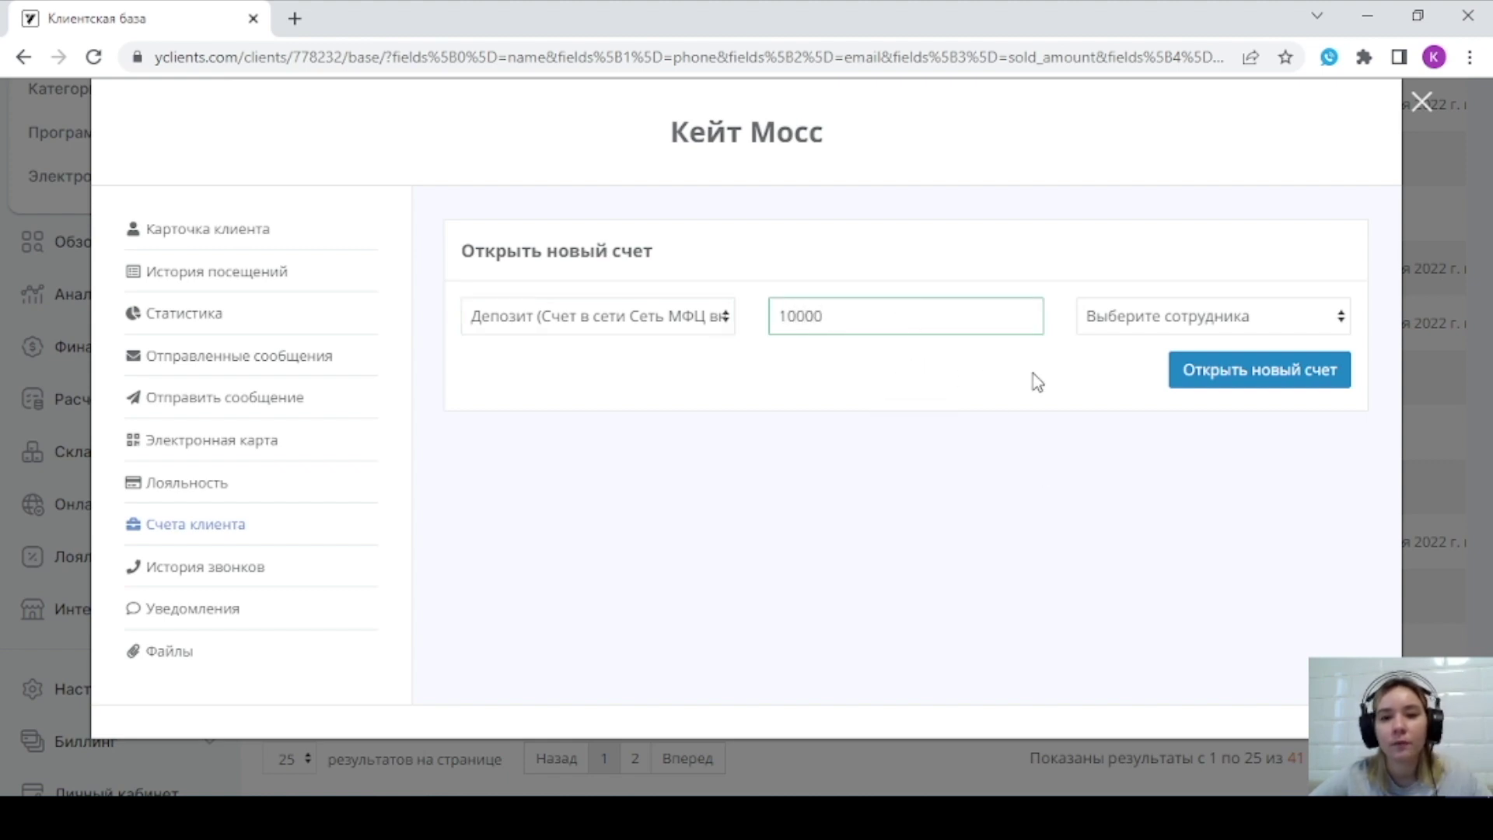
click(1140, 325)
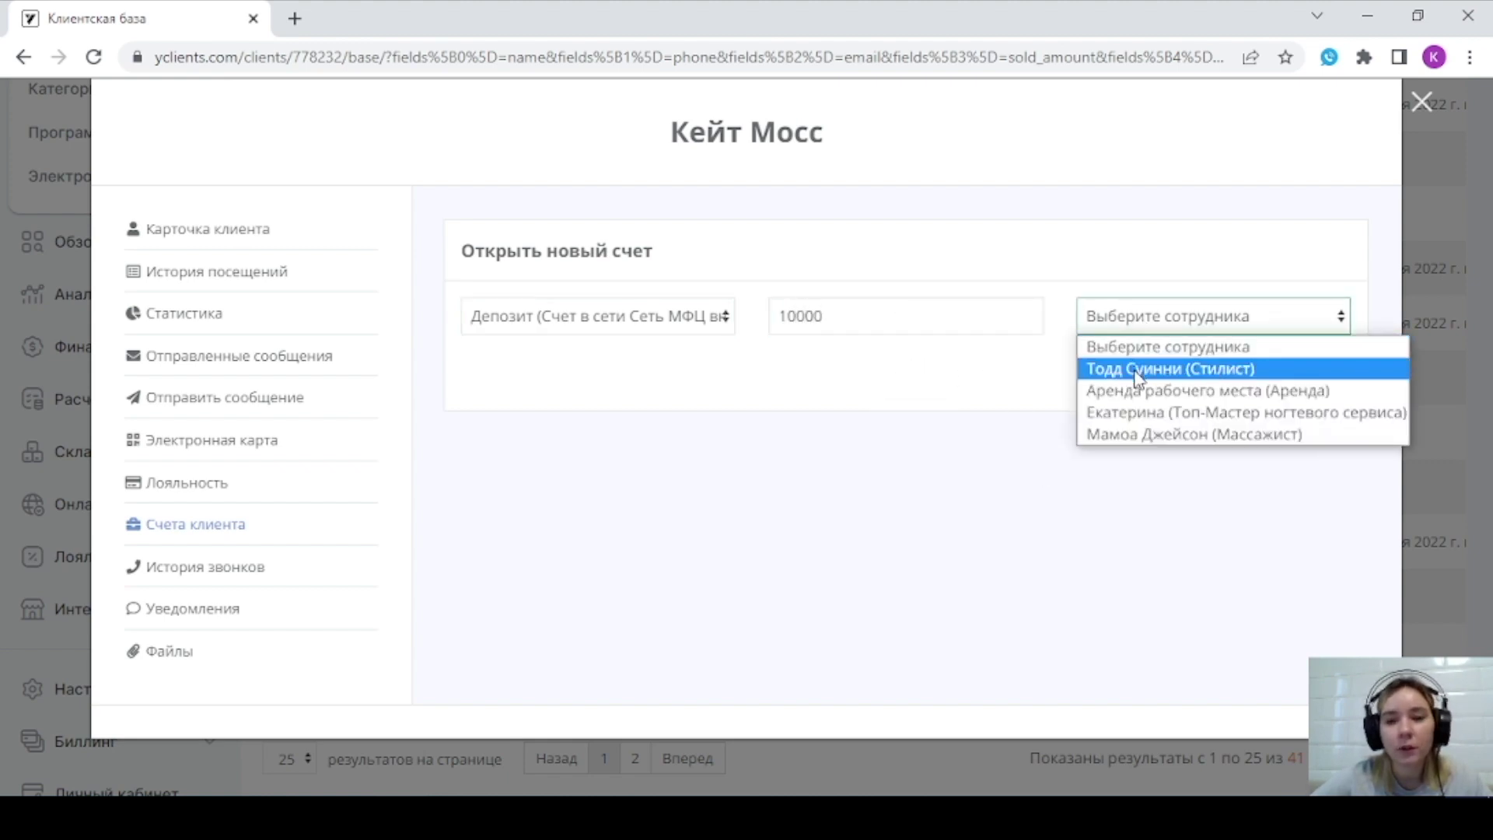
click(1143, 414)
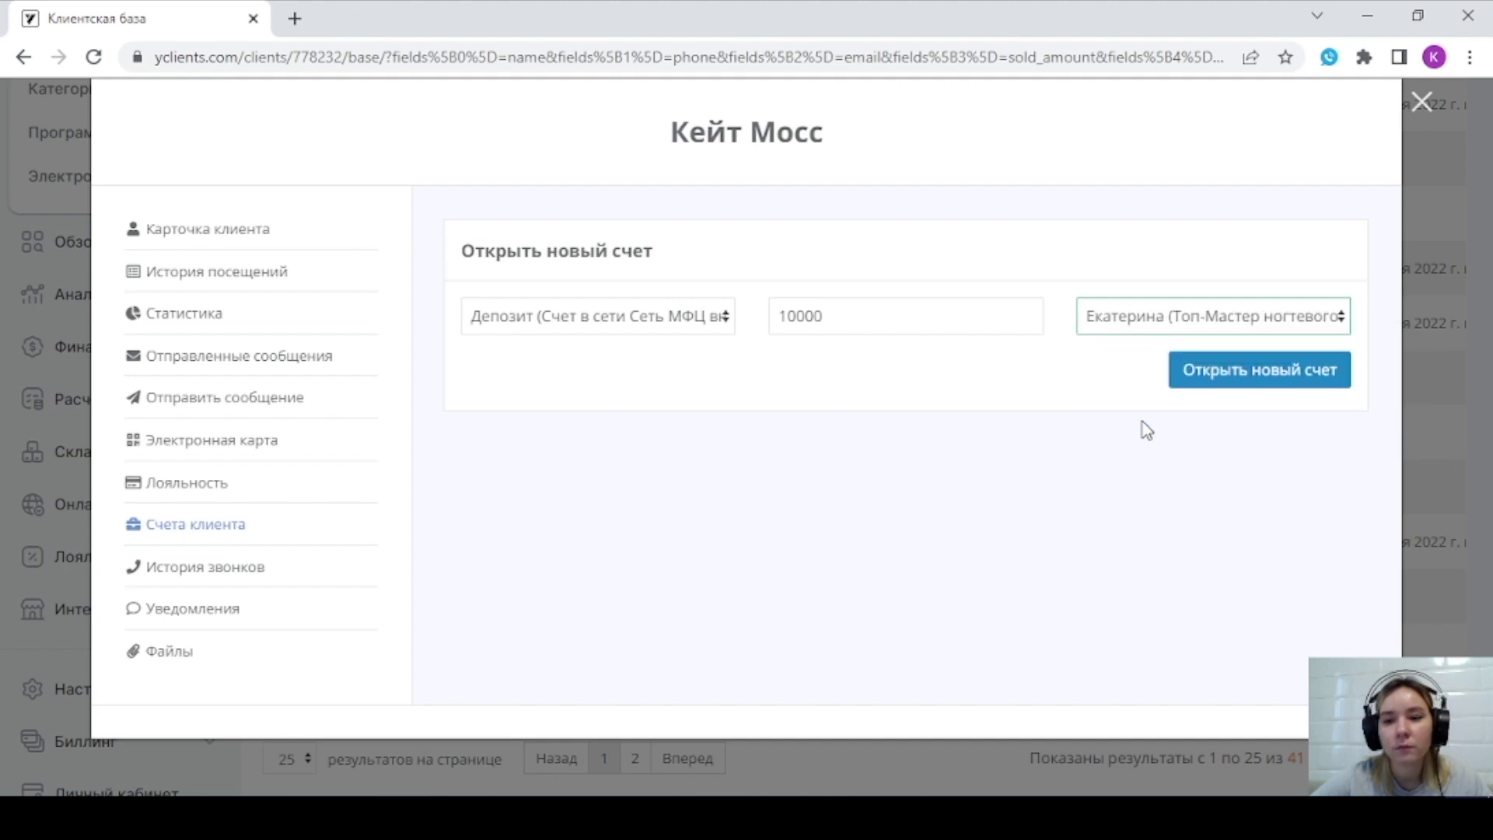
click(1236, 370)
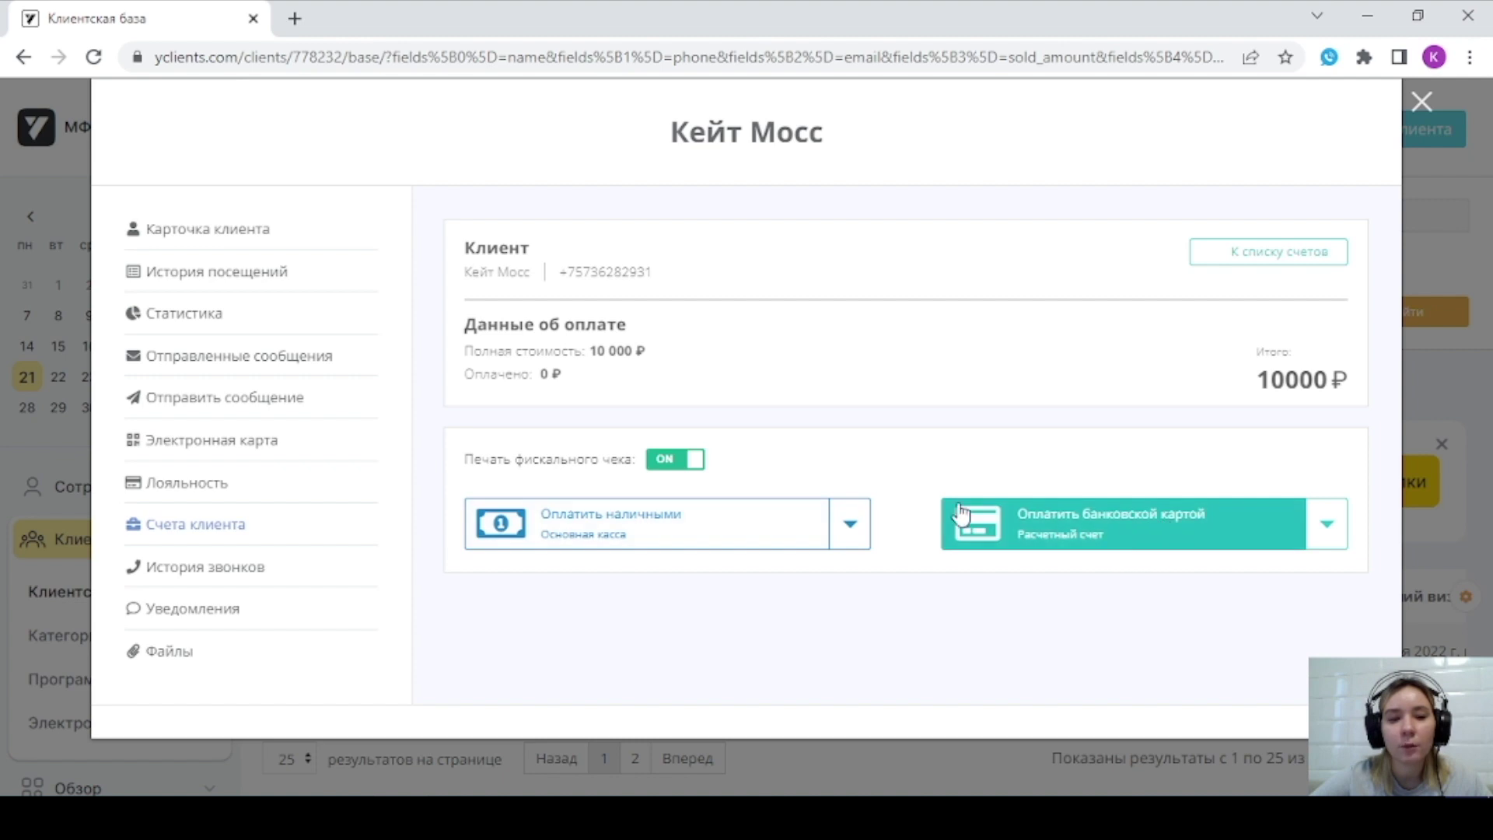
- Turn off fiscal receipt printing and pay the deposit top-up by bank card to «Расчетный счет»
drag(466, 469, 683, 463)
click(857, 451)
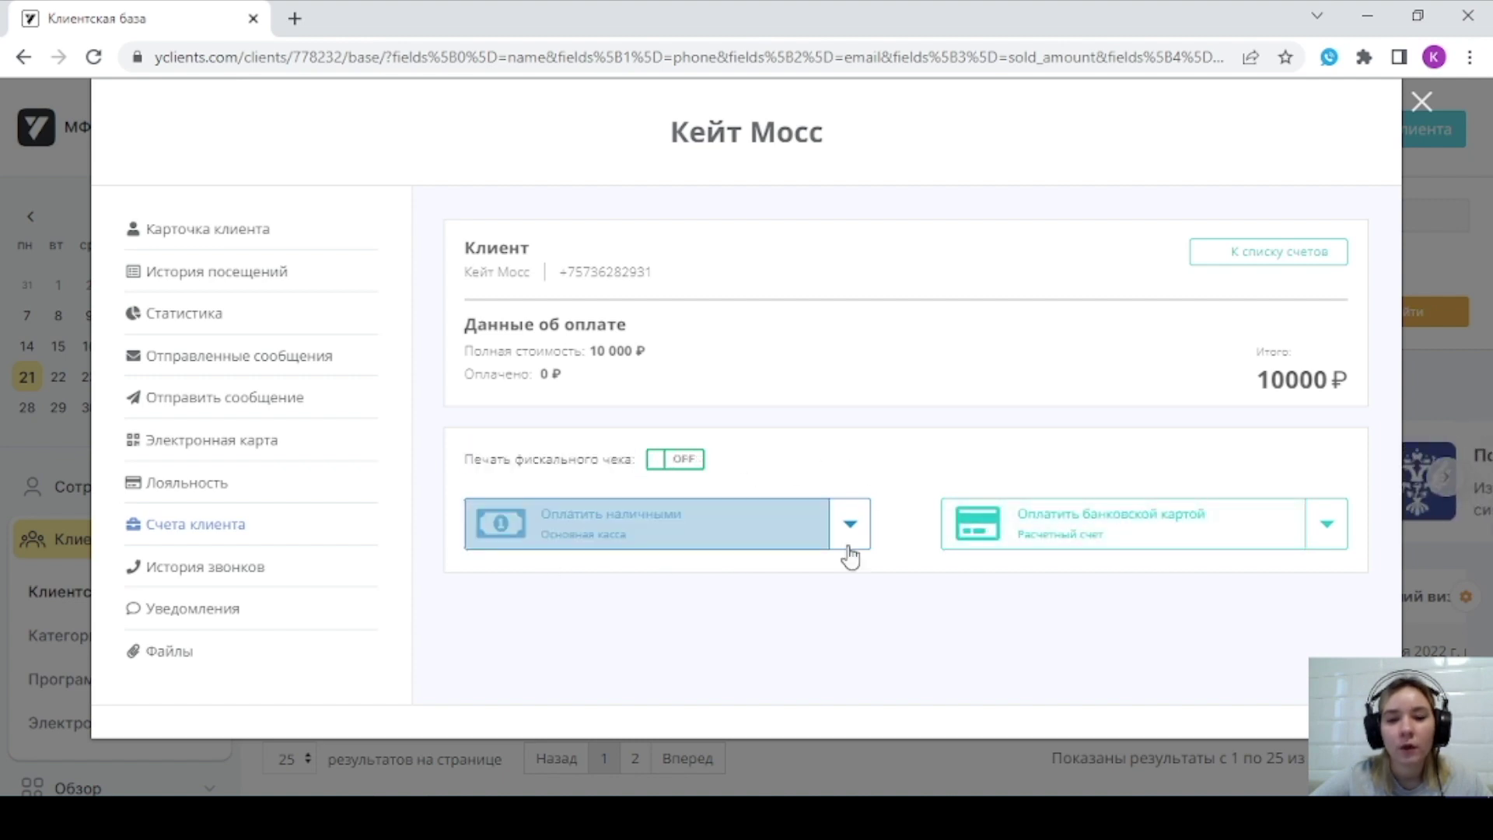
click(1151, 536)
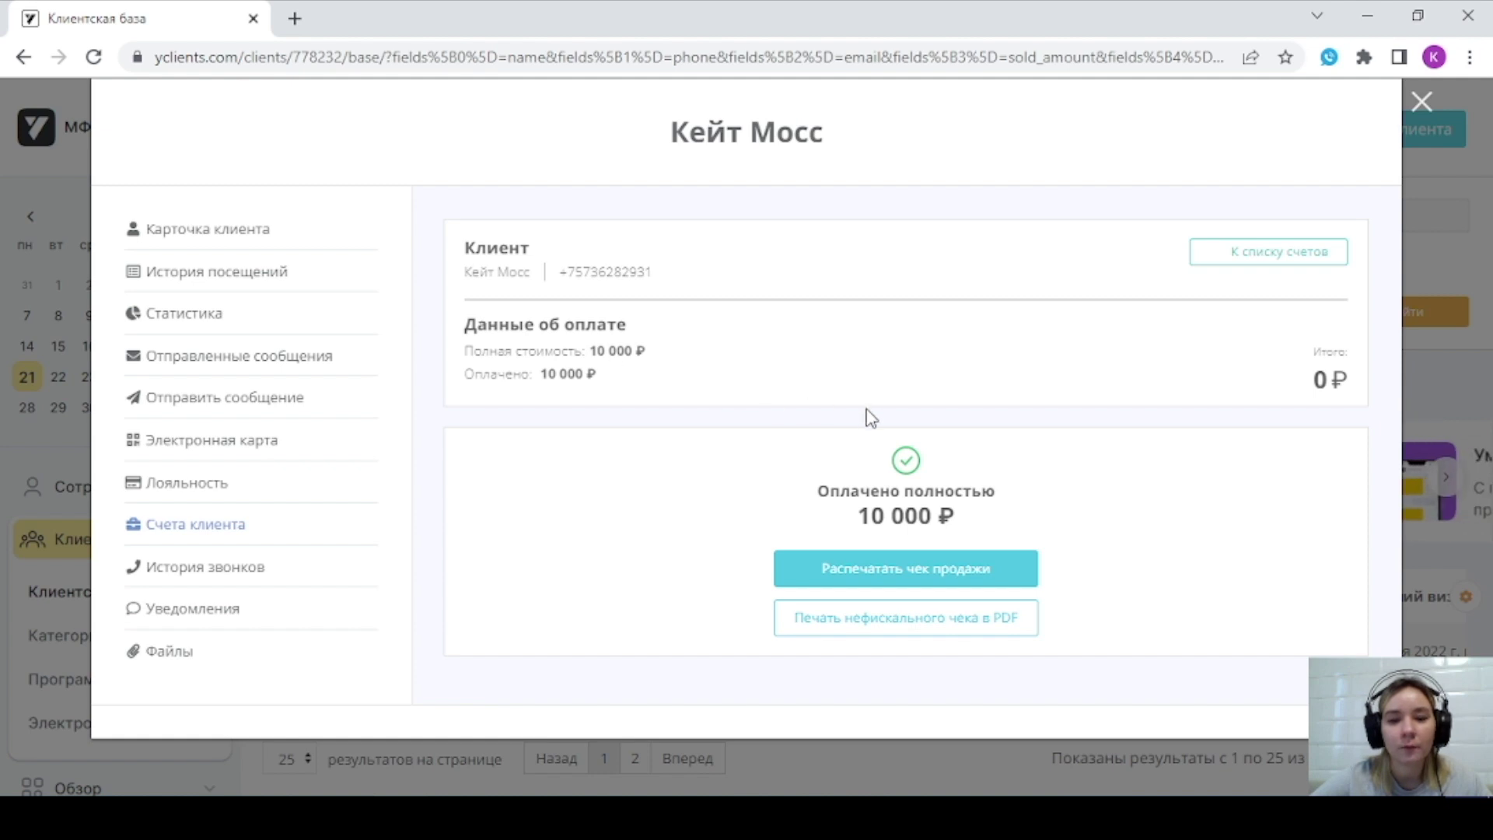
- Return to the client's account list, examine the deposit's operation history and close the client card
click(1279, 253)
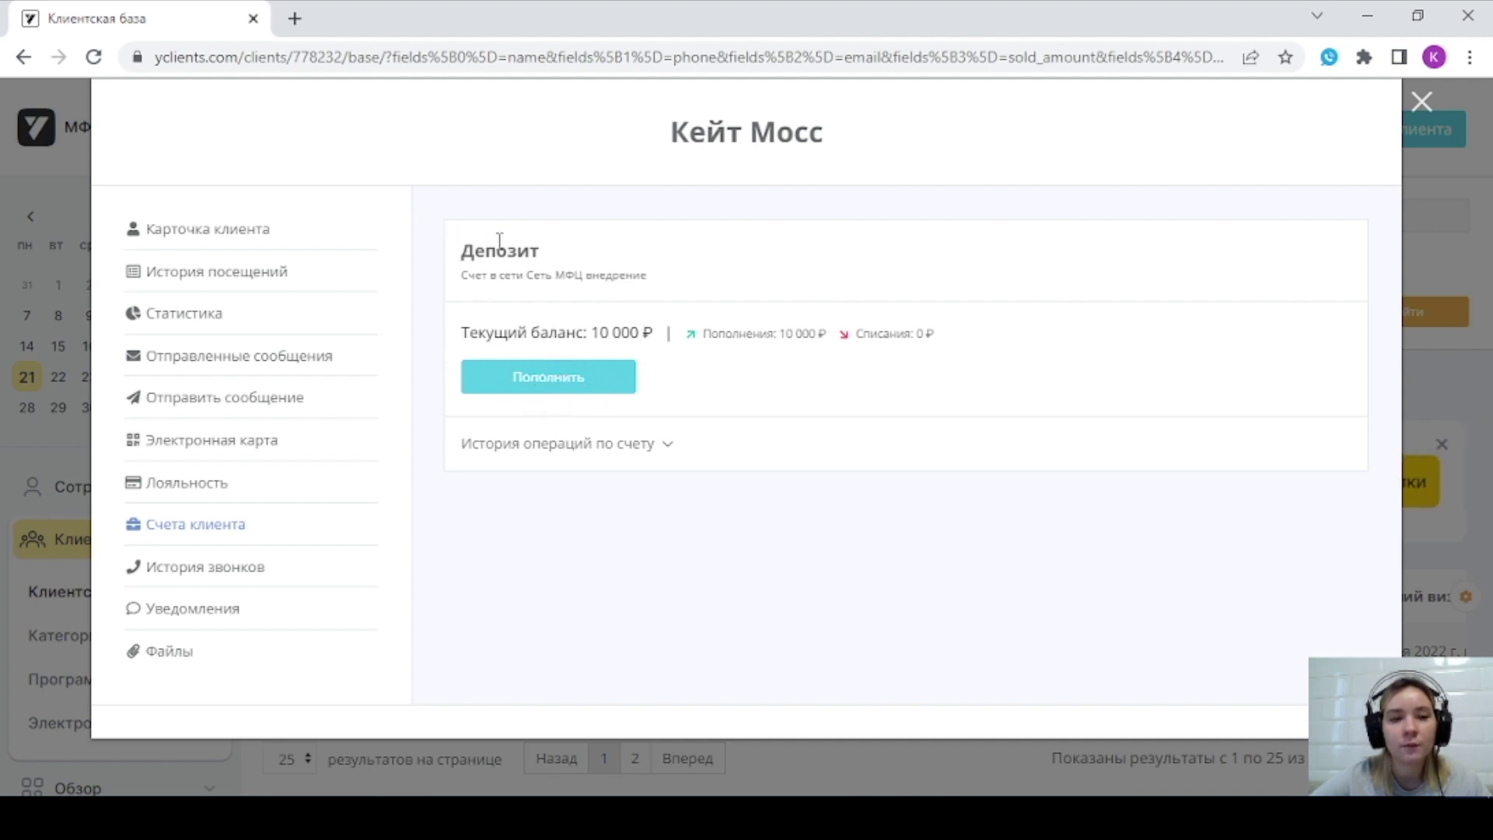
click(503, 447)
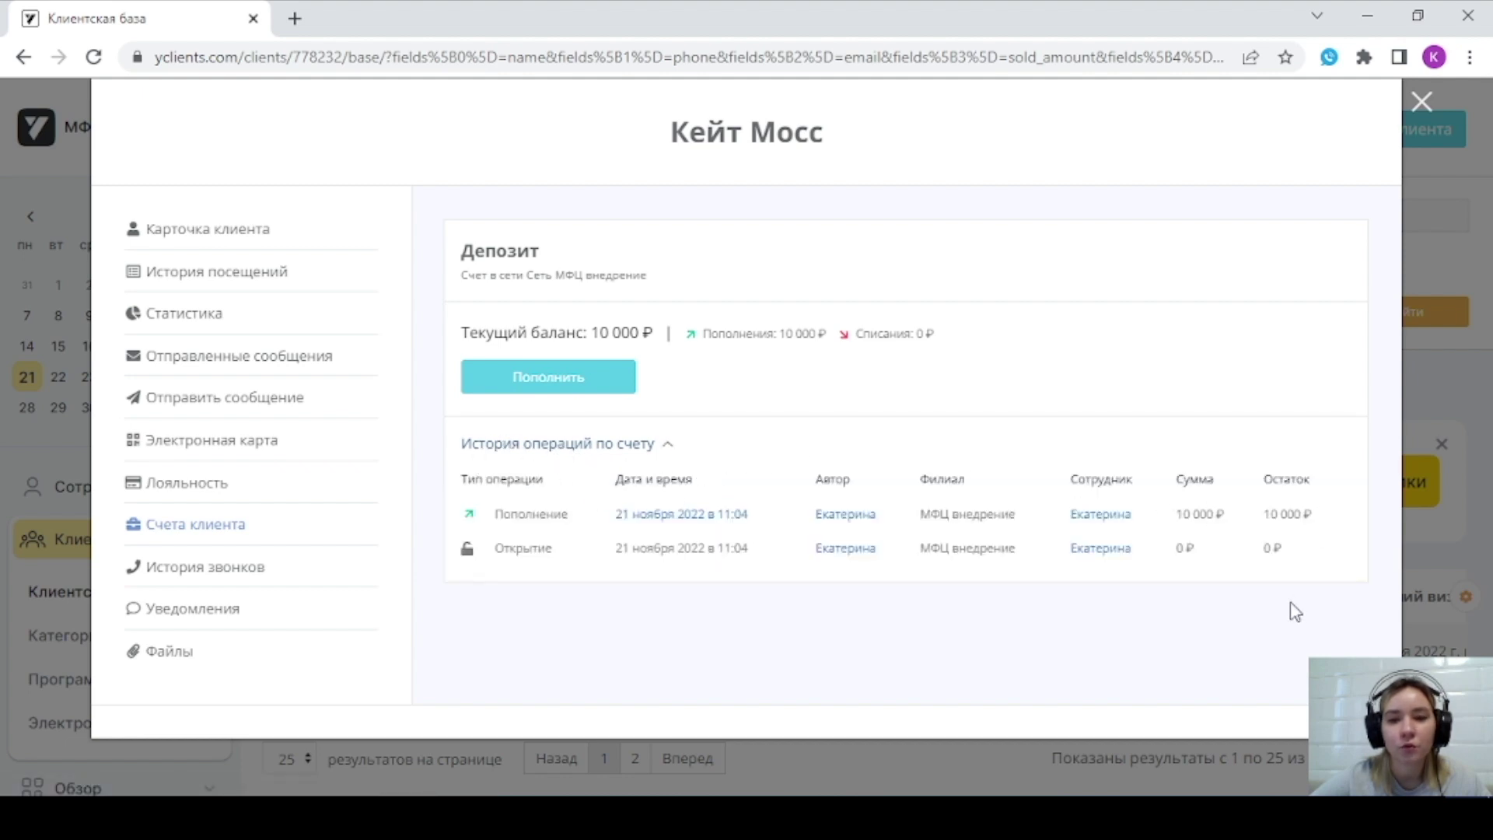
scroll(824, 397, down, 4)
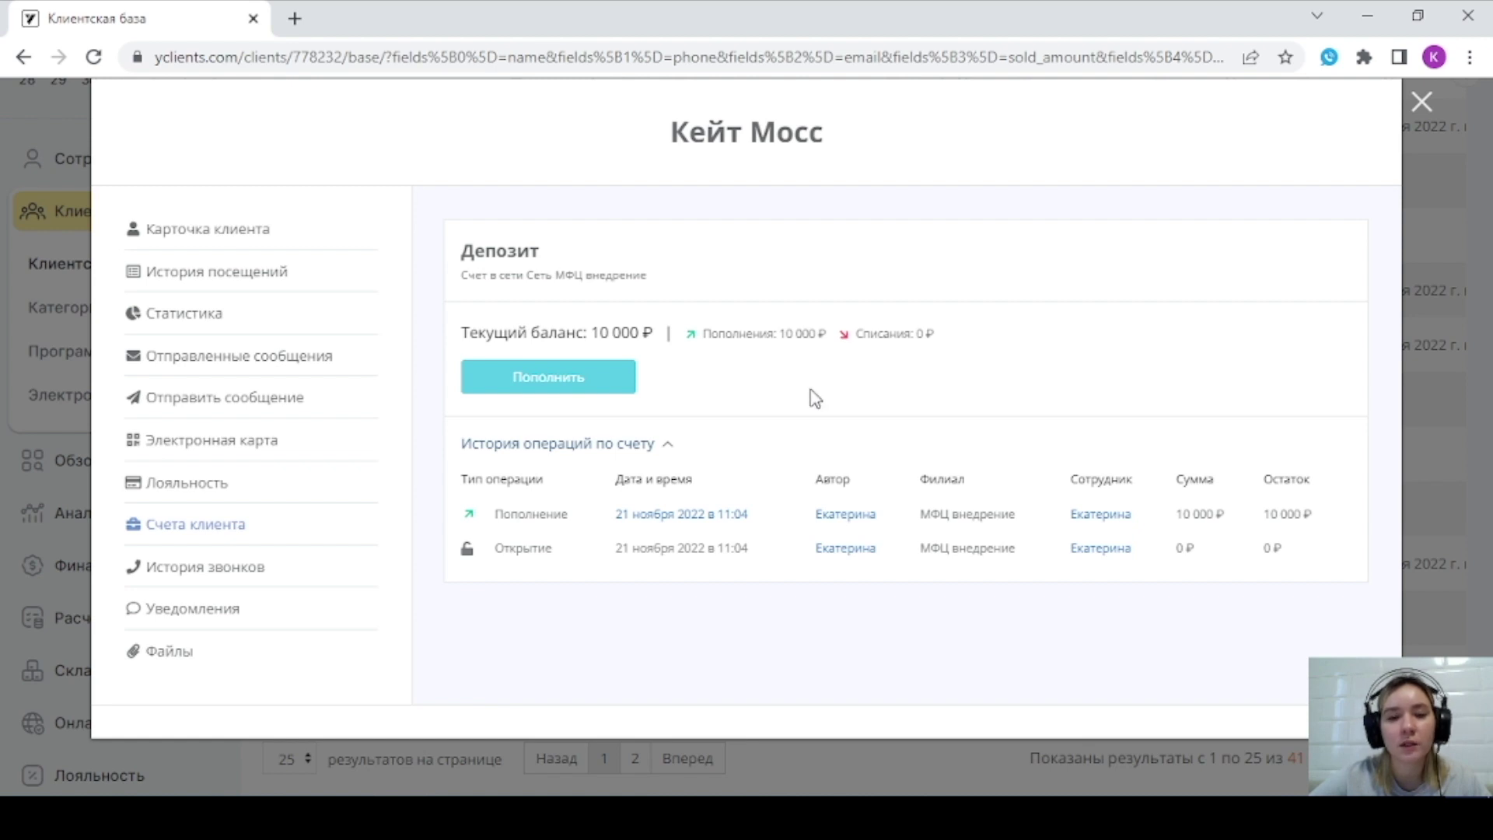
click(1422, 105)
- Open the branch's appointment journal for 21 November 2022 from the client base
scroll(547, 184, up, 5)
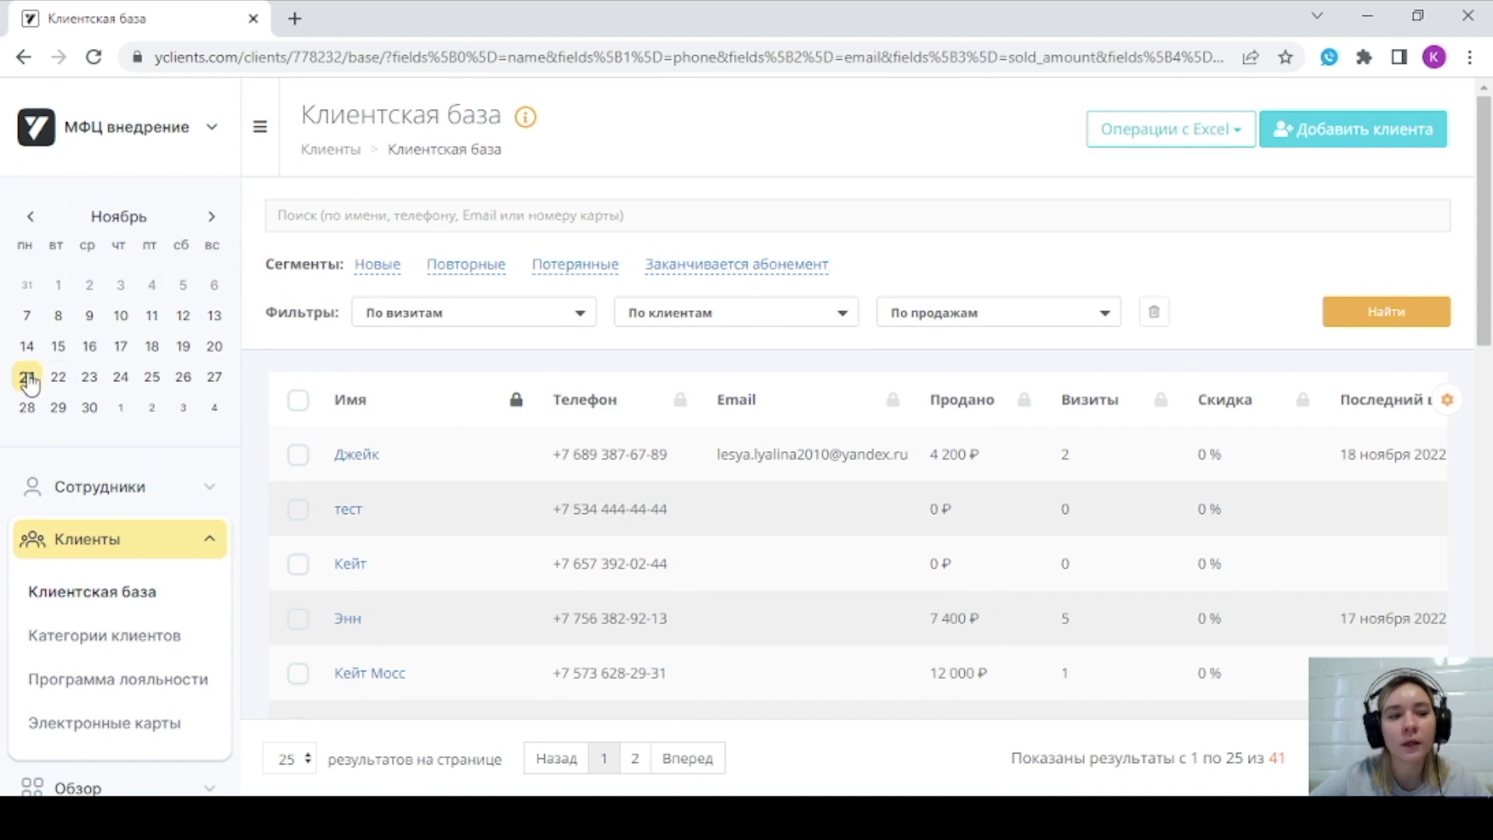
click(28, 378)
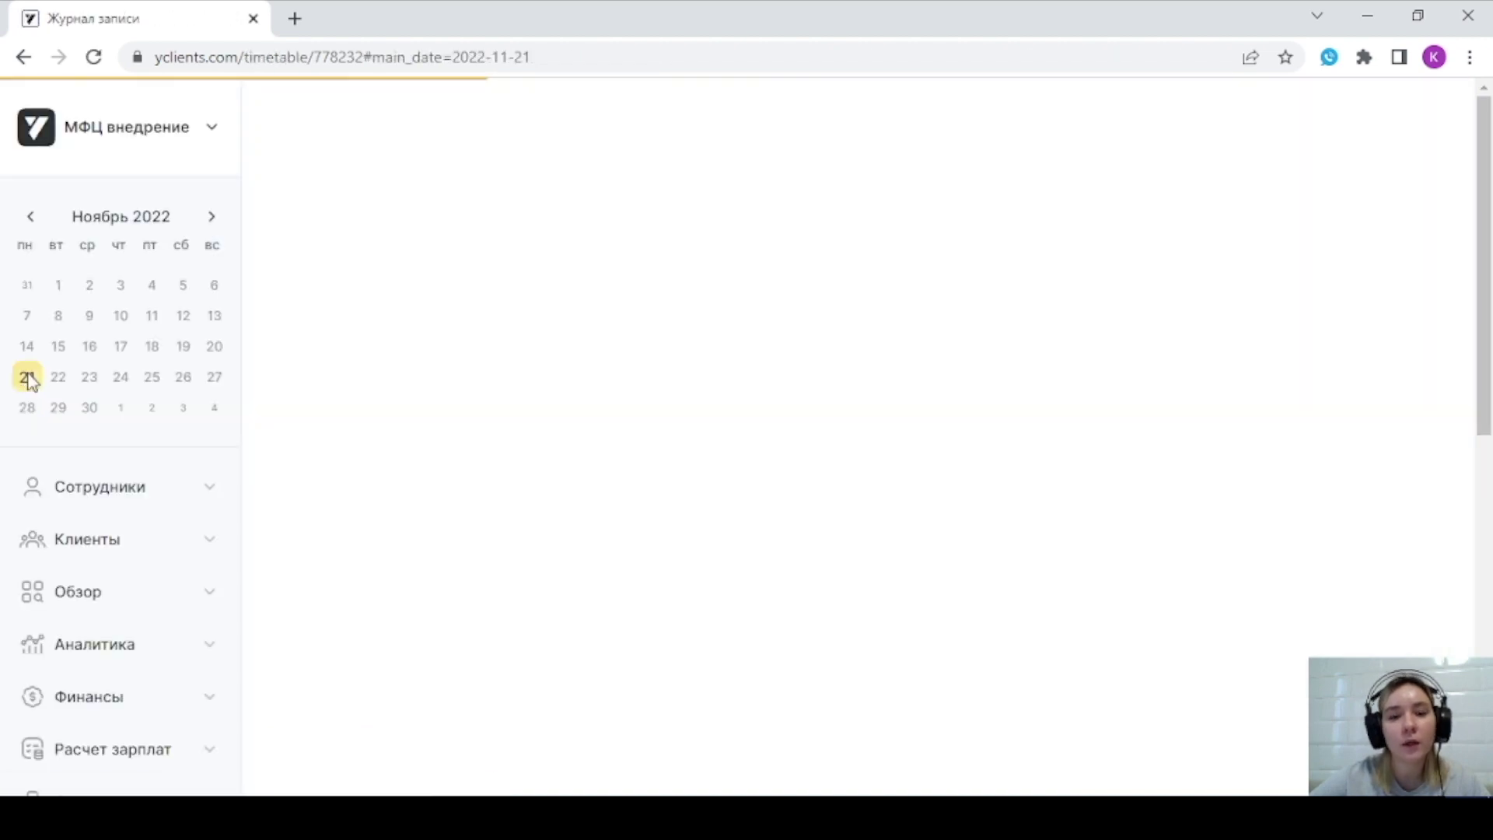